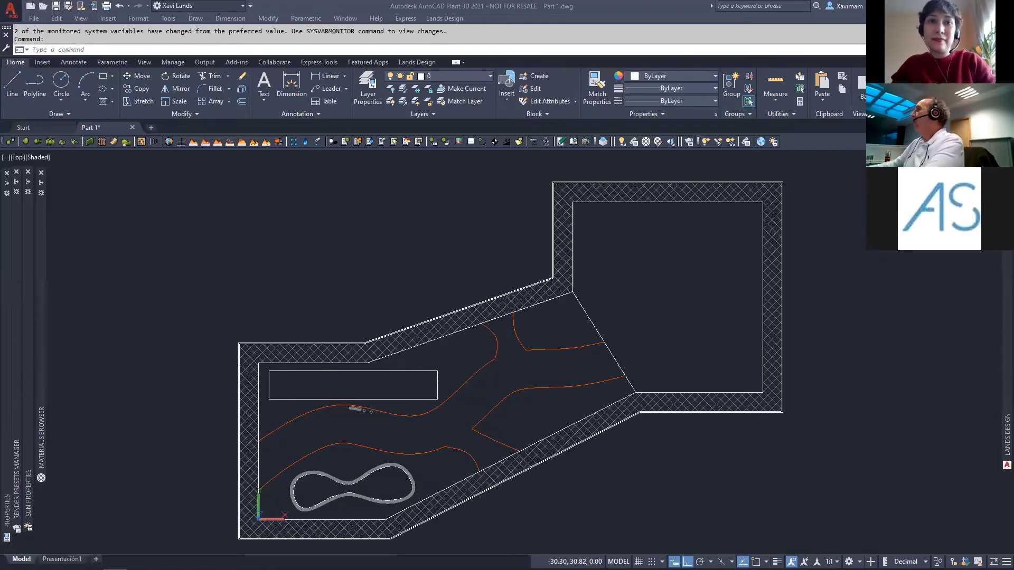
key(alt+Tab)
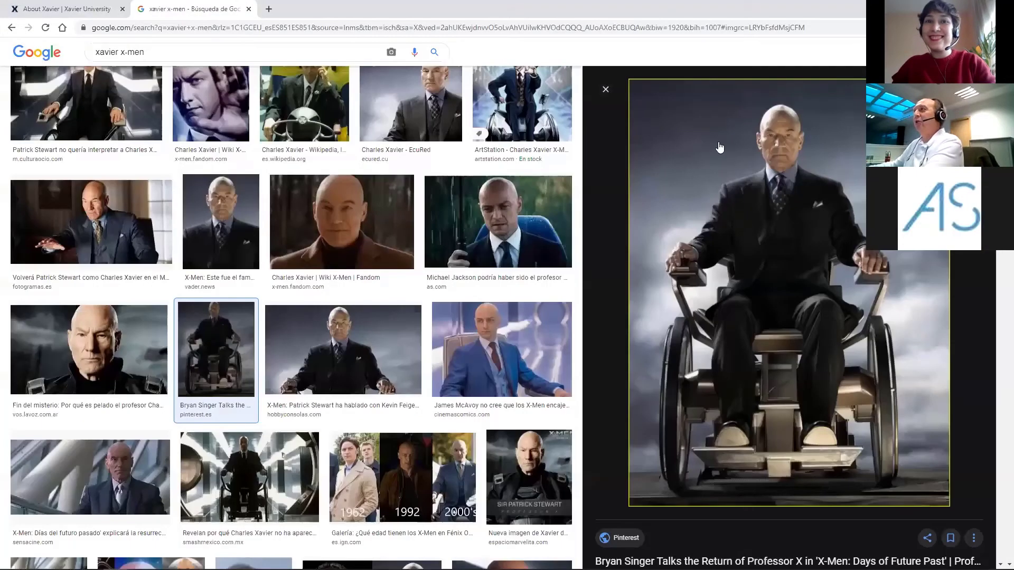
click(185, 10)
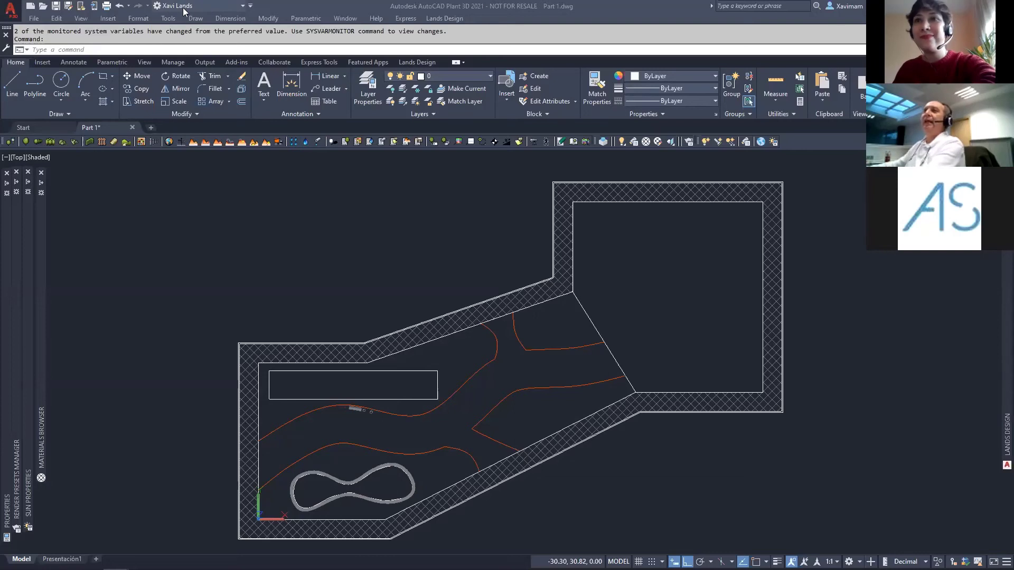
- Examine the available workspaces and the Lands Design commands, including Urban Furniture and Documentation
click(243, 7)
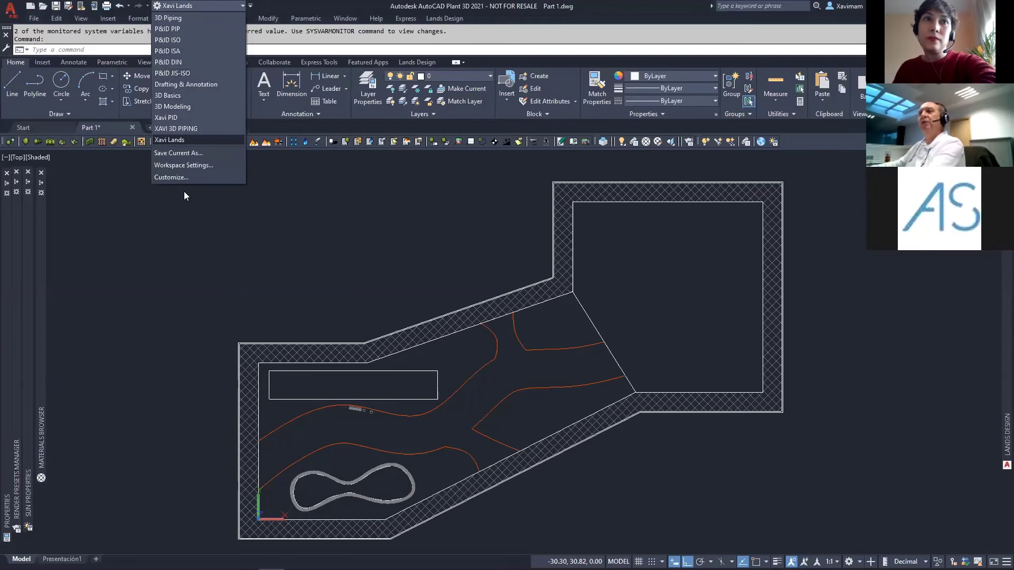
click(167, 256)
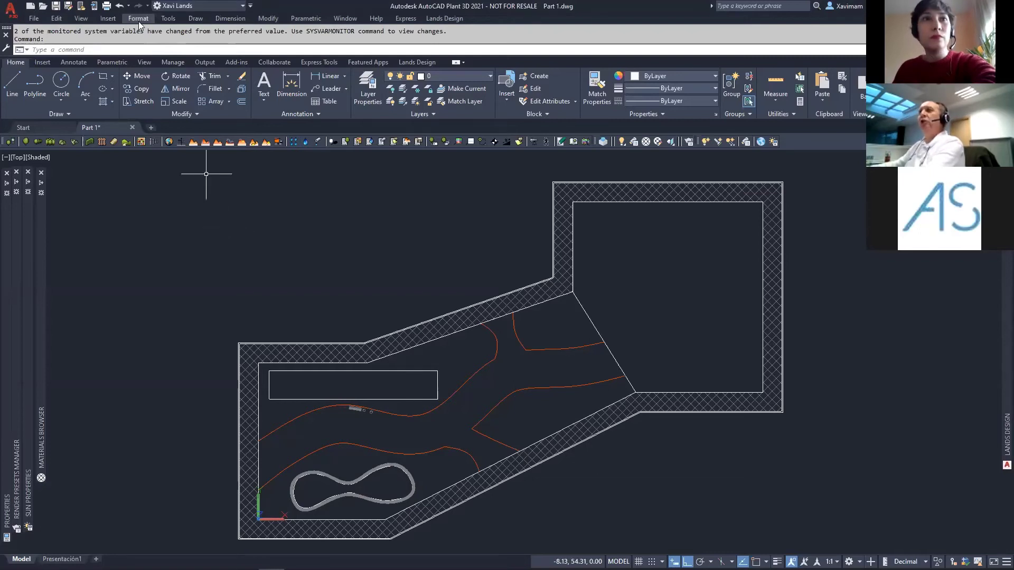
click(34, 19)
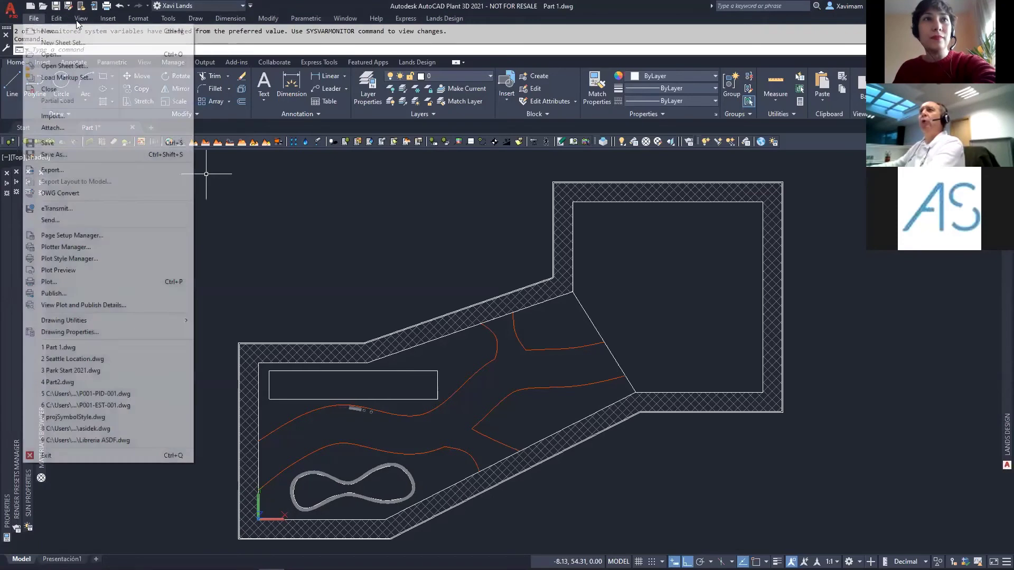
mouse_move(195, 20)
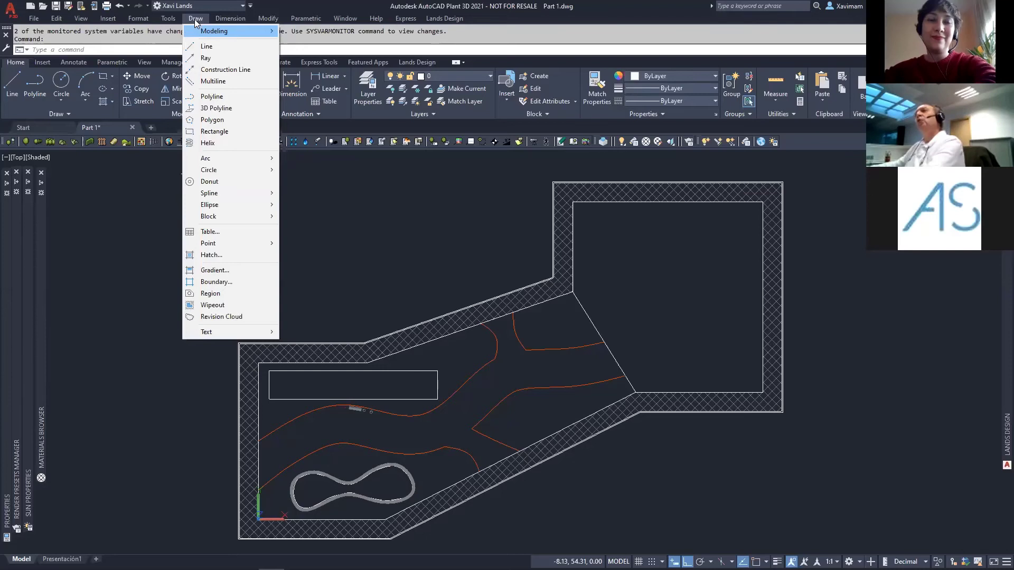
mouse_move(440, 20)
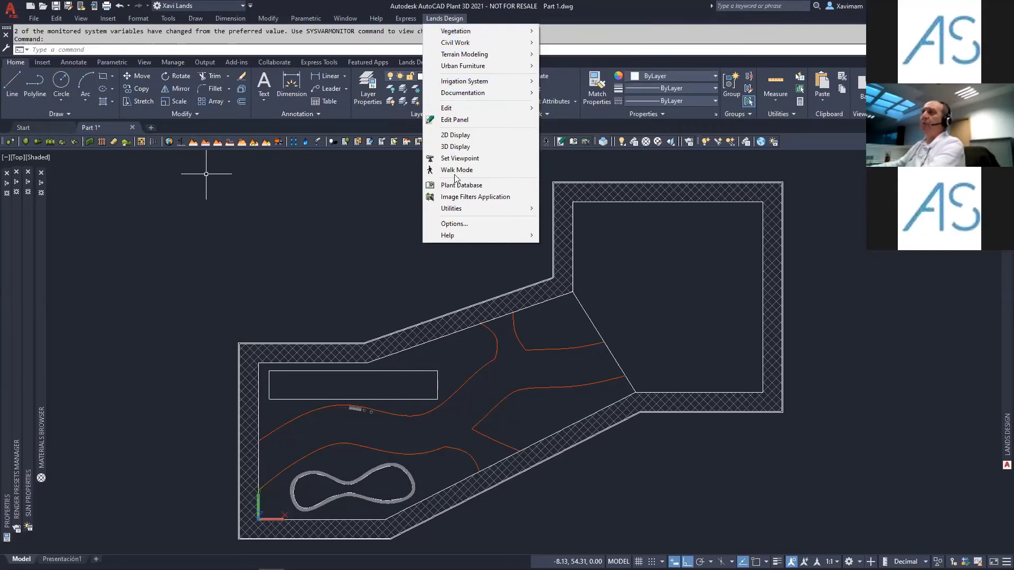
mouse_move(461, 34)
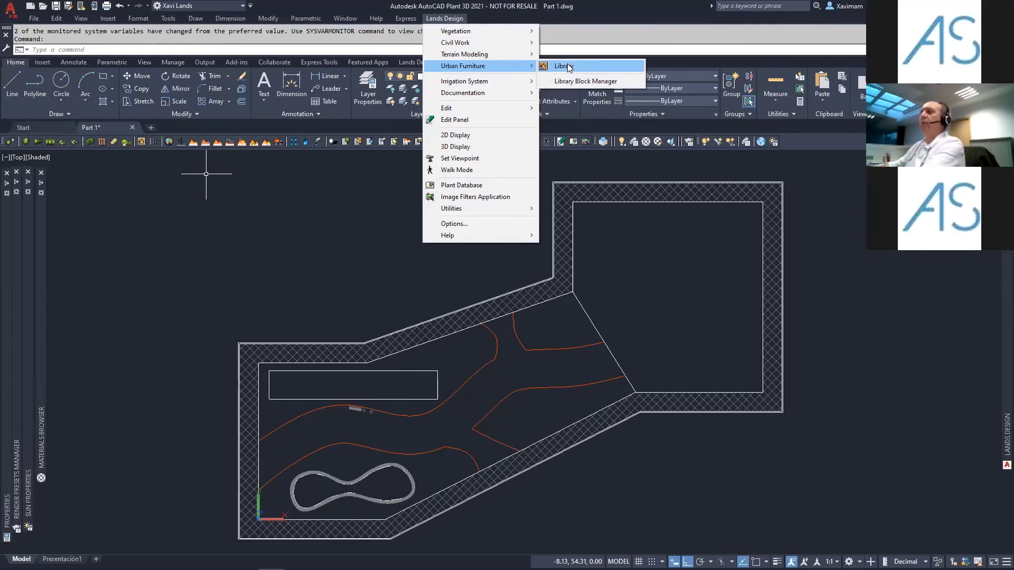
mouse_move(485, 80)
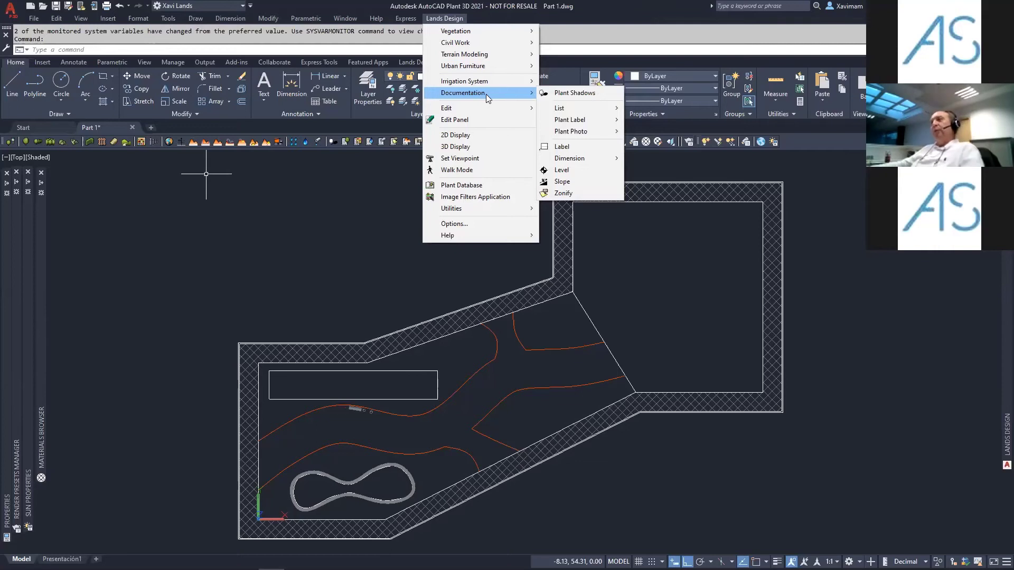
click(415, 107)
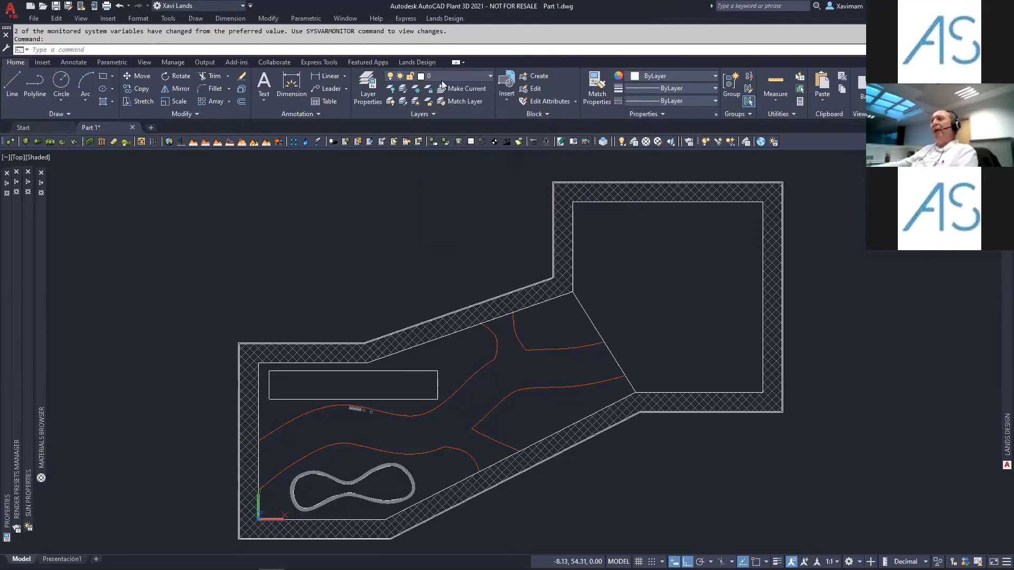
- Display the Lands Design tool set and change the viewport's visual style to 2D Wireframe
click(416, 62)
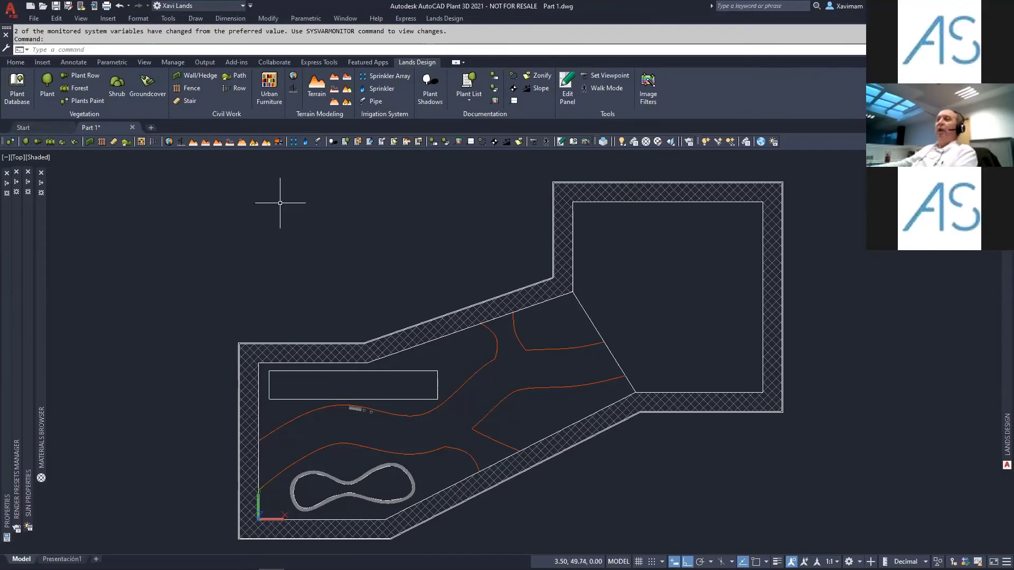
mouse_move(1001, 268)
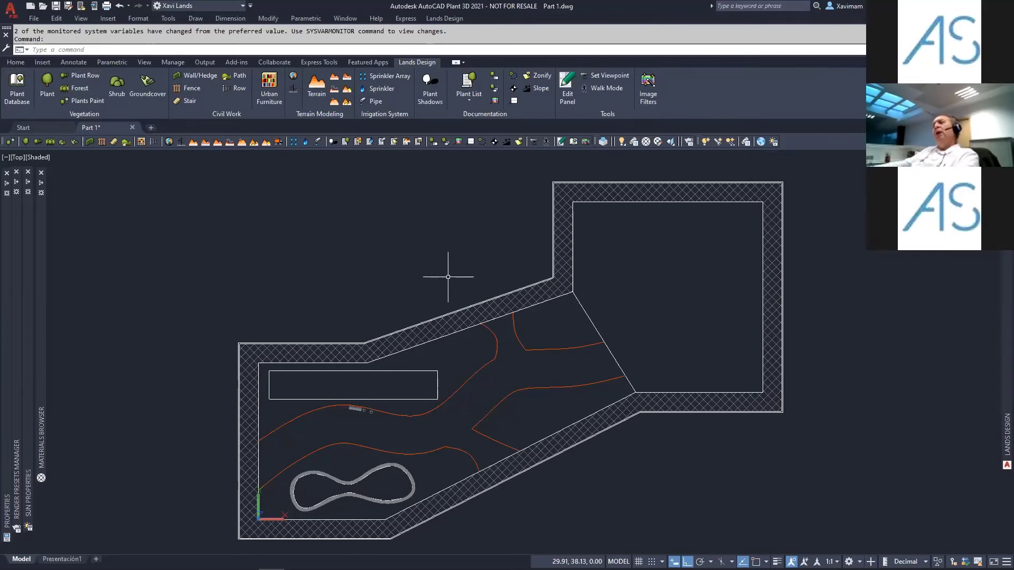
click(39, 157)
click(77, 184)
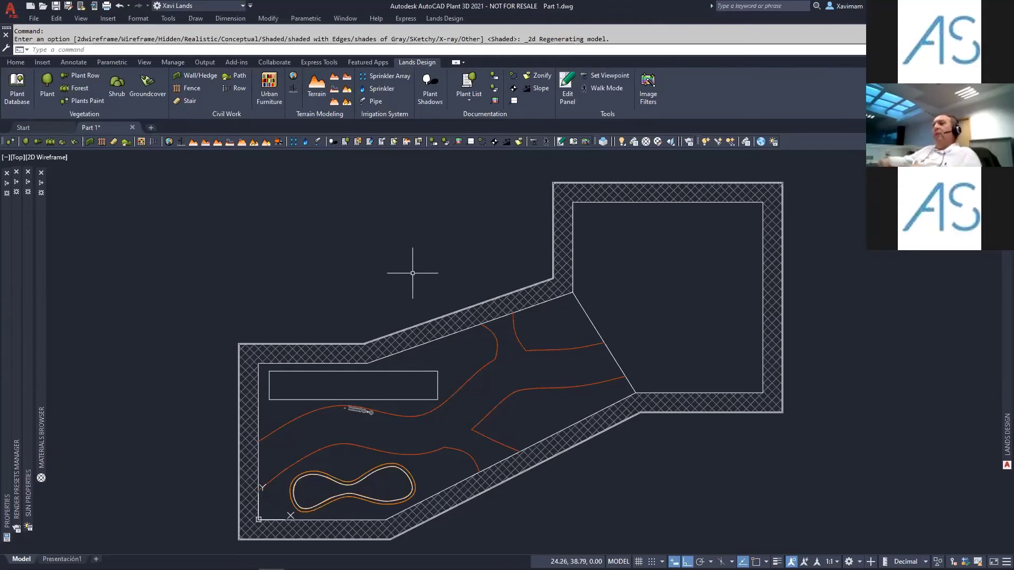
- Zonify the area around the long rectangle with the GRASS hatch at scale 0.05 and place its "Grass" label with the area included
click(451, 19)
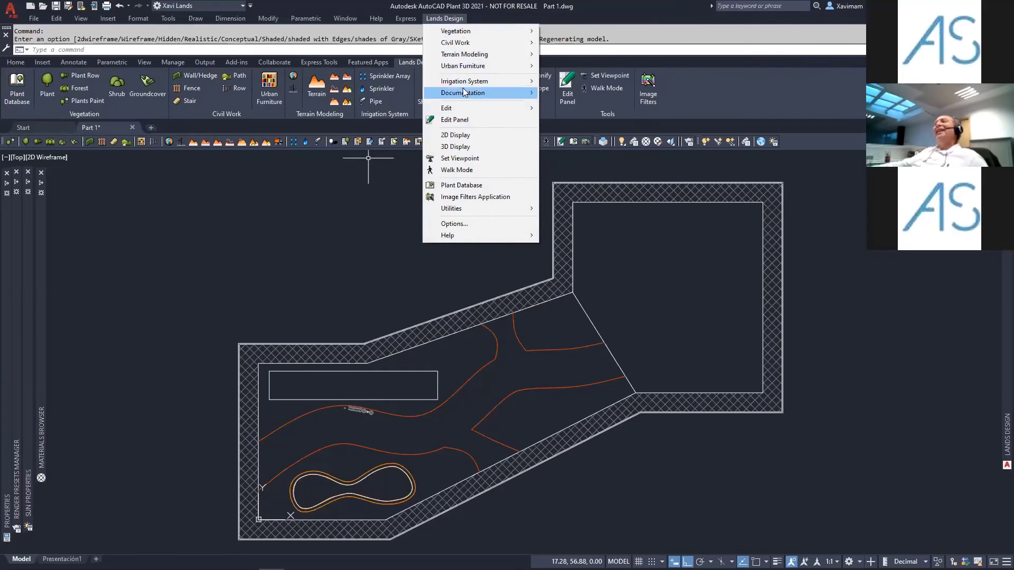
mouse_move(463, 94)
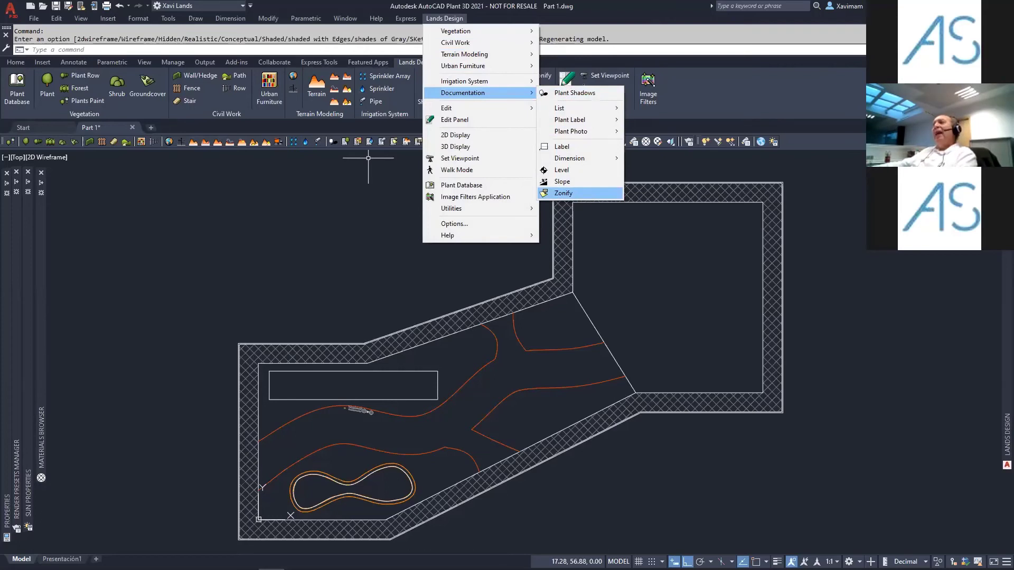
click(581, 195)
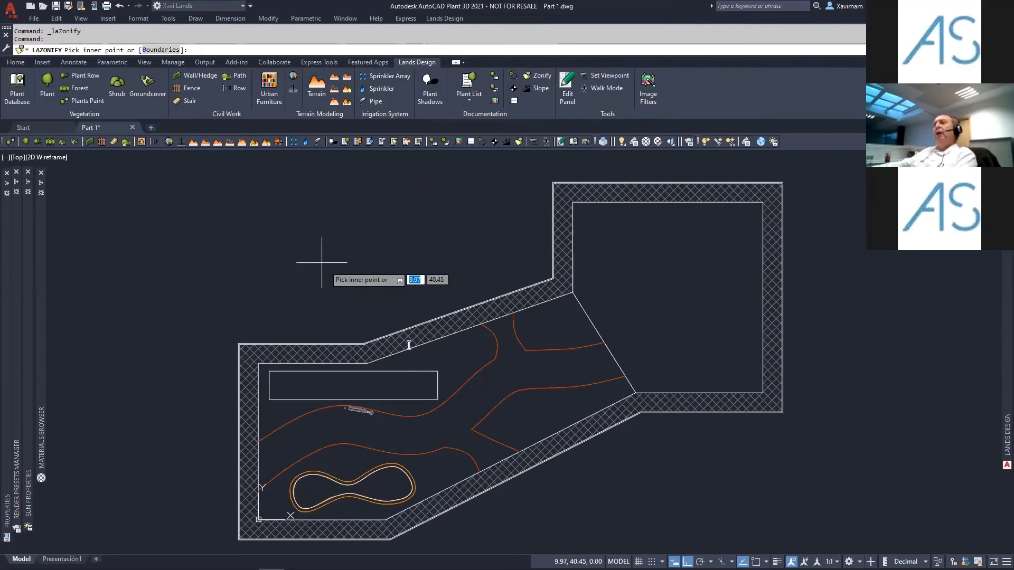
click(471, 356)
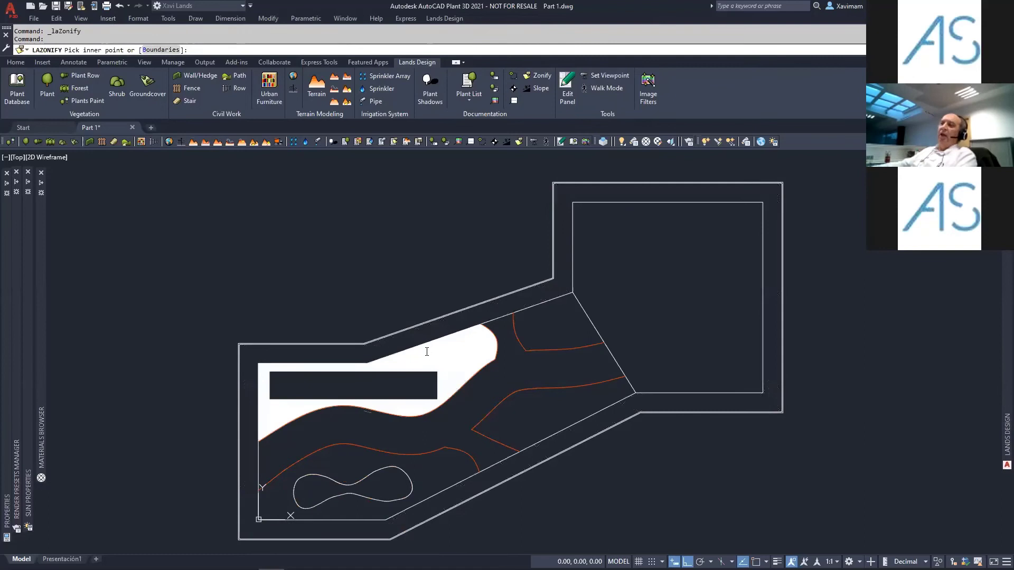
key(Return)
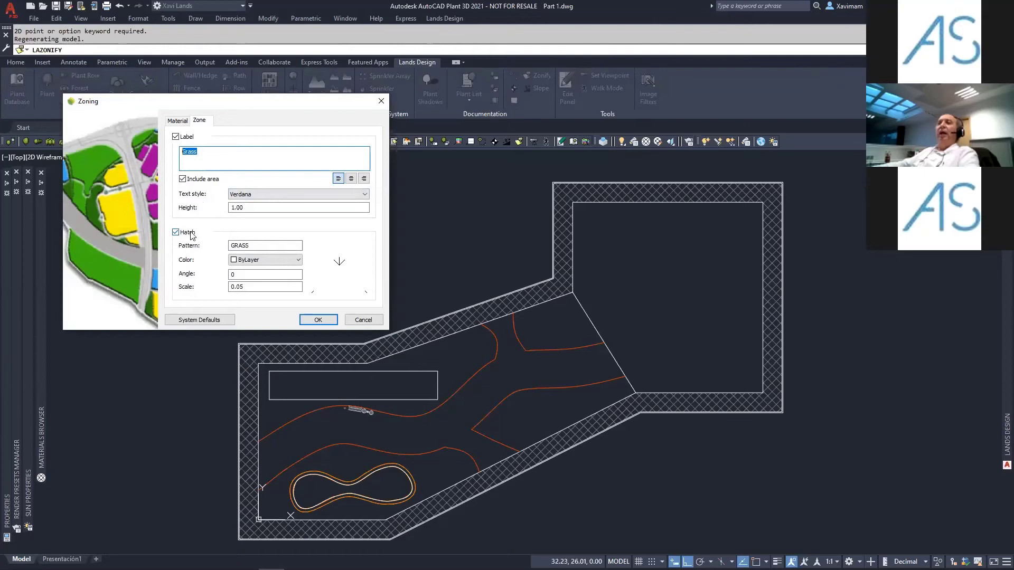
click(253, 249)
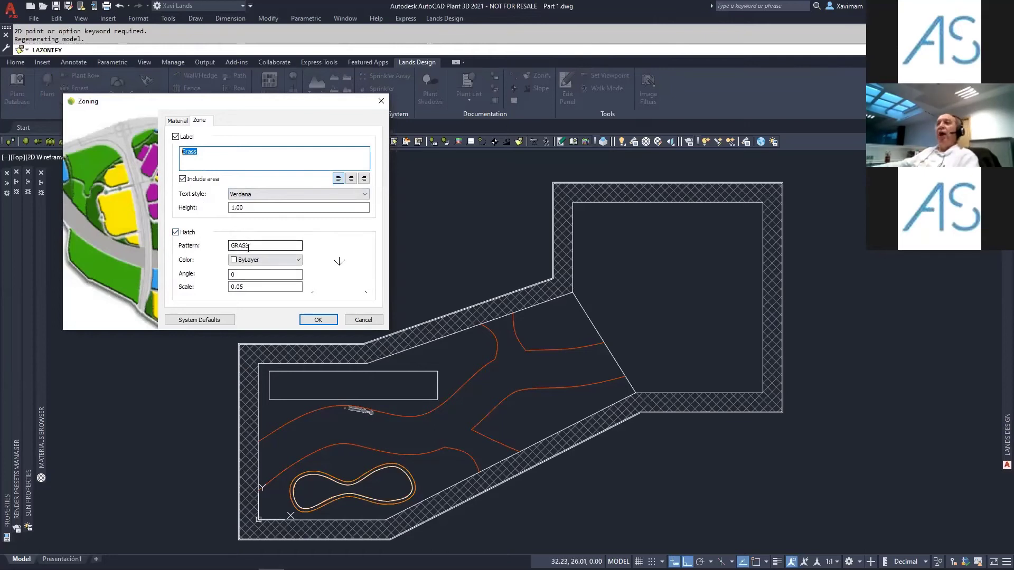
click(316, 319)
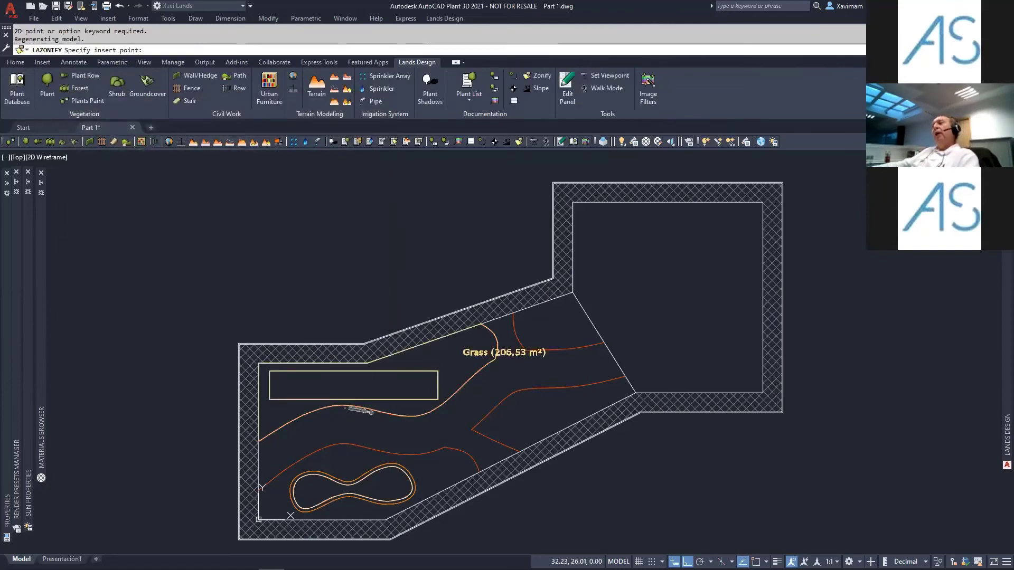
click(446, 355)
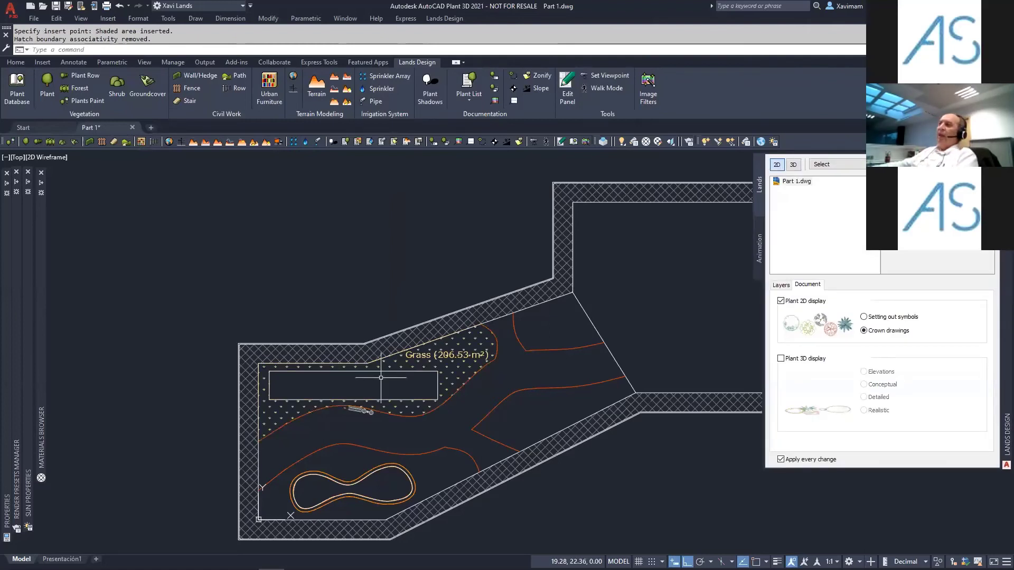
- Set the hatch colour of the grass zone around the rectangle to green and move its label slightly lower
scroll(381, 378, up, 2)
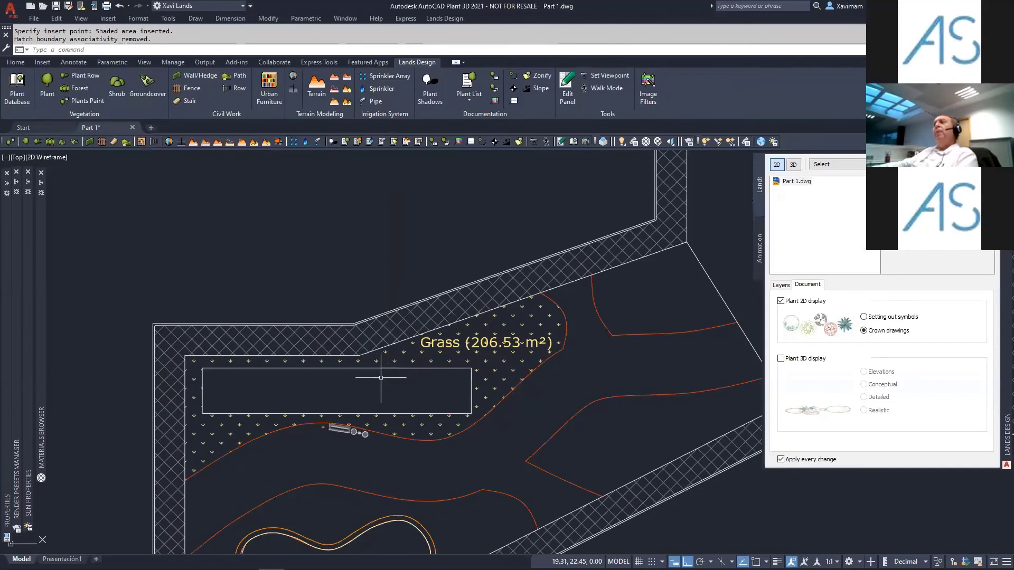
scroll(381, 377, up, 4)
middle_drag(381, 378, 438, 351)
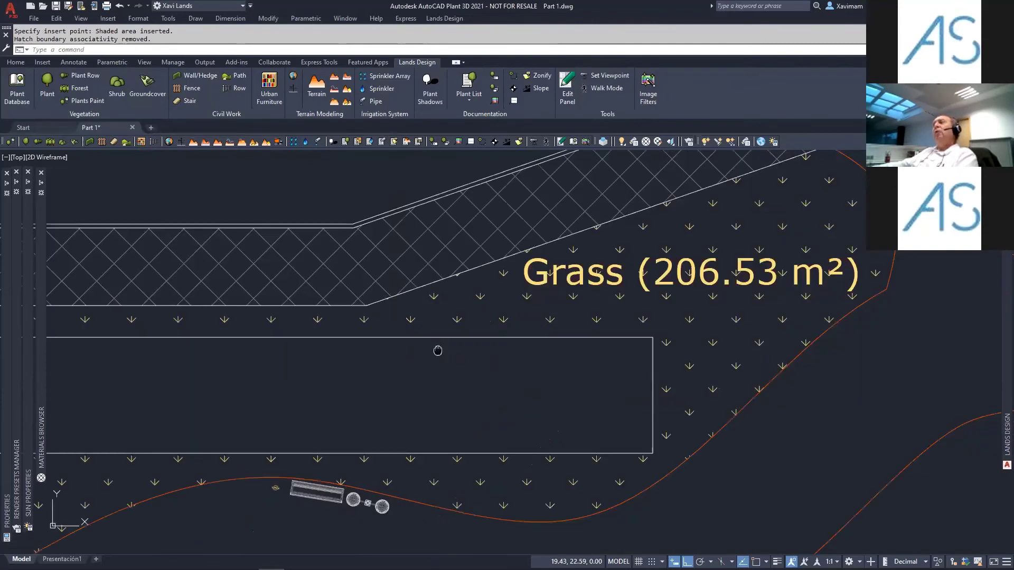
scroll(544, 267, down, 2)
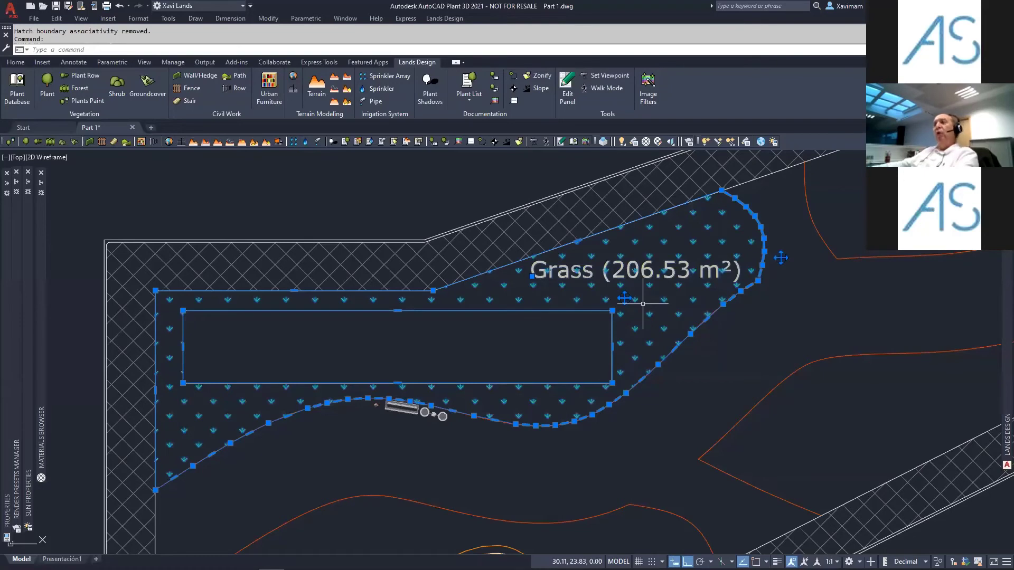
key(Escape)
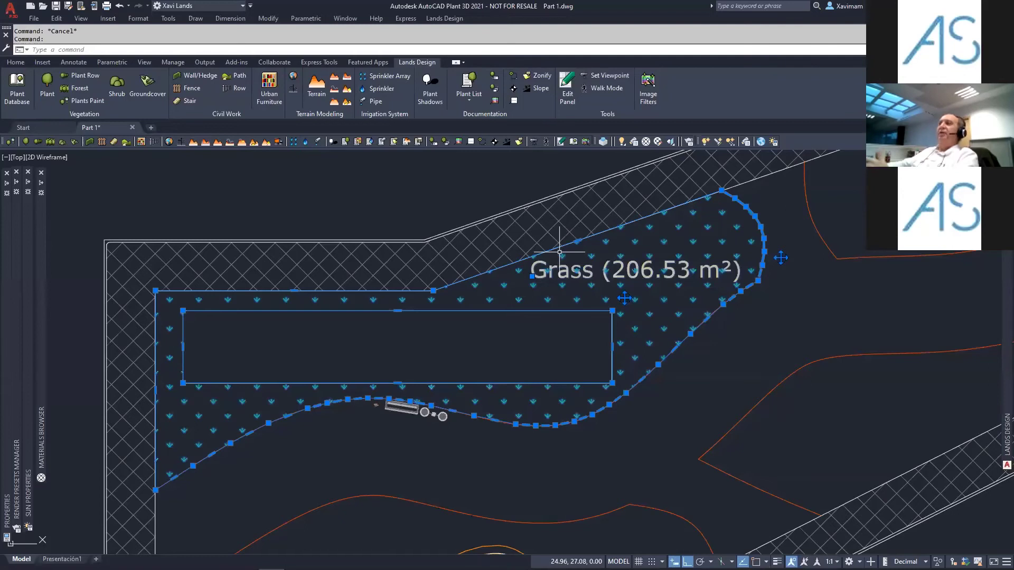
click(532, 276)
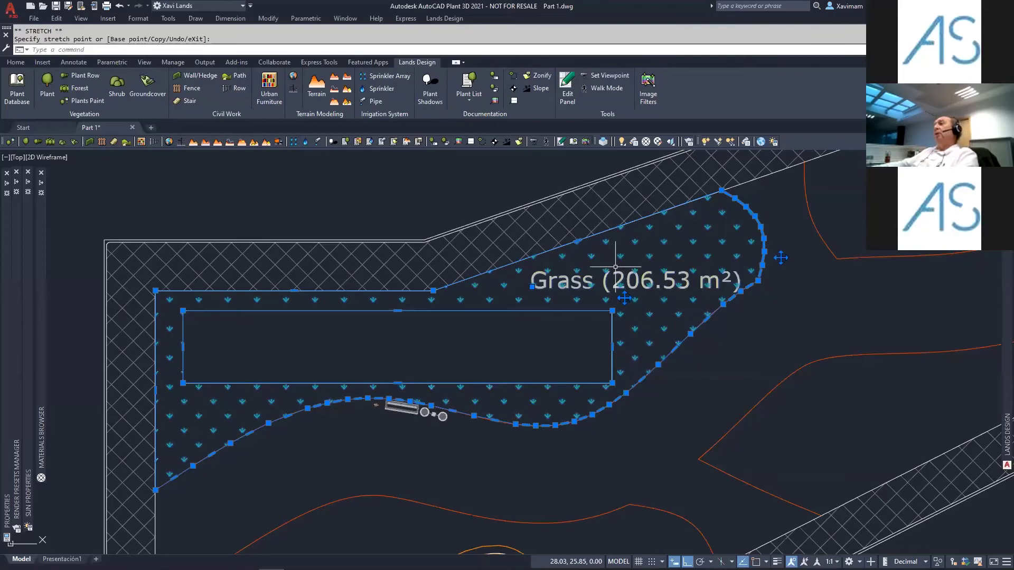
key(Escape)
key(Escape)
scroll(487, 313, down, 2)
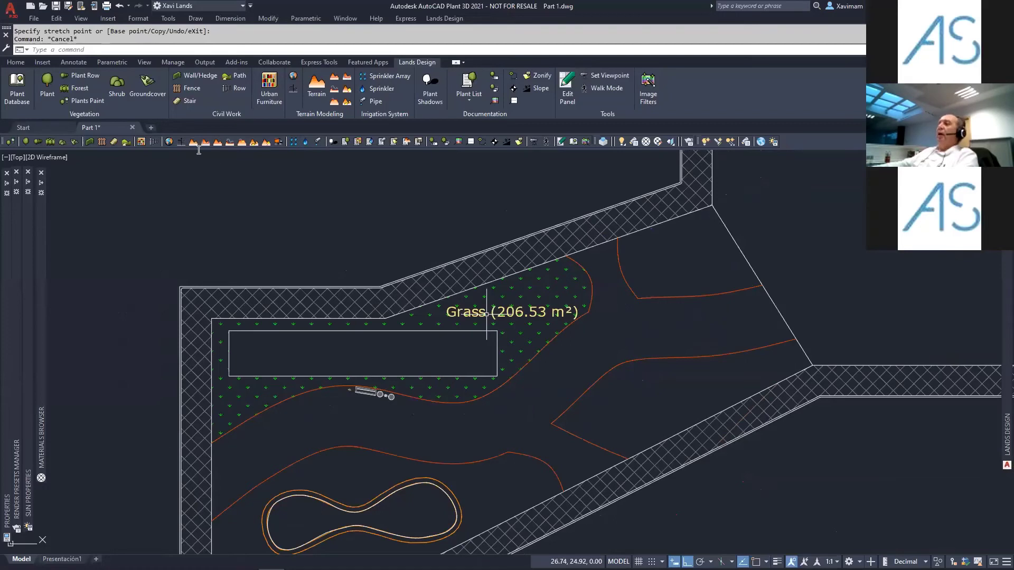
- Zonify the three remaining planting areas beside the paths as "Grass" with the GRASS hatch and area labels, using green for the two lower ones
middle_drag(627, 339, 597, 337)
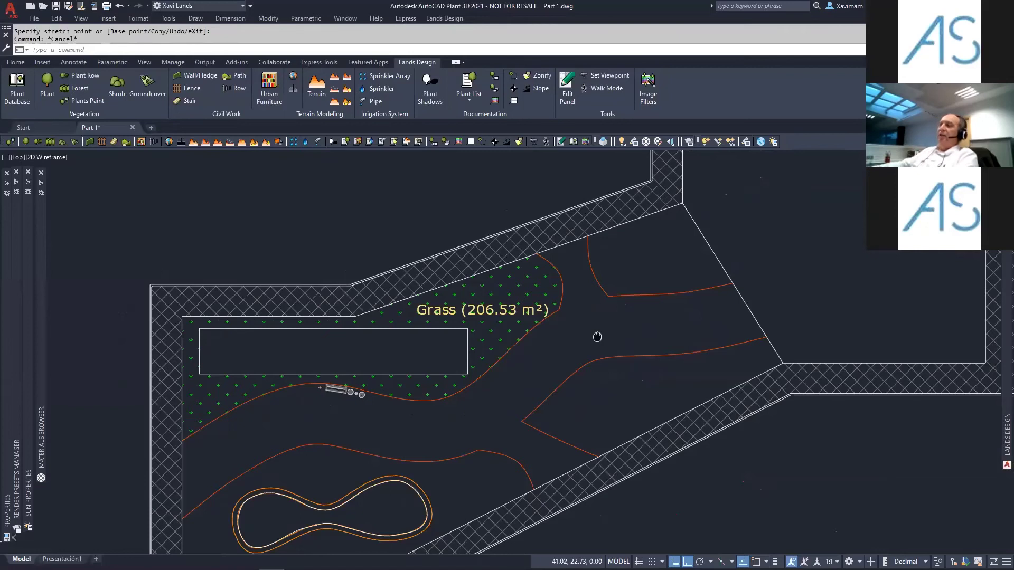
middle_drag(597, 337, 578, 337)
click(518, 142)
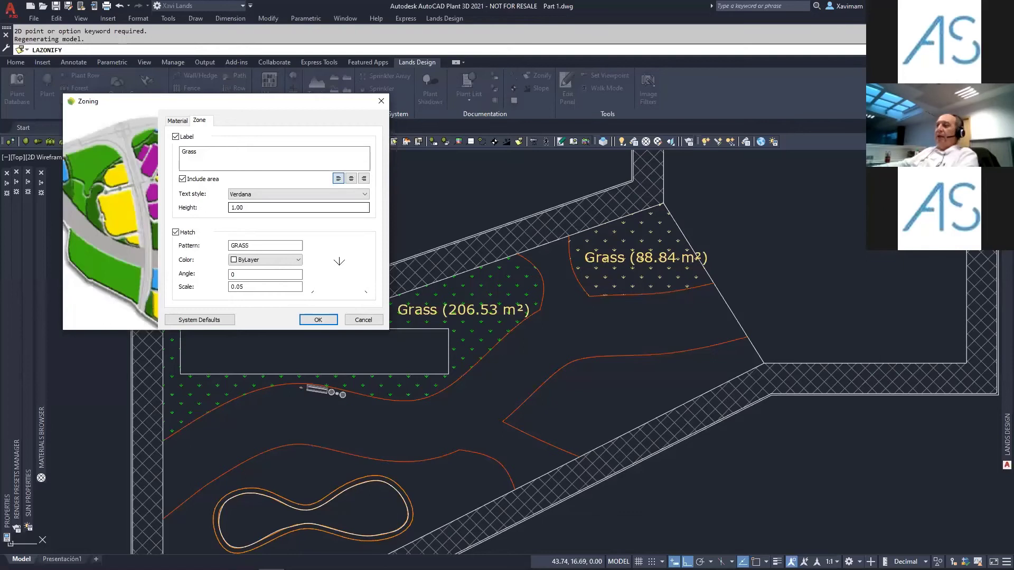
key(Return)
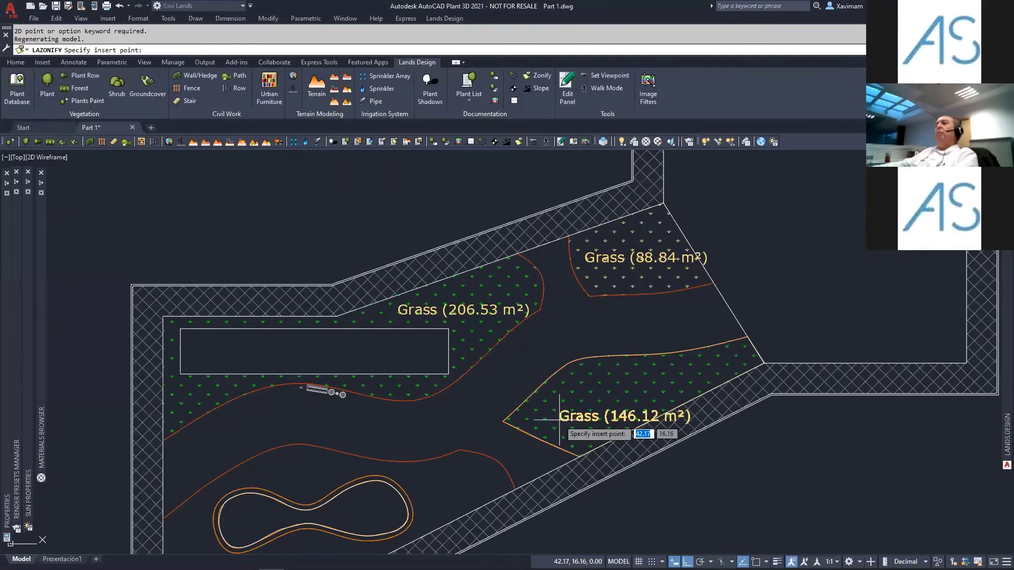
click(547, 402)
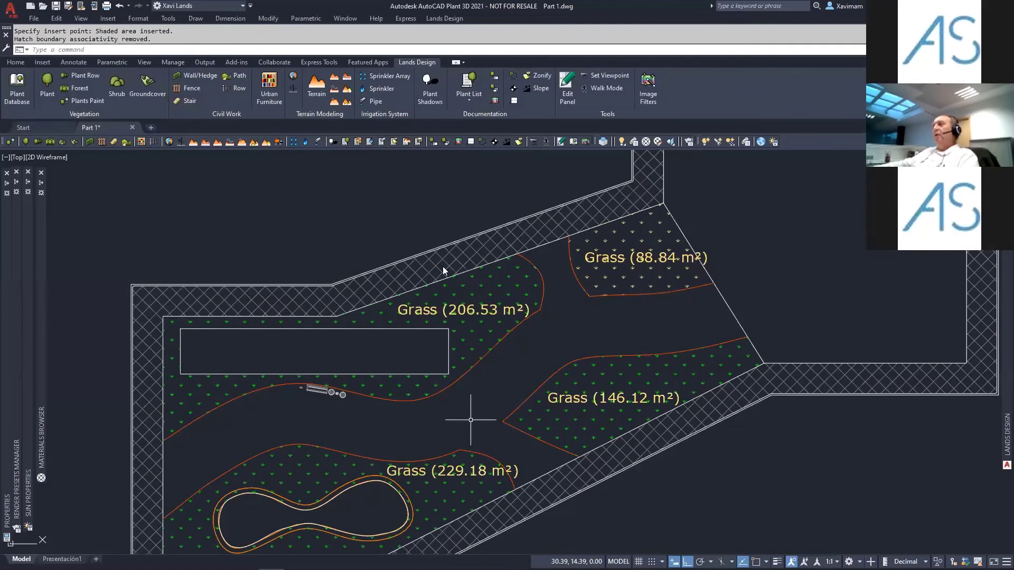
- Zonify the long rectangle as "Tree area" with the GRASS hatch in Color 33 and place its area label inside
key(Return)
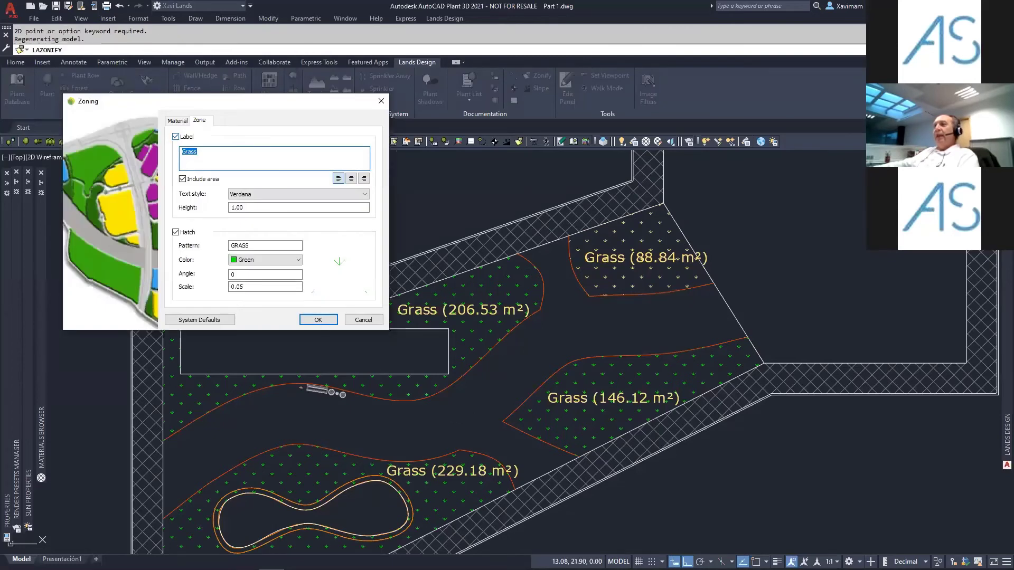
text(Tree area)
click(274, 260)
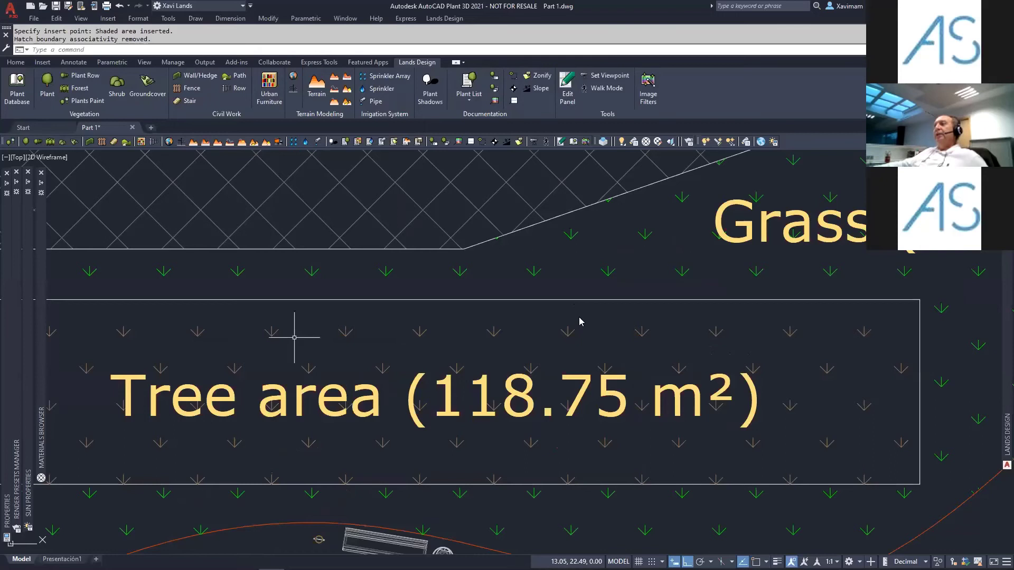
- Change the tree area's hatch pattern to AR-RSHKE with a scale of 0.01
click(604, 333)
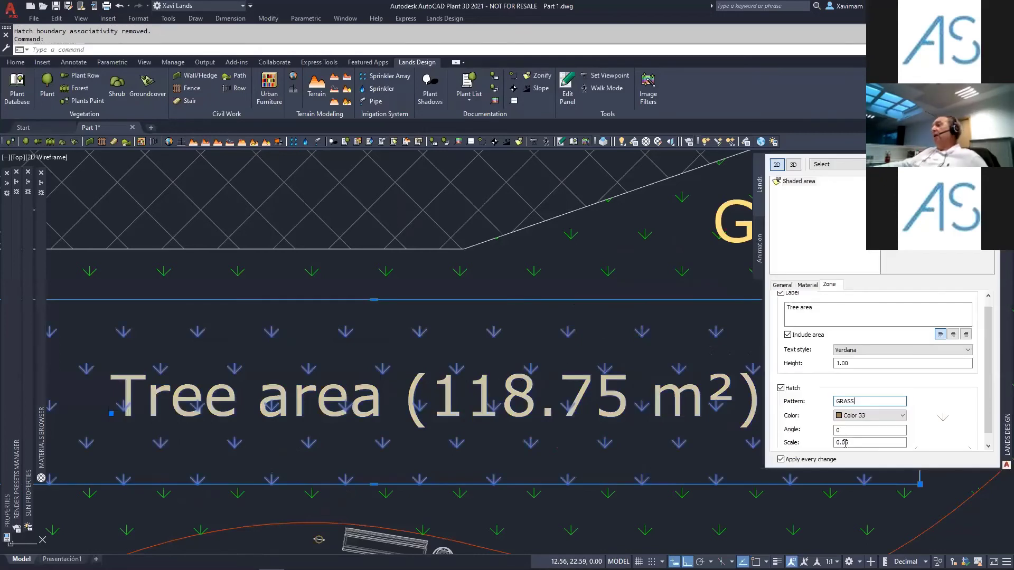
click(864, 402)
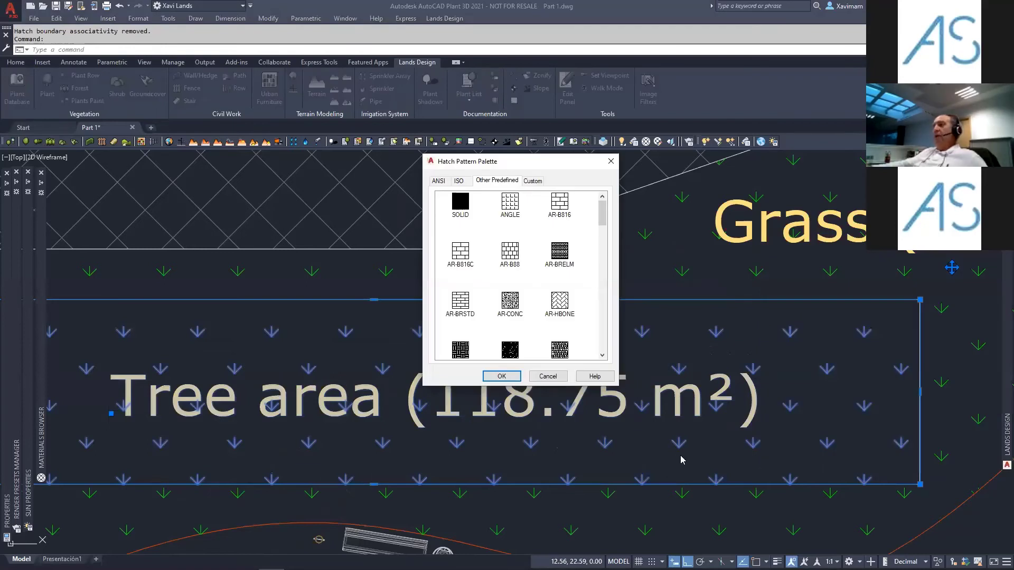
double_click(560, 350)
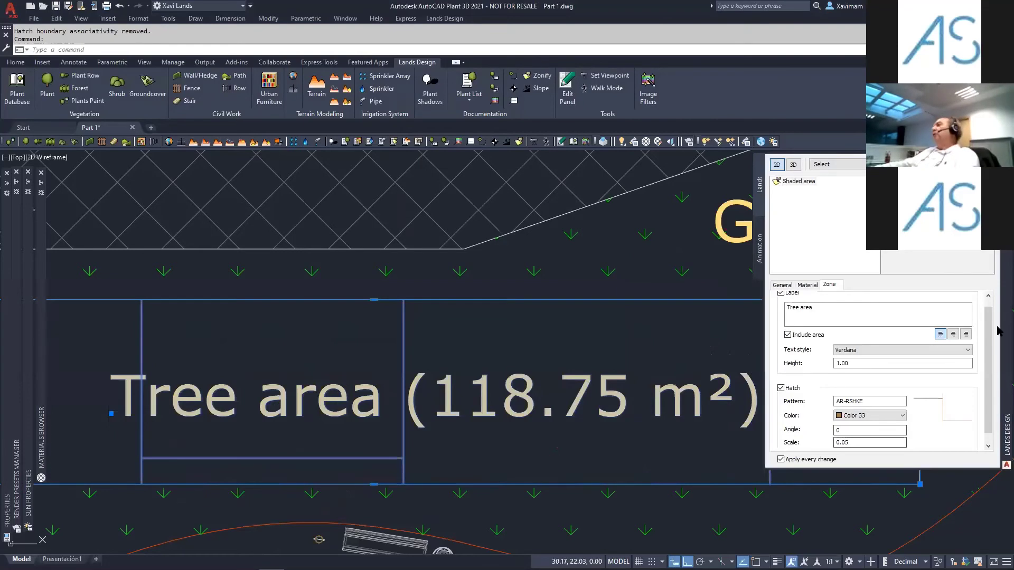
key(Escape)
- Zonify the winding path as "Path" with the AR-HBONE hatch in Color 51 and place its area label on the path
scroll(578, 414, down, 2)
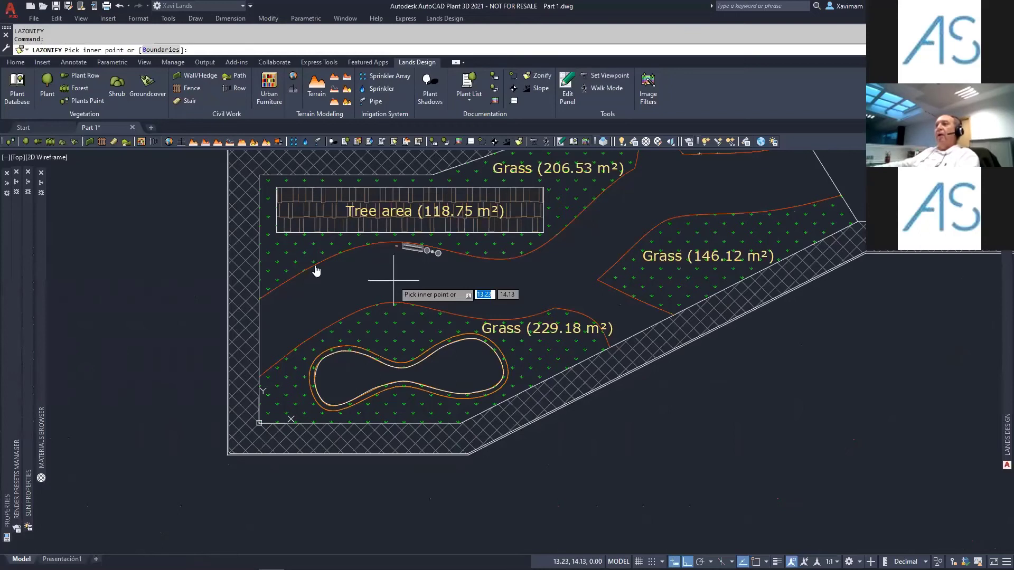
click(395, 280)
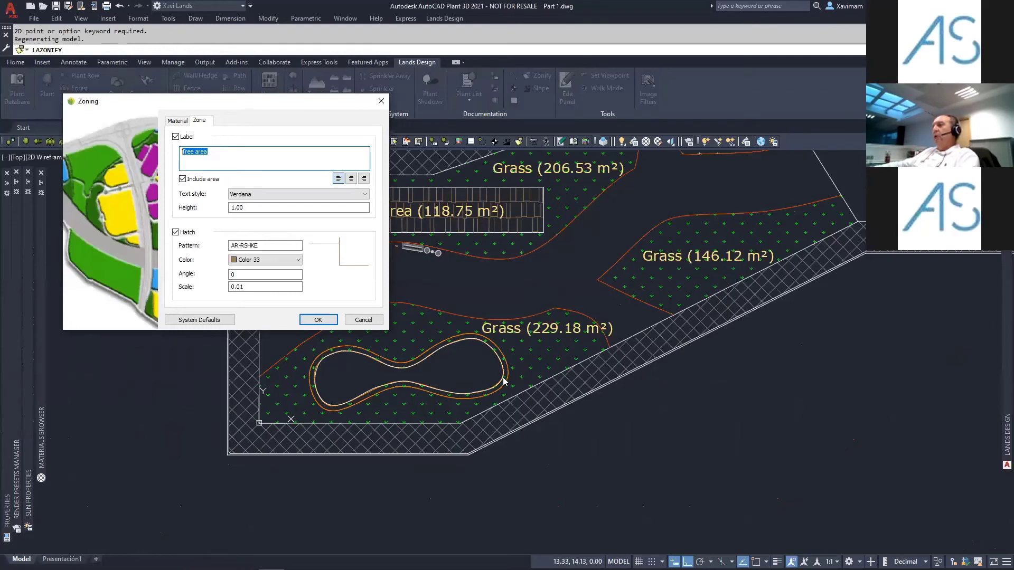
text(Path)
click(267, 246)
double_click(559, 301)
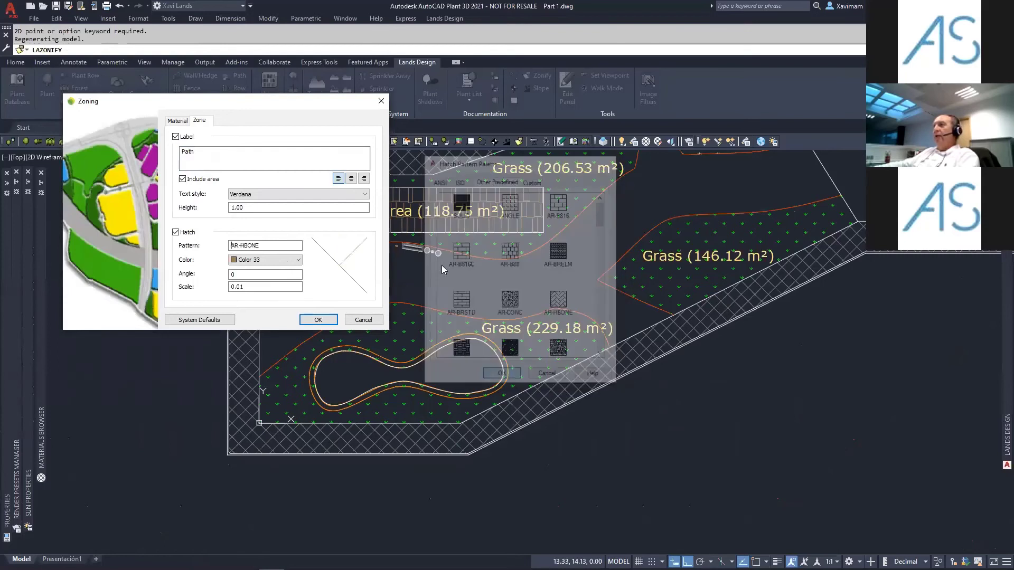
click(298, 259)
click(319, 355)
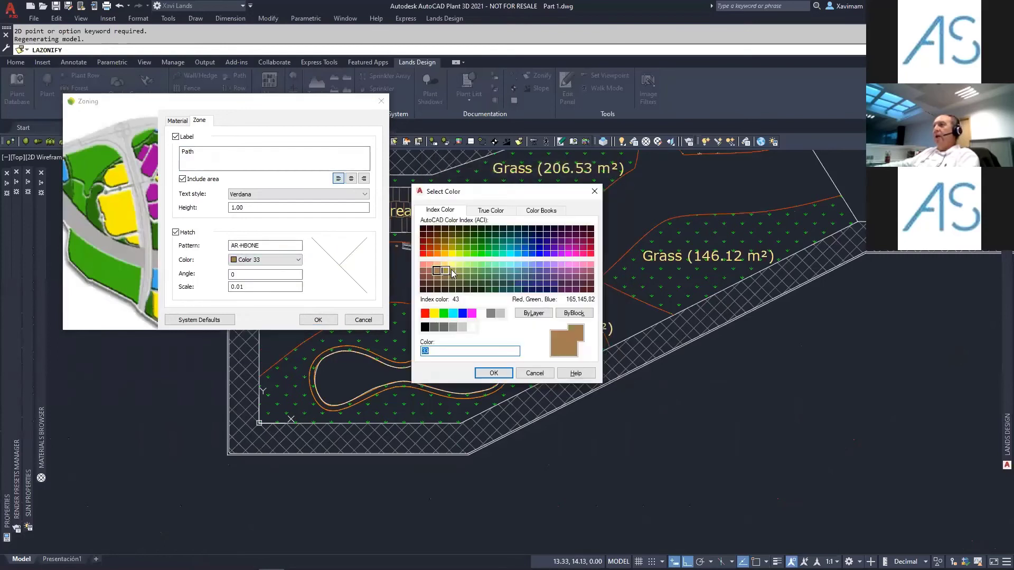
click(452, 264)
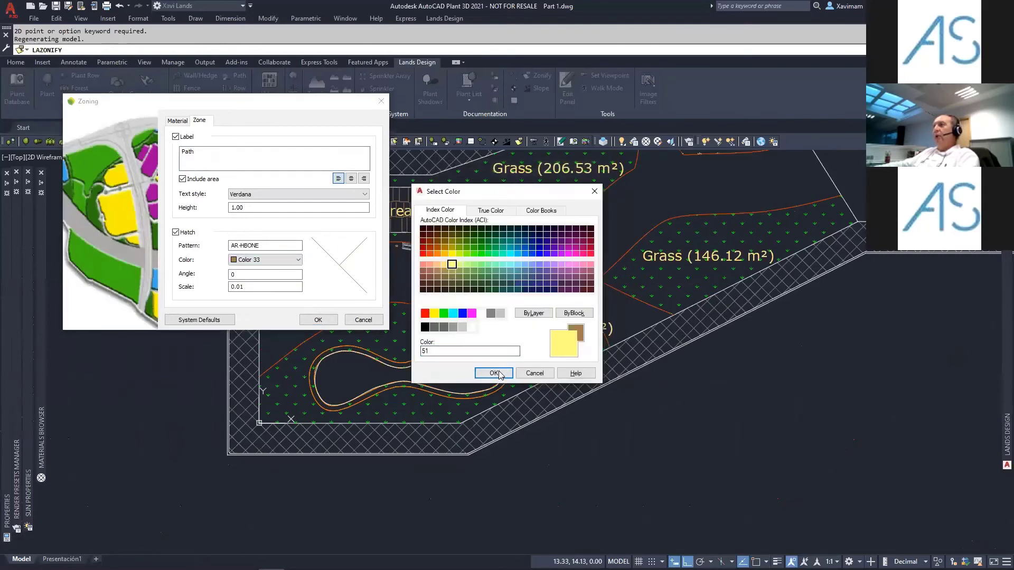
click(494, 373)
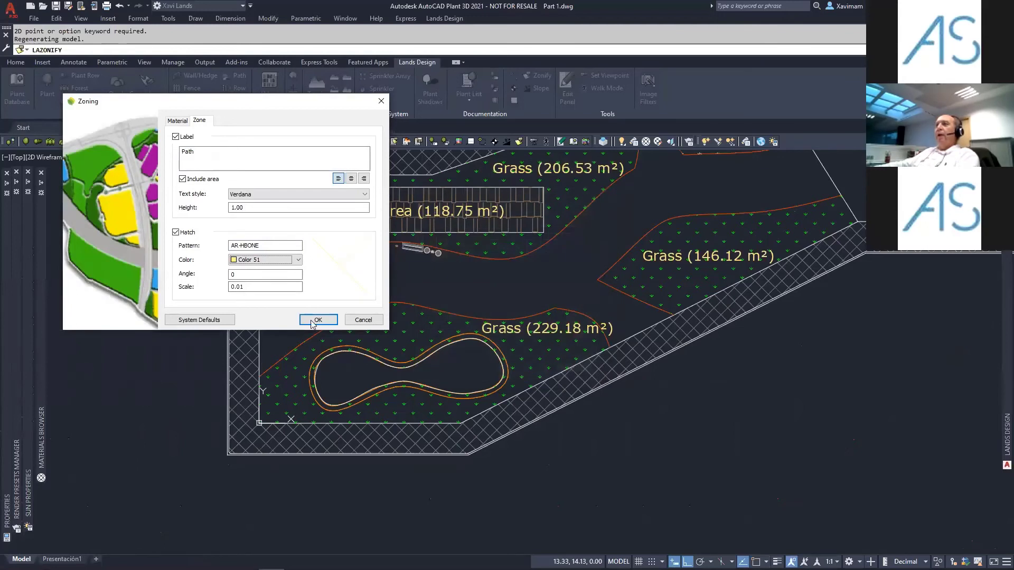
click(316, 320)
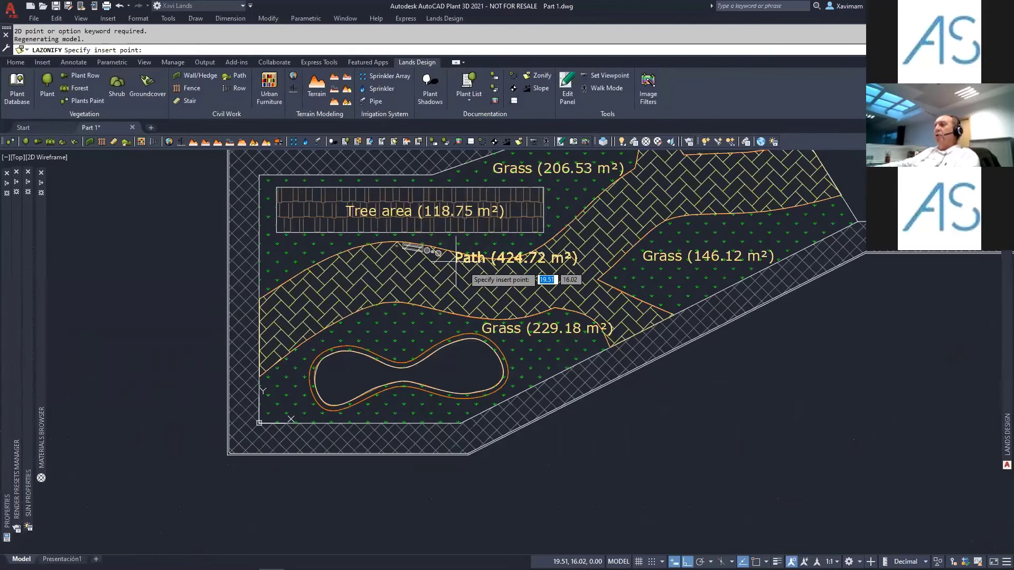
click(465, 283)
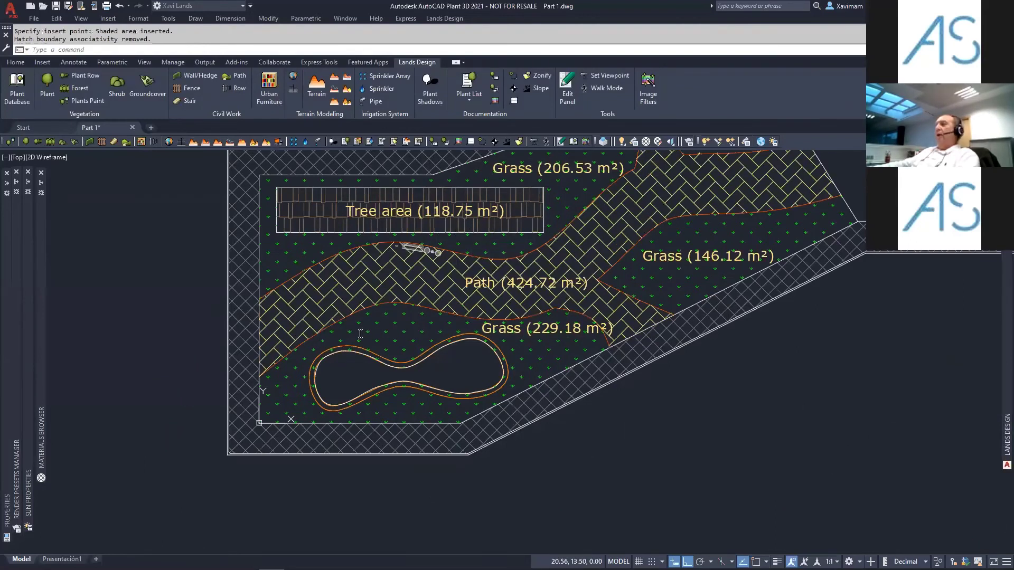
- Zonify the curved pond outline as "Lake" with a blue predefined hatch and place its area label over it
scroll(473, 352, up, 2)
middle_drag(473, 351, 459, 395)
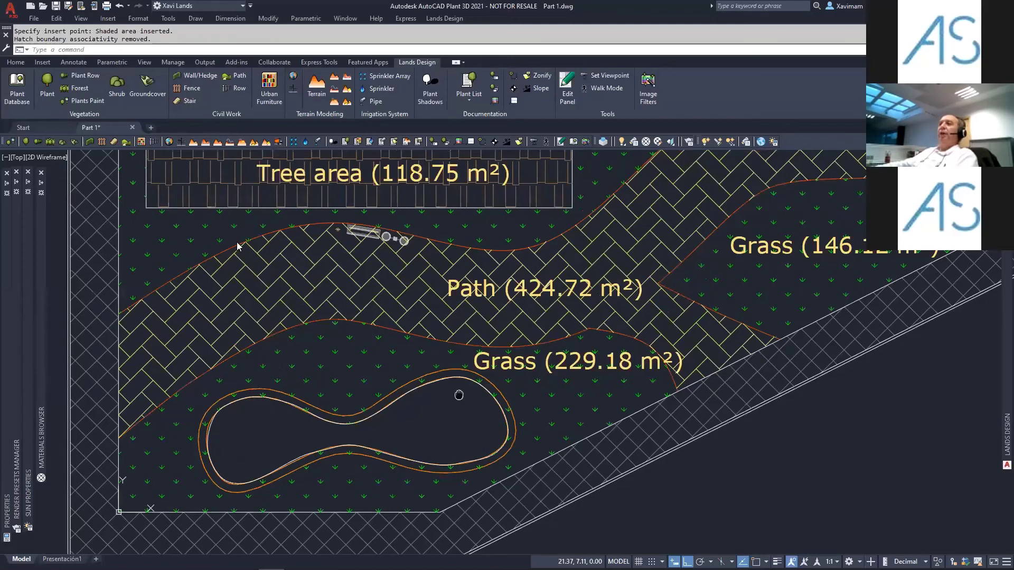
scroll(275, 296, down, 2)
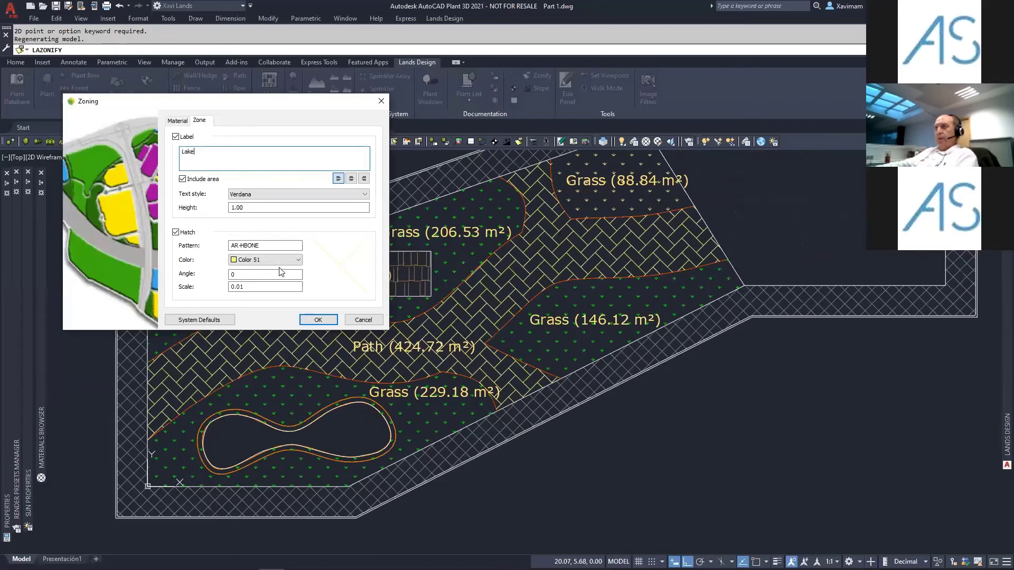
click(284, 246)
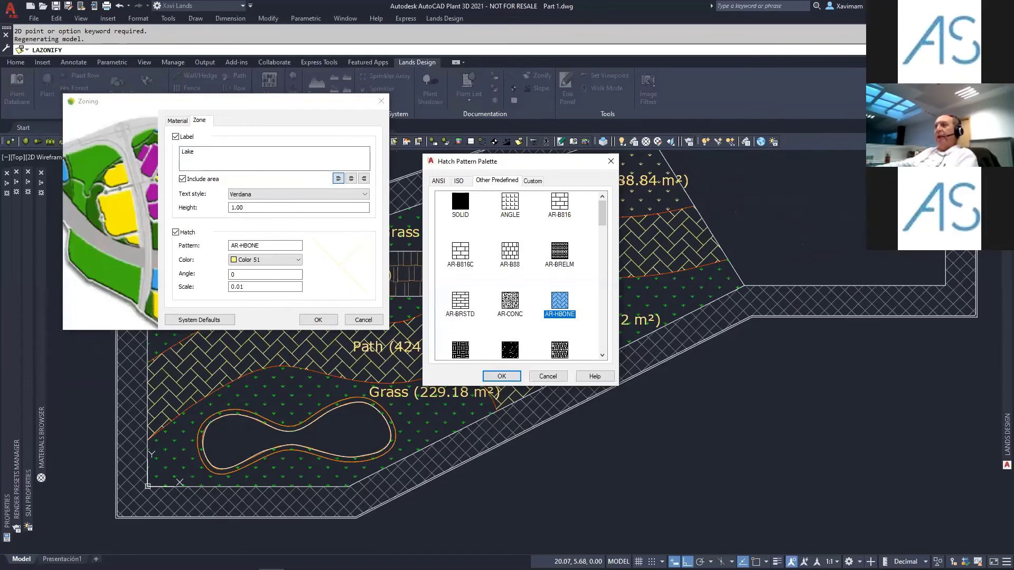
scroll(511, 232, down, 3)
click(511, 227)
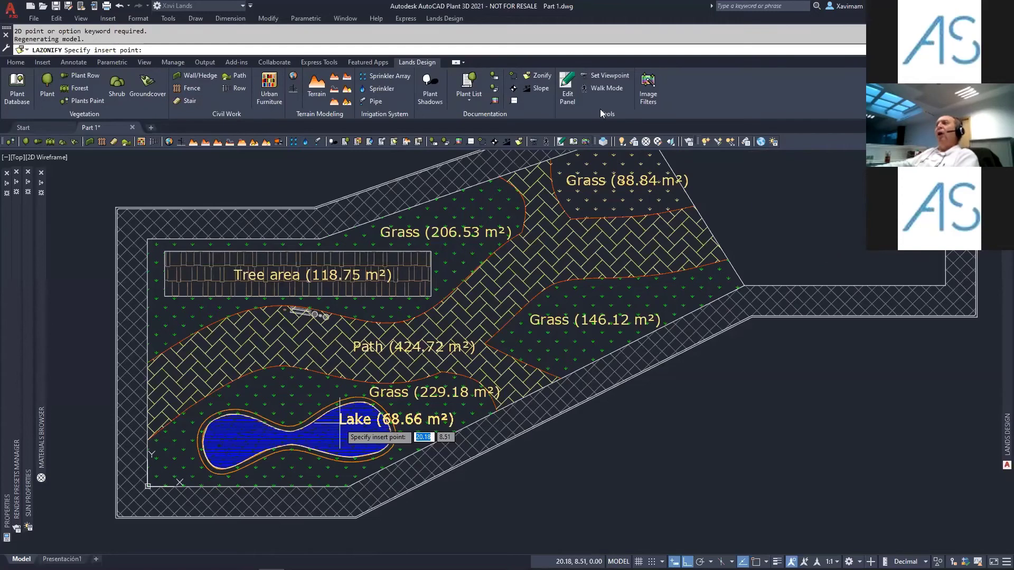
- Generate a zone list and insert it in the empty space above and to the right of the park plan
click(445, 19)
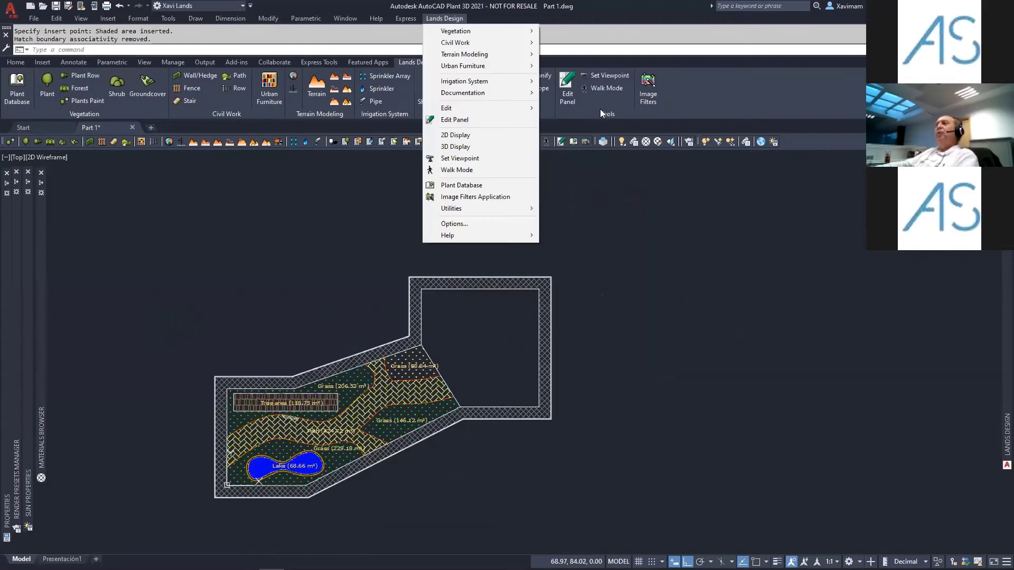
mouse_move(475, 93)
mouse_move(601, 110)
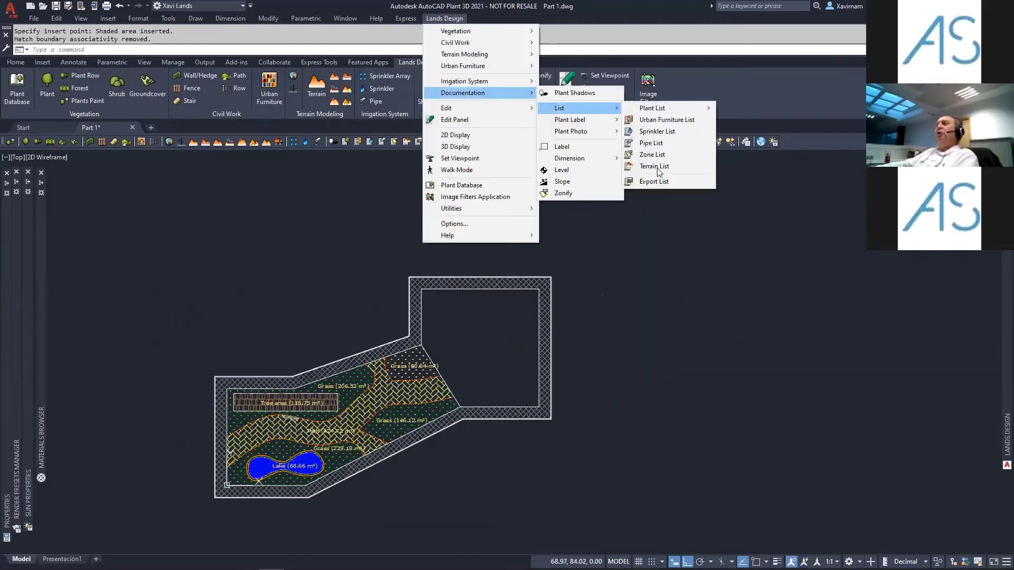
click(653, 155)
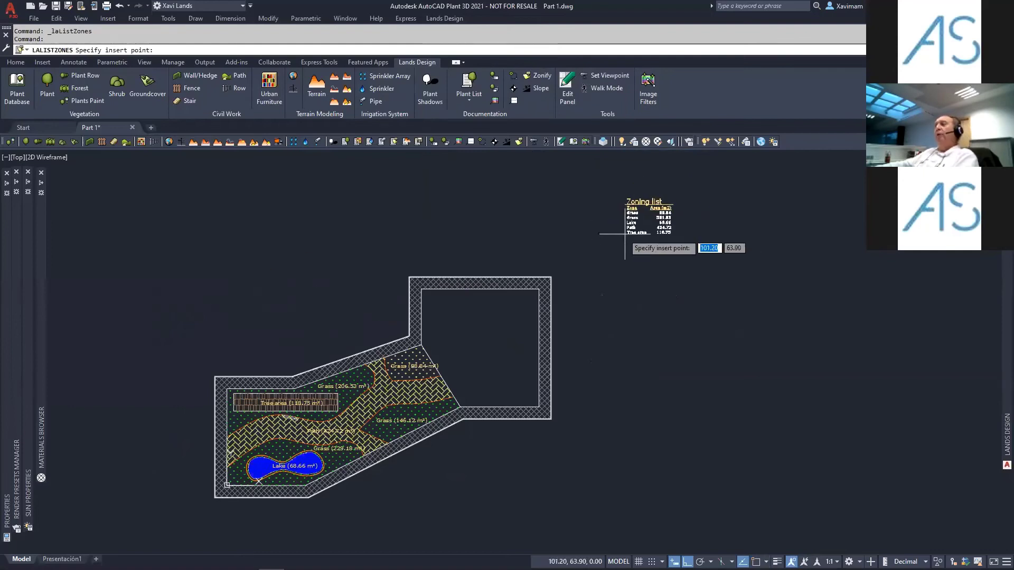
click(624, 233)
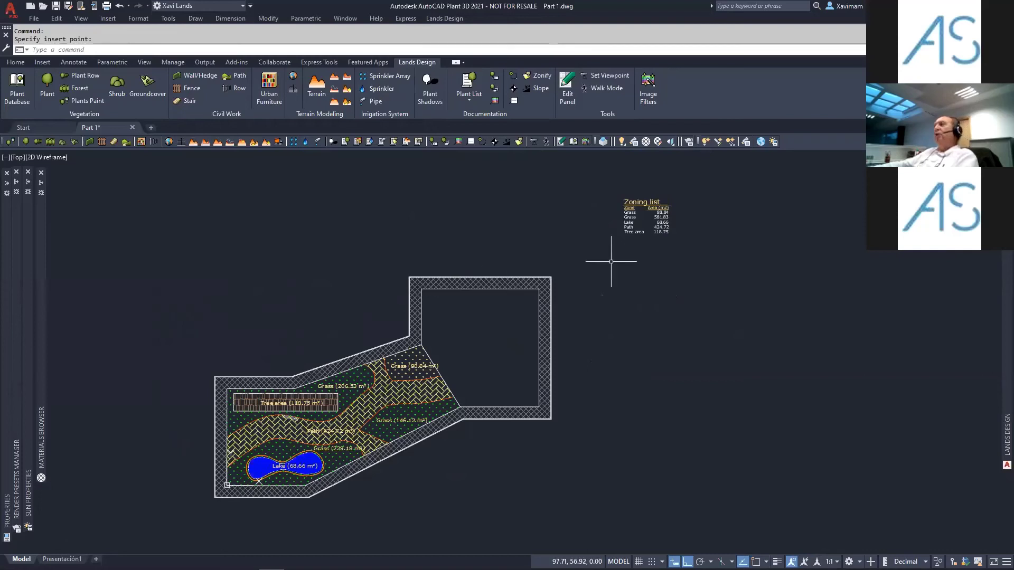
- Examine the inserted zoning list up close and open its export listing
scroll(644, 220, up, 2)
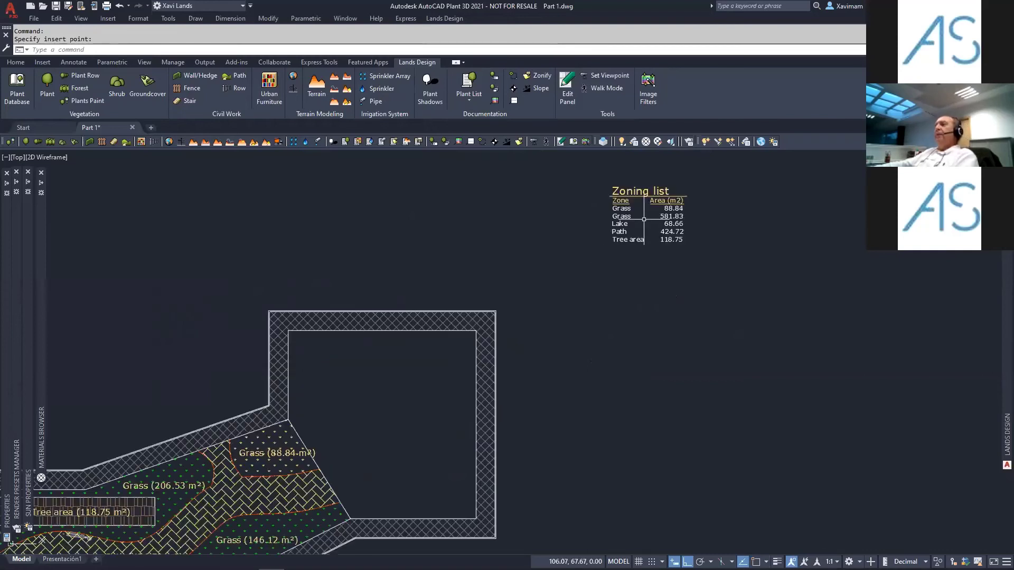
scroll(644, 220, up, 2)
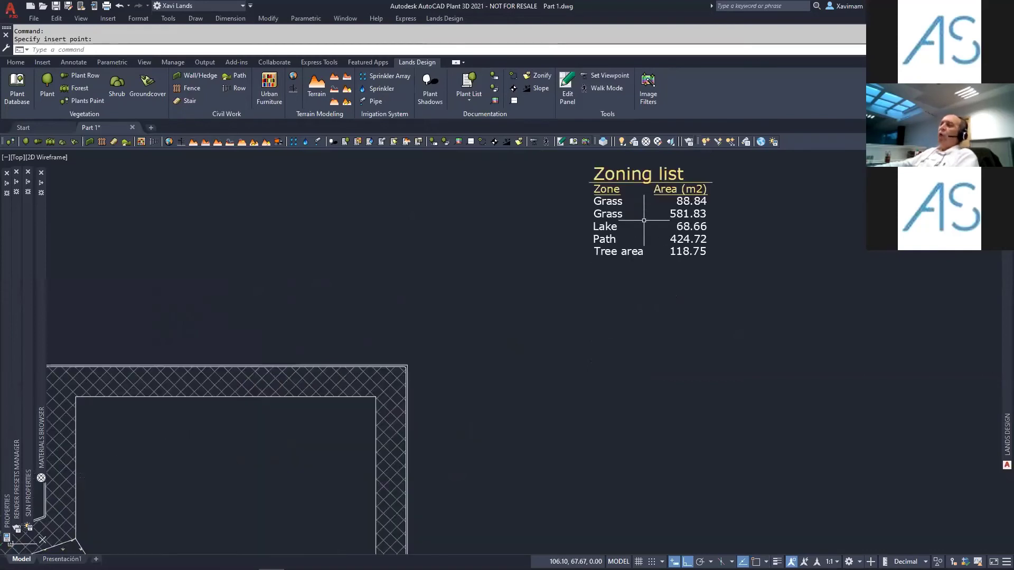
scroll(651, 265, up, 2)
scroll(656, 282, up, 1)
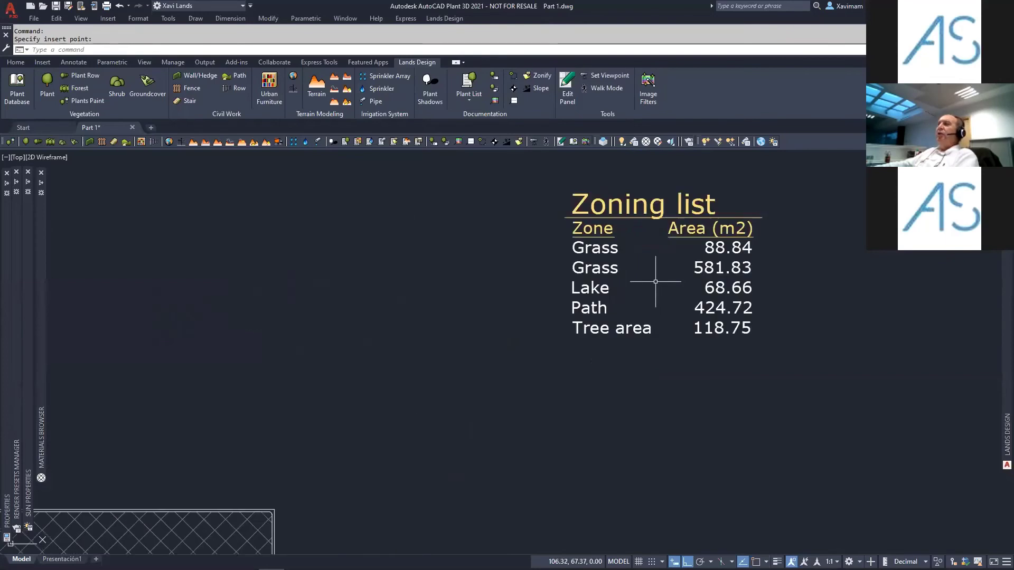
middle_drag(655, 282, 548, 302)
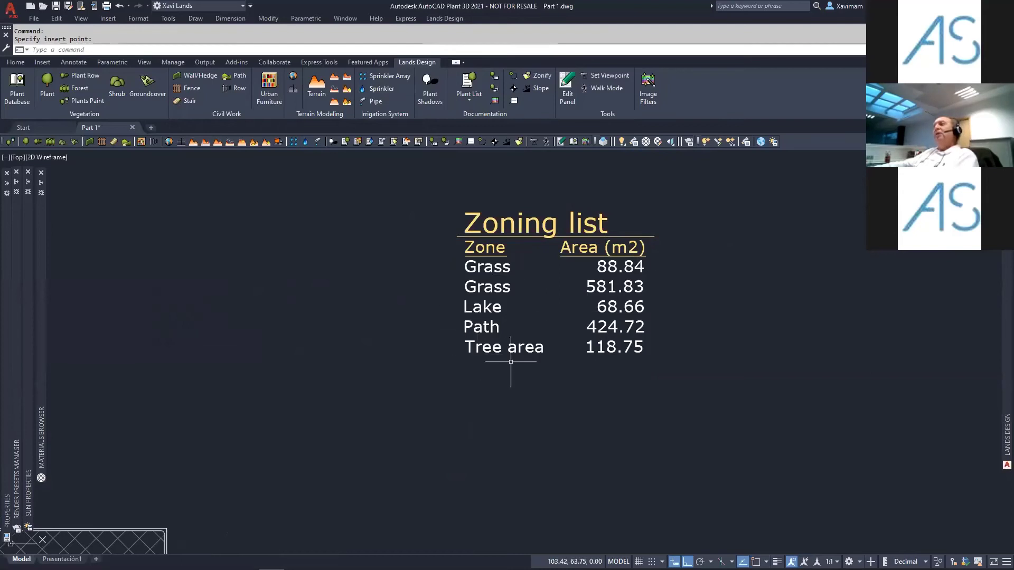
click(479, 237)
right_click(479, 237)
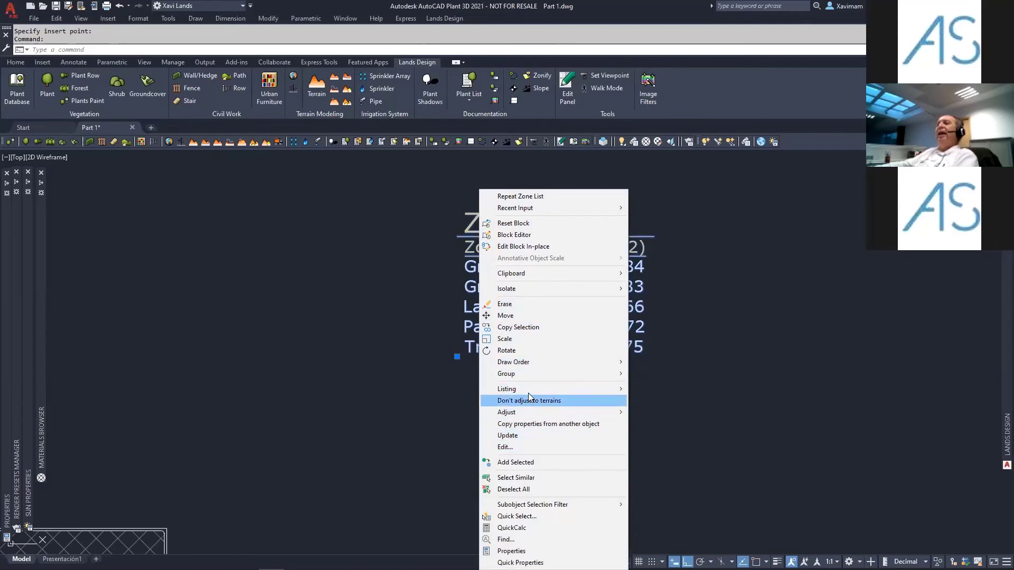
mouse_move(529, 394)
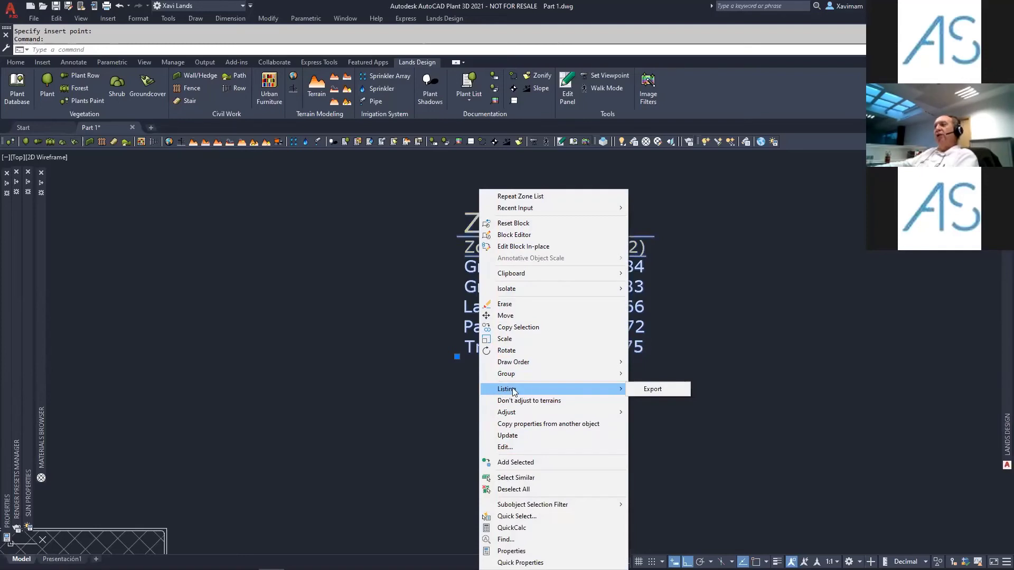
click(666, 388)
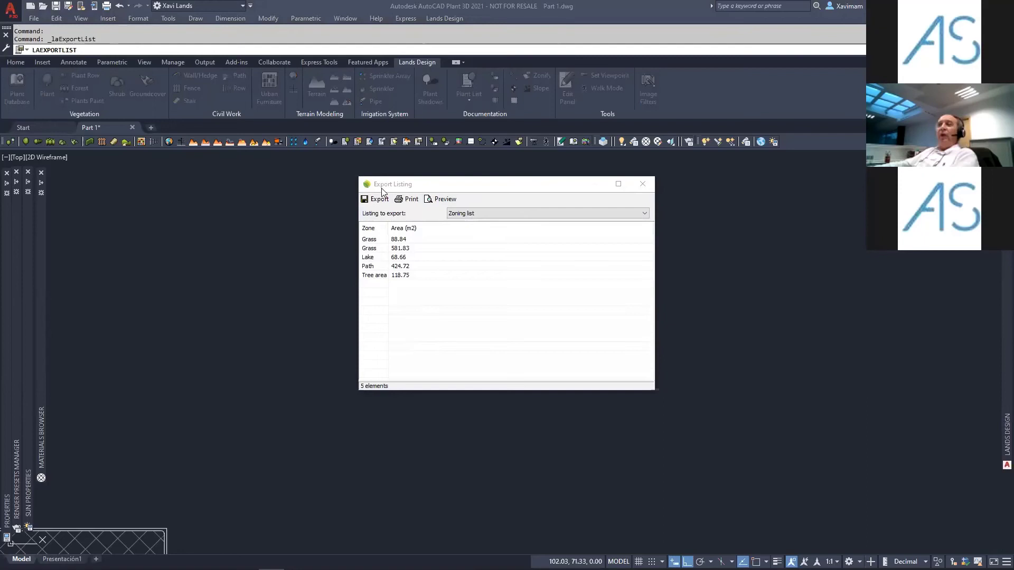
click(408, 259)
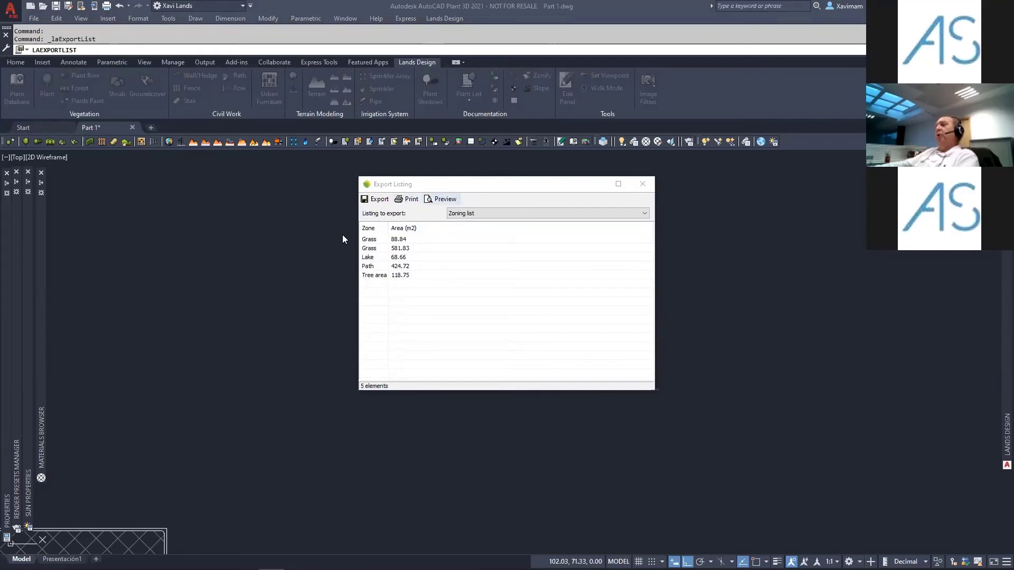
- Review the file types offered for exporting the zoning list, cancel the save and close the export listing
click(376, 200)
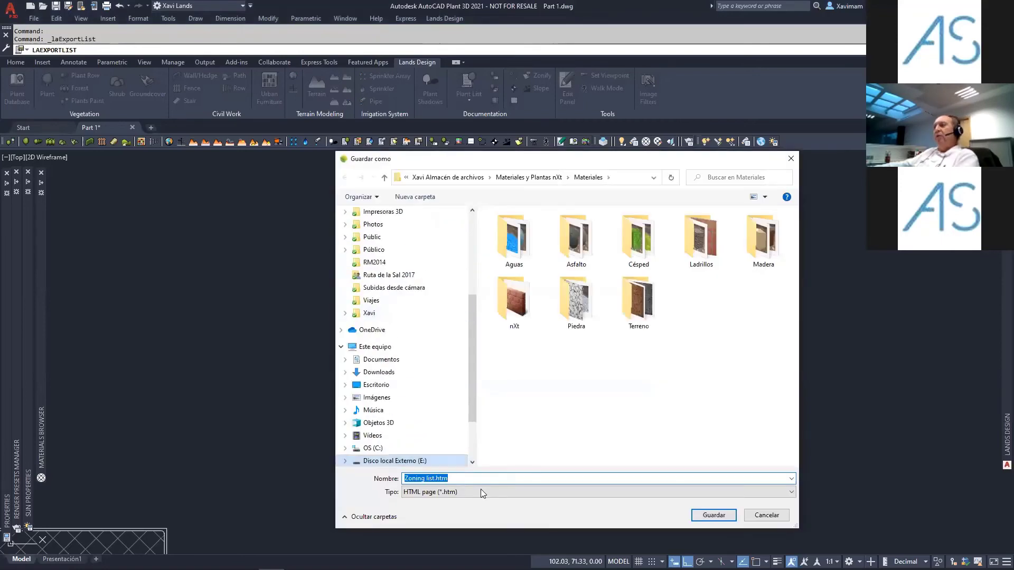
click(480, 489)
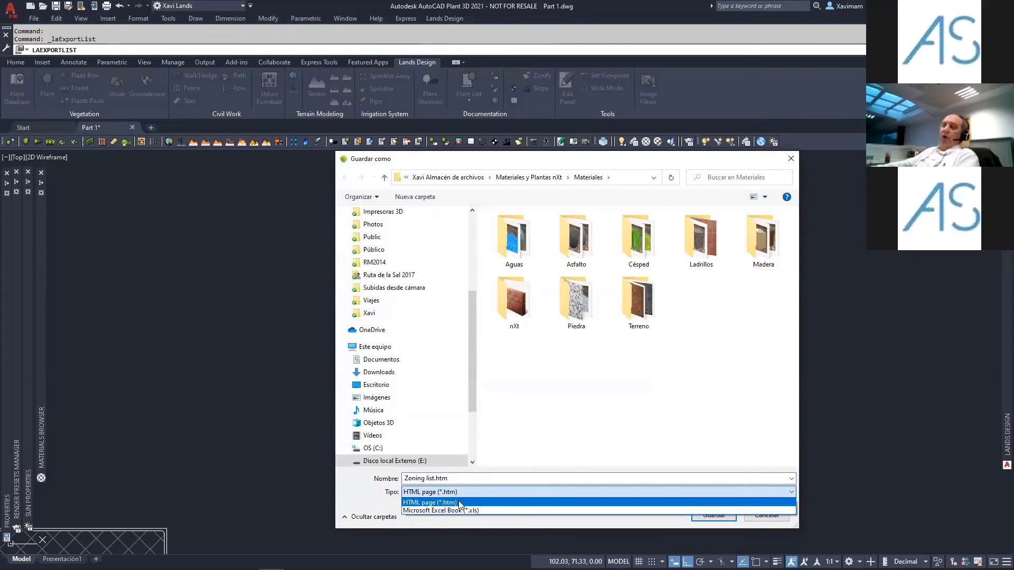
click(766, 512)
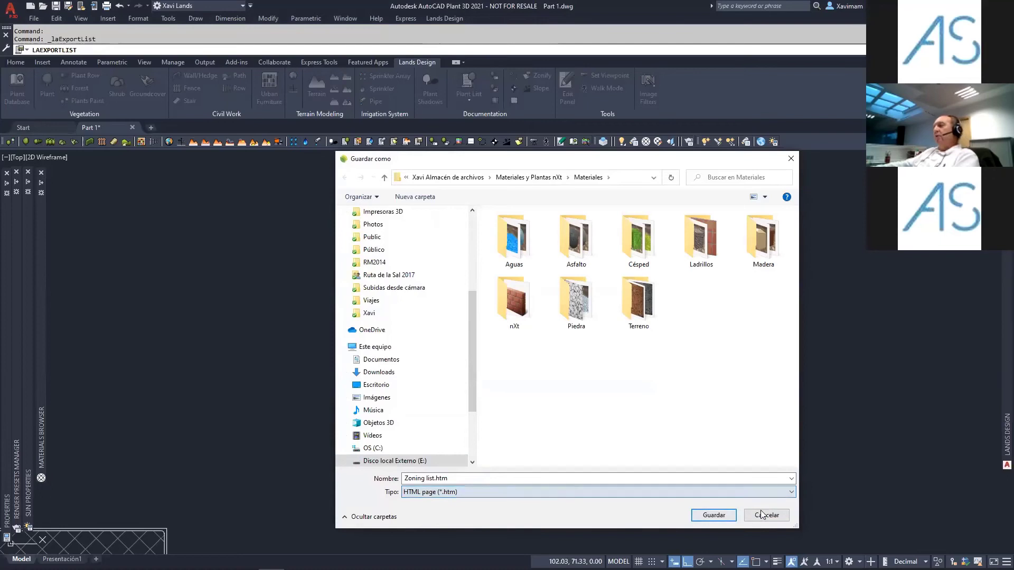
click(769, 512)
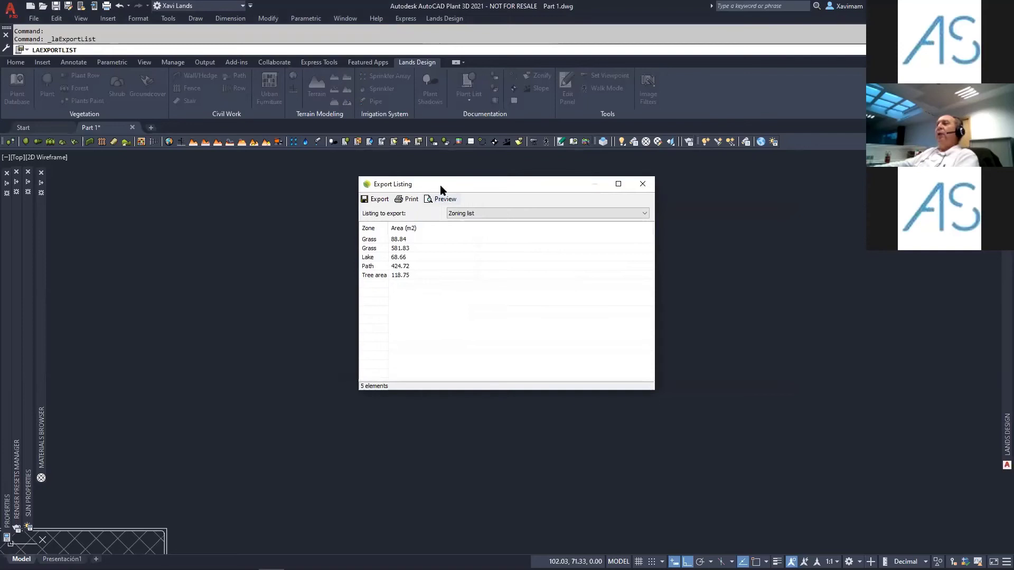
drag(440, 186, 215, 201)
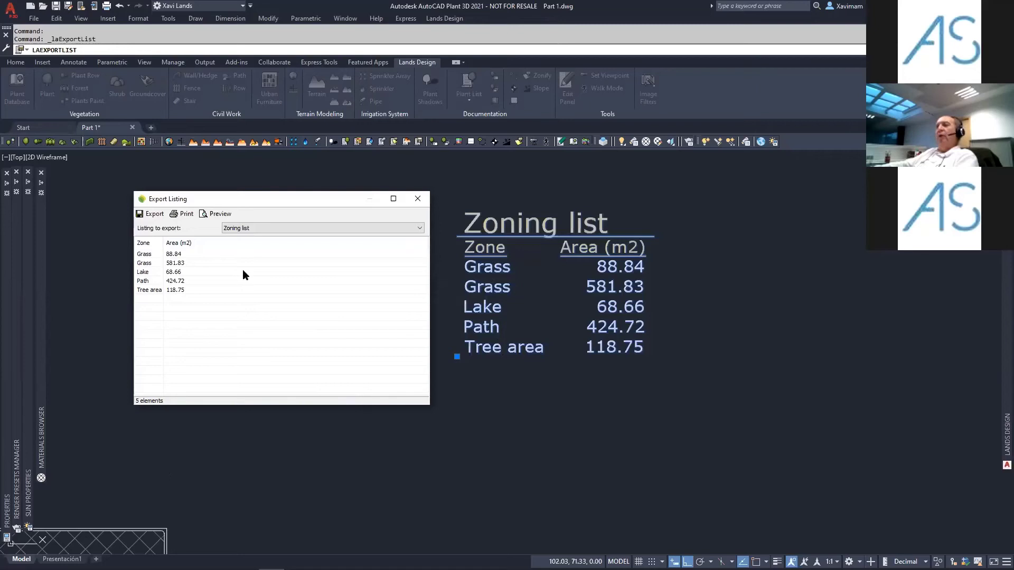
click(418, 199)
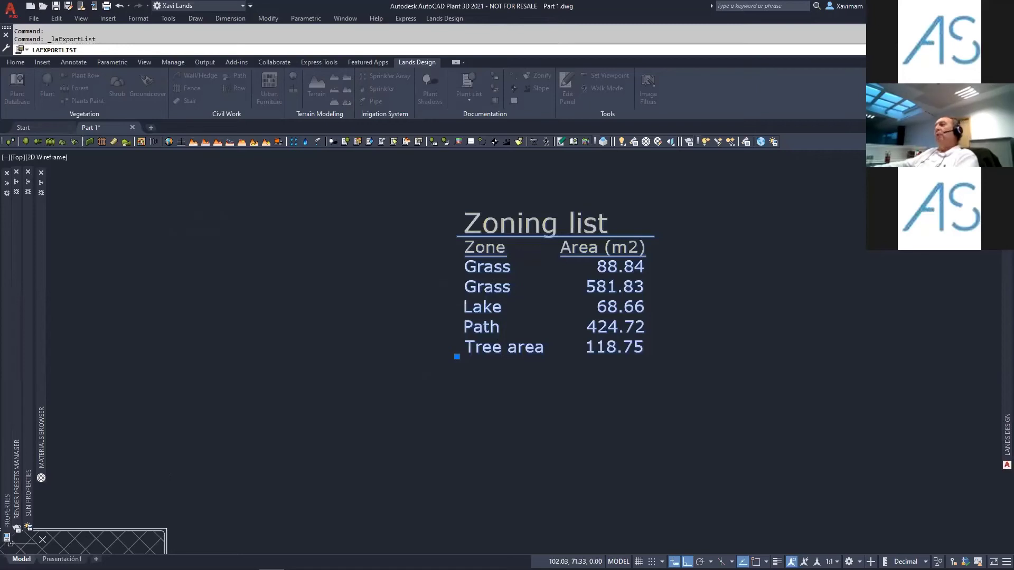
scroll(515, 295, down, 2)
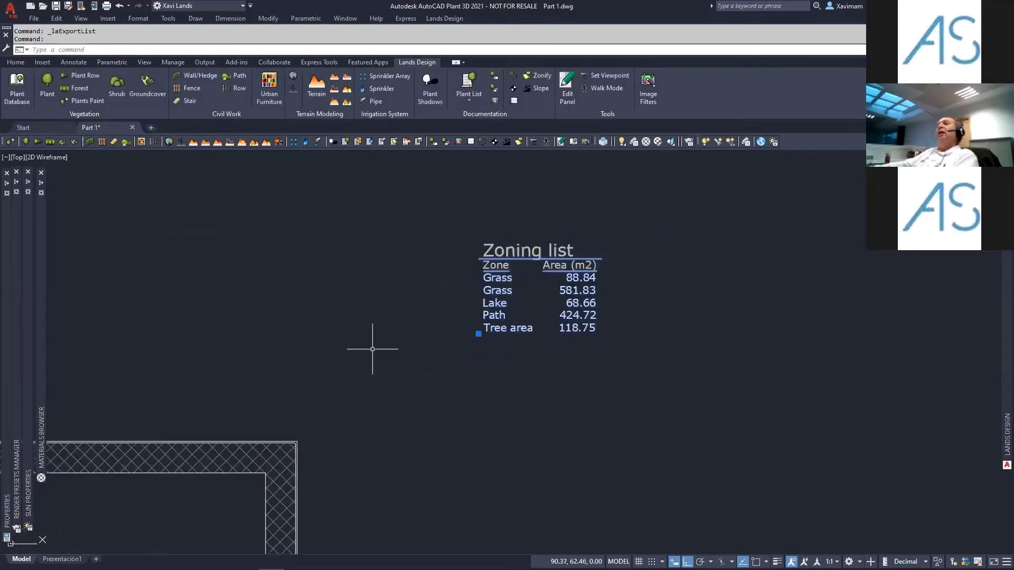
middle_drag(374, 347, 489, 279)
middle_drag(489, 279, 506, 264)
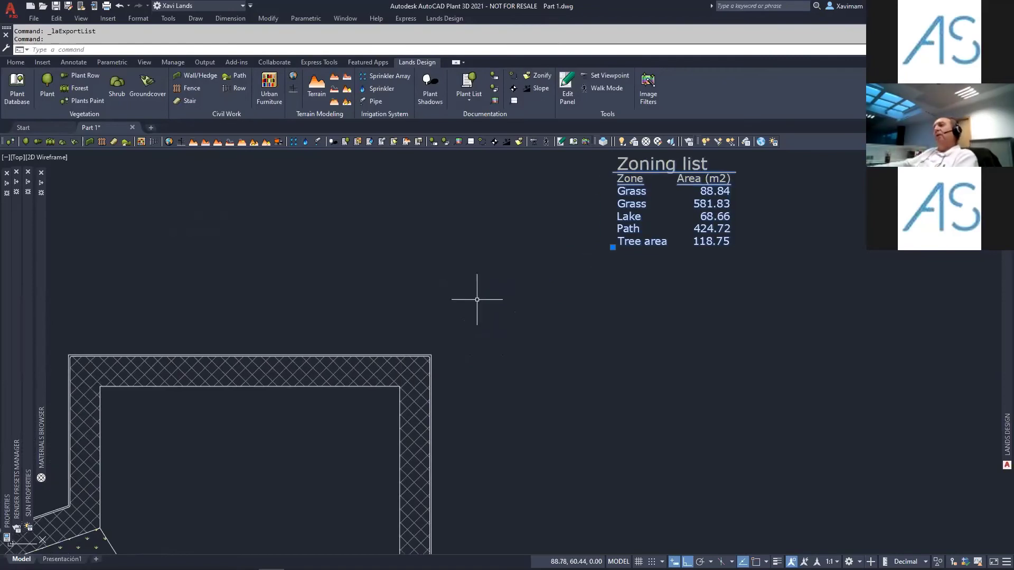
scroll(668, 183, down, 4)
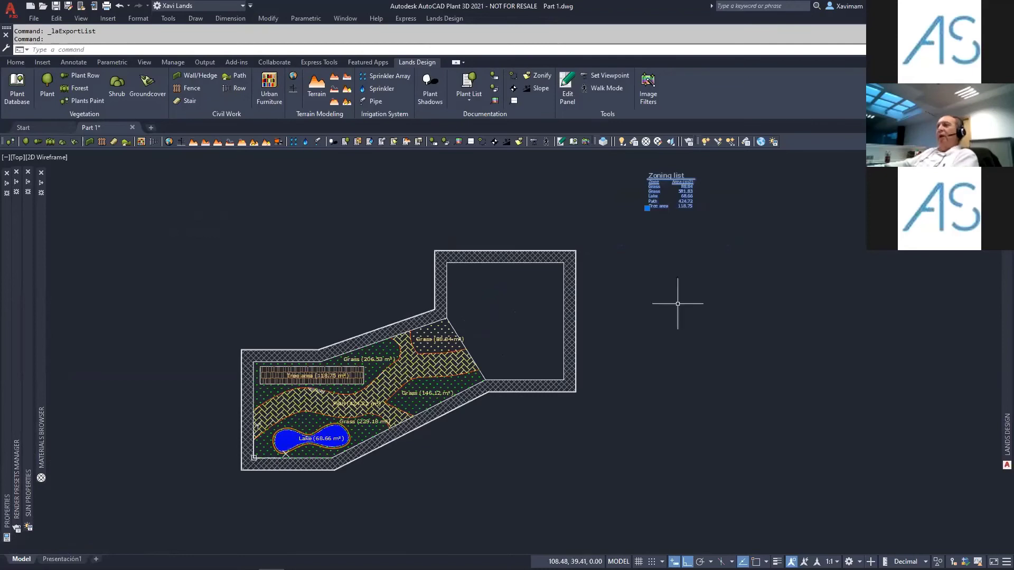
middle_drag(638, 212, 646, 228)
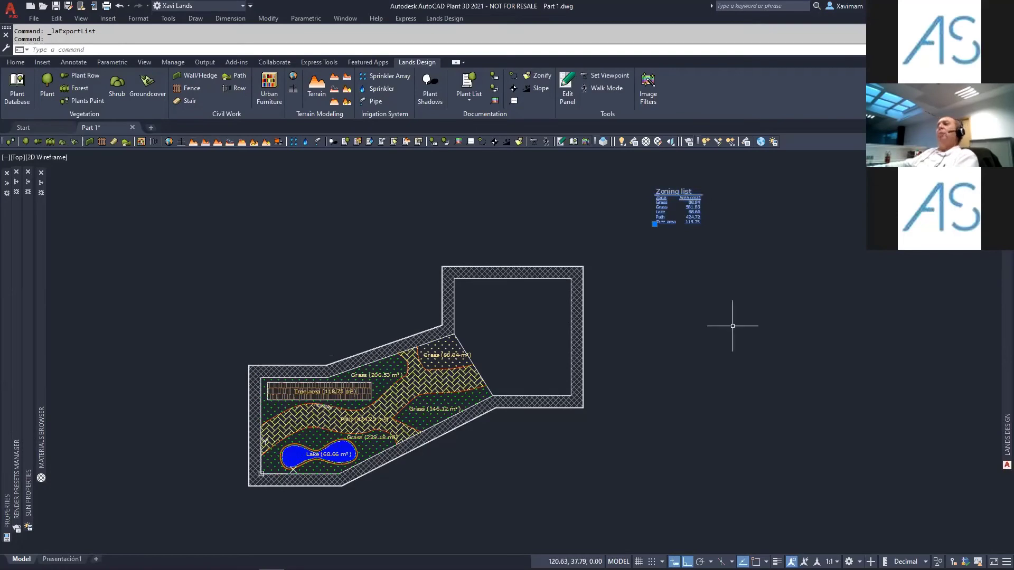
scroll(731, 327, up, 2)
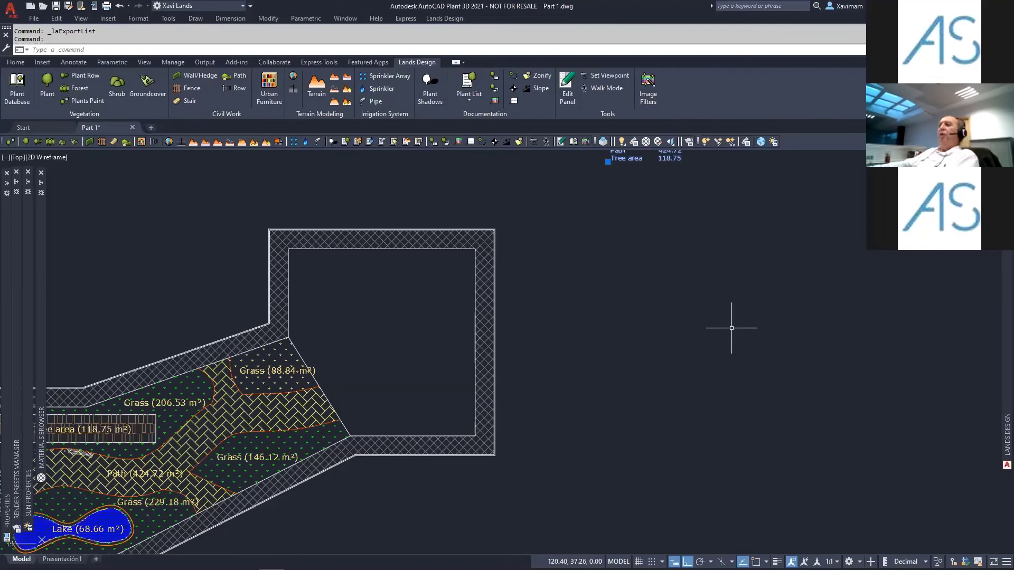
middle_drag(176, 448, 385, 372)
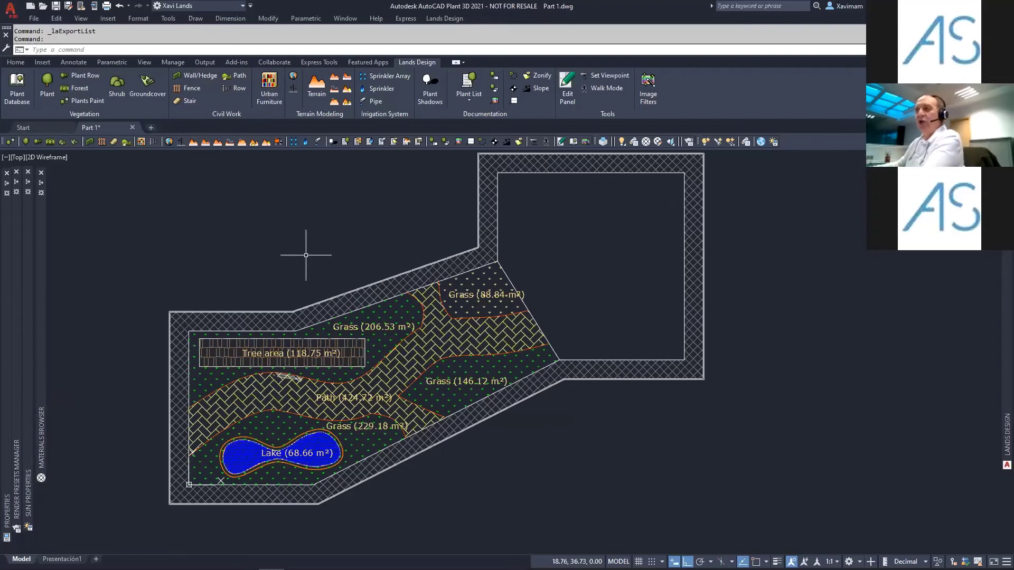
scroll(368, 310, down, 2)
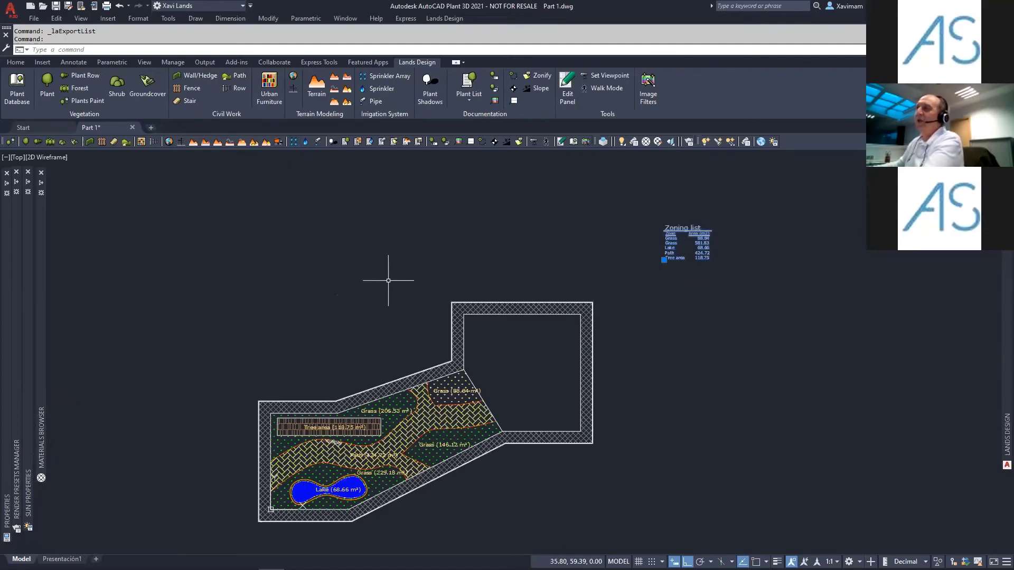
mouse_move(367, 328)
middle_down()
mouse_move(367, 310)
mouse_move(384, 305)
middle_up()
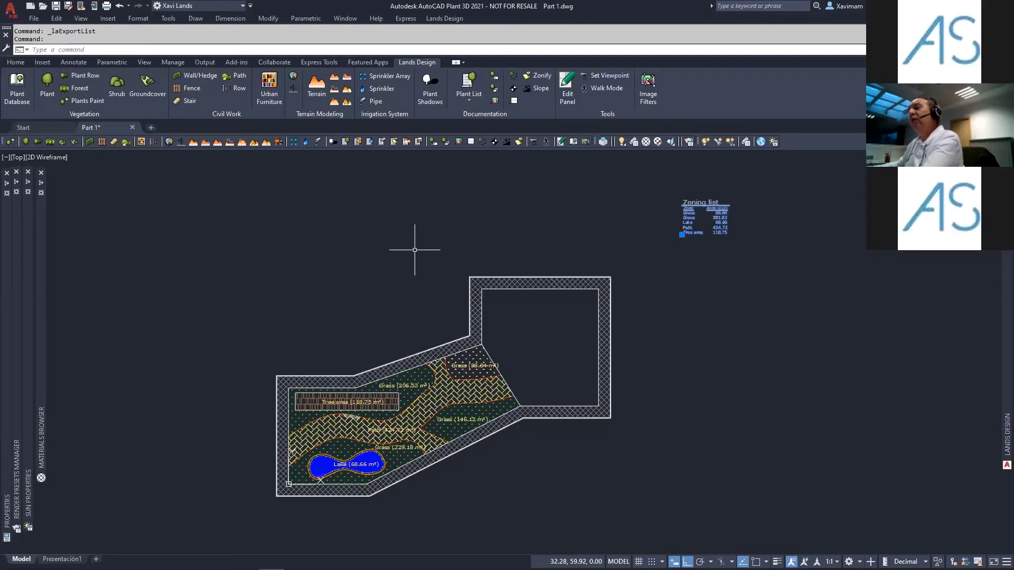
- Select the upper grass zone and review the layer names and colours in the Lands Design options, including the Areas layer
click(421, 376)
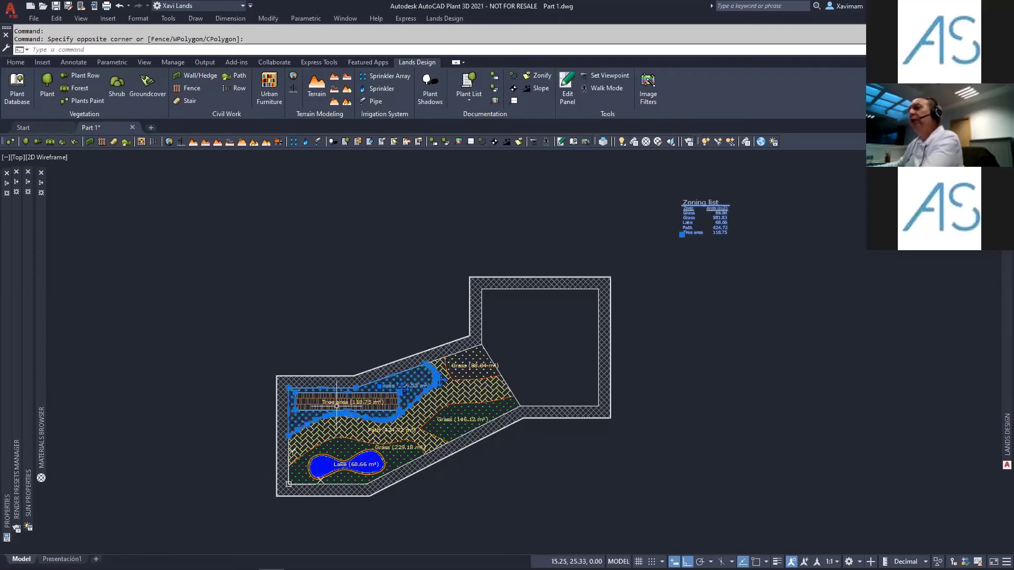
mouse_move(2, 379)
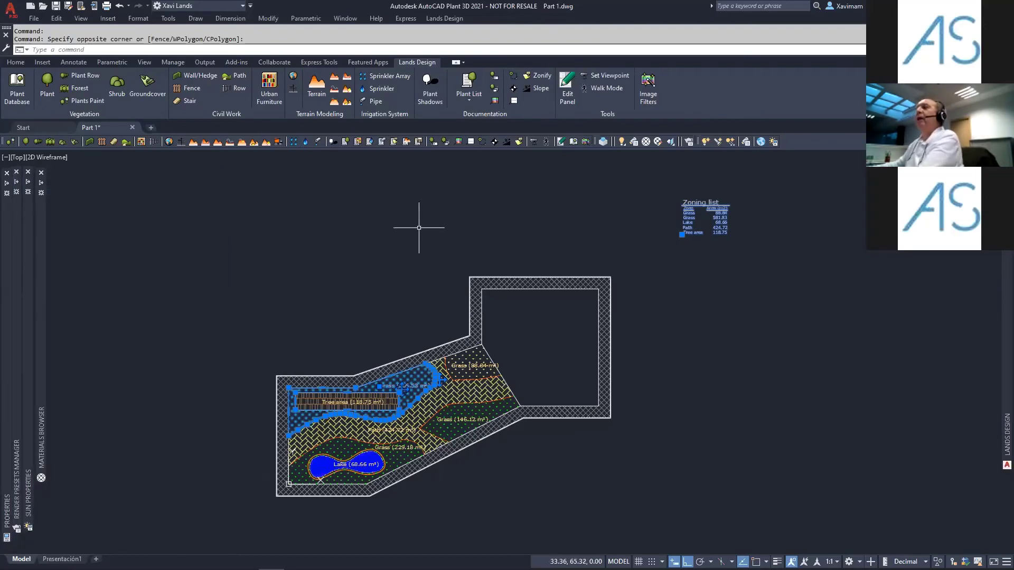
click(454, 22)
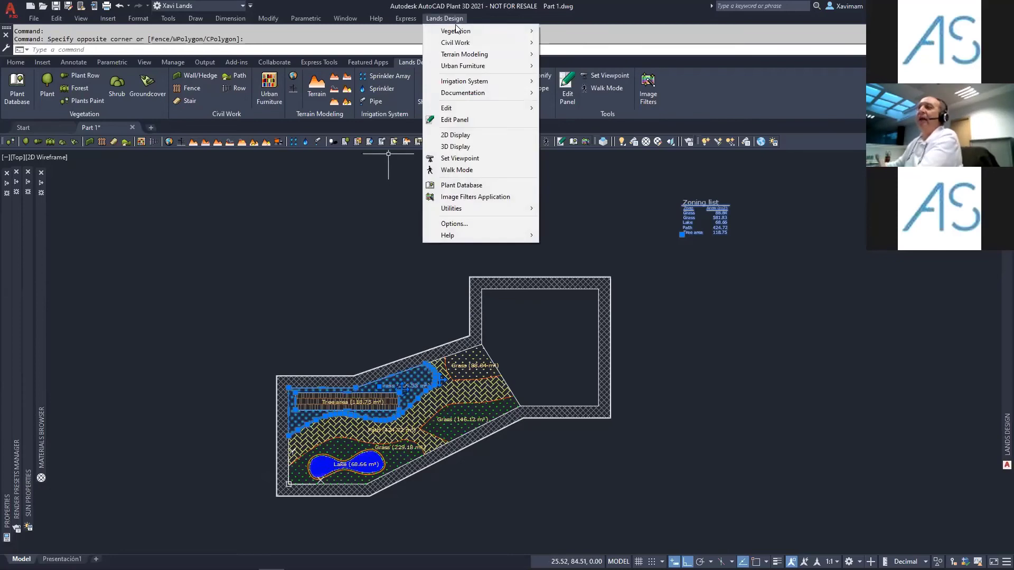
click(454, 224)
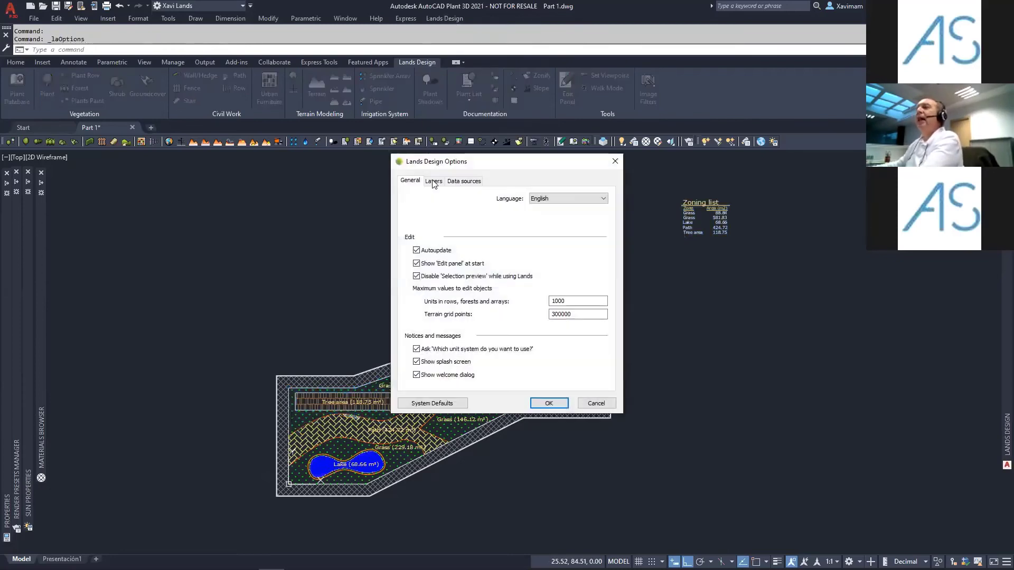
click(434, 182)
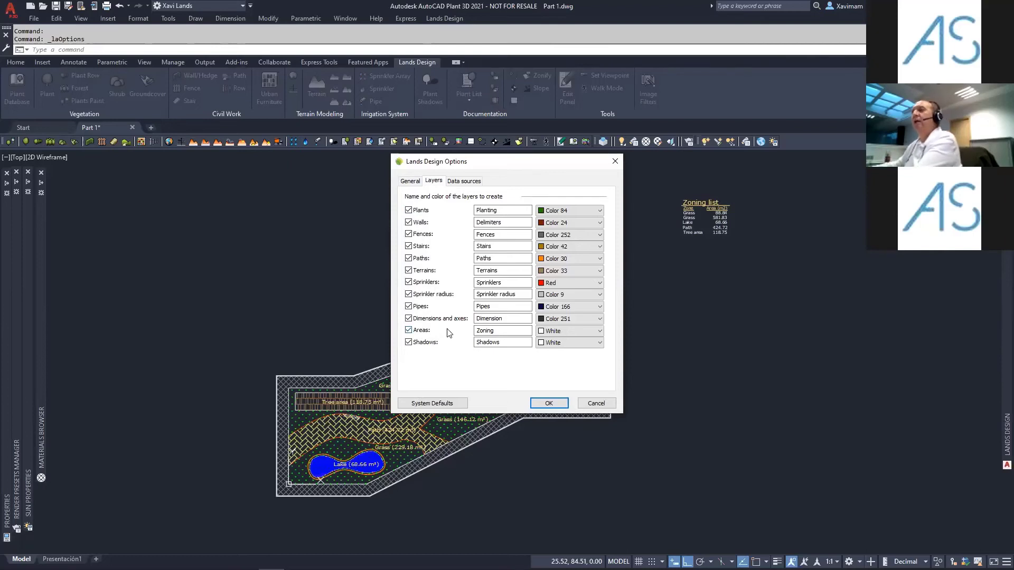
double_click(501, 332)
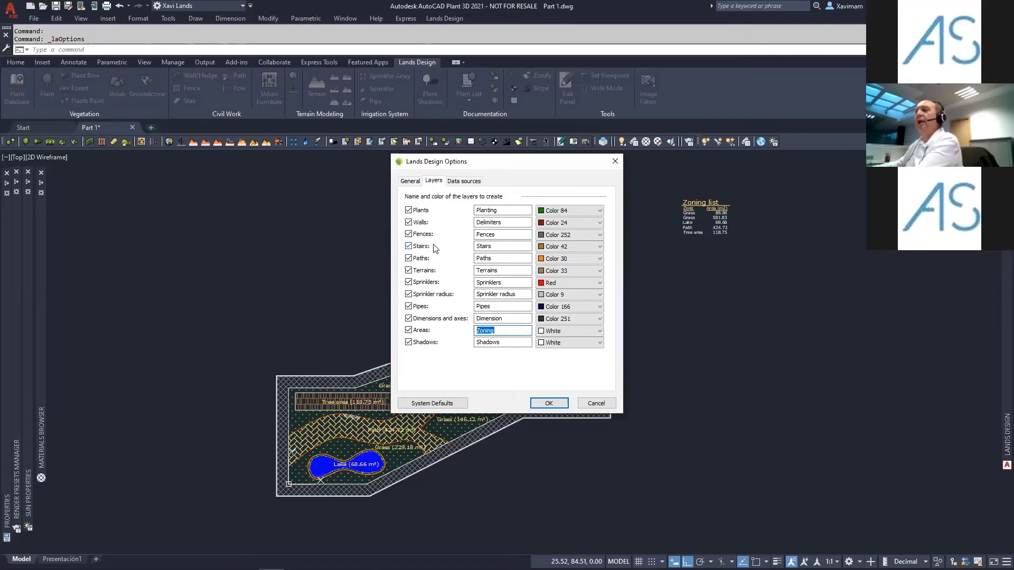
click(549, 404)
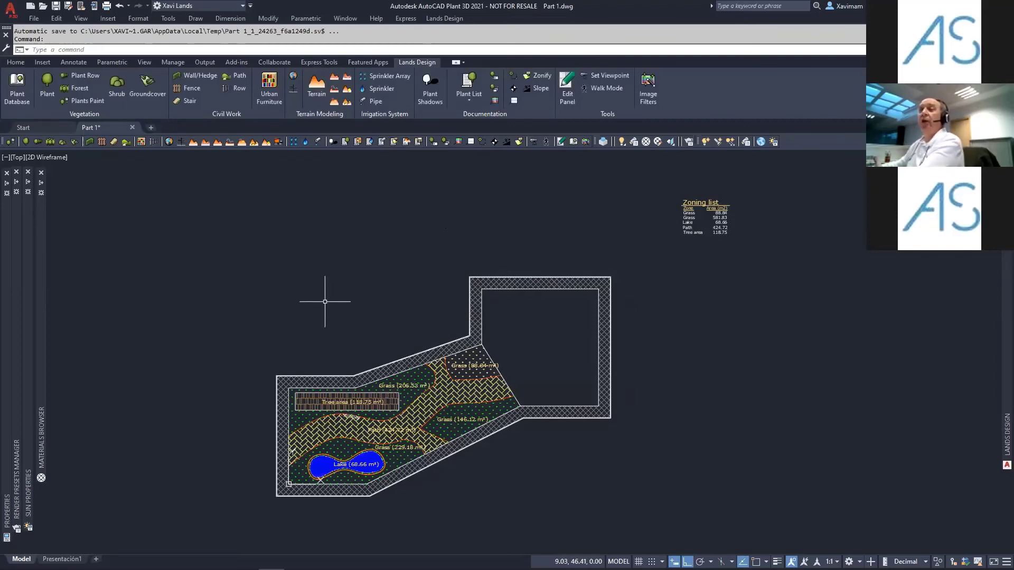
- Open the drawing Park Start 2021.dwg and dismiss the proxy information
click(44, 6)
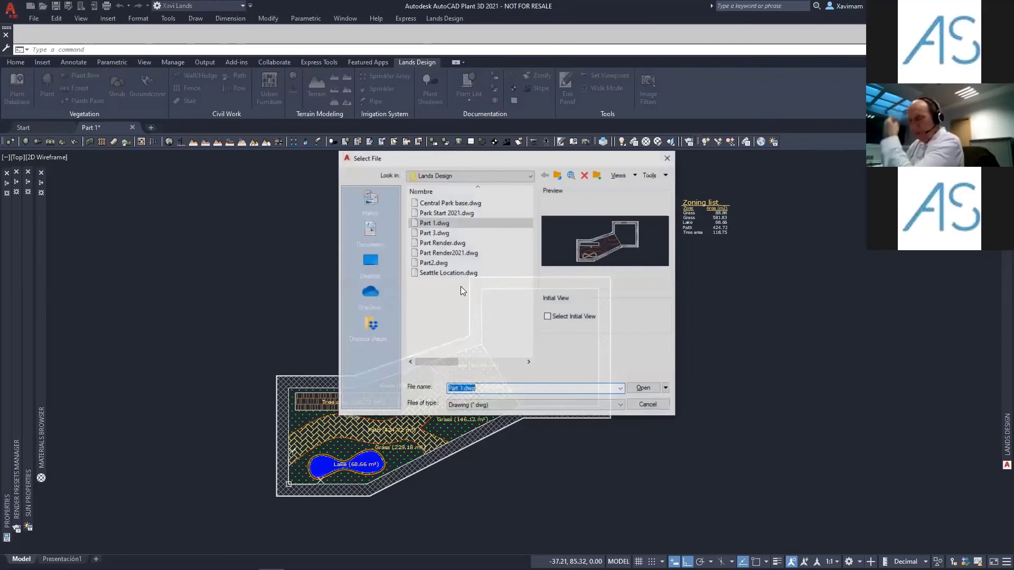
double_click(447, 214)
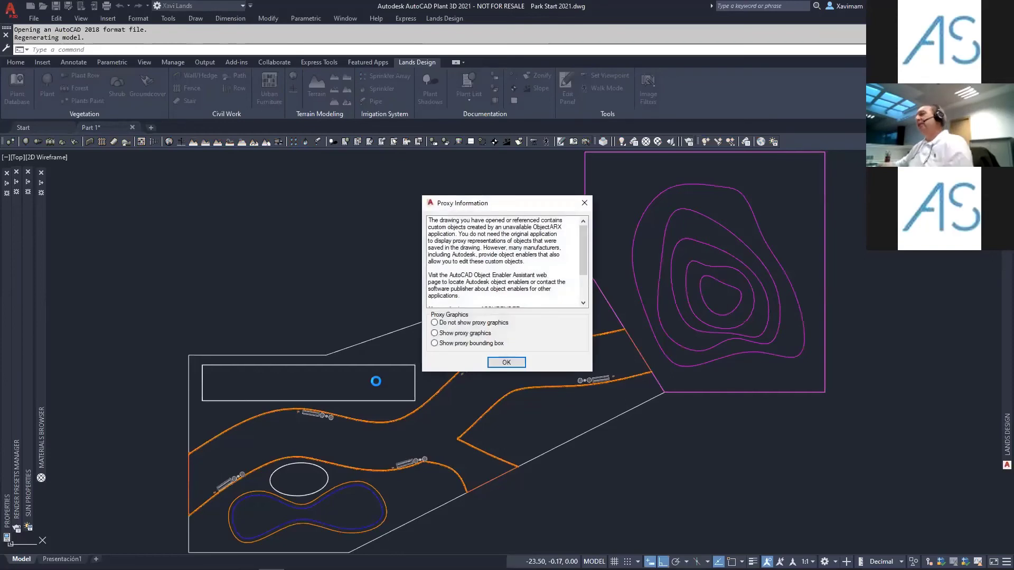
key(Return)
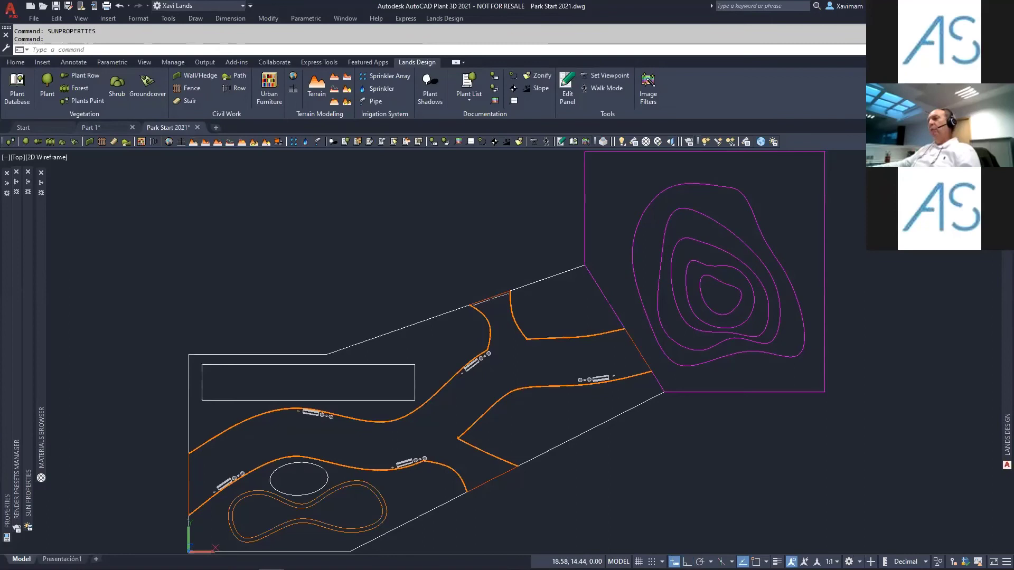
- Examine the park model in 3D, including the paths, benches, street lamps, pond and the flat contour curves
shift+middle_drag(341, 434, 373, 409)
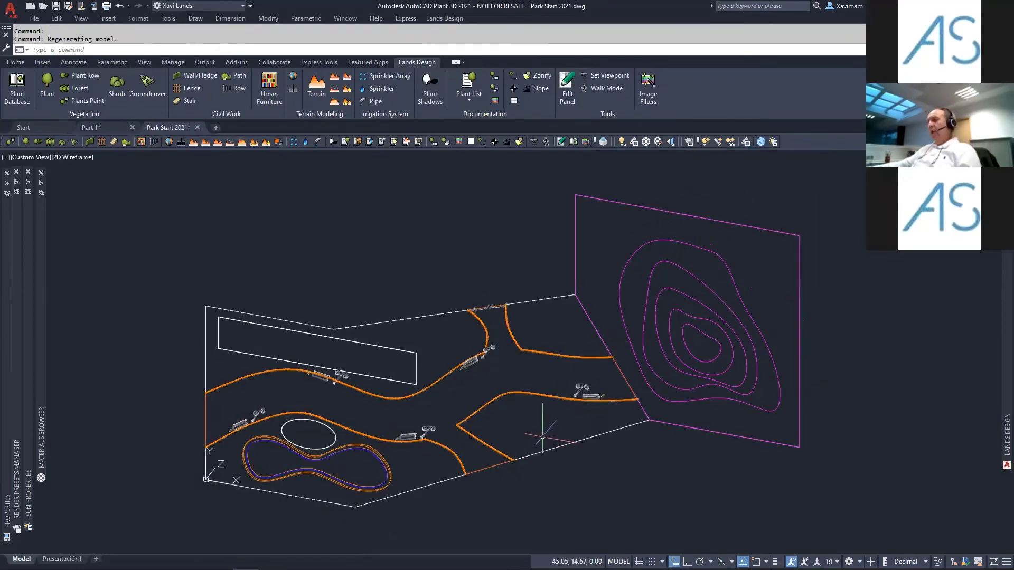
shift+middle_drag(553, 412, 551, 364)
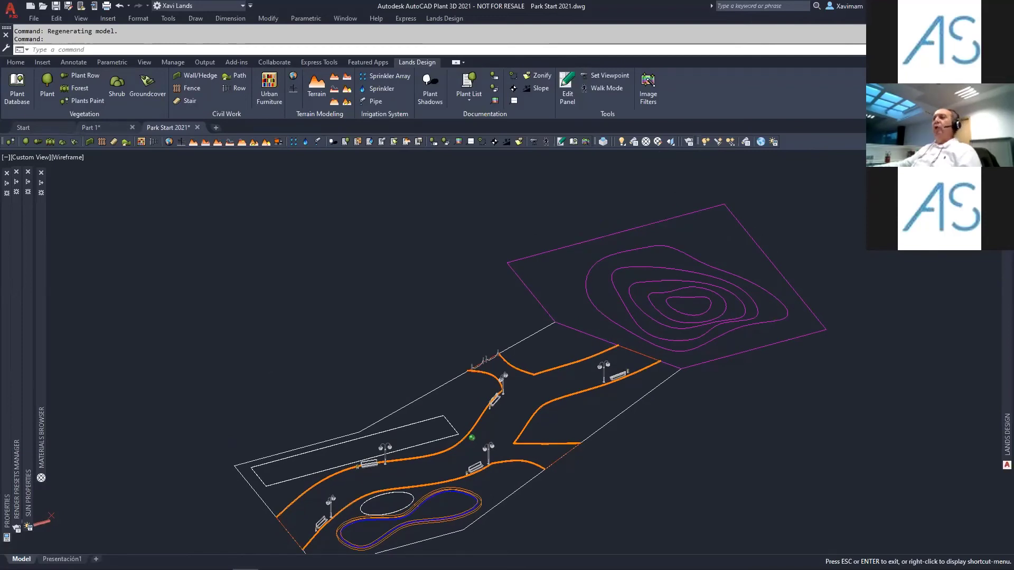
shift+middle_drag(551, 364, 549, 350)
scroll(428, 467, up, 9)
middle_drag(428, 467, 562, 386)
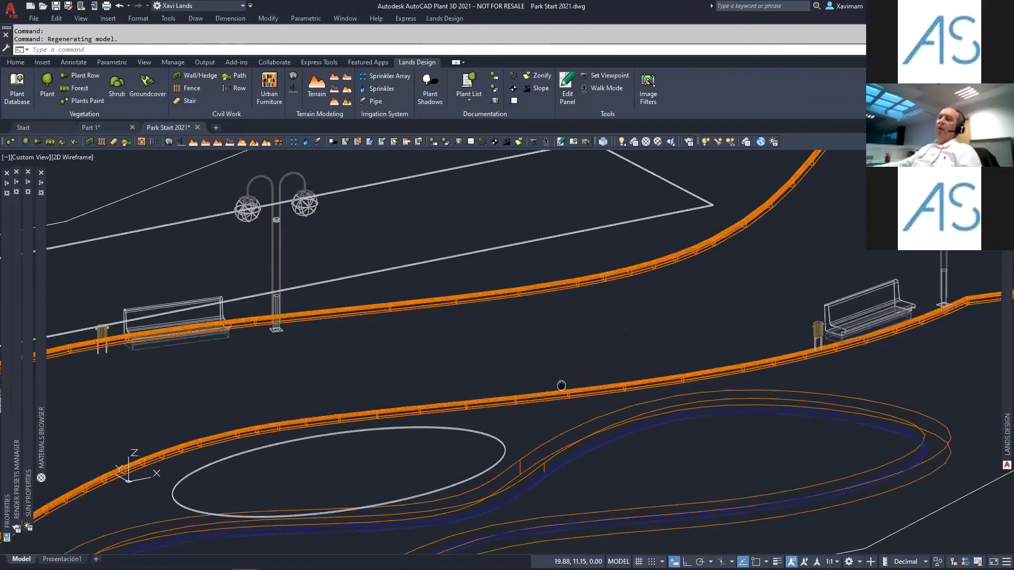
middle_drag(562, 386, 577, 370)
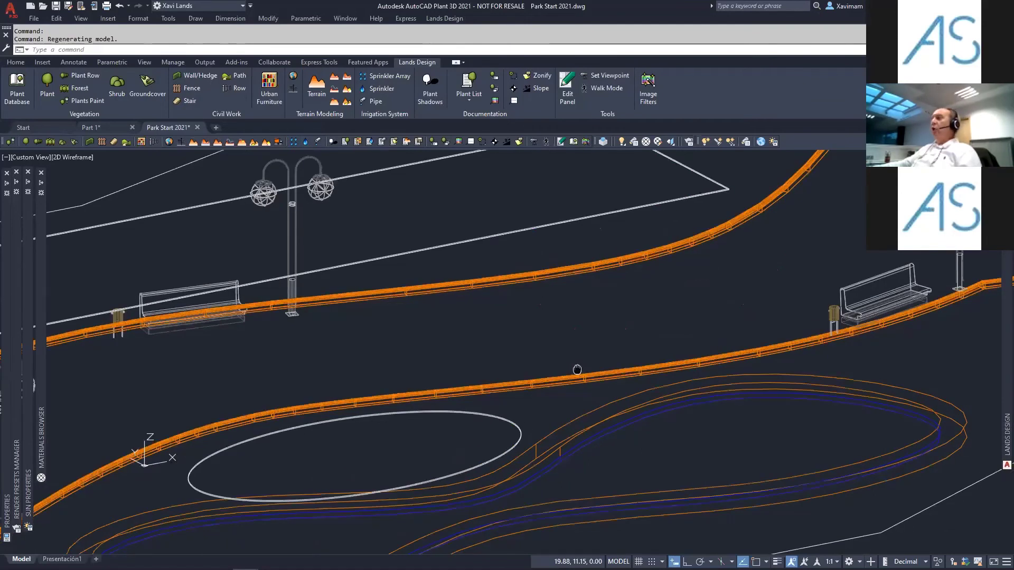
scroll(577, 370, down, 3)
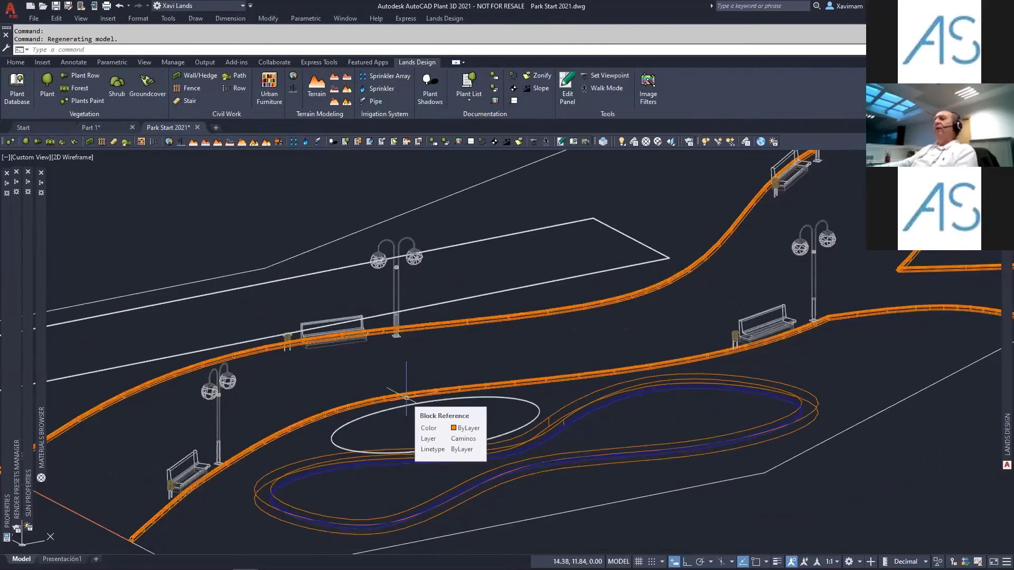
scroll(406, 398, down, 4)
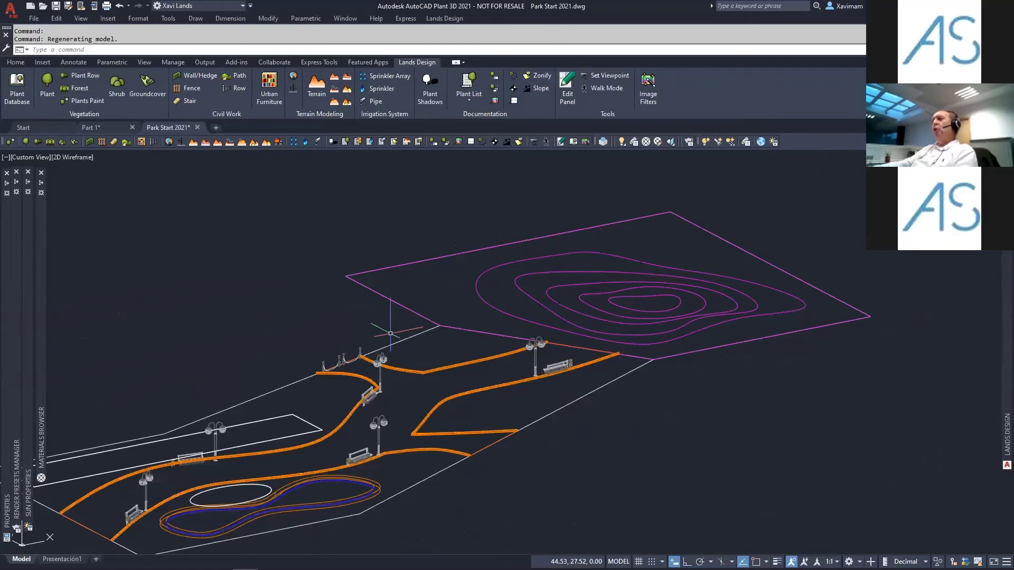
scroll(390, 333, up, 2)
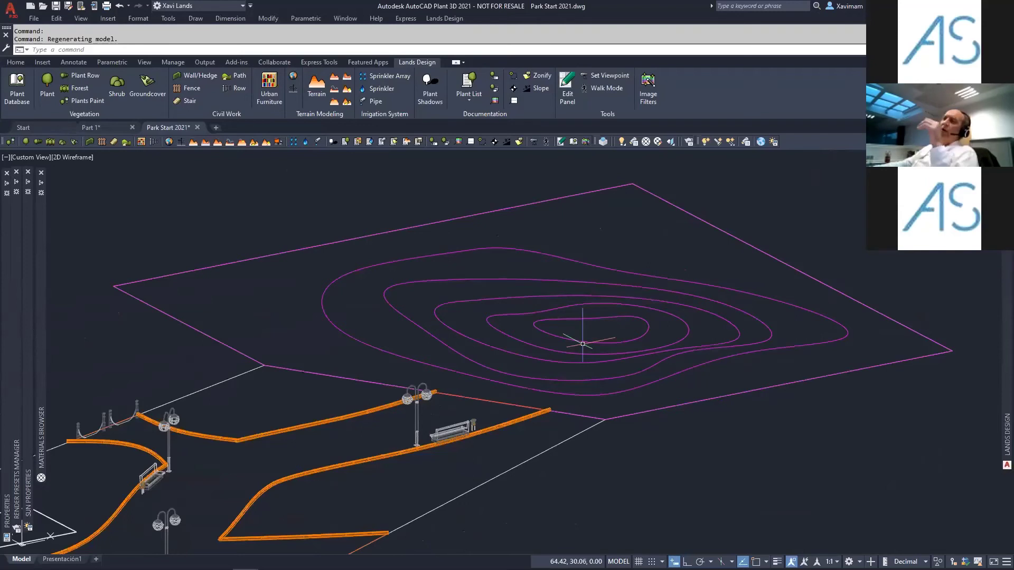
shift+middle_drag(583, 344, 568, 379)
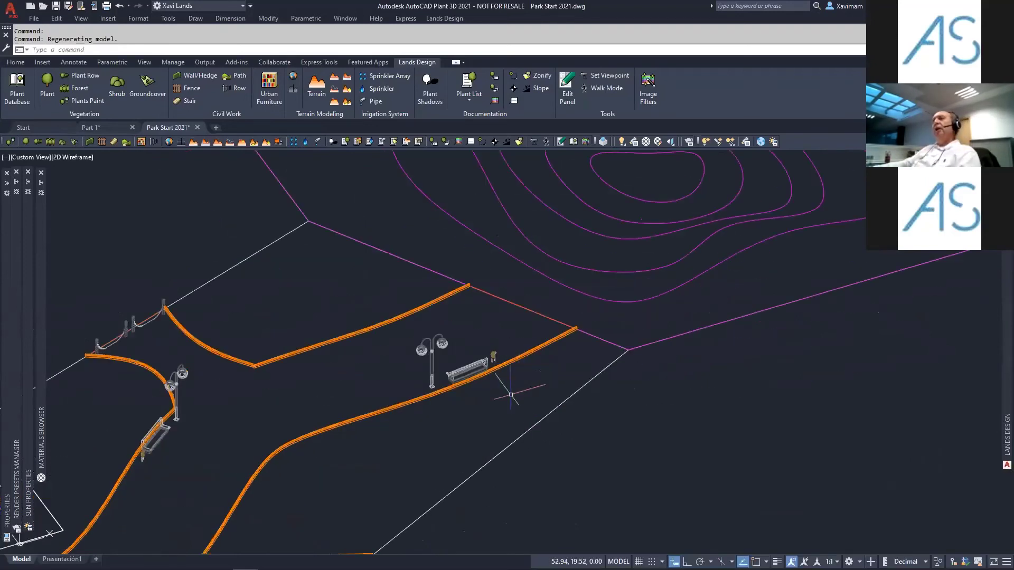
- Return the drawing to the Top view and frame the magenta contour curves together with the park paths
click(32, 157)
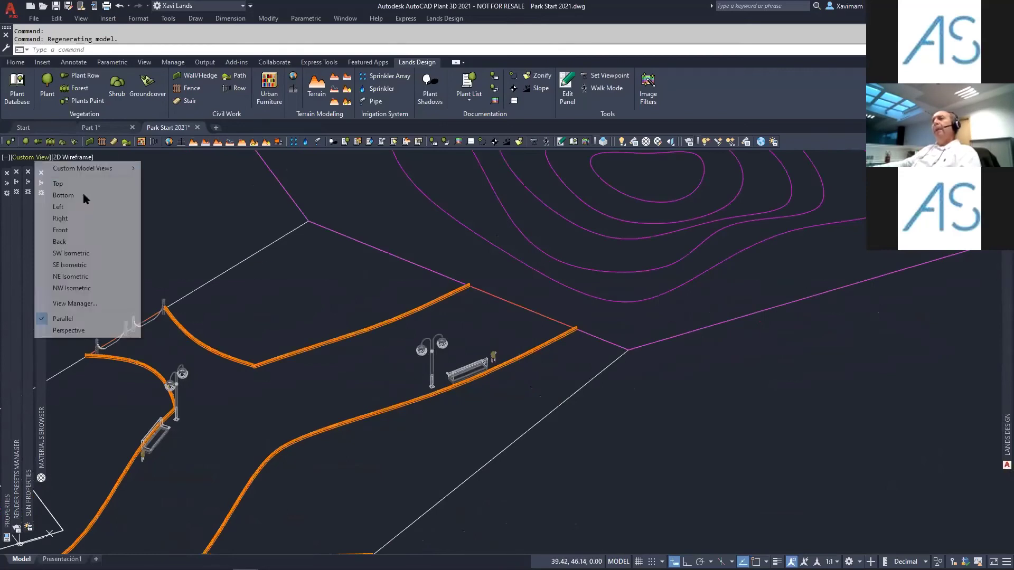
click(58, 183)
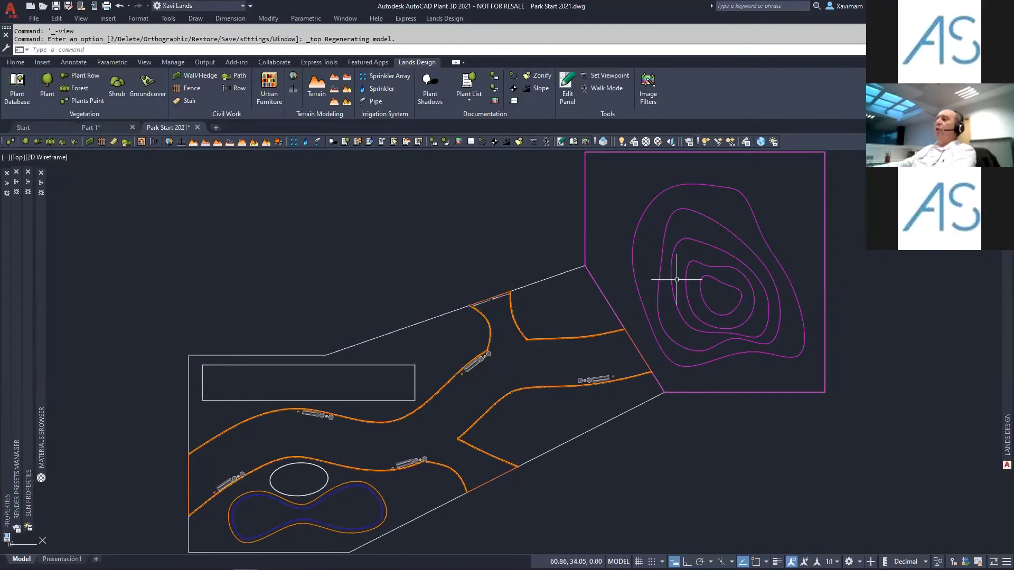
middle_drag(684, 290, 637, 315)
middle_drag(667, 283, 649, 288)
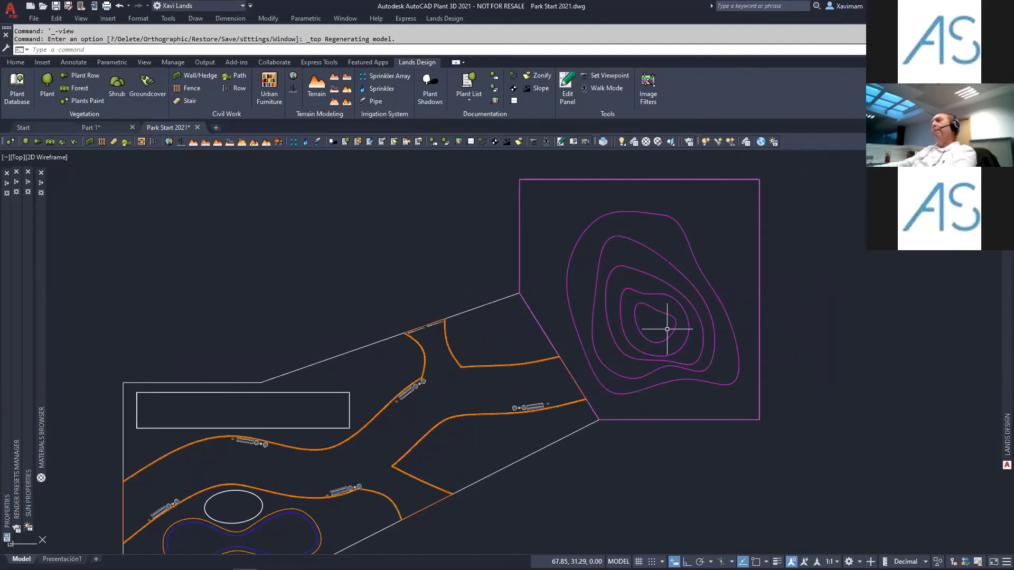
middle_drag(671, 331, 708, 304)
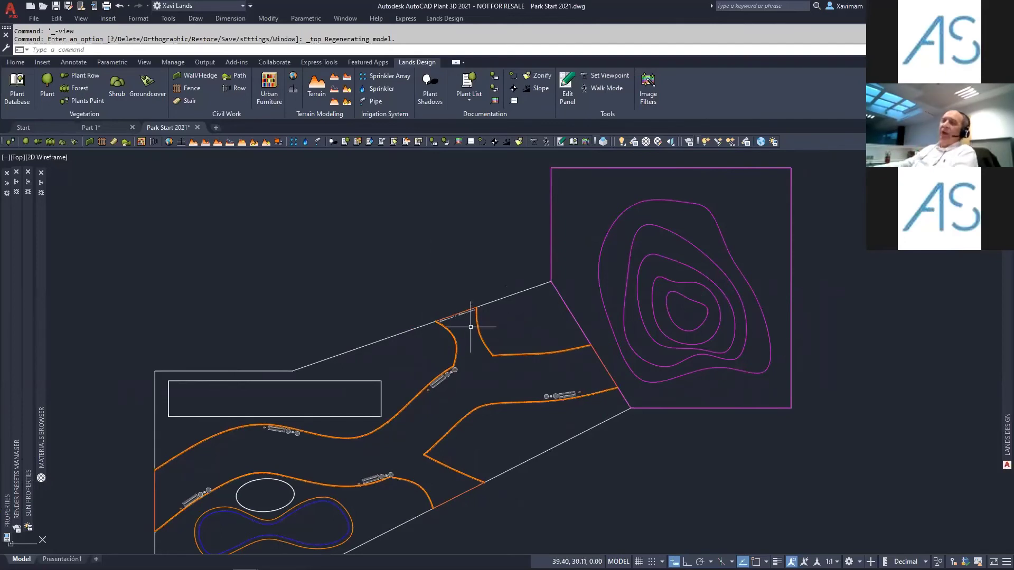
middle_drag(335, 443, 337, 409)
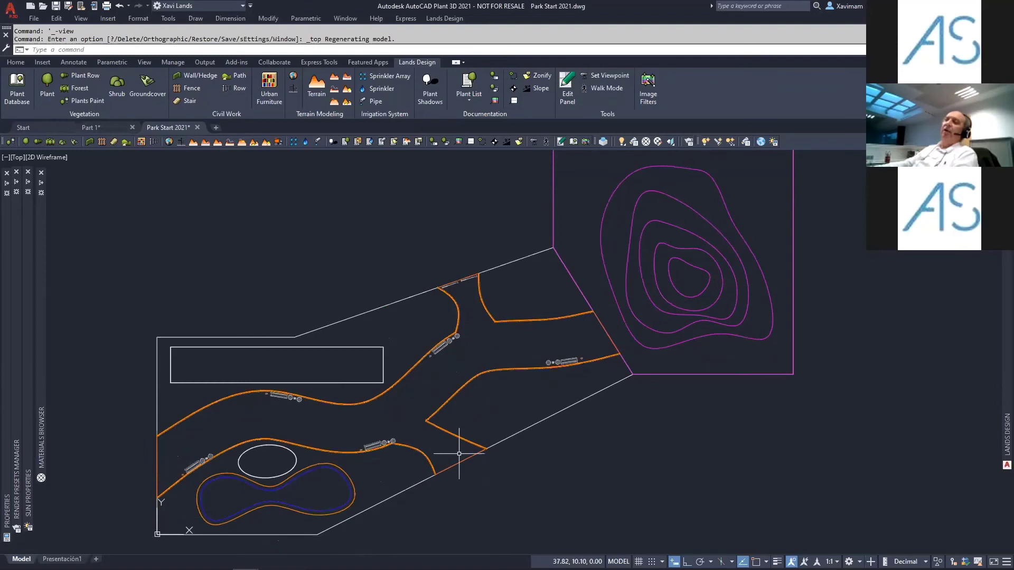
mouse_move(701, 200)
middle_down()
mouse_move(650, 256)
mouse_move(613, 276)
middle_up()
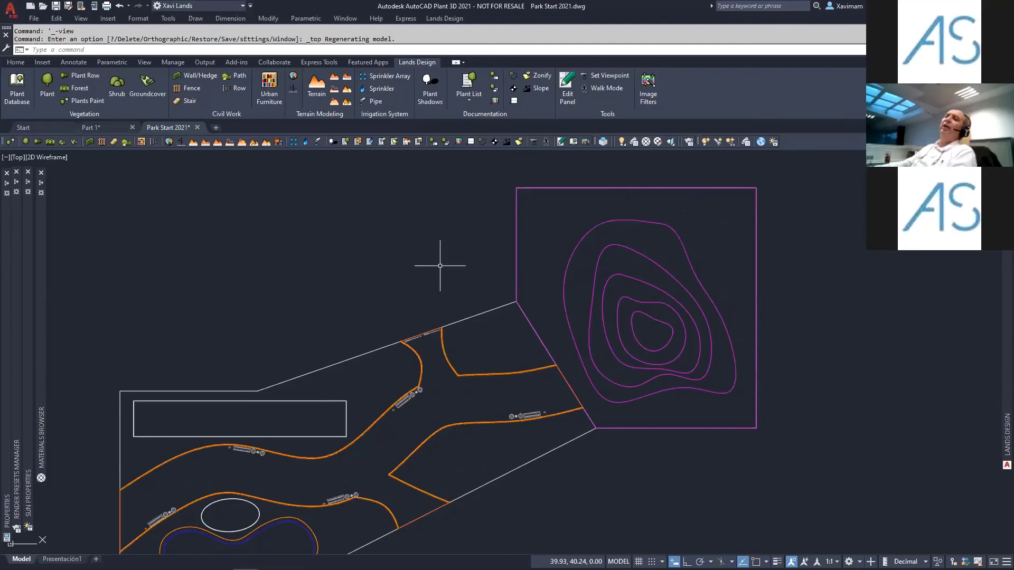
middle_drag(440, 266, 436, 249)
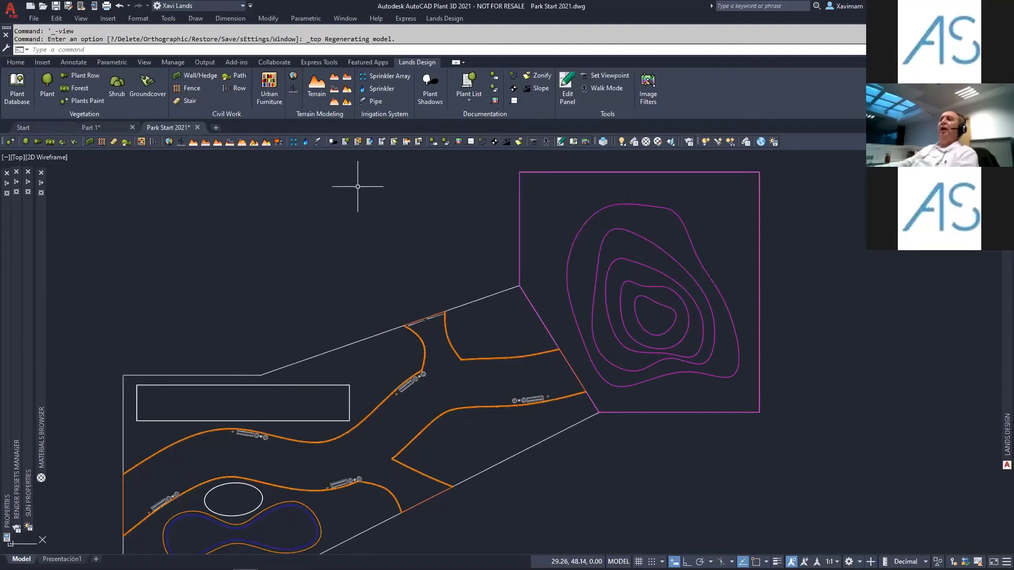
- Elevate the magenta contour curves from 0.00 in increments of 1, along a line drawn from outside the outer curve to the innermost one
click(442, 21)
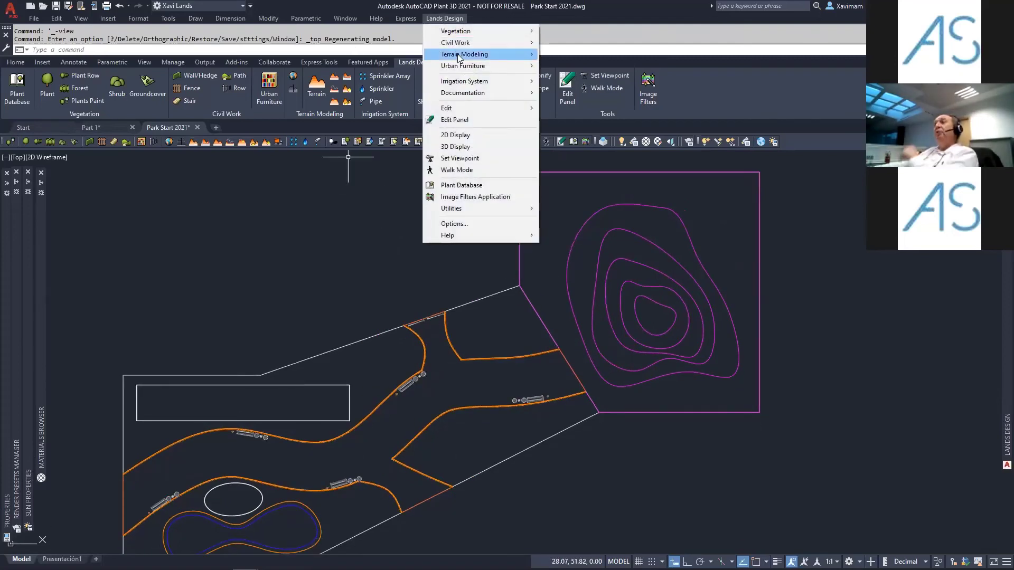
mouse_move(460, 57)
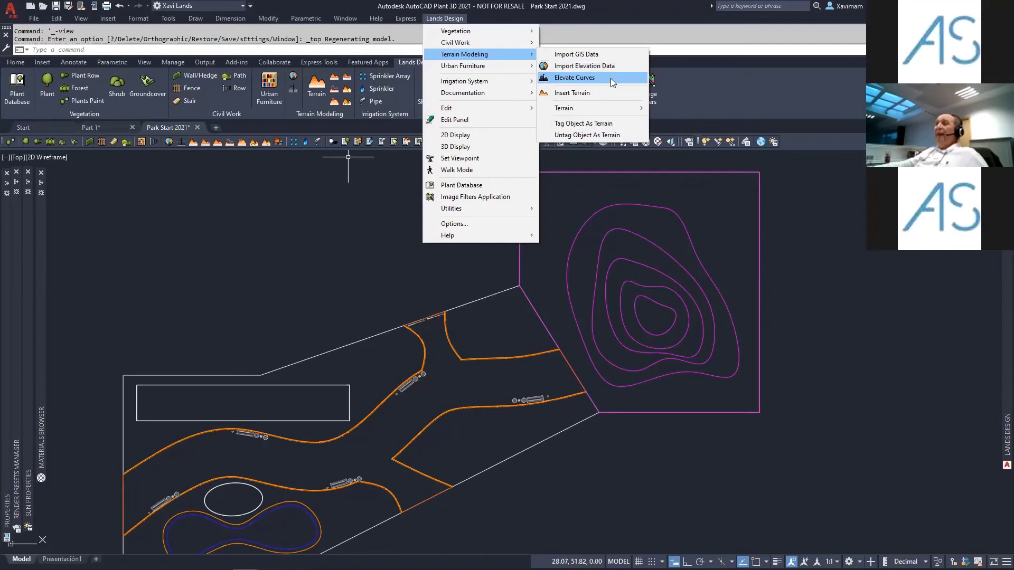
click(574, 78)
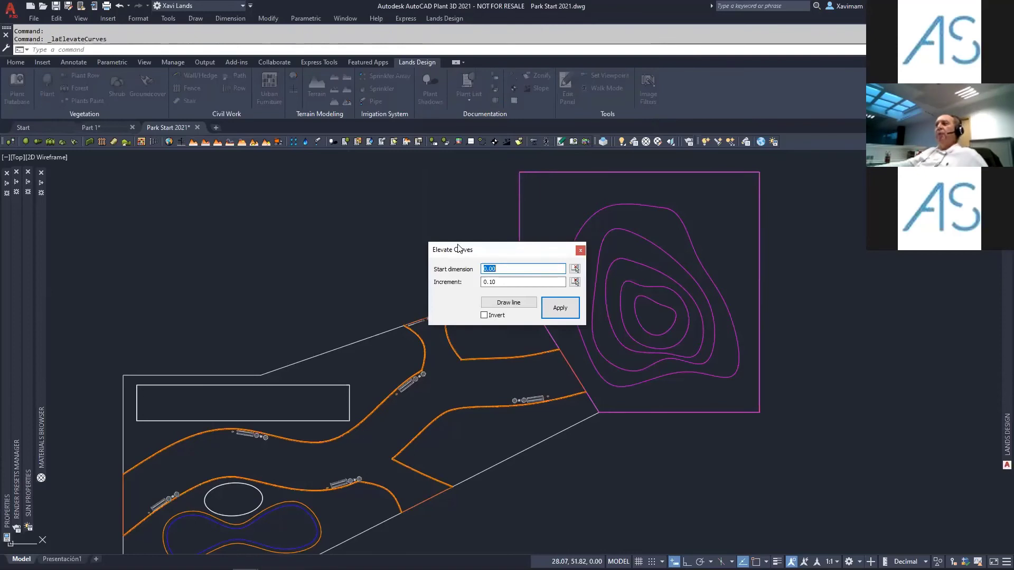
drag(461, 249, 300, 203)
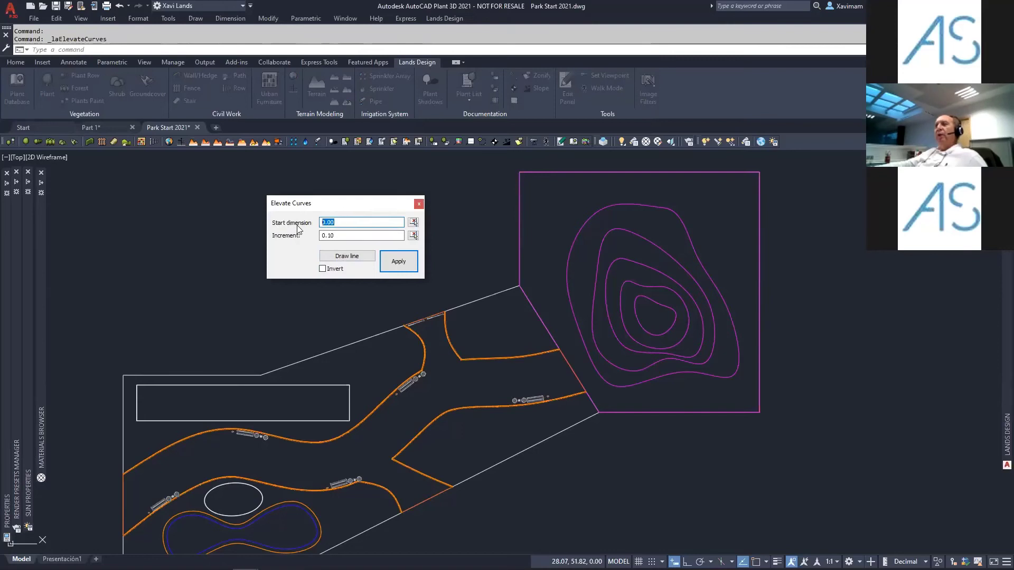
key(Tab)
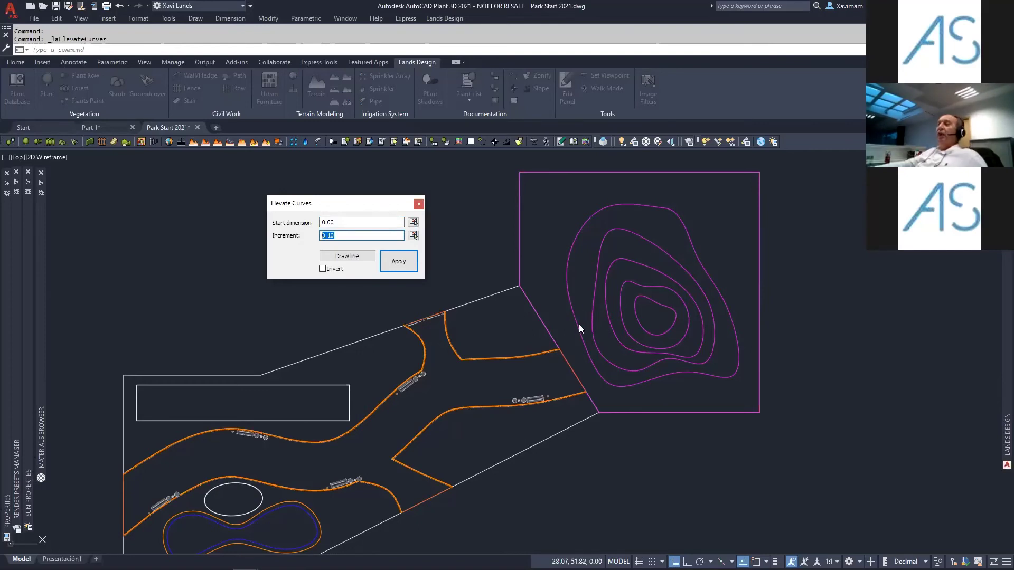
text(1)
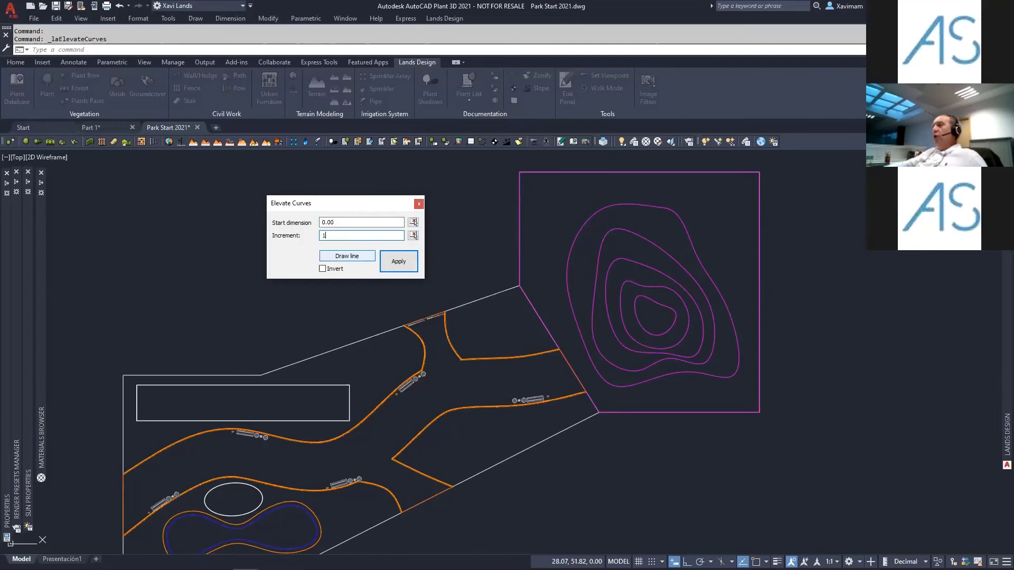
click(346, 257)
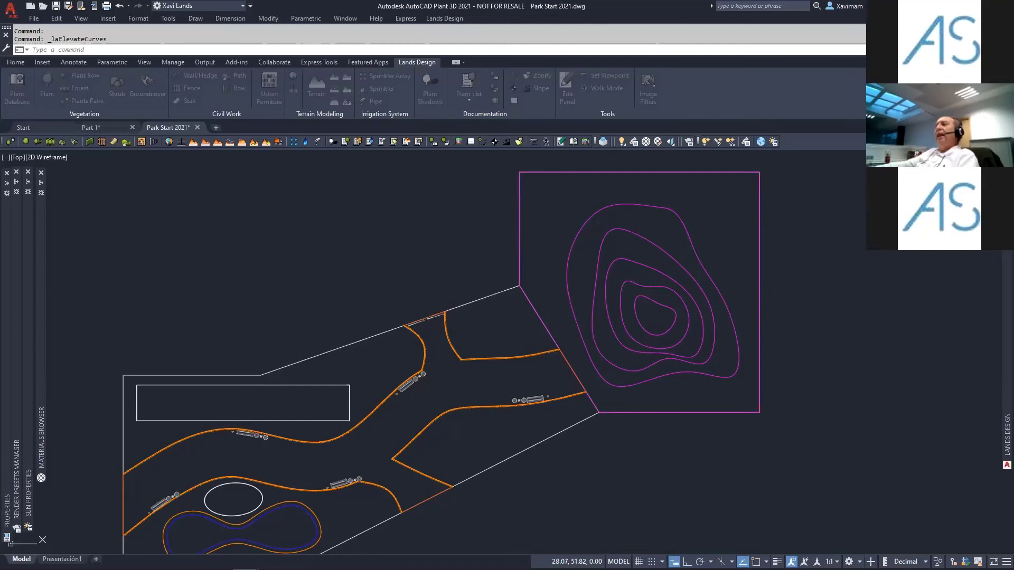
click(664, 396)
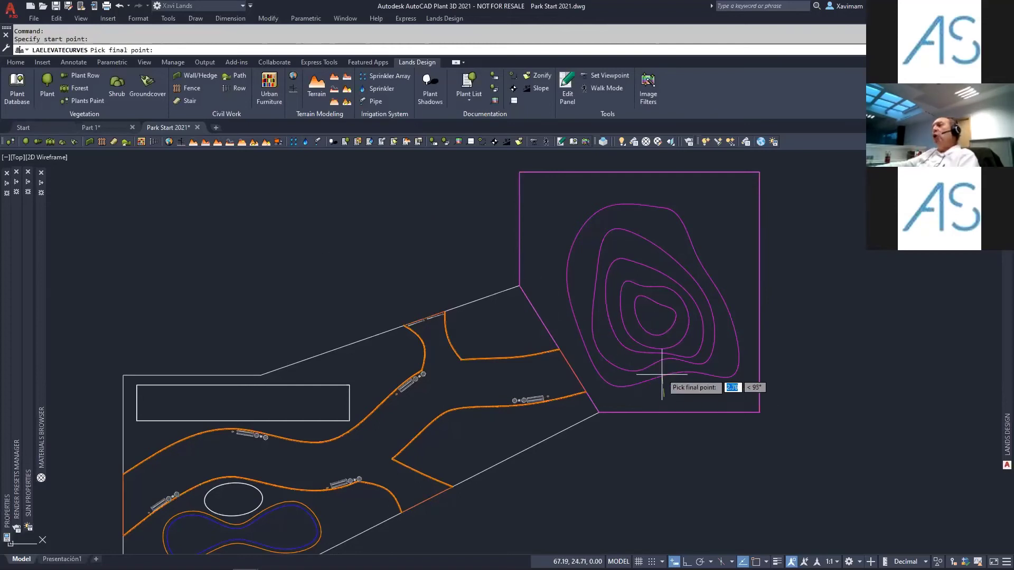
click(656, 321)
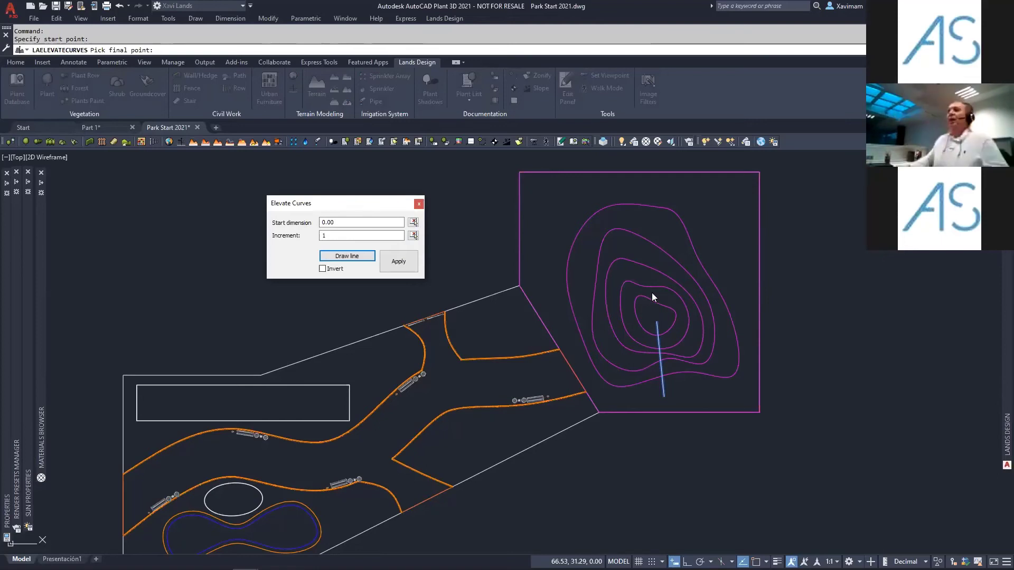
click(398, 261)
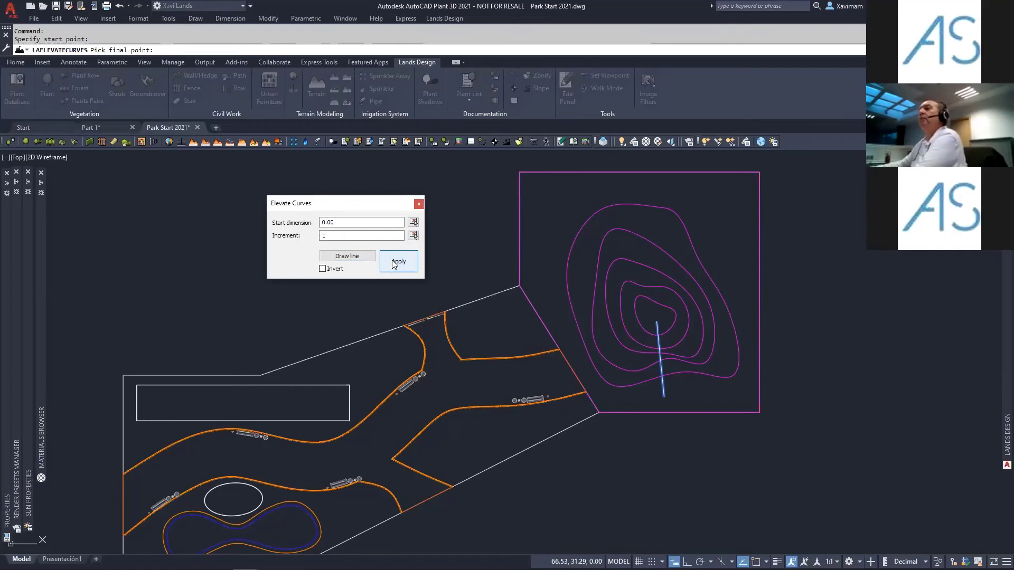
click(419, 204)
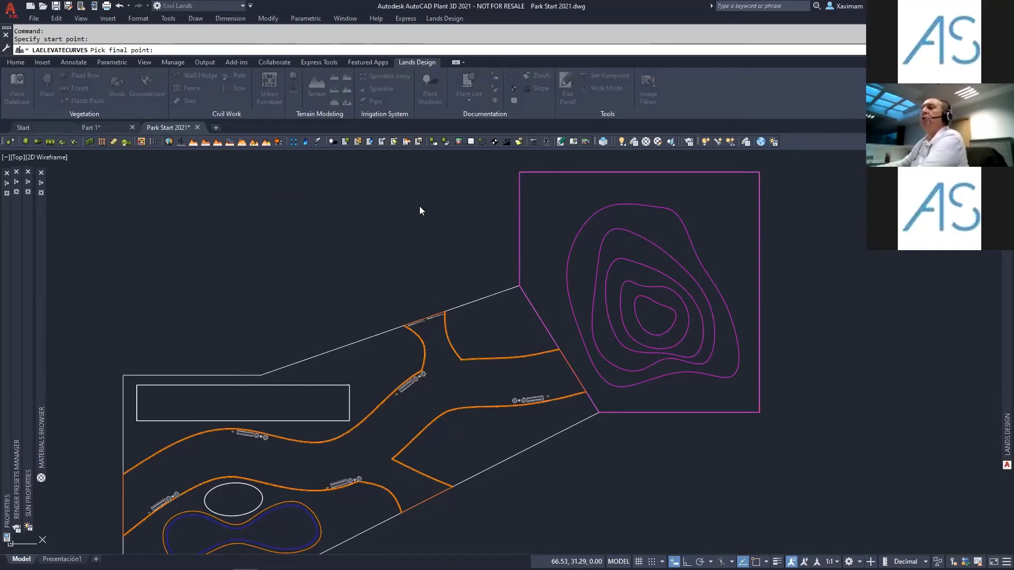
- Examine the elevated contour curves in 3D beside the park paths and return the drawing to the Top view
shift+middle_drag(613, 440, 624, 288)
scroll(636, 440, up, 7)
scroll(637, 440, up, 3)
middle_drag(637, 440, 507, 294)
scroll(525, 379, down, 6)
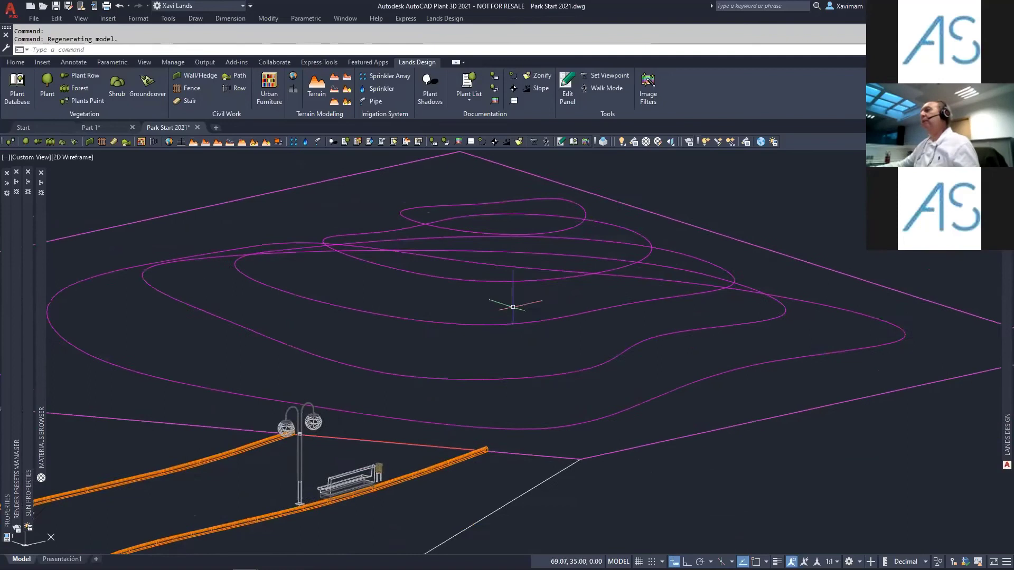
scroll(507, 294, down, 2)
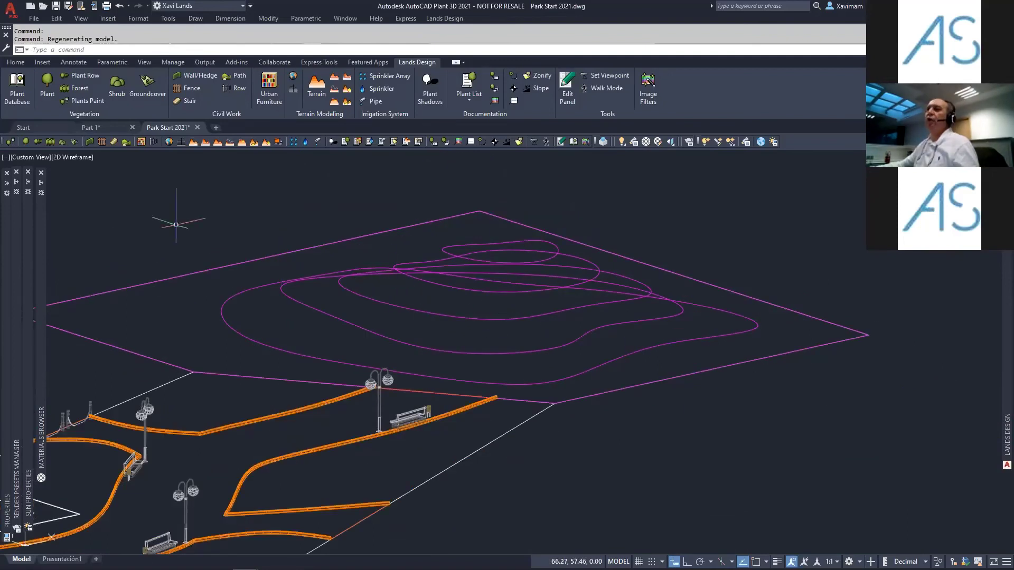
click(30, 158)
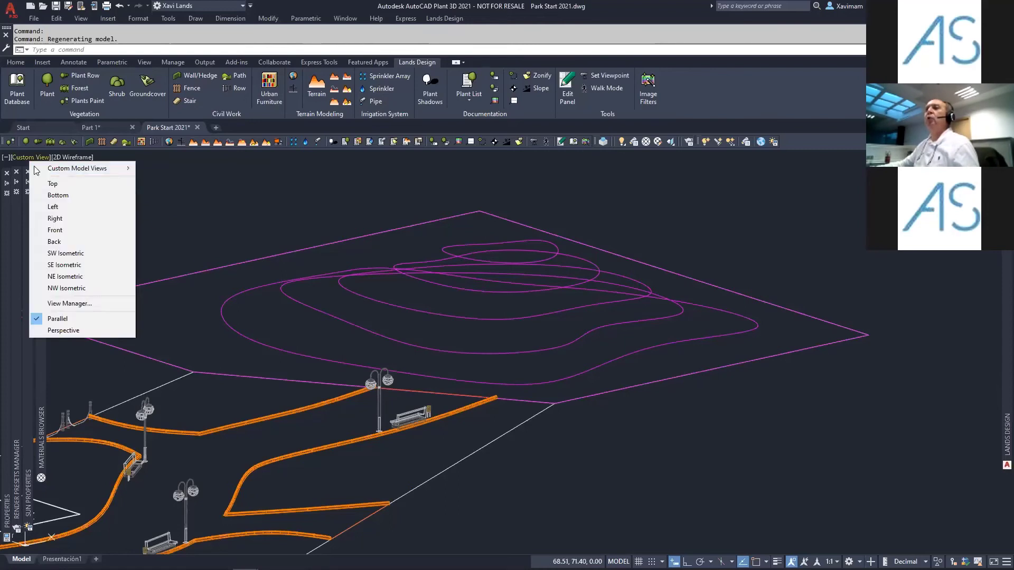
click(53, 184)
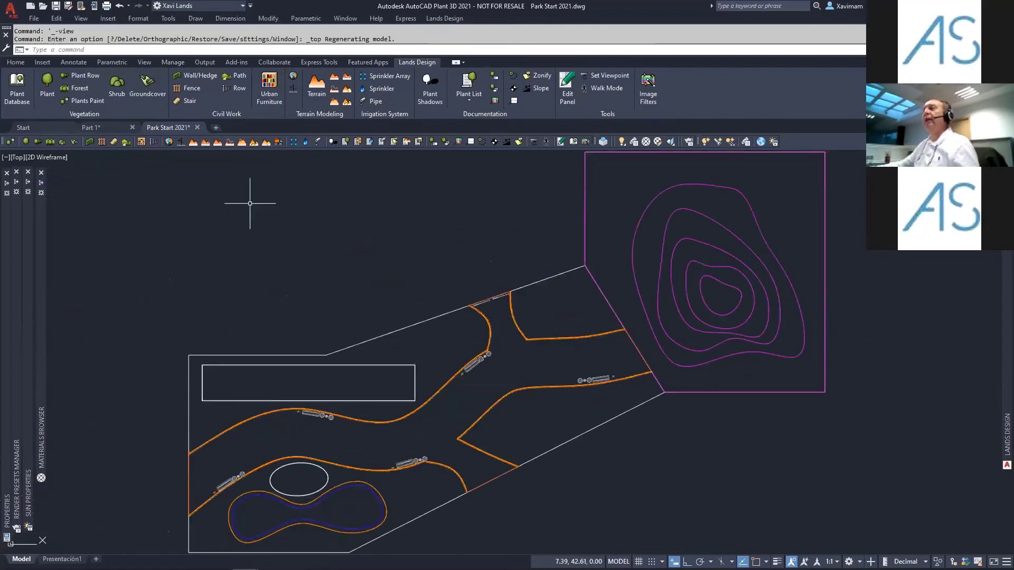
- Configure a new terrain with X and Y cell sizes of 5 and a base height of 0.1
click(318, 84)
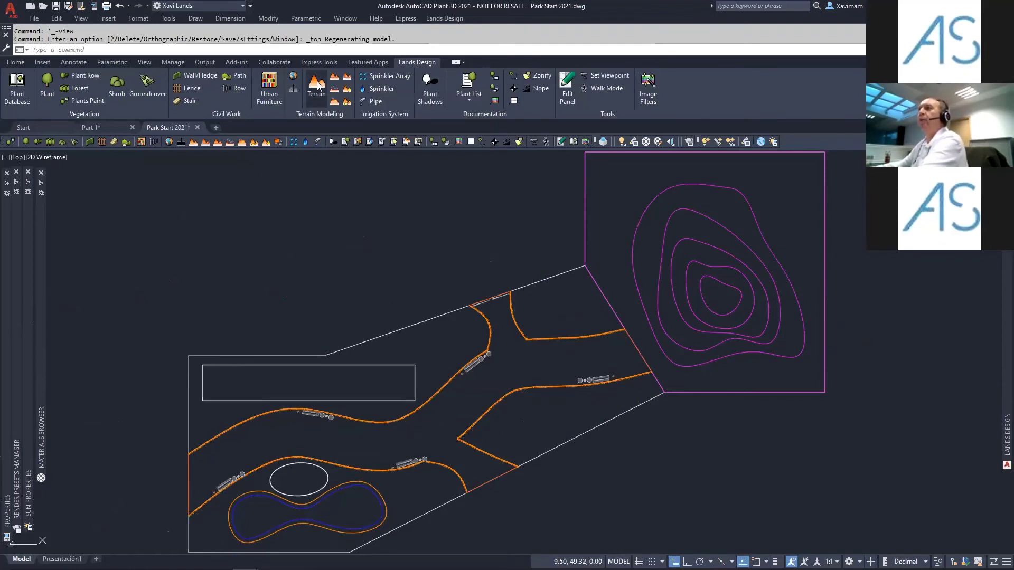
drag(311, 102, 405, 111)
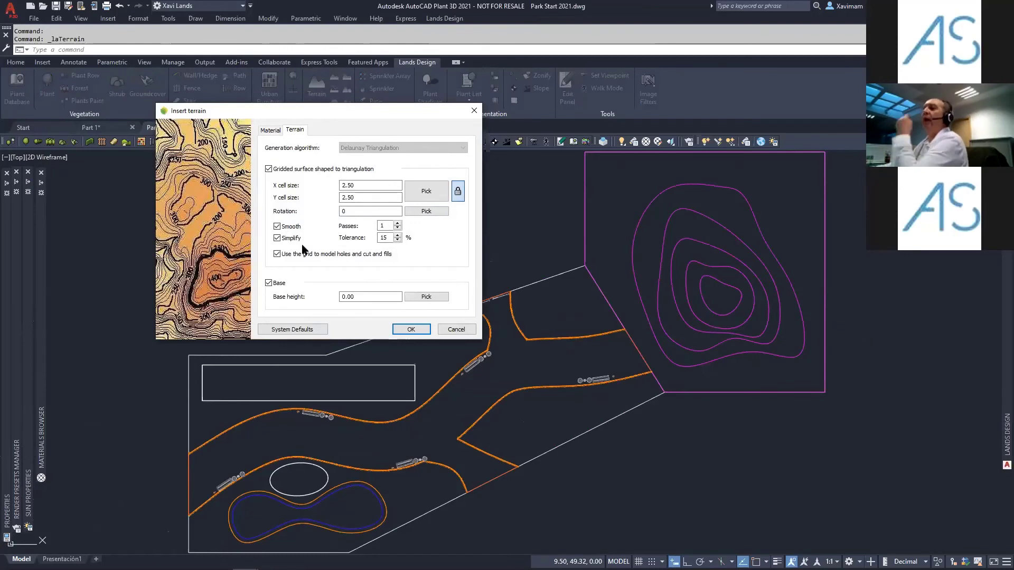
double_click(354, 186)
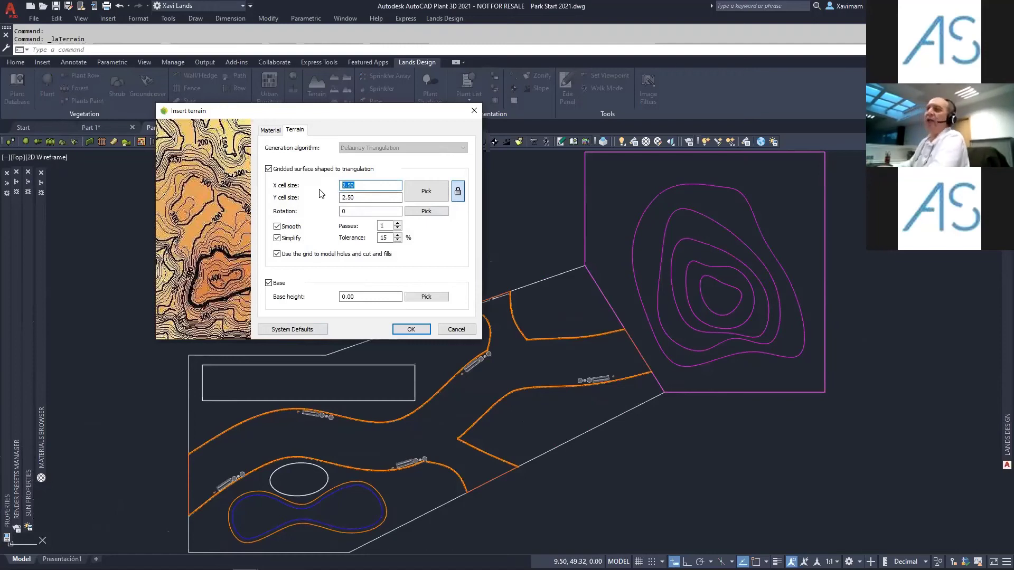
text(1)
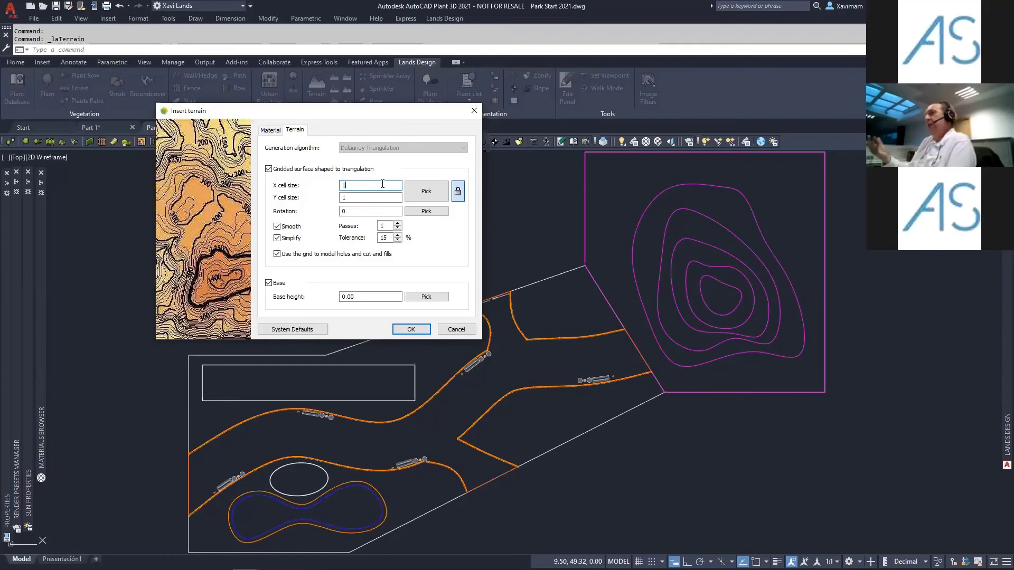
key(BackSpace)
text(5)
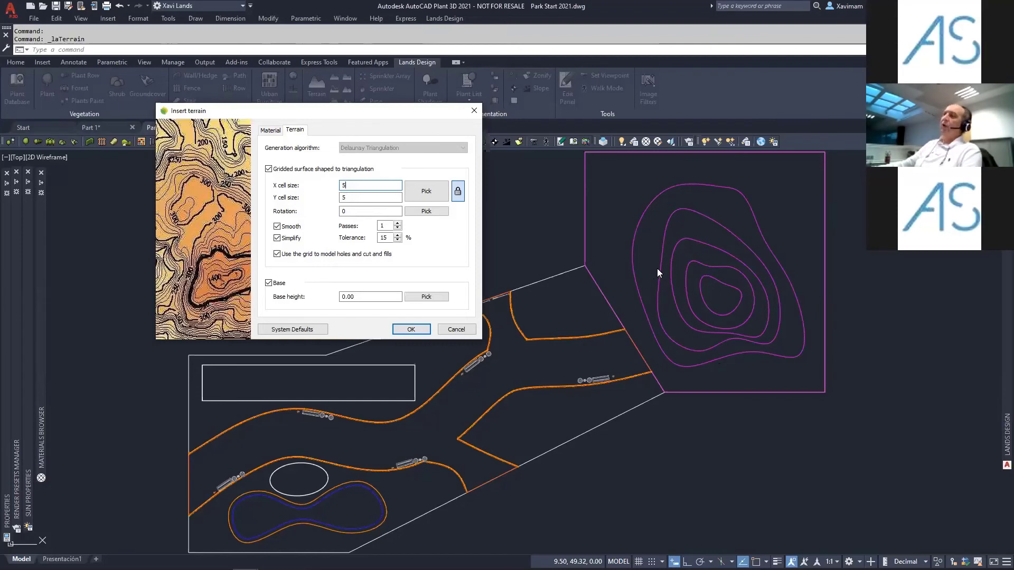
double_click(359, 295)
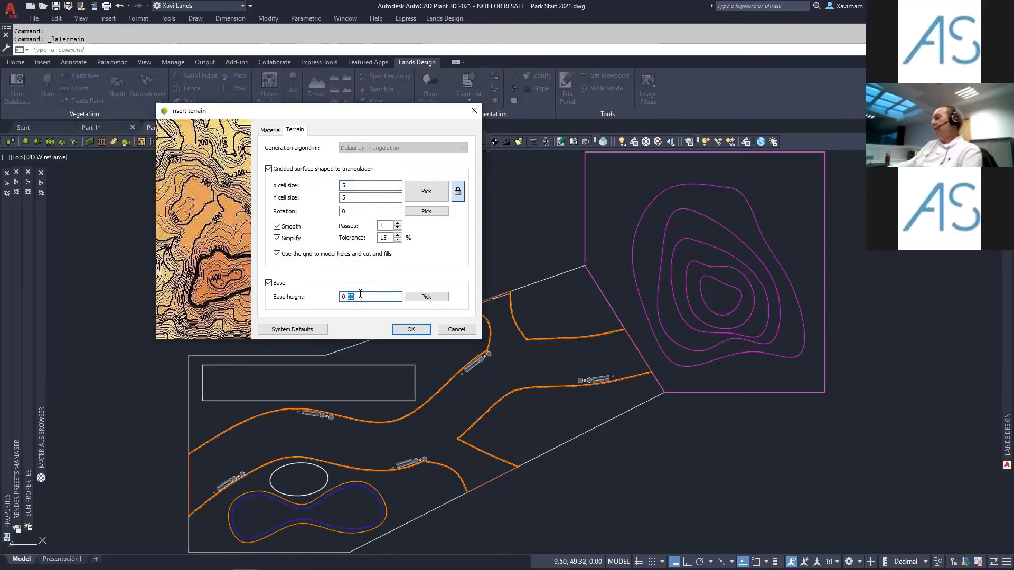
text(1)
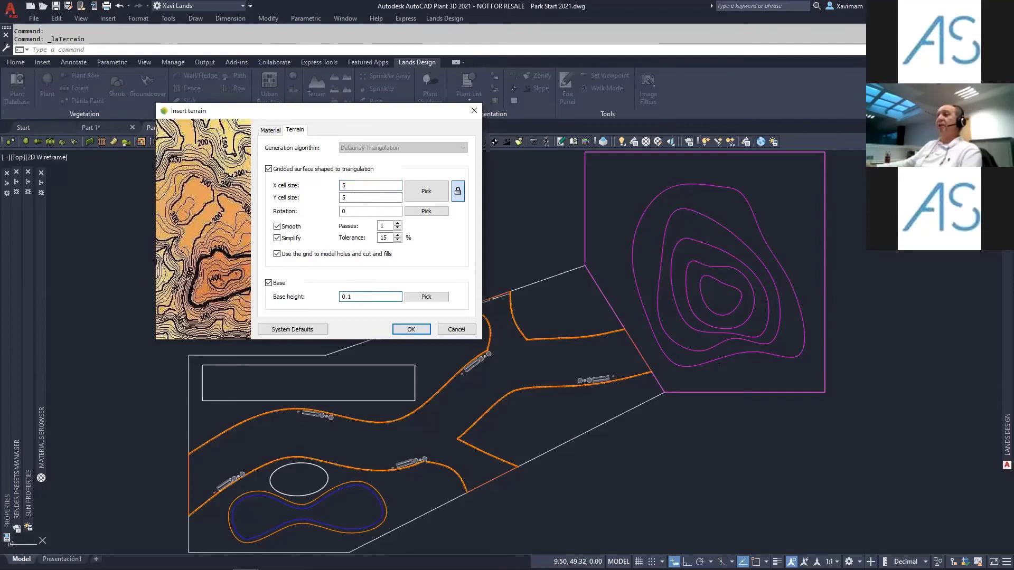
- Generate the terrain from the five elevated contour curves, leaving the magenta boundary out of the selection
click(411, 329)
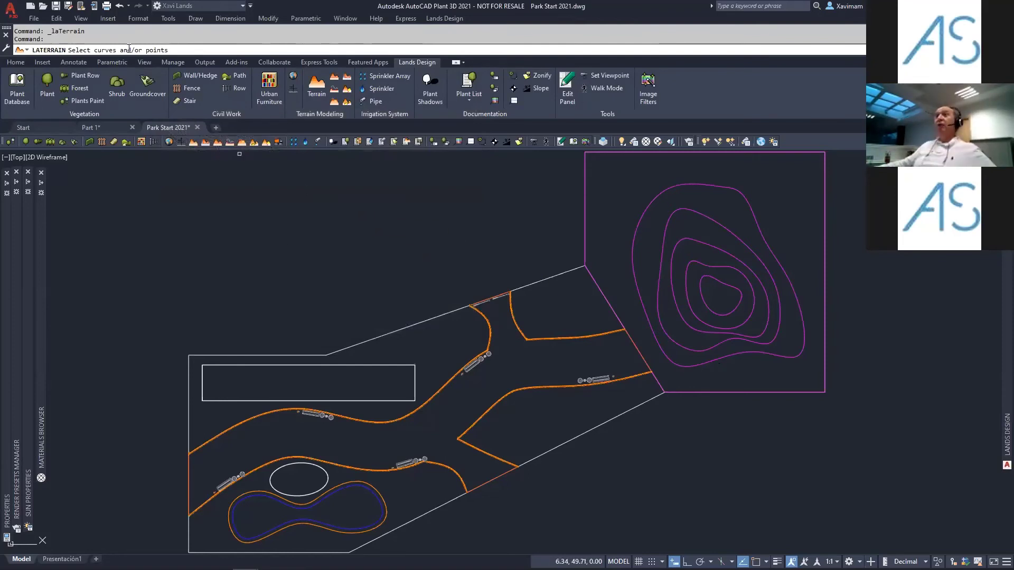
click(785, 225)
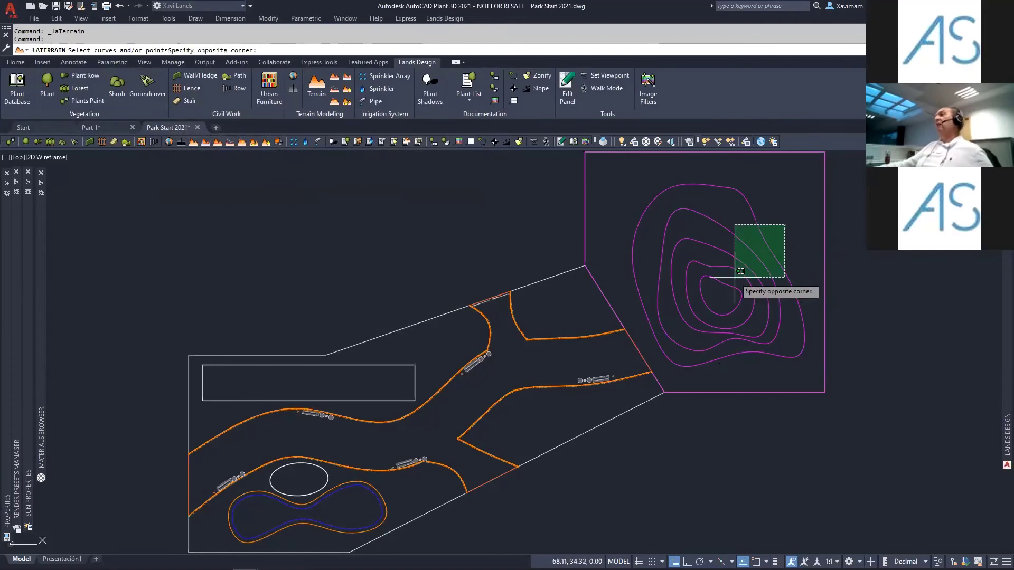
click(723, 297)
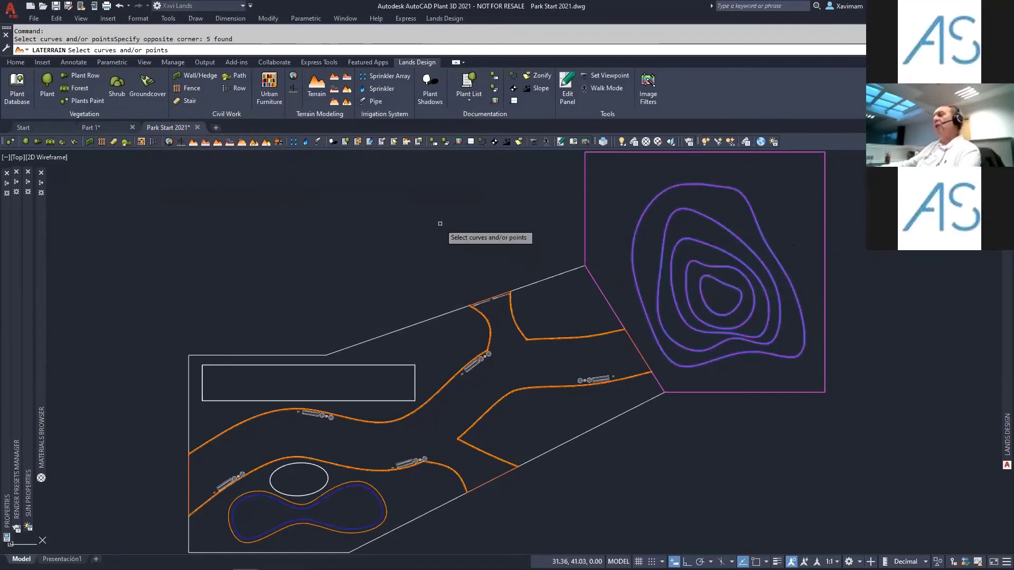
key(Return)
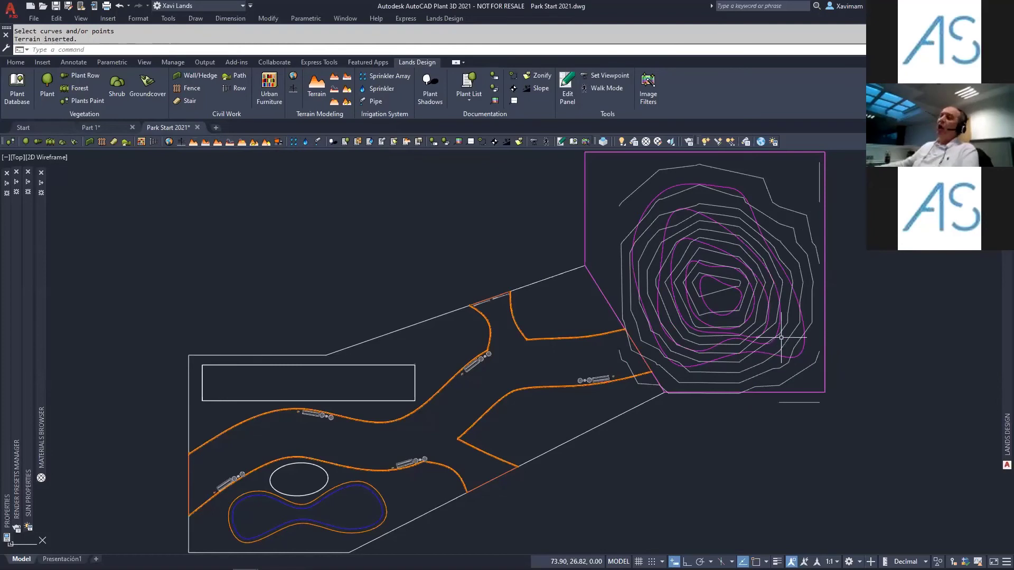
- Examine the new terrain's 2D contour representation from above and from several 3D angles against the magenta curves and the park
middle_drag(781, 339, 683, 388)
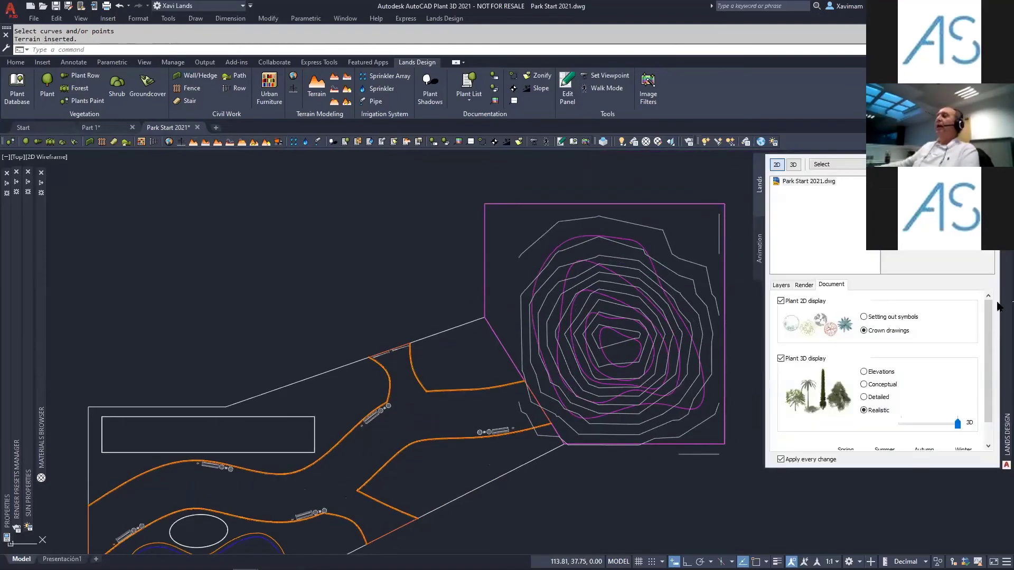
mouse_move(1007, 433)
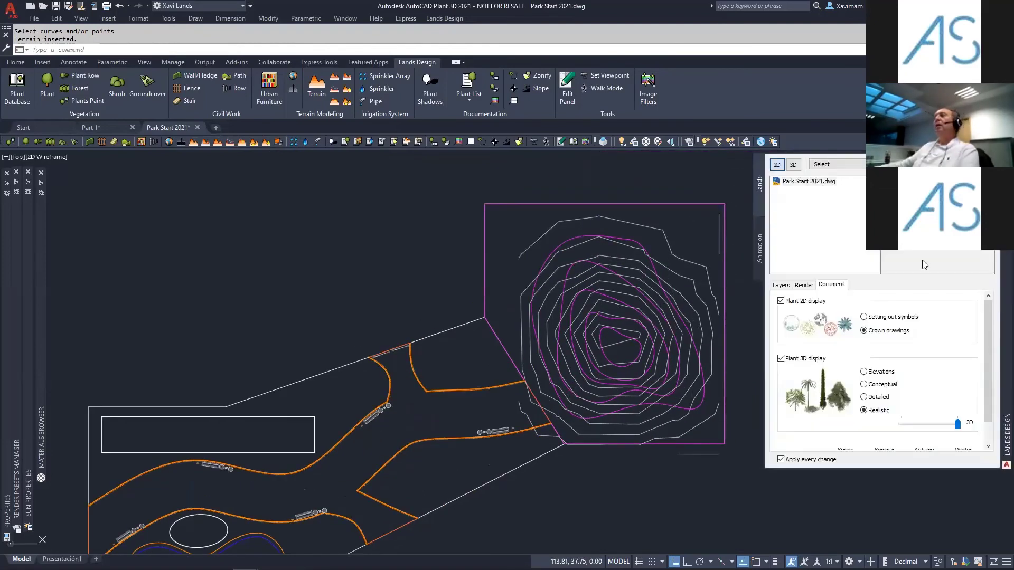
click(776, 166)
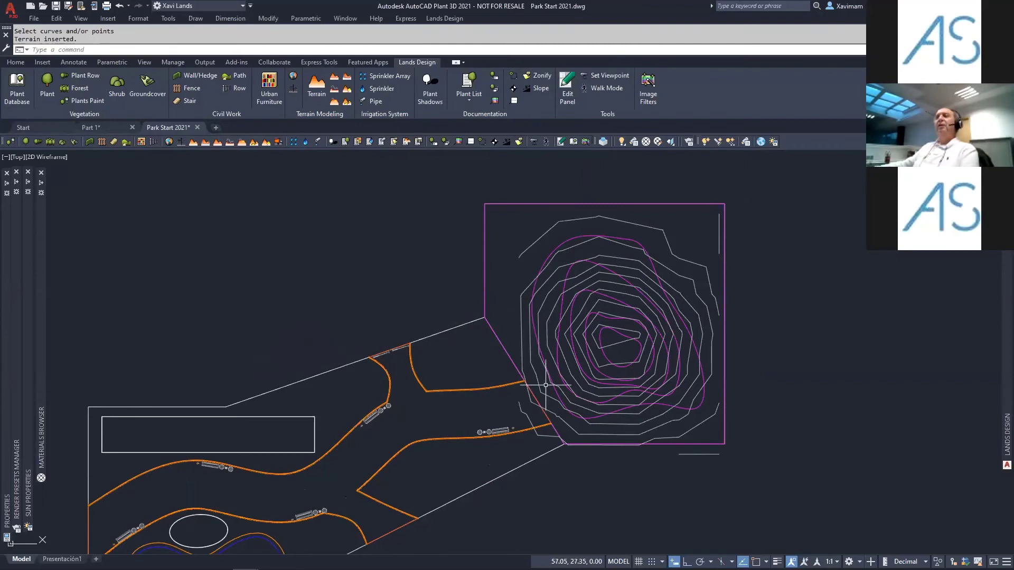
mouse_move(521, 398)
shift+middle_down()
mouse_move(589, 317)
mouse_move(552, 197)
shift+middle_up()
scroll(497, 427, up, 5)
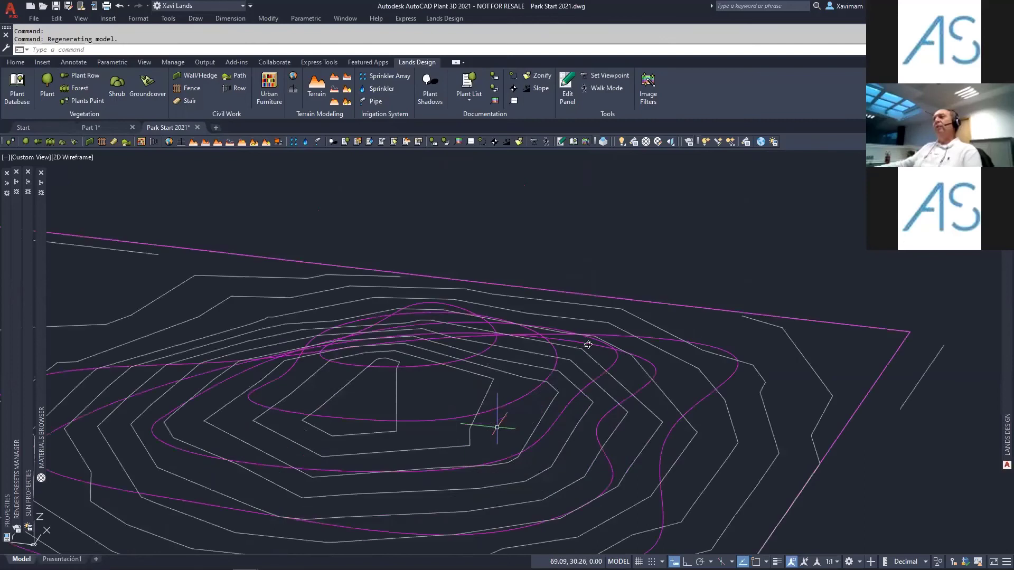
middle_drag(496, 424, 602, 274)
scroll(605, 280, down, 2)
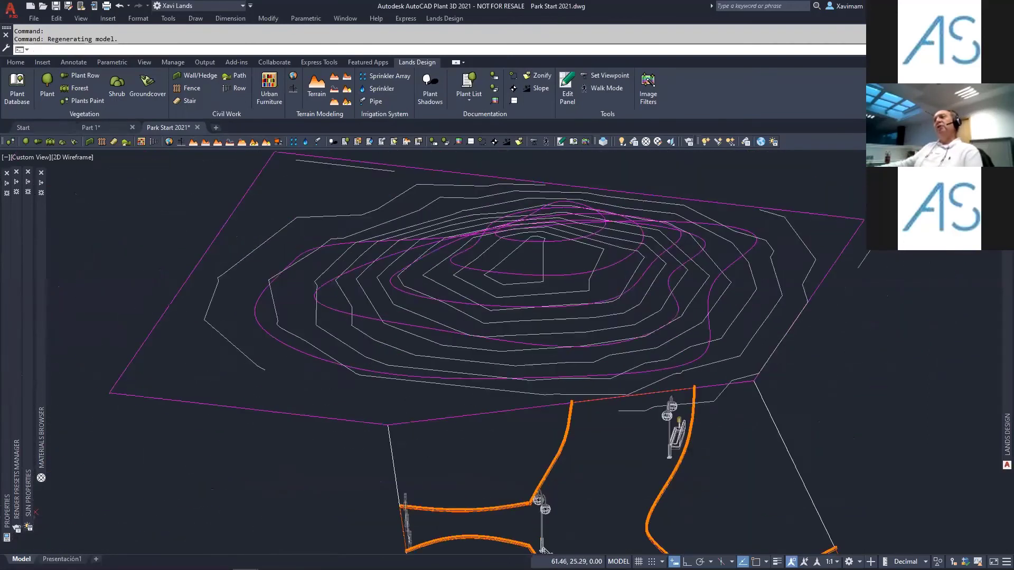
shift+middle_drag(623, 348, 436, 347)
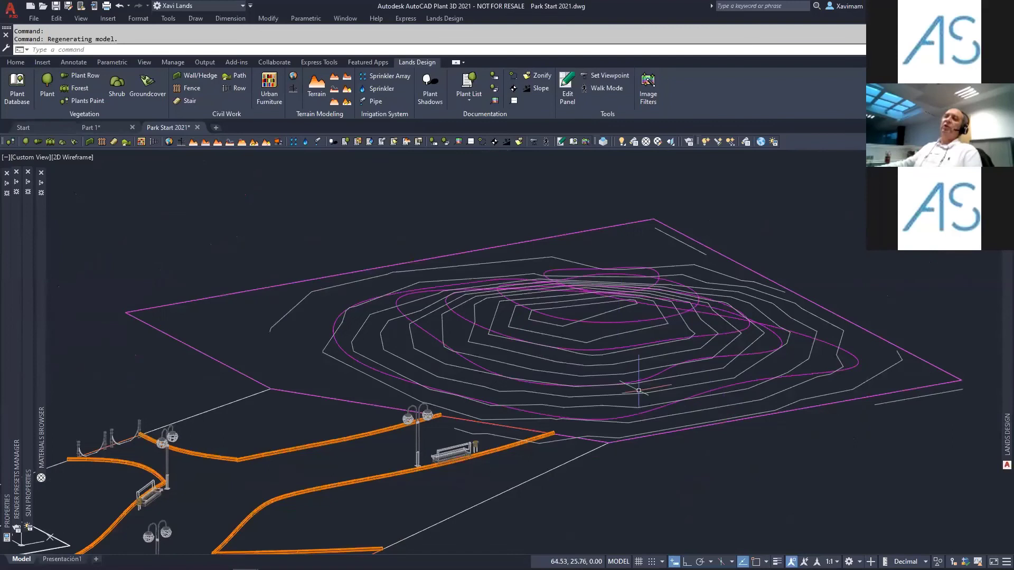
mouse_move(626, 350)
shift+middle_down()
mouse_move(629, 338)
mouse_move(623, 385)
mouse_move(587, 379)
shift+middle_up()
scroll(625, 382, down, 4)
scroll(625, 383, down, 2)
scroll(580, 367, up, 2)
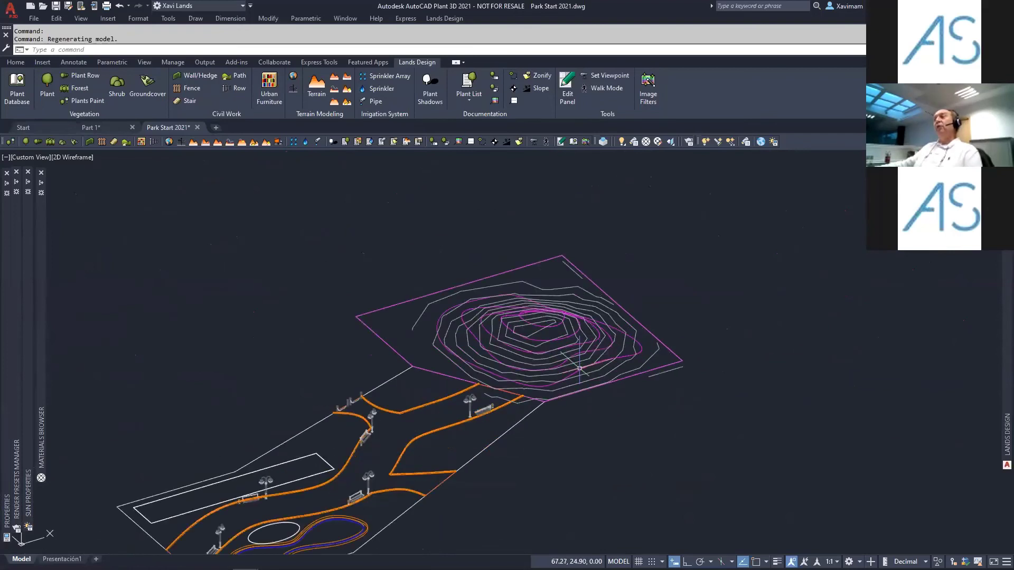
- Switch the Lands Design display mode from 2D to 3D to show the terrain as a mesh
mouse_move(1006, 279)
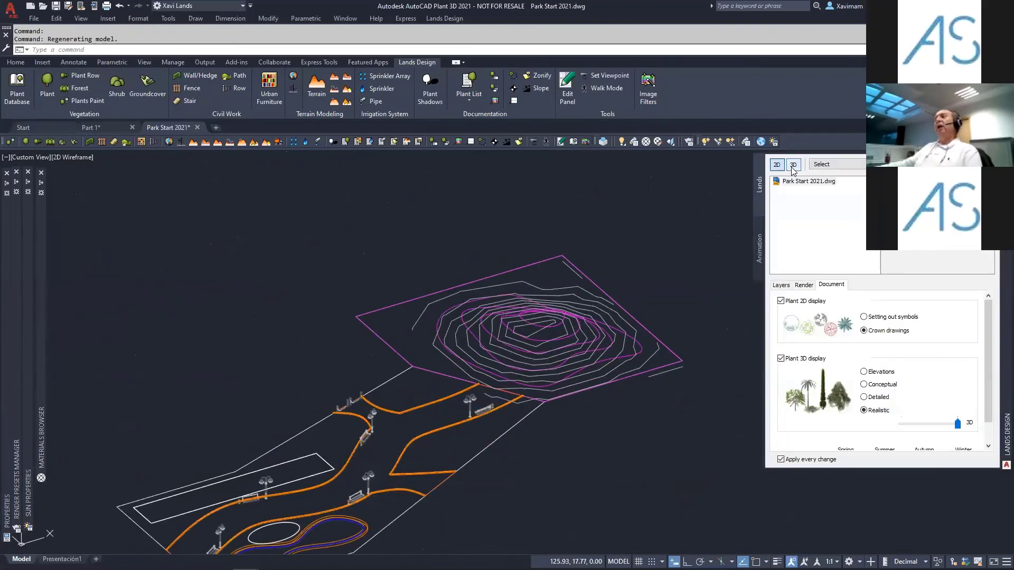
click(793, 165)
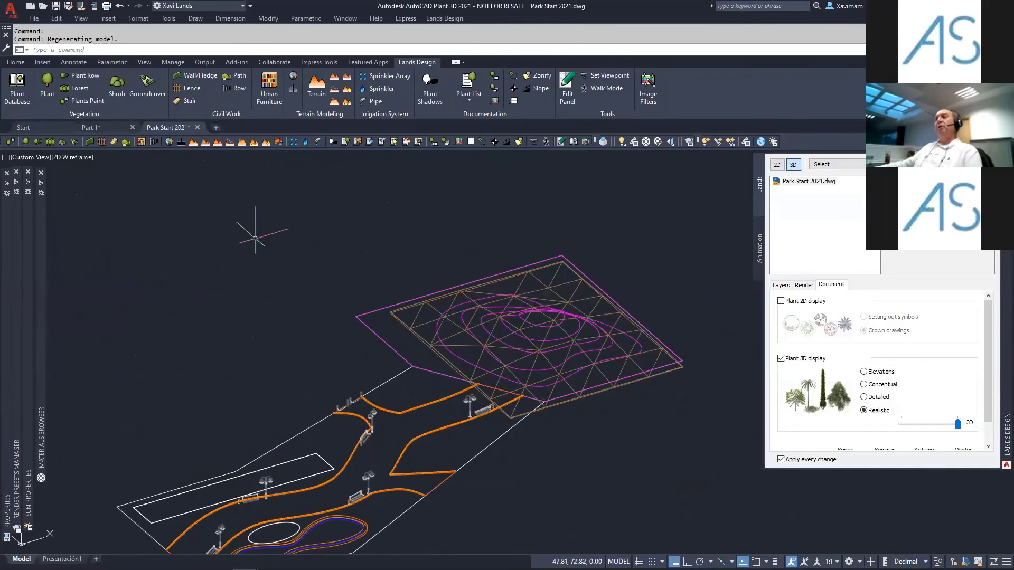
- Set the viewport's visual style to Shaded to show the terrain as a solid surface
click(82, 158)
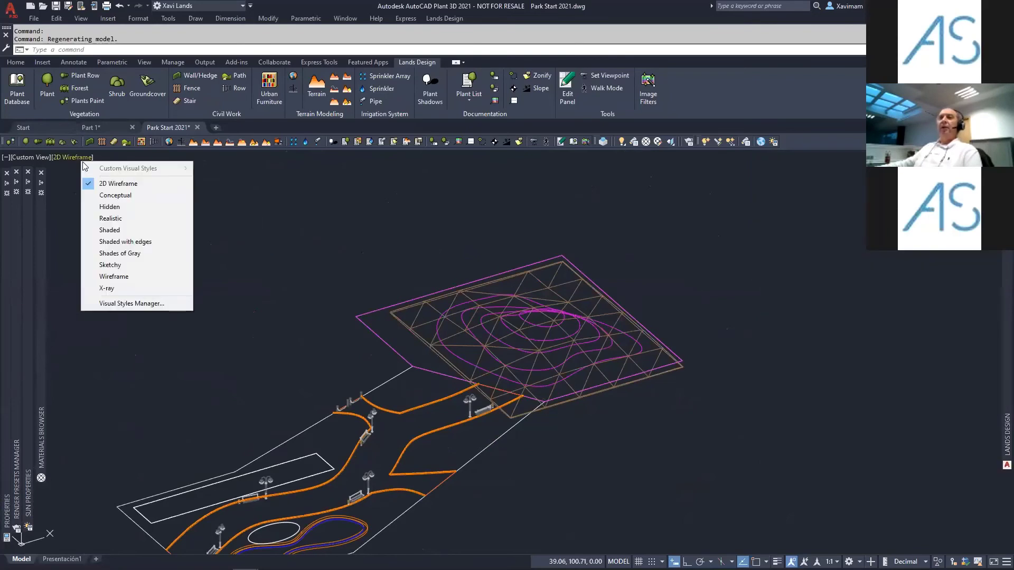
click(109, 229)
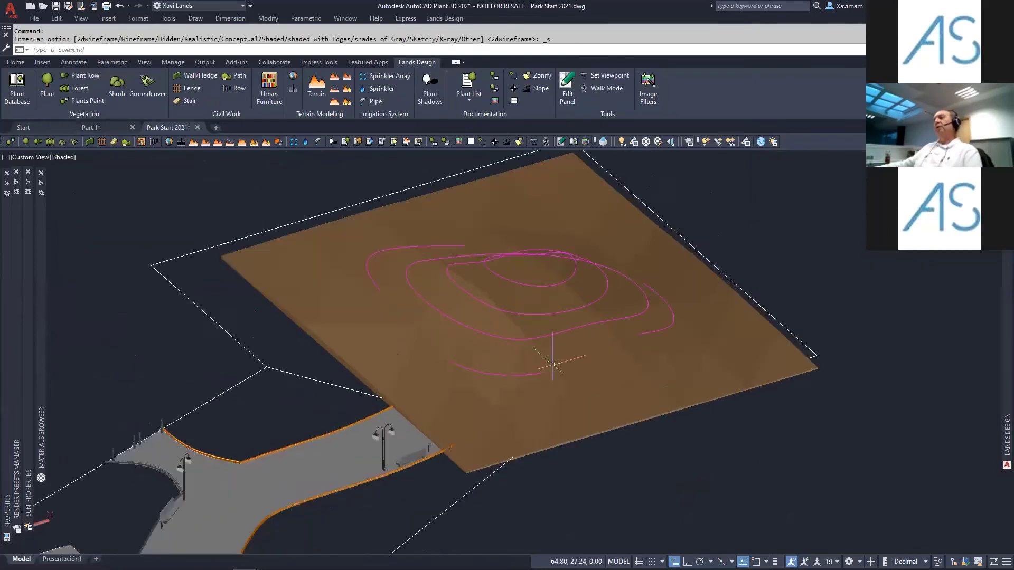
scroll(560, 343, up, 3)
scroll(560, 317, up, 3)
middle_drag(560, 294, 429, 273)
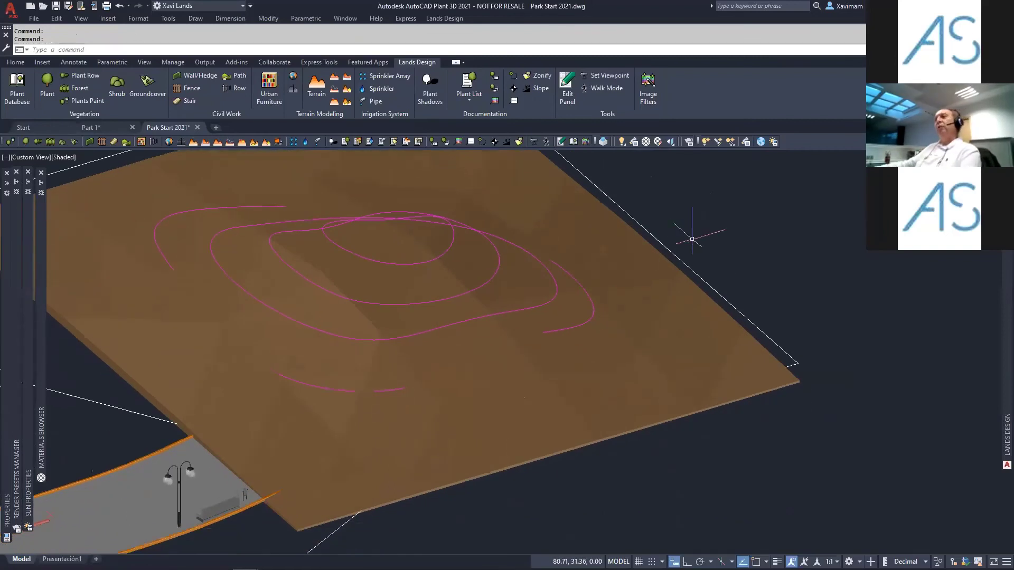
- Refine the terrain's gridded surface by setting its X and Y cell sizes to 1
click(628, 263)
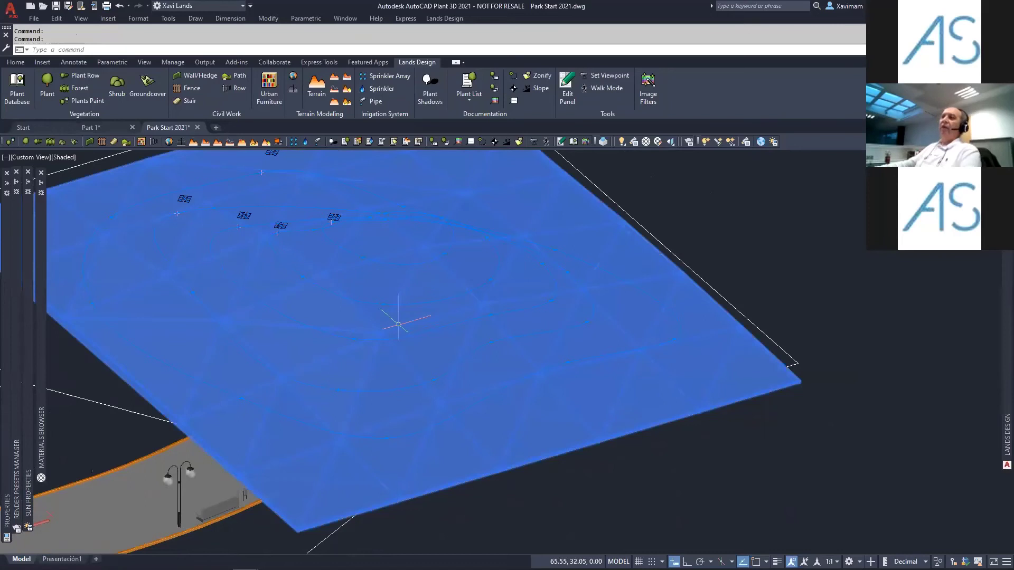
scroll(416, 325, down, 2)
middle_drag(415, 324, 499, 332)
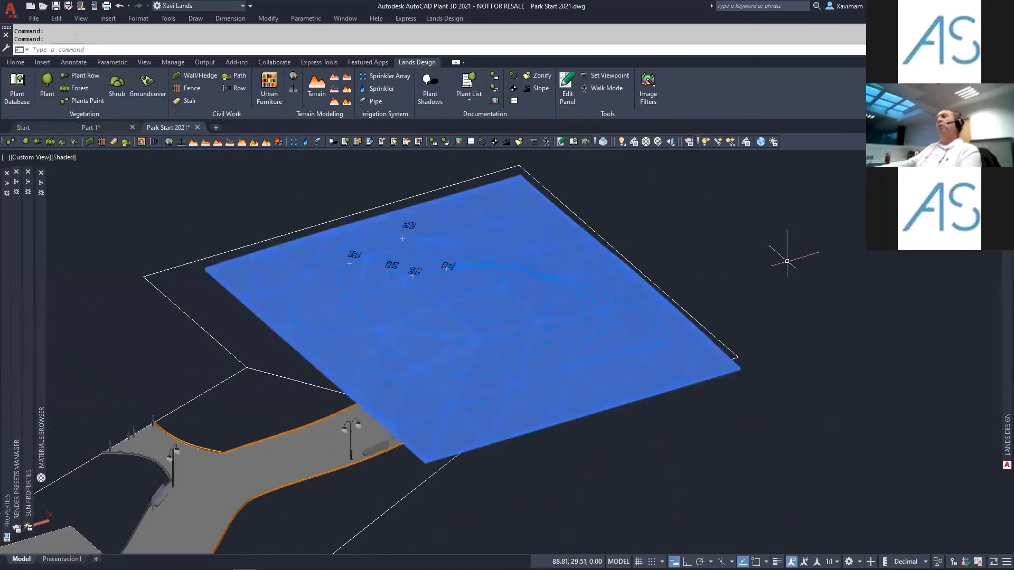
mouse_move(999, 322)
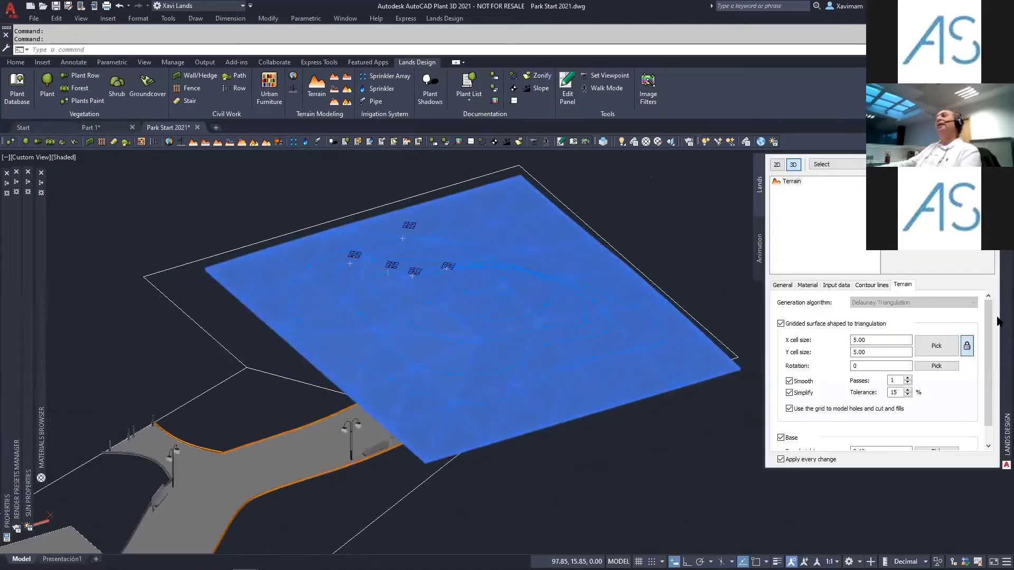
double_click(879, 340)
text(1)
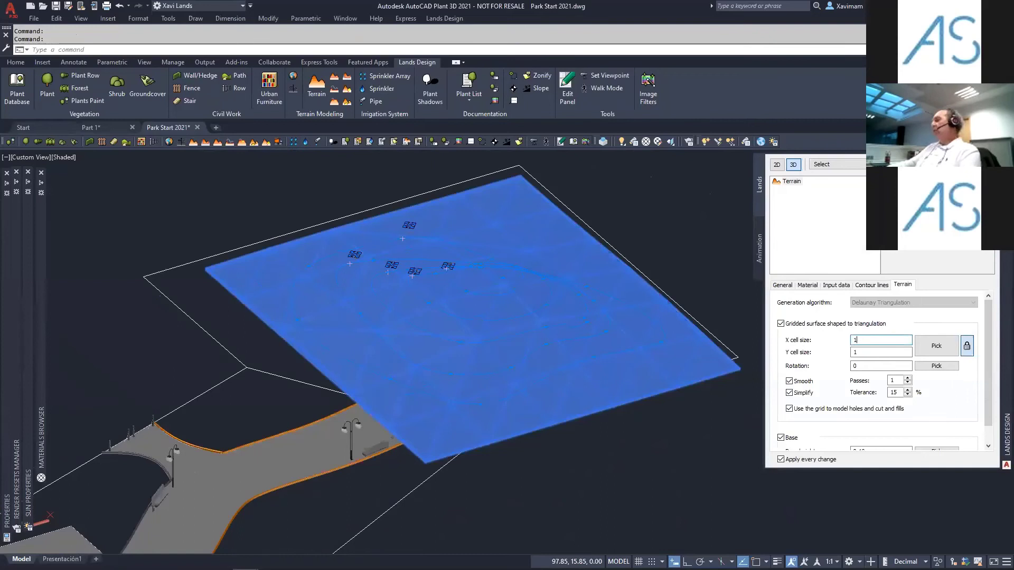
click(866, 352)
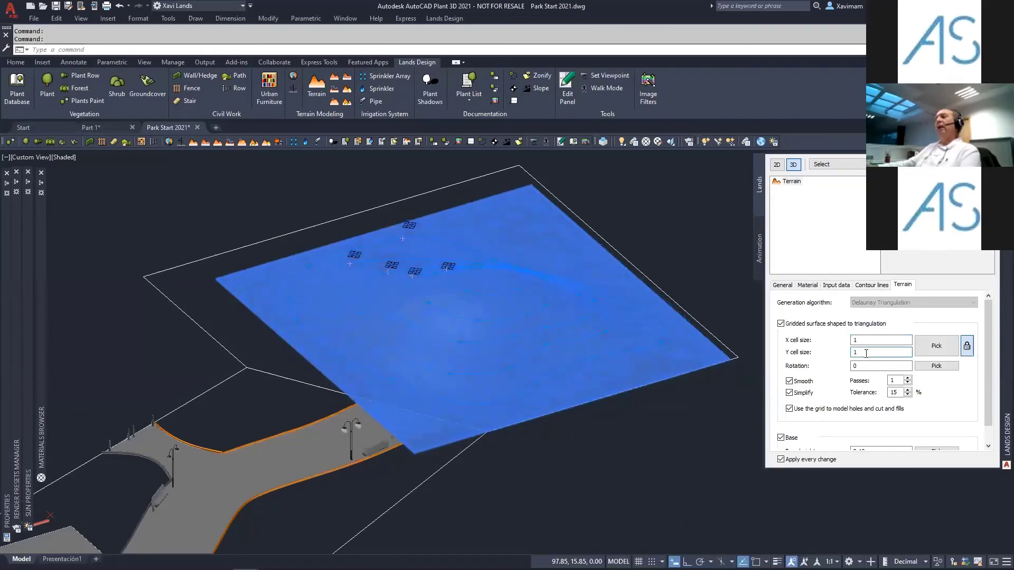
key(Escape)
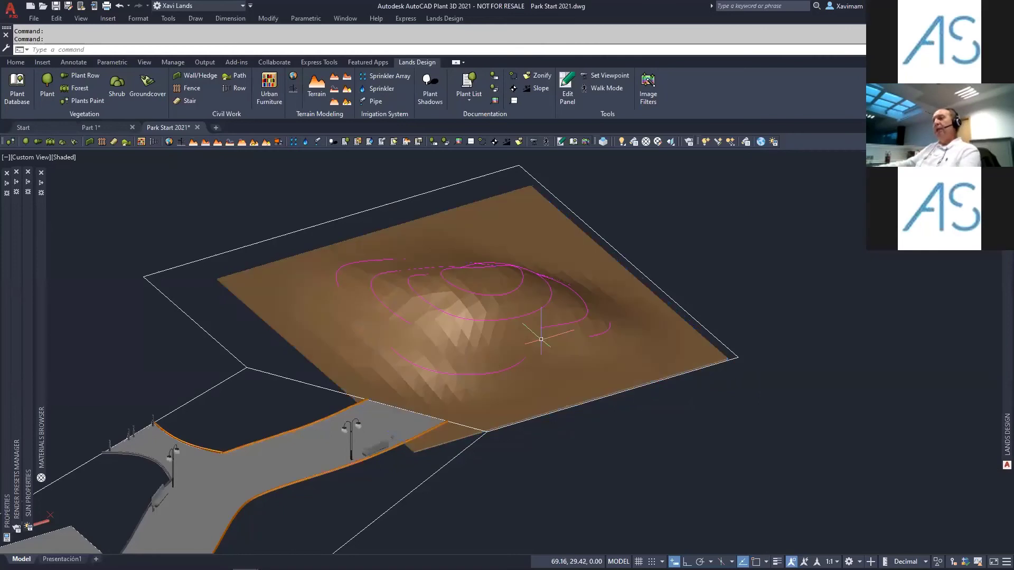
- Try to assign the white outline between the terrain and the park as the terrain's boundary in the shaded view
scroll(482, 324, up, 3)
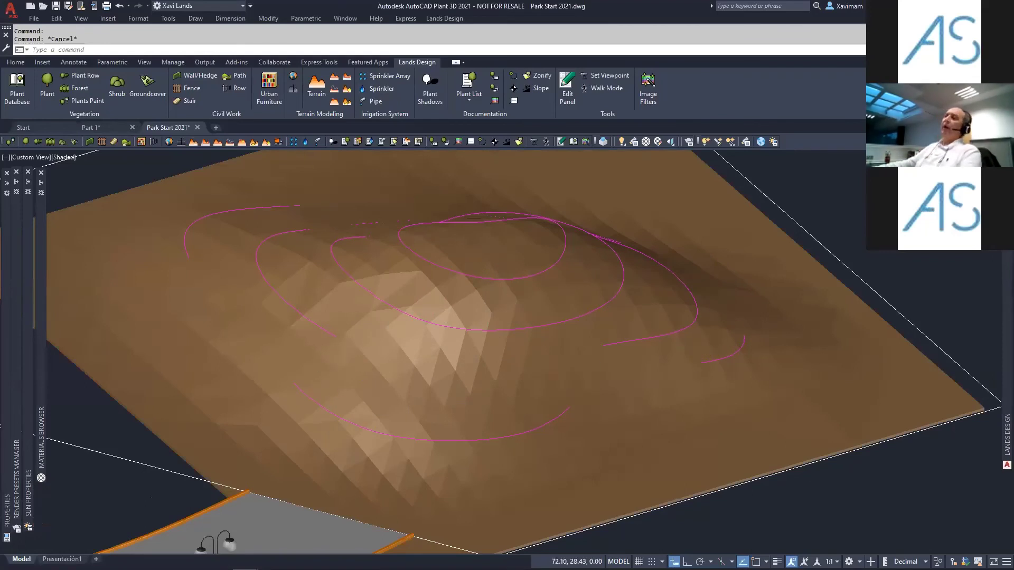
scroll(690, 350, down, 2)
middle_drag(691, 349, 666, 282)
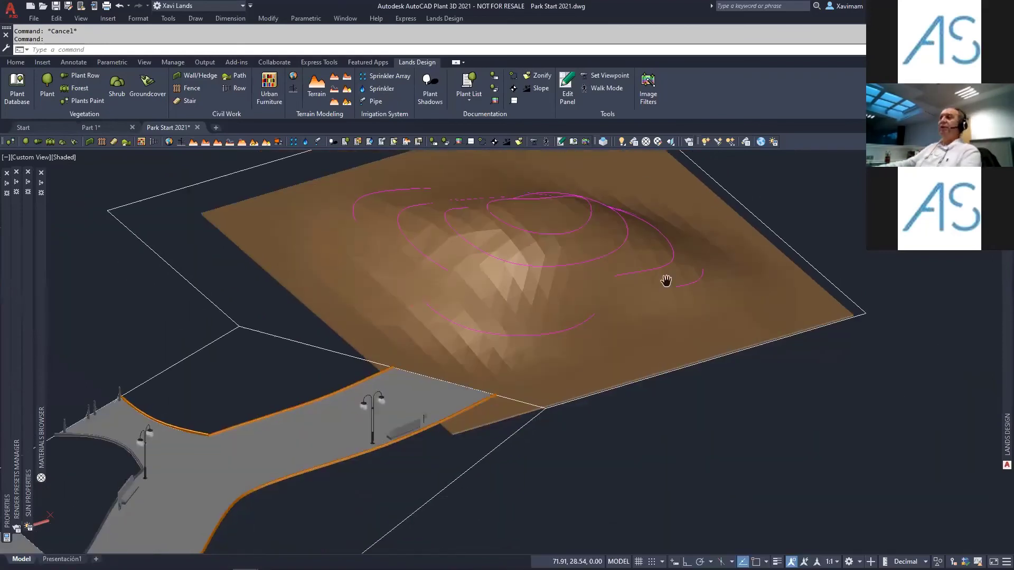
click(371, 312)
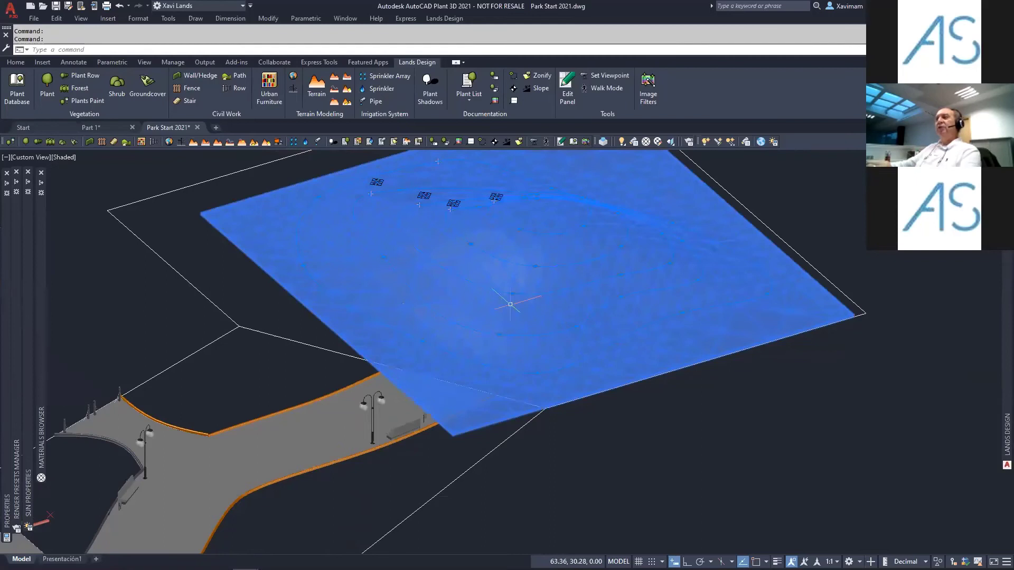
right_click(336, 298)
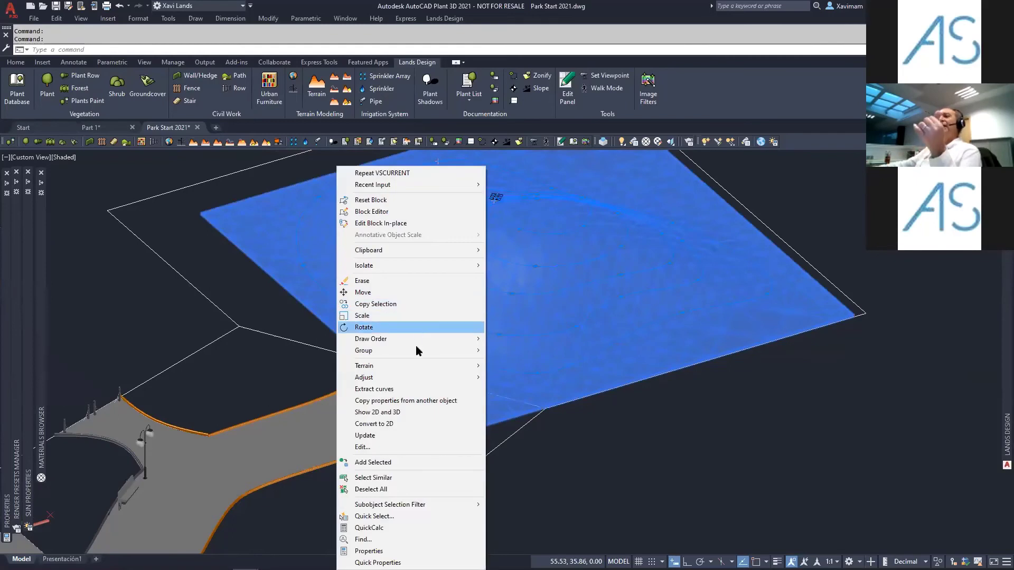
mouse_move(417, 367)
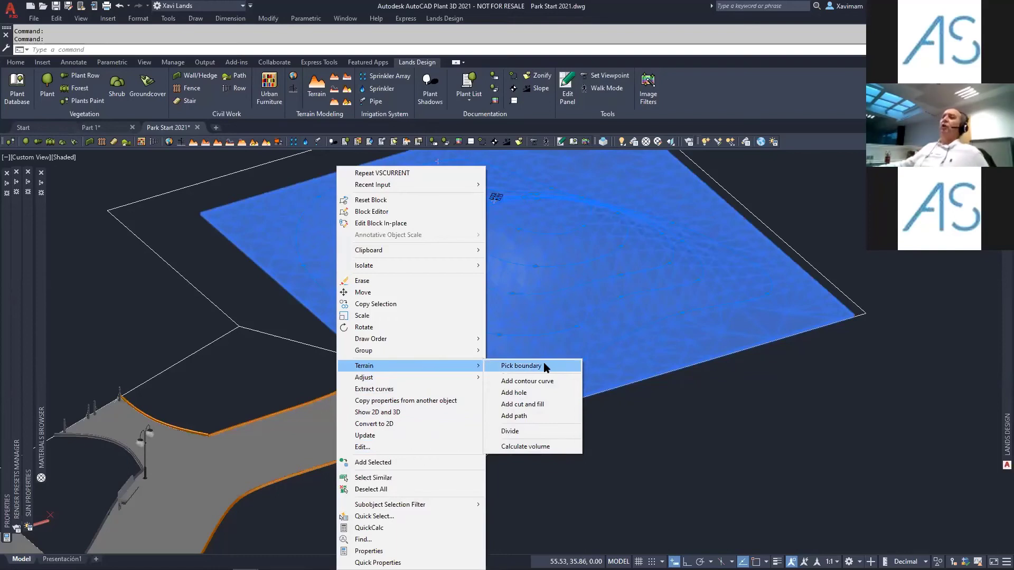
click(521, 365)
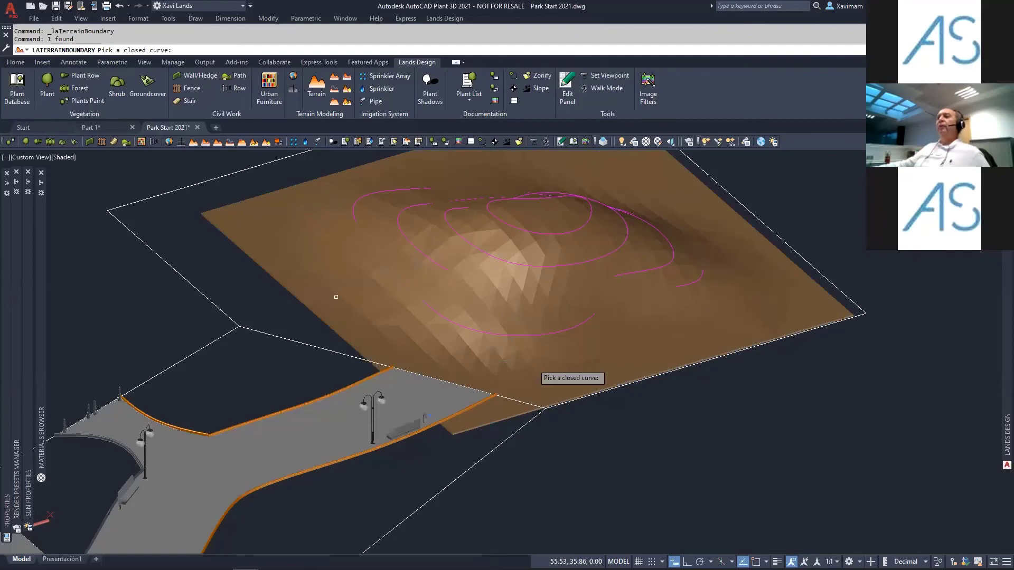
click(283, 338)
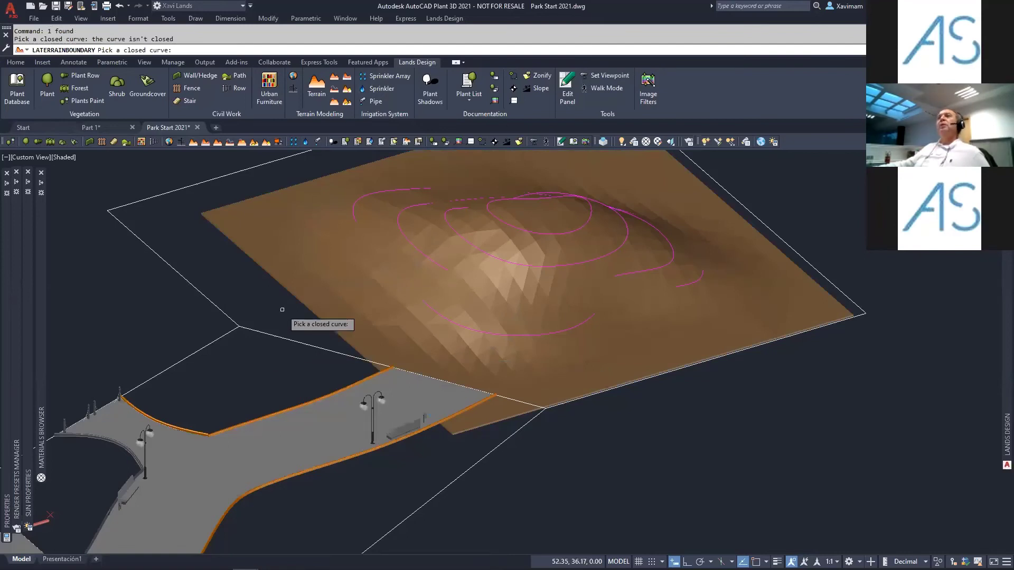
scroll(279, 313, down, 1)
shift+middle_drag(279, 312, 623, 294)
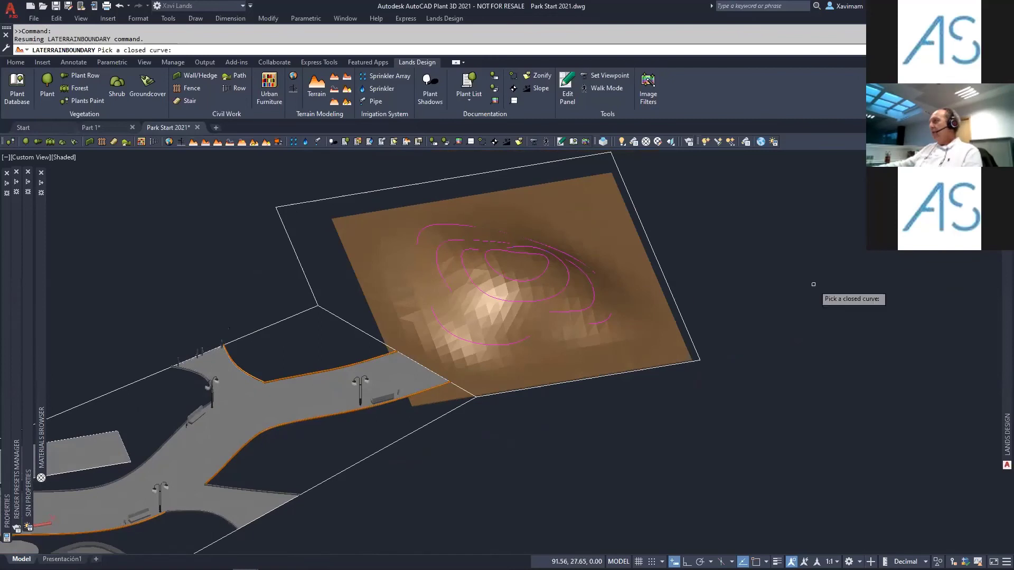
key(Escape)
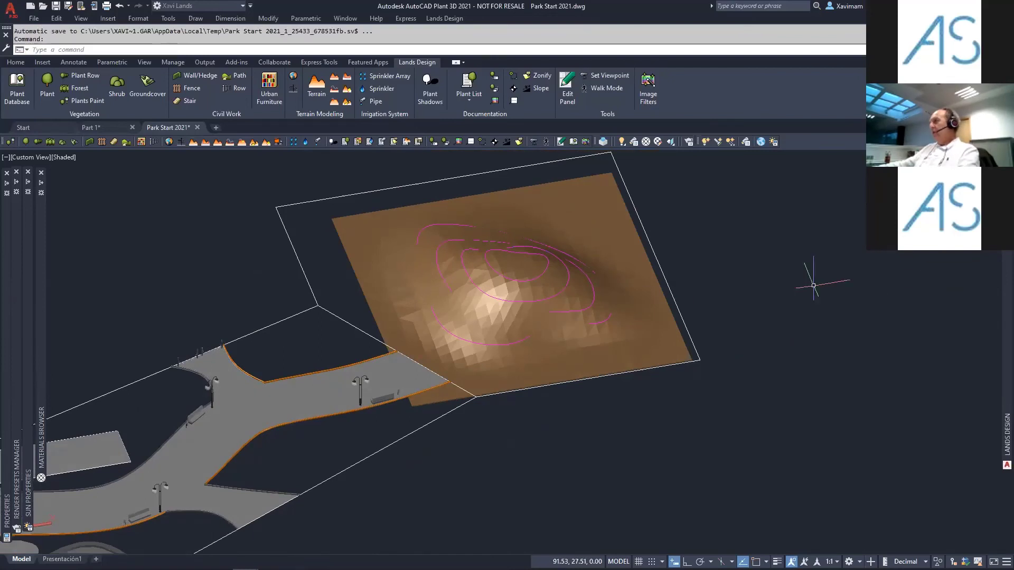
- Switch the Lands Design display to 2D and check which curve lies along the edge shared by the terrain and the park
mouse_move(998, 279)
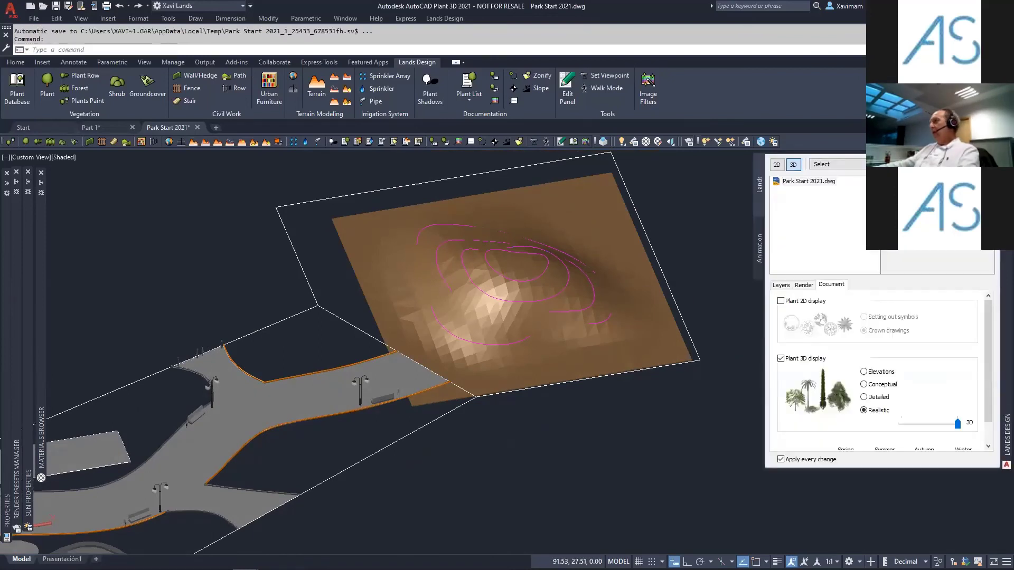
click(777, 166)
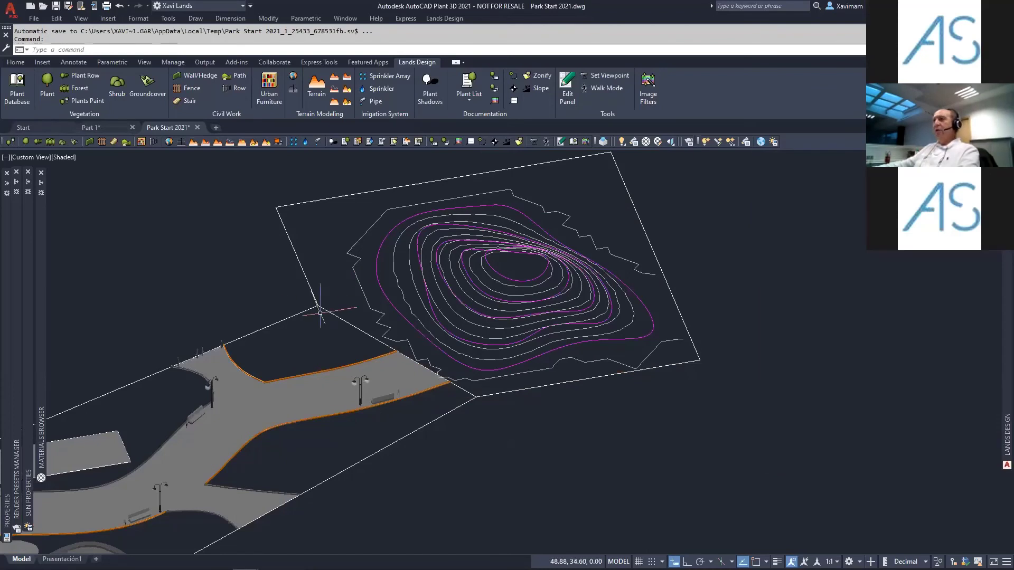
scroll(320, 313, up, 4)
click(333, 325)
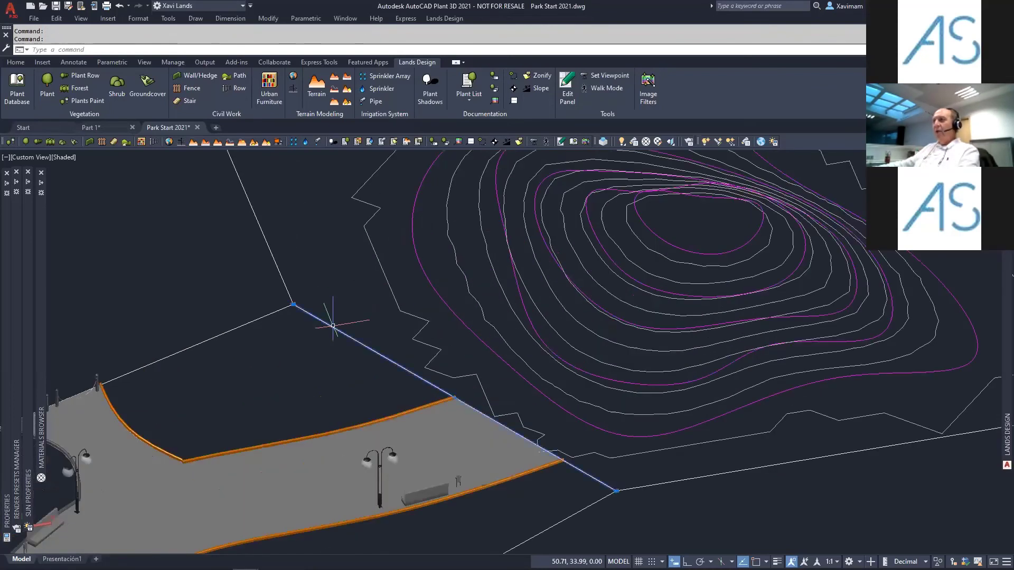
scroll(333, 325, down, 5)
key(Escape)
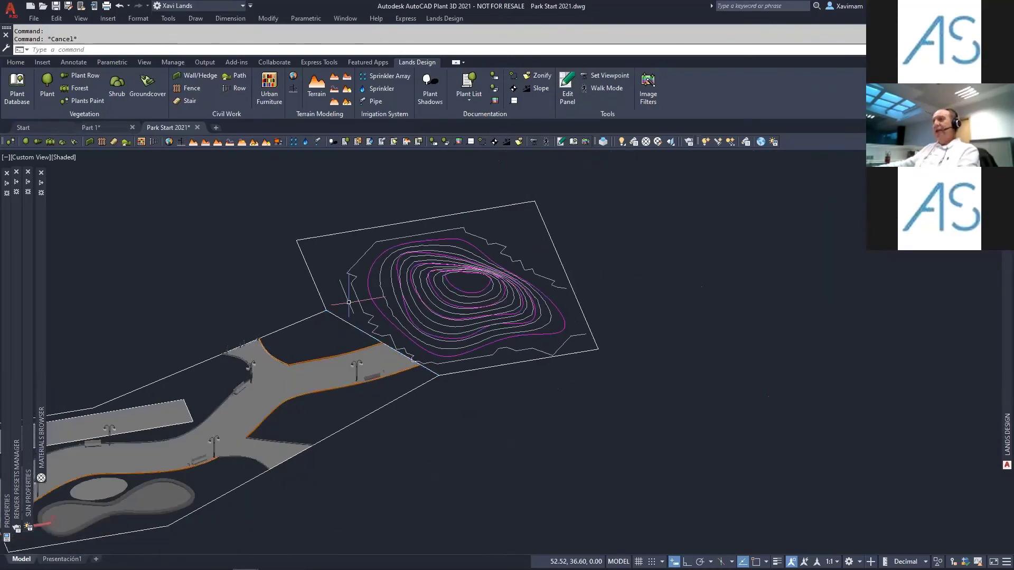
shift+middle_drag(349, 303, 352, 323)
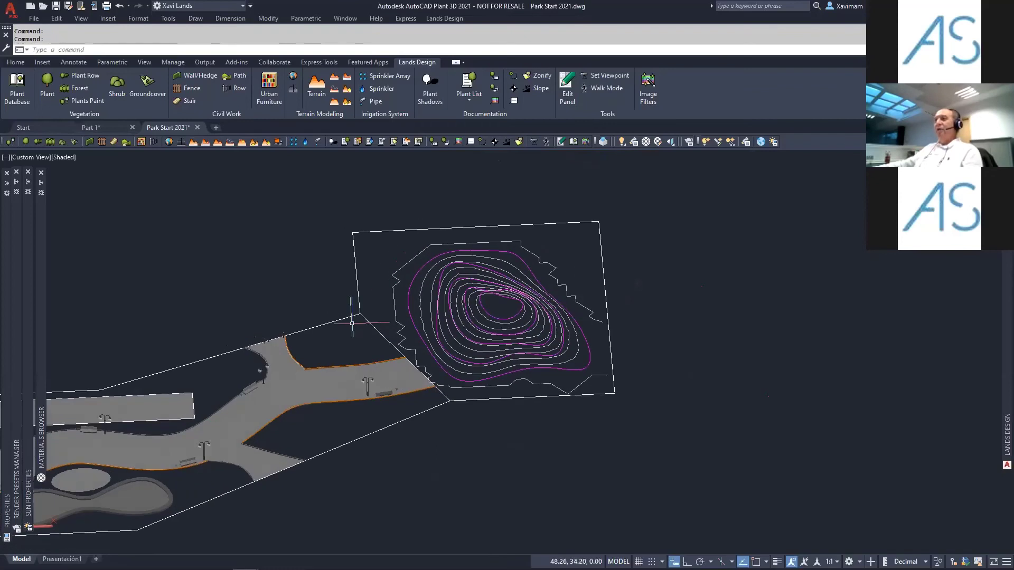
- Set the visual style to 2D Wireframe and check the selection of the magenta boundary around the terrain
click(65, 157)
click(80, 183)
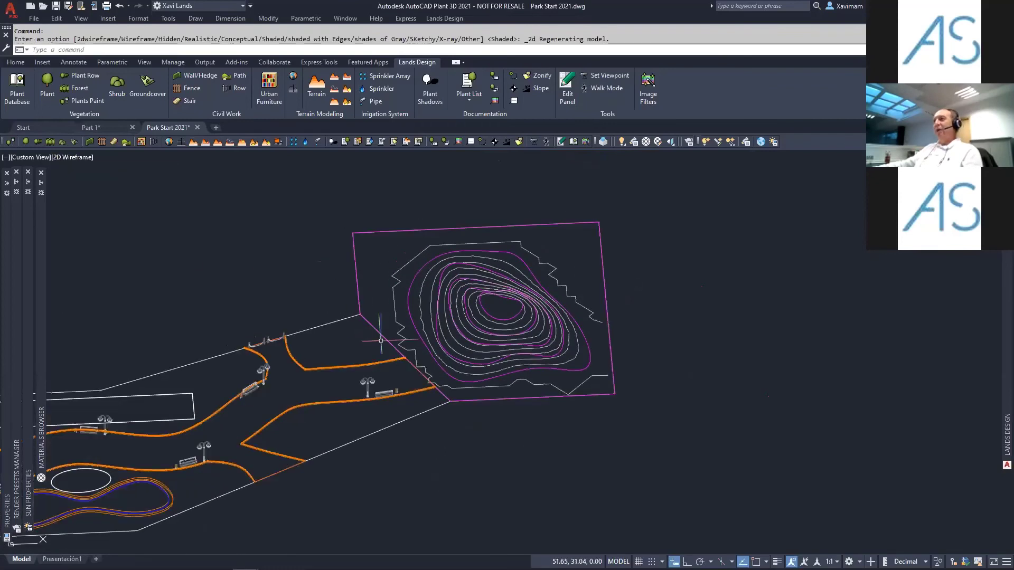
click(378, 332)
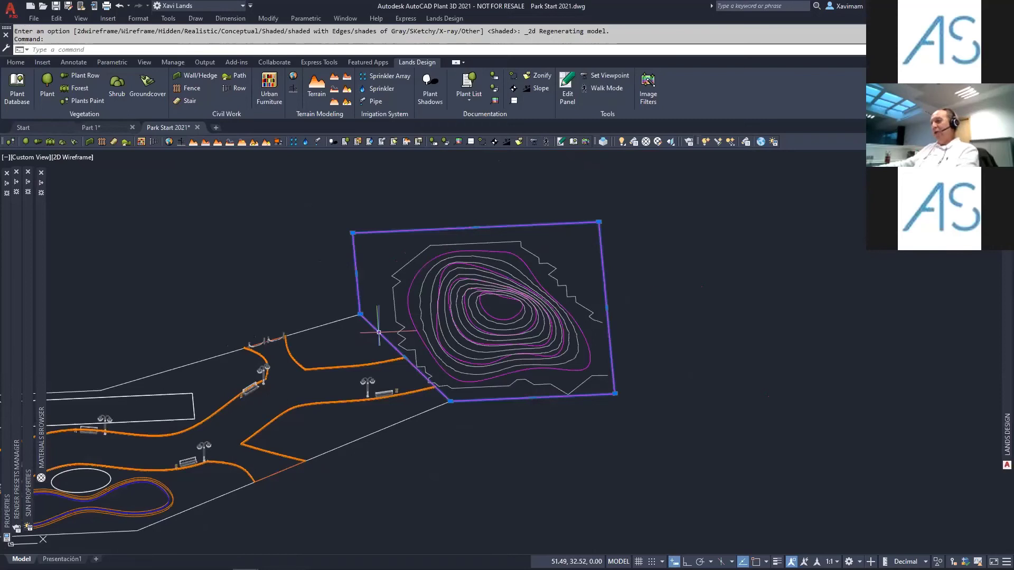
key(Escape)
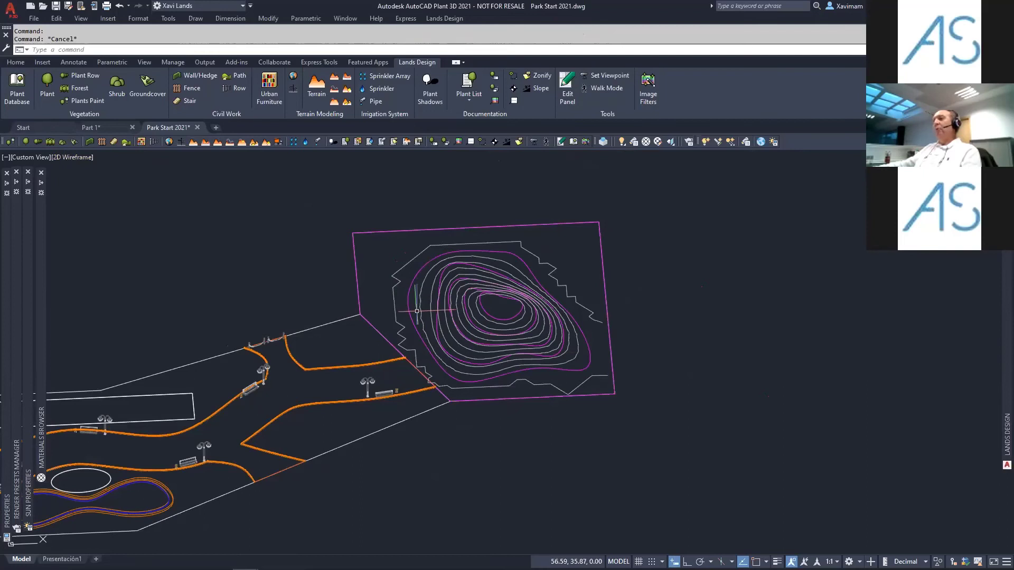
- Assign the closed magenta curve around the contours as the terrain's boundary
click(393, 308)
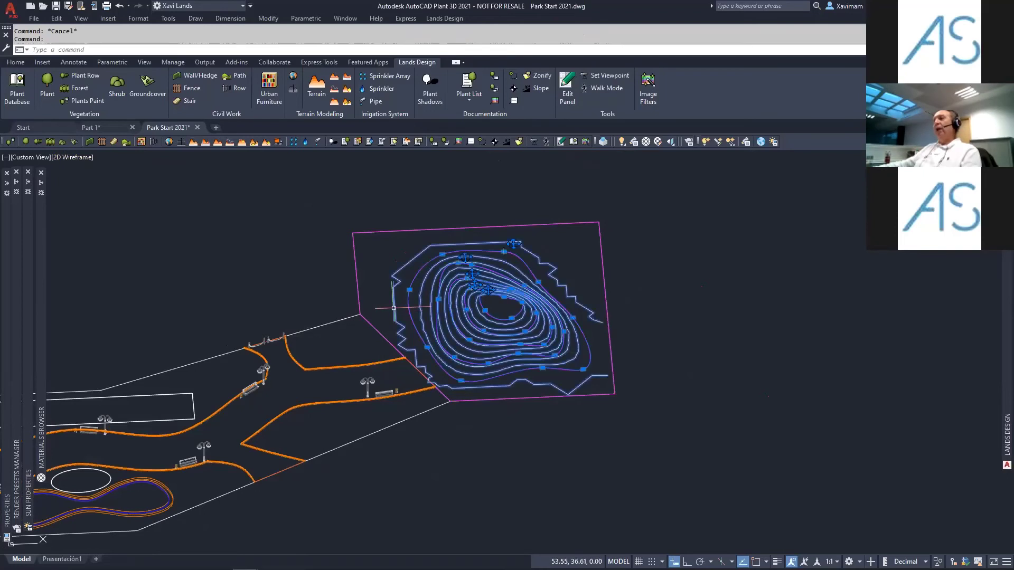
right_click(394, 308)
mouse_move(531, 365)
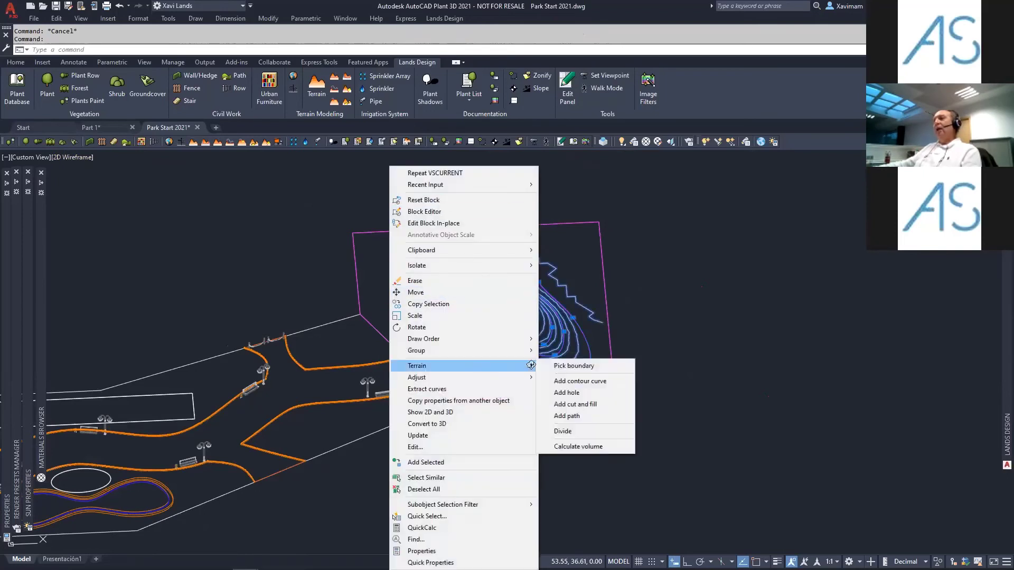
click(591, 367)
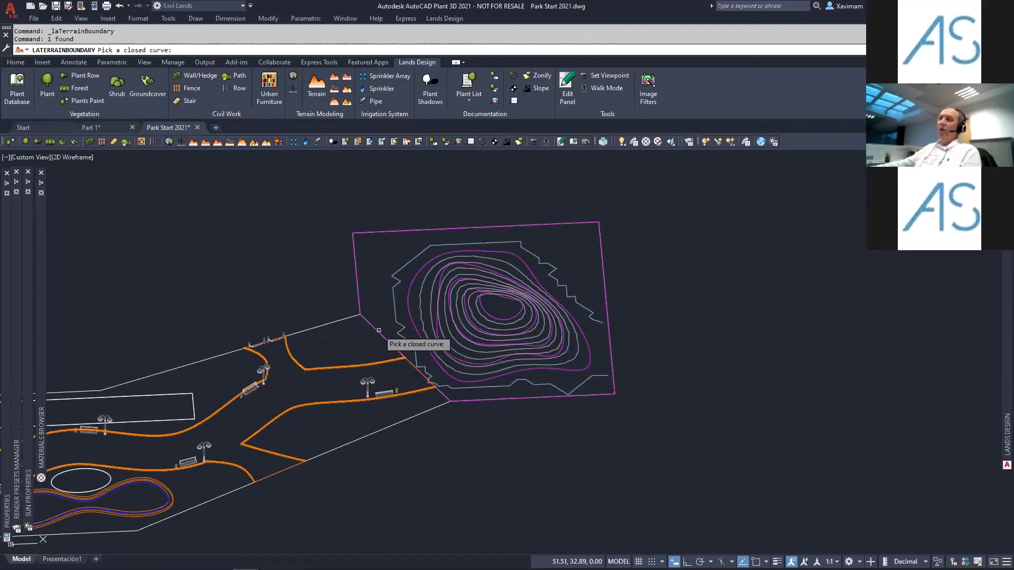
click(359, 303)
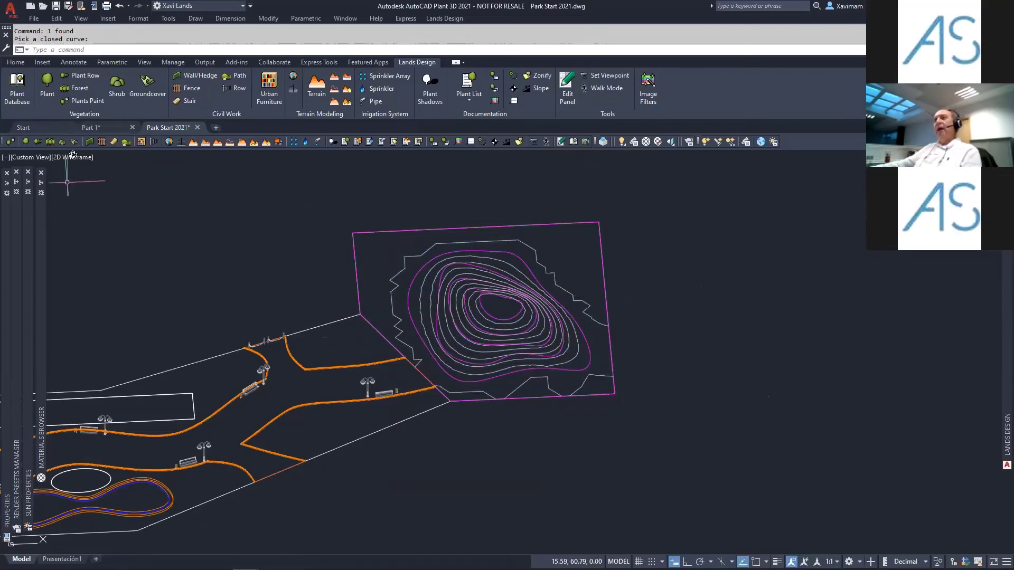
- Turn on the Lands Design 3D display and set the visual style to Shaded to view the trimmed terrain beside the park
mouse_move(1007, 238)
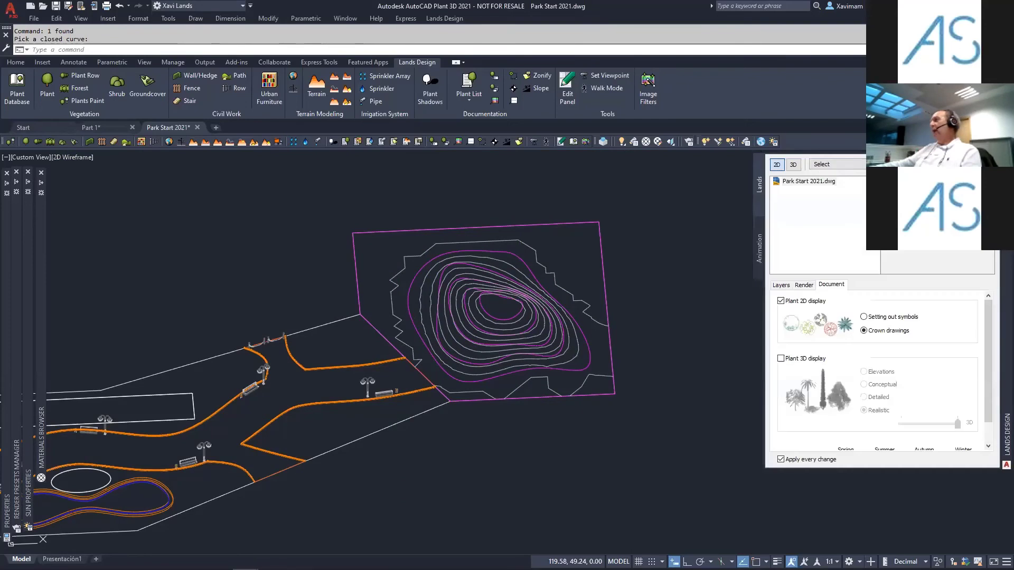
click(794, 165)
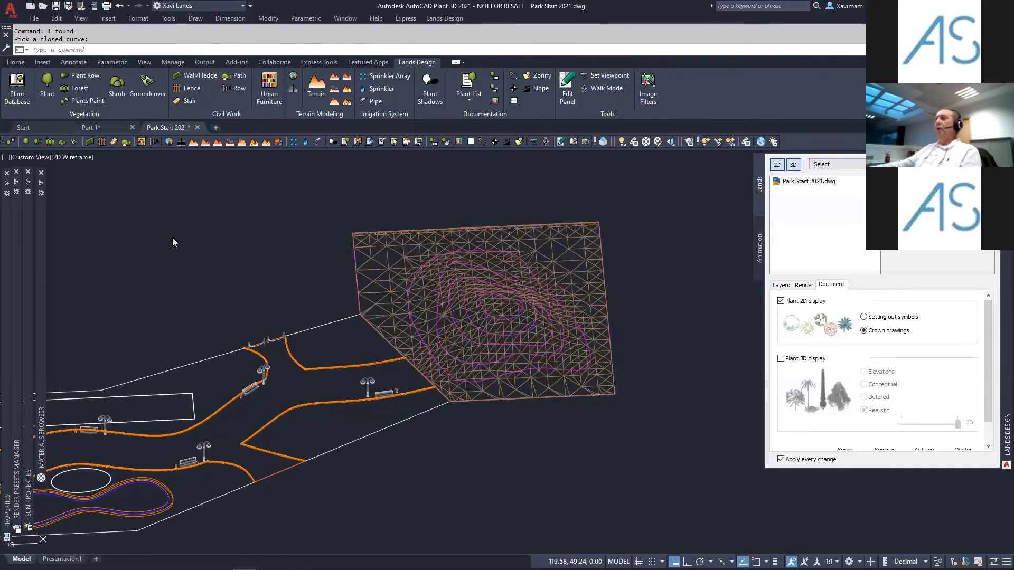
click(82, 164)
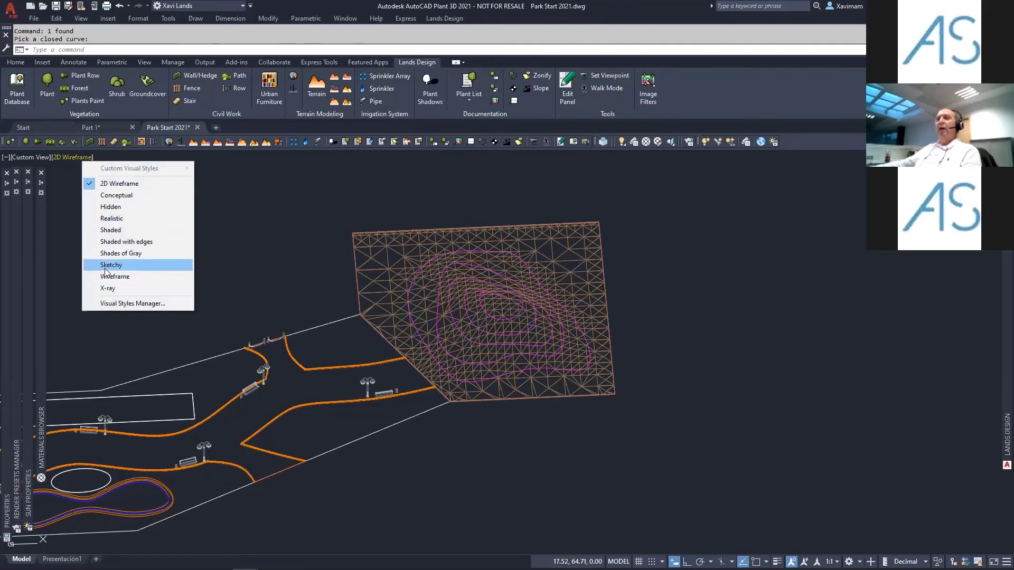
click(108, 230)
scroll(513, 342, up, 2)
mouse_move(516, 351)
middle_down()
mouse_move(553, 403)
mouse_move(648, 406)
mouse_move(647, 395)
middle_up()
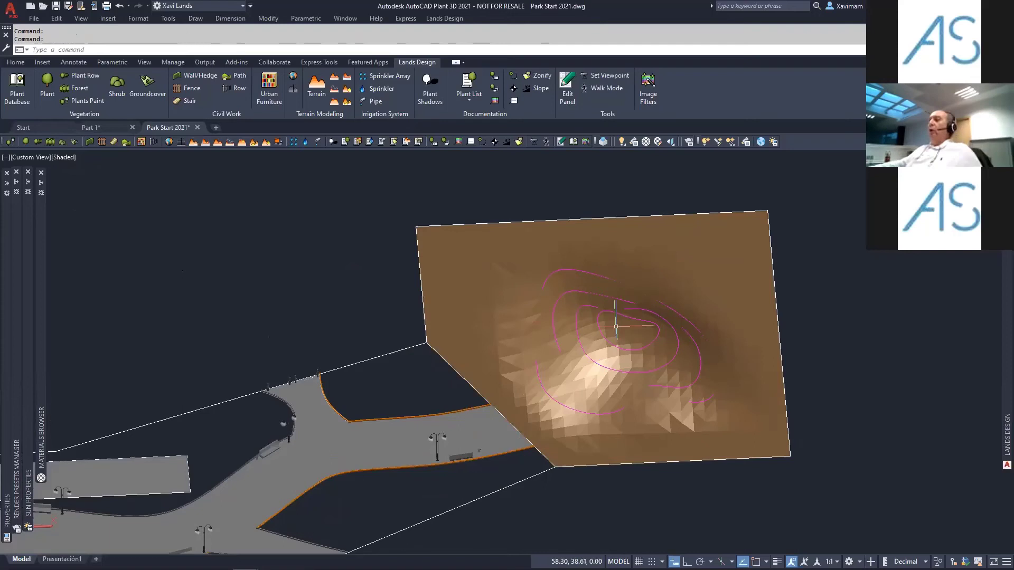
middle_drag(825, 376, 822, 343)
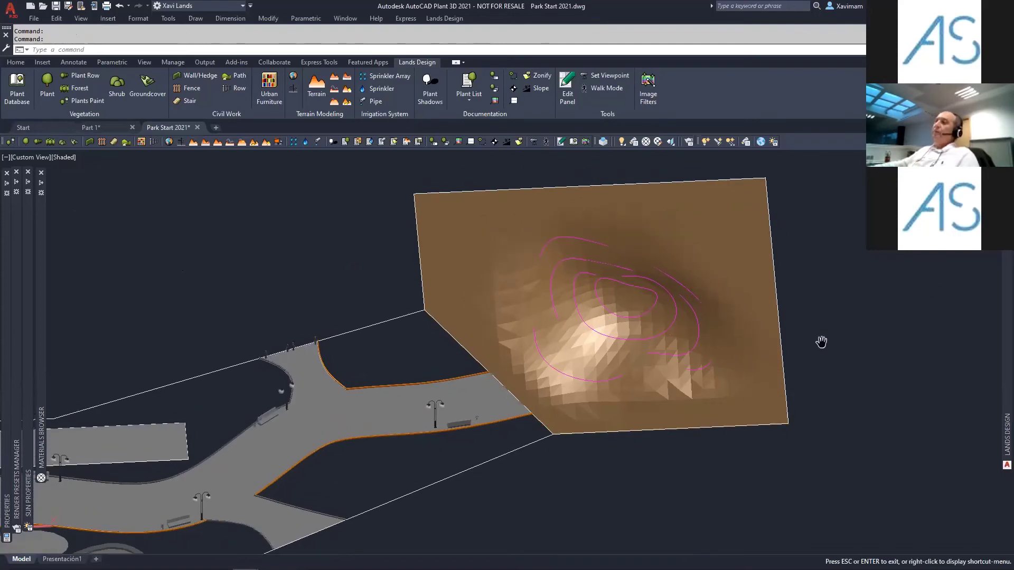
- Set the visual style to 2D Wireframe and show the drawing in the Top view
scroll(633, 336, down, 5)
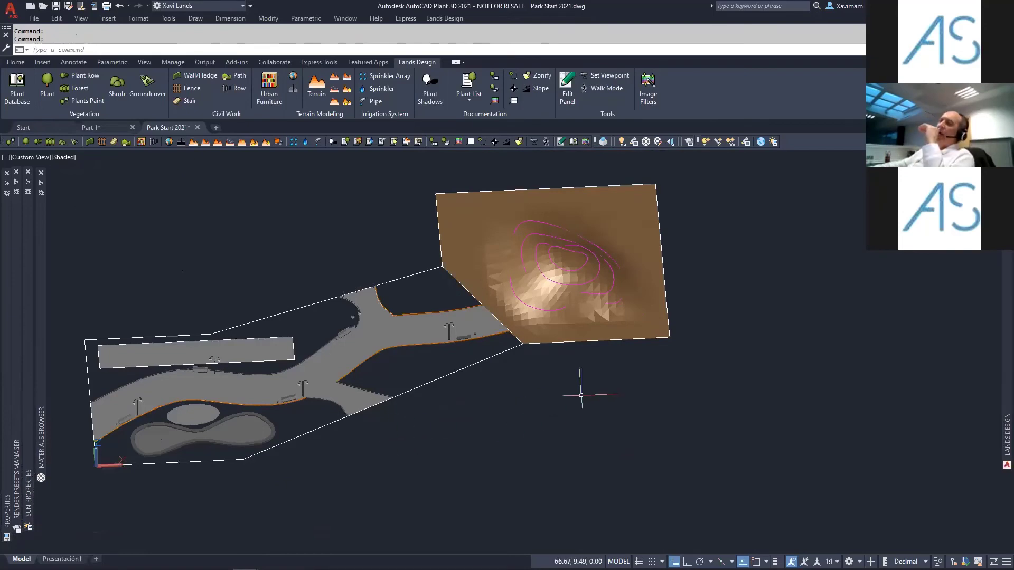
mouse_move(534, 426)
shift+middle_down()
mouse_move(553, 437)
mouse_move(580, 417)
shift+middle_up()
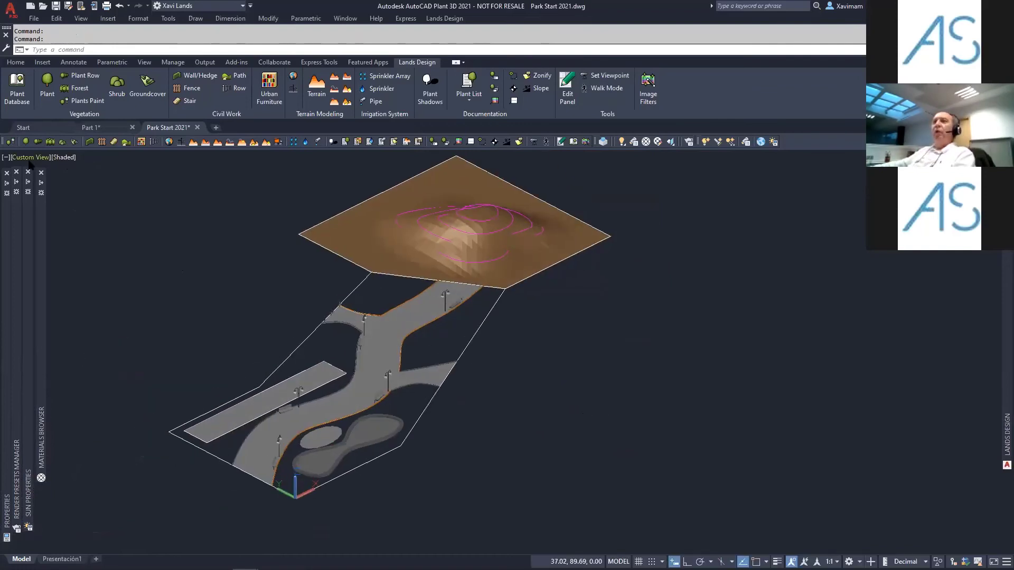
click(67, 158)
click(92, 181)
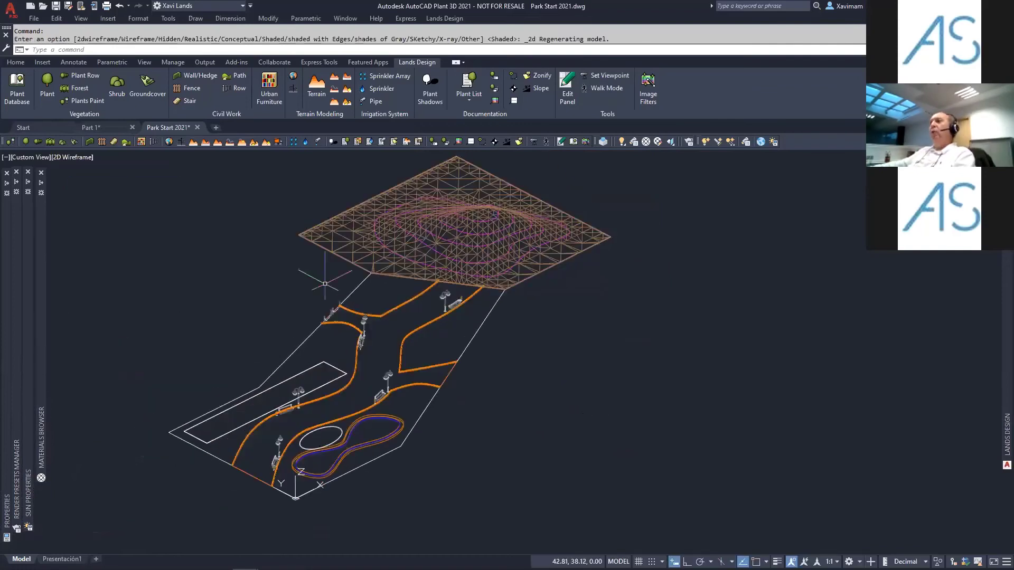
click(29, 157)
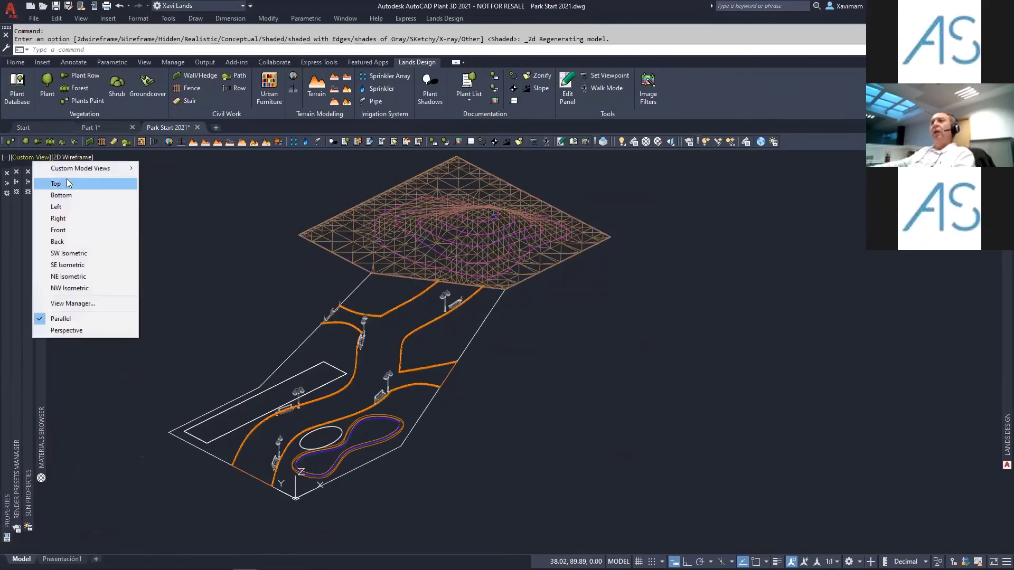
click(58, 184)
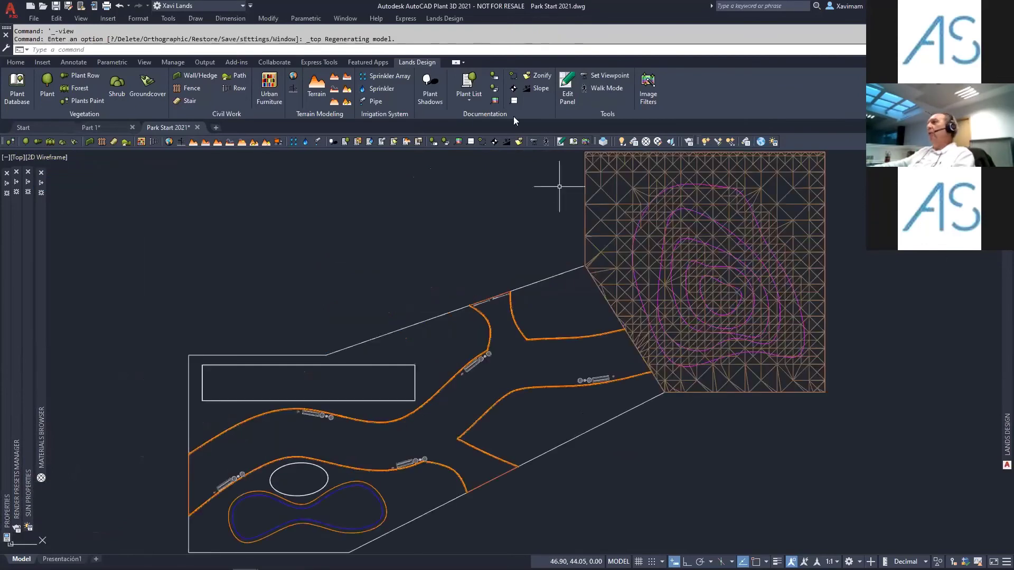
- Make Curvas de Nivel the current layer
click(21, 63)
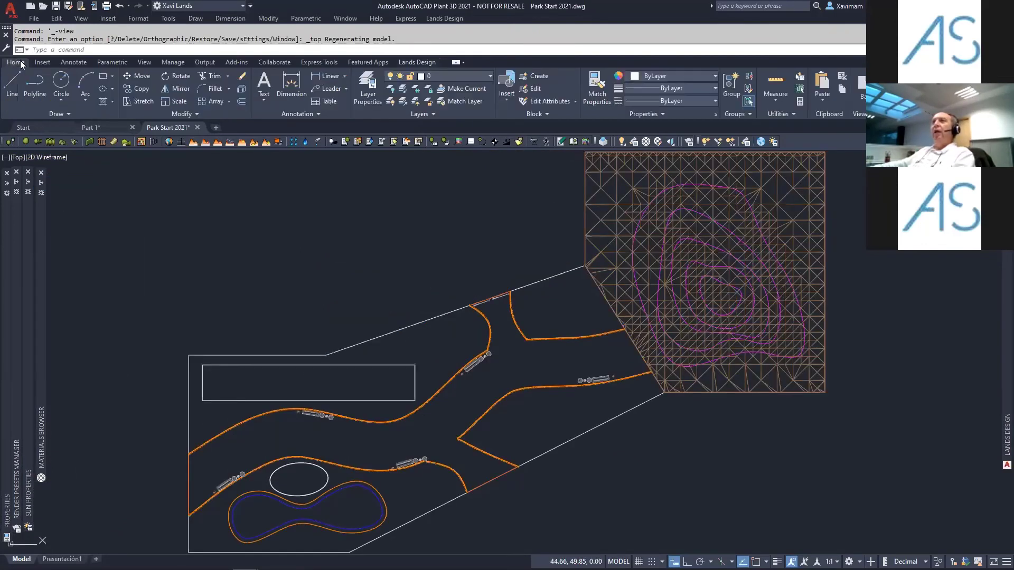
click(448, 77)
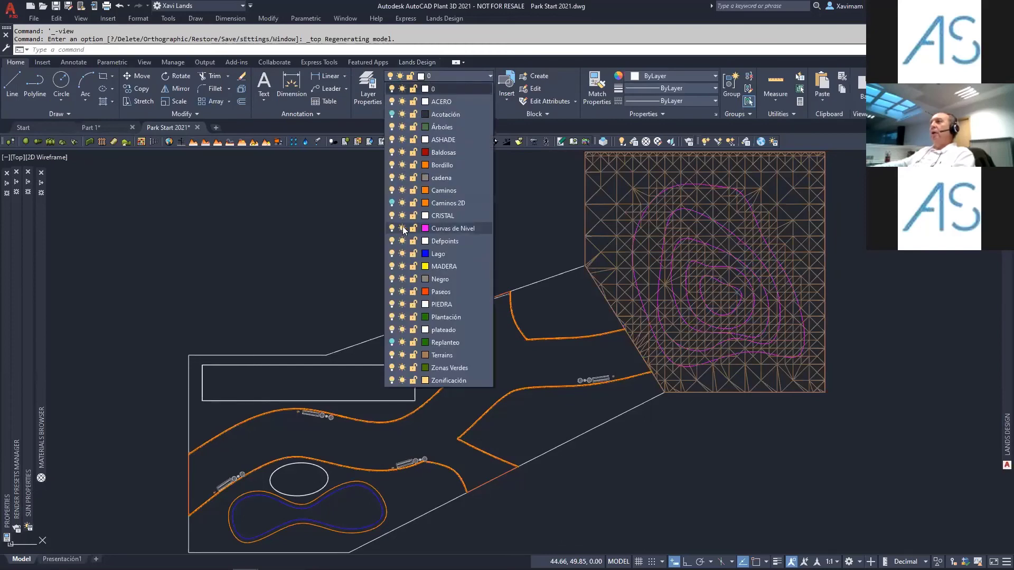
click(464, 228)
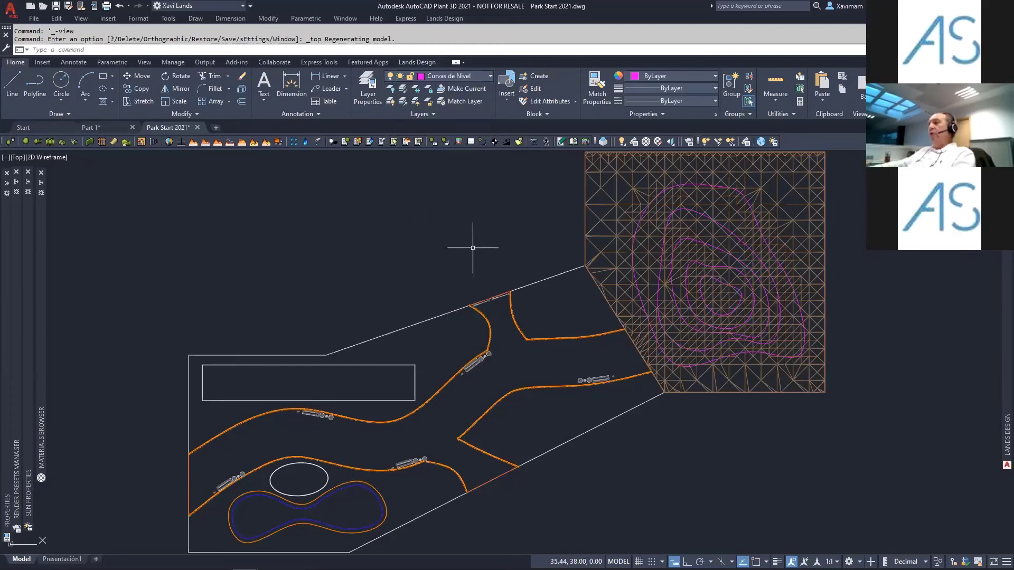
- Draw a five-point Fit Points spline as a contour, running just outside the park's lower diagonal edge and below the terrain
middle_drag(510, 306, 479, 238)
middle_drag(574, 360, 480, 316)
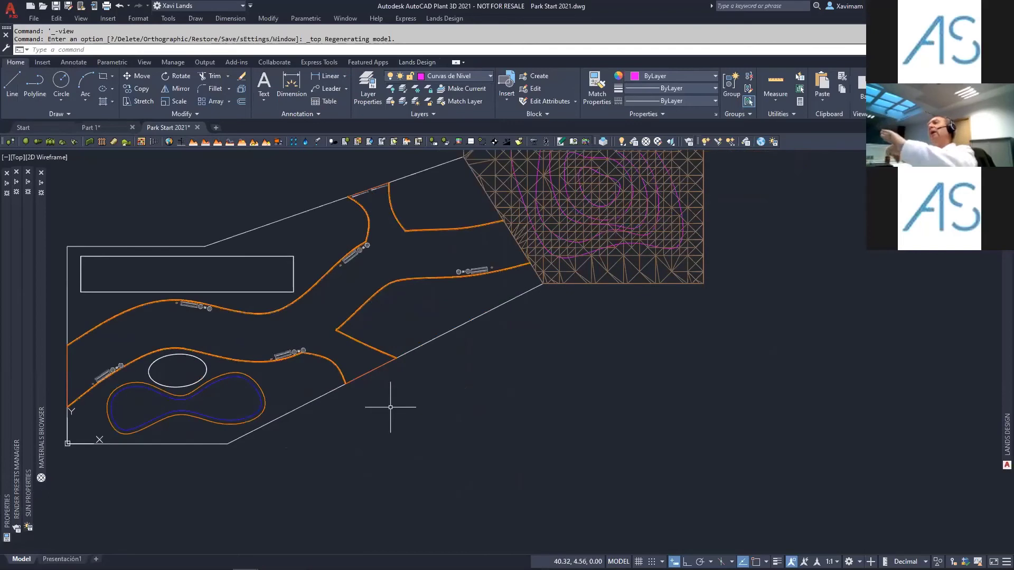
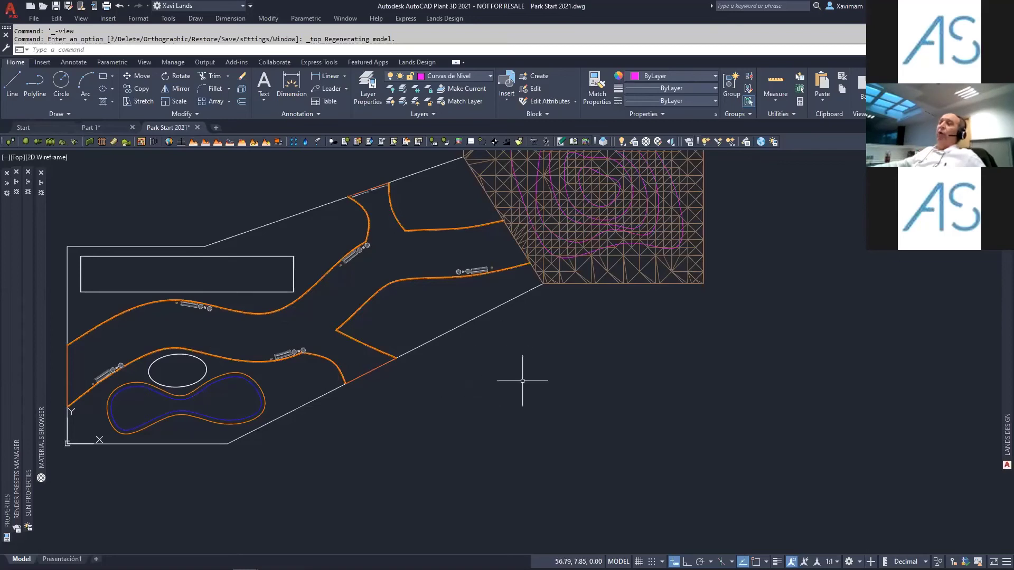
click(196, 18)
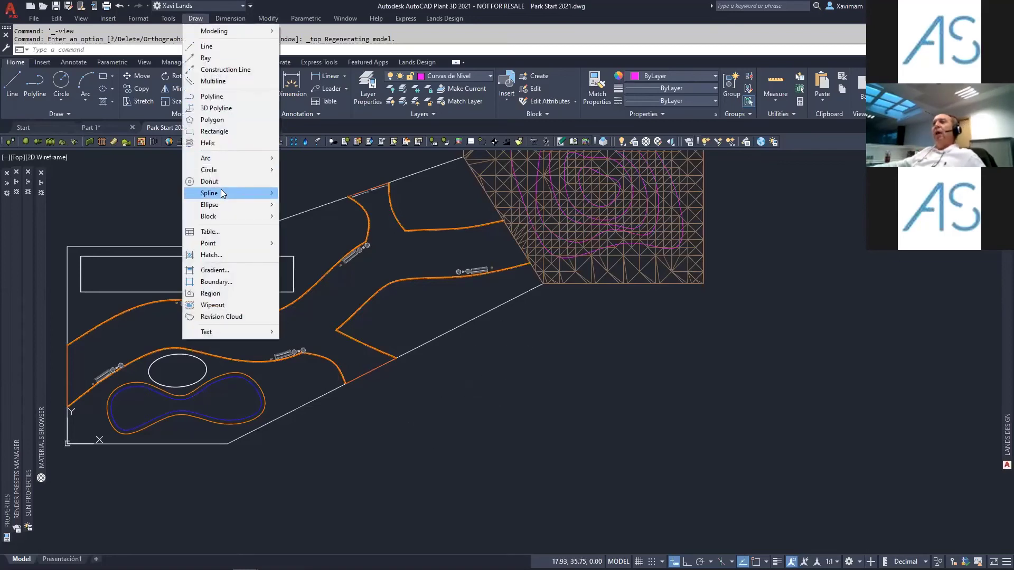
mouse_move(221, 191)
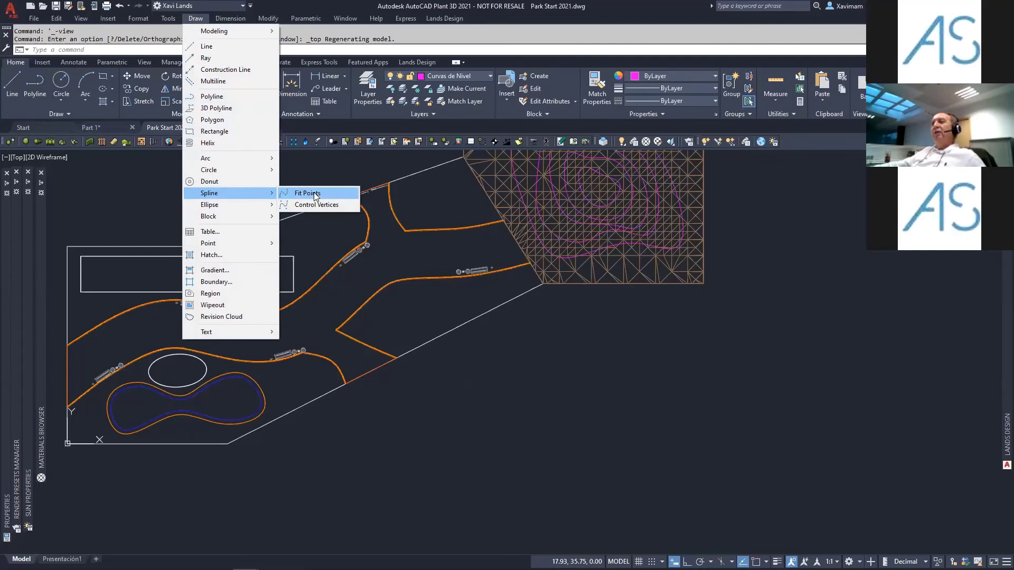
click(315, 195)
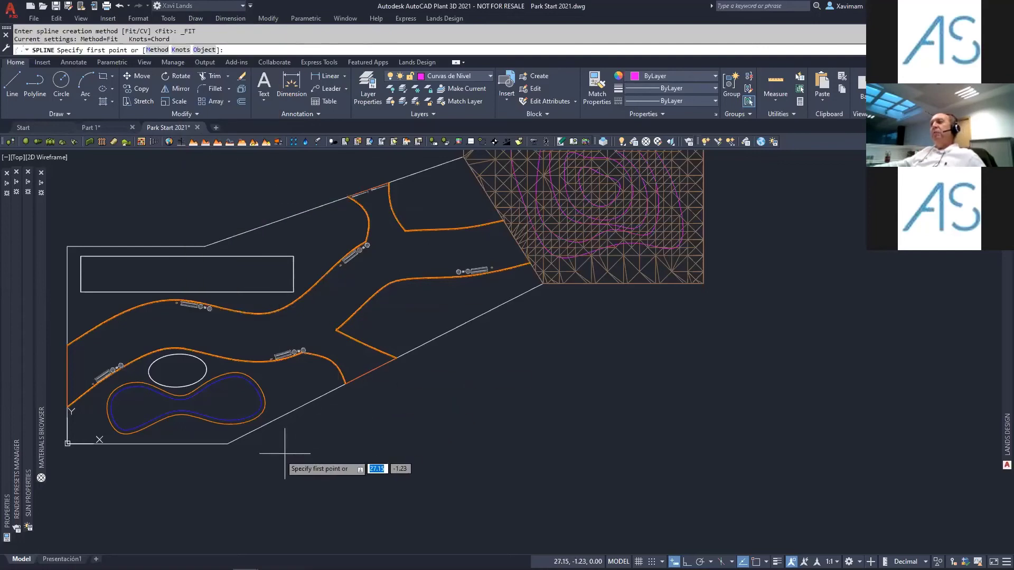
click(261, 470)
click(363, 389)
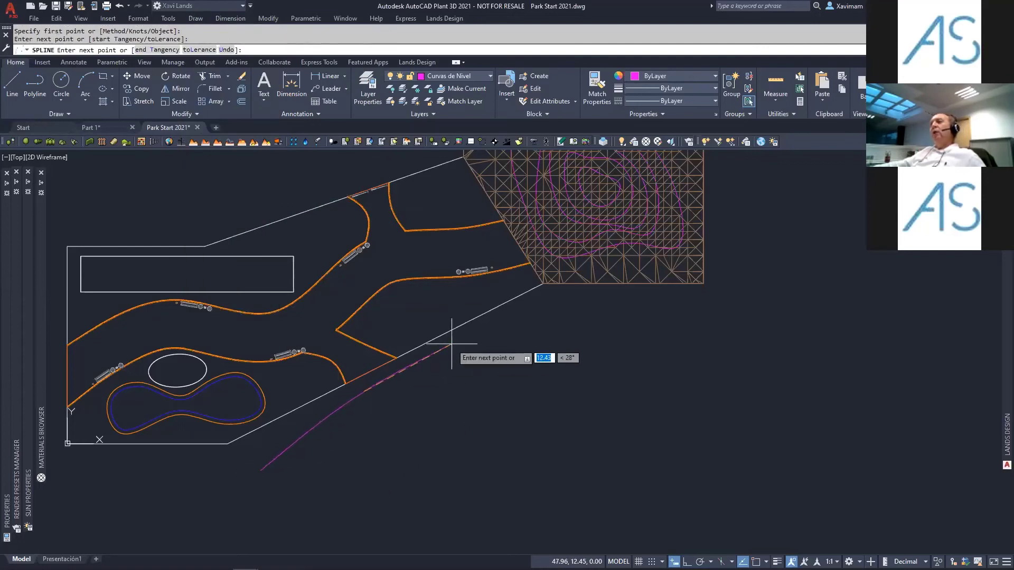
click(544, 307)
click(657, 288)
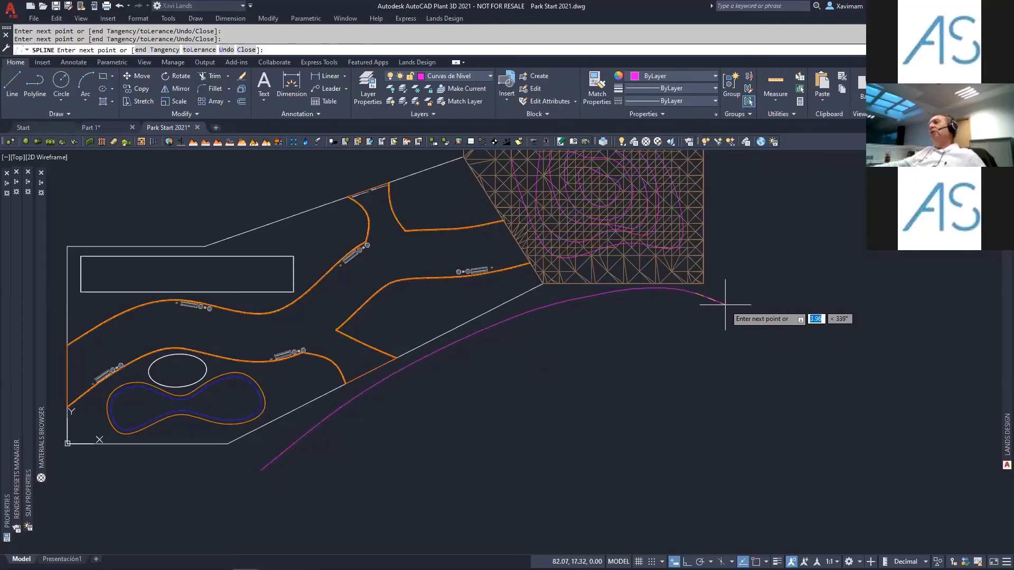
click(726, 304)
key(Return)
- Draw four more fit-point spline contours, roughly parallel to the first and each farther out from the park and the terrain
key(Return)
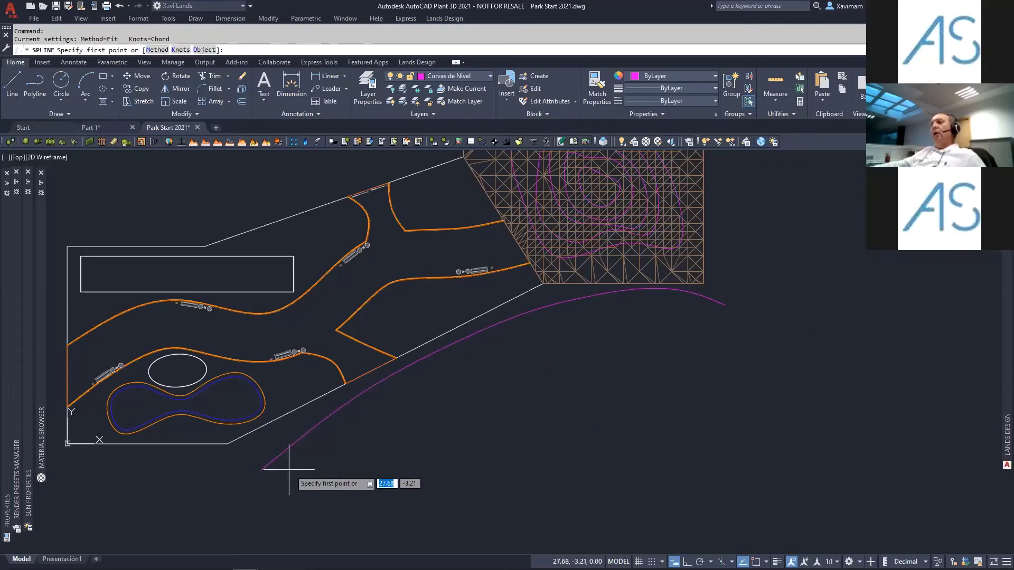
click(306, 462)
click(404, 397)
click(504, 349)
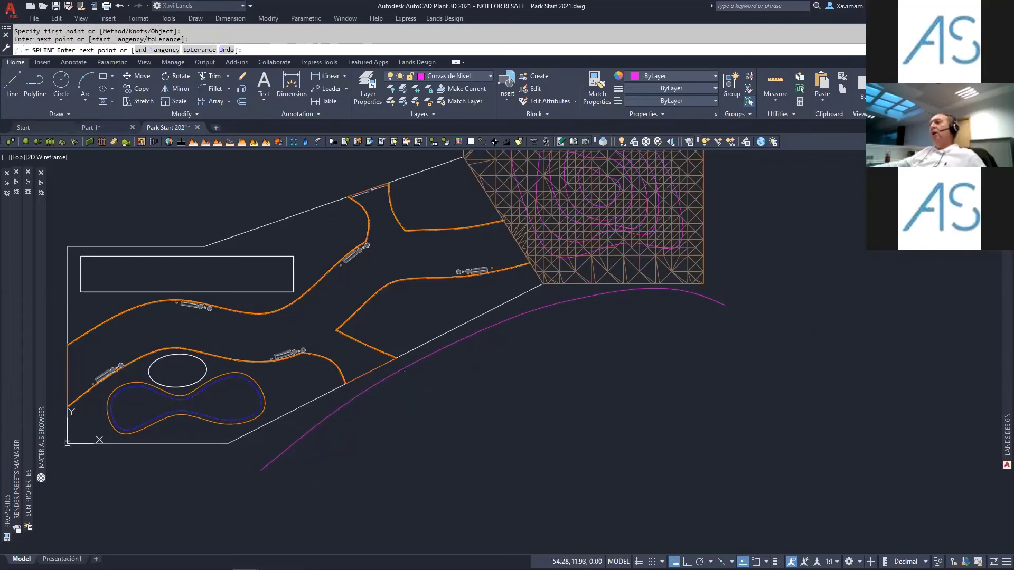
click(592, 322)
click(725, 326)
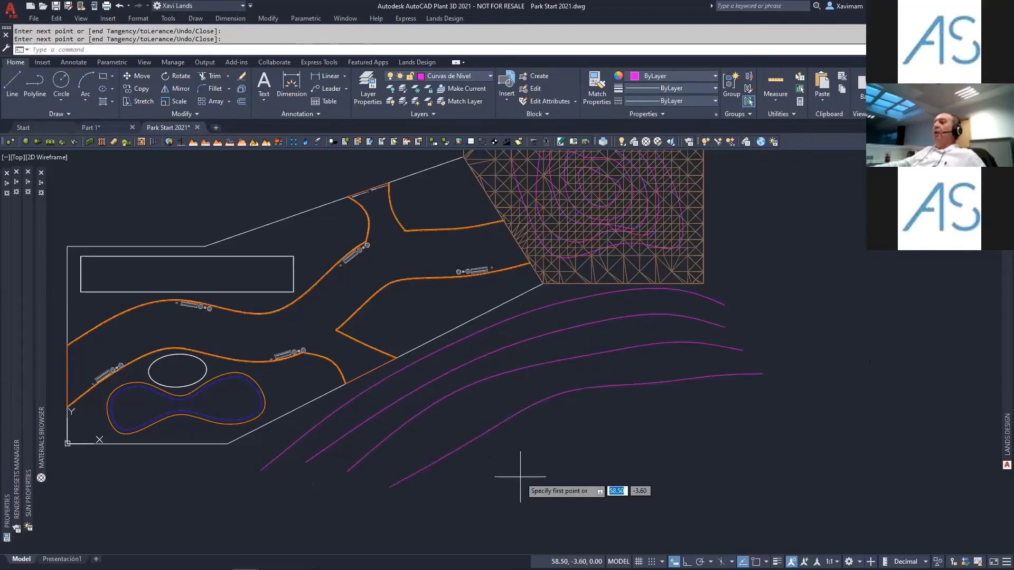
key(Return)
key(Return)
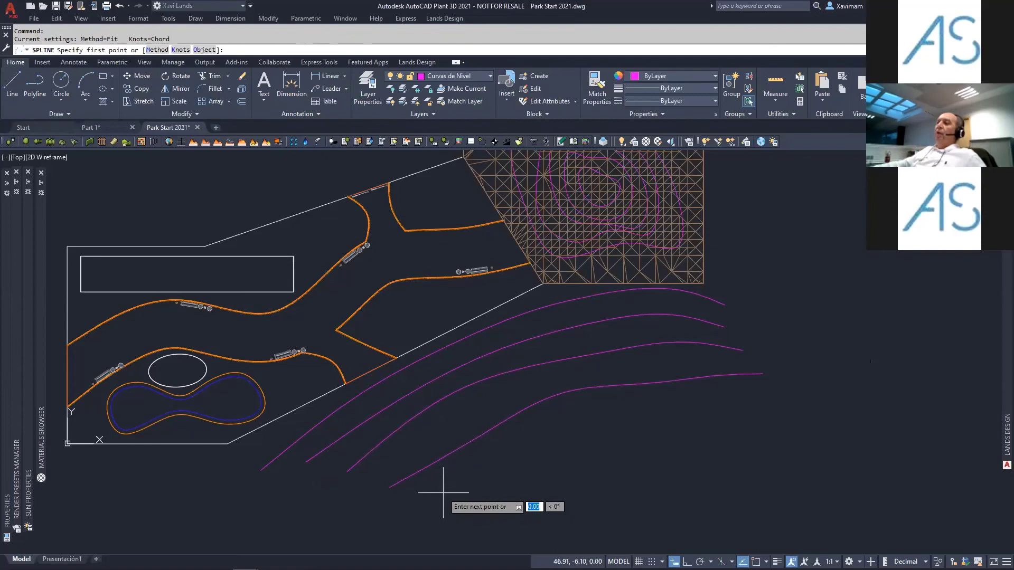
click(443, 492)
click(525, 441)
click(679, 402)
click(799, 400)
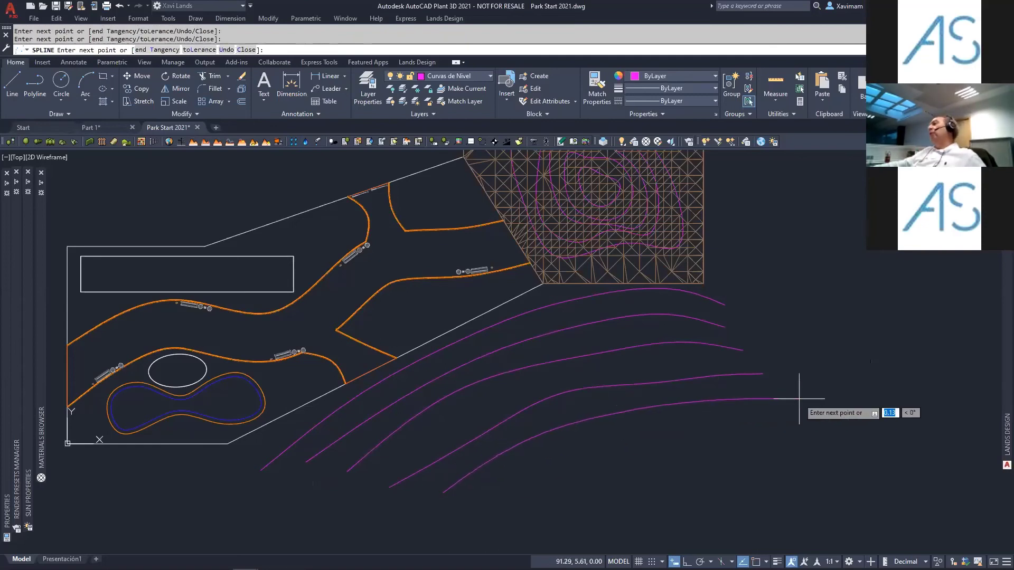
key(Return)
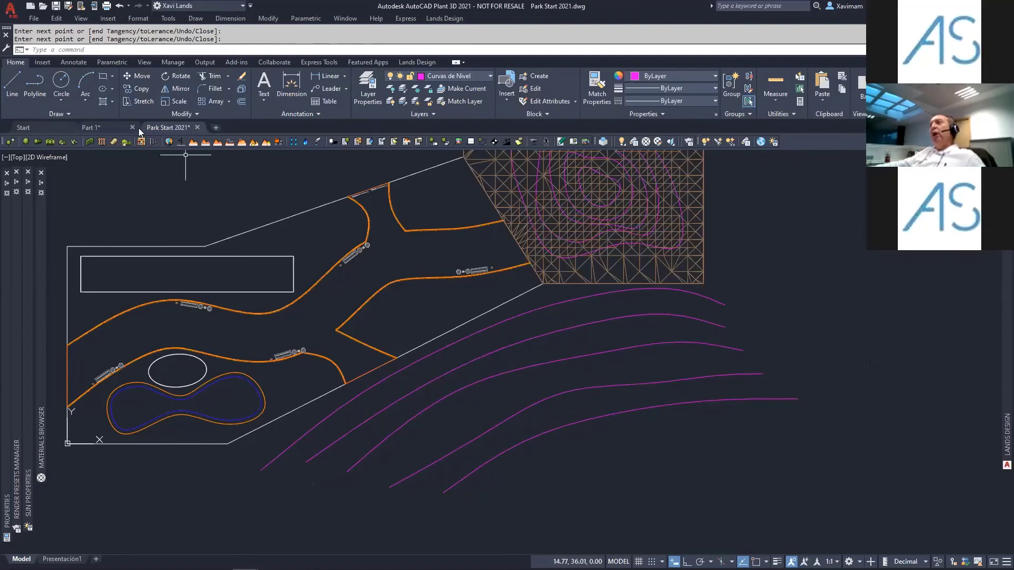
- Draw a closed polyline boundary around the contours, snapped along the park's diagonal edge and the terrain's lower edge, with a vertical side about 20 units long
click(35, 85)
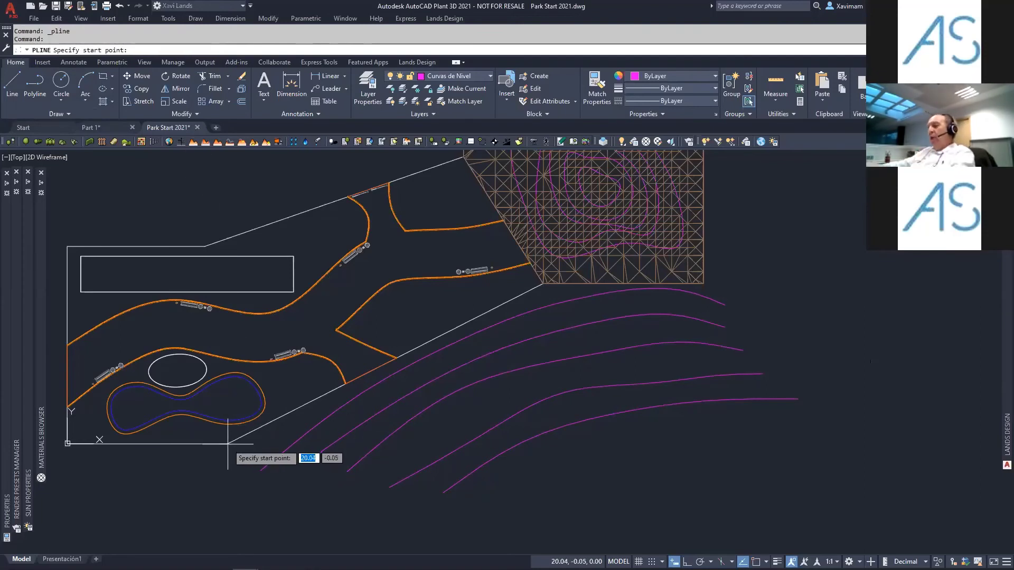
key(F3)
click(227, 445)
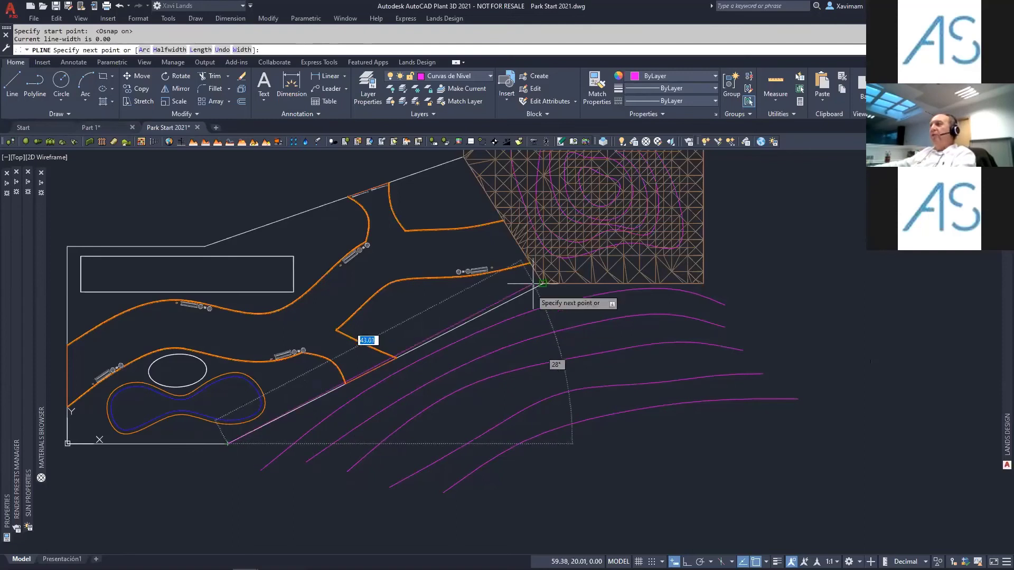
click(544, 284)
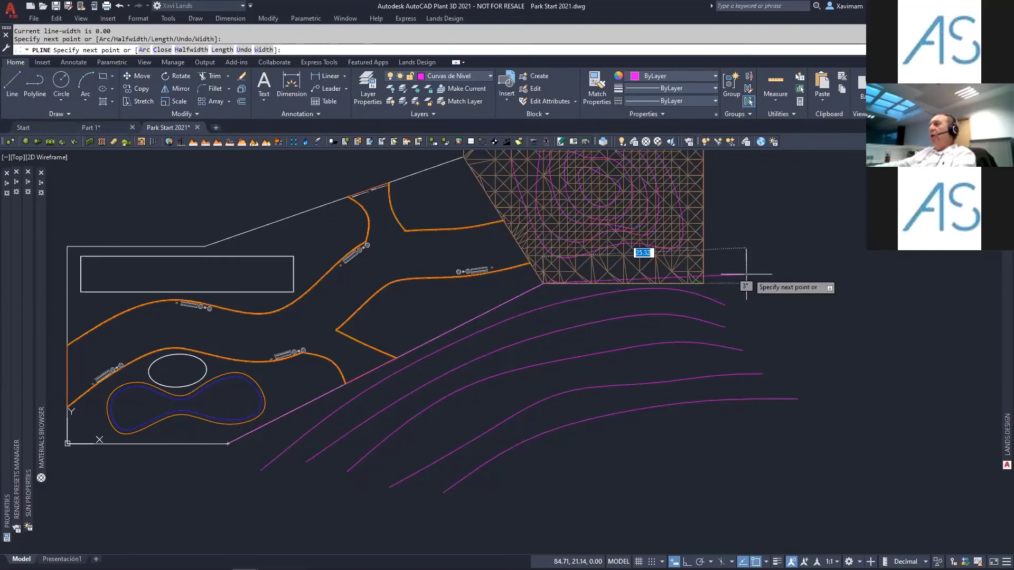
click(703, 283)
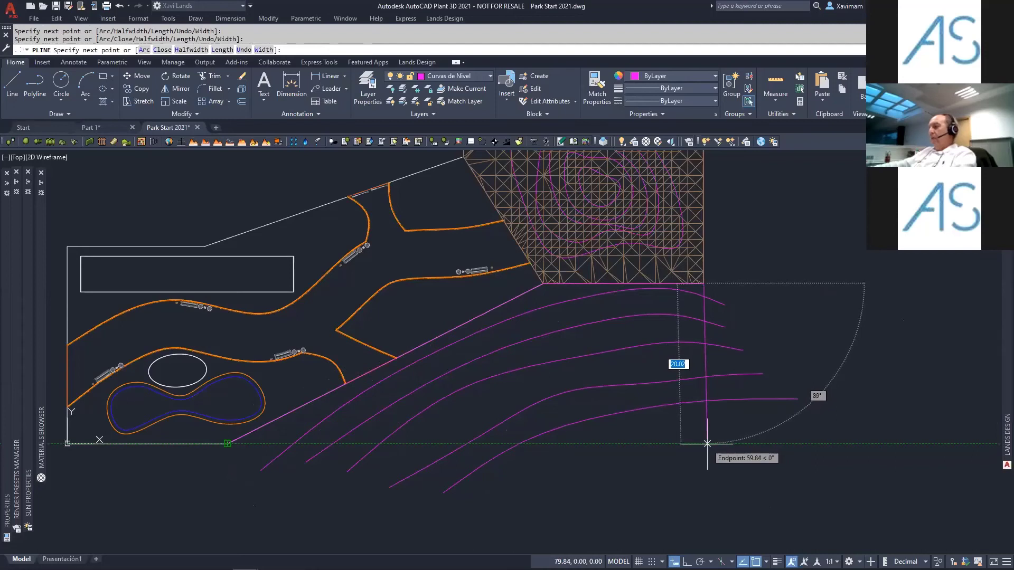
click(707, 443)
key(F8)
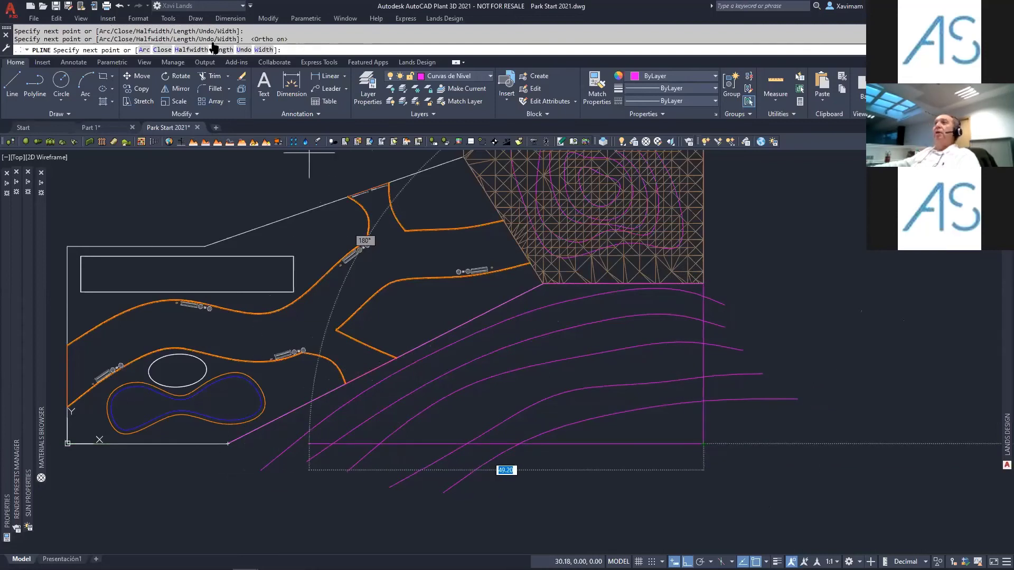
click(162, 49)
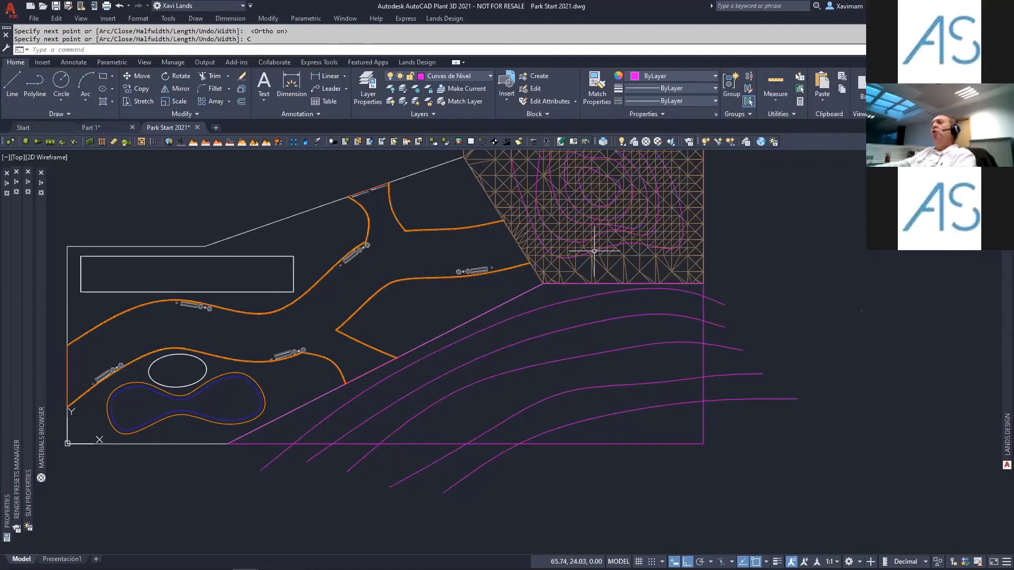
- Elevate the five new contour splines with Elevate Curves at a 1.00 increment, using a line crossing them from the park side outward
click(445, 19)
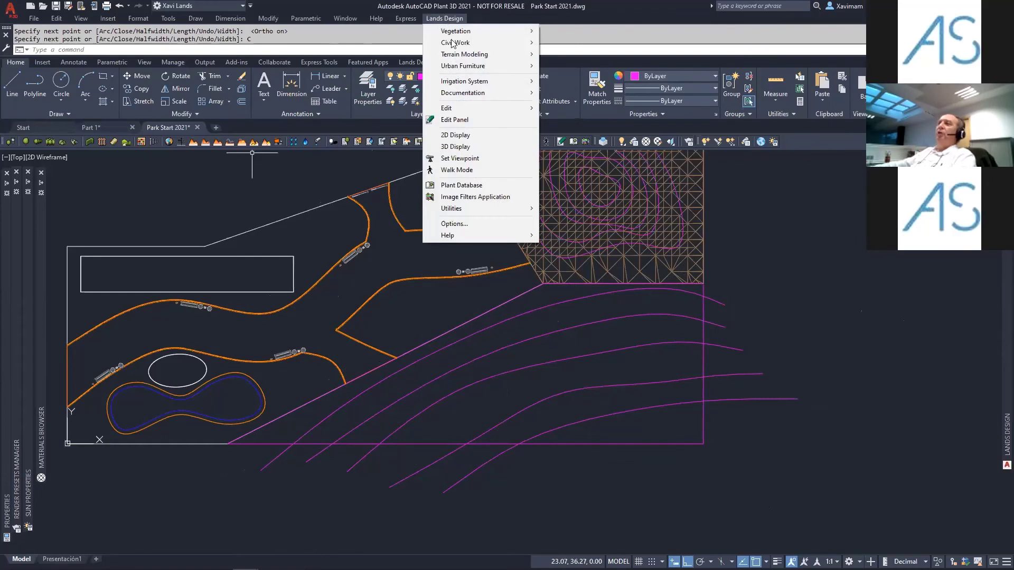
mouse_move(478, 55)
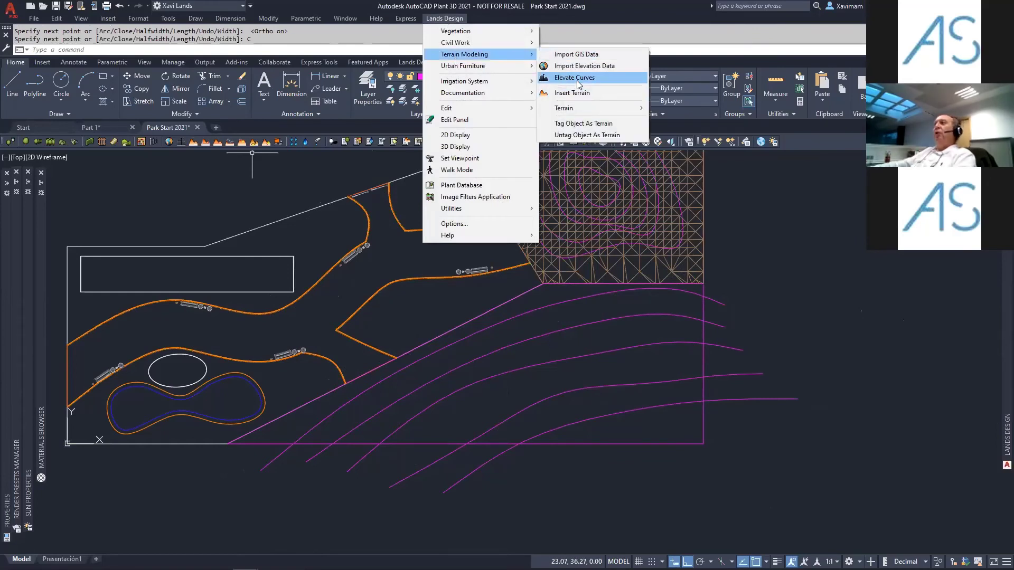
click(577, 81)
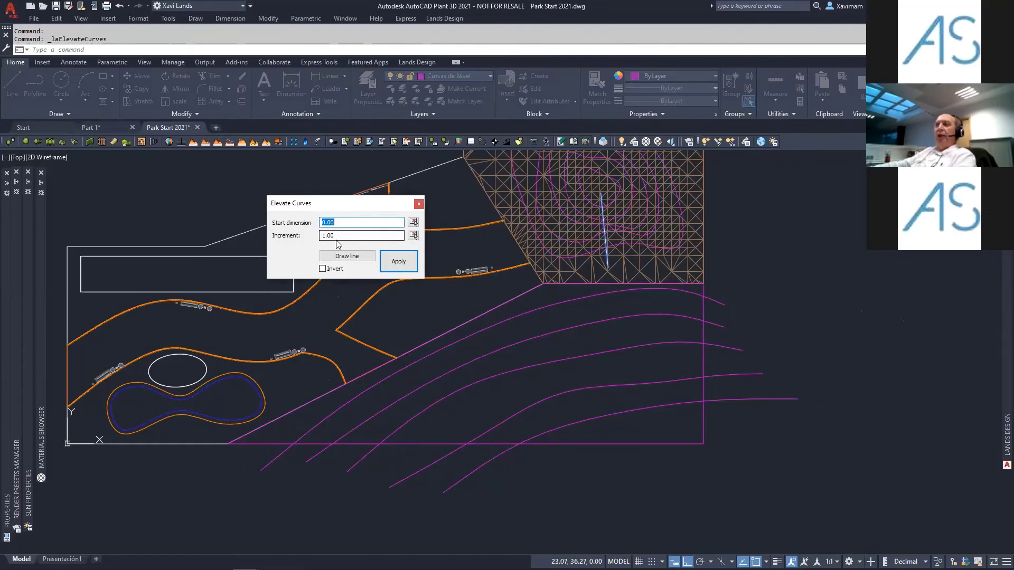
click(350, 257)
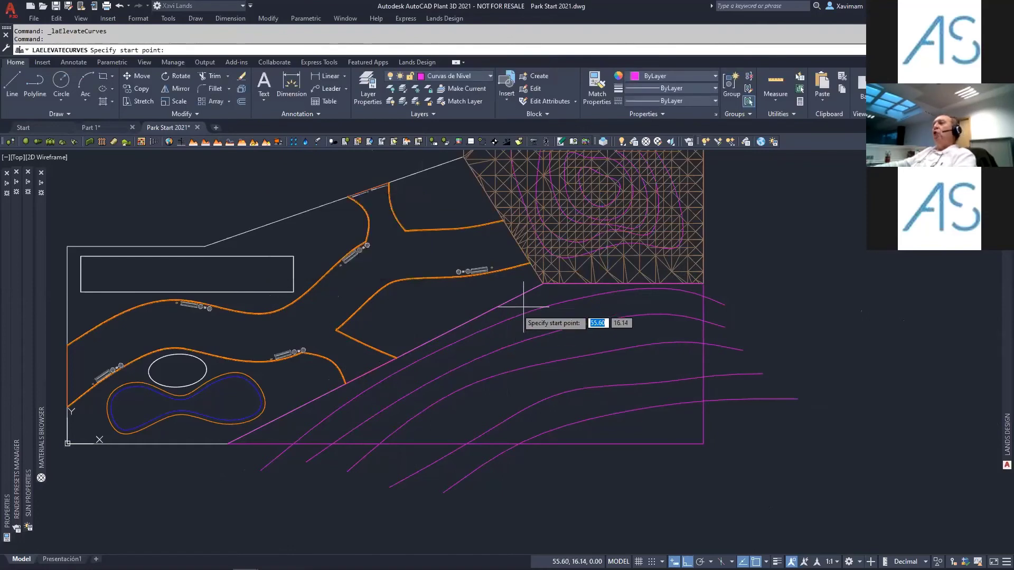
key(F3)
click(542, 299)
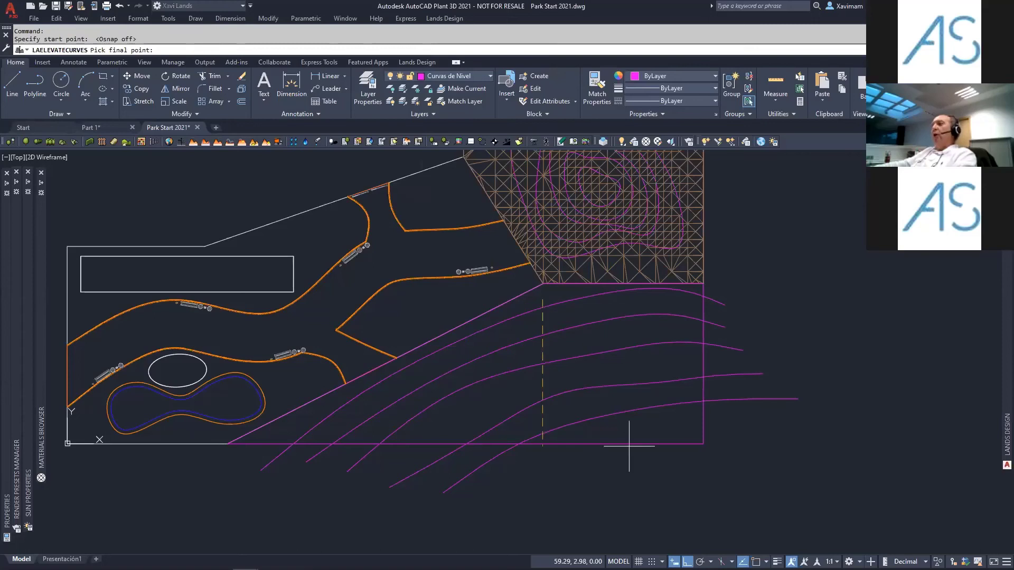
key(F8)
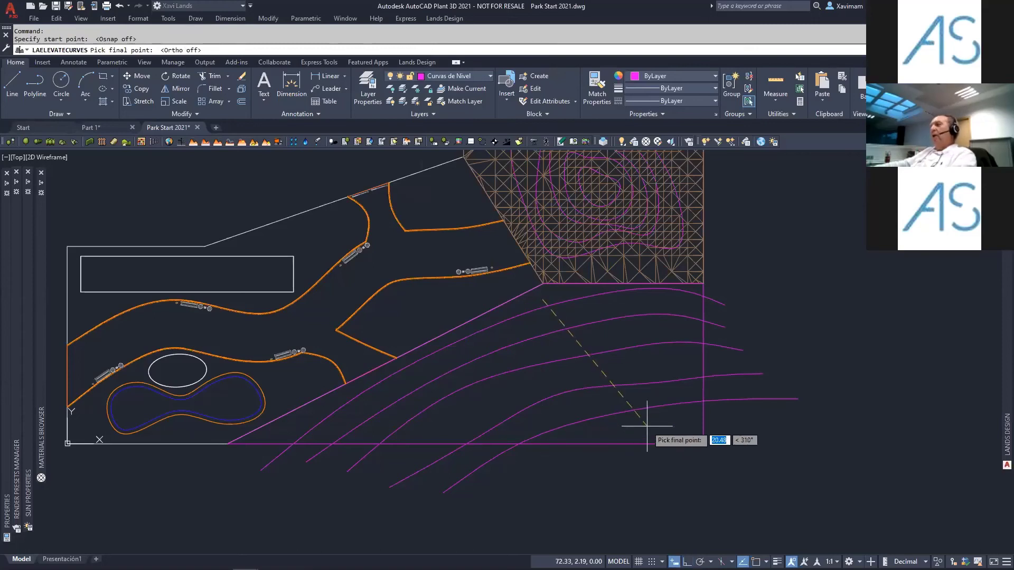
click(647, 425)
click(399, 261)
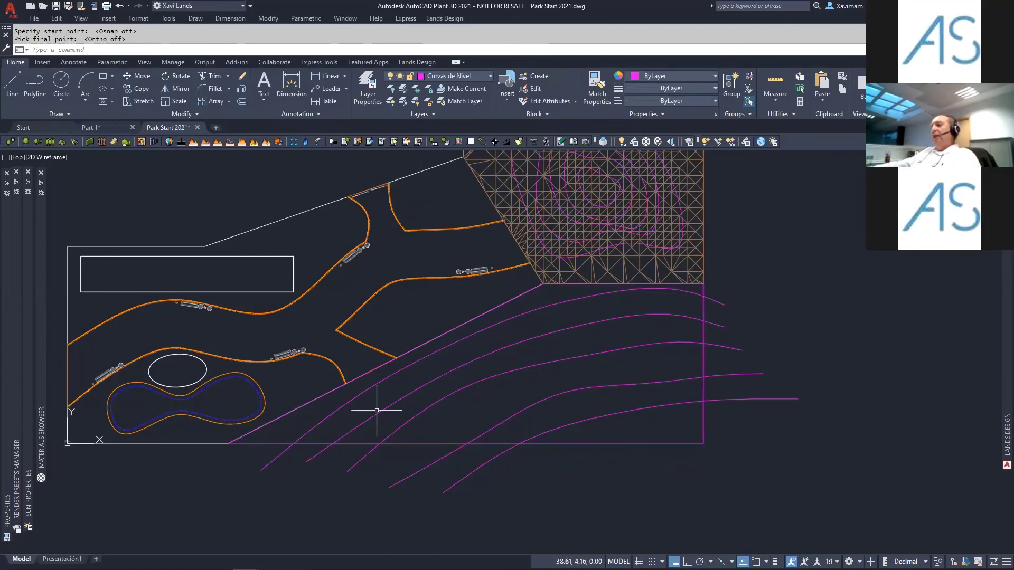
shift+middle_drag(442, 410, 524, 356)
shift+middle_drag(474, 280, 462, 281)
mouse_move(369, 337)
shift+middle_down()
mouse_move(444, 302)
mouse_move(443, 253)
shift+middle_up()
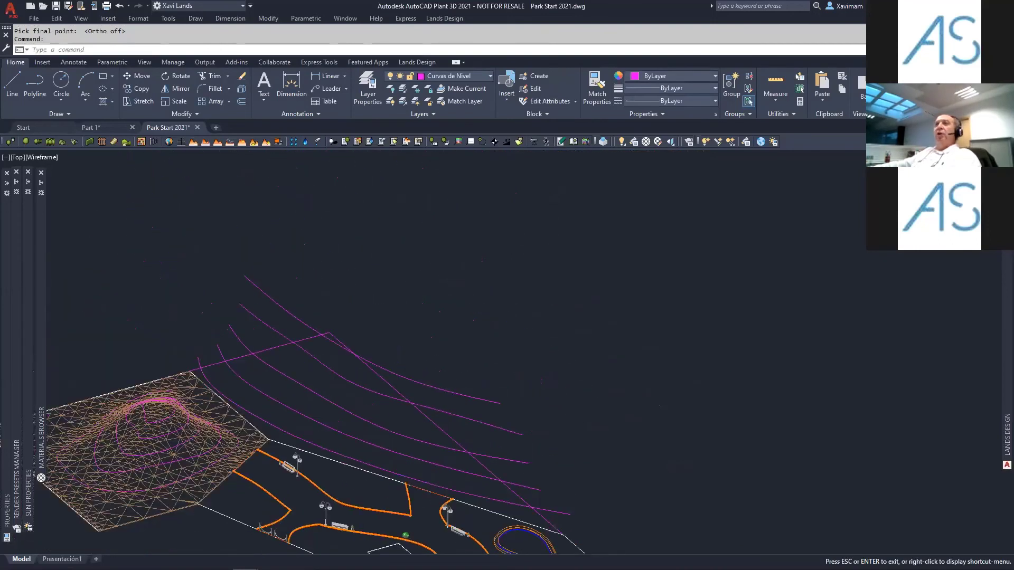
- In Top view, insert a terrain from the five elevated contour splines, with X and Y cell sizes of 1
click(42, 160)
click(66, 184)
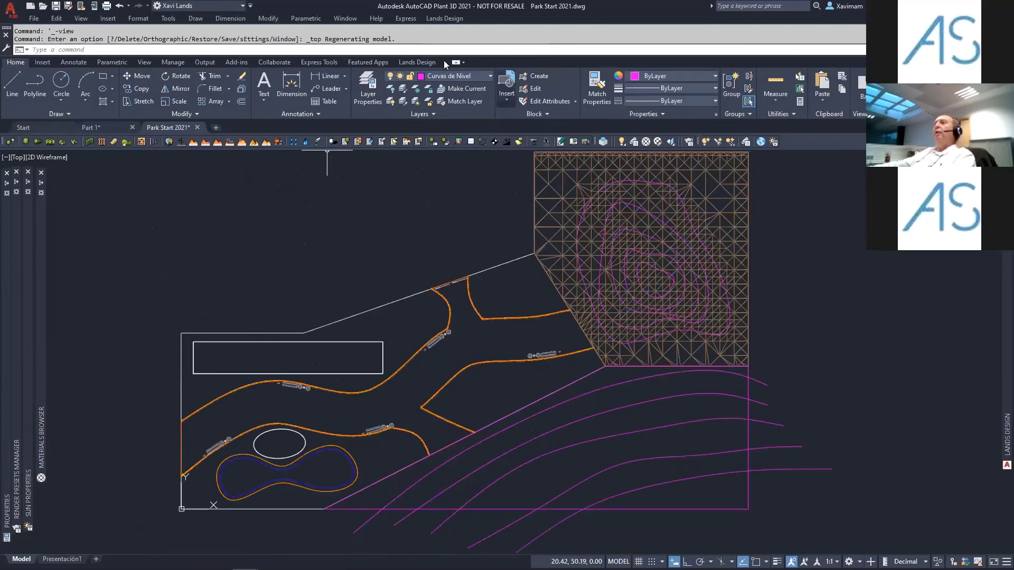
click(415, 62)
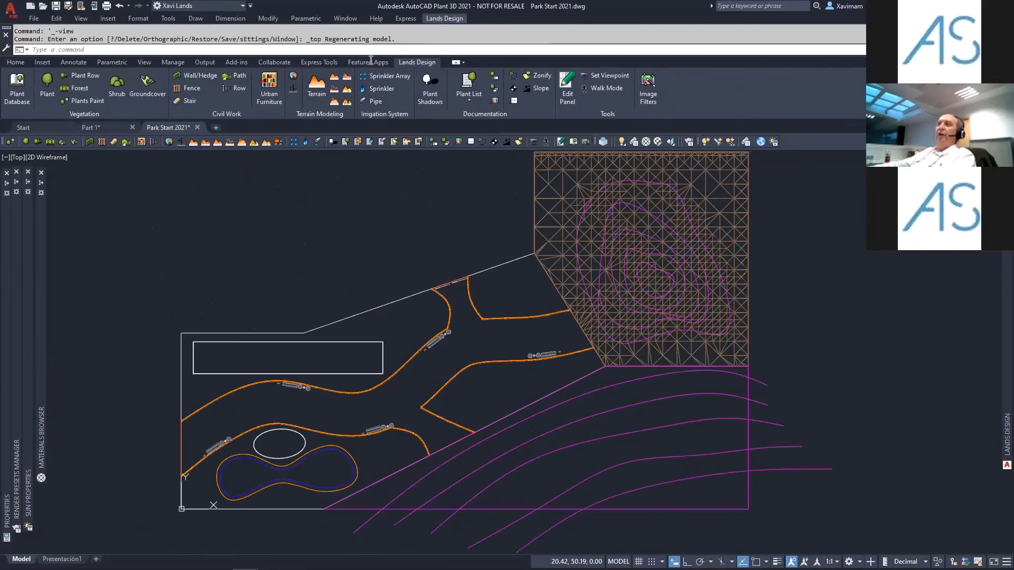
click(316, 85)
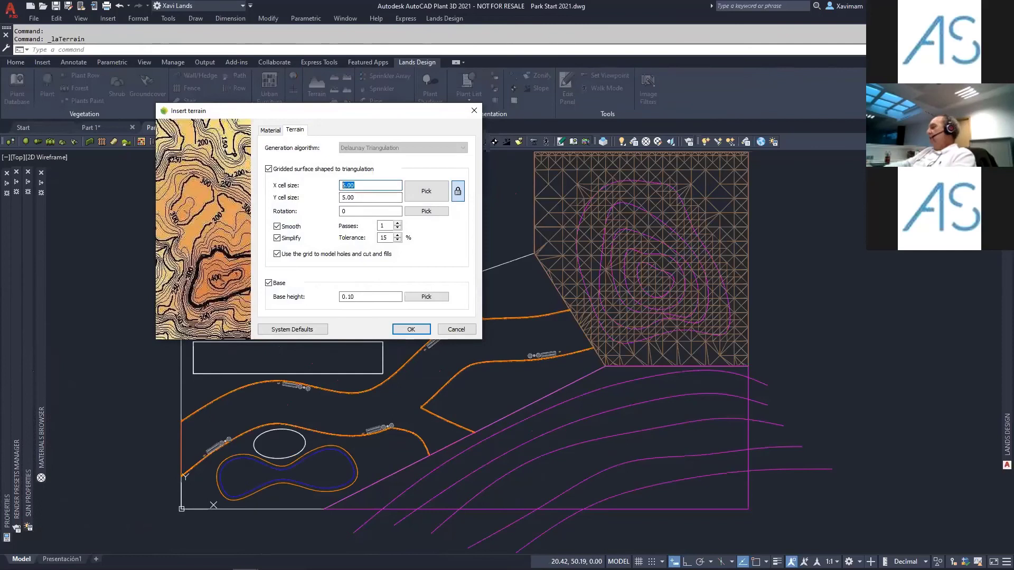
text(1)
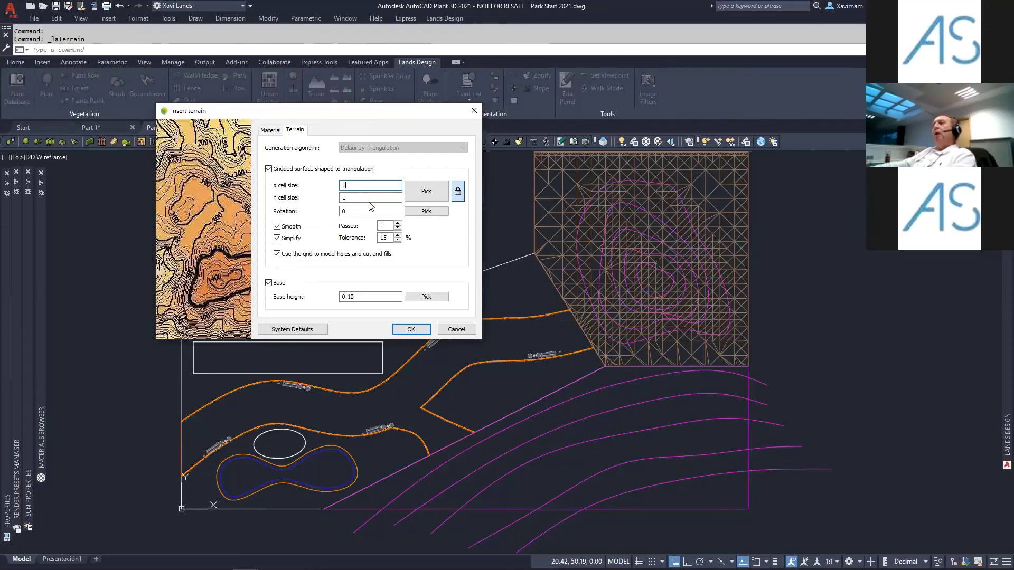
click(411, 330)
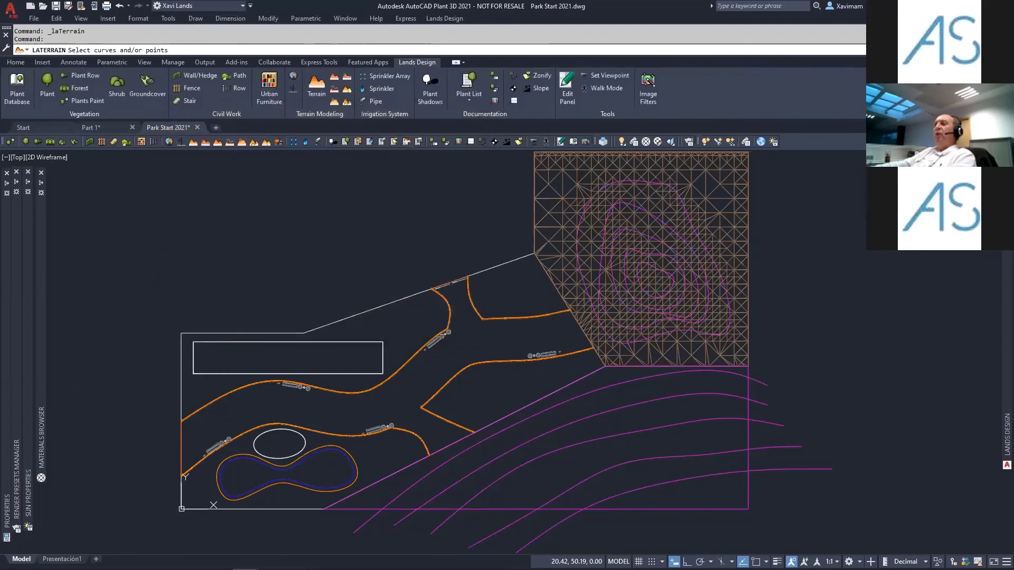
click(615, 375)
click(594, 515)
key(Return)
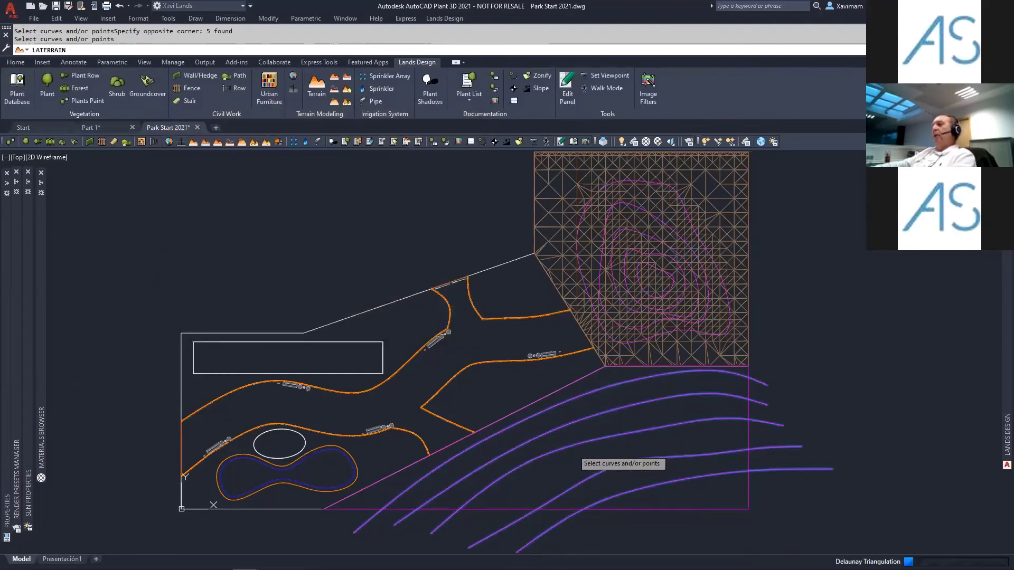
key(Return)
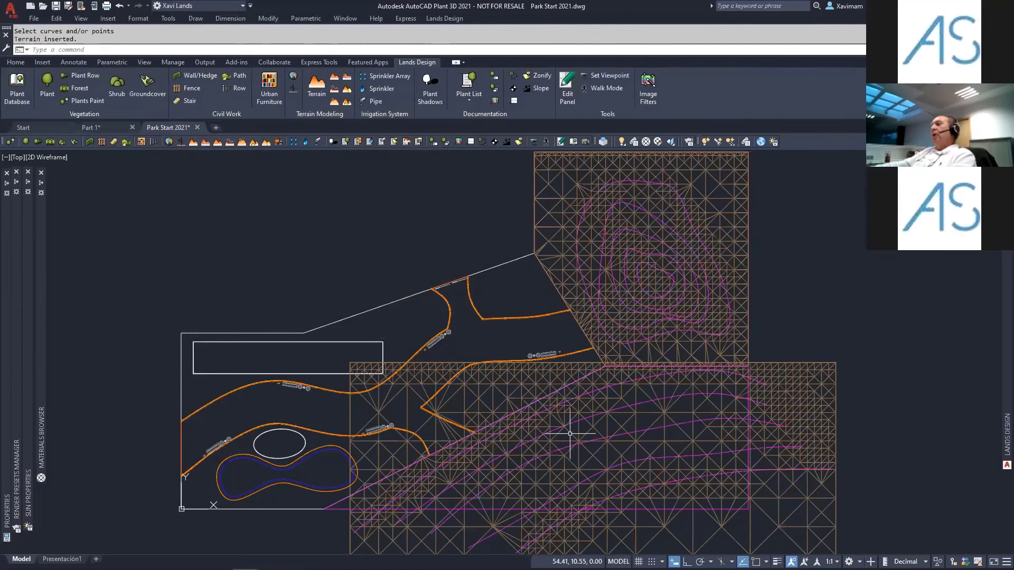
- Limit the new terrain to the closed polyline drawn around its contours by picking it as the terrain boundary
middle_drag(663, 410, 587, 258)
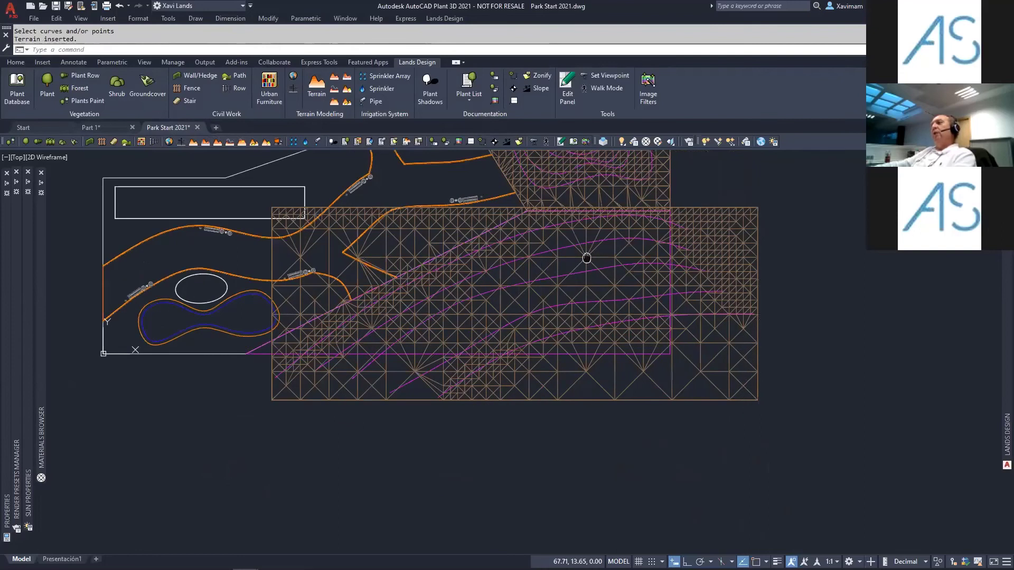
click(671, 375)
right_click(671, 375)
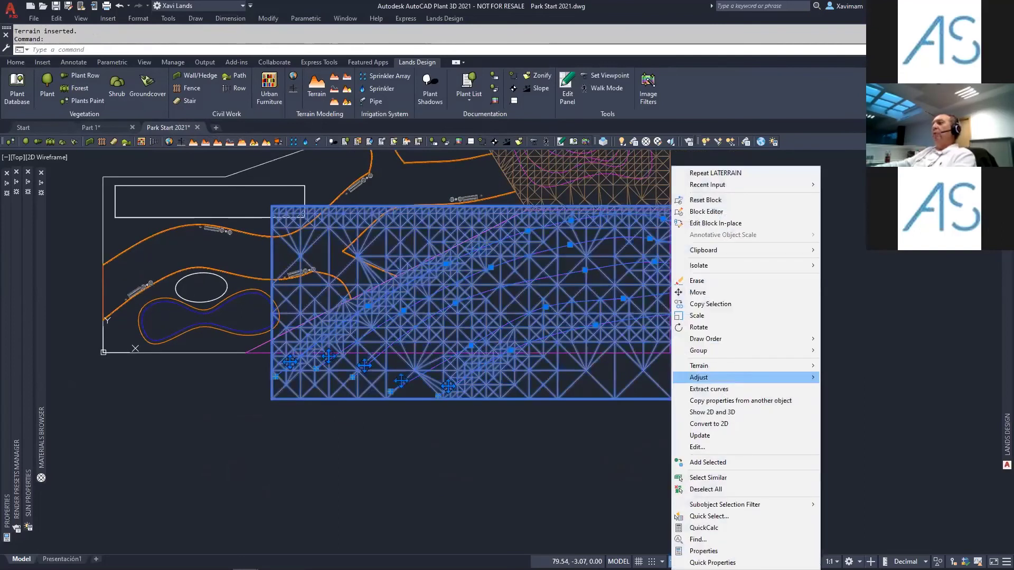
mouse_move(803, 377)
click(851, 363)
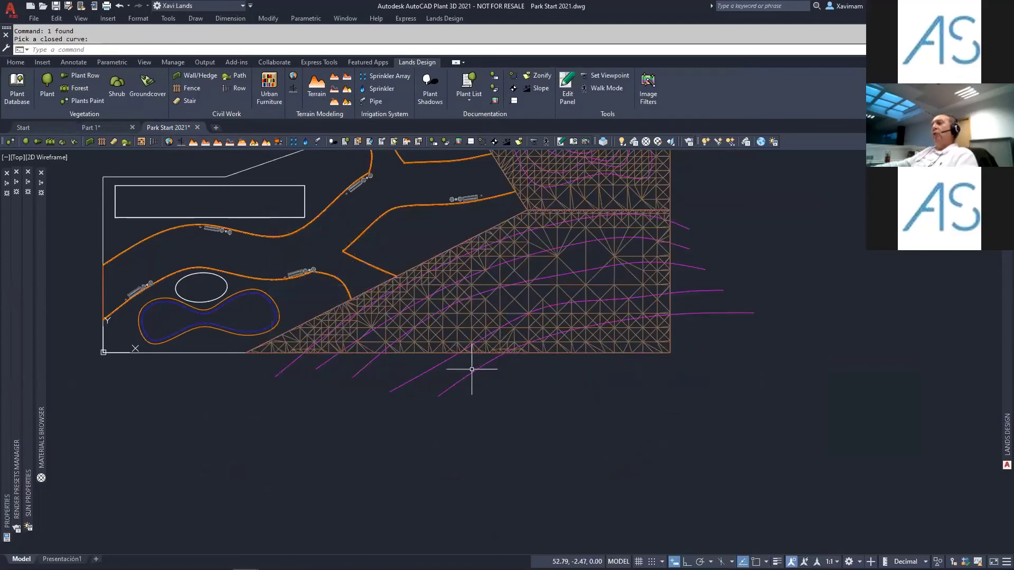
- Examine both terrains in 3D and review the terrain editing options offered for the hill terrain
mouse_move(405, 375)
shift+middle_down()
mouse_move(502, 410)
mouse_move(508, 334)
mouse_move(468, 308)
mouse_move(525, 296)
mouse_move(538, 282)
mouse_move(493, 264)
mouse_move(449, 266)
shift+middle_up()
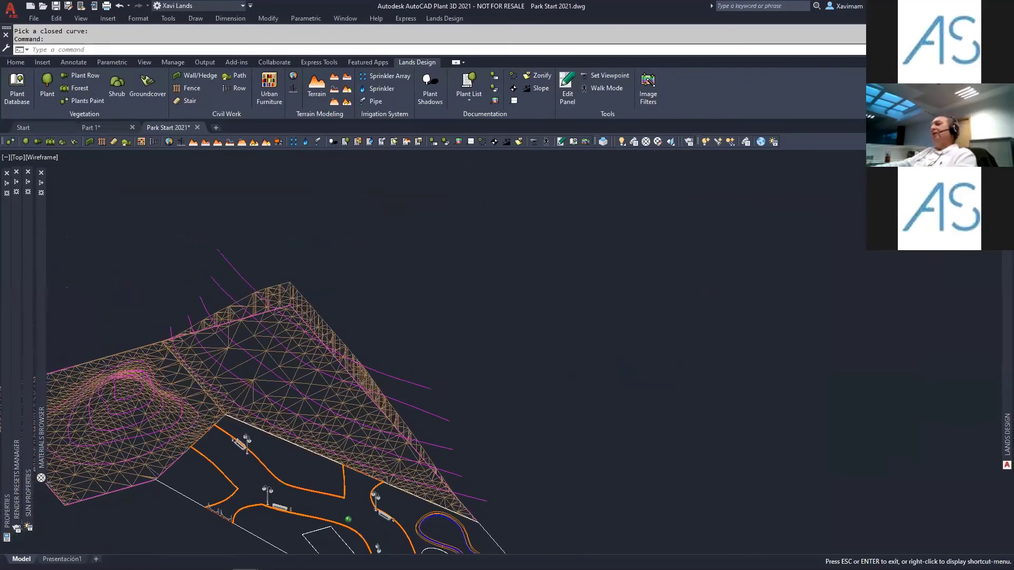
shift+drag(449, 266, 399, 272)
scroll(285, 435, up, 5)
scroll(286, 435, down, 3)
middle_drag(317, 469, 525, 357)
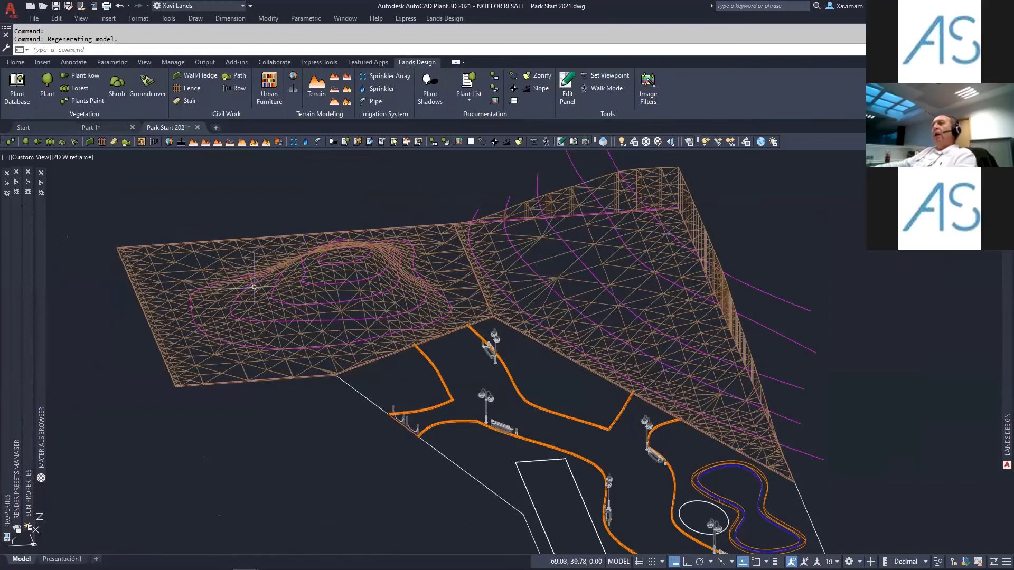
click(210, 255)
right_click(211, 255)
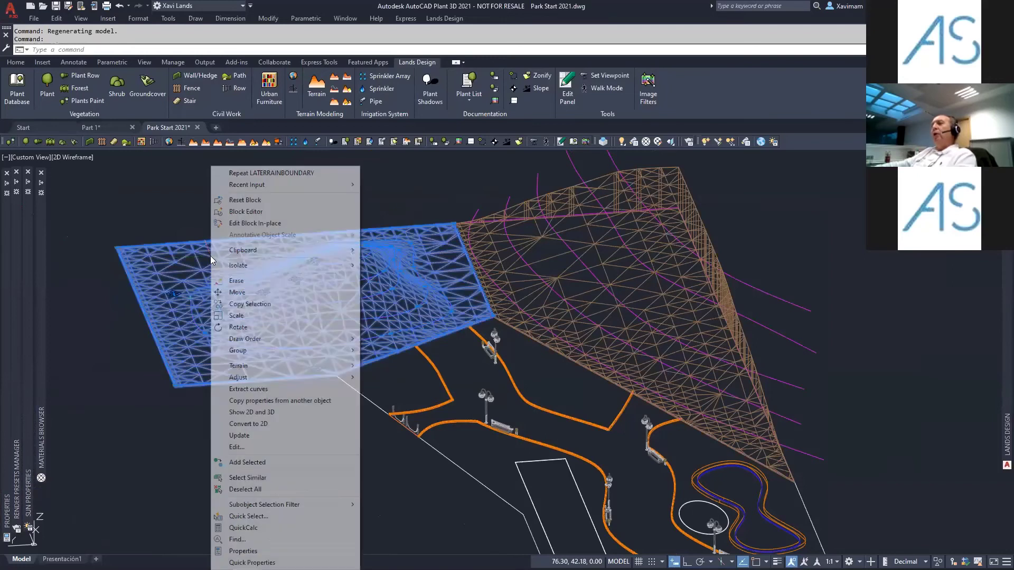
mouse_move(285, 367)
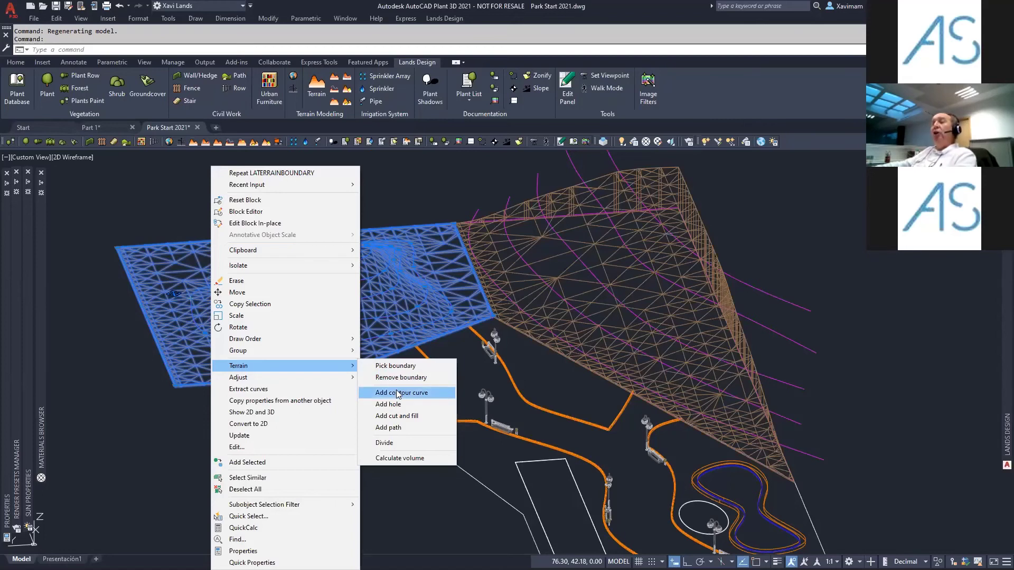
click(126, 397)
click(123, 400)
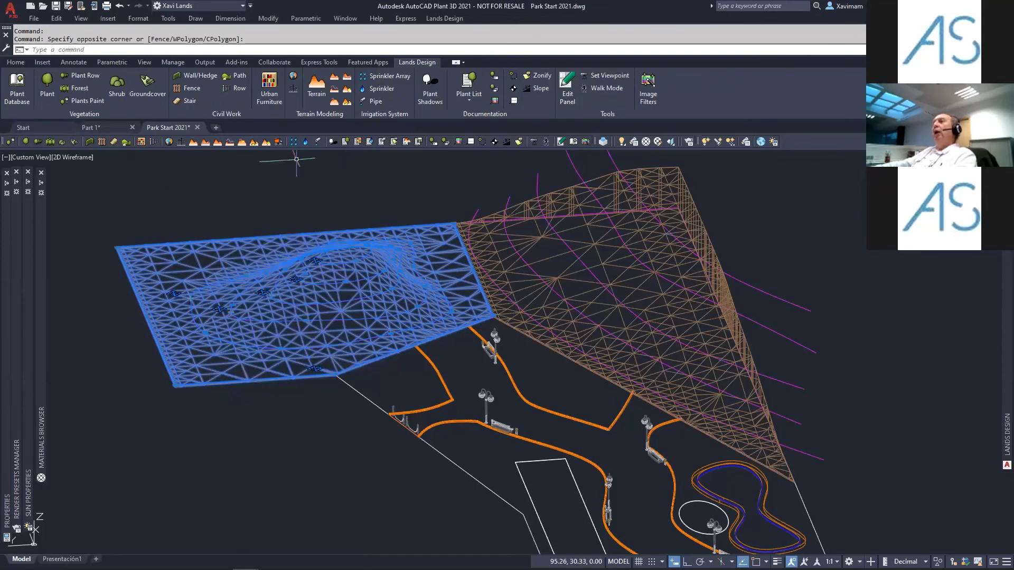
- In Top view, draw a four-point Fit Points spline between the hill's outer contour and the terrain's left edge, extending past both terrain borders
click(38, 159)
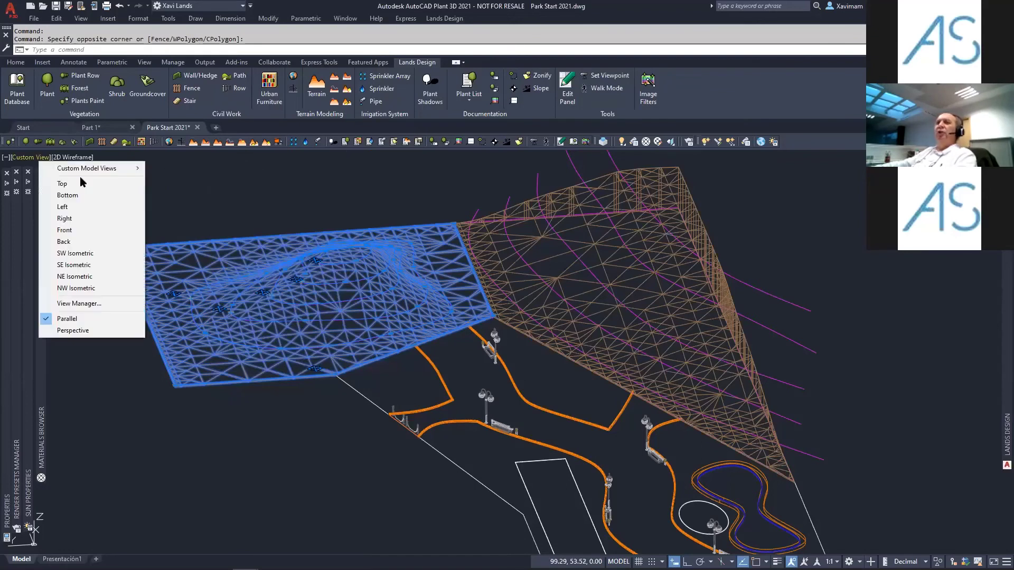
click(82, 183)
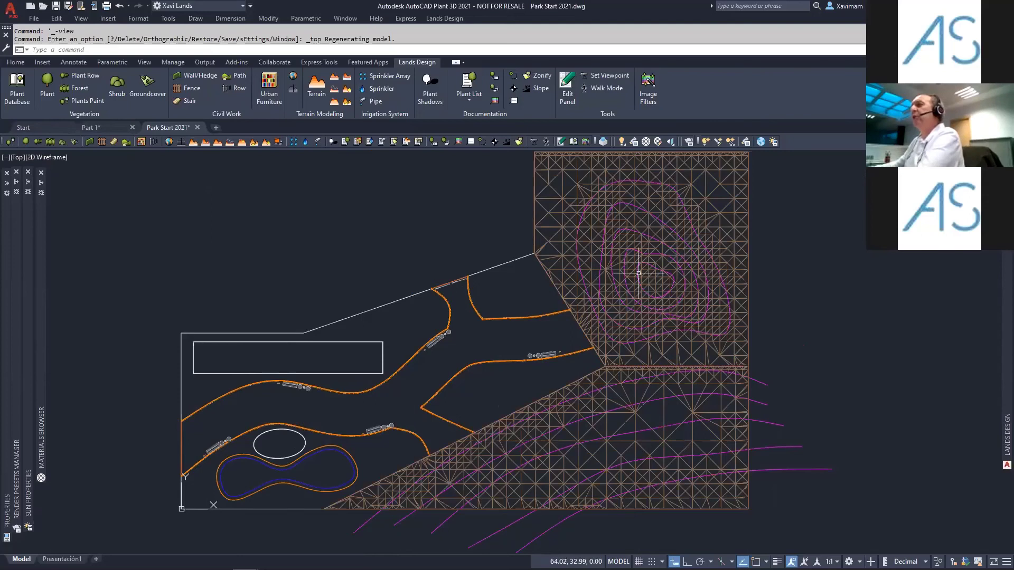
middle_drag(636, 275, 593, 309)
scroll(577, 294, up, 5)
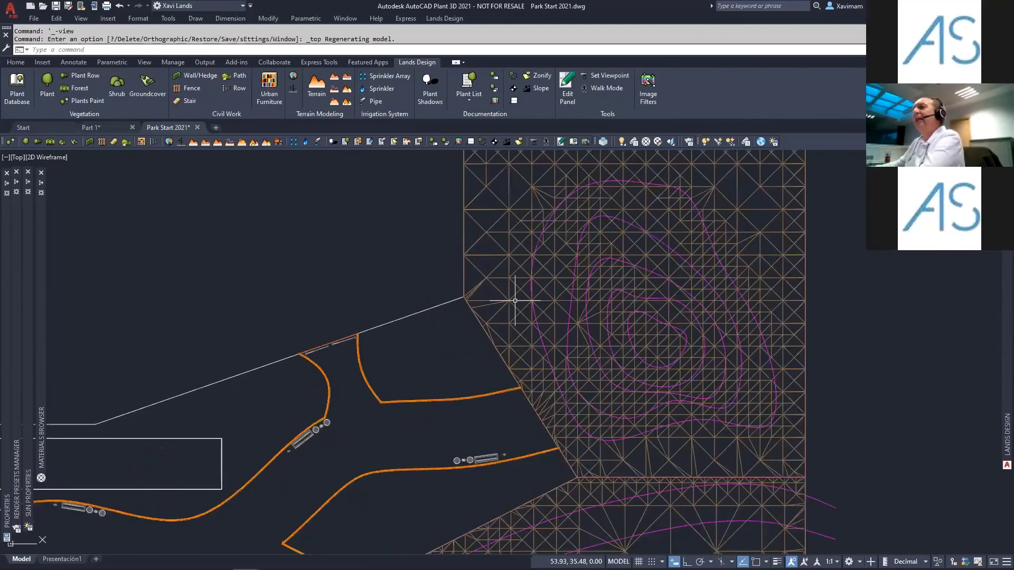
mouse_move(511, 305)
middle_down()
mouse_move(459, 361)
mouse_move(426, 363)
middle_up()
scroll(458, 358, down, 3)
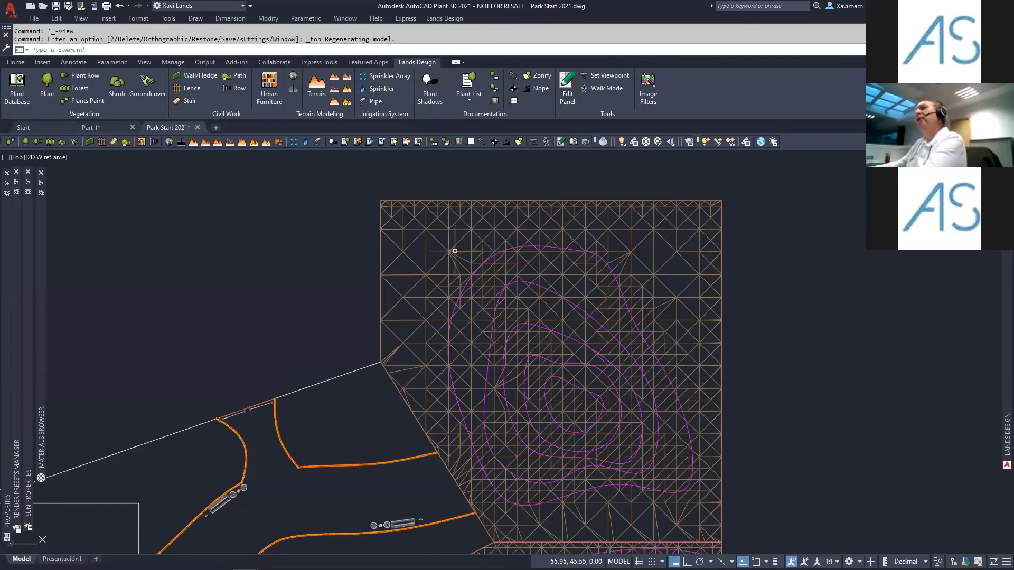
click(196, 19)
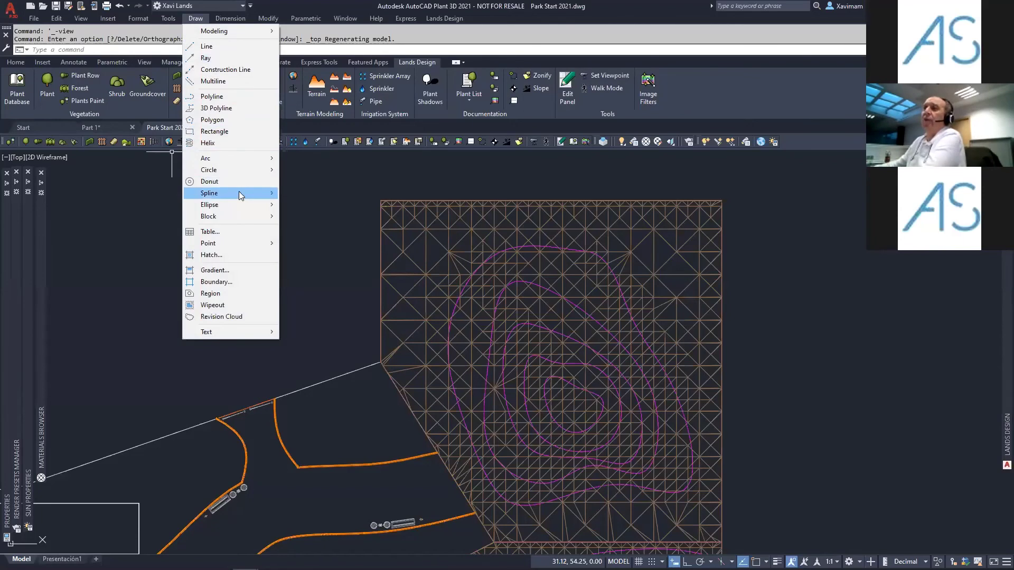
mouse_move(239, 192)
click(309, 194)
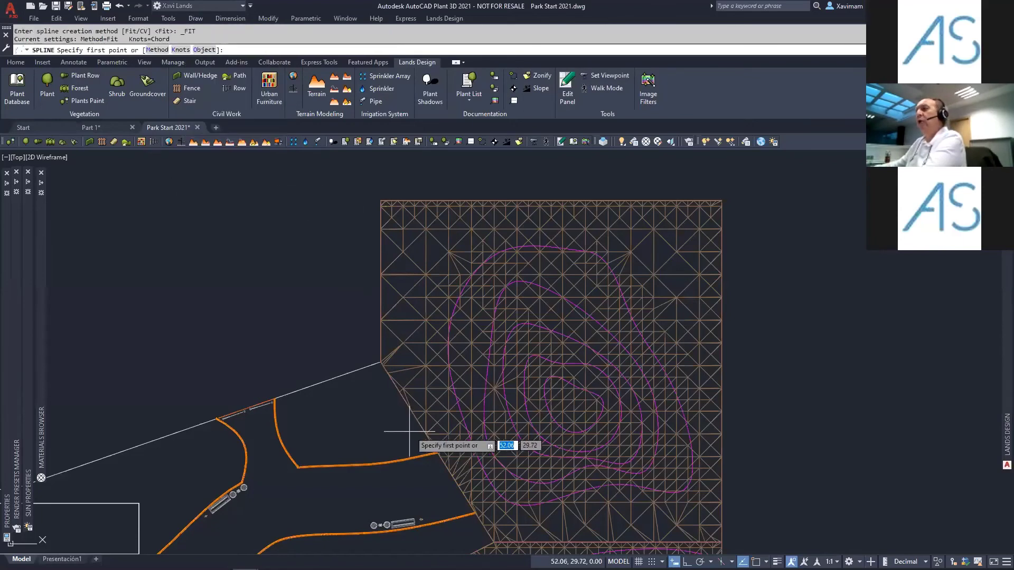
click(394, 418)
click(408, 340)
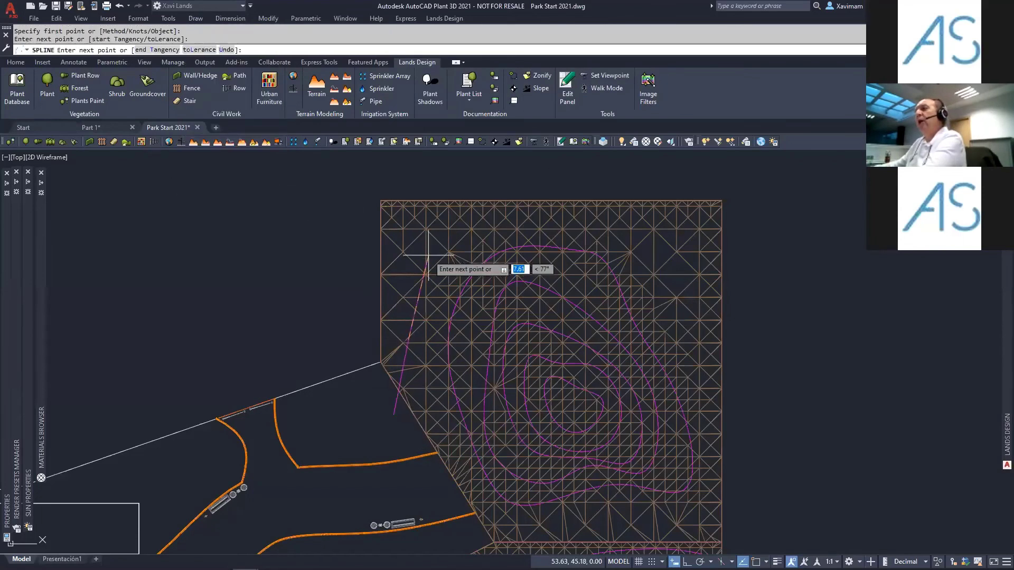
click(428, 256)
click(432, 179)
key(Return)
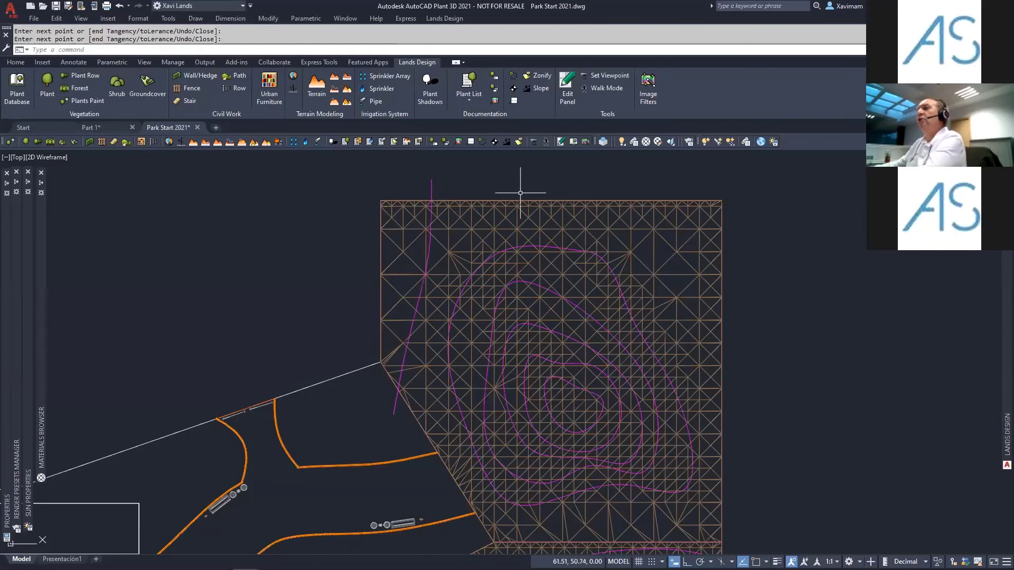
- Move the new spline 1 unit up along the Z axis with Ortho on
shift+middle_drag(469, 373, 650, 274)
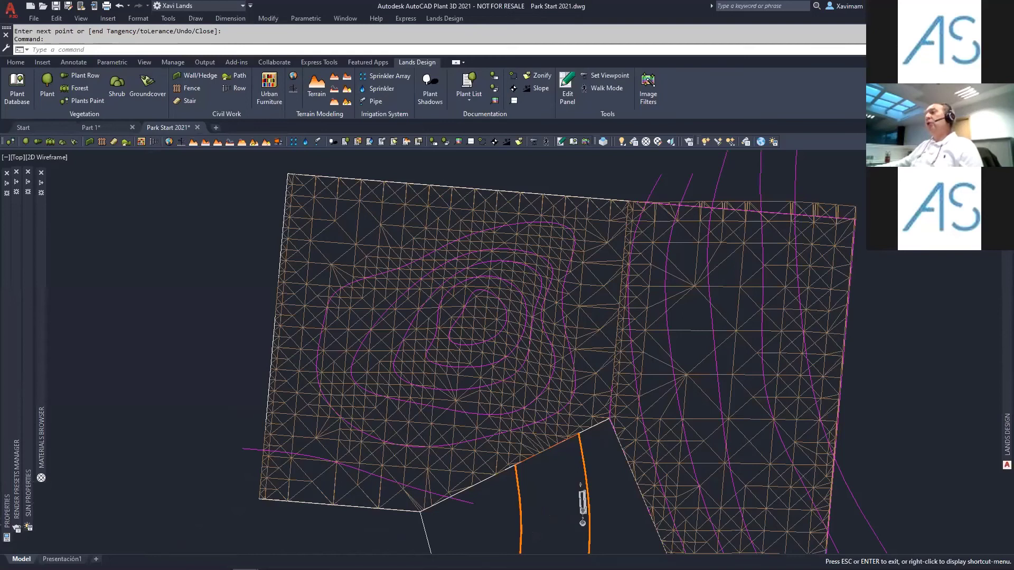
shift+middle_drag(581, 327, 608, 317)
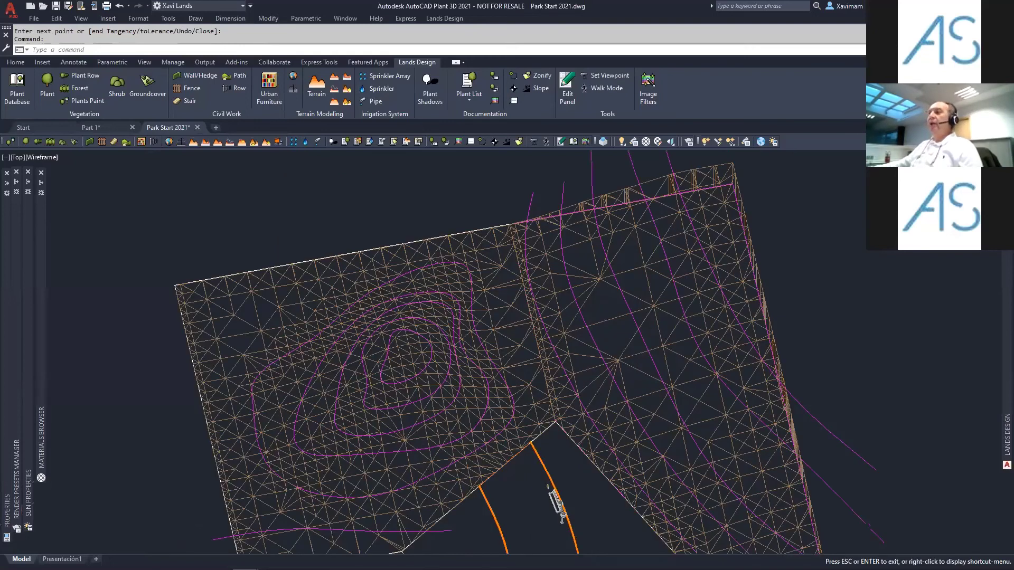
shift+middle_drag(275, 212, 267, 26)
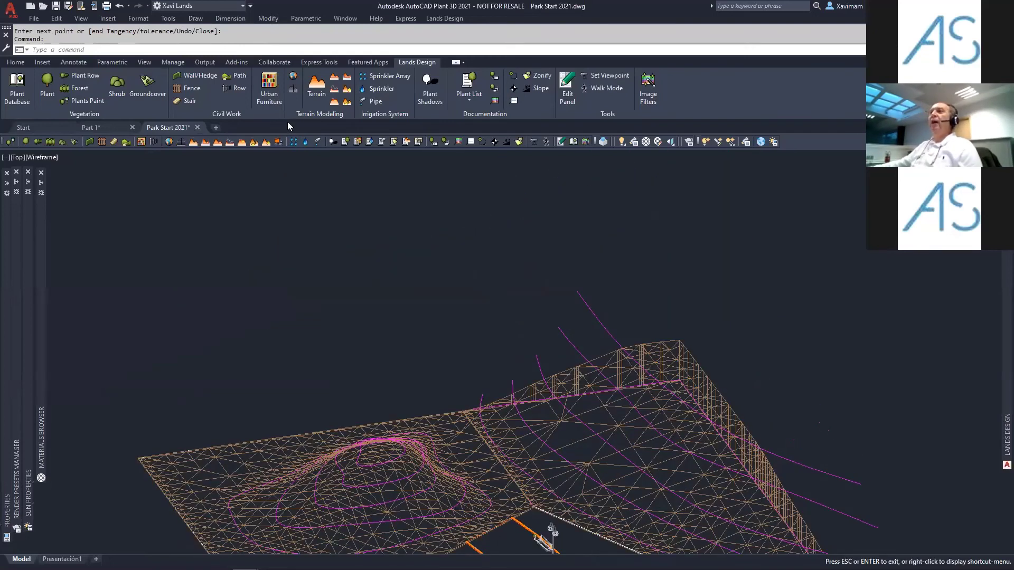
shift+middle_drag(289, 105, 289, 189)
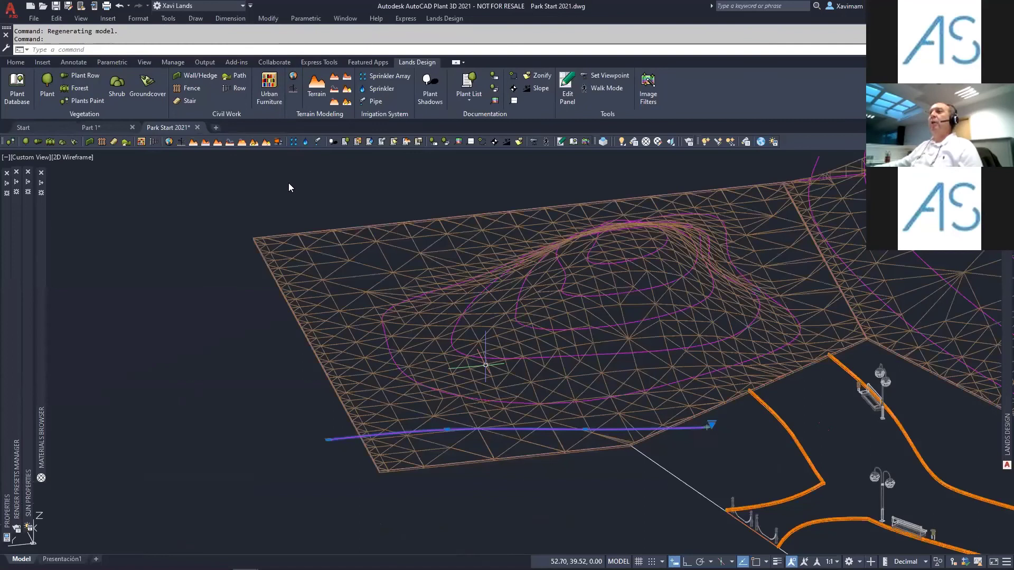
click(268, 18)
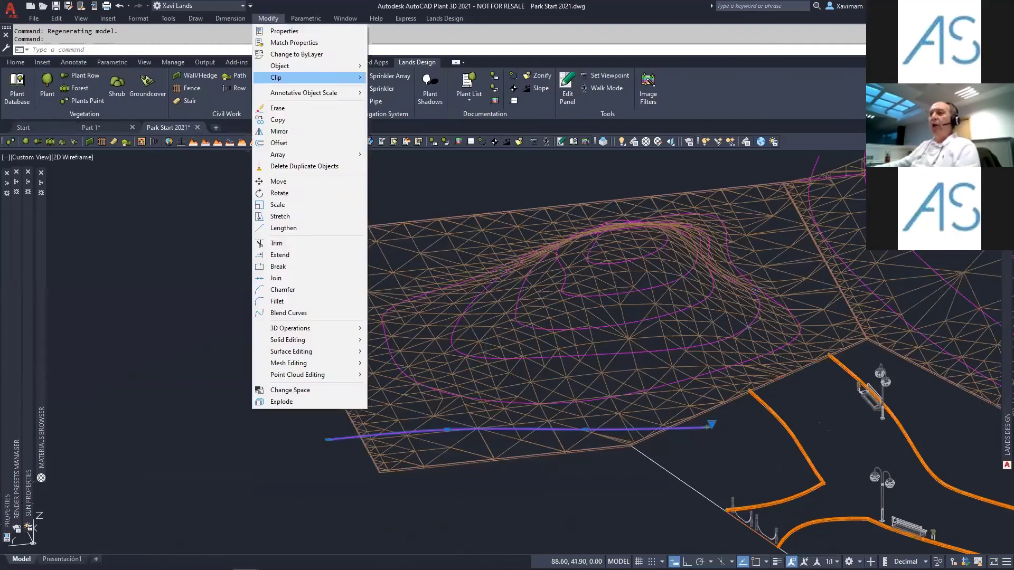
click(276, 179)
click(229, 511)
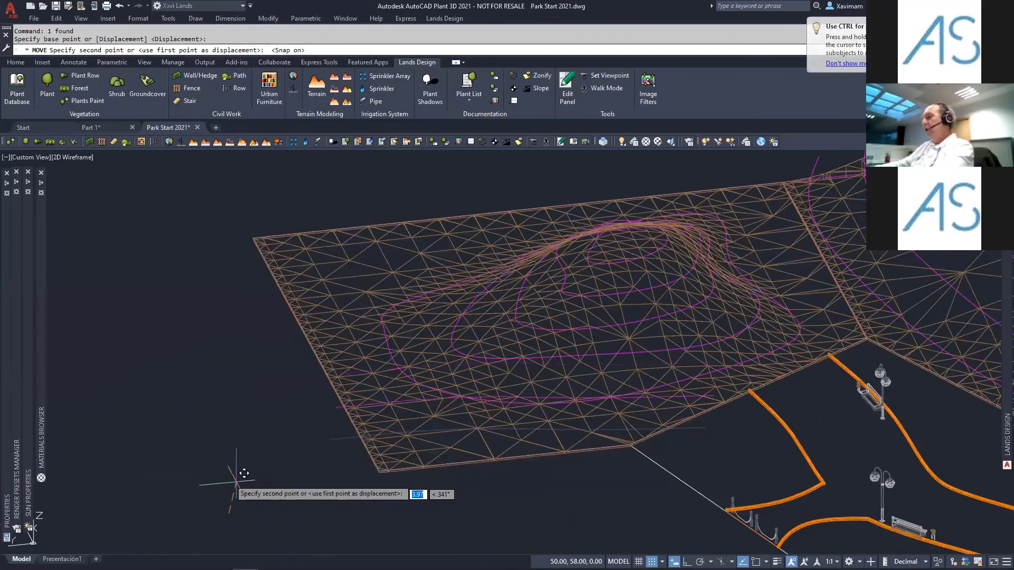
key(F9)
key(F9)
key(F8)
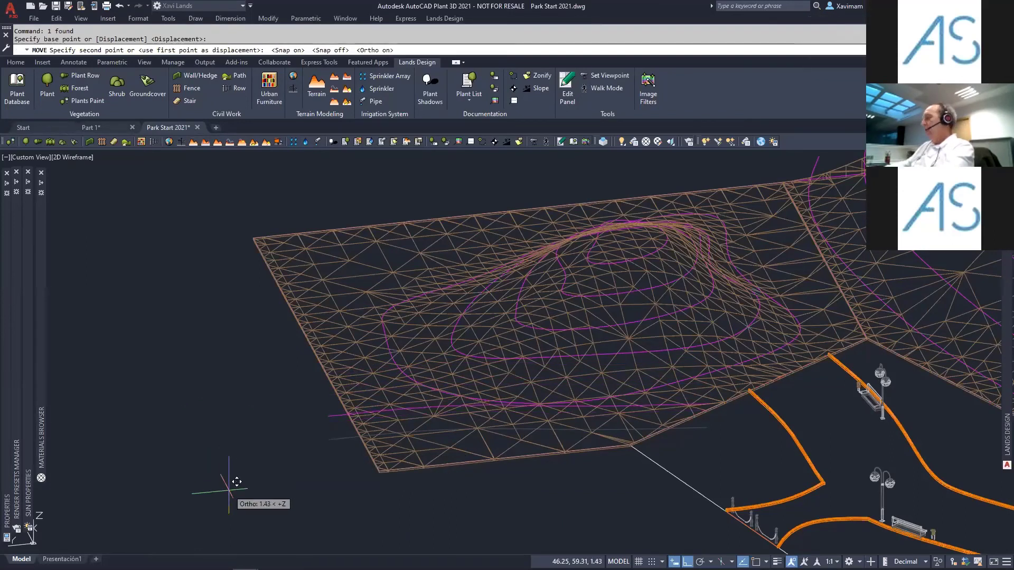
text(1)
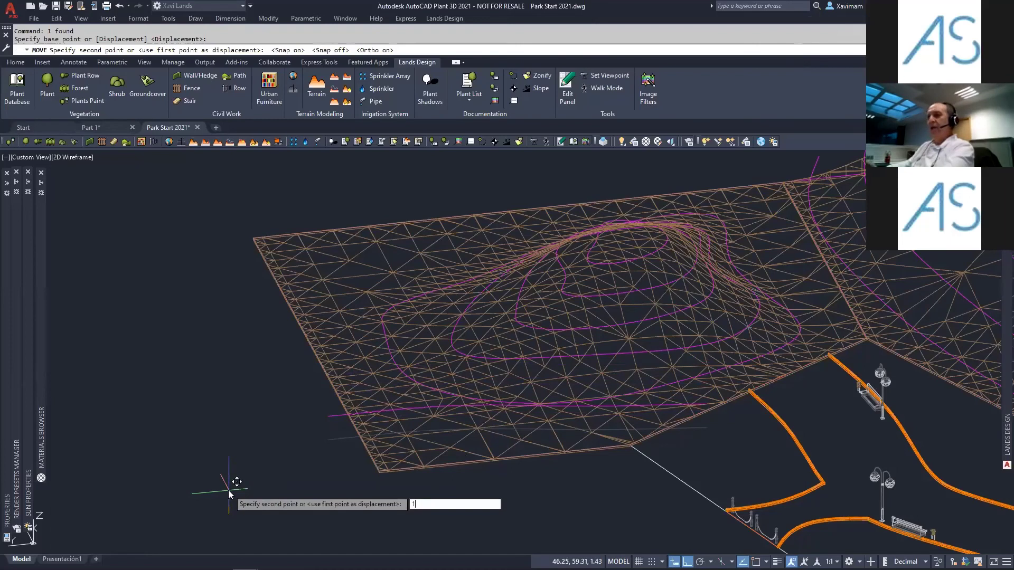
key(Return)
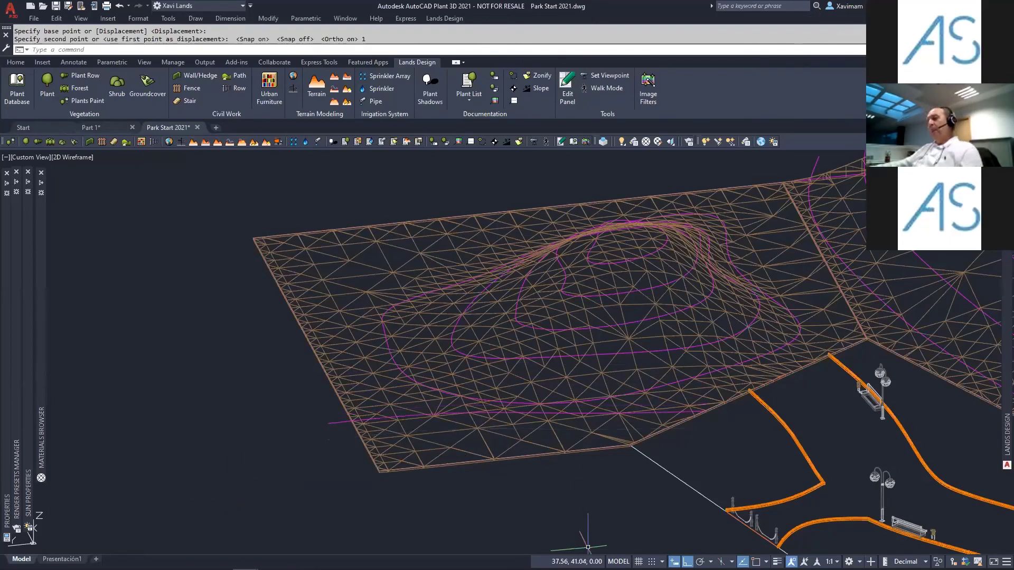
- Display the raised spline and the hill terrain in a 3D view with the Shaded visual style
shift+middle_drag(587, 548, 478, 412)
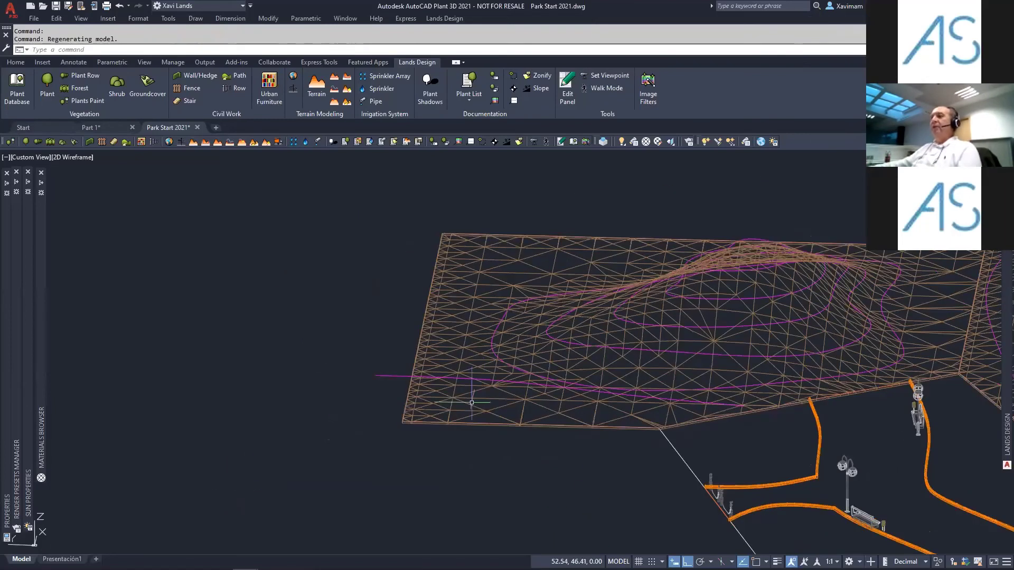
click(74, 157)
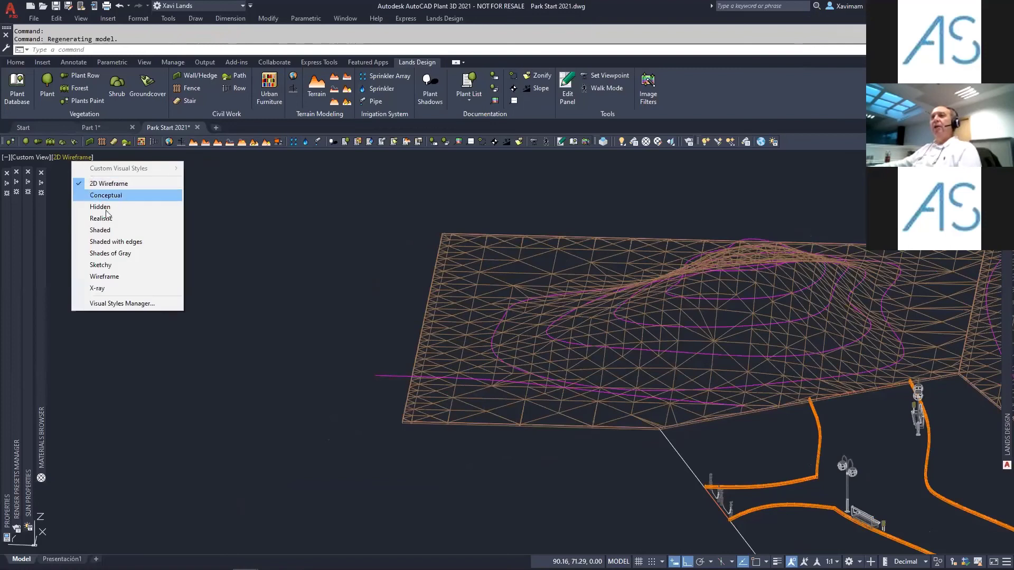
click(161, 230)
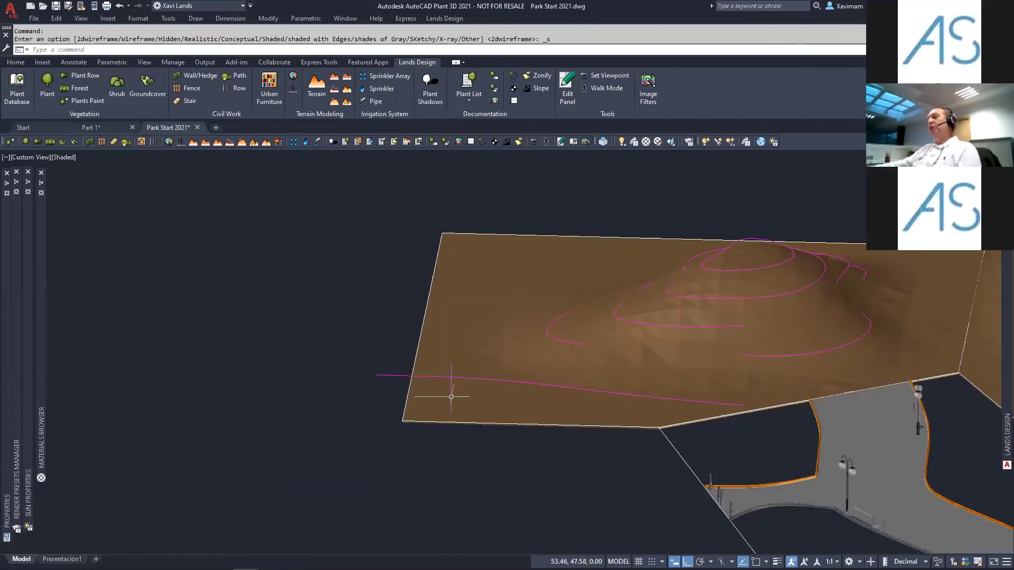
- Add the raised spline as a contour curve to the hill terrain
right_click(452, 400)
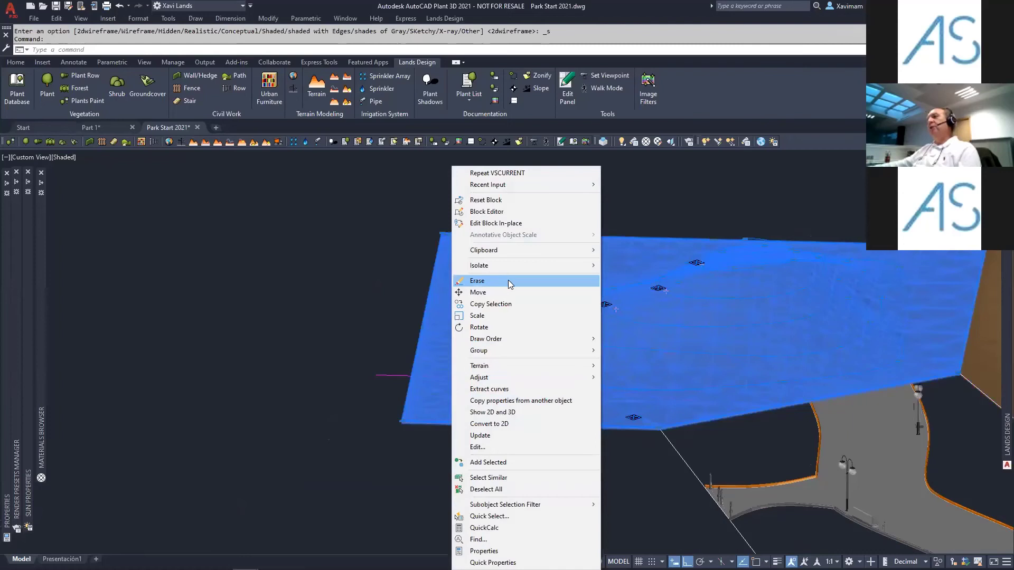
mouse_move(575, 365)
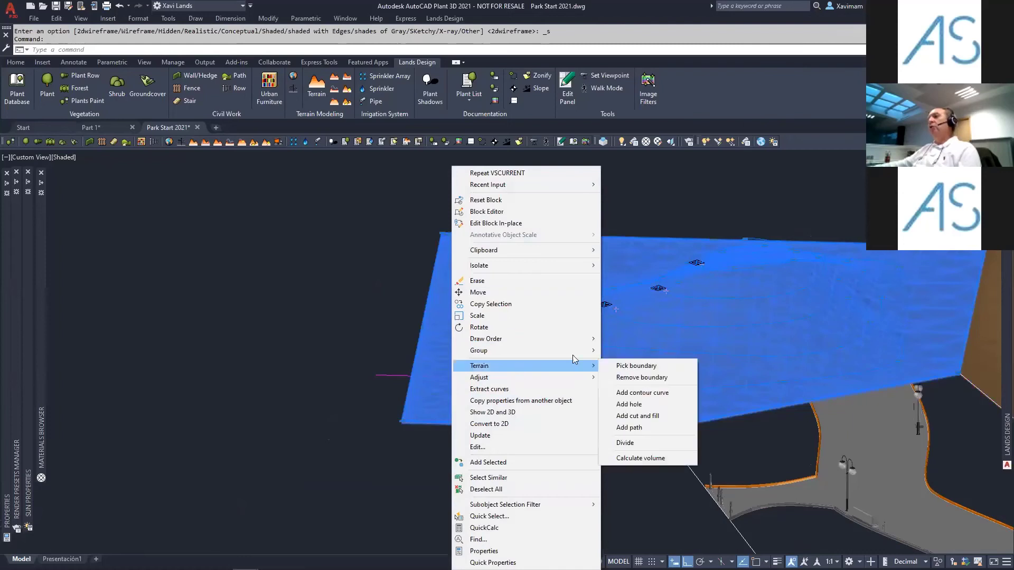
click(655, 392)
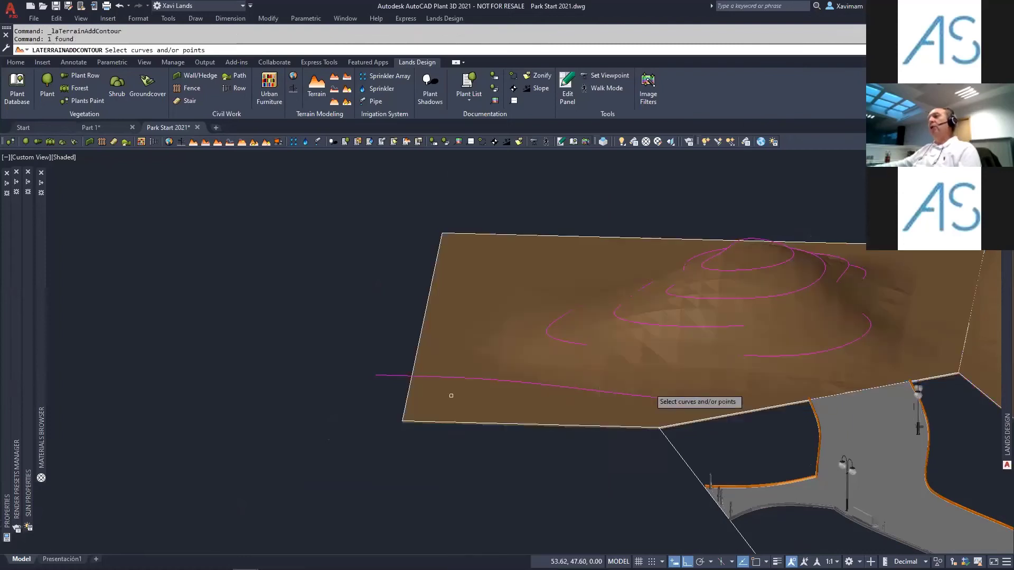
click(393, 376)
key(Return)
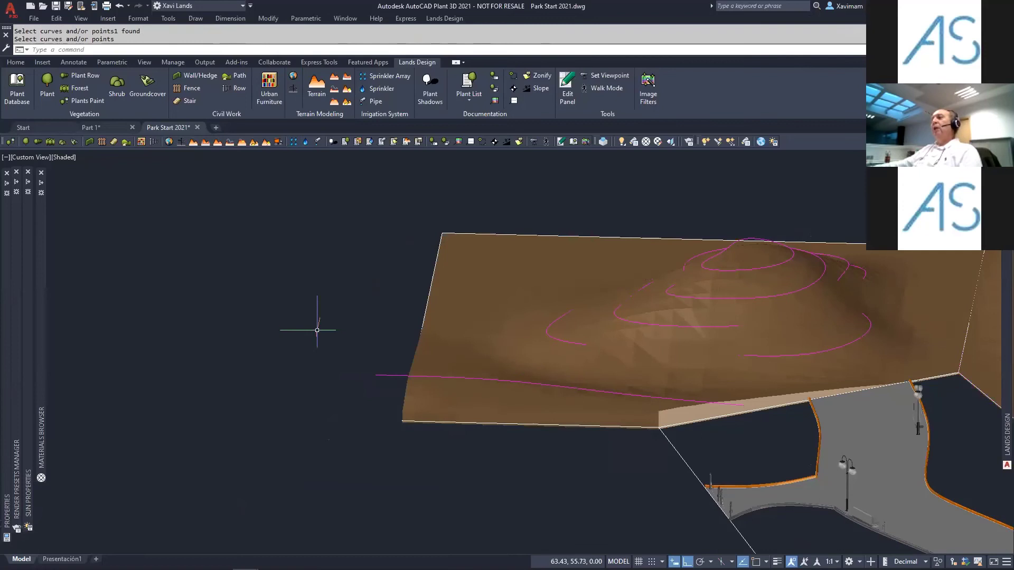
- Examine from several 3D angles how the hill terrain's edge follows the added contour, together with the adjoining park and terrain
scroll(494, 417, up, 2)
scroll(600, 434, down, 5)
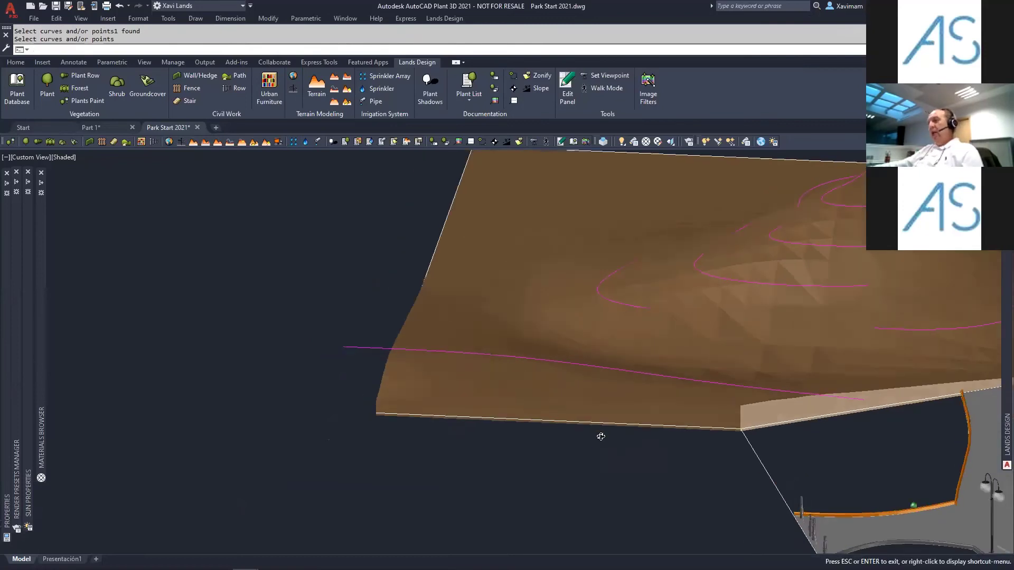
key(Return)
middle_drag(700, 426, 288, 412)
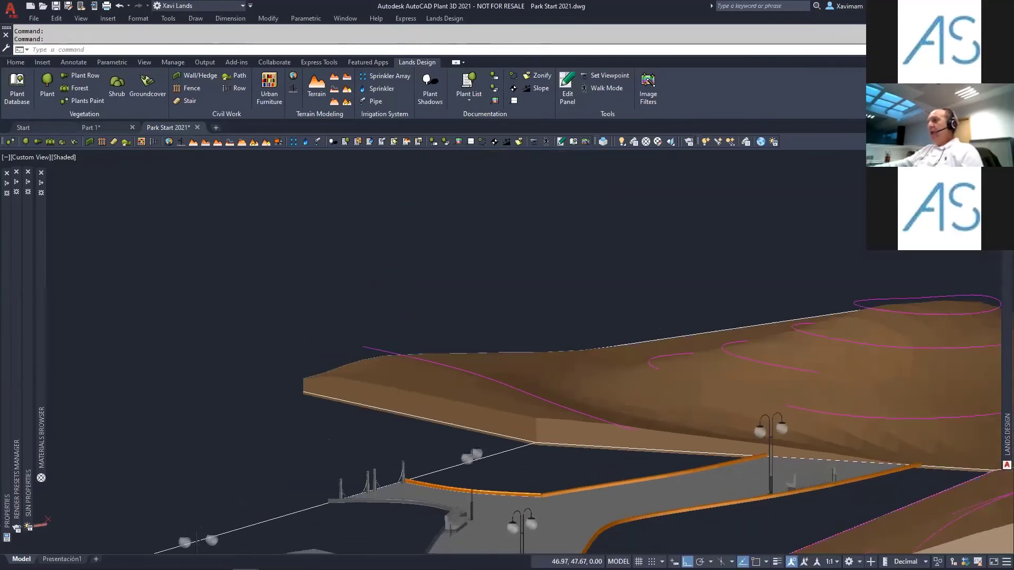
mouse_move(479, 476)
shift+middle_down()
mouse_move(451, 483)
mouse_move(465, 478)
shift+middle_up()
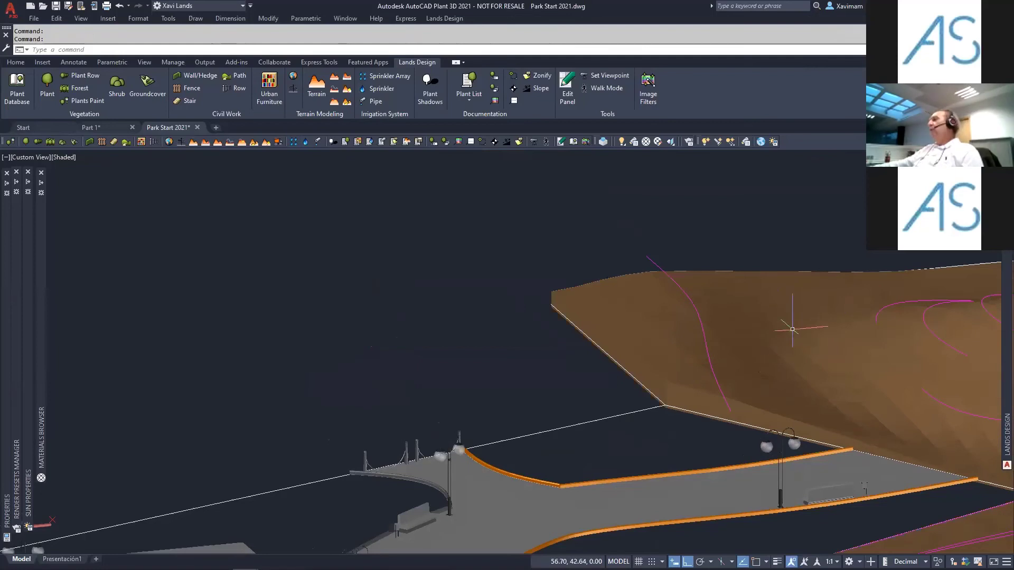
middle_drag(791, 329, 612, 341)
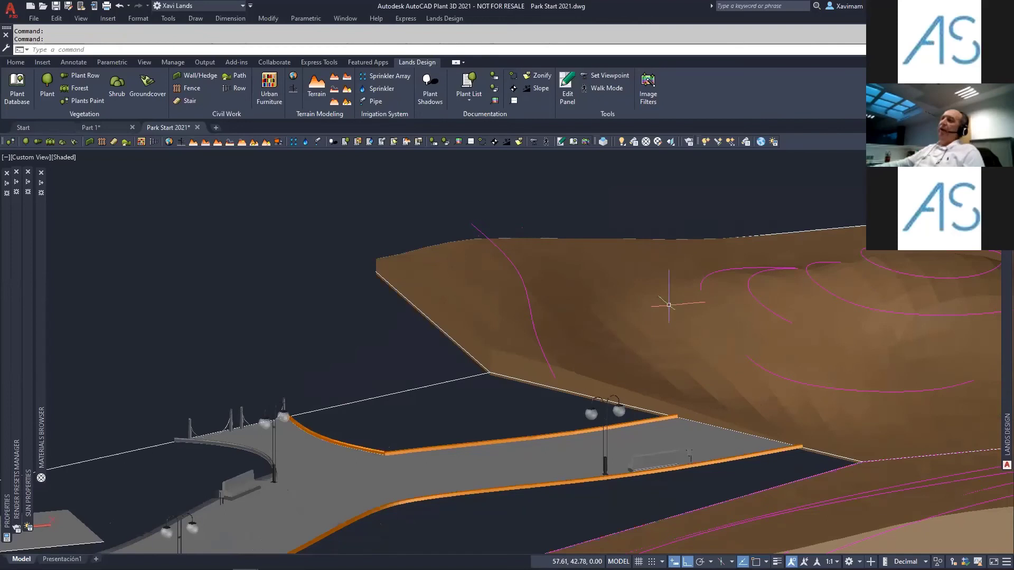
middle_drag(709, 405, 557, 400)
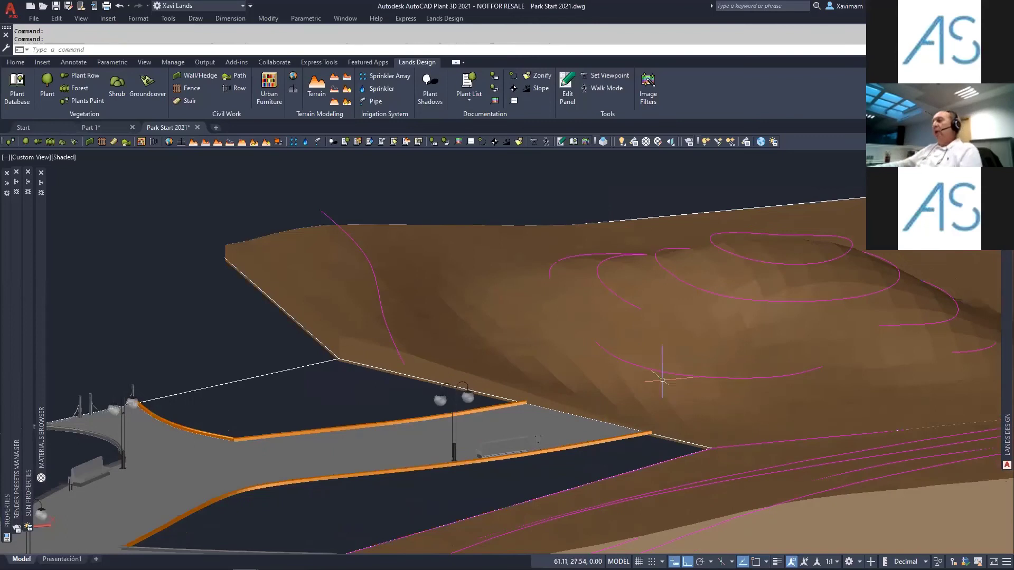
scroll(665, 400, down, 2)
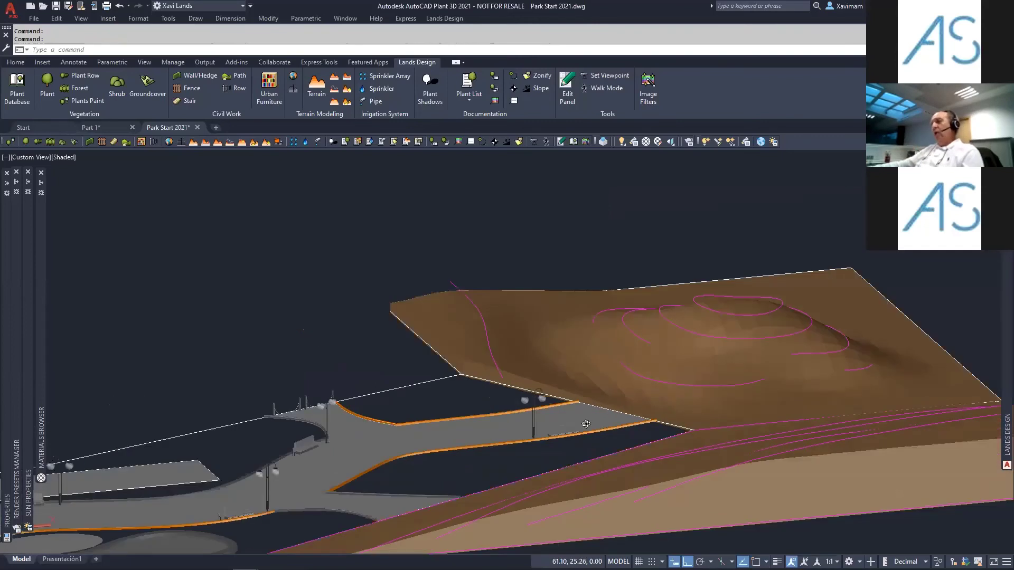
middle_drag(694, 408, 613, 394)
scroll(560, 407, up, 3)
scroll(354, 219, down, 3)
- In Top view with the 2D Wireframe style, draw a rectangle across the upper part of the hill's outermost closed contour
key(Escape)
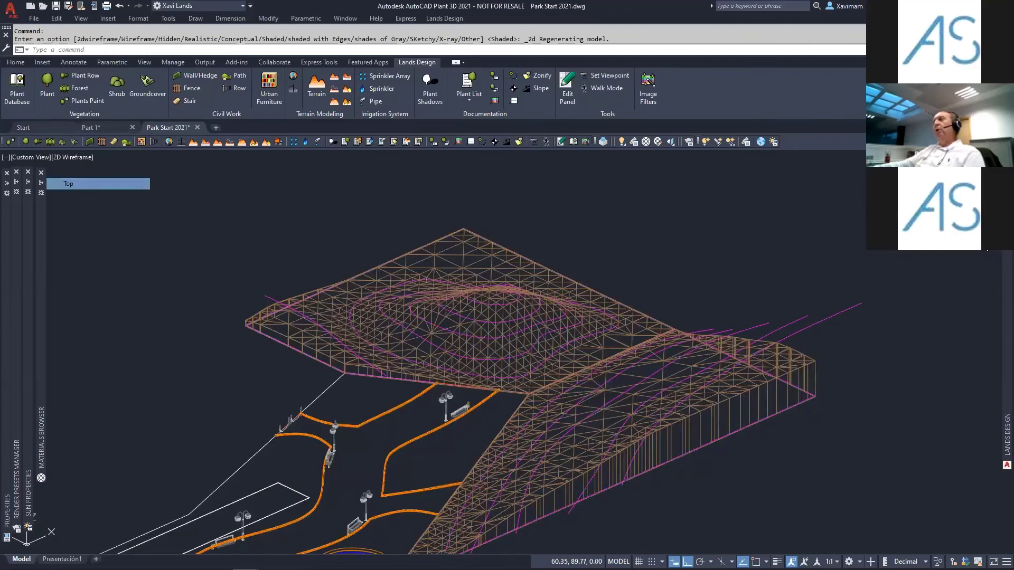
click(71, 184)
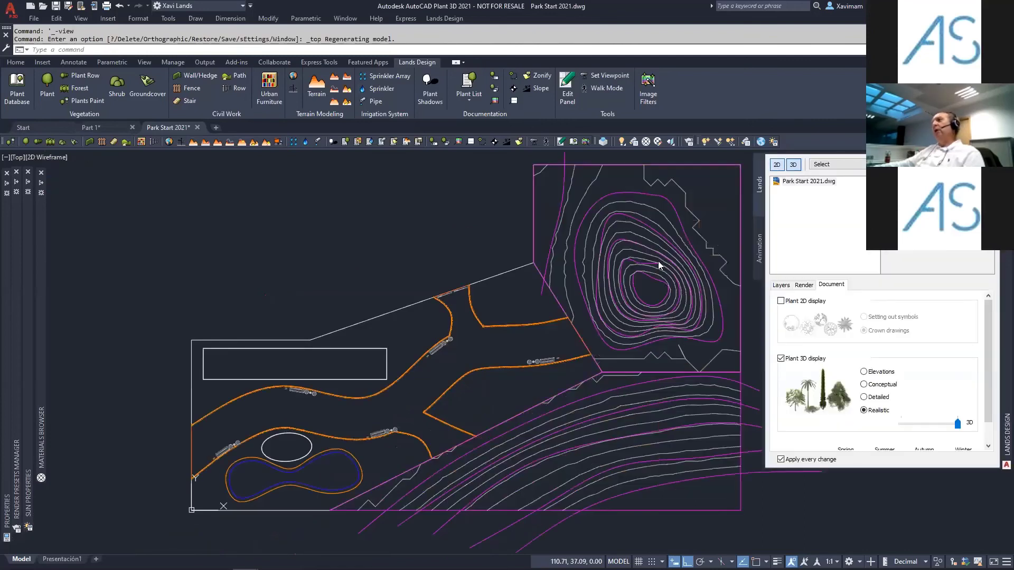
scroll(658, 262, up, 2)
middle_drag(658, 262, 473, 315)
click(194, 19)
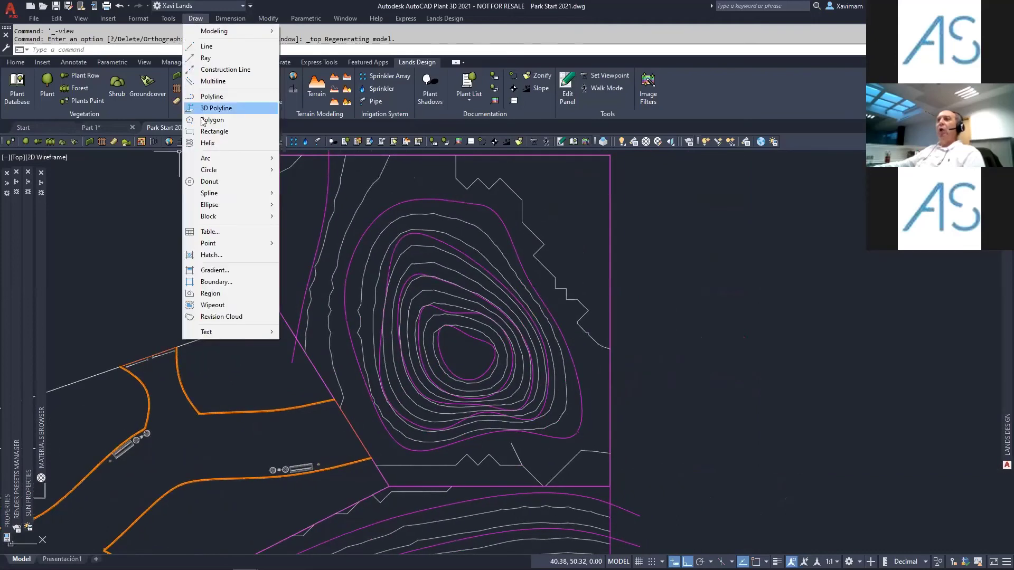
click(214, 131)
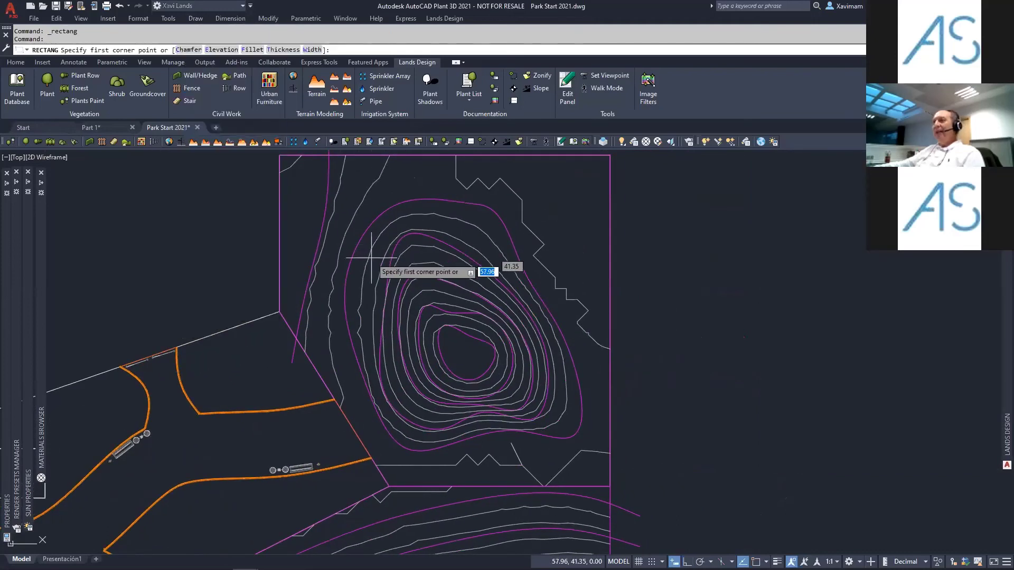
click(381, 252)
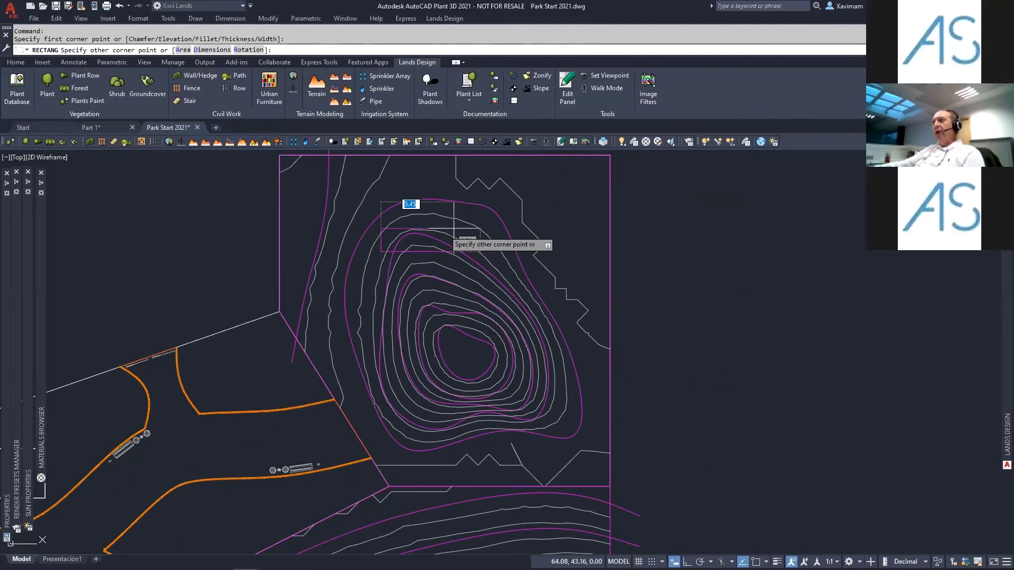
click(498, 195)
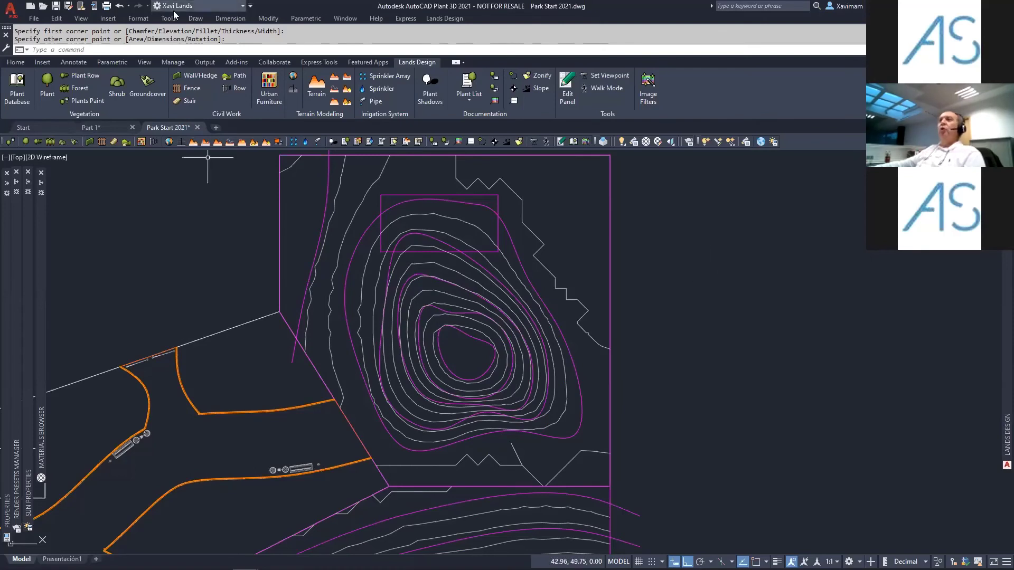
- Draw a closed eight-point Fit Points spline with Ortho off, reaching from the hill's inner contours toward the terrain's right border
click(194, 19)
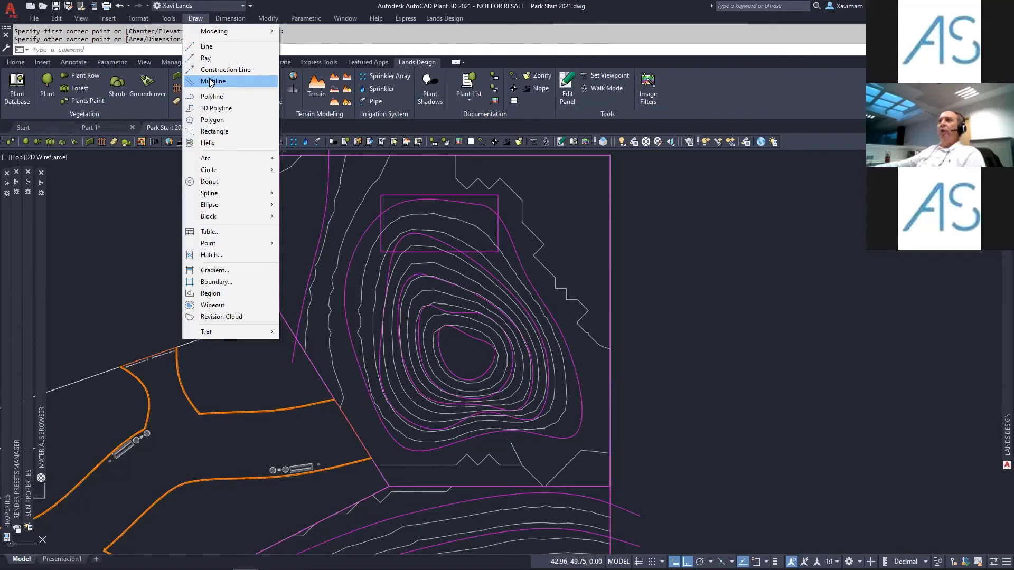
mouse_move(232, 194)
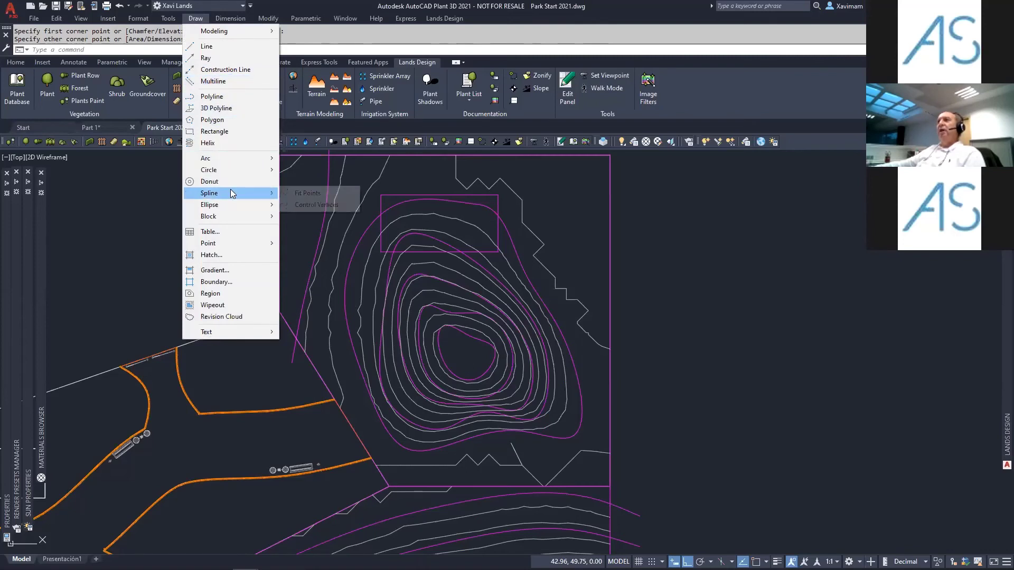
click(305, 193)
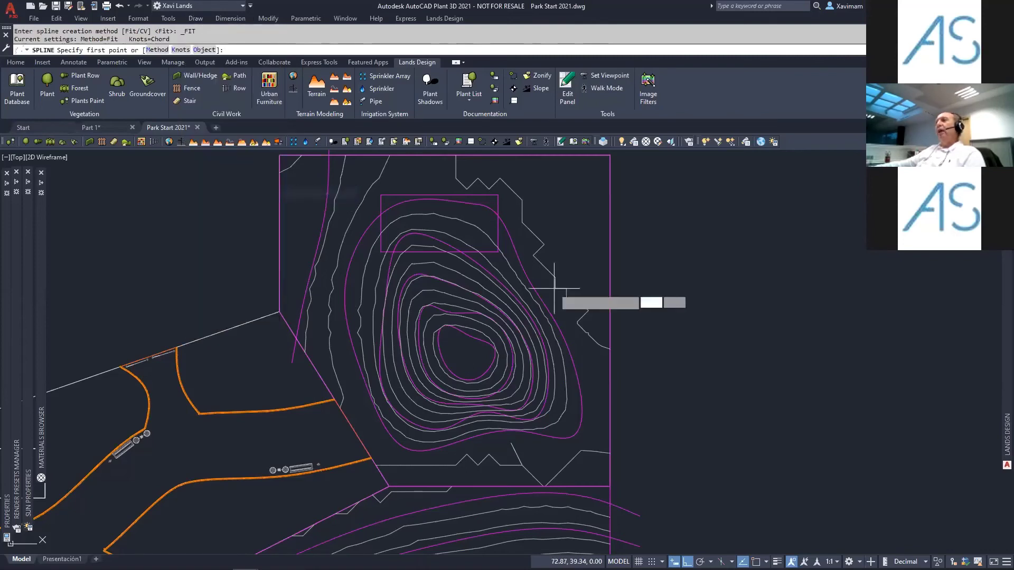
click(526, 349)
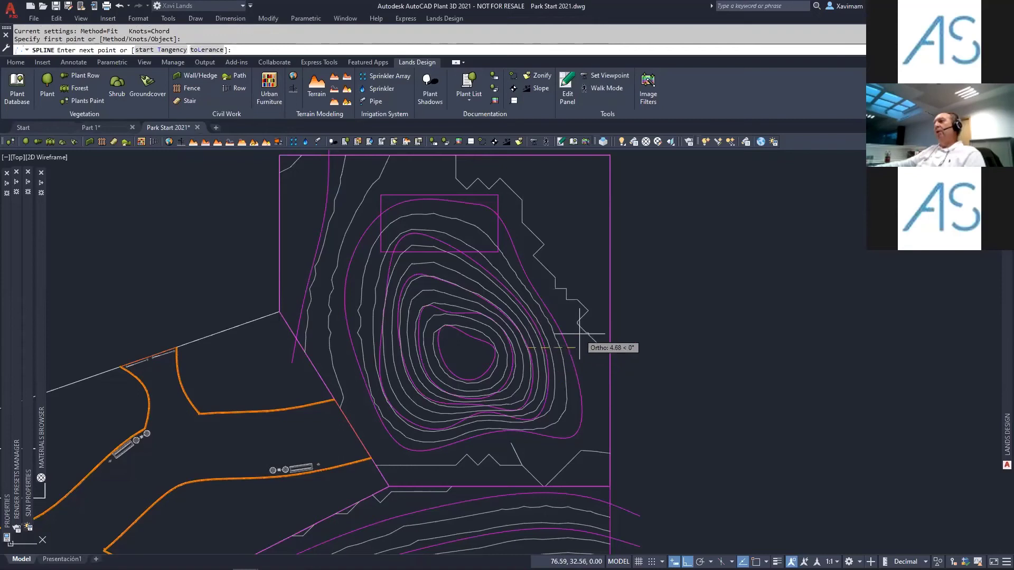
key(F8)
click(583, 336)
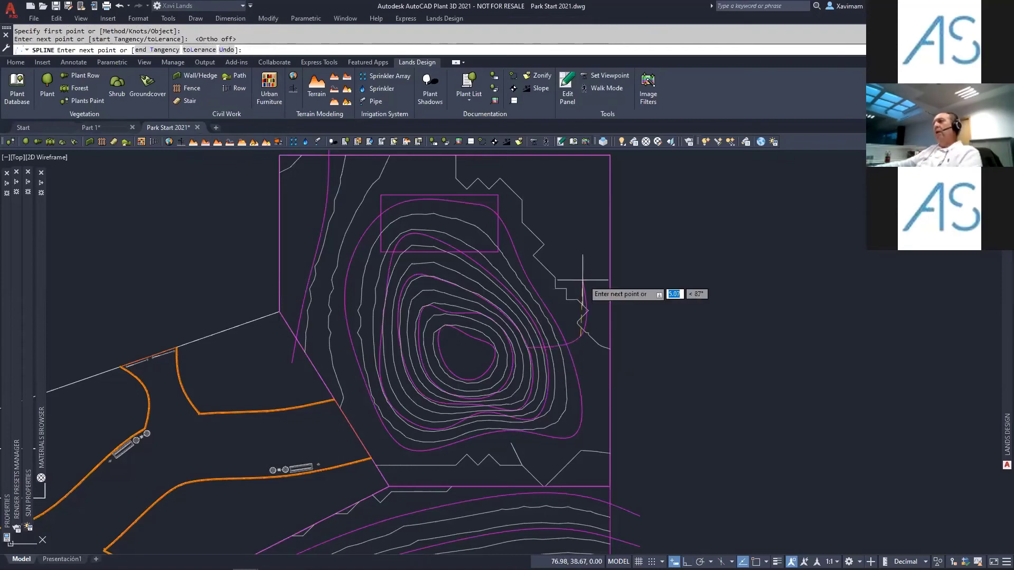
click(583, 278)
click(586, 233)
click(552, 224)
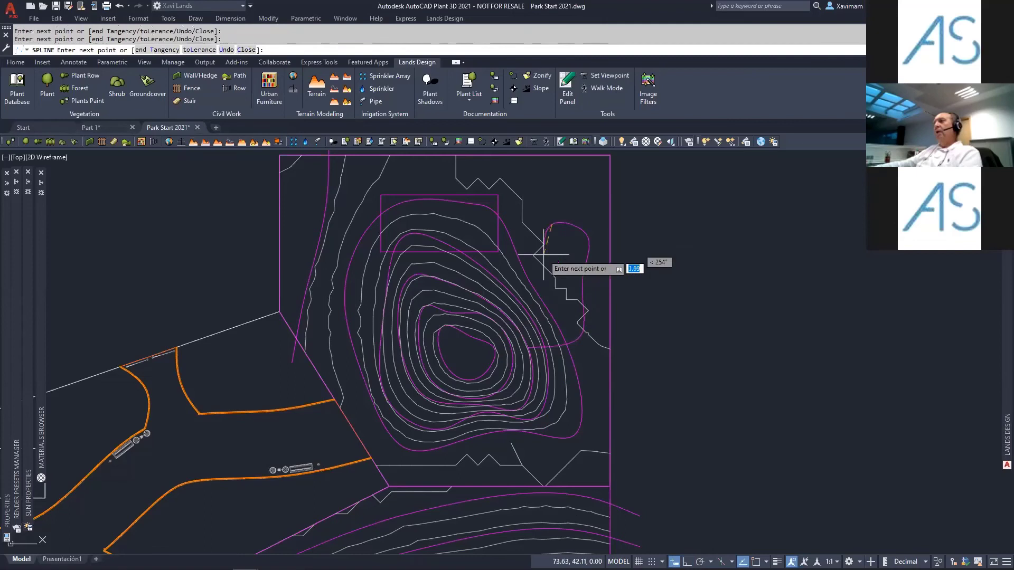
click(545, 279)
click(537, 309)
click(495, 312)
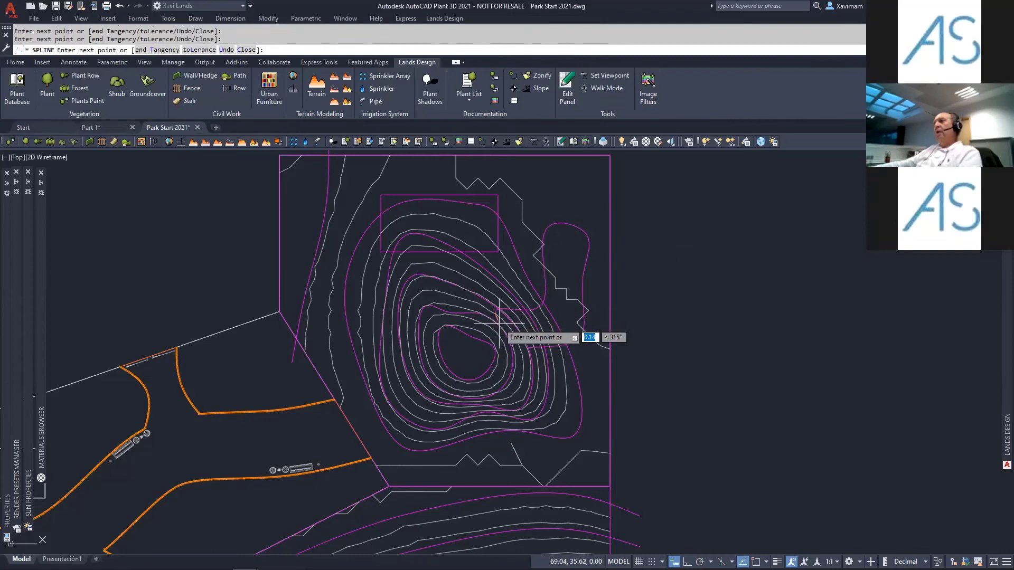
text(C)
key(Return)
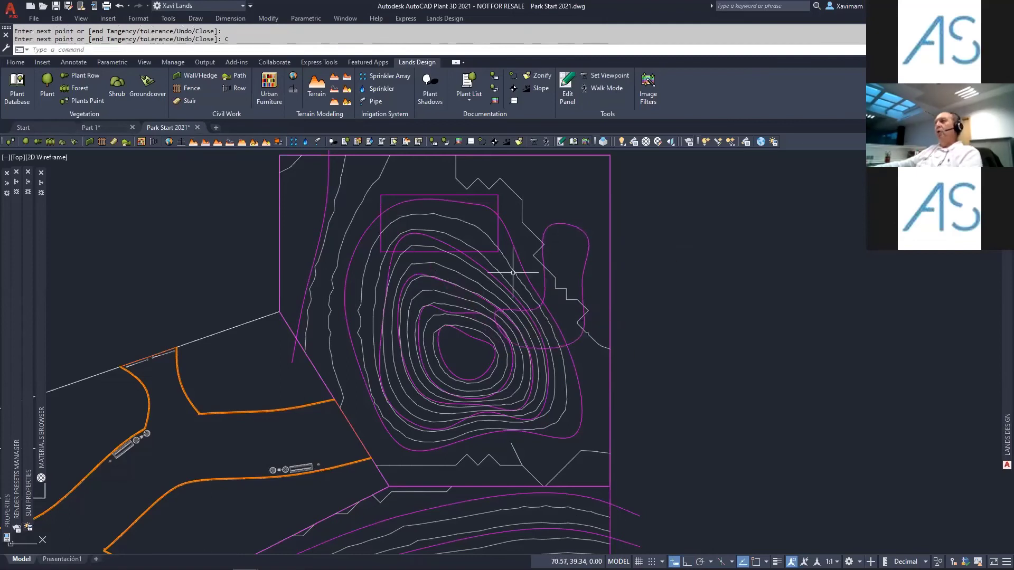
- In a 3D view, move the closed spline 2 units up along the Z axis with Ortho on
shift+middle_drag(608, 369, 436, 214)
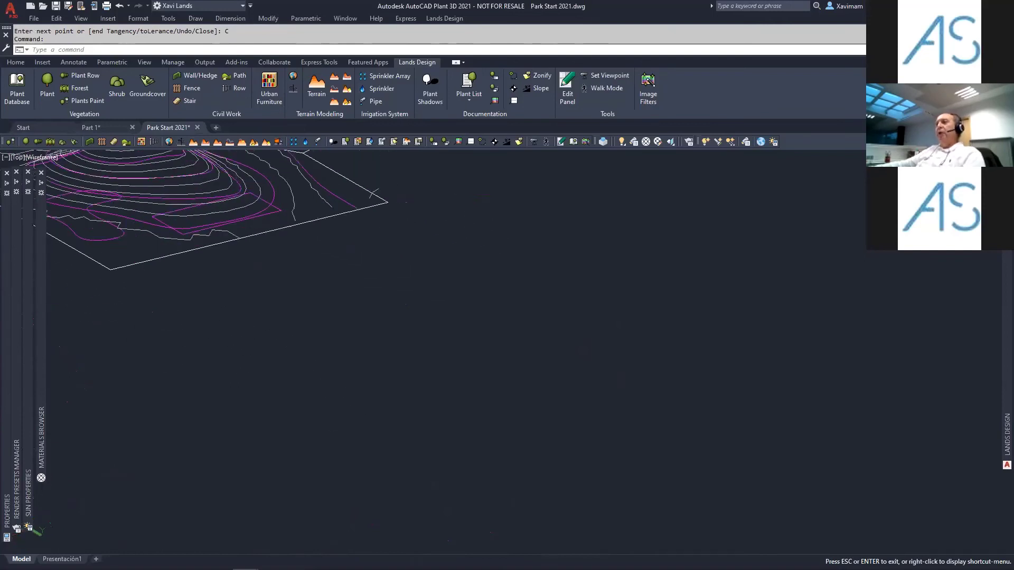
mouse_move(195, 225)
middle_down()
mouse_move(317, 314)
mouse_move(353, 363)
mouse_move(414, 396)
mouse_move(528, 377)
middle_up()
scroll(347, 363, up, 4)
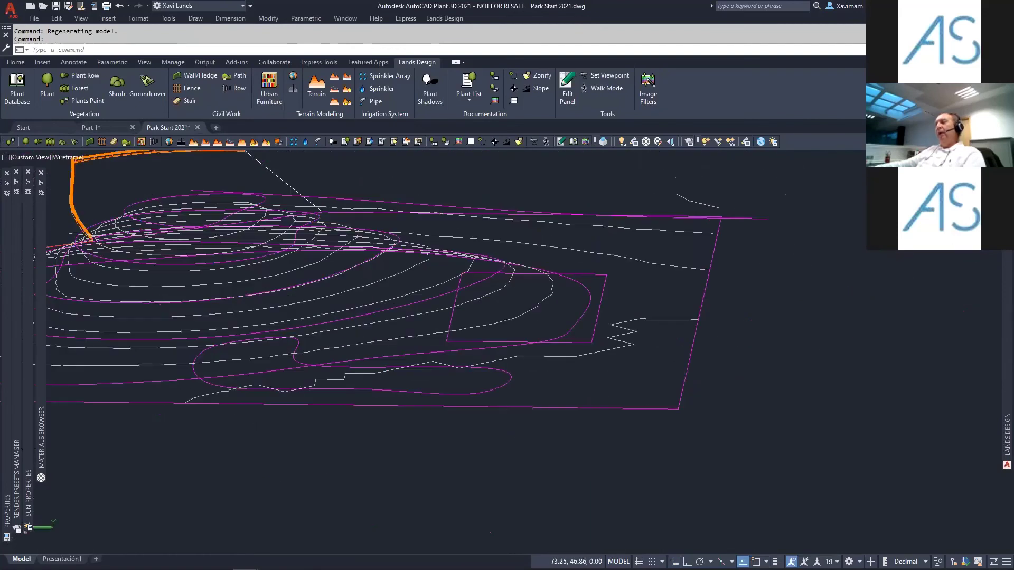
shift+middle_drag(604, 380, 317, 291)
middle_drag(317, 290, 367, 250)
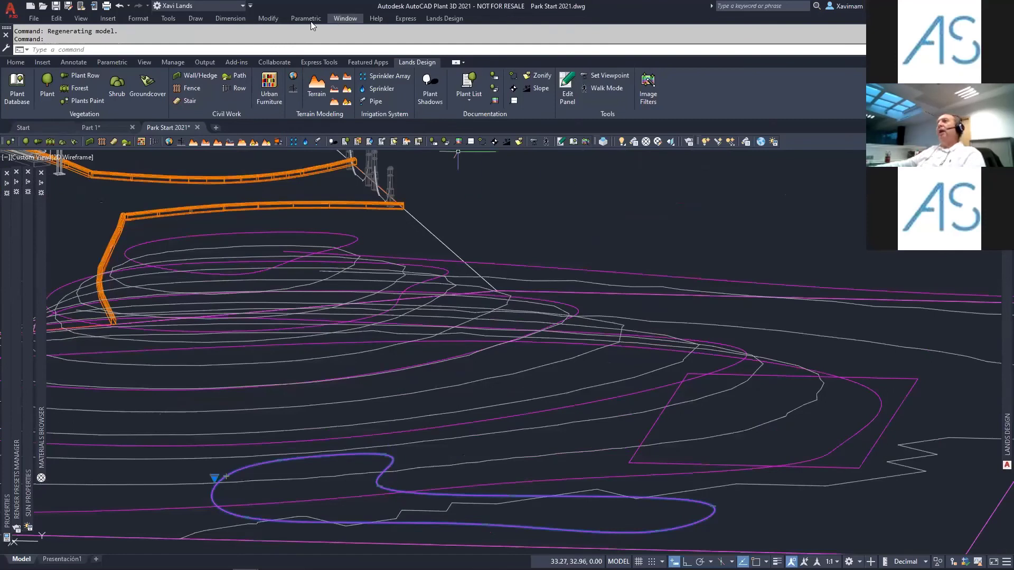
click(271, 20)
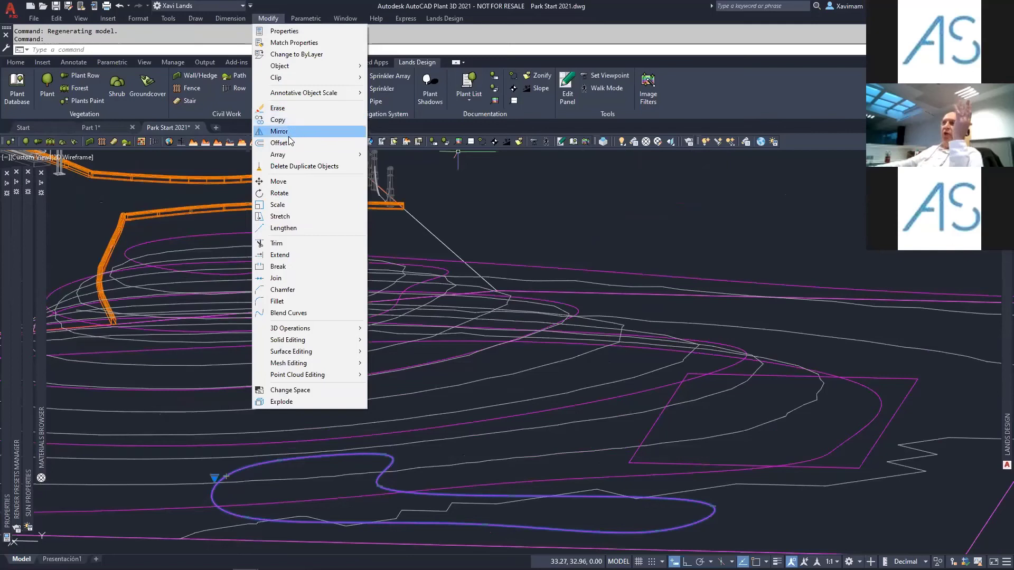
click(291, 182)
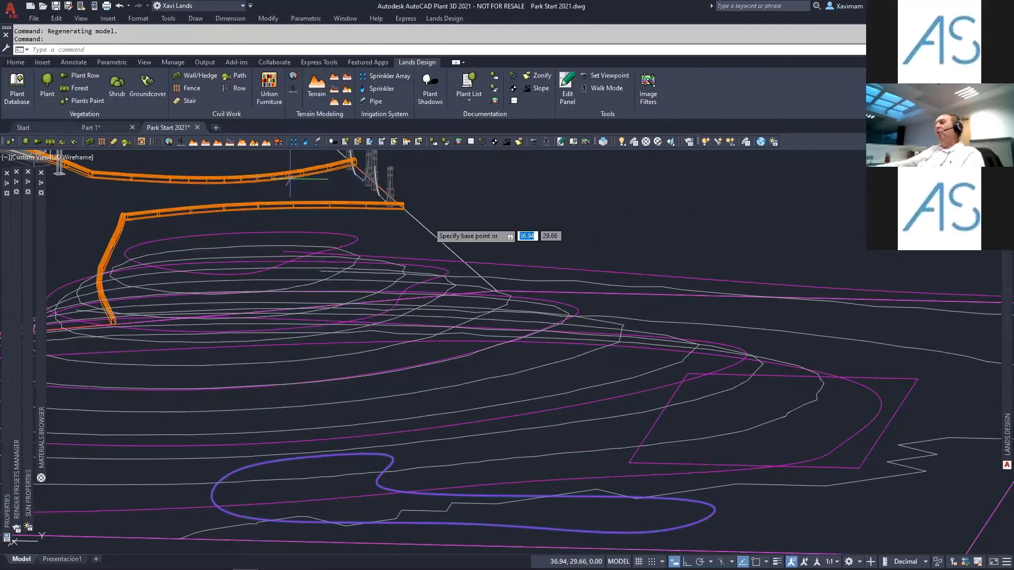
click(791, 271)
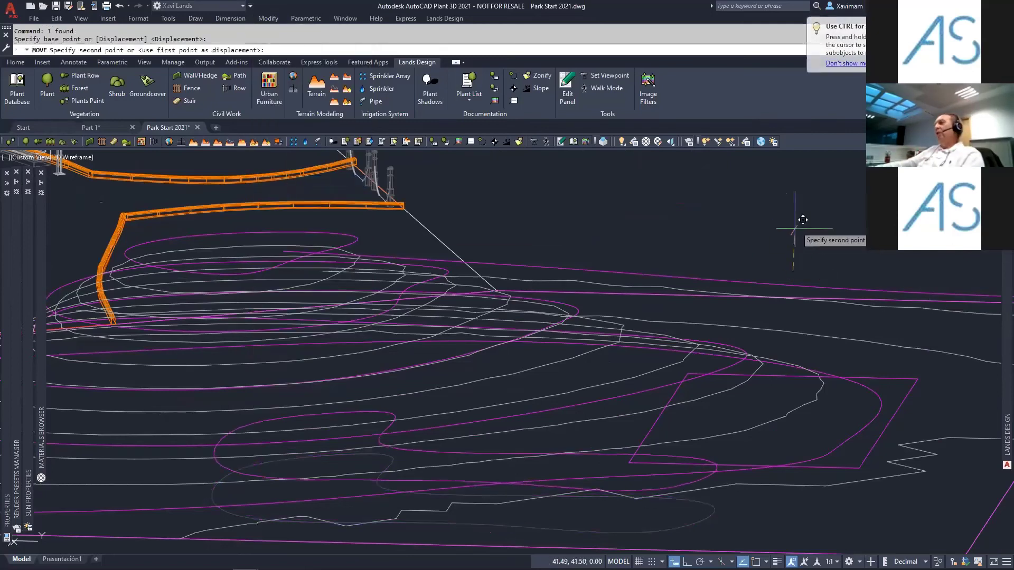
key(F8)
text(2)
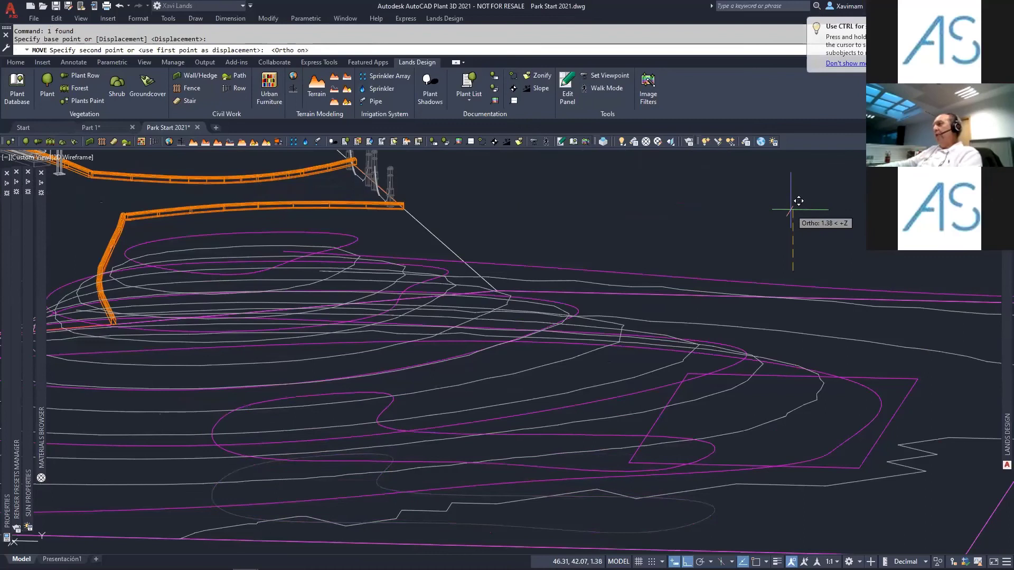
key(Return)
key(Escape)
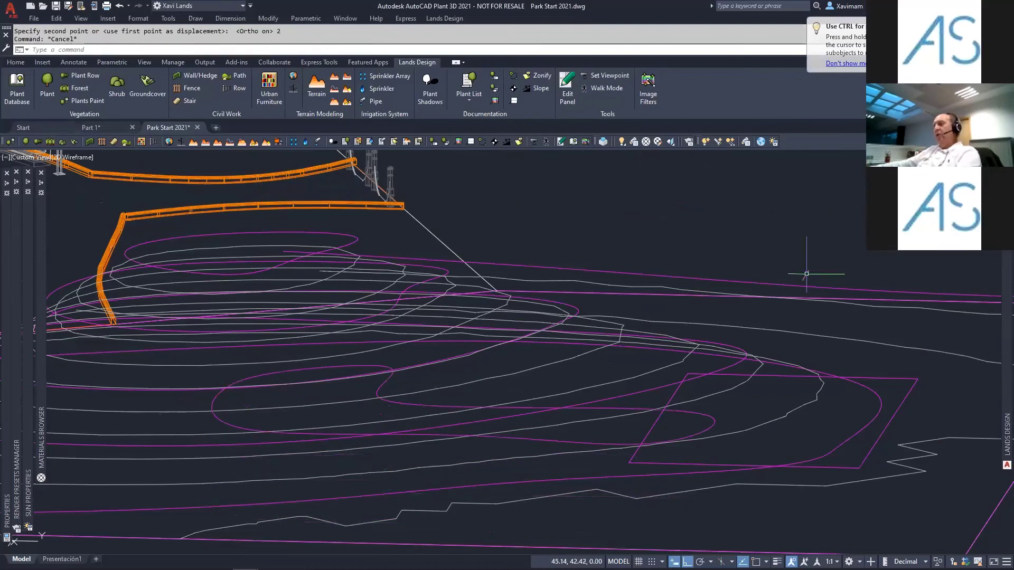
- Turn on the 3D display of the terrain and show it in the Shaded visual style around the rectangle and raised spline
scroll(719, 363, down, 3)
shift+middle_drag(755, 394, 491, 369)
shift+middle_drag(504, 308, 497, 313)
middle_drag(497, 313, 959, 384)
middle_drag(226, 338, 279, 359)
mouse_move(1003, 269)
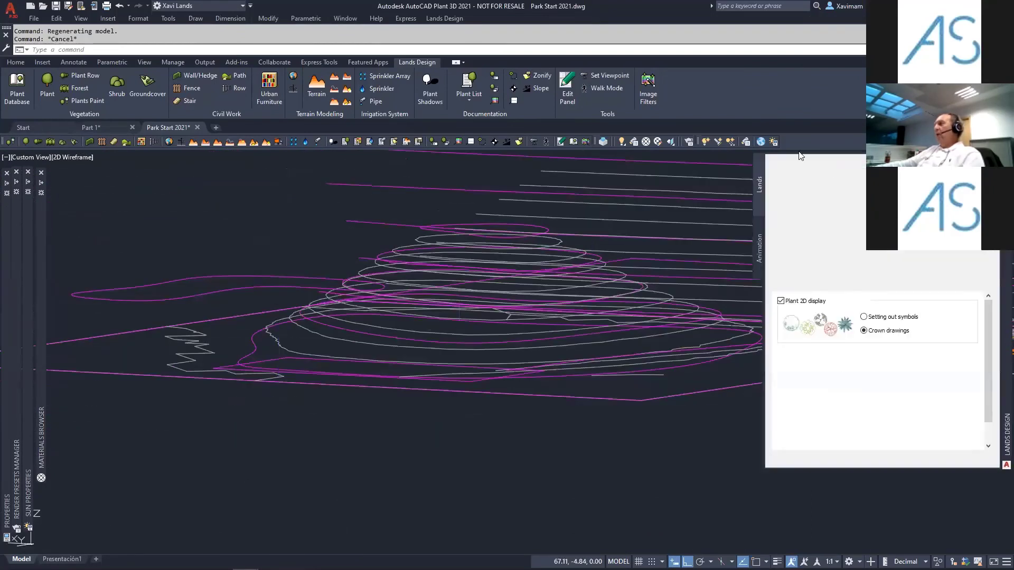
click(791, 165)
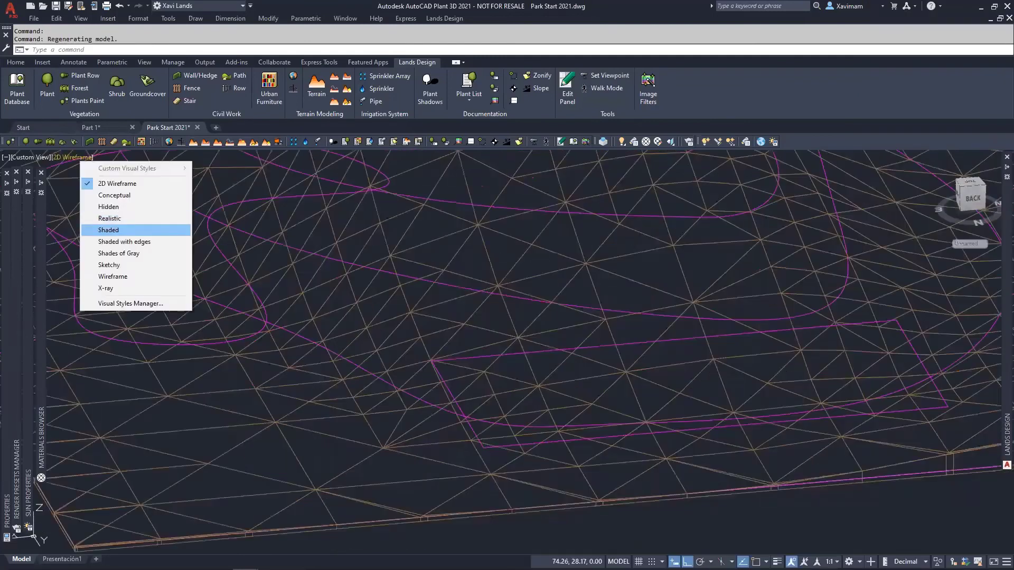
click(233, 223)
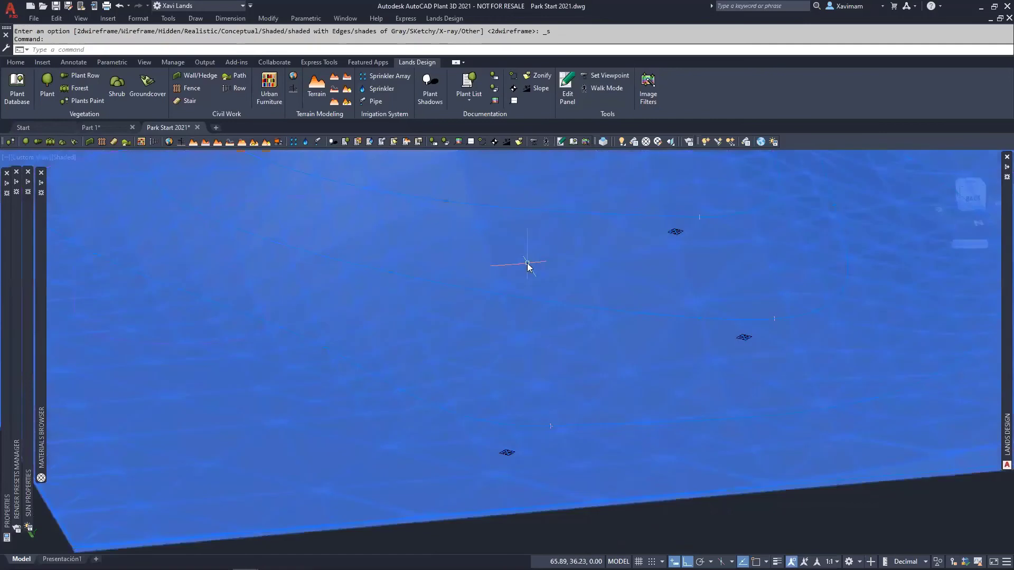
right_click(528, 264)
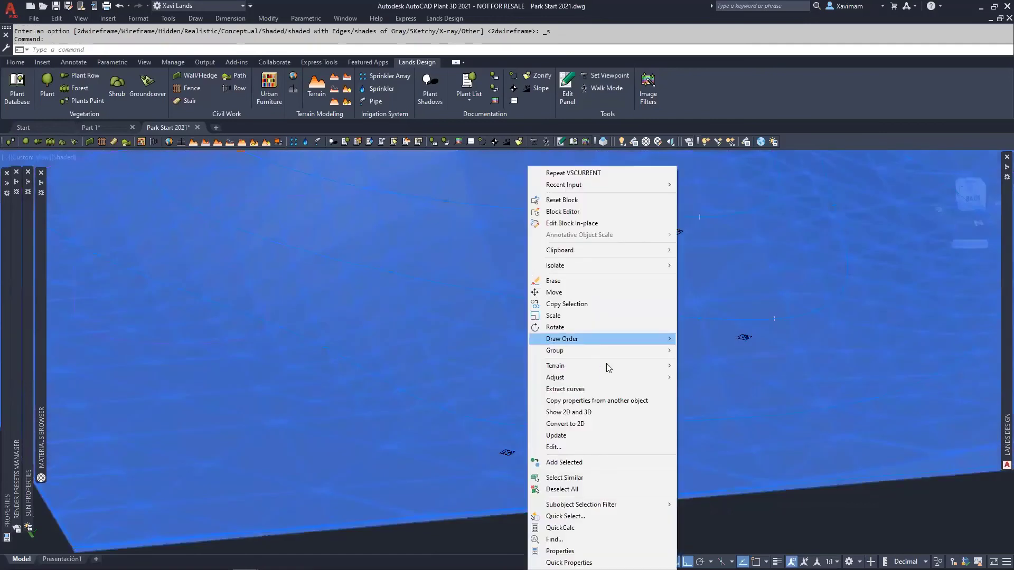
mouse_move(608, 367)
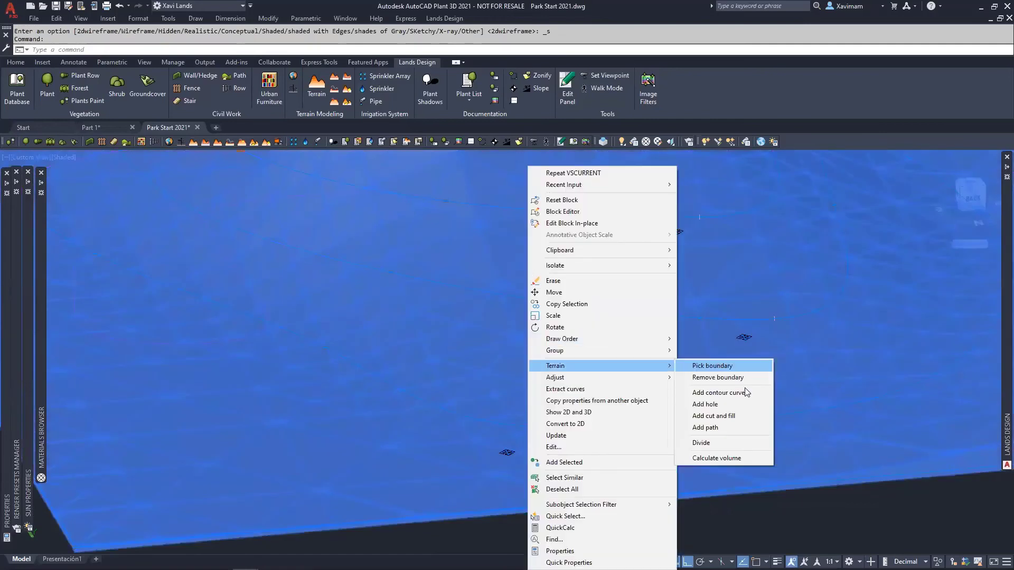
click(705, 404)
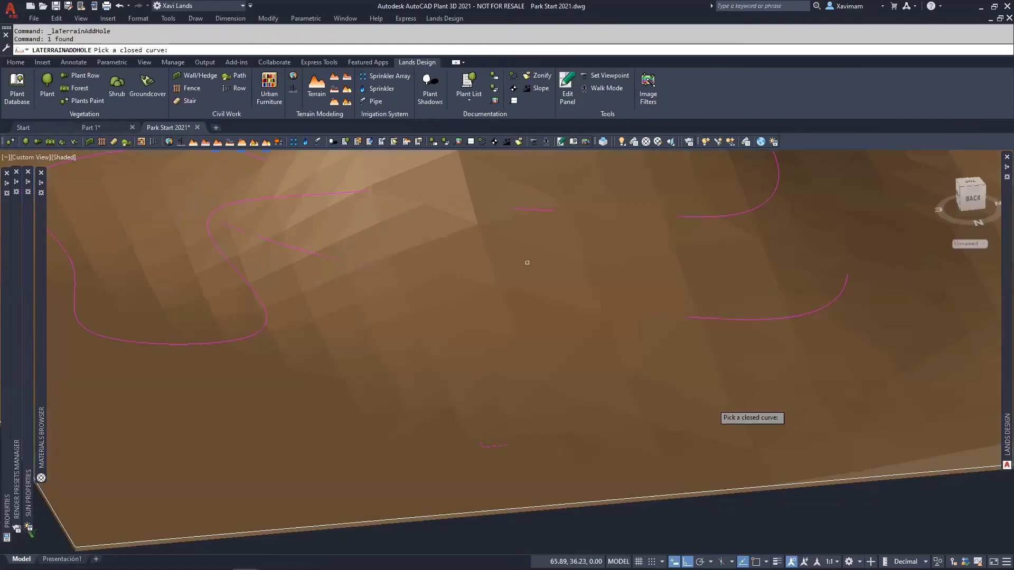
click(490, 447)
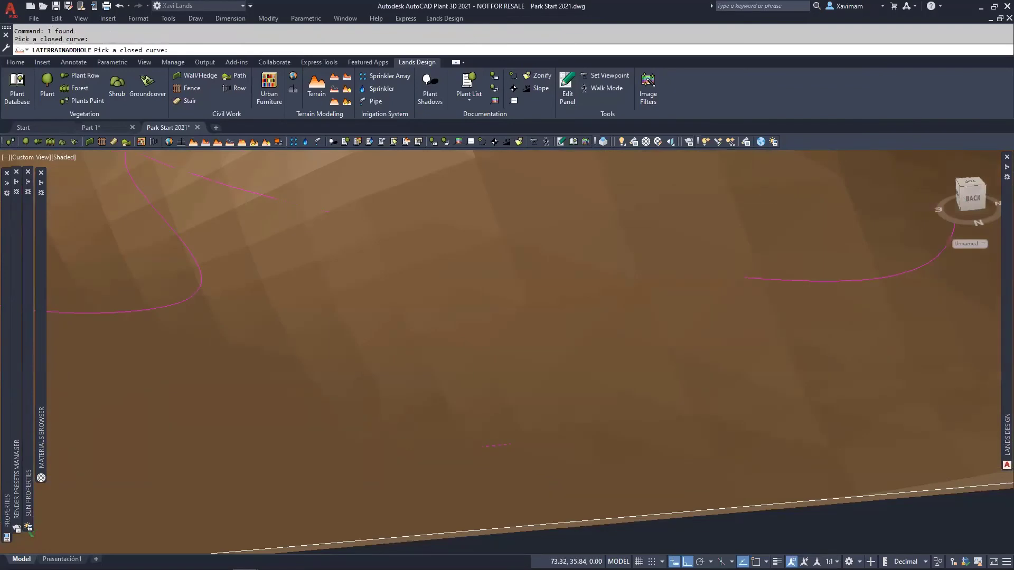
key(Escape)
- In the 2D Wireframe style, add a hole to the hill terrain using the closed rectangle as its outline
click(69, 157)
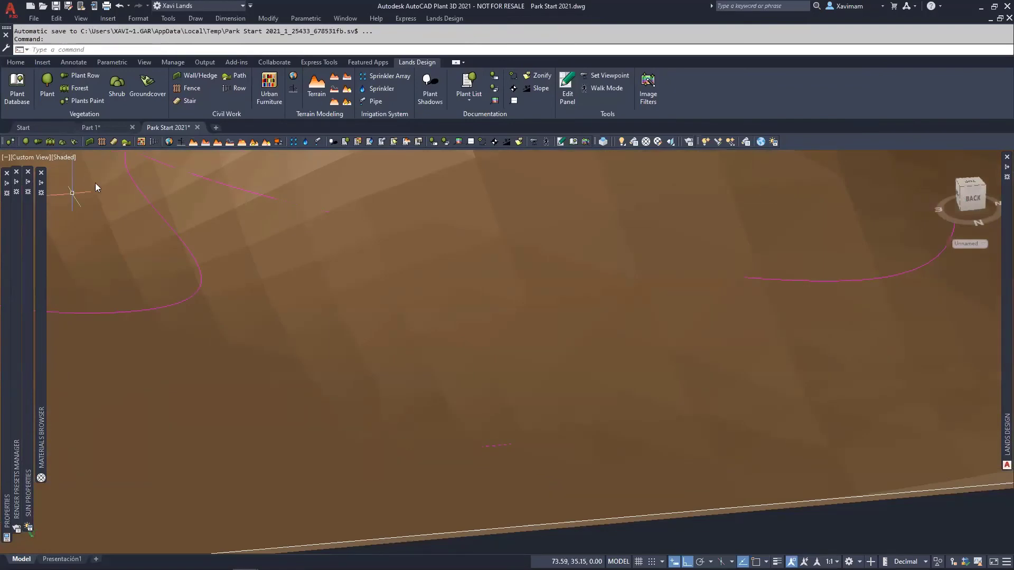
click(105, 183)
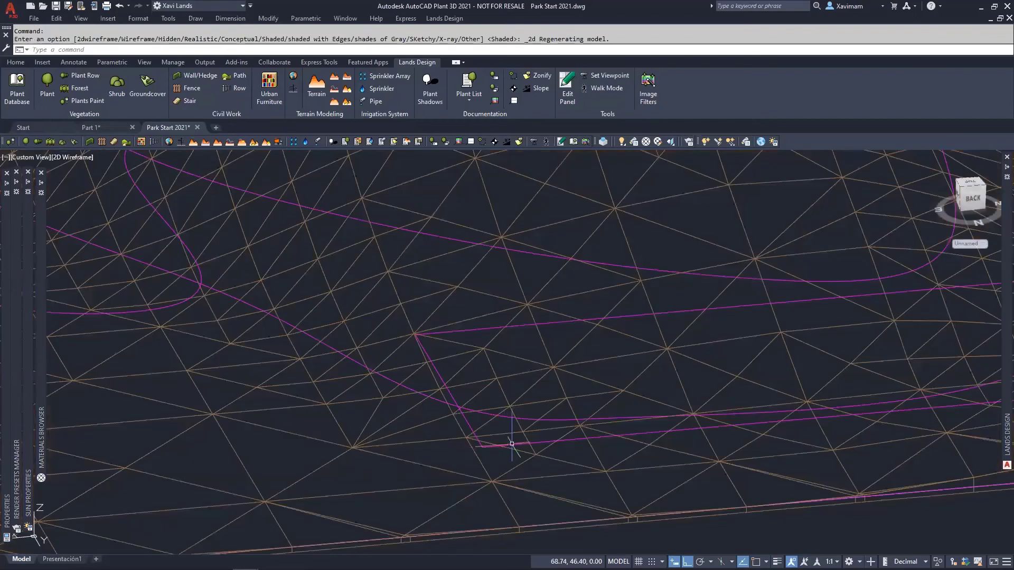
click(541, 457)
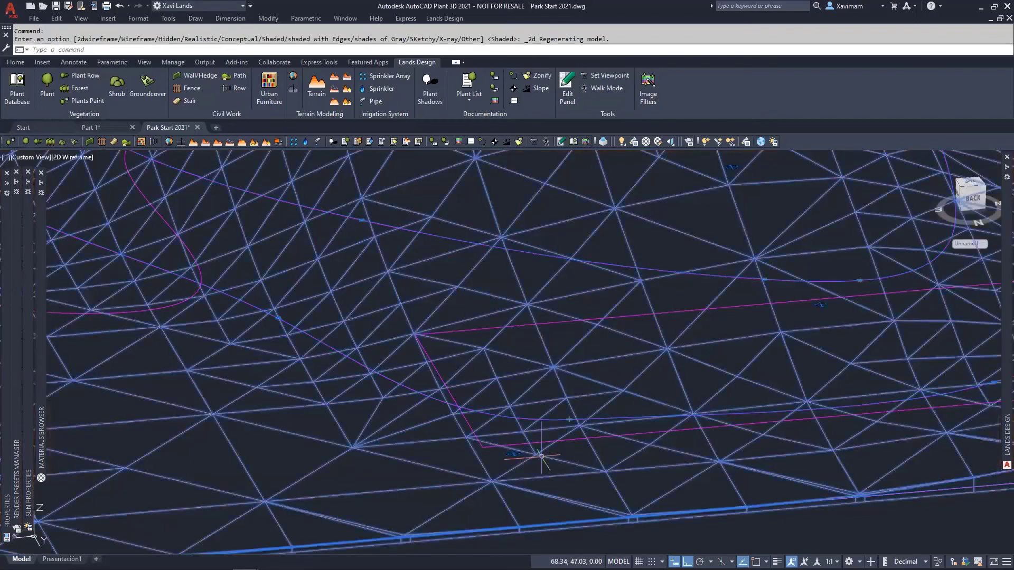
right_click(542, 456)
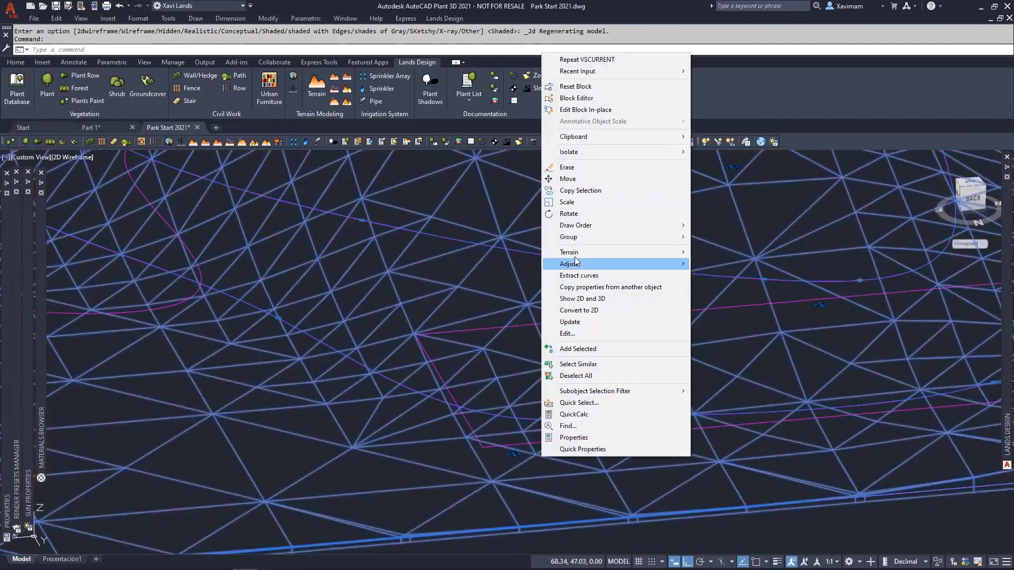
mouse_move(578, 255)
click(740, 293)
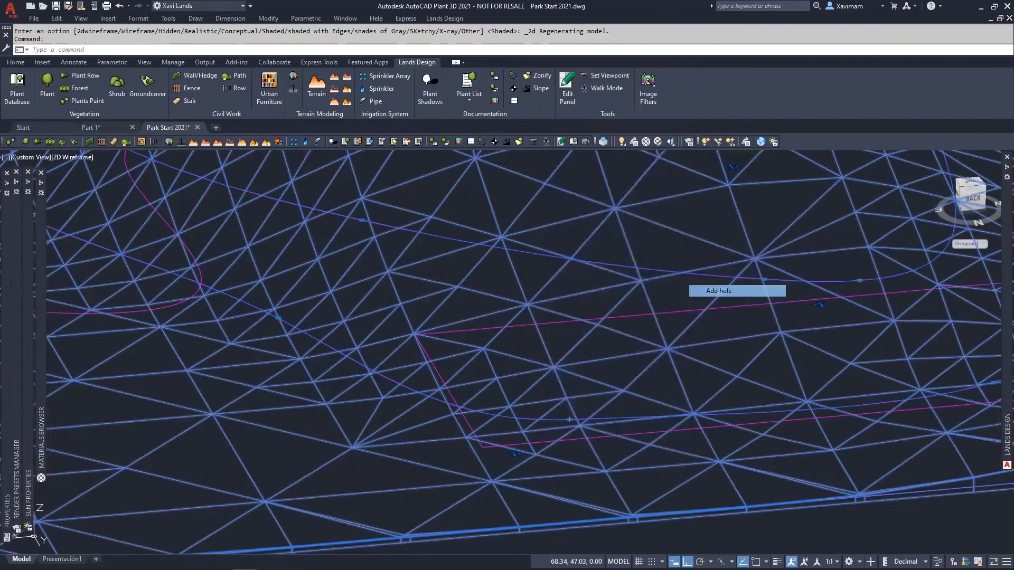
click(547, 445)
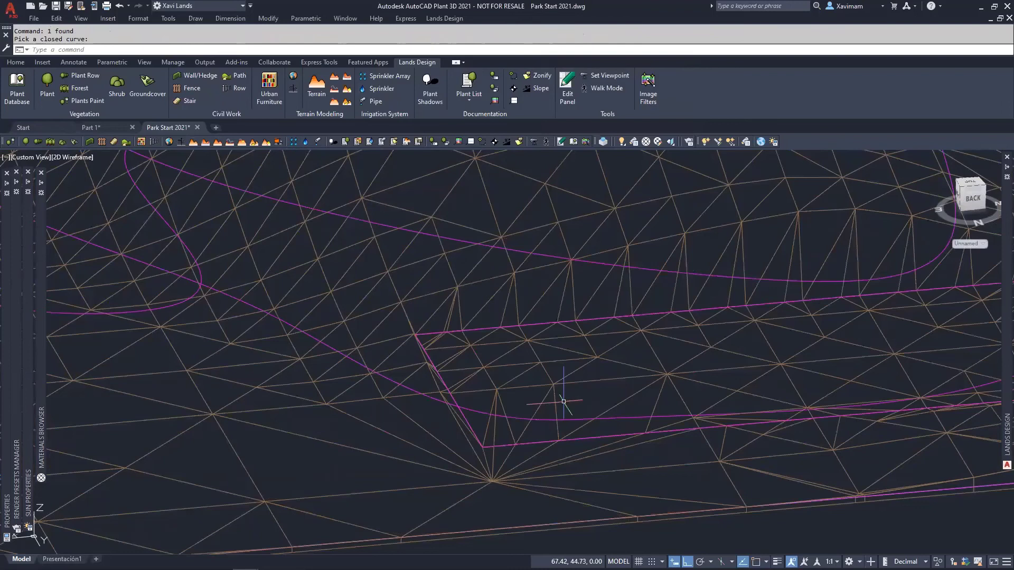
- Add a cut and fill with a 45° slope to the hill terrain, using the raised closed spline
scroll(563, 401, down, 2)
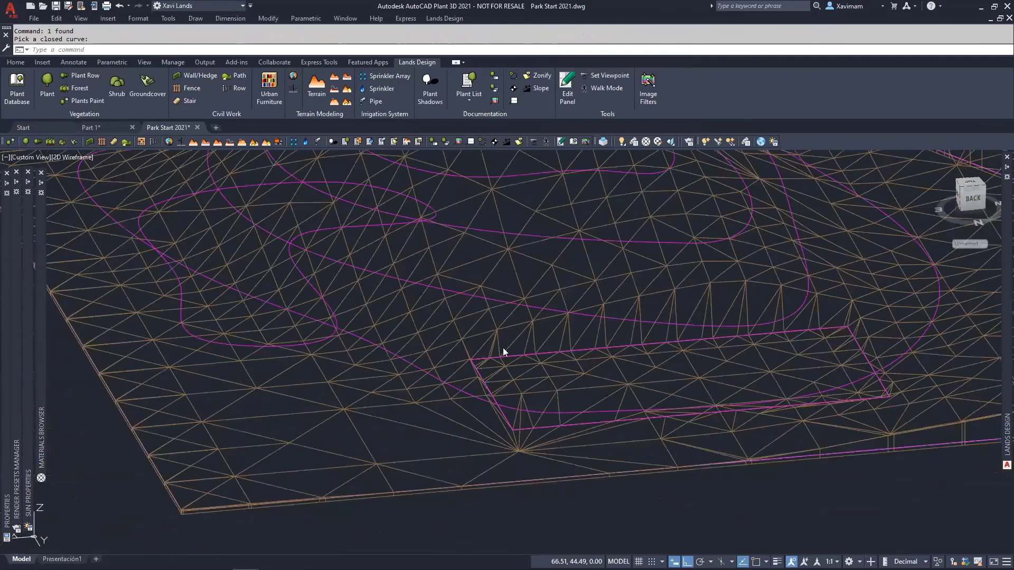
middle_drag(595, 397, 602, 404)
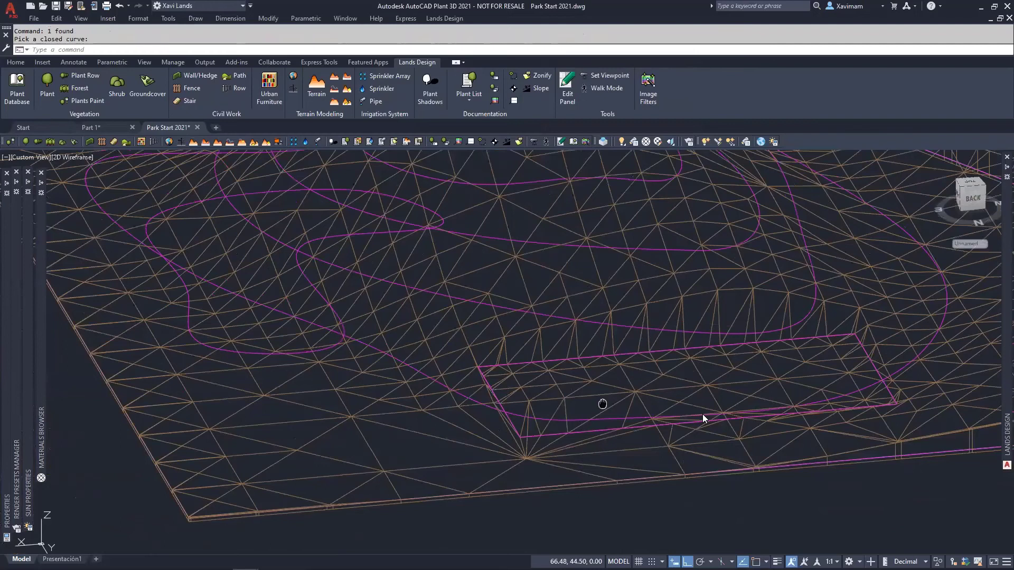
middle_drag(602, 405, 621, 411)
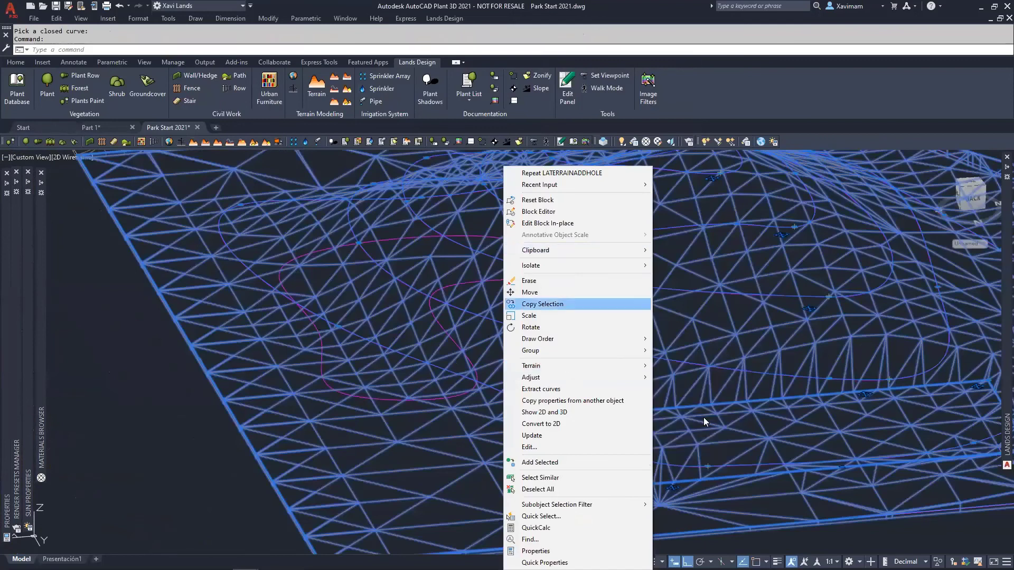
mouse_move(623, 365)
click(689, 416)
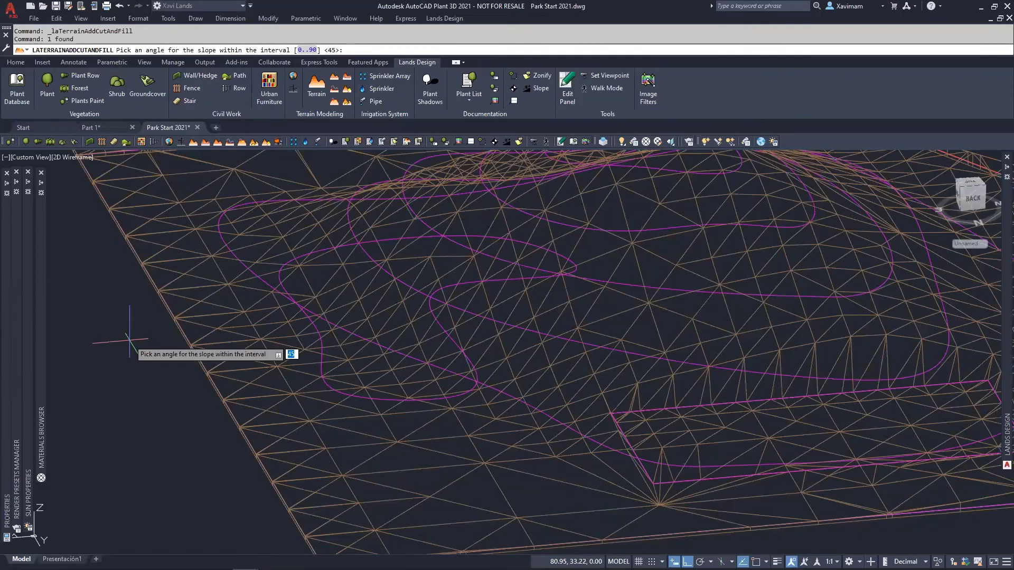
key(Return)
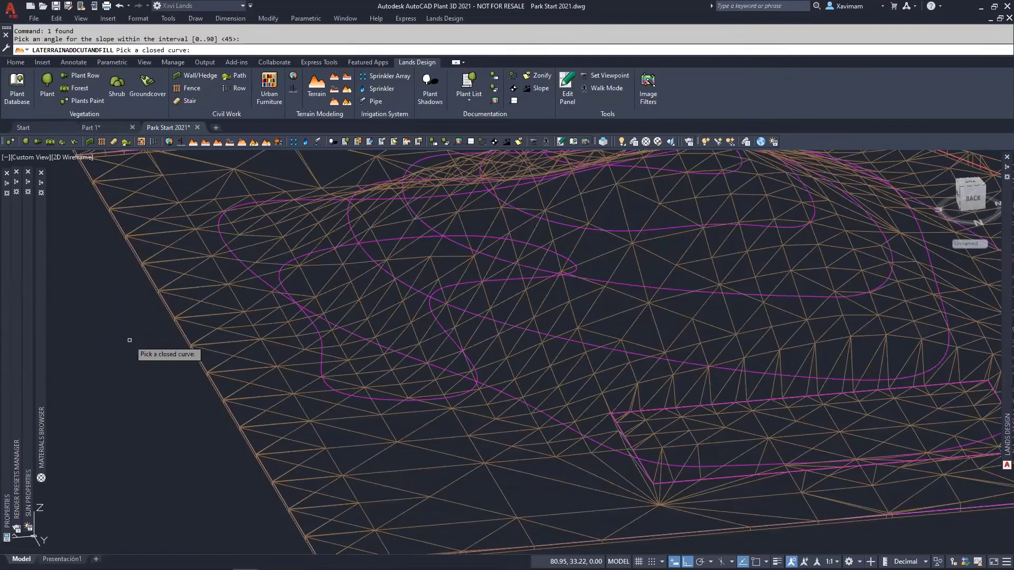
click(326, 386)
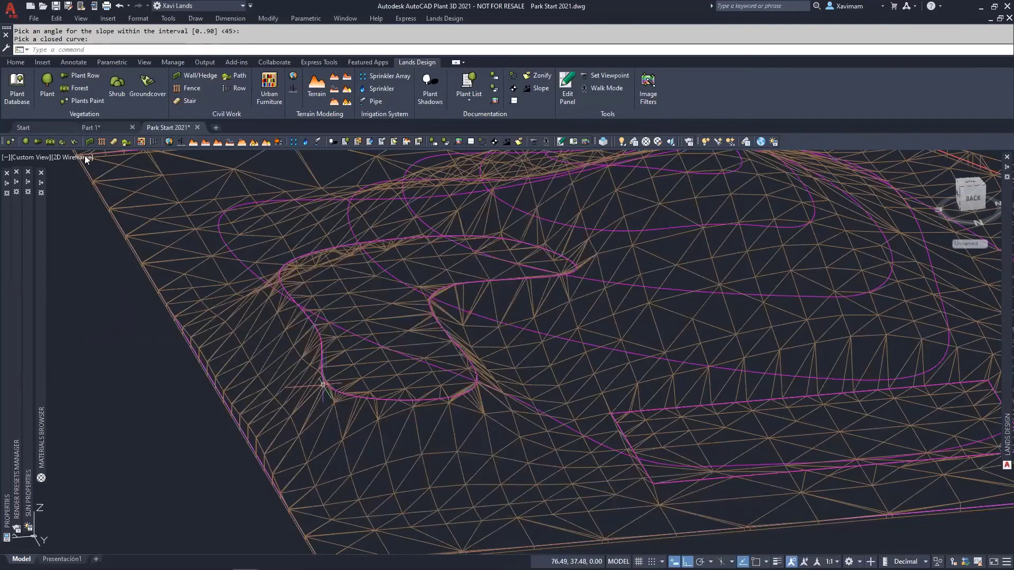
- Show both terrains and the park in the Shaded visual style
scroll(298, 433, down, 3)
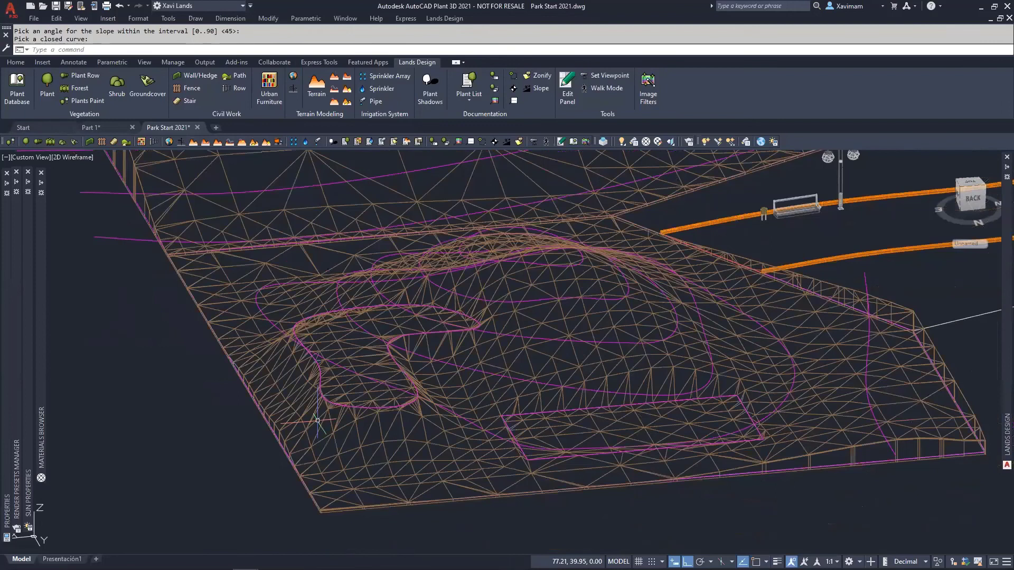
middle_drag(318, 420, 339, 464)
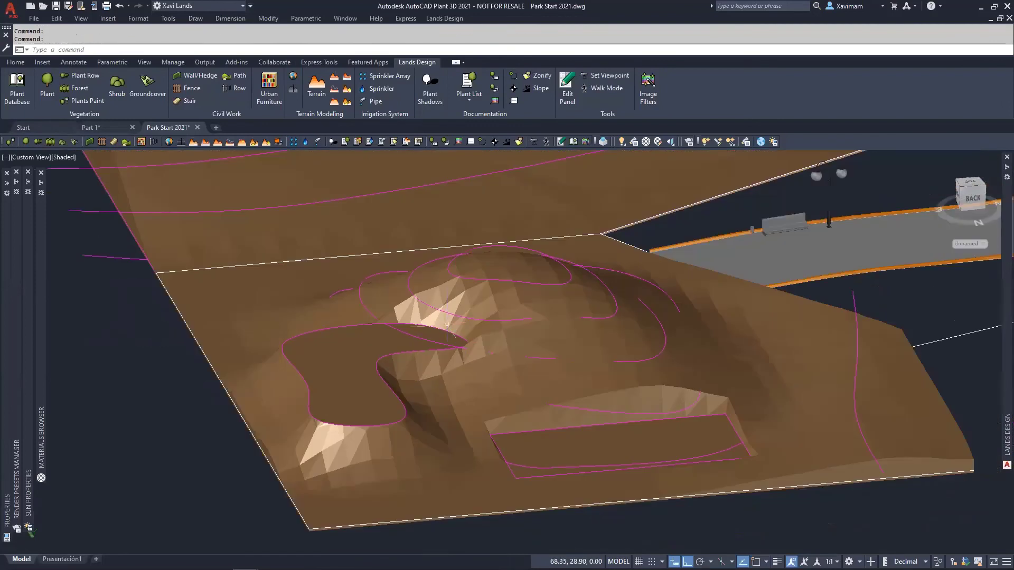
mouse_move(17, 478)
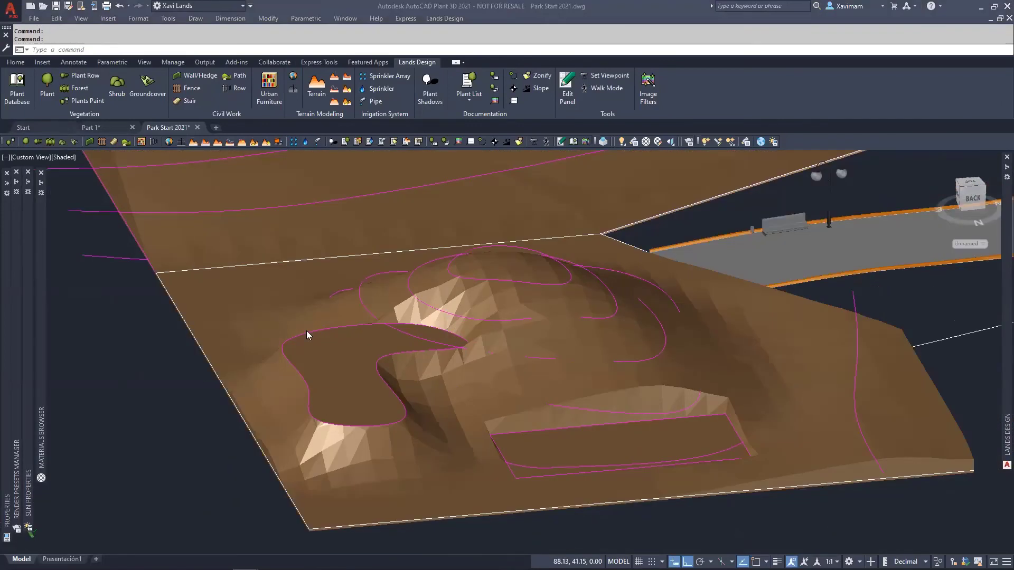
scroll(428, 326, down, 2)
middle_drag(428, 326, 405, 391)
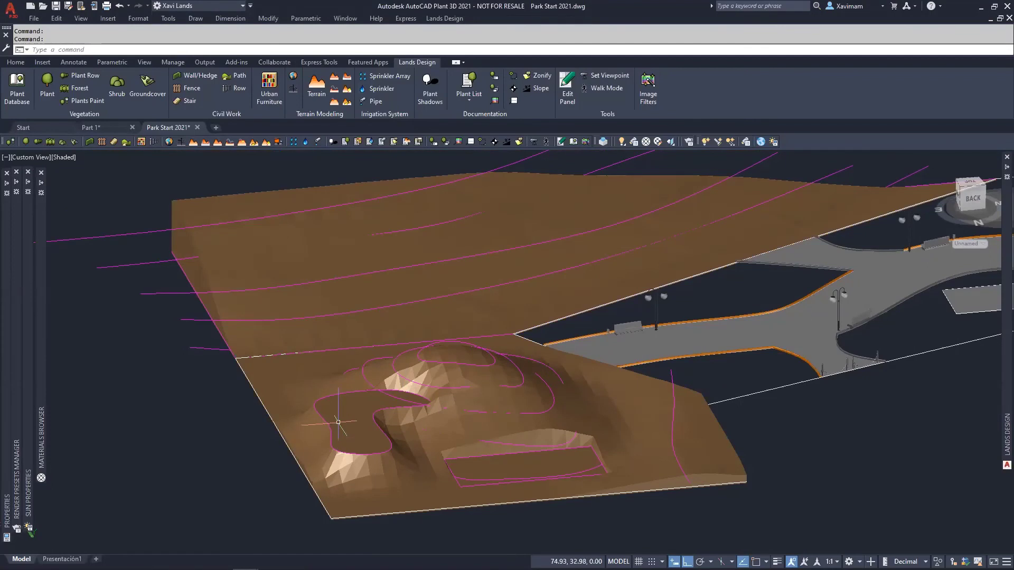
click(286, 377)
right_click(285, 378)
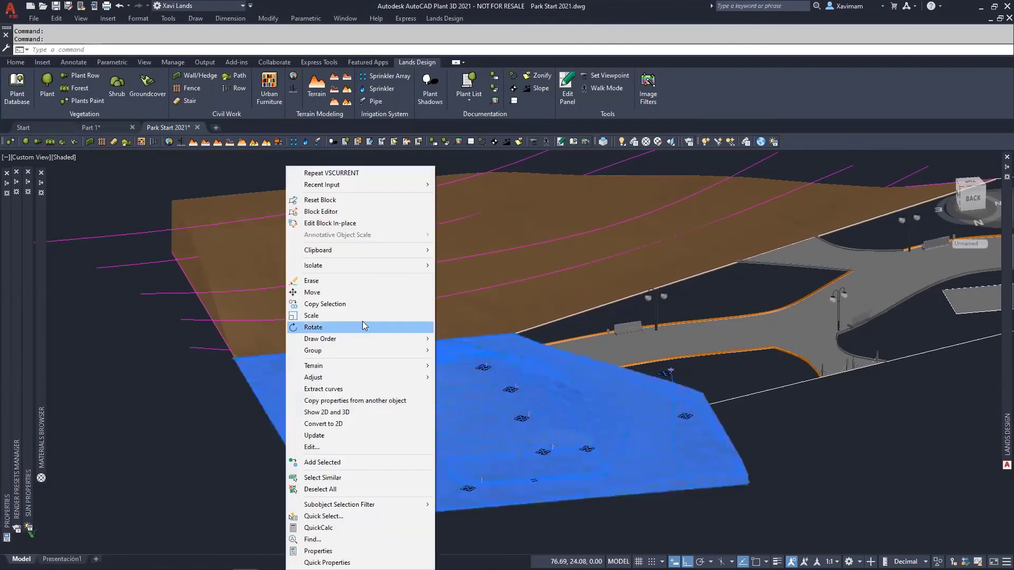
mouse_move(370, 365)
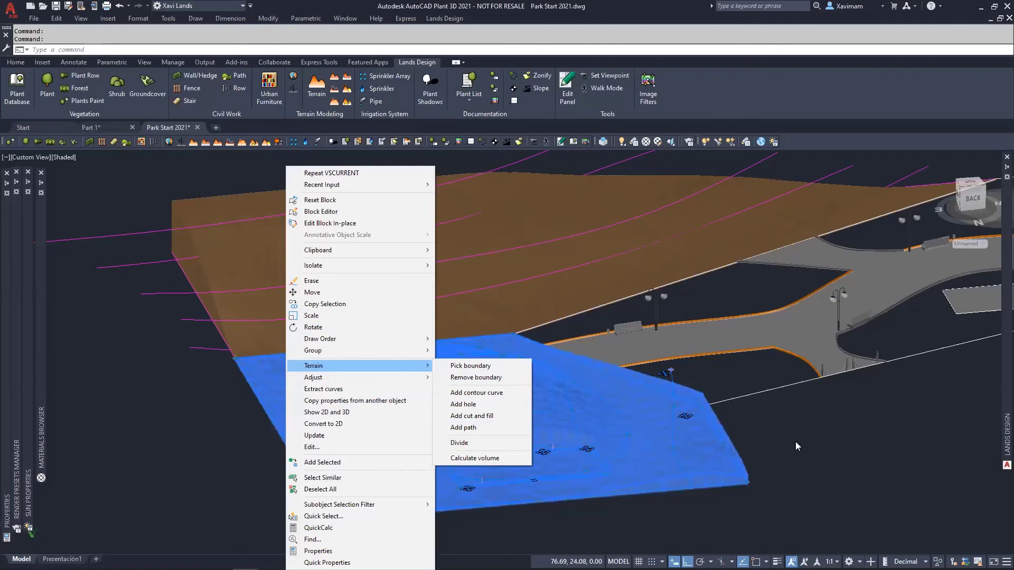
key(Escape)
key(Escape)
- Examine the shaded hill terrain around the rectangular hole and the spline's cut-and-fill slopes
scroll(522, 458, up, 4)
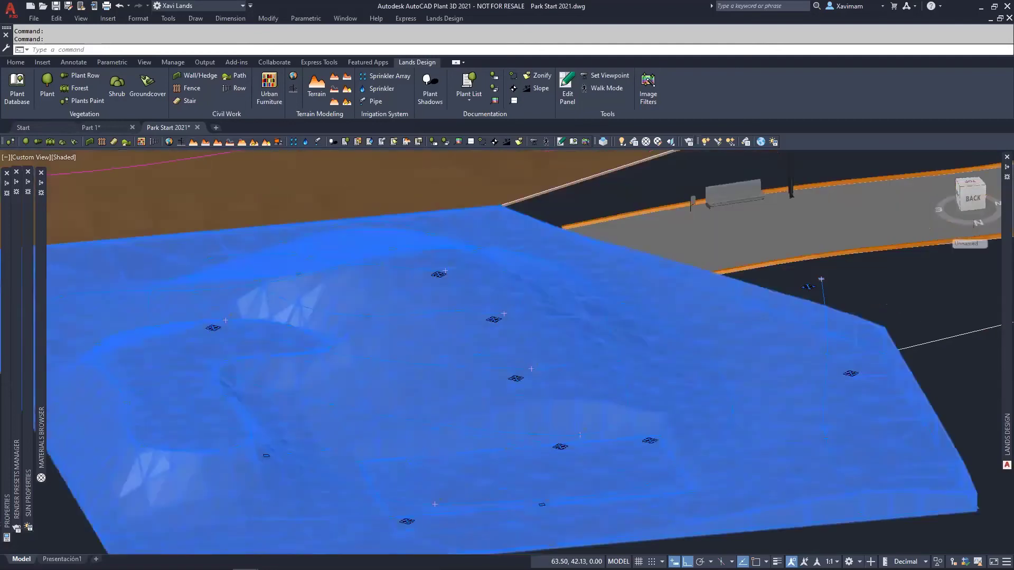
scroll(528, 452, up, 3)
middle_drag(529, 453, 544, 366)
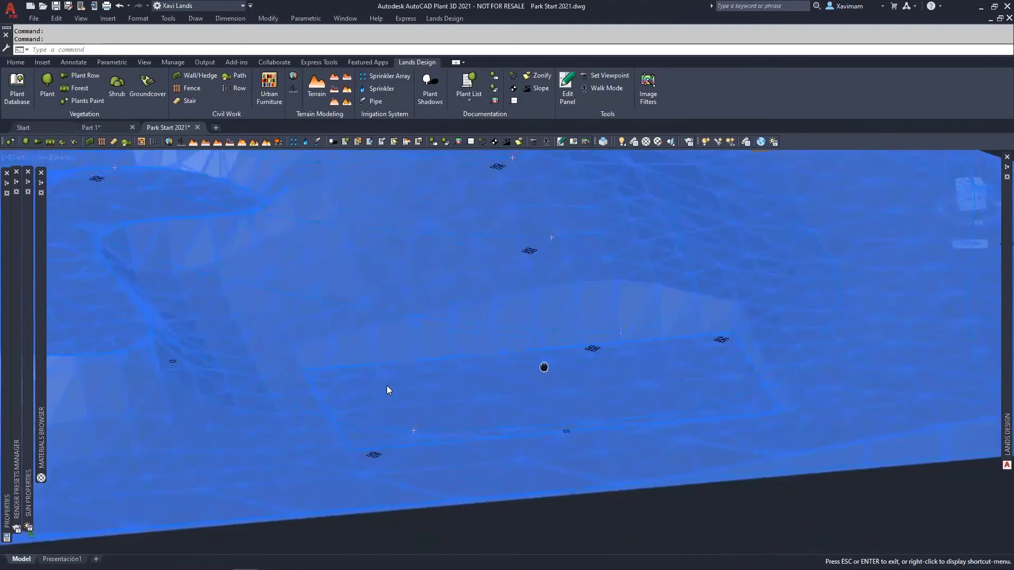
key(Escape)
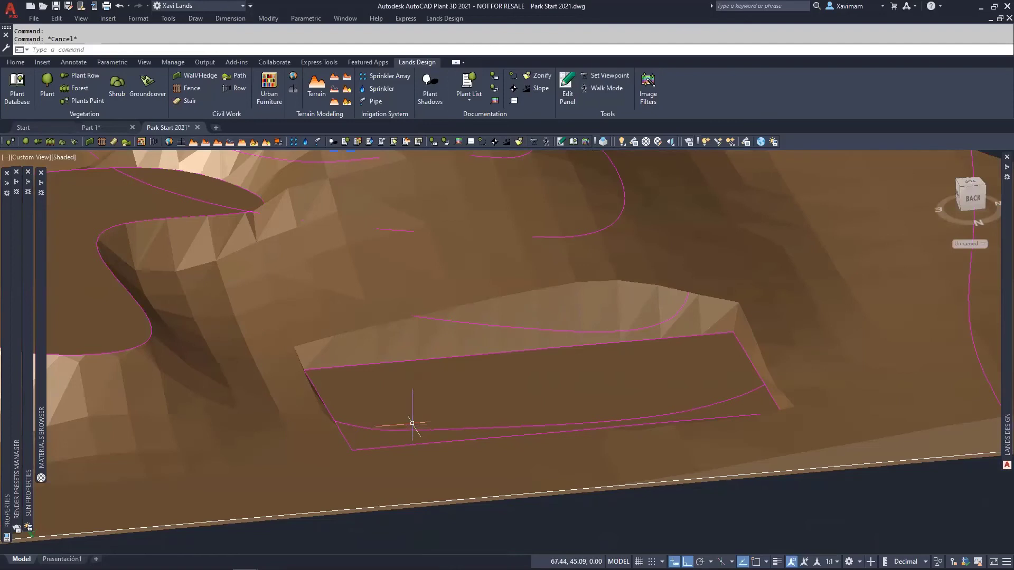
mouse_move(412, 423)
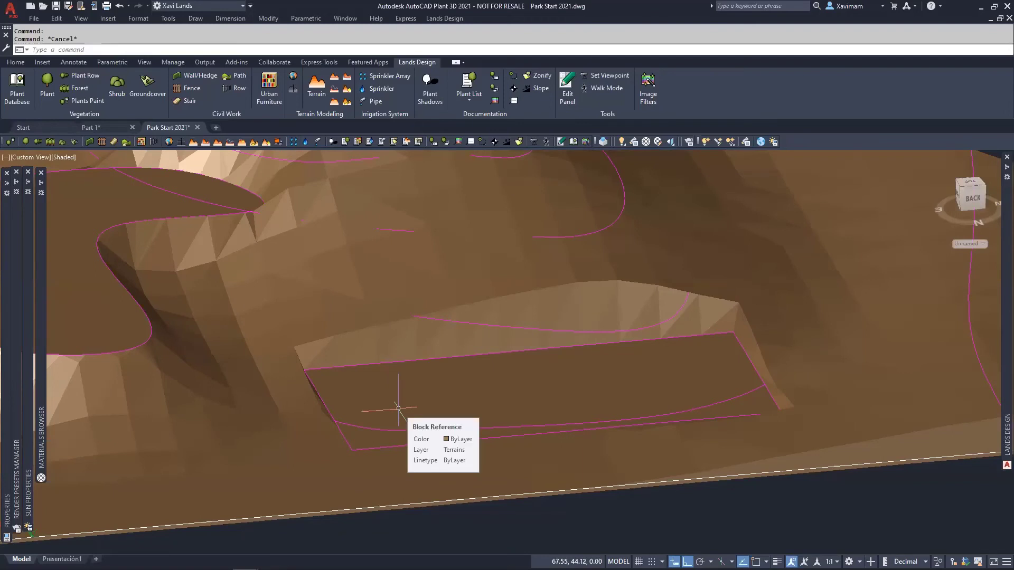
middle_drag(276, 340, 393, 360)
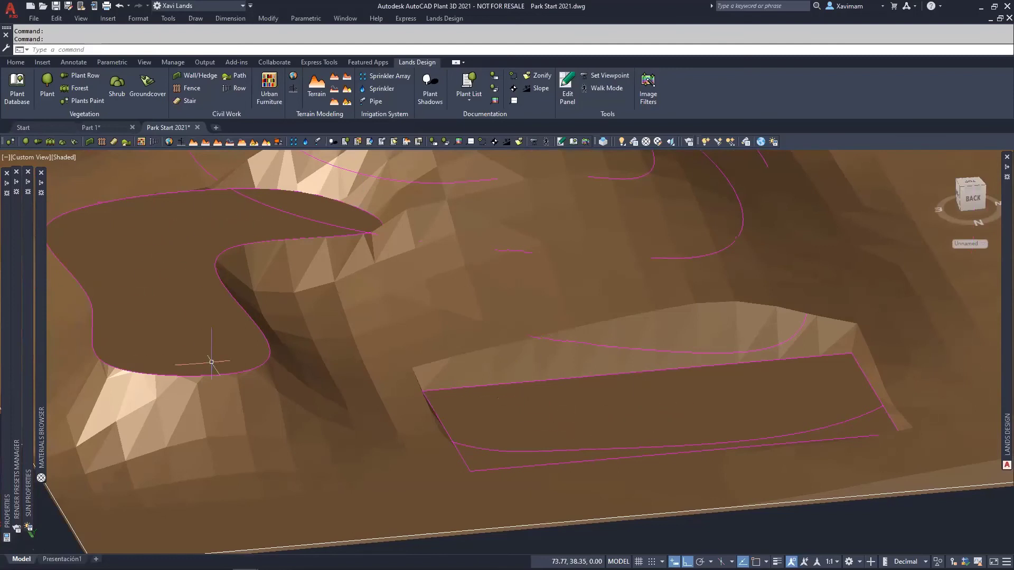
click(270, 20)
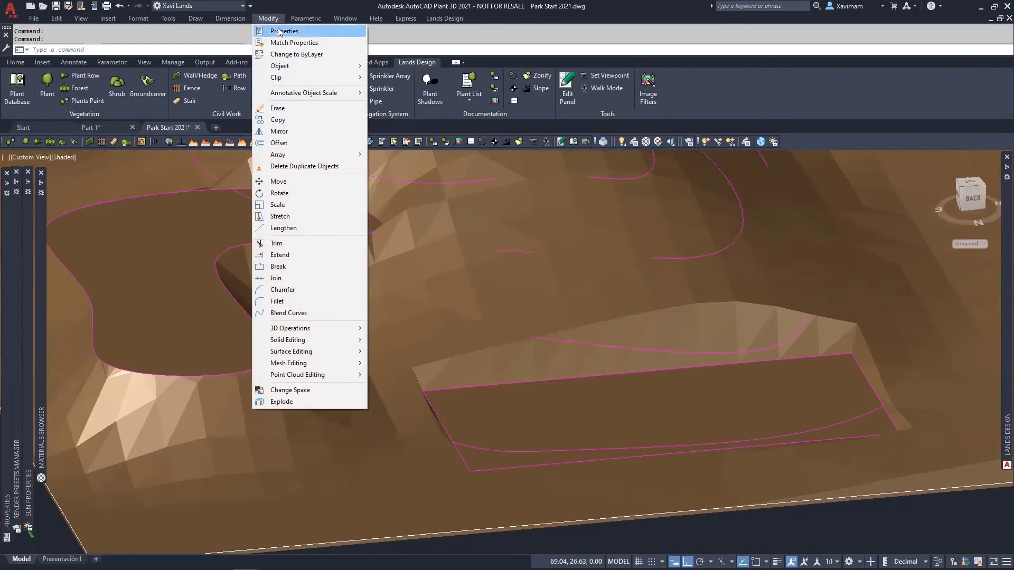
mouse_move(196, 18)
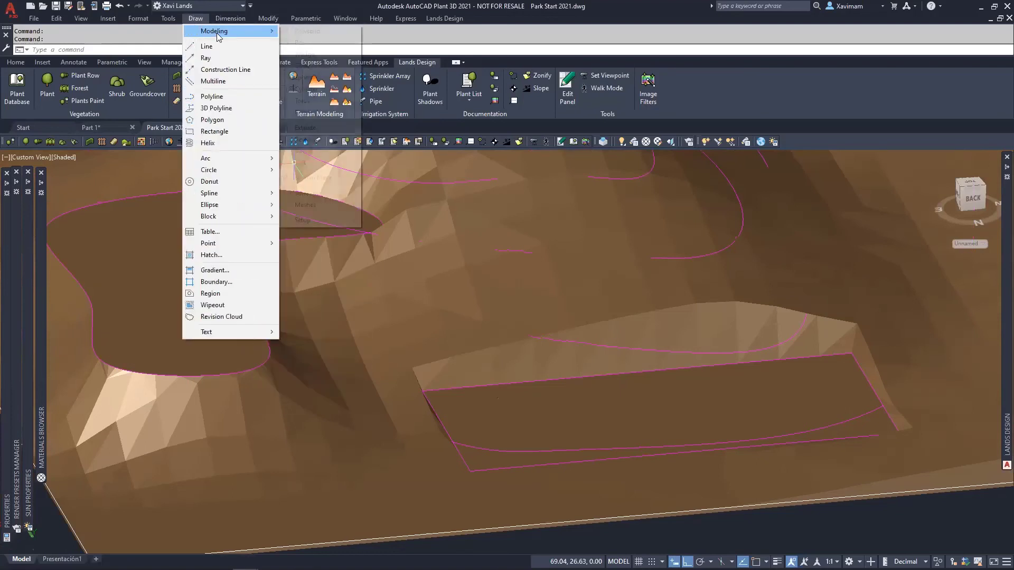
mouse_move(217, 33)
click(318, 126)
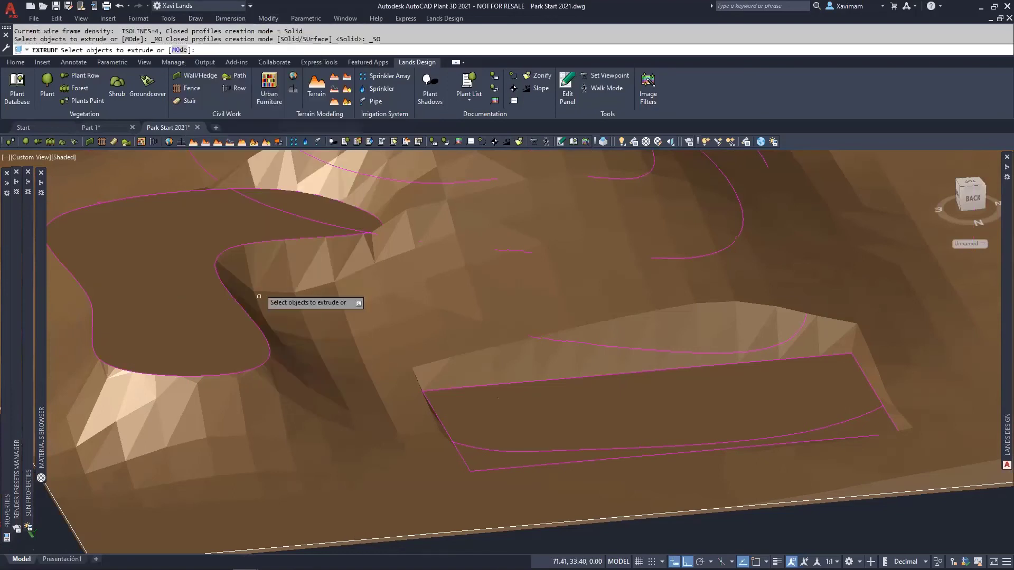
click(261, 358)
key(Escape)
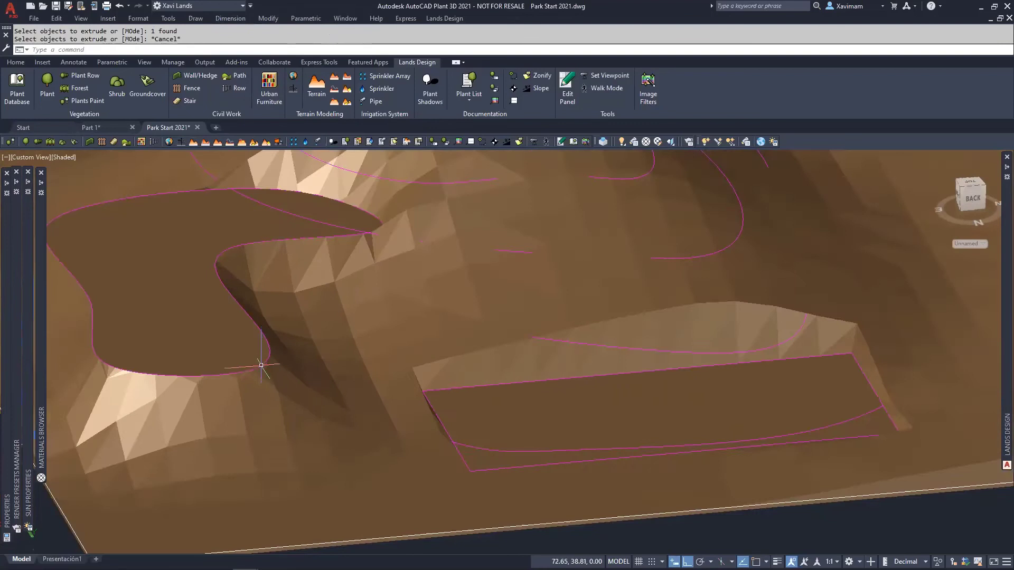
- Hide the hill terrain so that only its contours, rectangle and closed spline stay on display
scroll(261, 357, up, 5)
scroll(281, 382, down, 5)
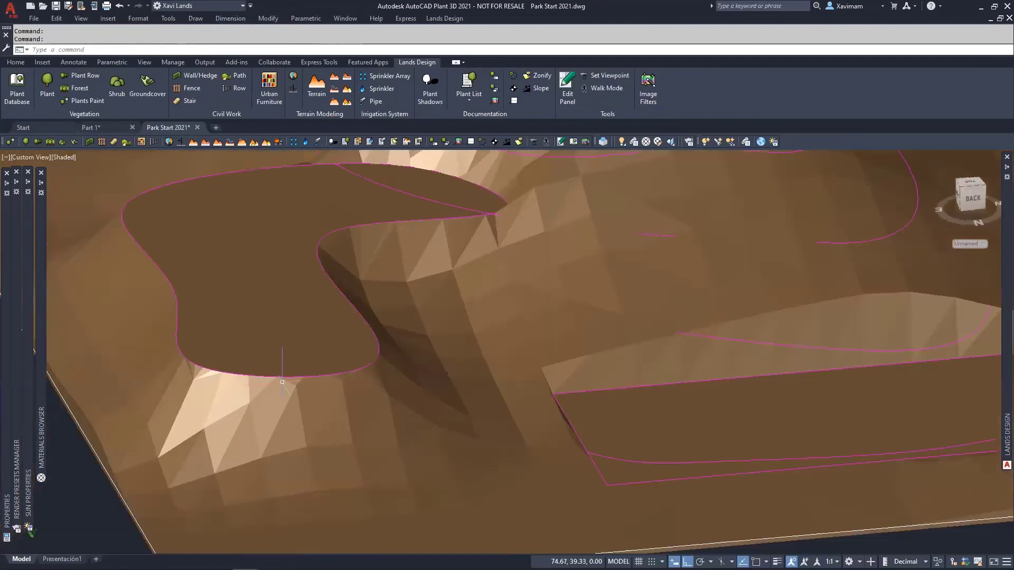
click(290, 316)
right_click(290, 316)
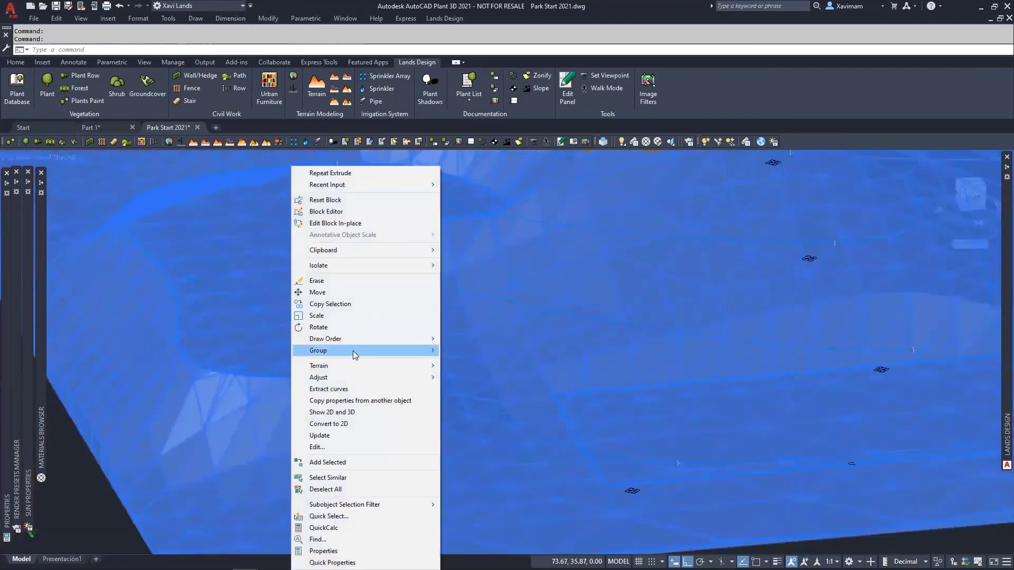
mouse_move(398, 266)
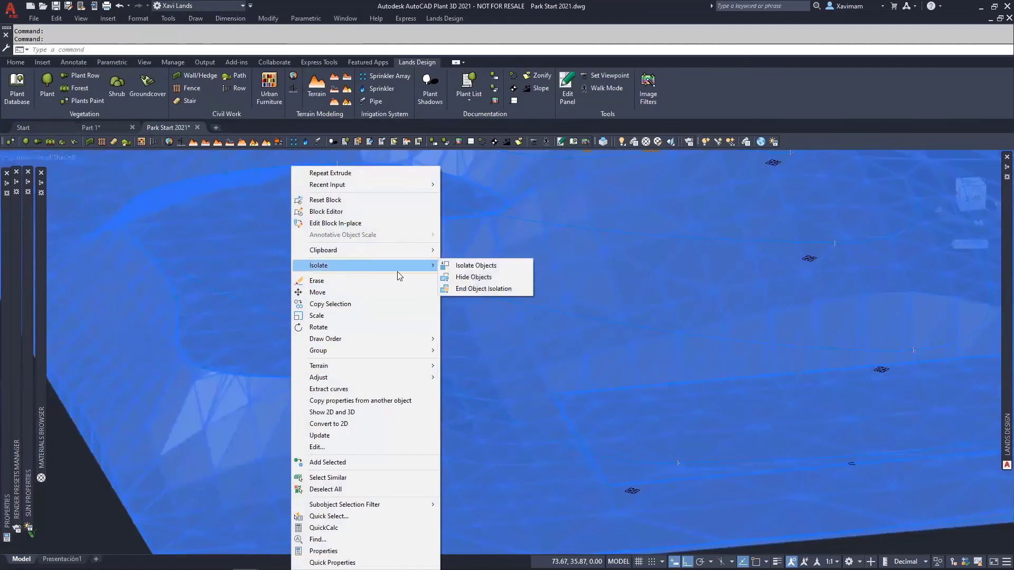
click(473, 277)
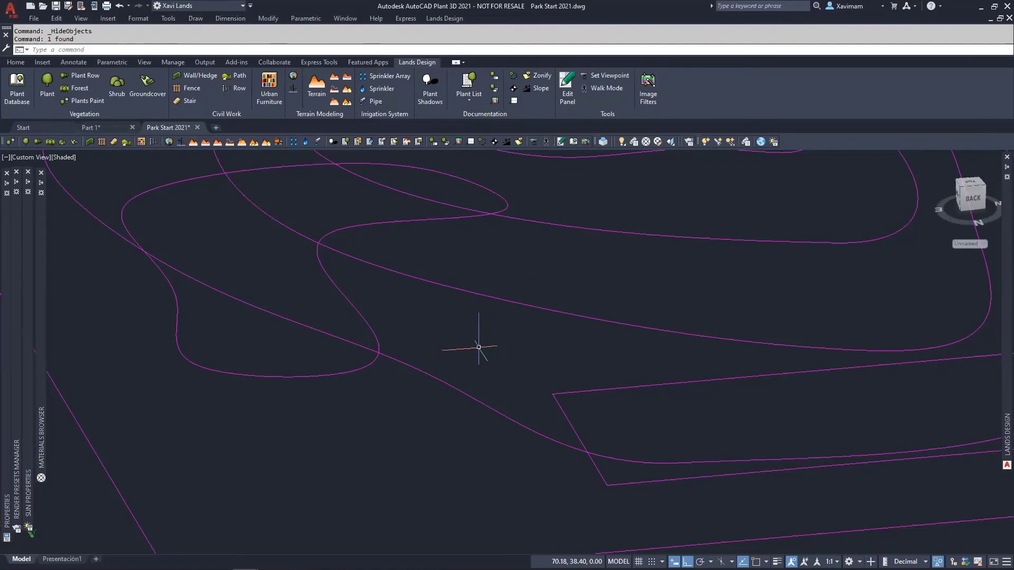
- Extrude the closed spline on the hill into a solid 0.05 high
click(196, 19)
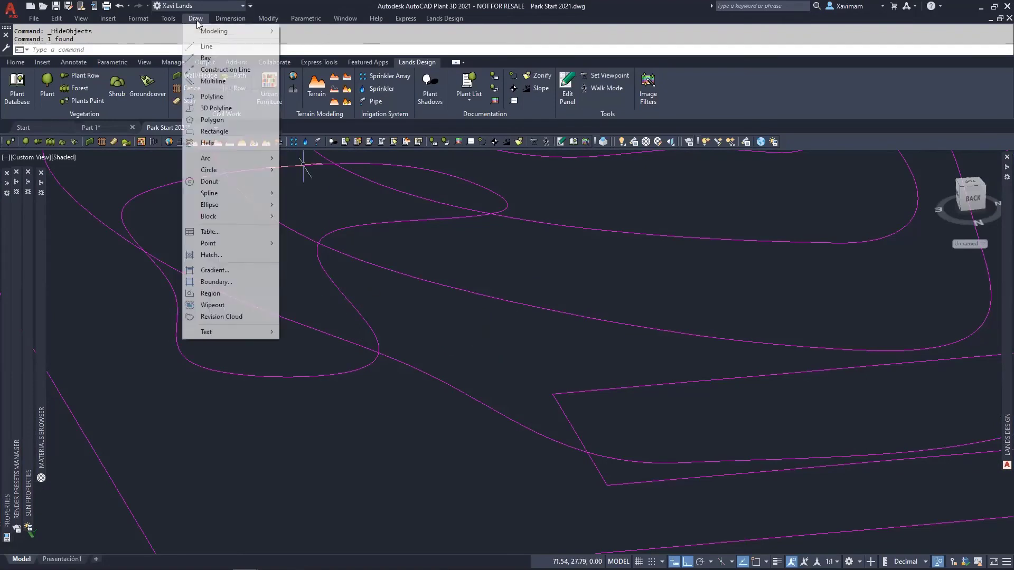
mouse_move(214, 31)
click(317, 127)
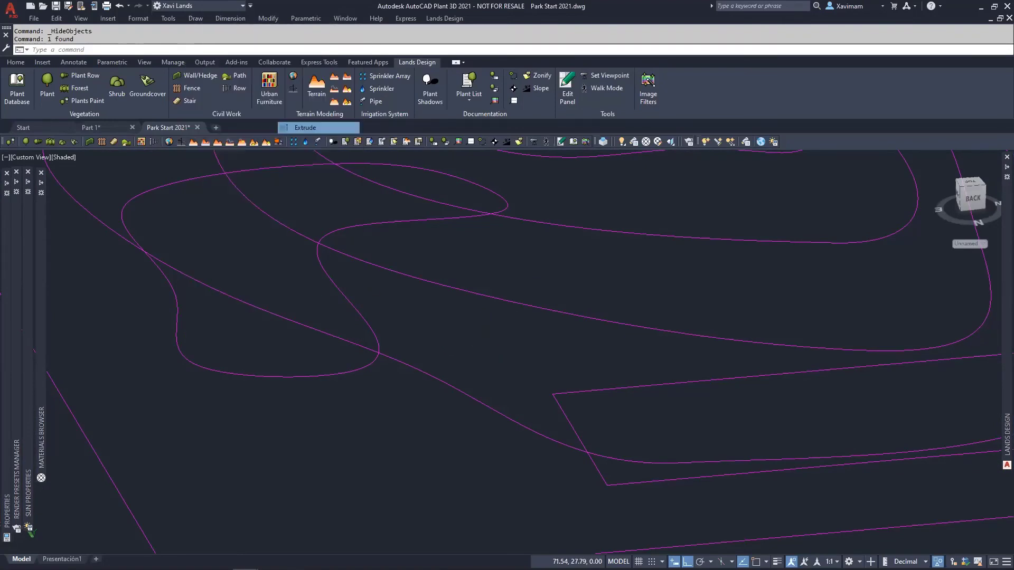
click(349, 301)
key(Return)
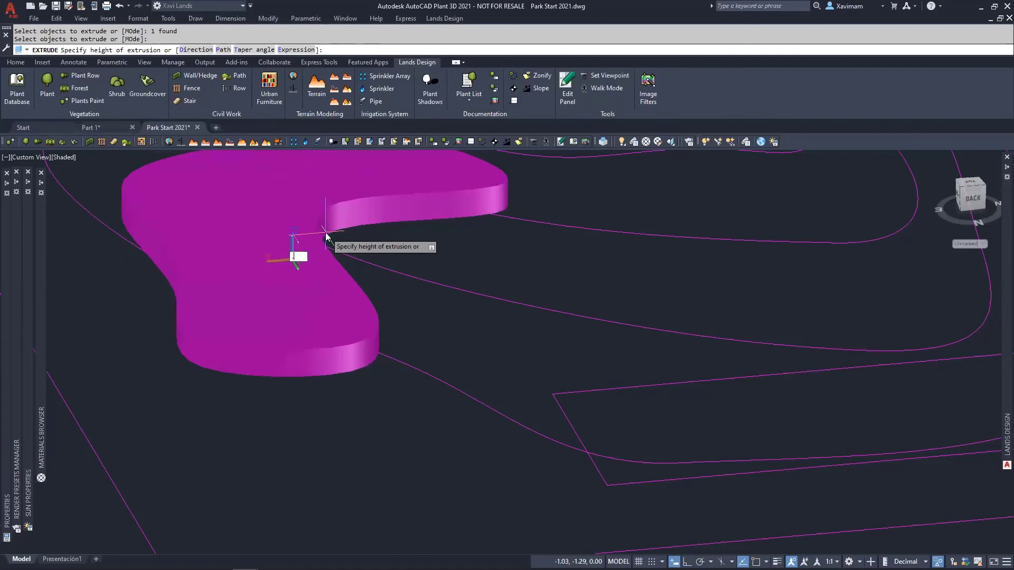
key(Return)
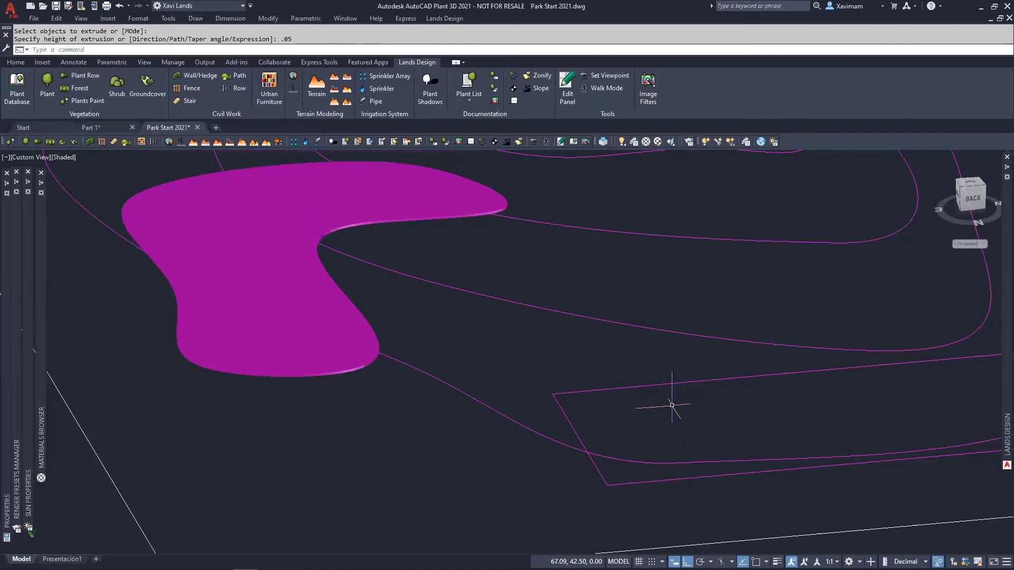
- Extrude the rectangle into a solid 0.05 high and bring the hidden hill terrain back on display
click(660, 384)
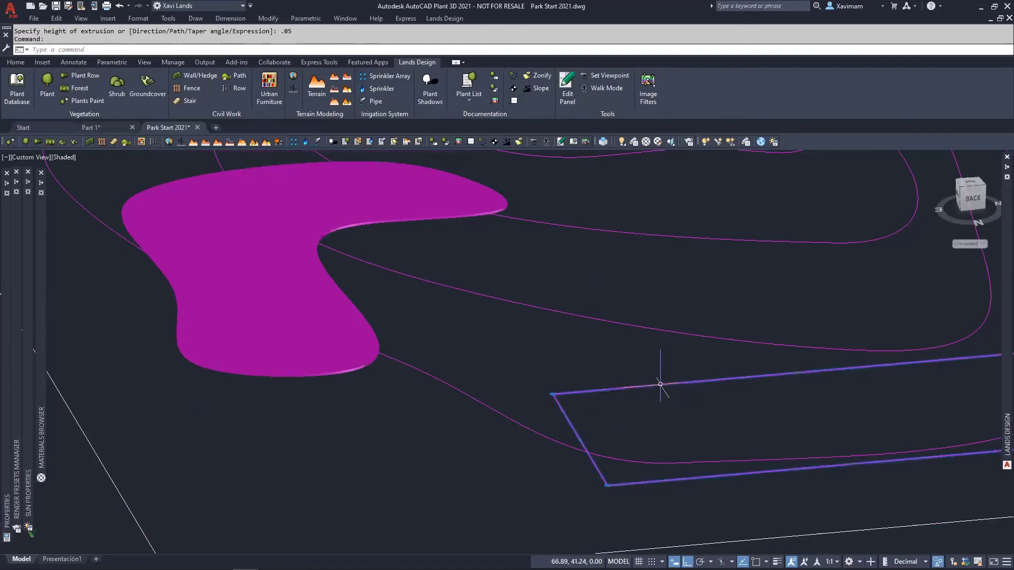
right_click(660, 384)
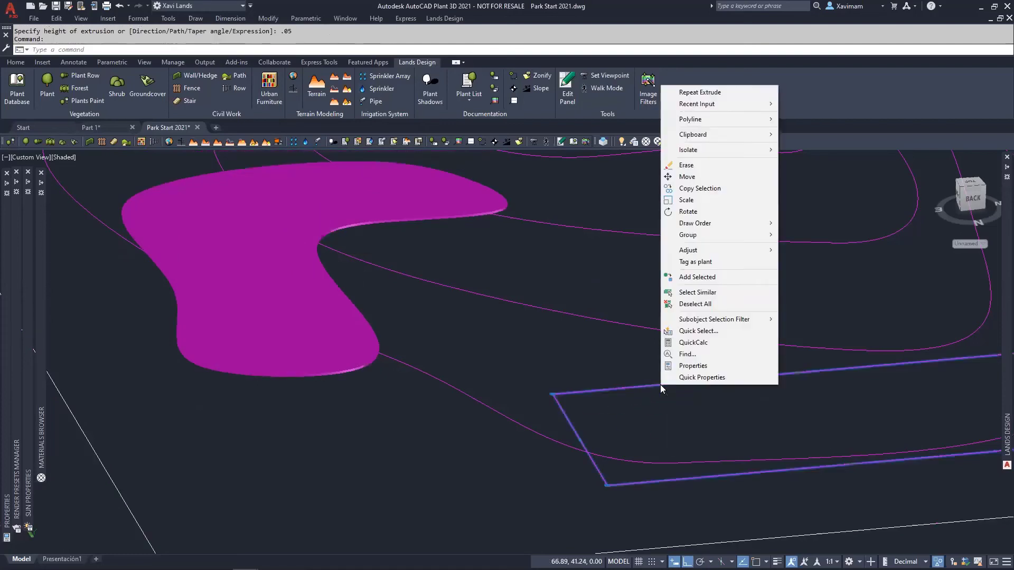
click(707, 91)
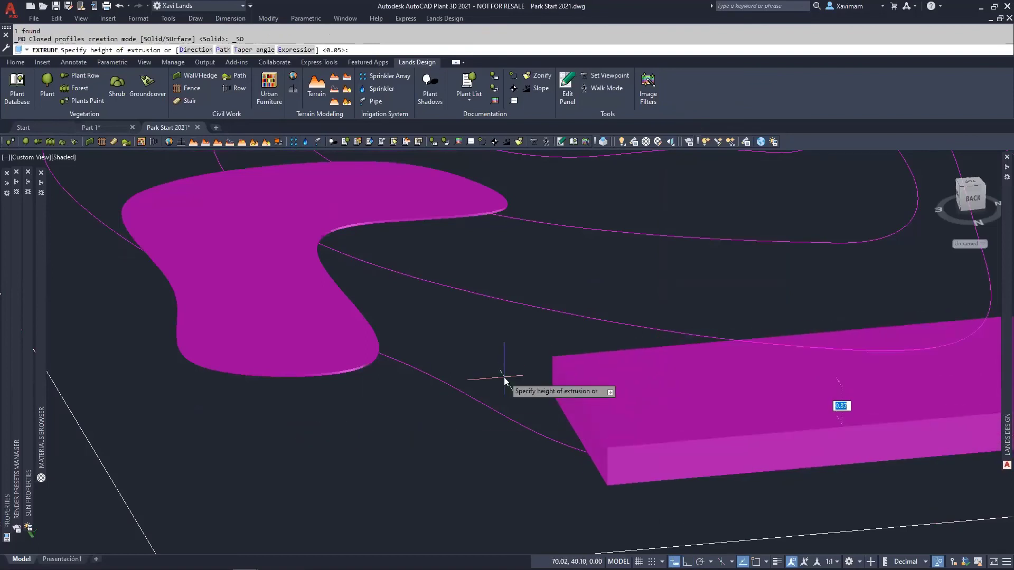
key(Return)
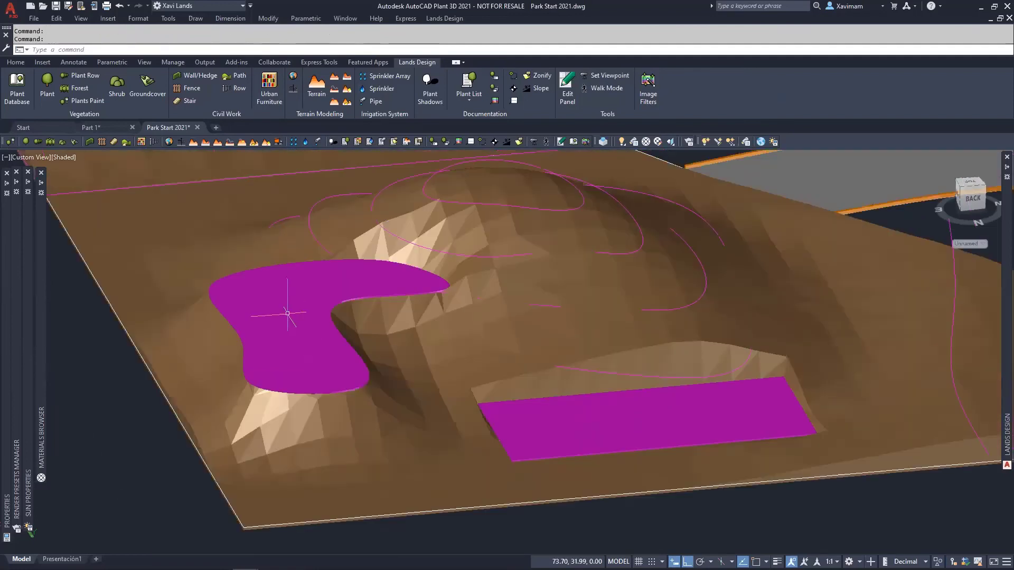
- Set the color of the closed-spline solid on the hill to Green
click(287, 313)
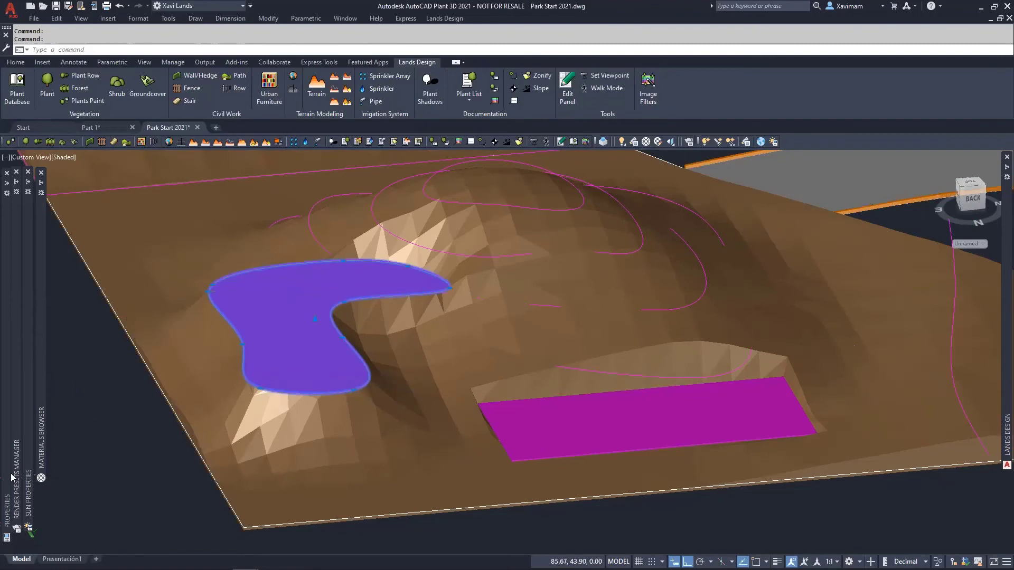
mouse_move(8, 474)
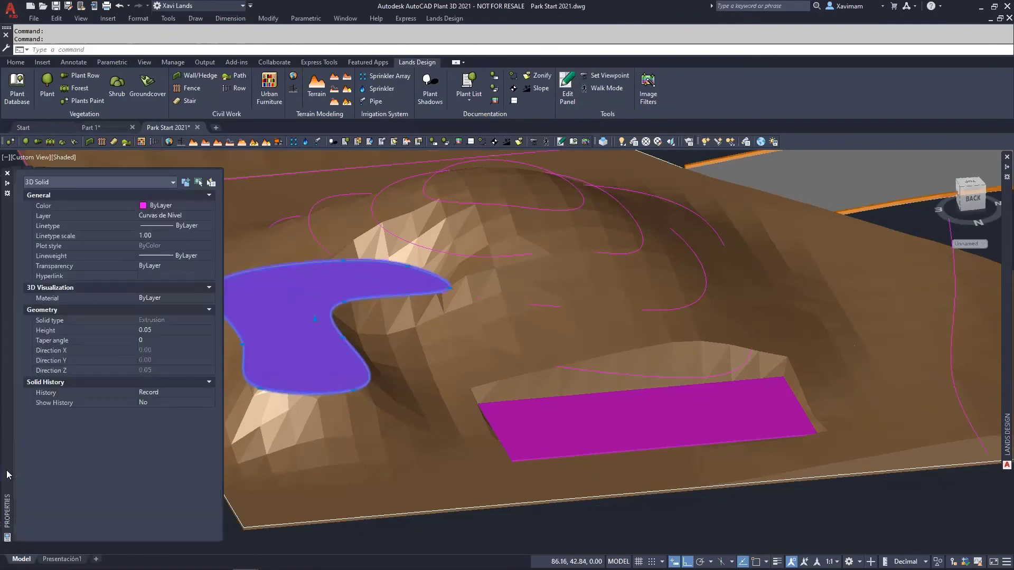
click(178, 204)
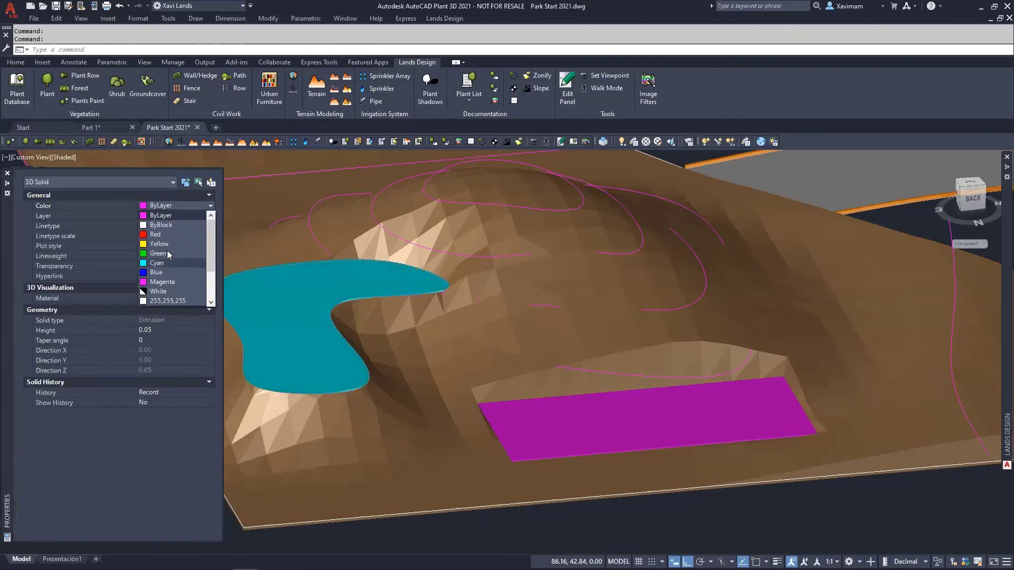
click(526, 416)
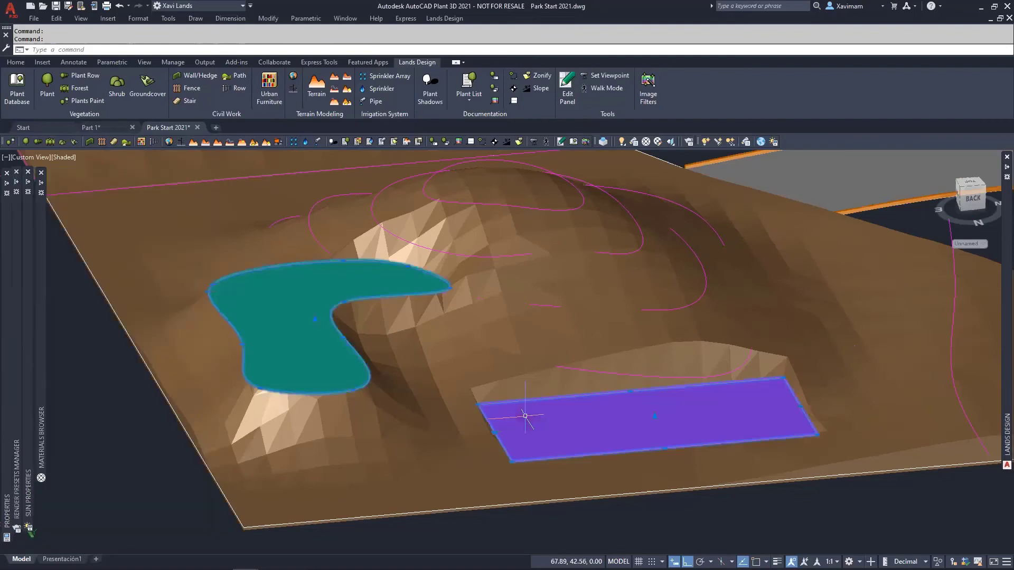
key(Escape)
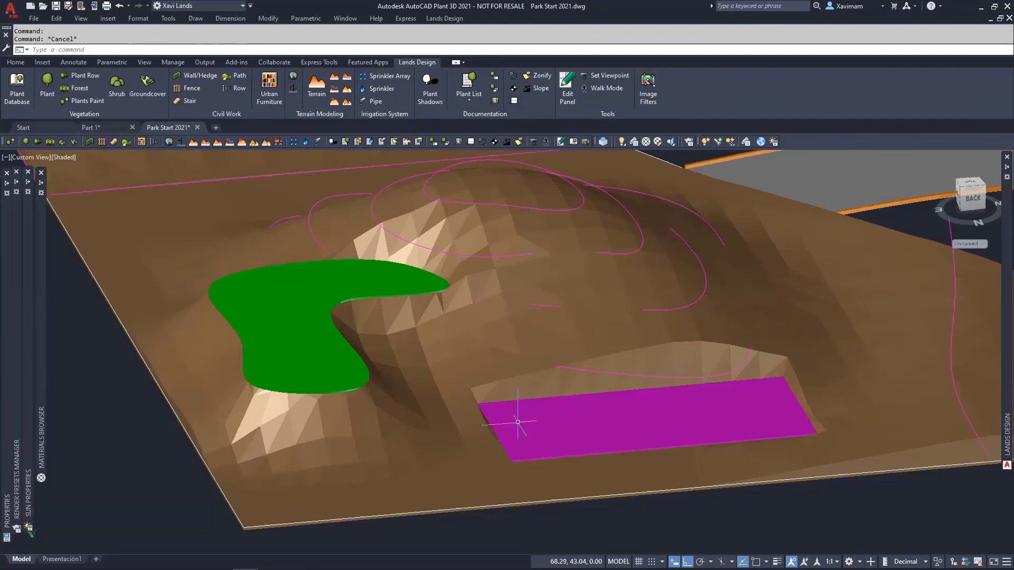
- Set the color of the rectangular solid in the hill's hole to Blue
click(518, 421)
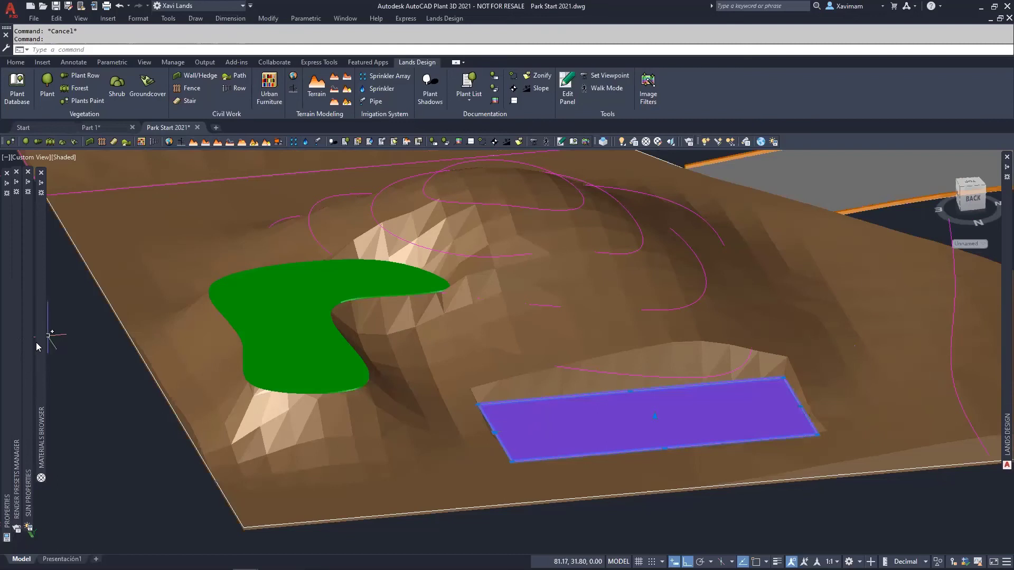
mouse_move(8, 347)
click(169, 206)
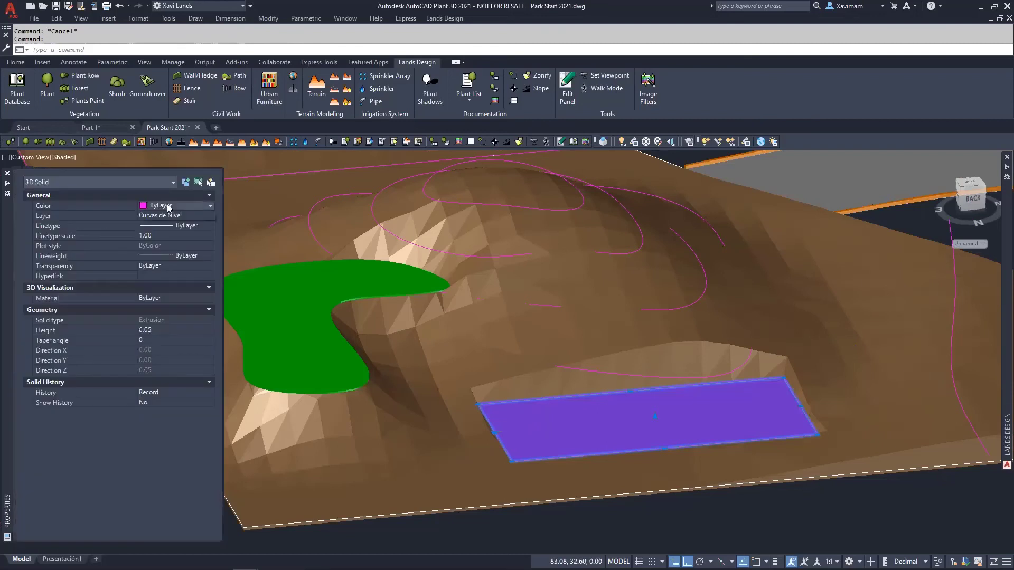
click(171, 274)
key(Escape)
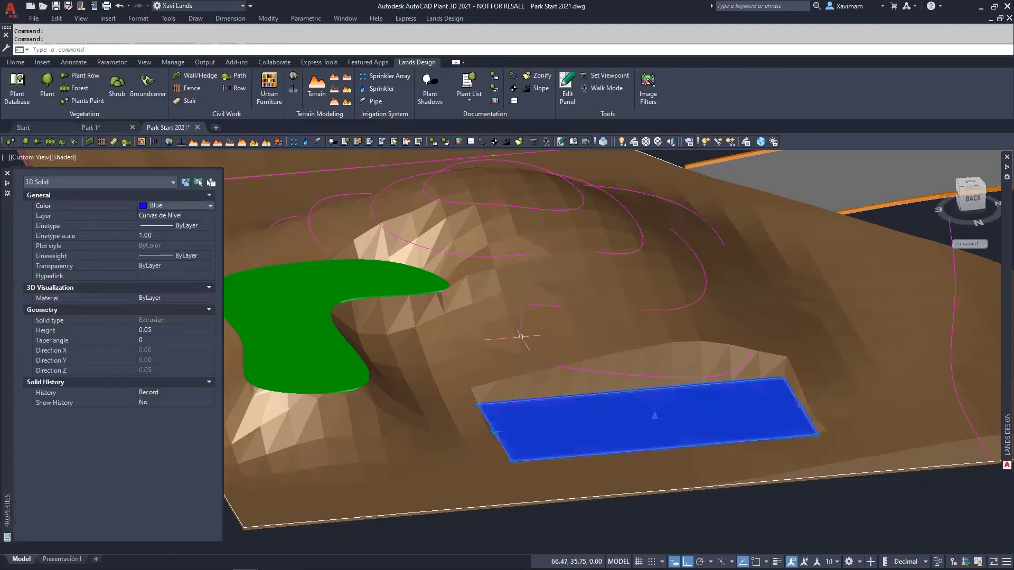
- Show the whole park and both terrains from the Top view in the 2D Wireframe visual style
scroll(558, 446, down, 3)
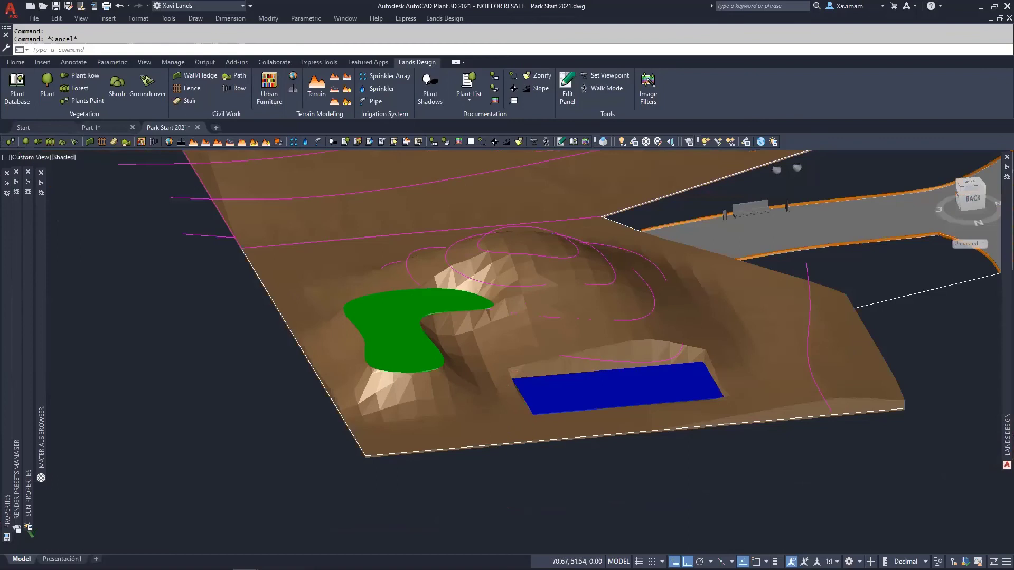
middle_drag(505, 351, 500, 418)
scroll(499, 417, down, 5)
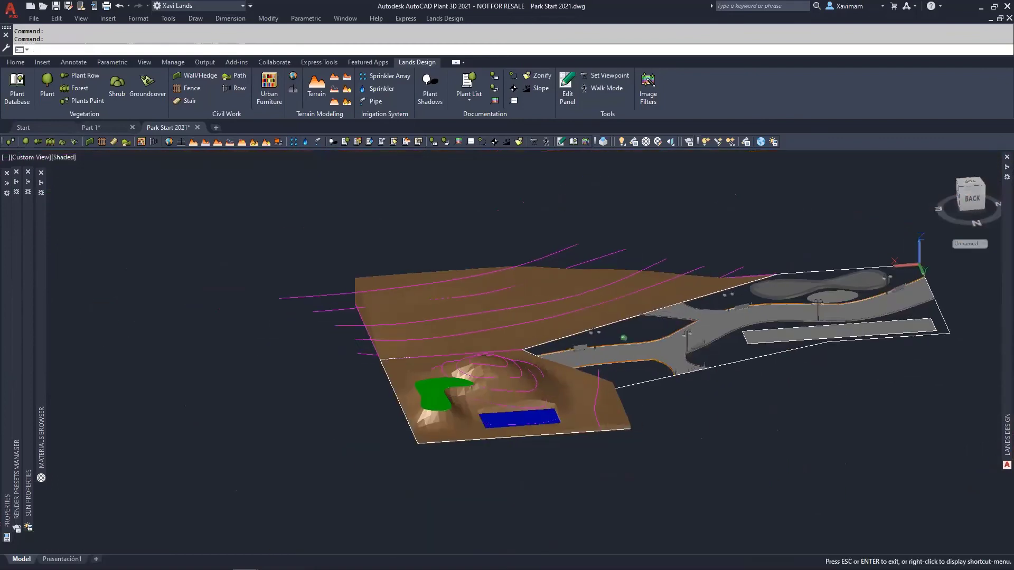
shift+middle_drag(465, 403, 239, 207)
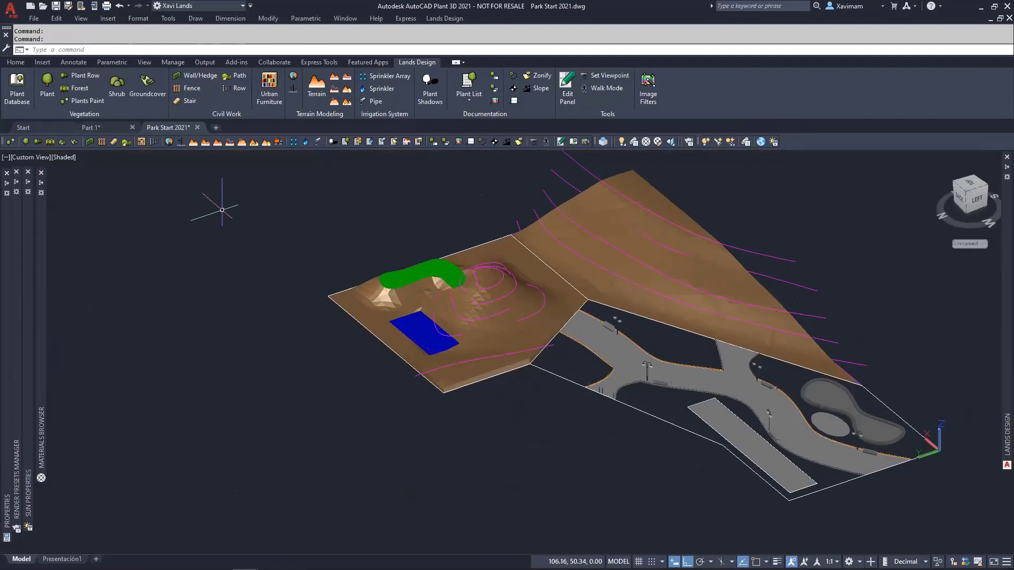
click(66, 158)
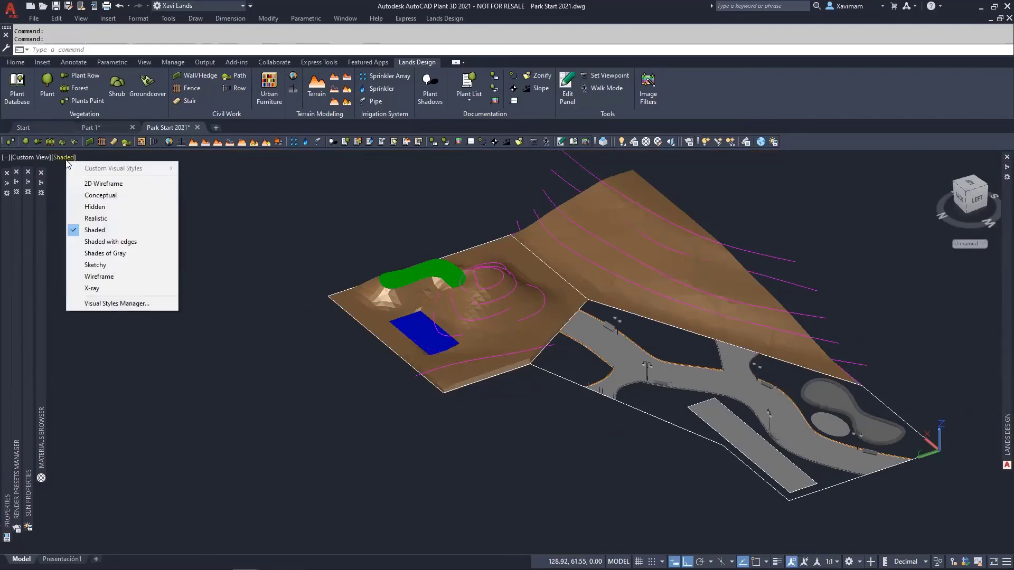
click(102, 186)
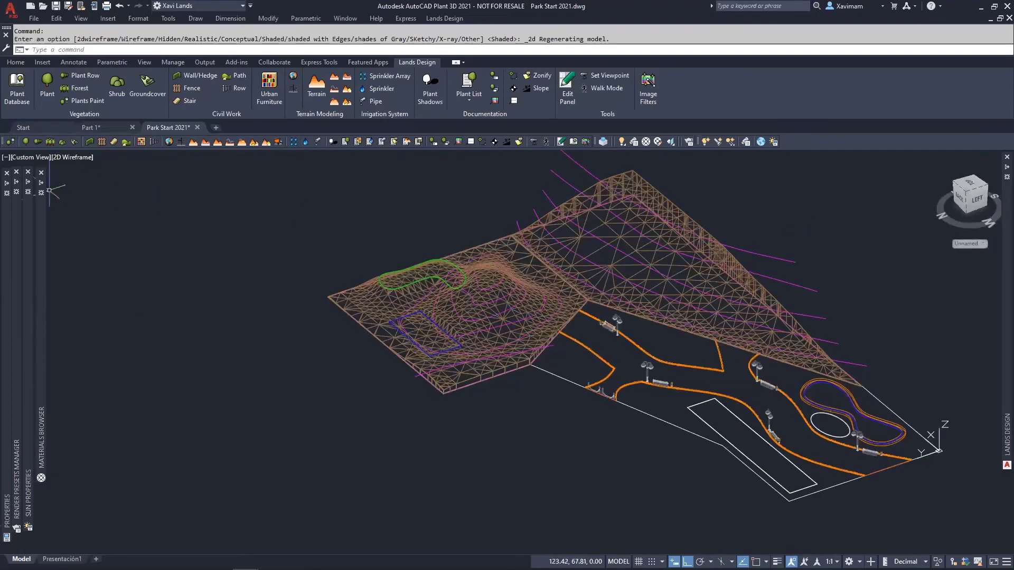
click(31, 159)
click(67, 185)
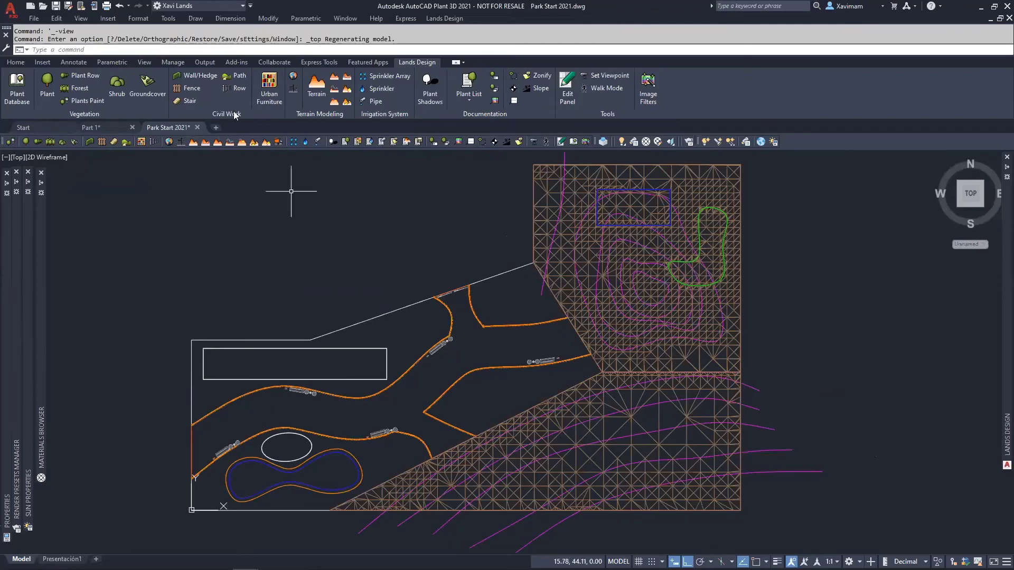
- With Ortho off, draw a winding fit-point spline from the park paths across the sloped terrain and up the hill to the green solid
click(195, 19)
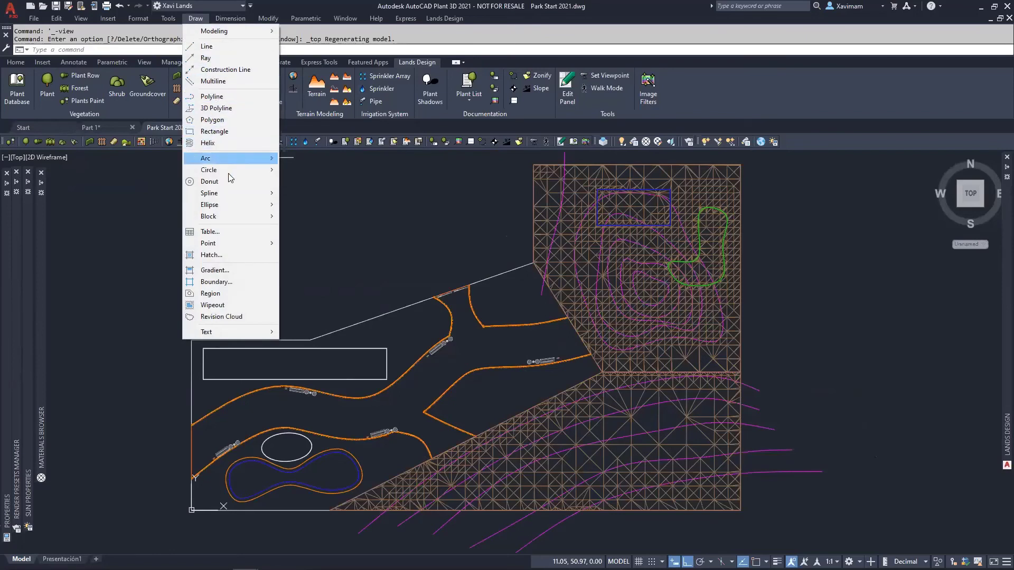
mouse_move(228, 173)
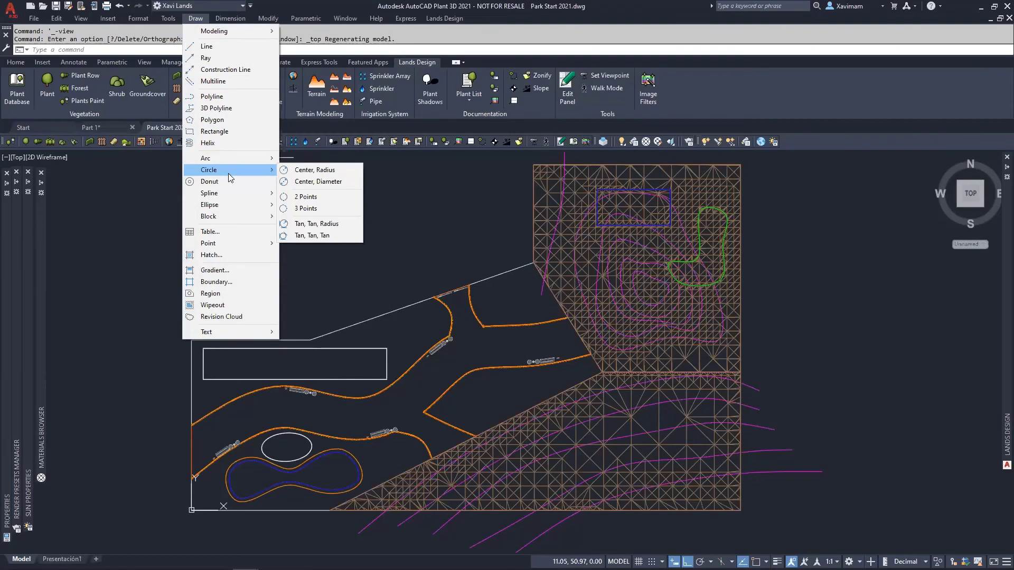
mouse_move(228, 193)
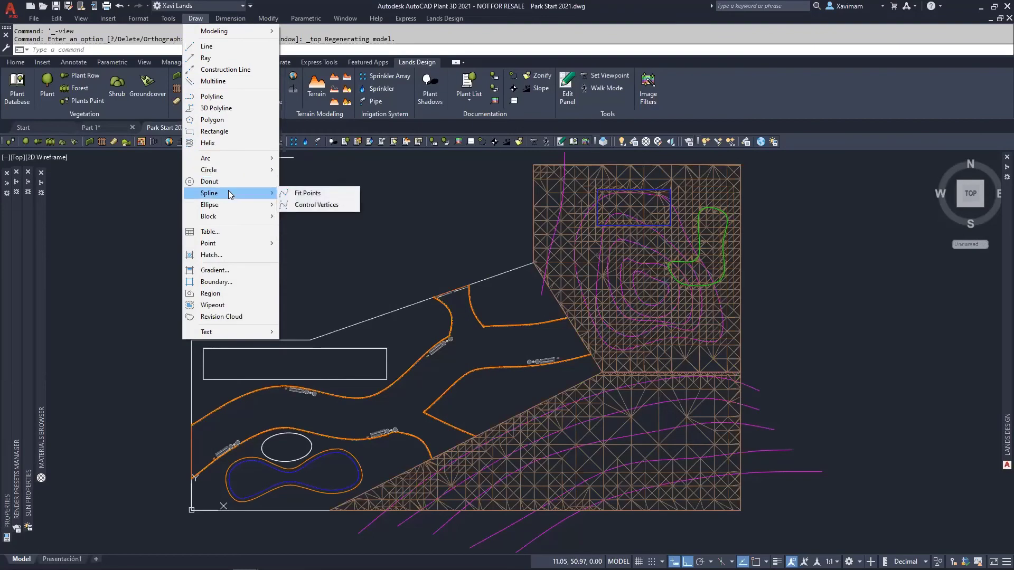
click(305, 194)
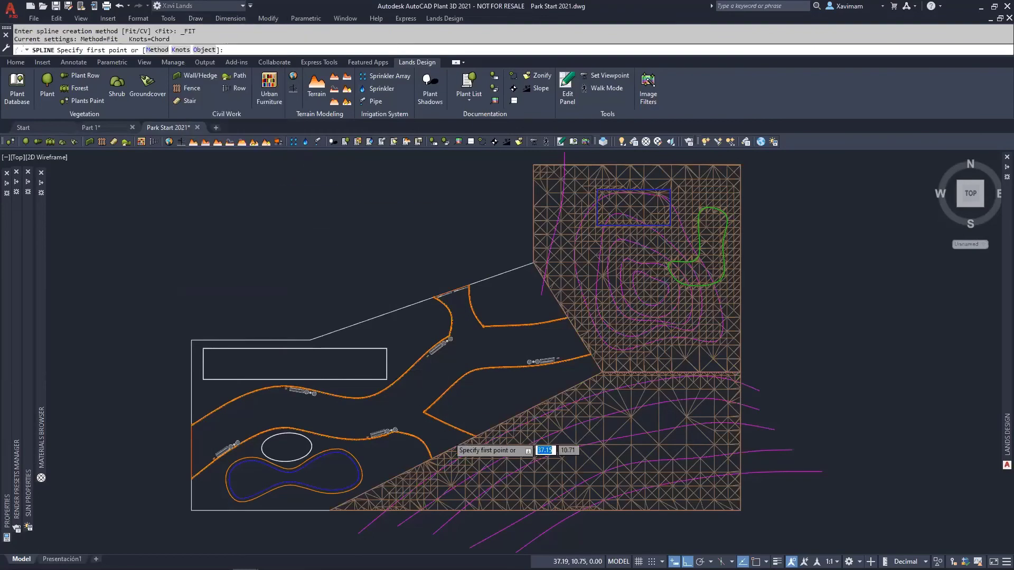
scroll(454, 445, up, 2)
middle_drag(426, 420, 276, 360)
click(274, 359)
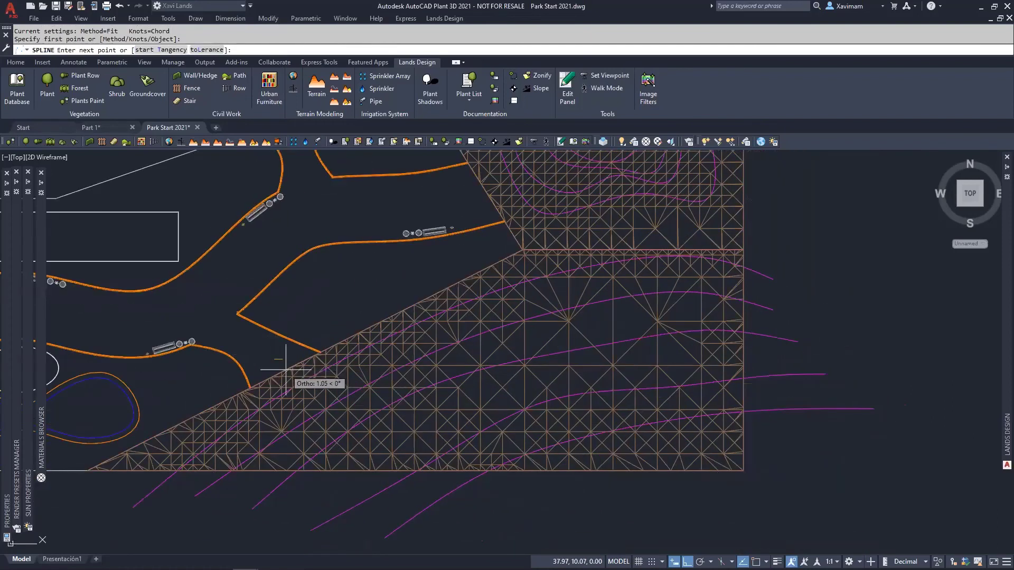
key(F8)
click(290, 378)
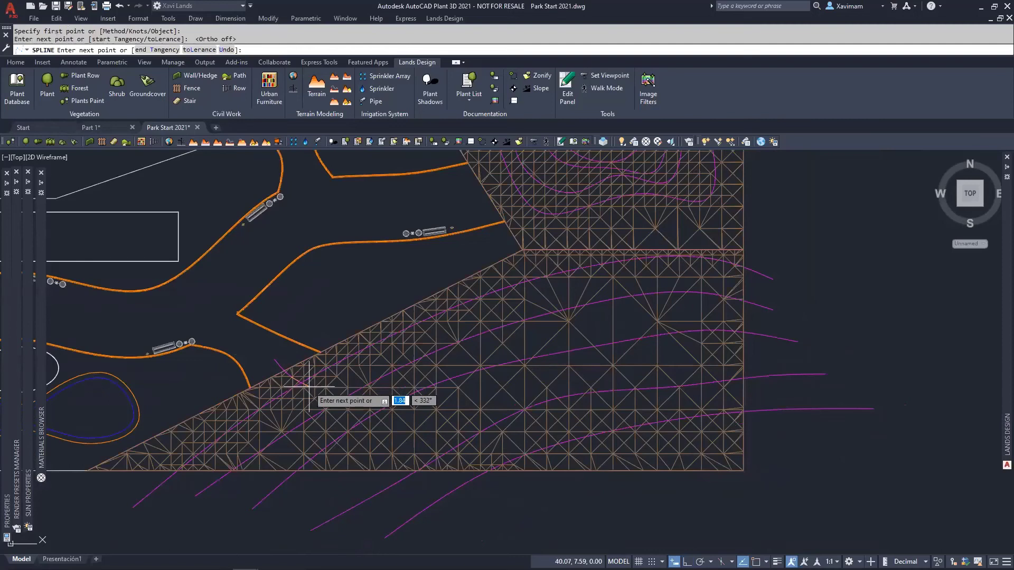
click(309, 387)
click(328, 386)
click(348, 379)
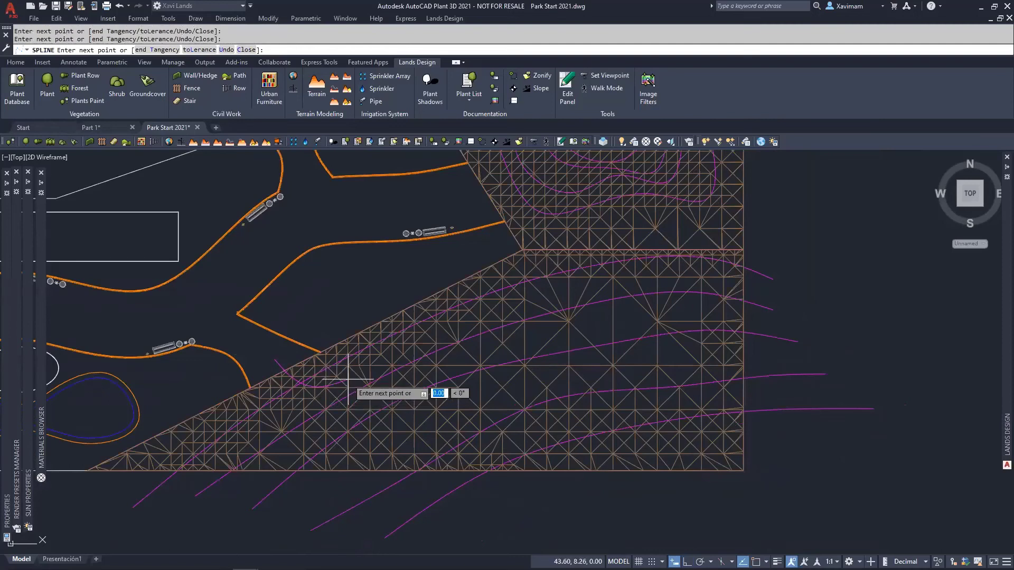
click(376, 372)
click(406, 373)
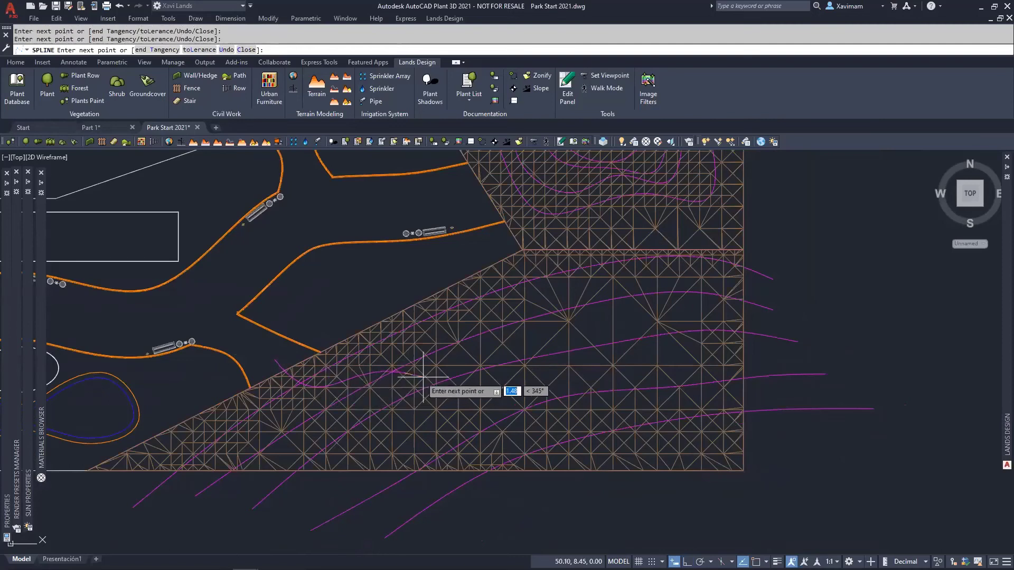
click(486, 376)
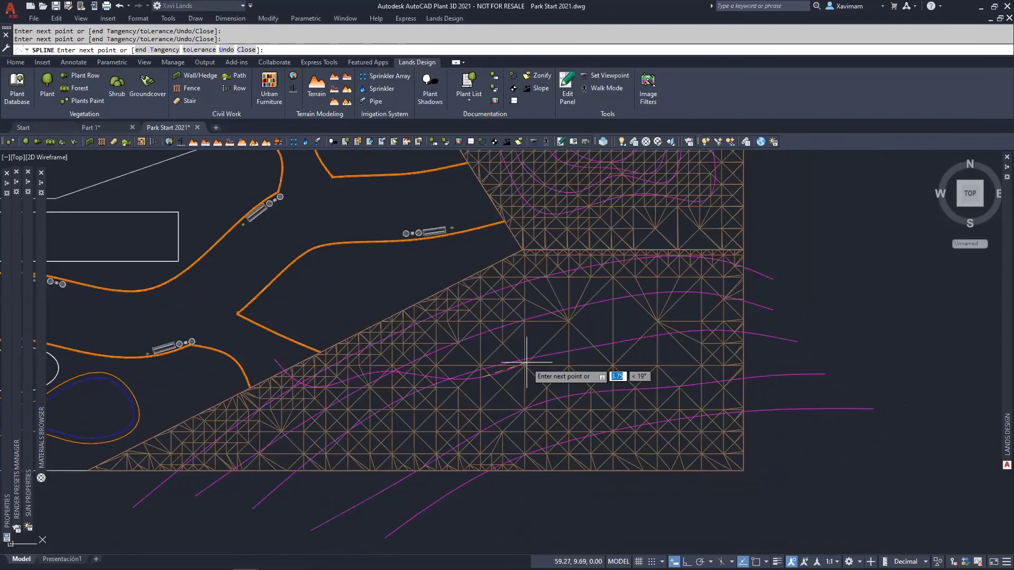
click(610, 331)
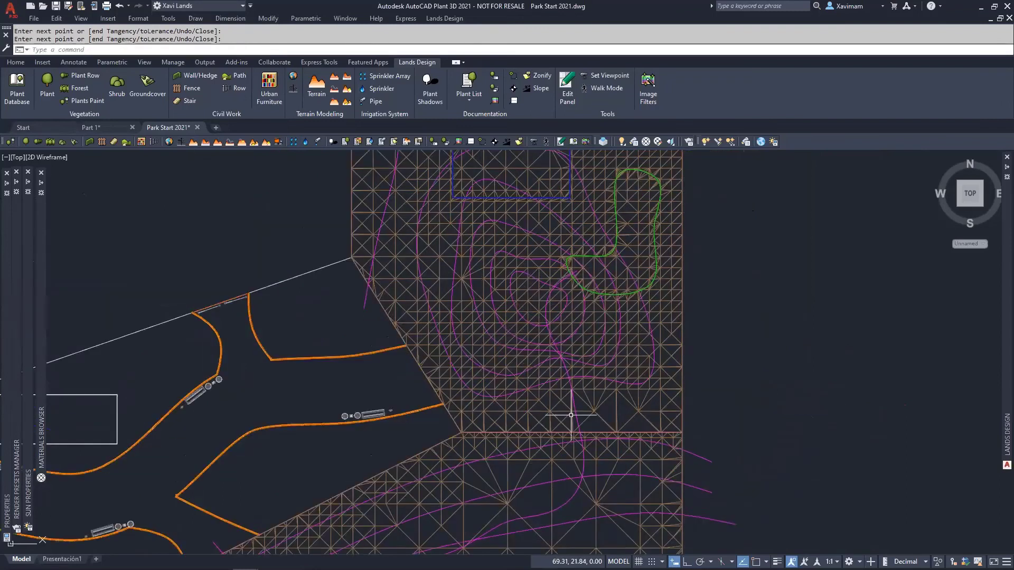
- Examine in 3D and from the side how the winding spline sits relative to the park paths, sloped terrain and hill
shift+middle_drag(573, 418, 504, 245)
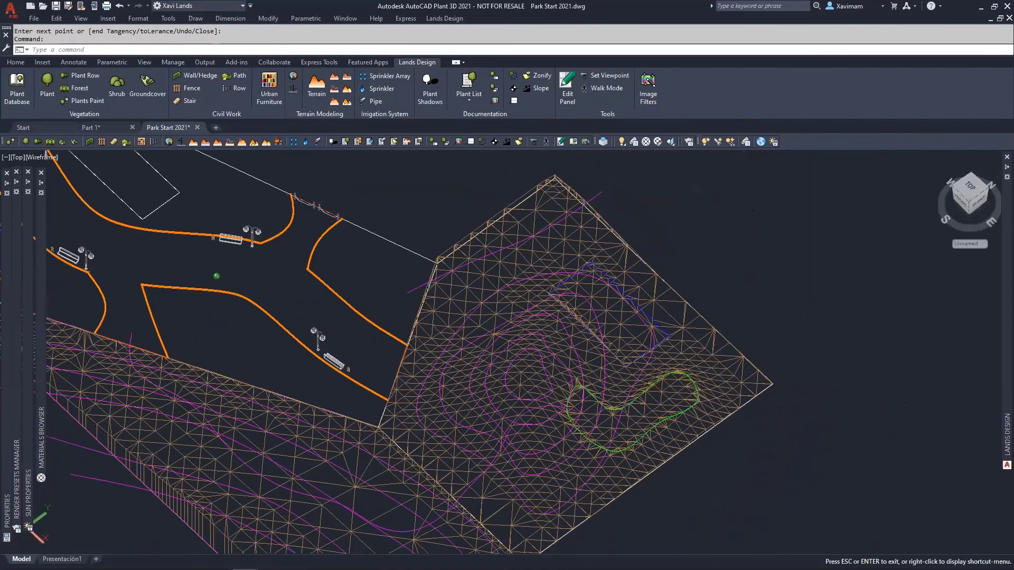
shift+middle_drag(502, 449, 495, 395)
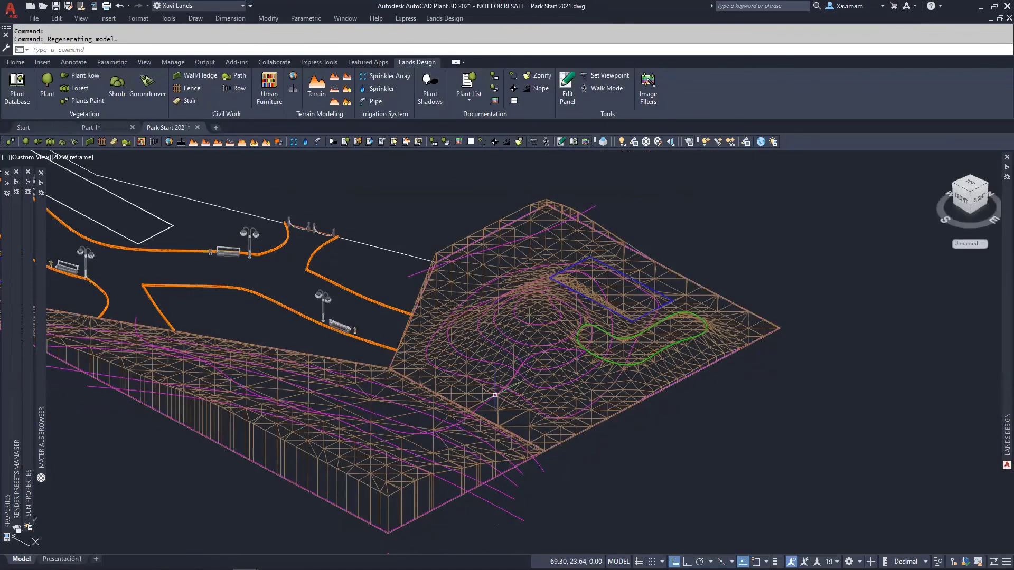
scroll(495, 395, up, 4)
click(461, 421)
mouse_move(461, 421)
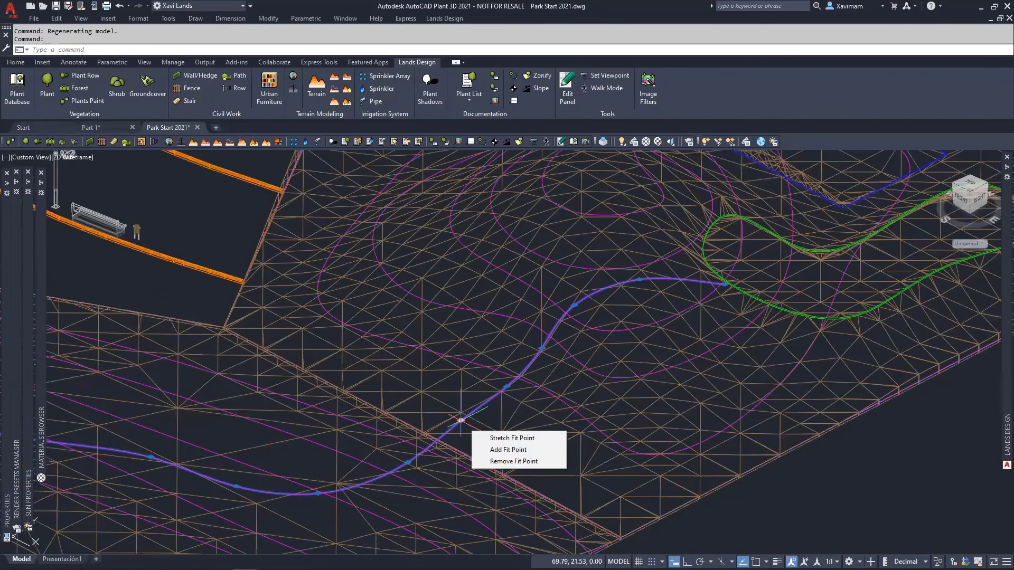
scroll(461, 421, down, 5)
middle_drag(461, 420, 555, 402)
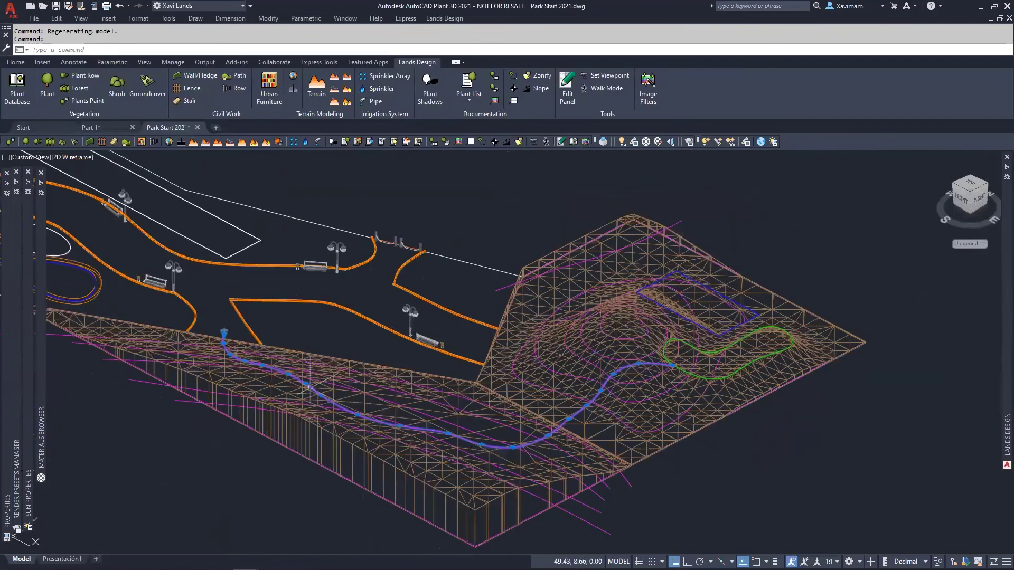
shift+middle_drag(446, 445, 414, 364)
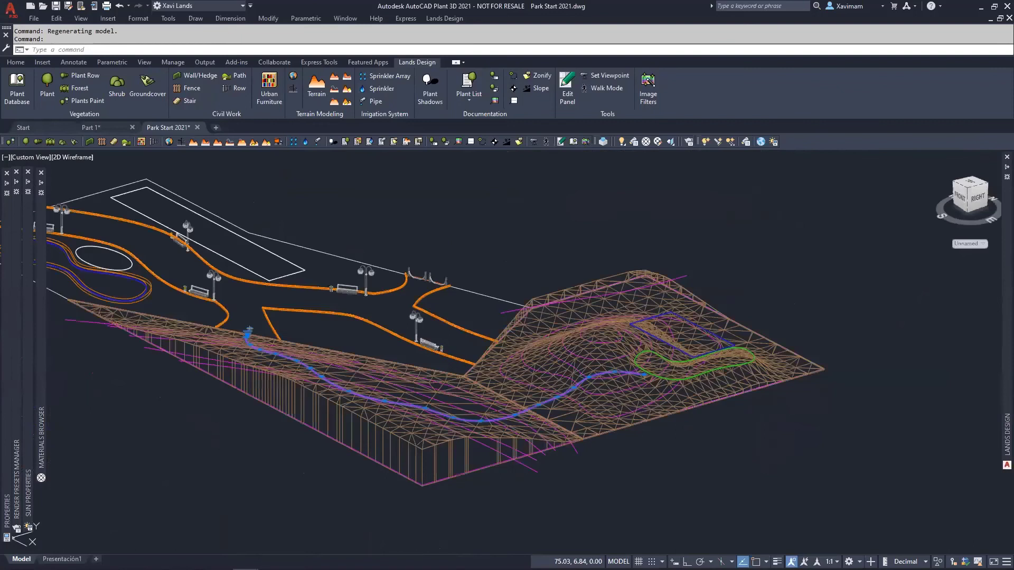
shift+middle_drag(314, 372, 292, 370)
scroll(405, 376, up, 4)
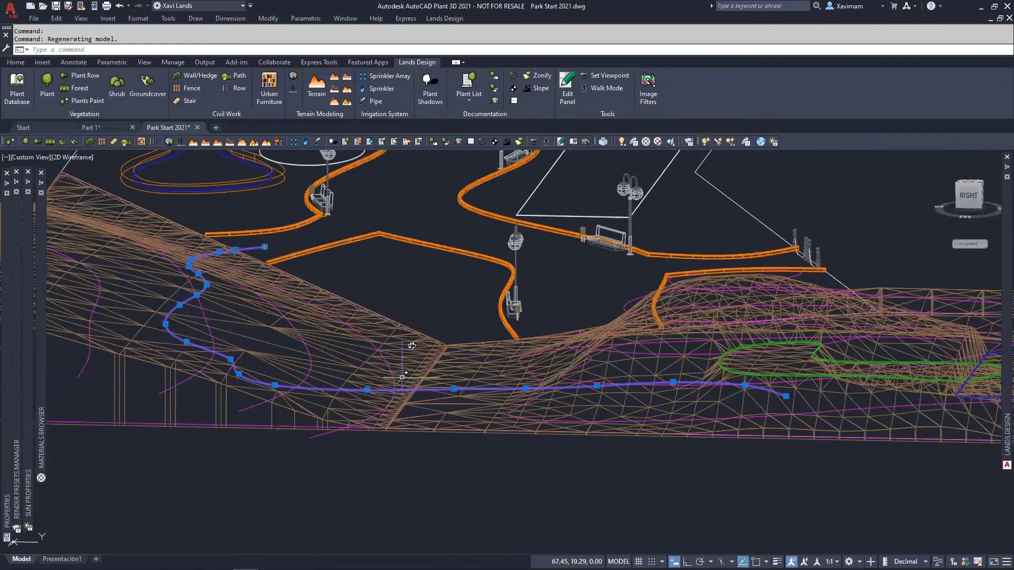
mouse_move(393, 366)
middle_down()
mouse_move(393, 342)
mouse_move(384, 417)
mouse_move(397, 351)
middle_up()
key(Escape)
scroll(337, 349, down, 3)
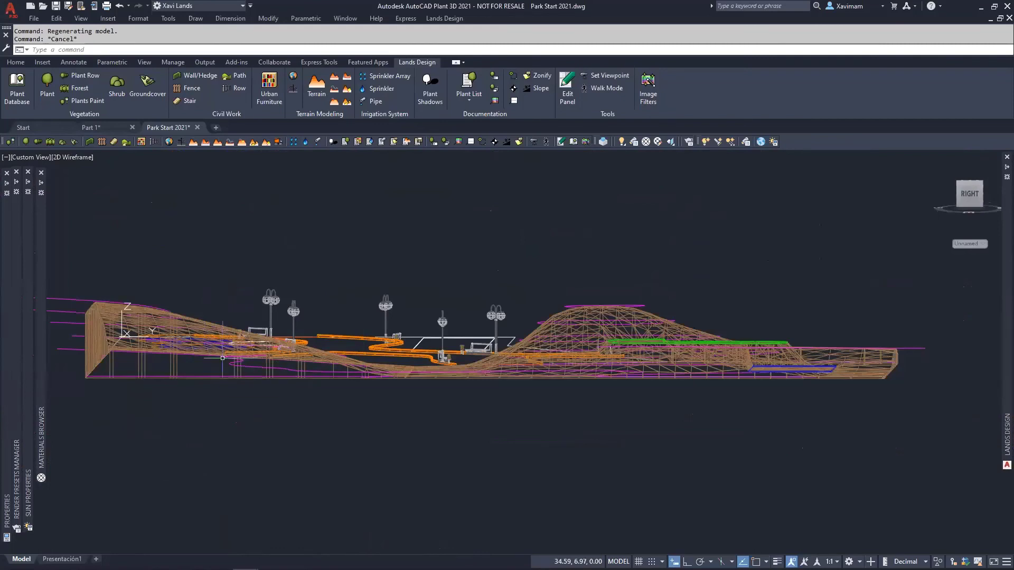
- From the Top view, project the winding spline onto the terrain surface with the Elevate to Terrain command
click(40, 160)
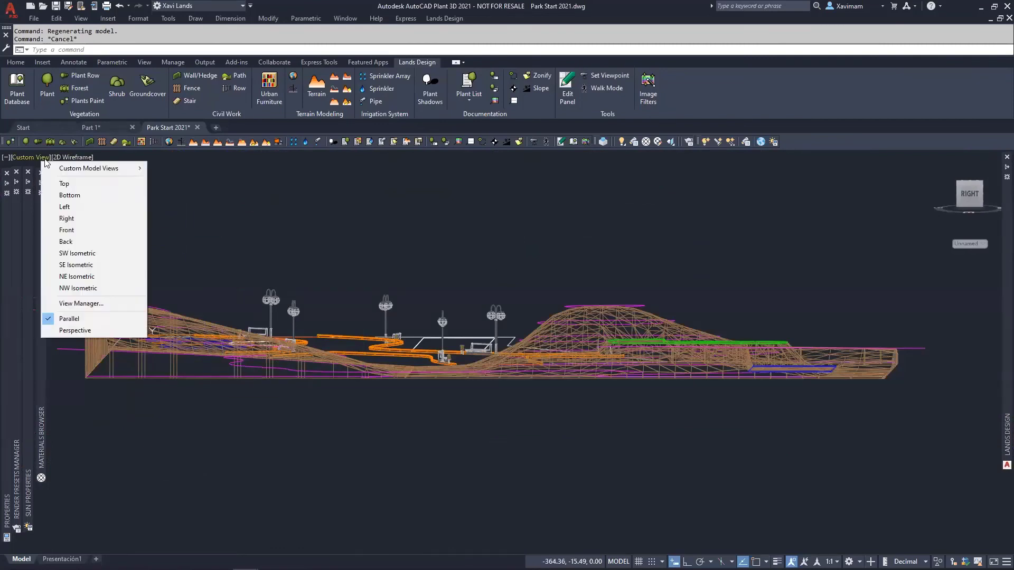
click(68, 185)
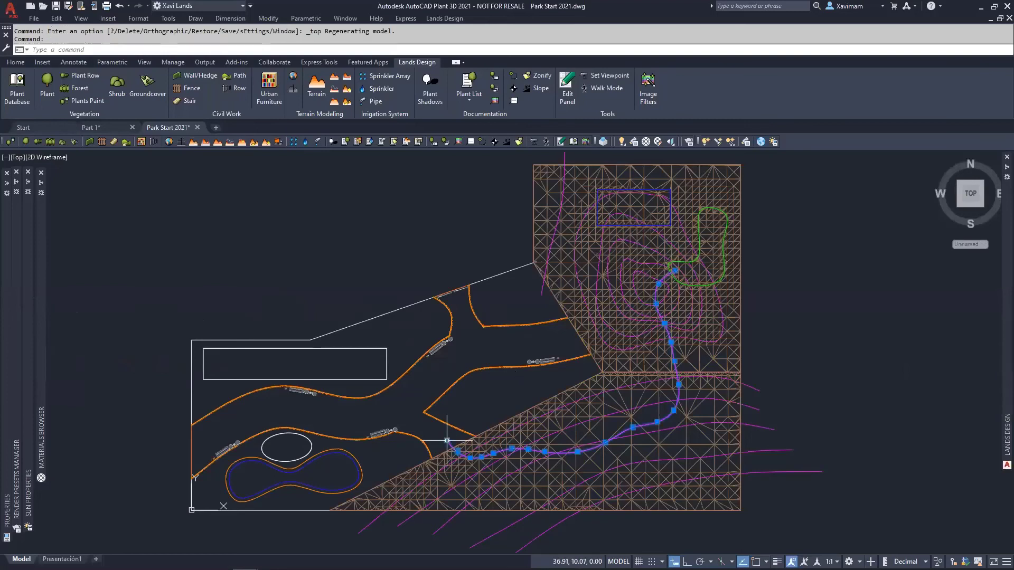
scroll(512, 385, up, 2)
scroll(513, 385, up, 2)
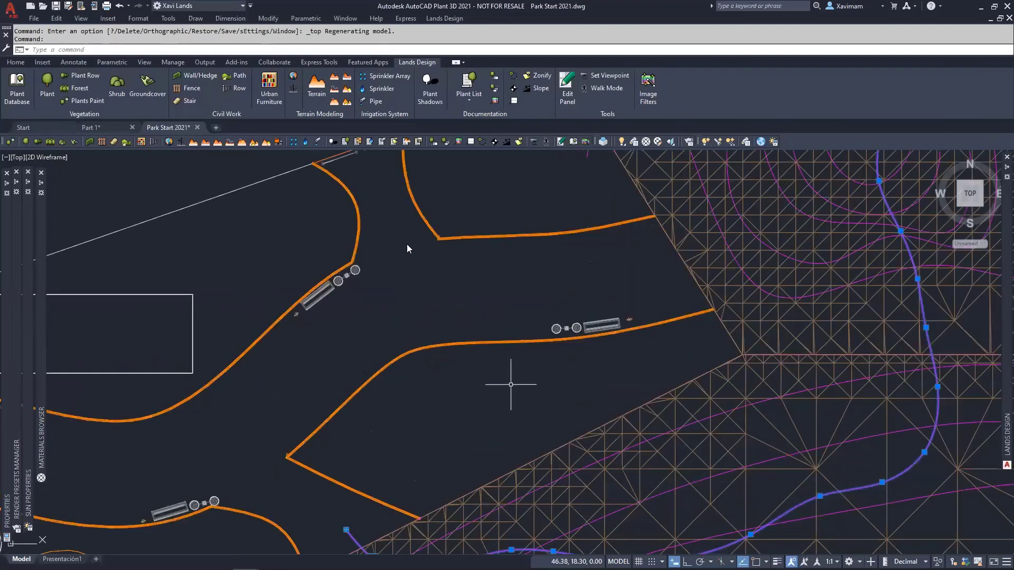
middle_drag(503, 383, 349, 375)
scroll(494, 381, down, 2)
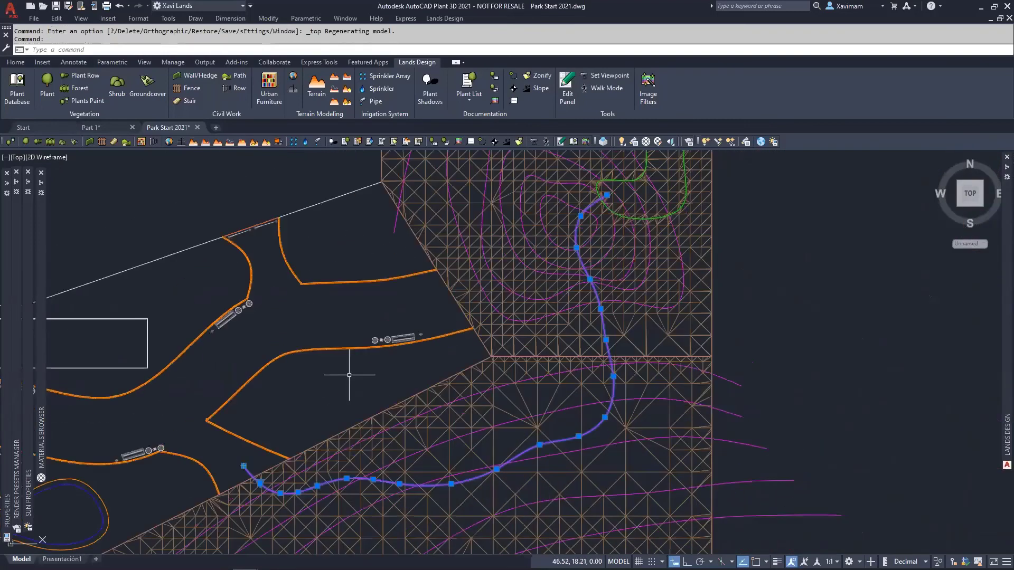
right_click(349, 375)
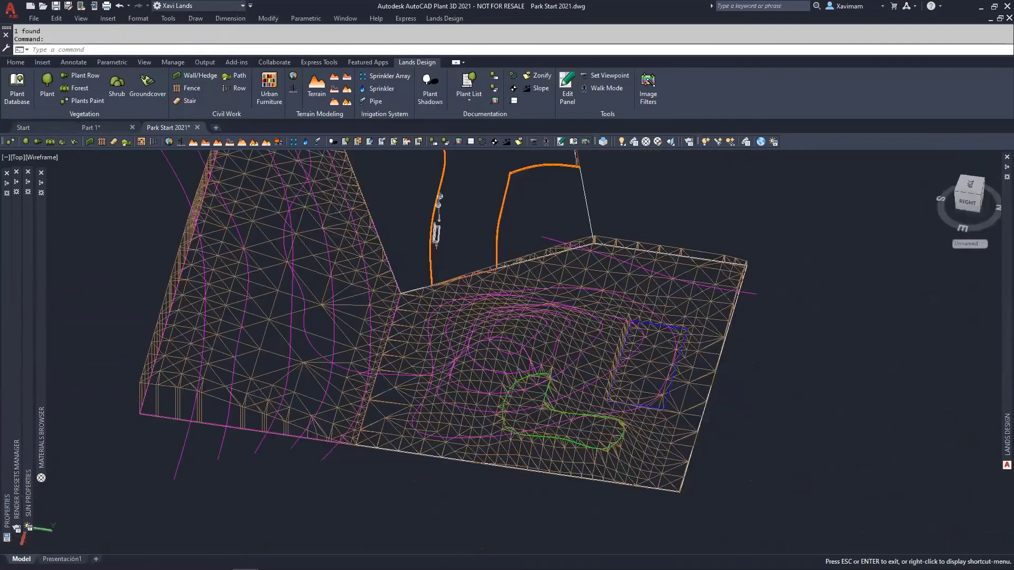
- With Ortho on, stretch the spline's fit points vertically around the joint between both terrains, raising the one at the hill's foot to about Z 1.21
shift+middle_drag(507, 365, 531, 306)
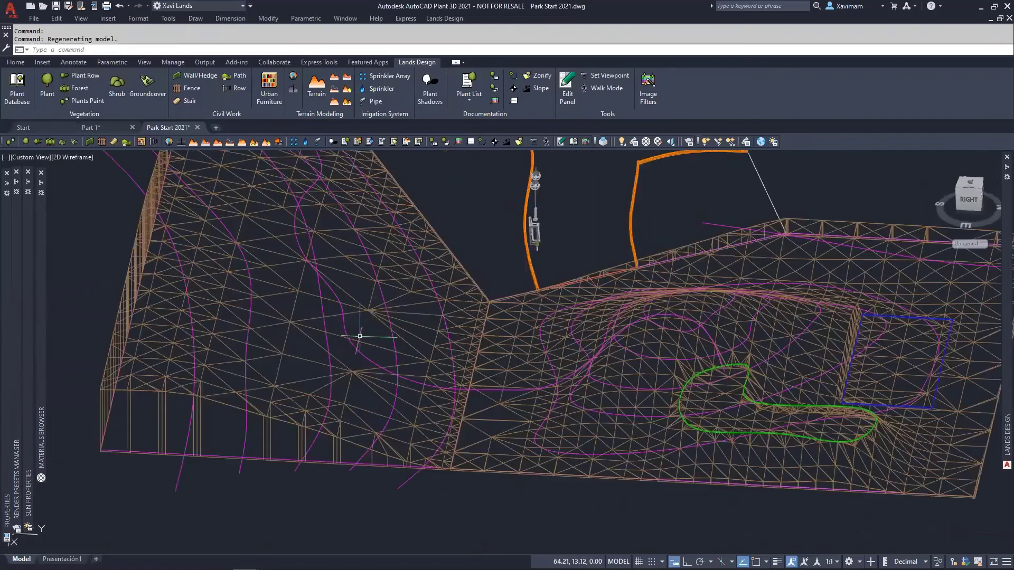
middle_drag(358, 338, 293, 338)
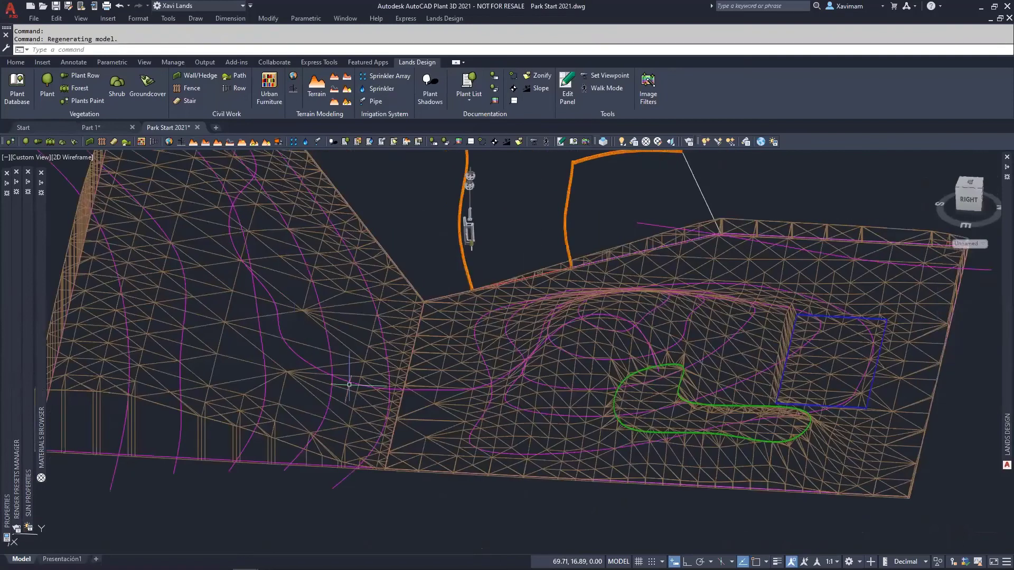
scroll(350, 384, up, 2)
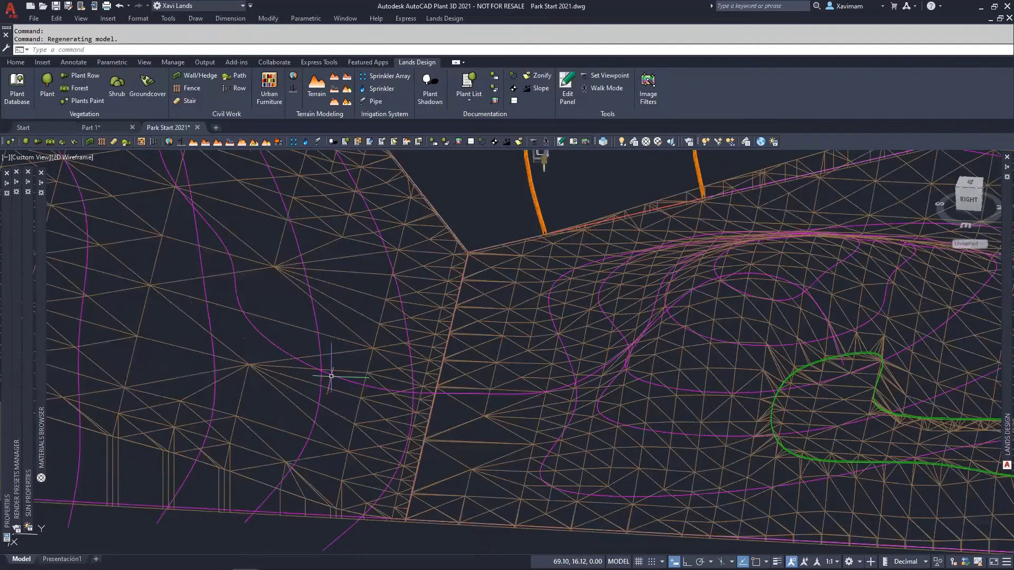
click(332, 377)
click(383, 389)
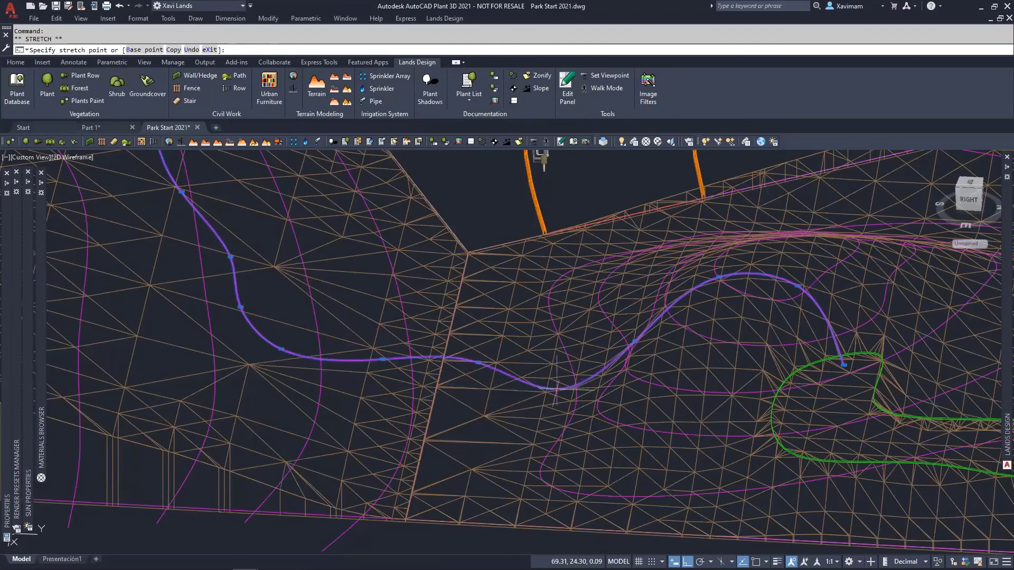
click(557, 361)
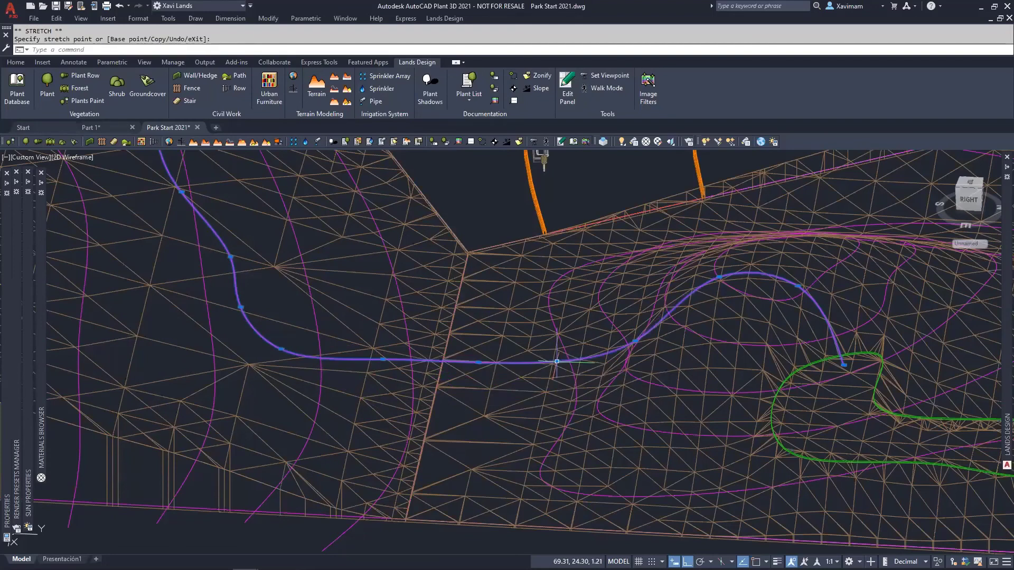
- Stretch the spline's fit points on the sloped terrain vertically to smooth the path's height towards the park
shift+middle_drag(557, 362, 440, 434)
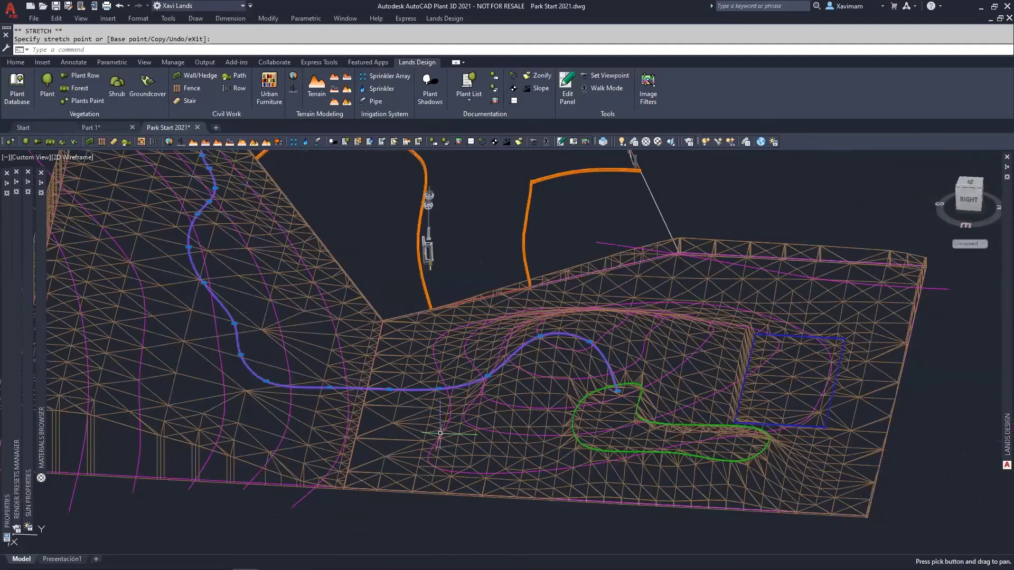
scroll(507, 446, down, 3)
shift+middle_drag(507, 446, 412, 395)
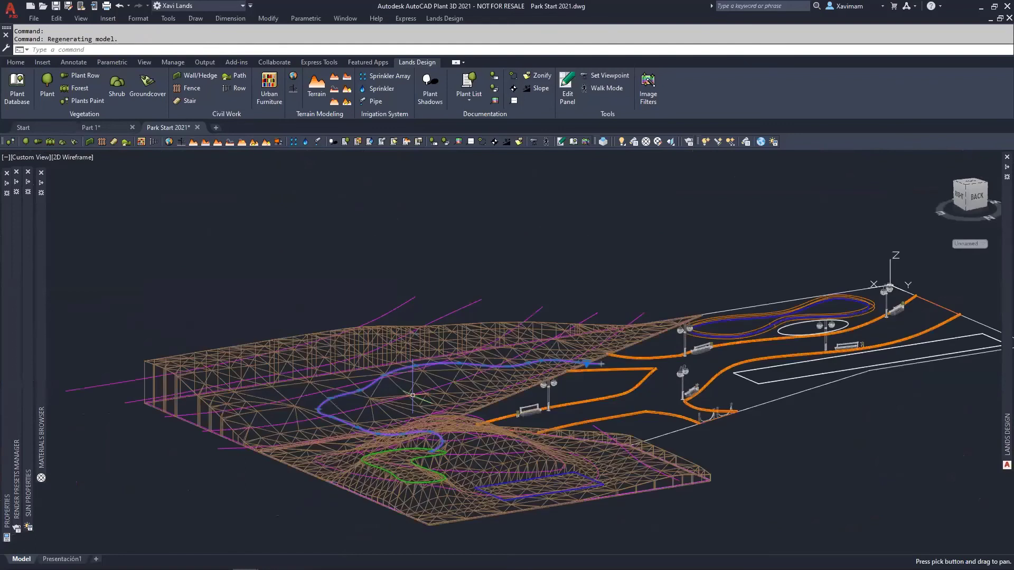
scroll(413, 395, up, 4)
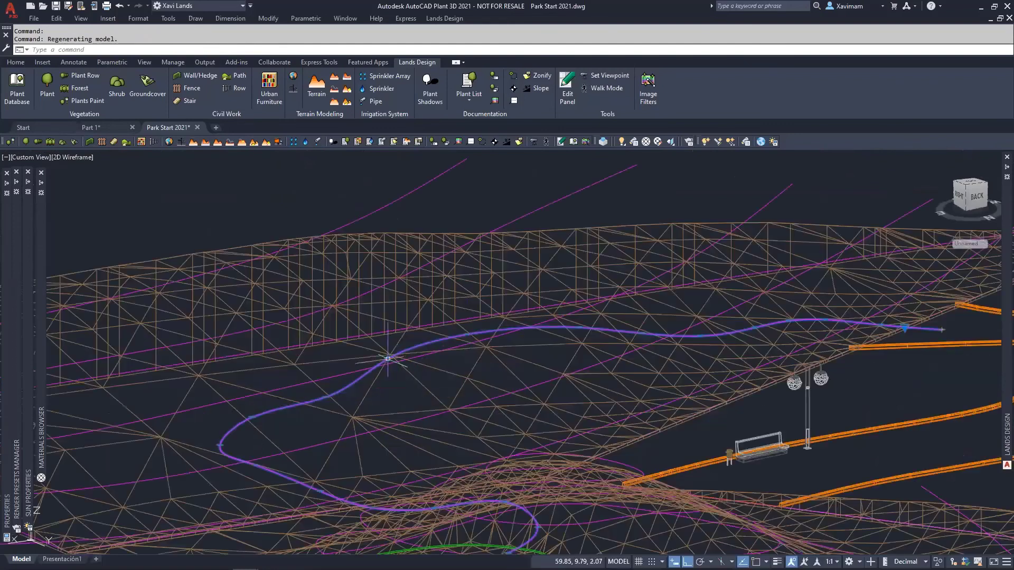
click(467, 334)
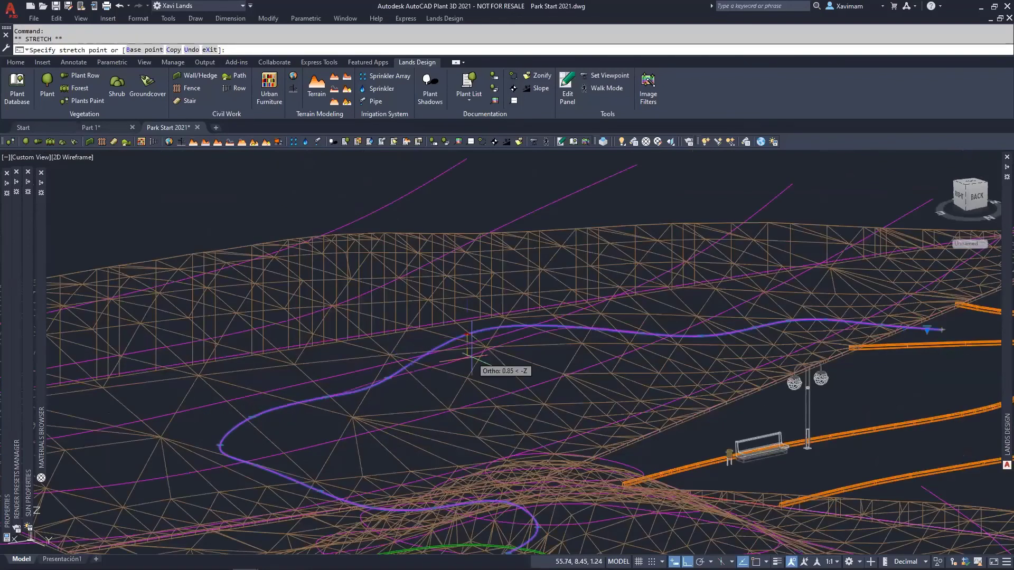
click(590, 330)
click(590, 330)
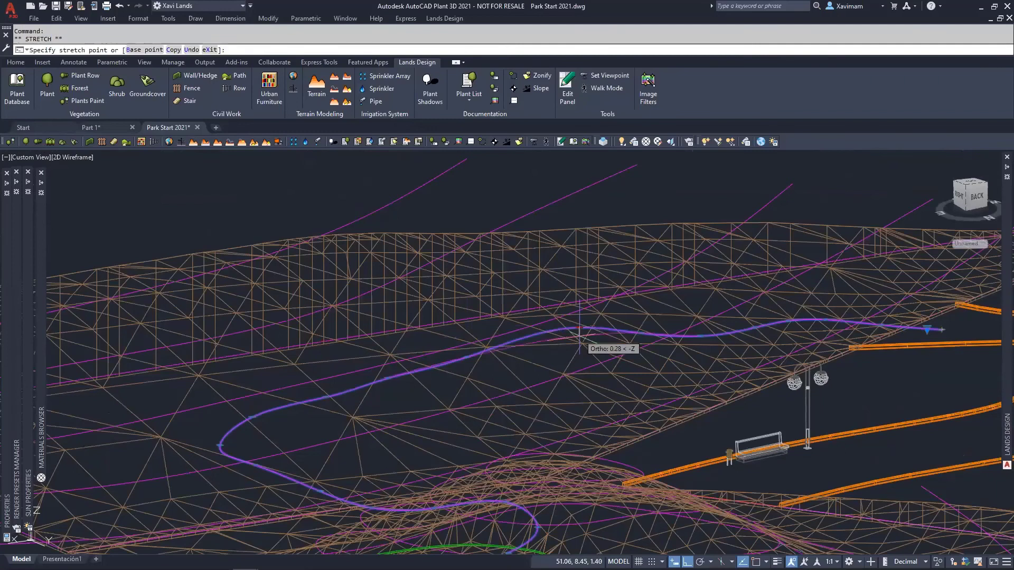
click(780, 333)
- Examine the height profile of the adjusted spline from the side and from above the terrains
scroll(780, 333, down, 3)
shift+middle_drag(720, 358, 423, 363)
shift+right_click(423, 363)
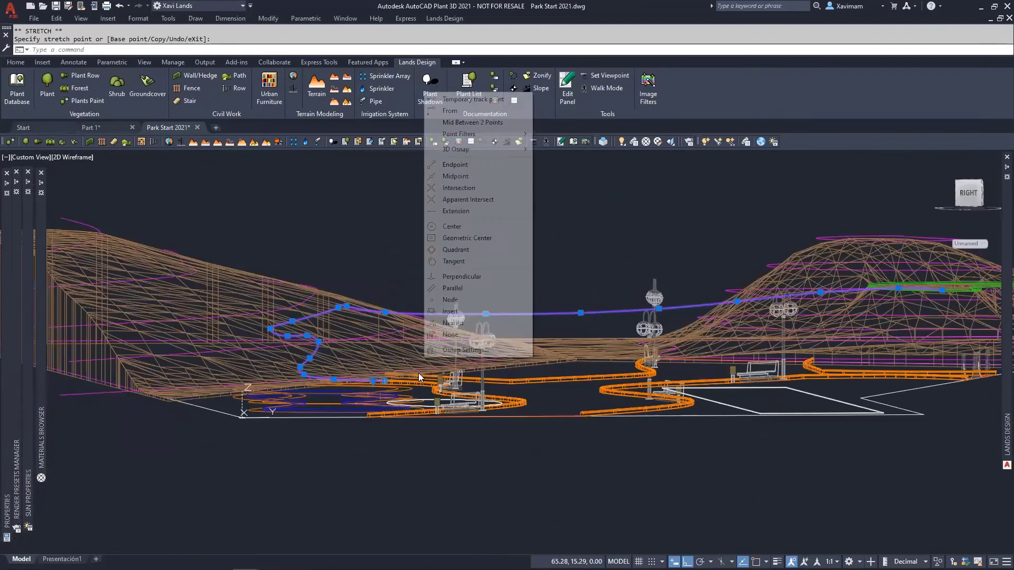
click(624, 221)
click(572, 237)
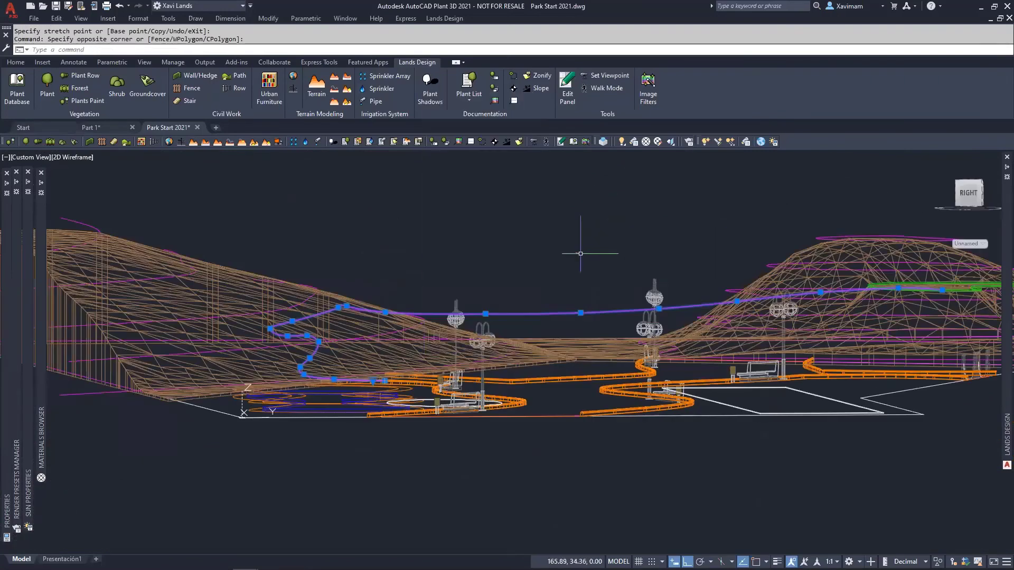
shift+middle_drag(586, 254, 498, 347)
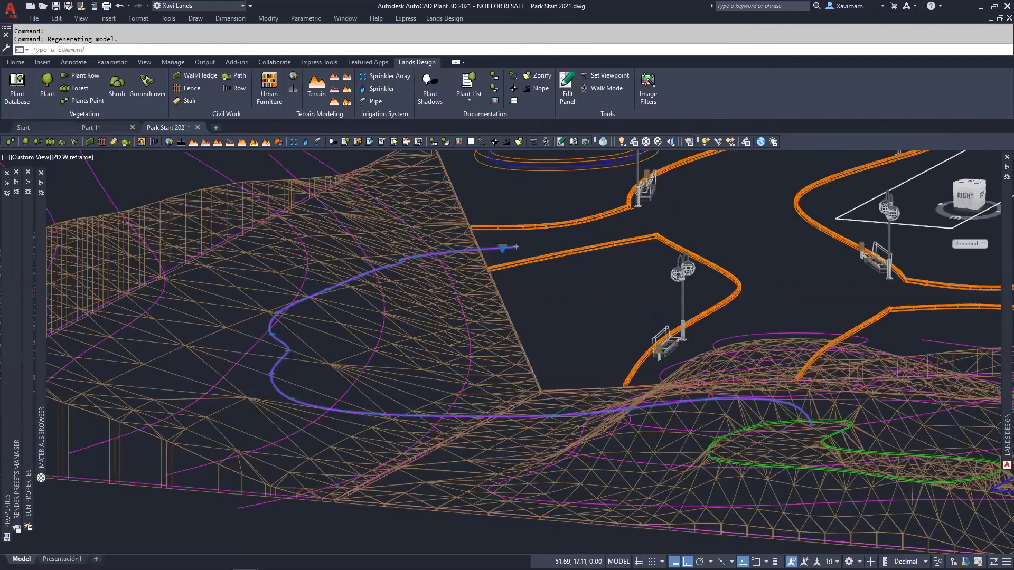
scroll(545, 343, down, 3)
middle_drag(557, 338, 418, 316)
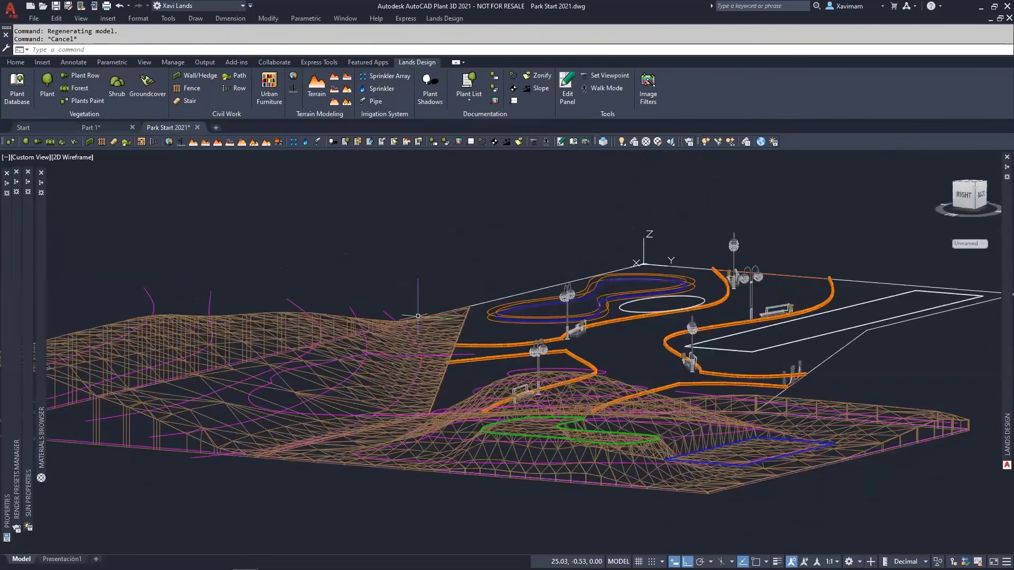
- Add a terrain path to the sloped terrain along the winding spline, with width 3 and a slope angle of 75
click(384, 336)
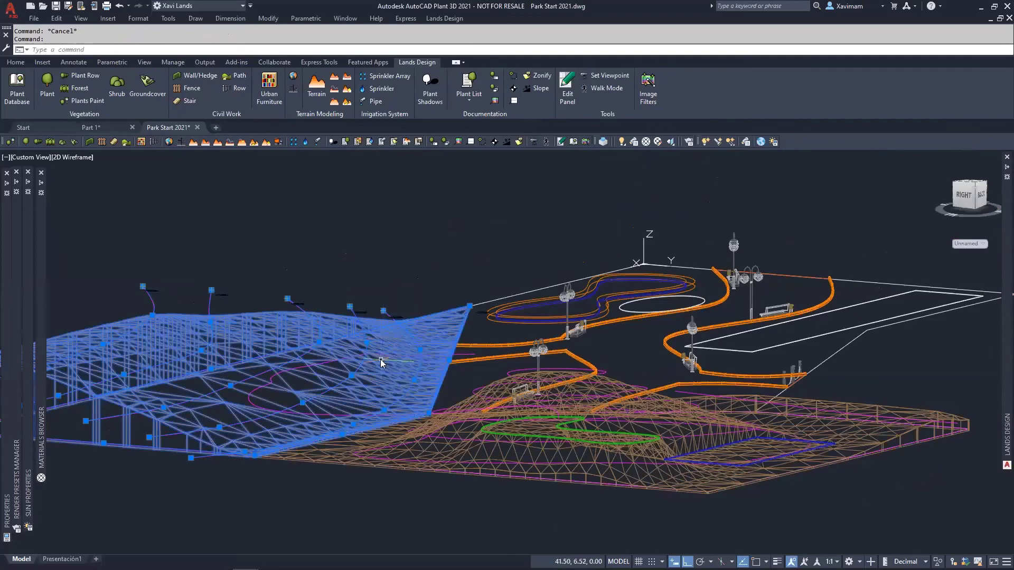
right_click(381, 344)
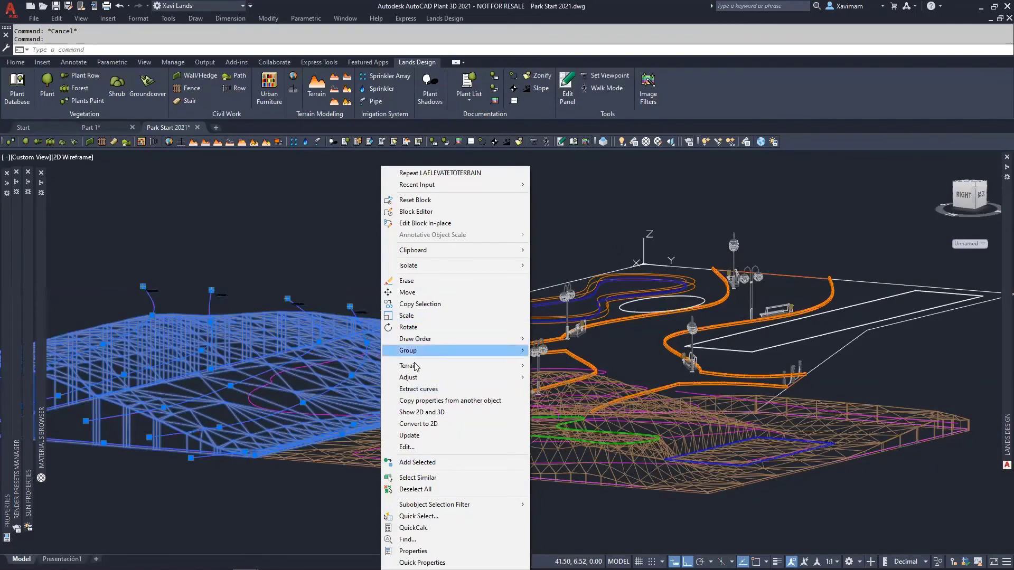
mouse_move(416, 367)
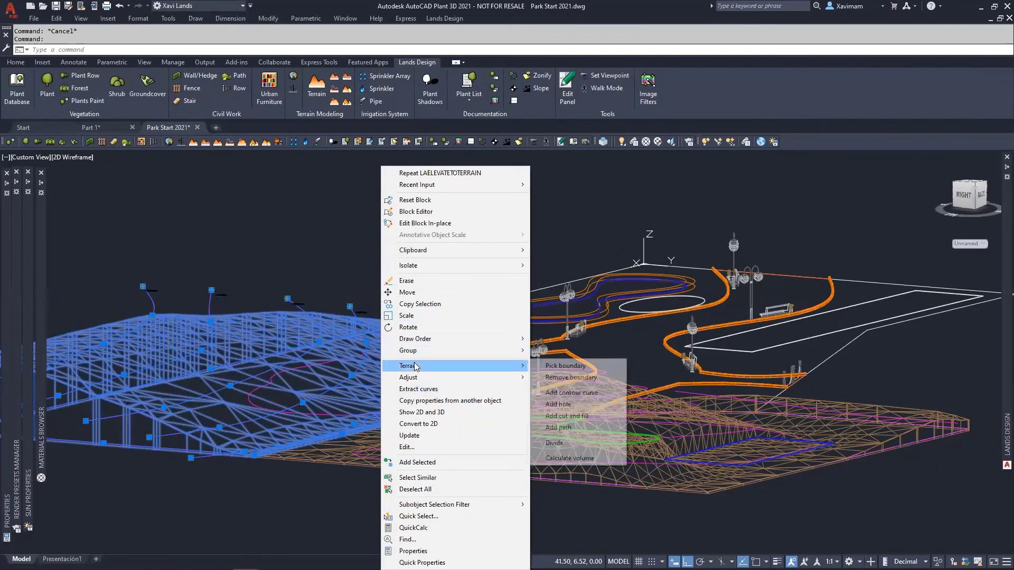
click(569, 428)
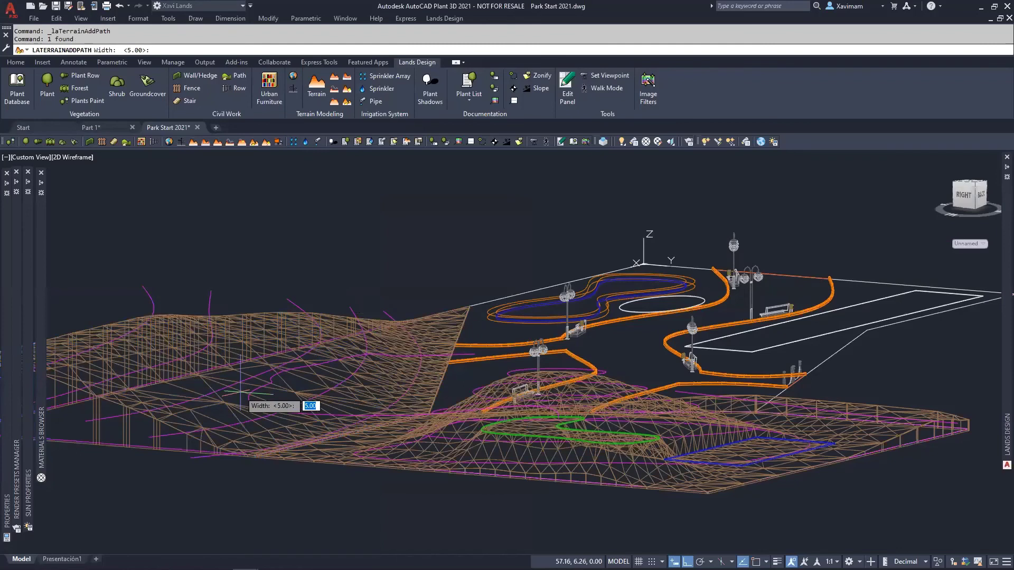
text(3)
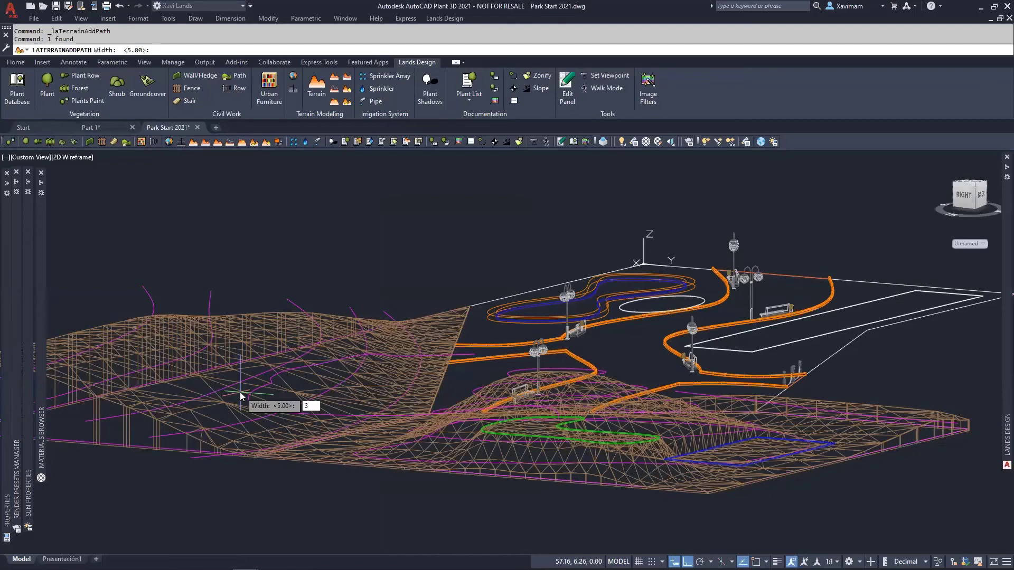
key(Return)
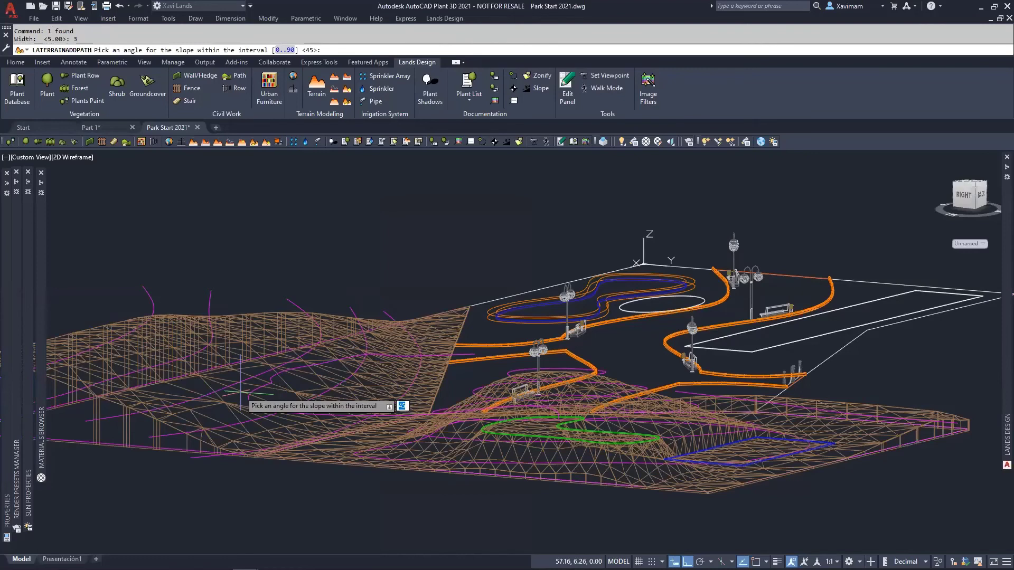
text(75)
key(Return)
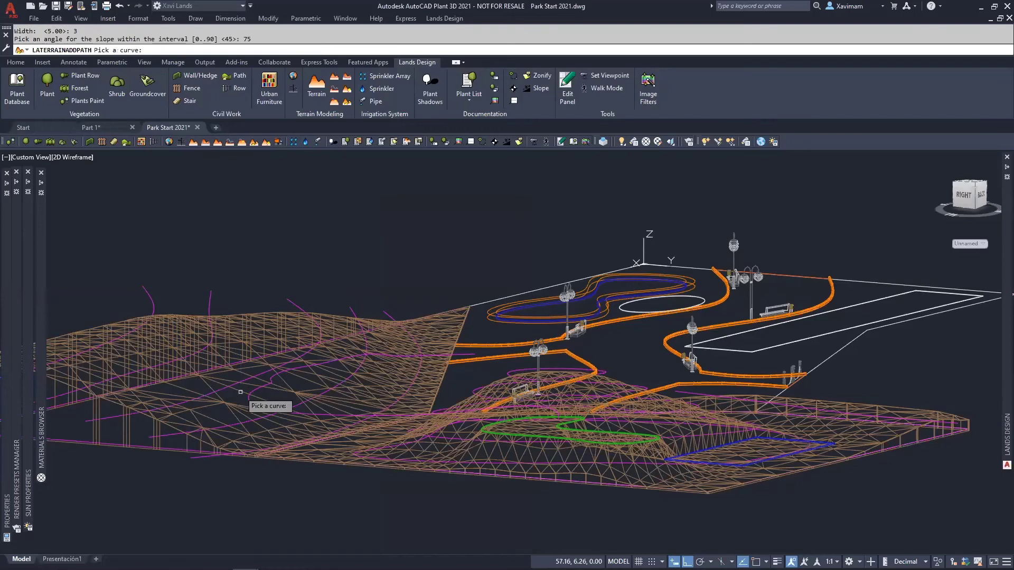
click(462, 357)
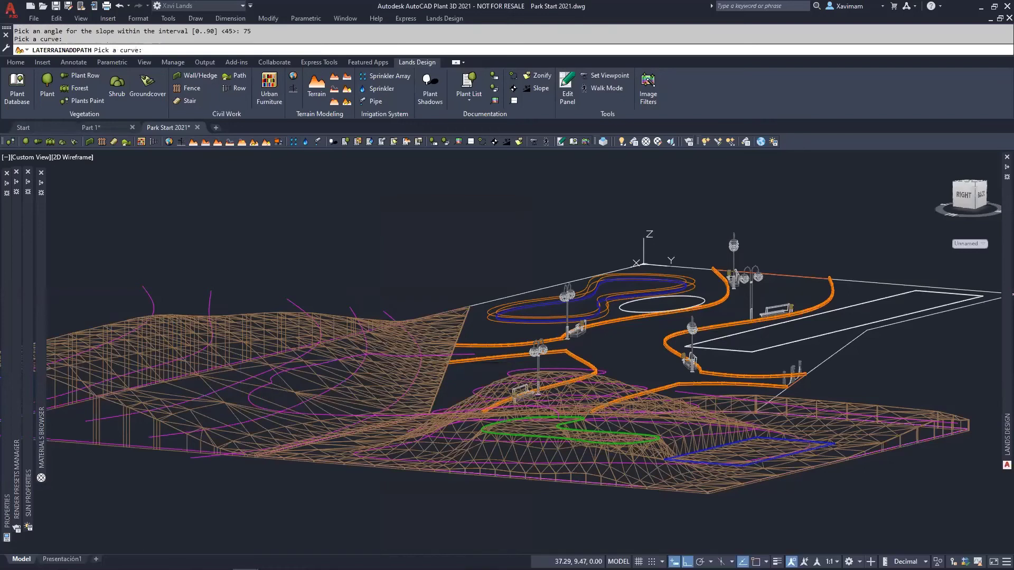
key(Return)
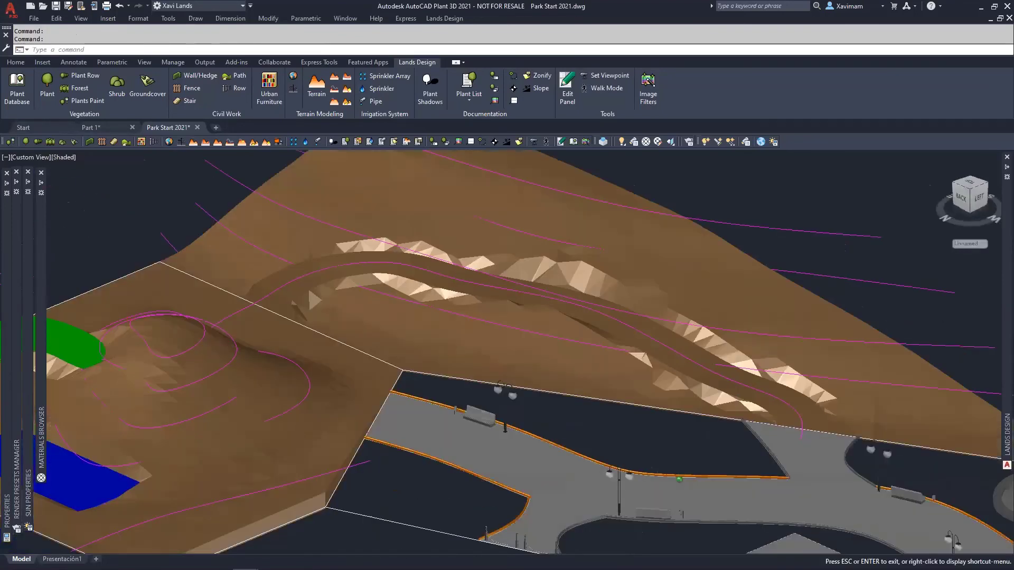
- Display the model in the 2D Wireframe visual style from the Top view
mouse_move(507, 317)
mouse_down()
mouse_move(475, 322)
mouse_move(444, 301)
mouse_up()
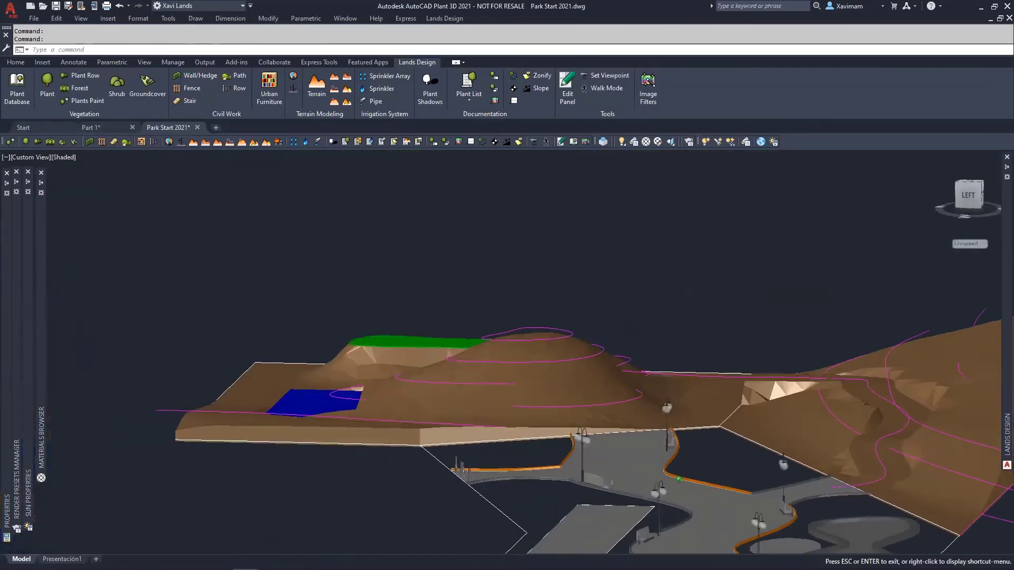
mouse_move(528, 454)
shift+middle_down()
mouse_move(523, 464)
mouse_move(594, 494)
mouse_move(531, 528)
shift+middle_up()
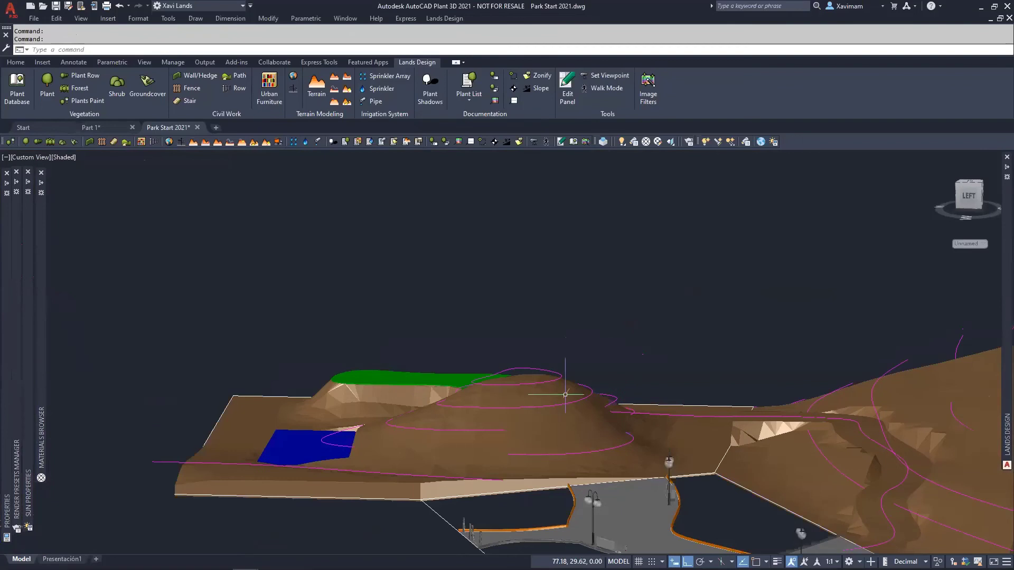
click(59, 160)
click(95, 184)
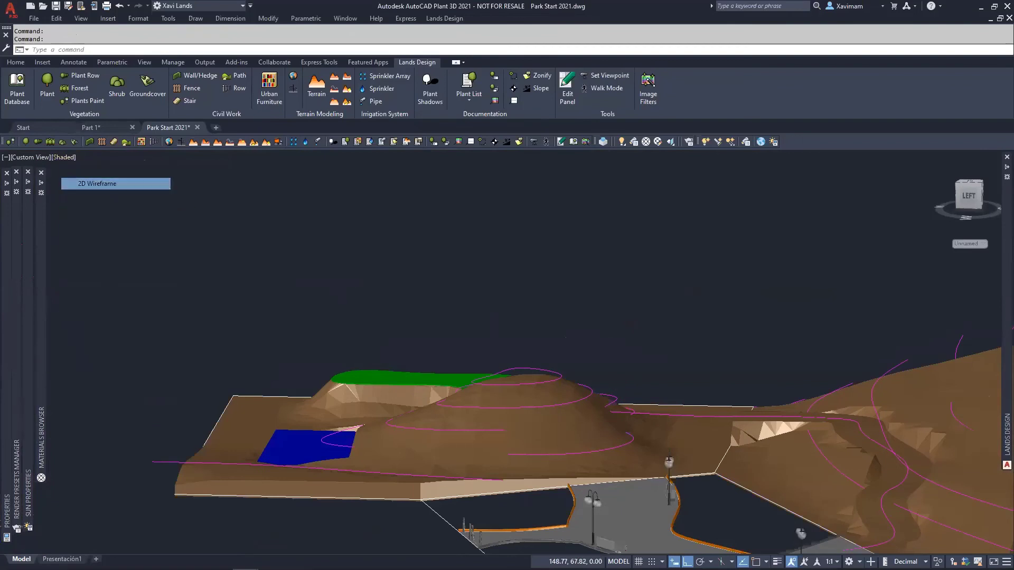
click(30, 158)
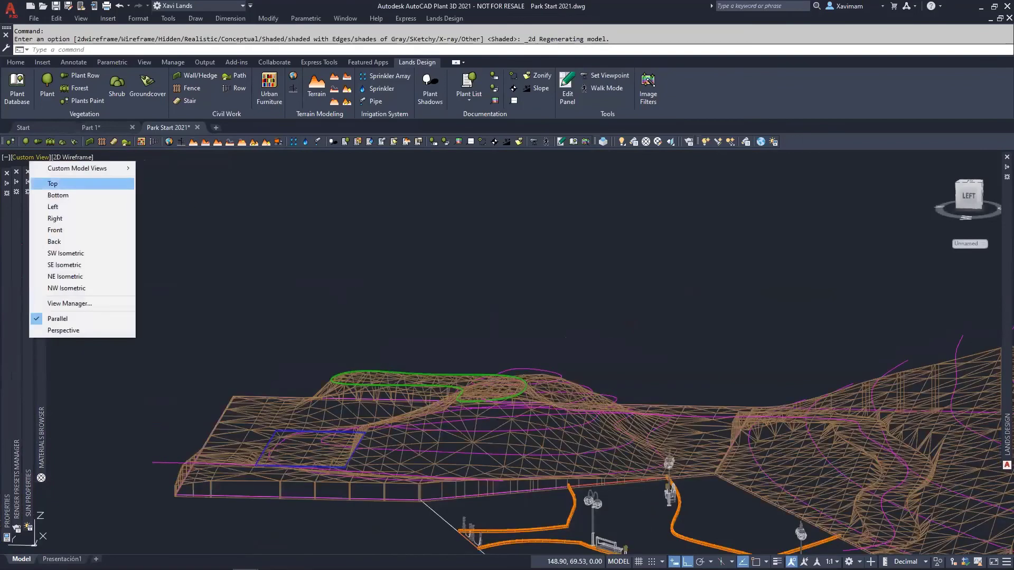
click(53, 183)
- Add a terrain path to the hill terrain along the winding spline, with width 3 and a slope angle of 75
scroll(671, 350, up, 2)
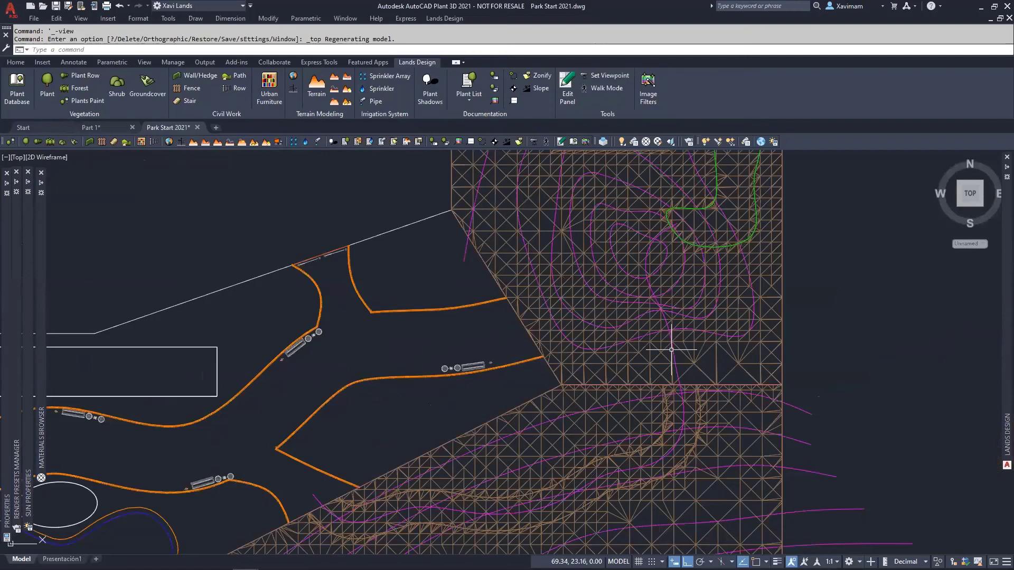
scroll(672, 349, up, 4)
middle_drag(672, 350, 544, 375)
click(613, 353)
click(613, 352)
click(596, 345)
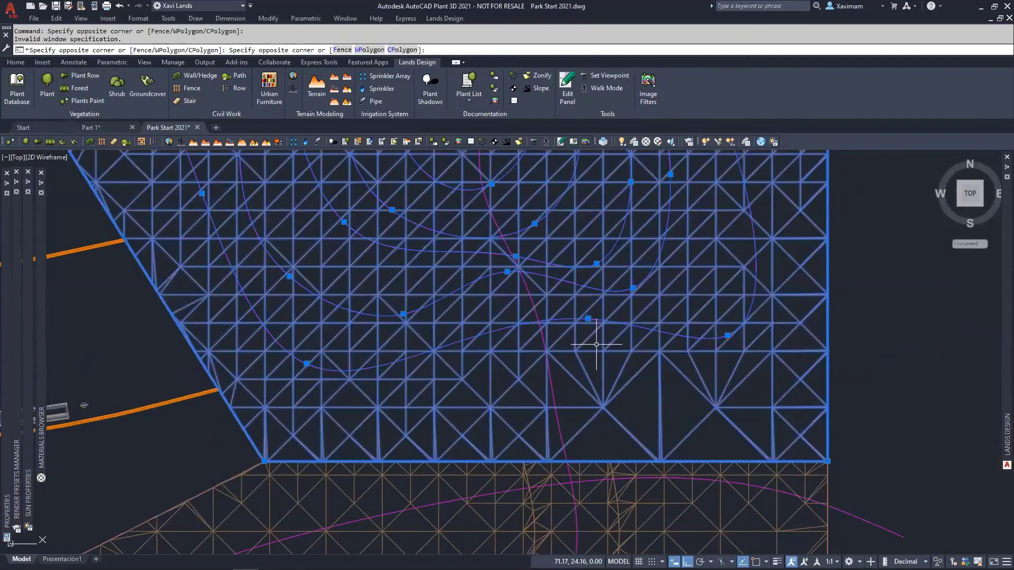
right_click(596, 345)
mouse_move(708, 363)
click(795, 424)
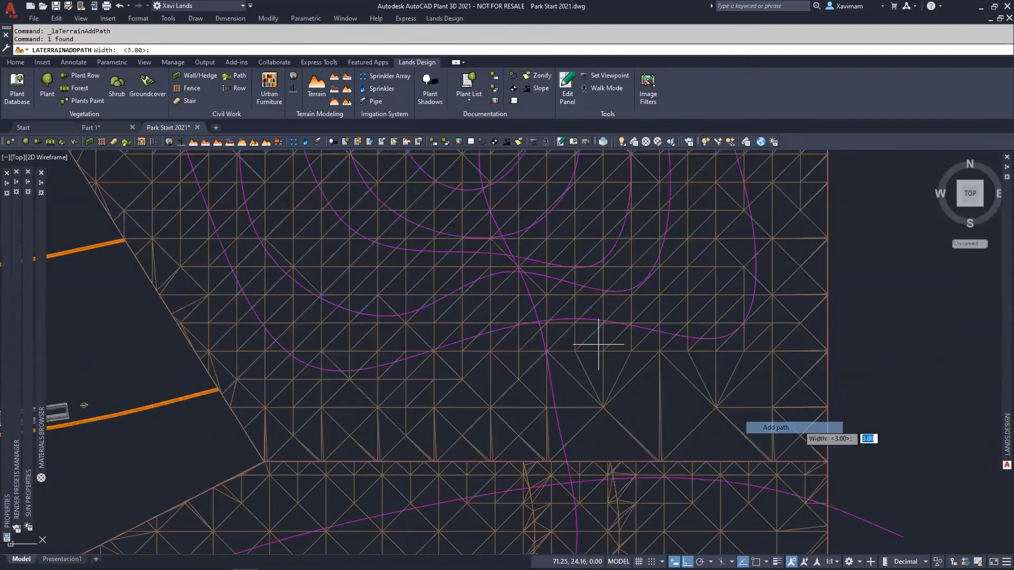
key(Return)
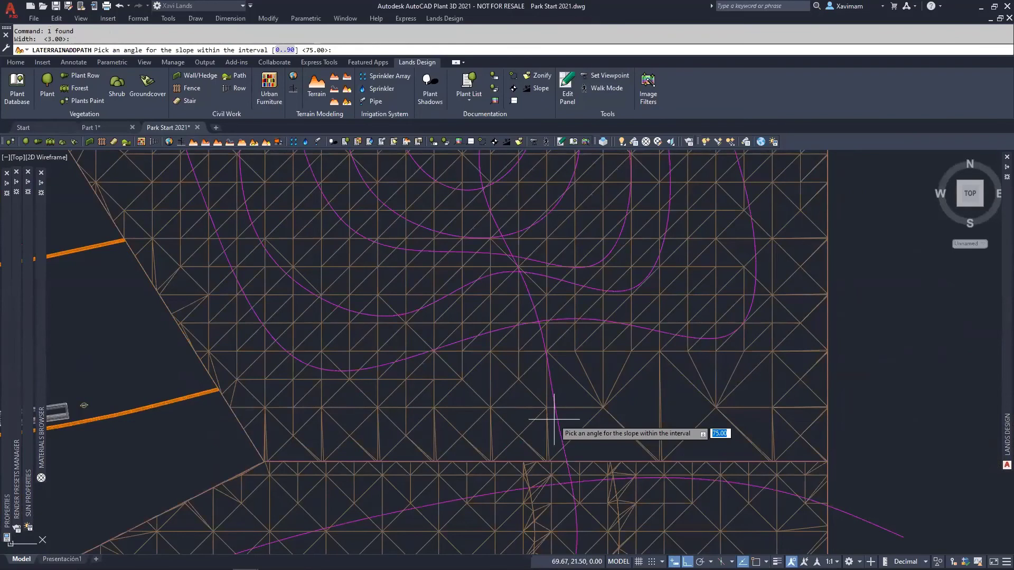
key(Return)
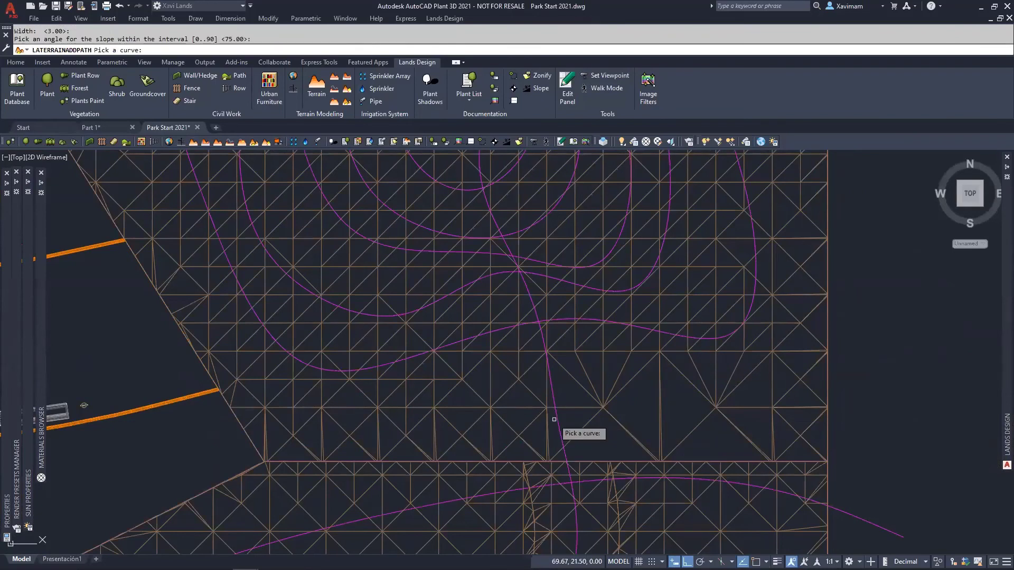
click(557, 424)
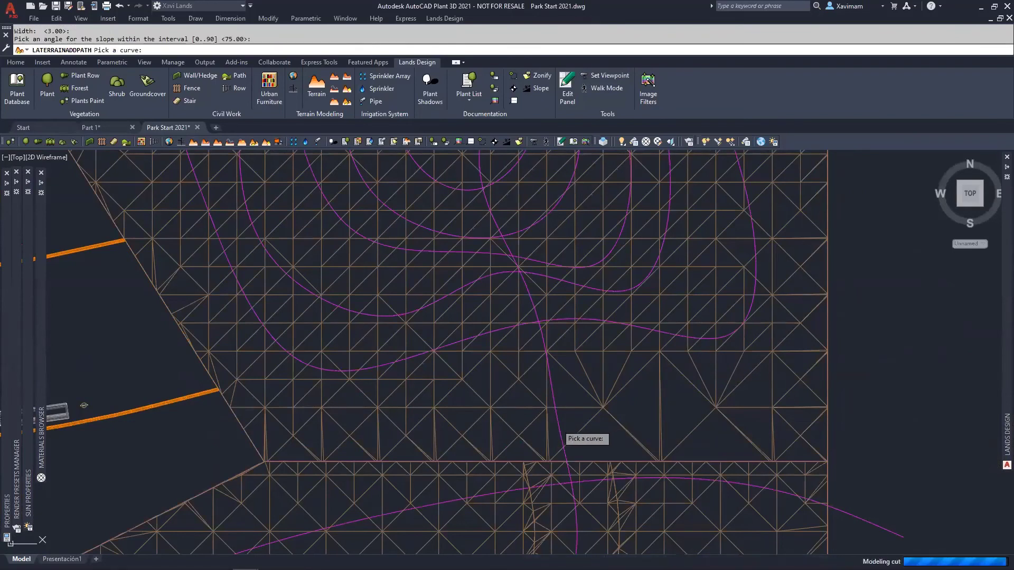
- Display the model in the Shaded visual style in a 3D view of the path carved into the hill above the green area
scroll(557, 424, down, 5)
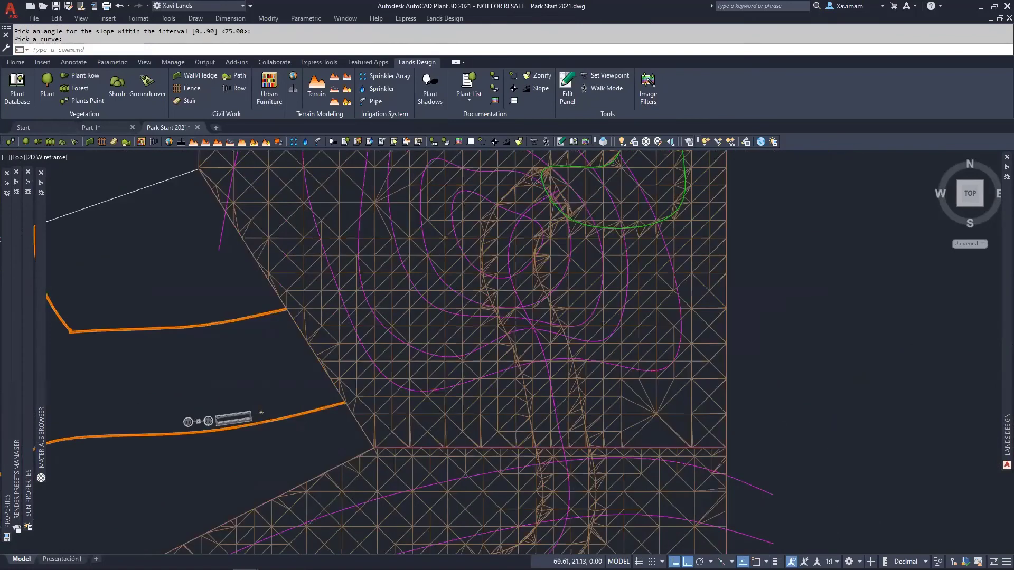
shift+middle_drag(566, 344, 296, 211)
shift+middle_drag(211, 359, 434, 395)
scroll(345, 321, up, 2)
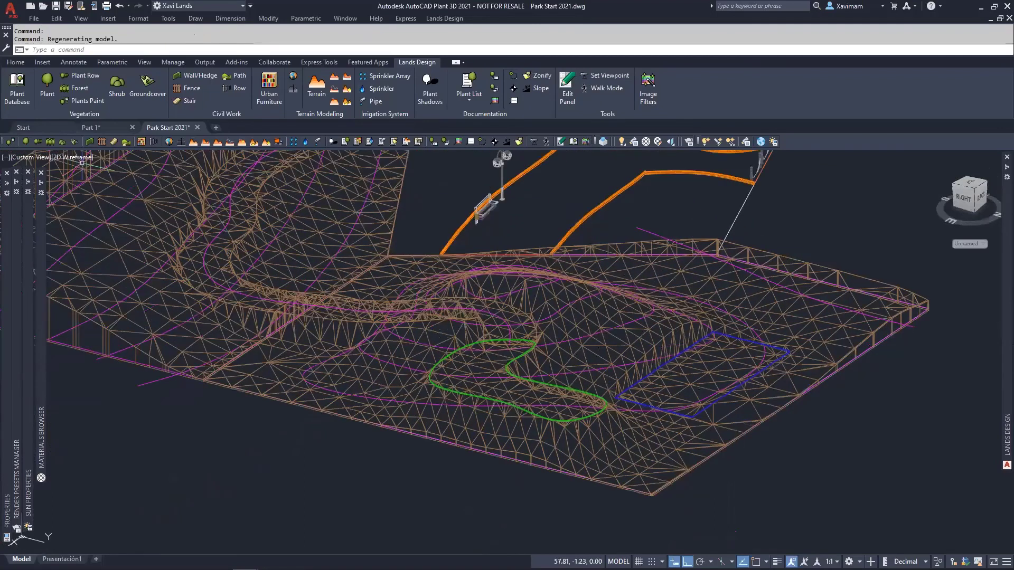
click(79, 158)
click(101, 233)
scroll(487, 384, up, 6)
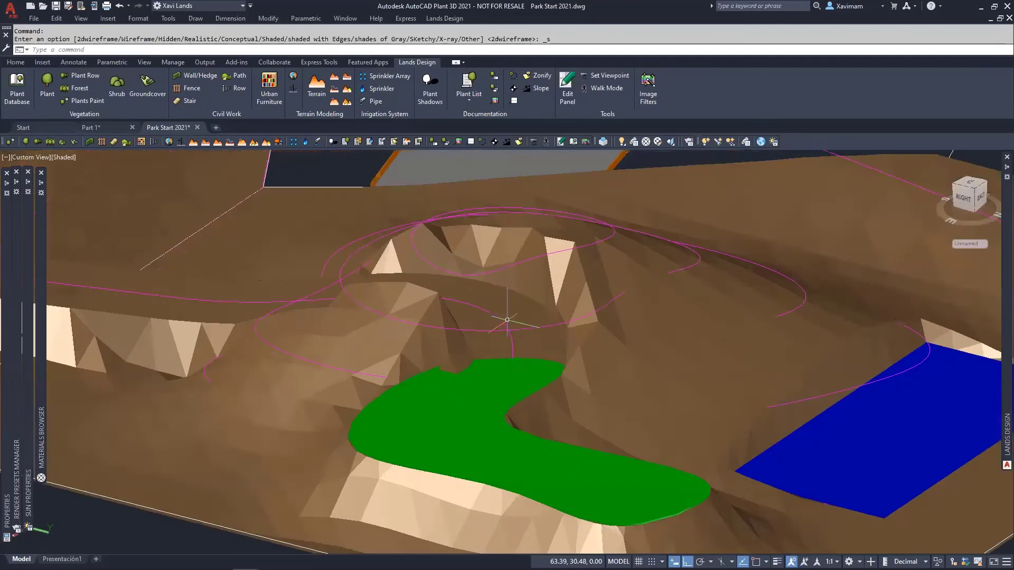
middle_drag(487, 384, 482, 398)
- Set the hill terrain's X and Y grid cell size to 0.2
click(589, 294)
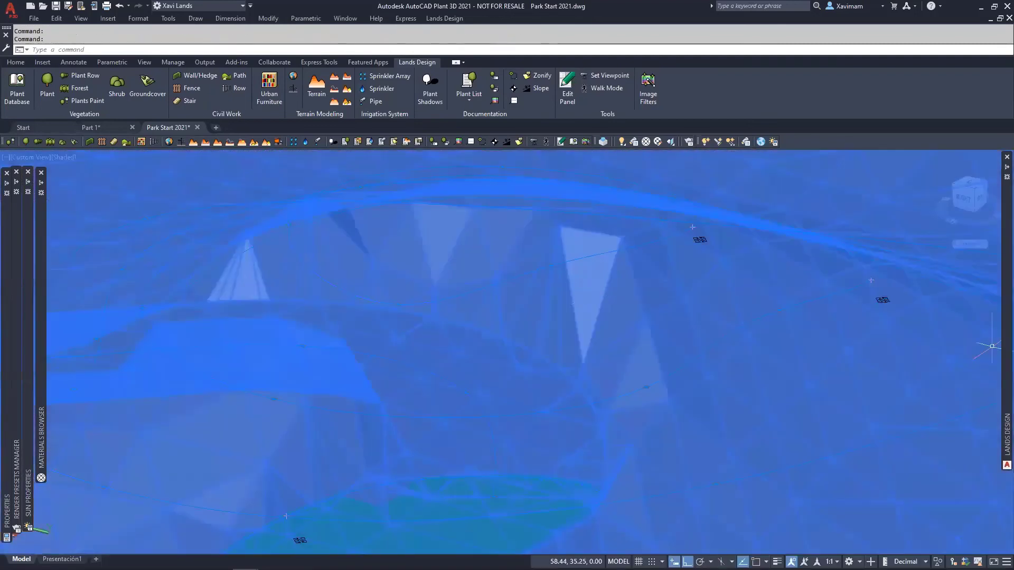
mouse_move(998, 357)
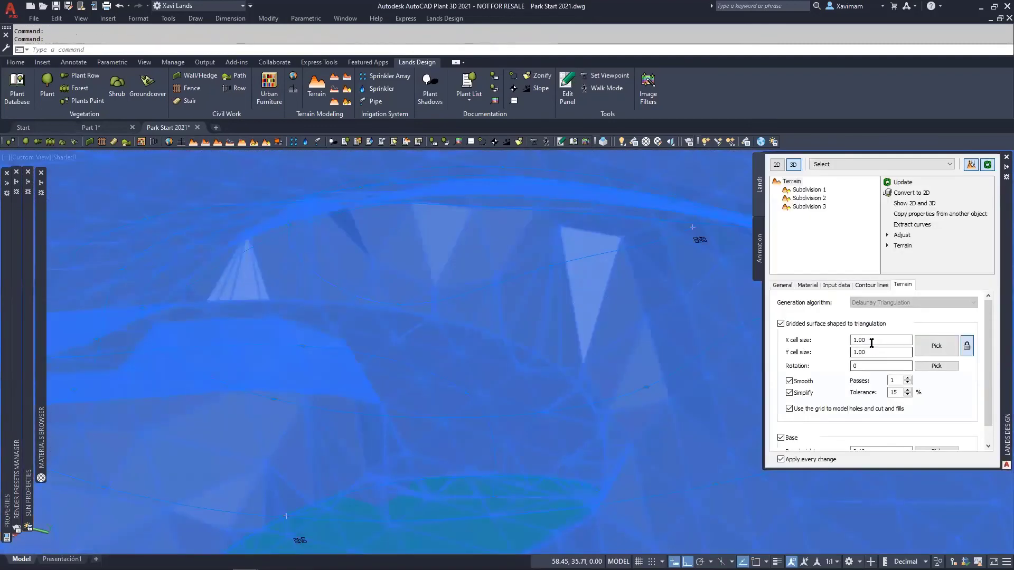
text(.2)
key(Return)
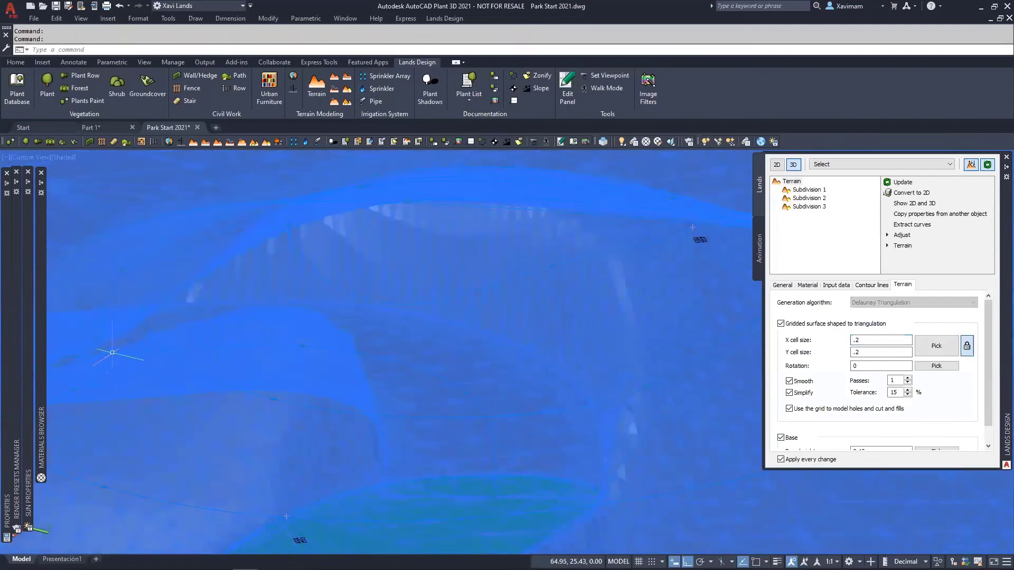
key(Escape)
- Examine the refined mesh along the path's cut slopes on the hill, both close up and across the whole terrain
scroll(382, 394, down, 2)
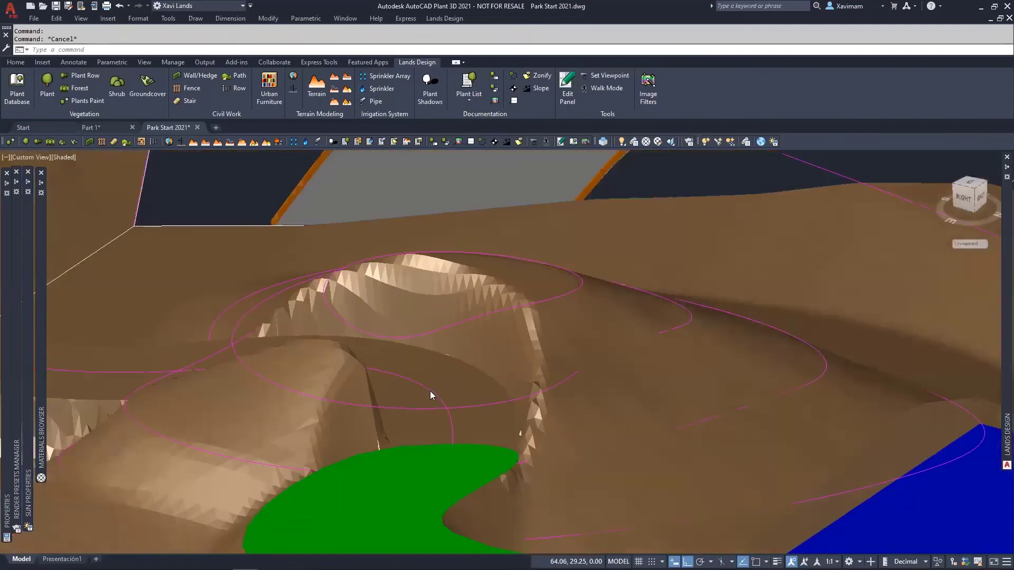
middle_drag(430, 392, 502, 312)
scroll(513, 369, down, 3)
middle_drag(515, 369, 580, 402)
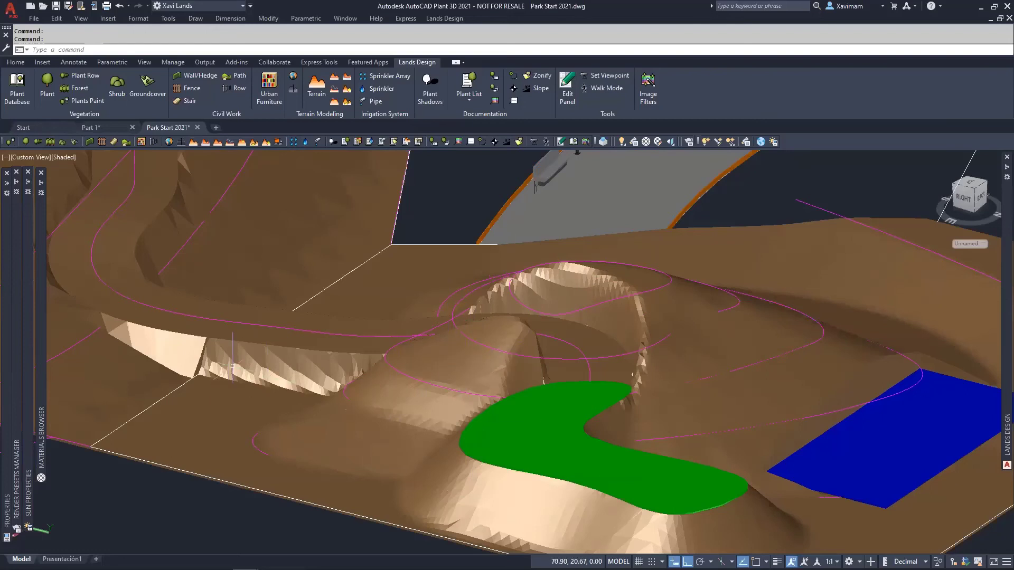
scroll(396, 279, up, 5)
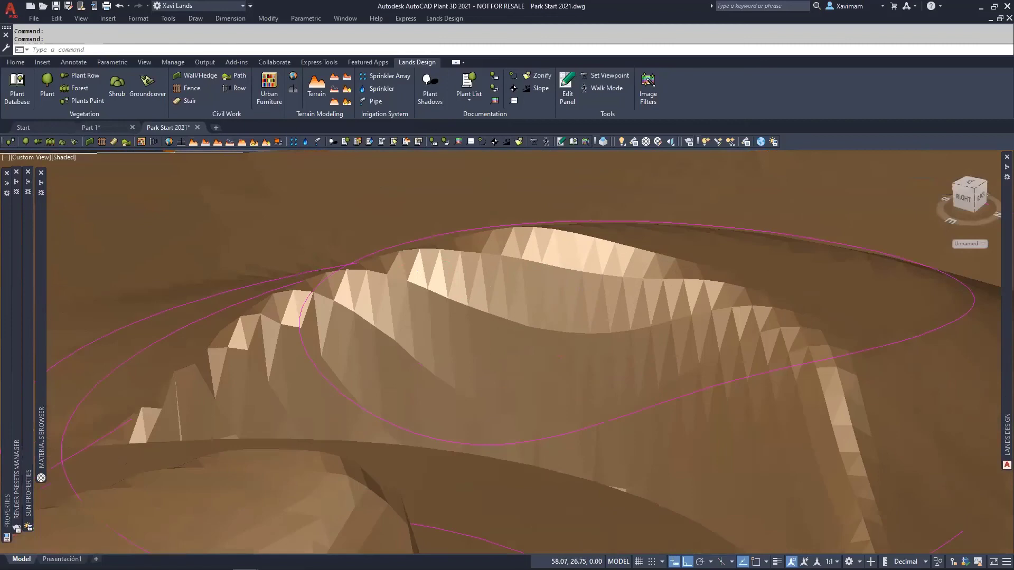
scroll(272, 278, down, 6)
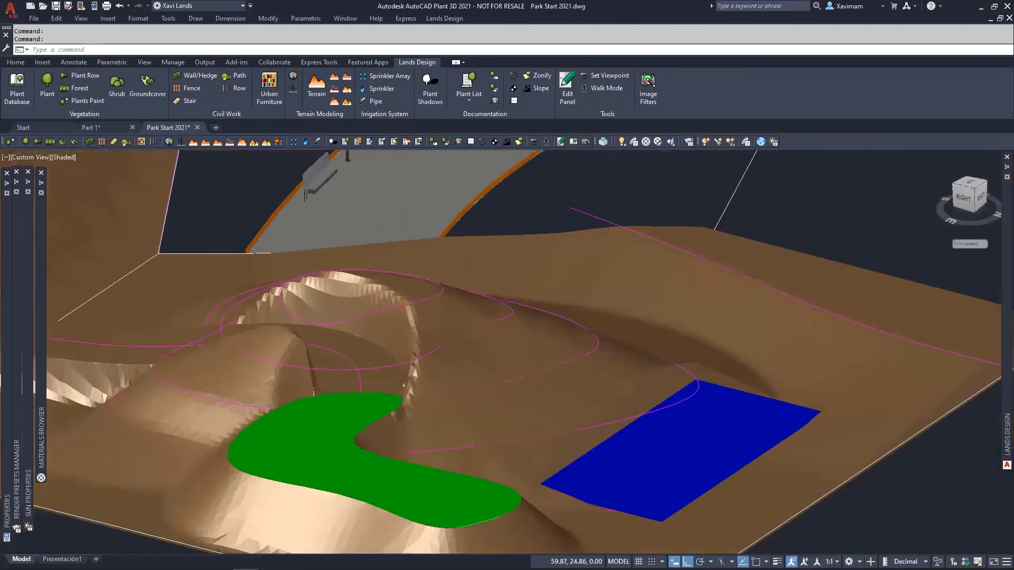
scroll(374, 392, down, 2)
middle_drag(374, 392, 481, 372)
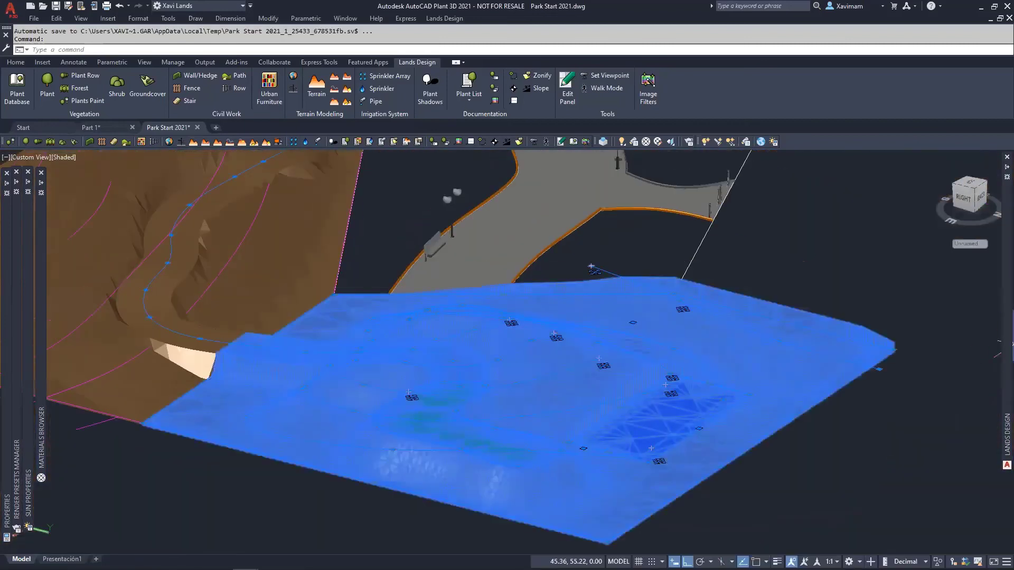
- Set the hill terrain's X and Y grid cell size to 1
mouse_move(1001, 348)
double_click(858, 340)
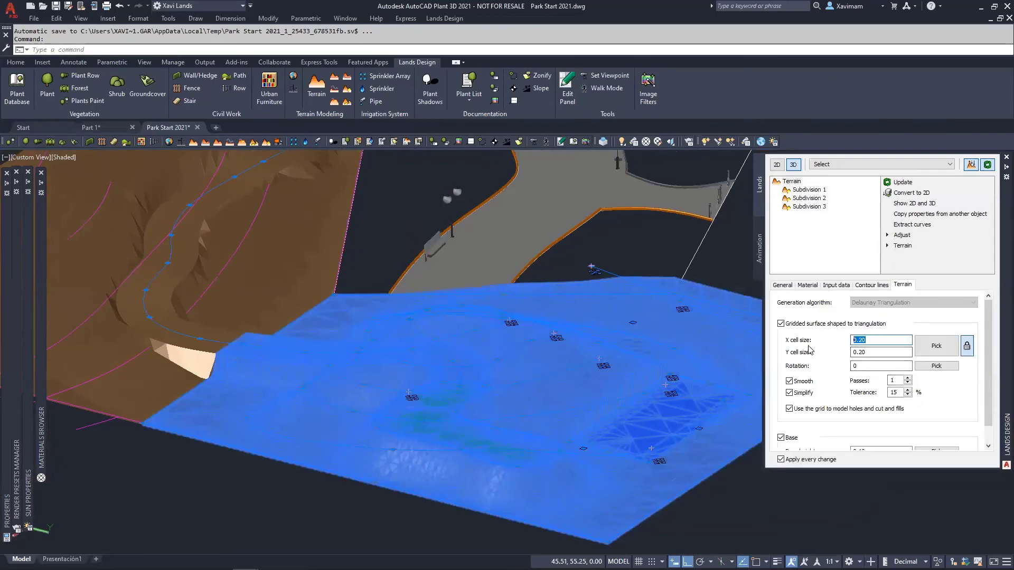
text(1)
key(Return)
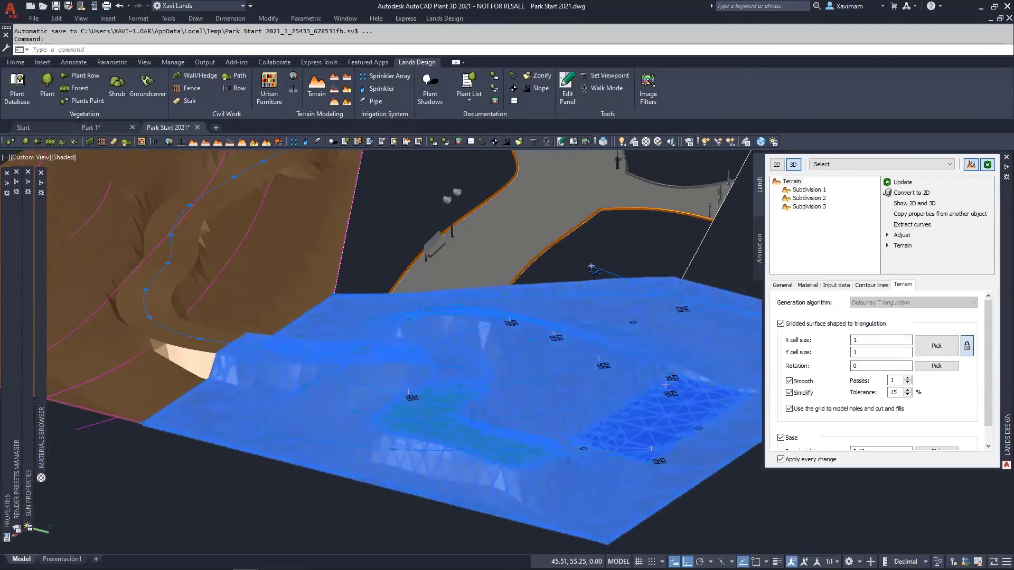
- Deselect the terrain and show the park model from the Top view in the 2D Wireframe visual style
key(Escape)
scroll(495, 387, down, 3)
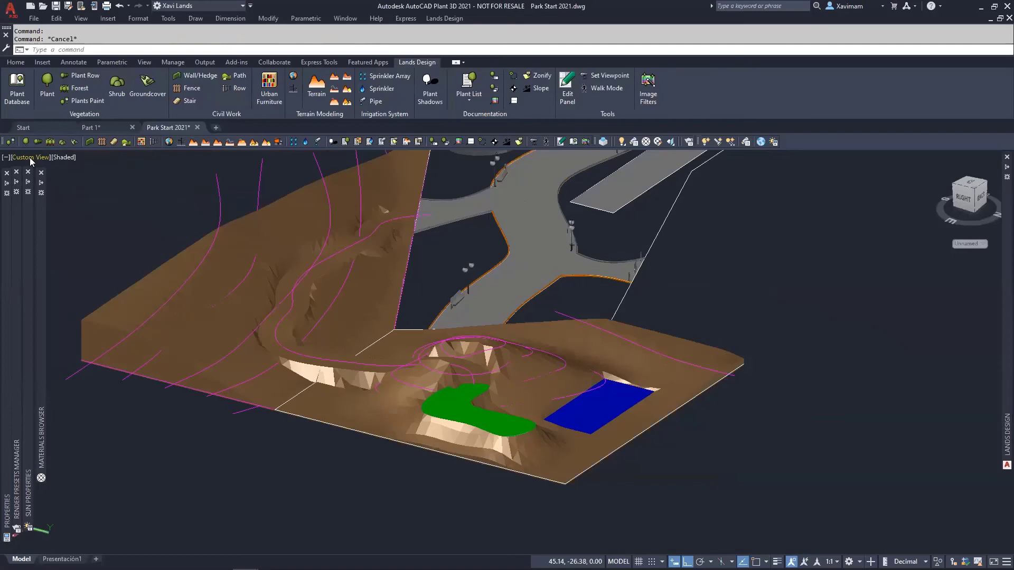
click(64, 157)
click(92, 183)
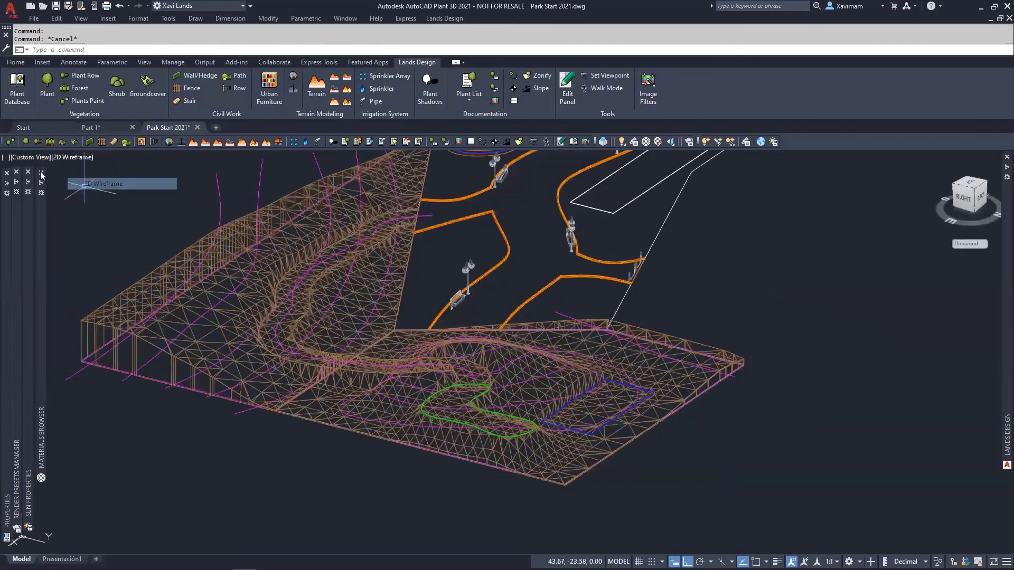
click(34, 159)
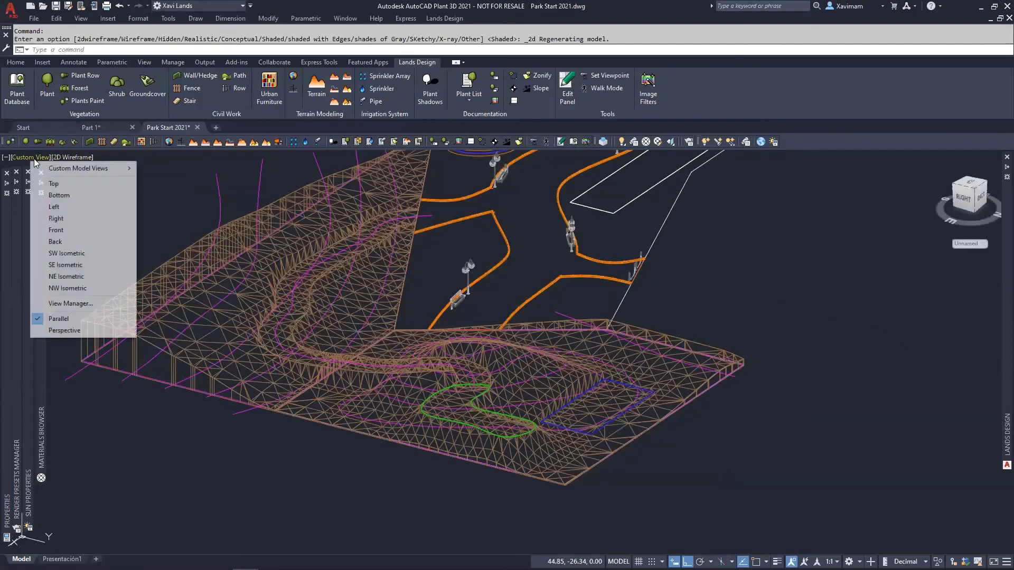
click(53, 183)
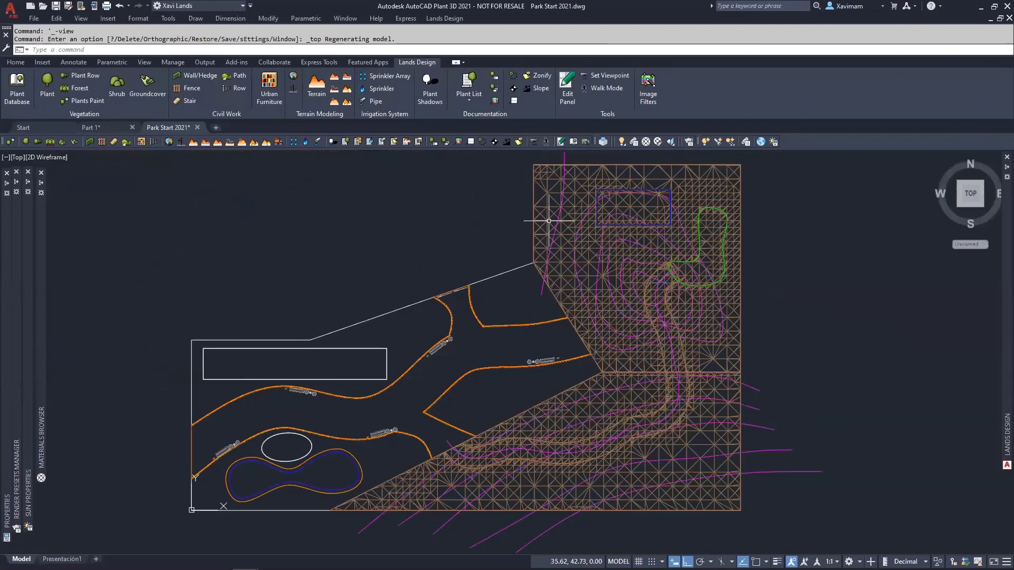
- Switch the document's Lands Design objects to 2D display
mouse_move(1008, 433)
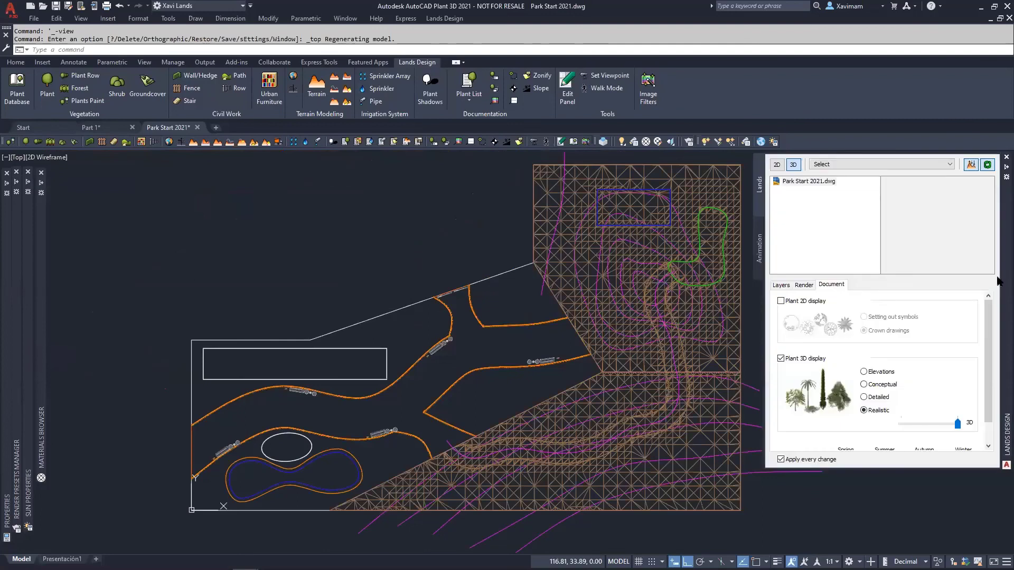
click(777, 164)
mouse_move(421, 268)
middle_down()
mouse_move(444, 289)
mouse_move(447, 338)
mouse_move(501, 277)
mouse_move(460, 281)
mouse_move(485, 298)
mouse_move(499, 284)
middle_up()
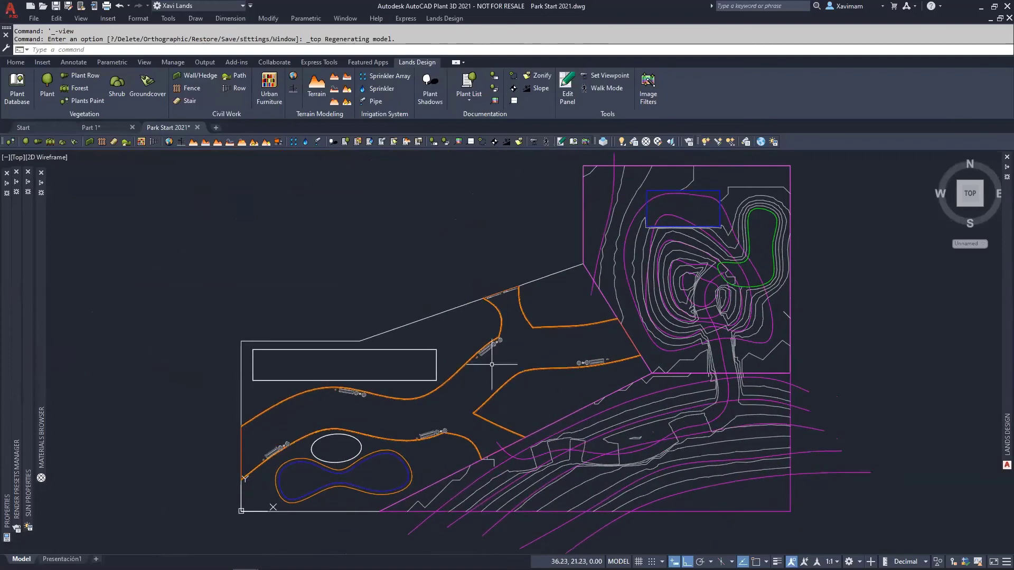
click(444, 18)
mouse_move(447, 32)
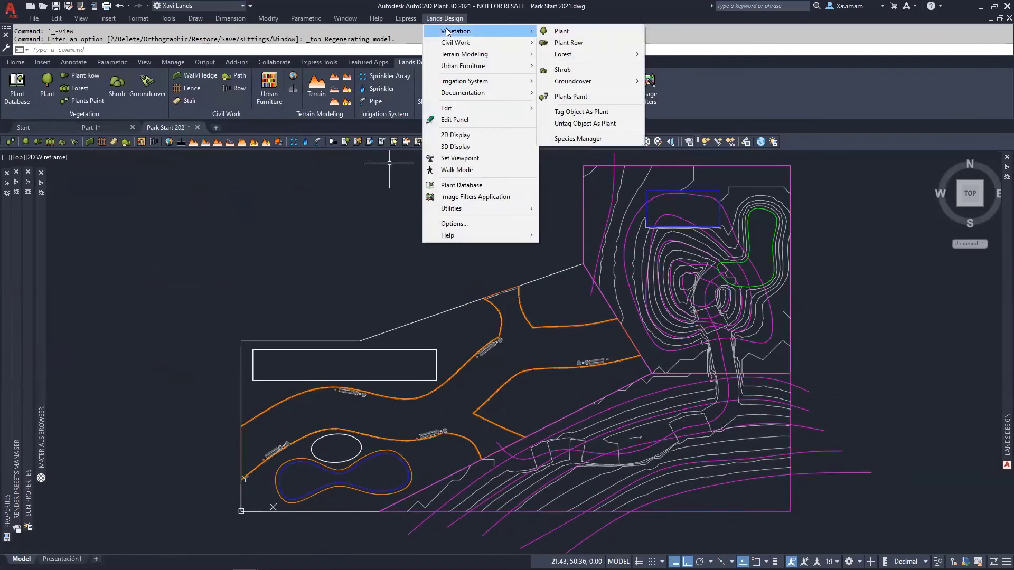
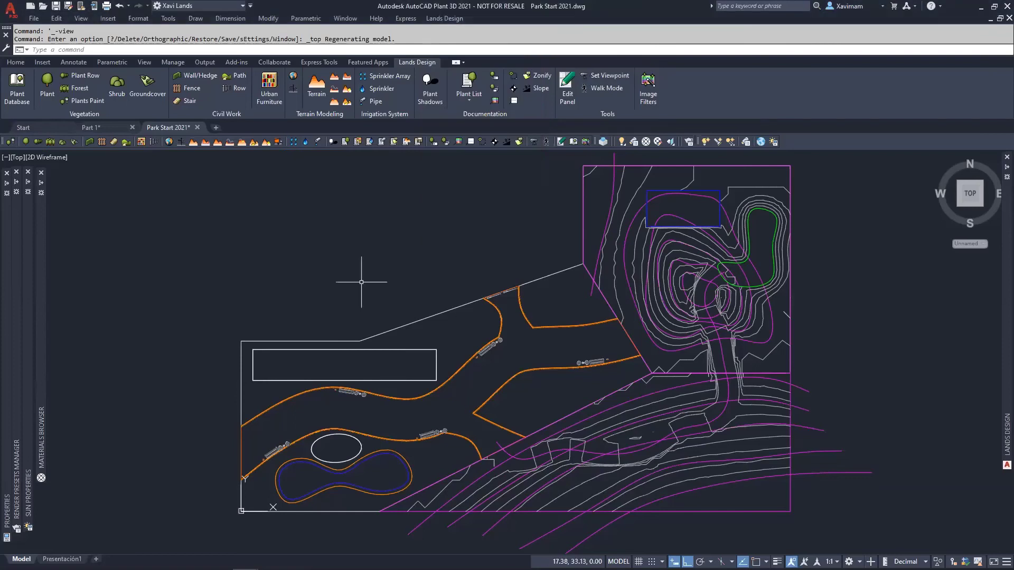
scroll(475, 364, up, 4)
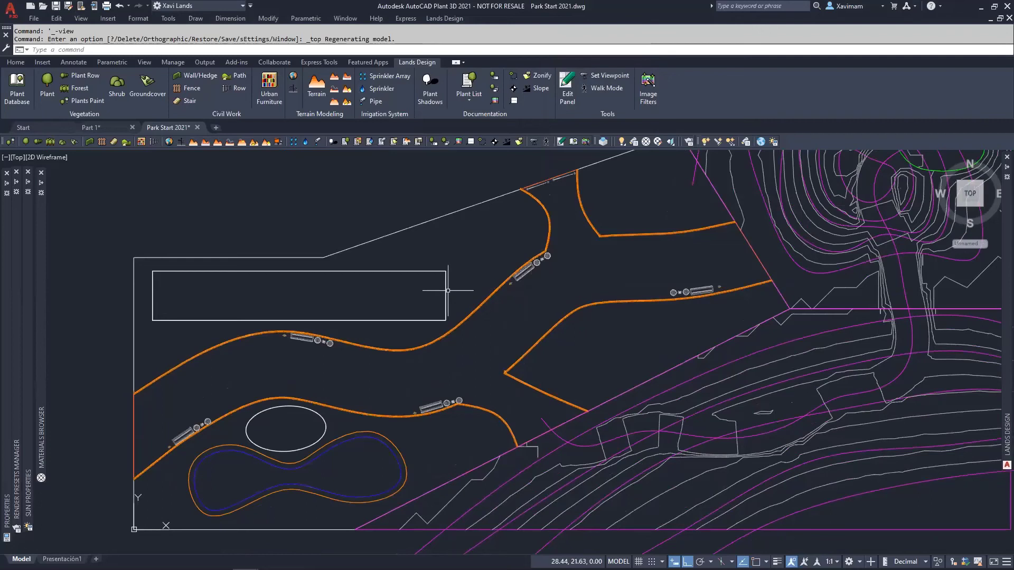
middle_drag(447, 298, 442, 316)
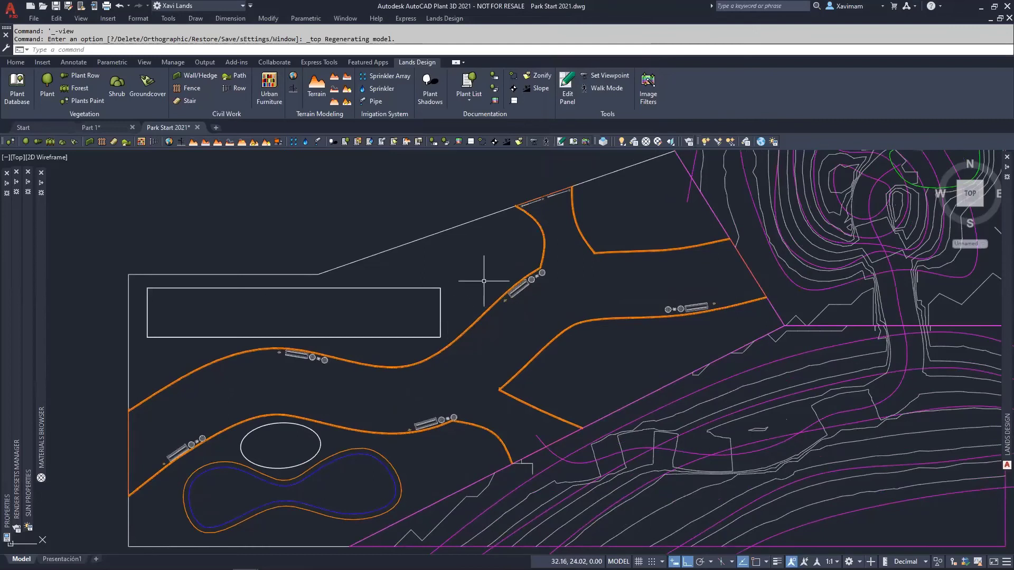
middle_drag(484, 281, 466, 304)
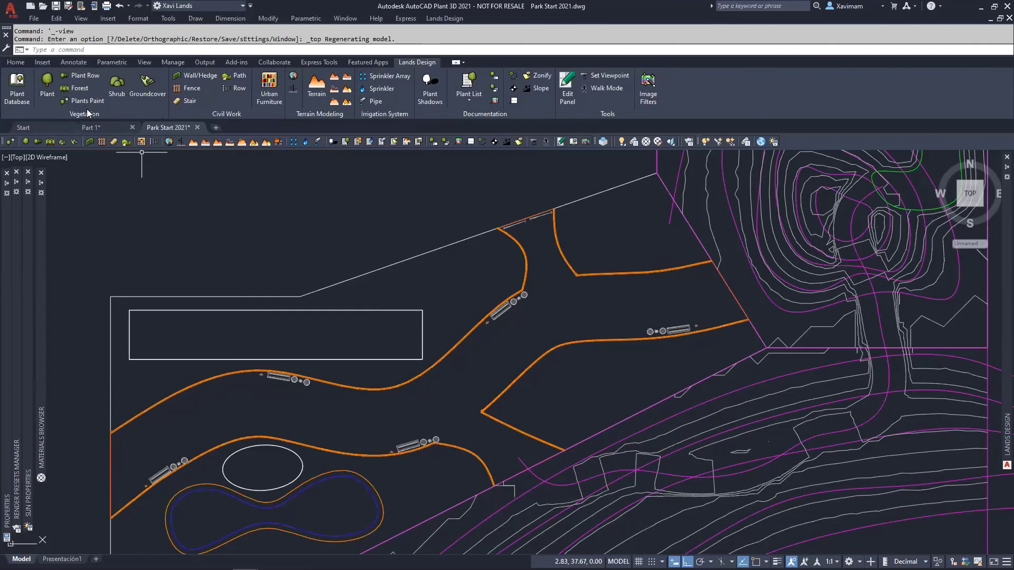
- Open the Plant Database and list all species from the beginning of the list
click(19, 88)
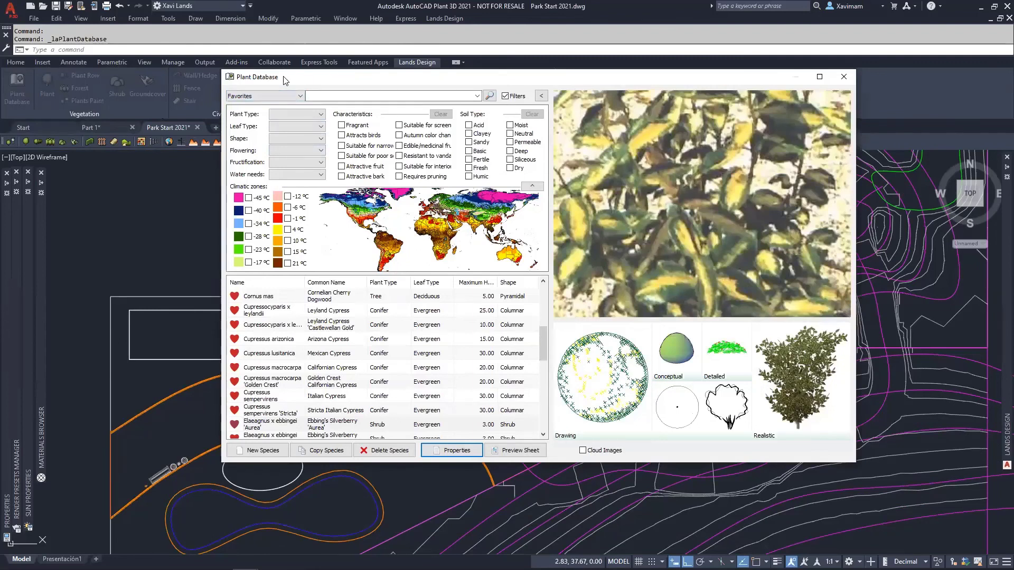
drag(267, 85, 247, 89)
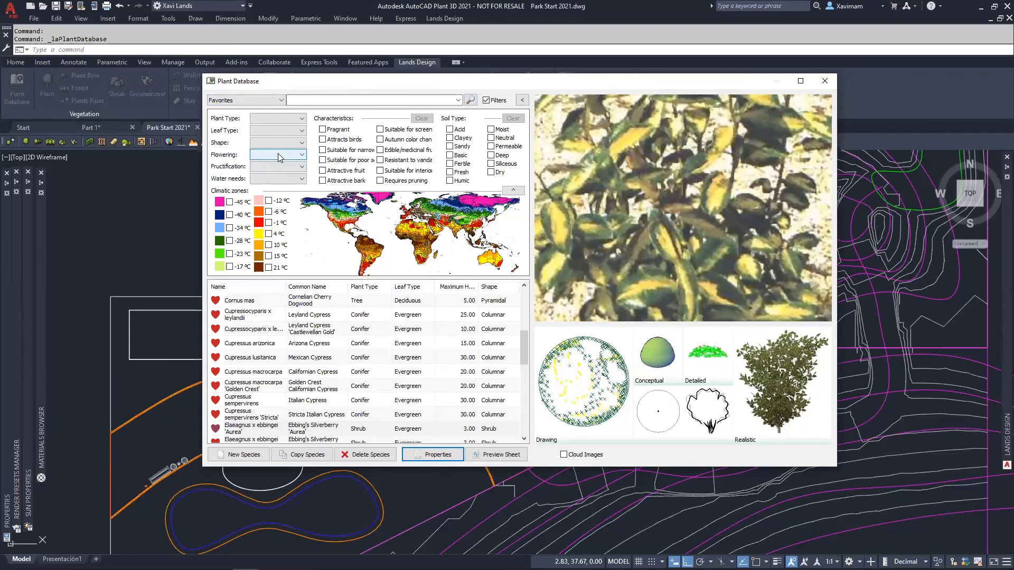
click(262, 101)
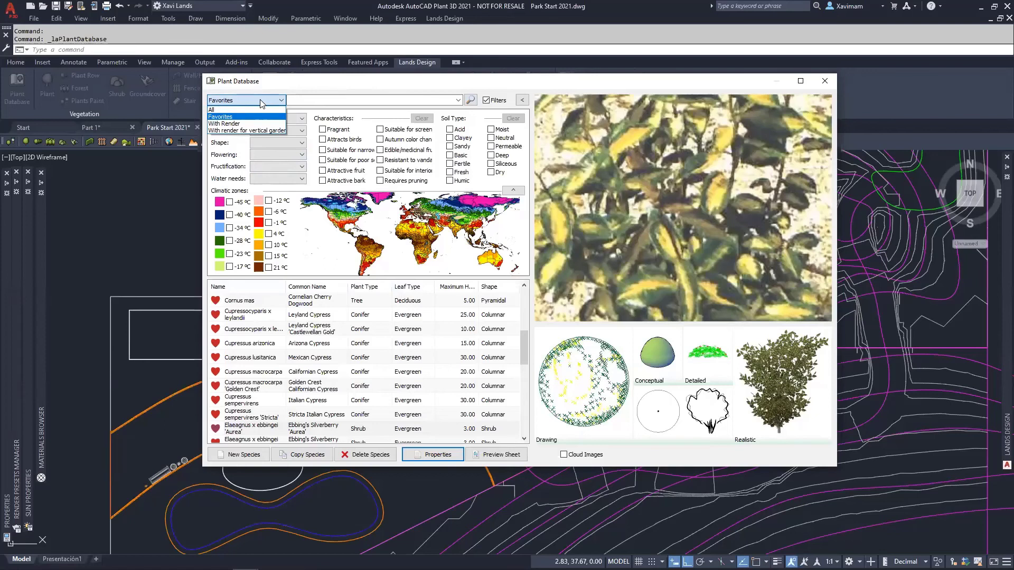
click(213, 110)
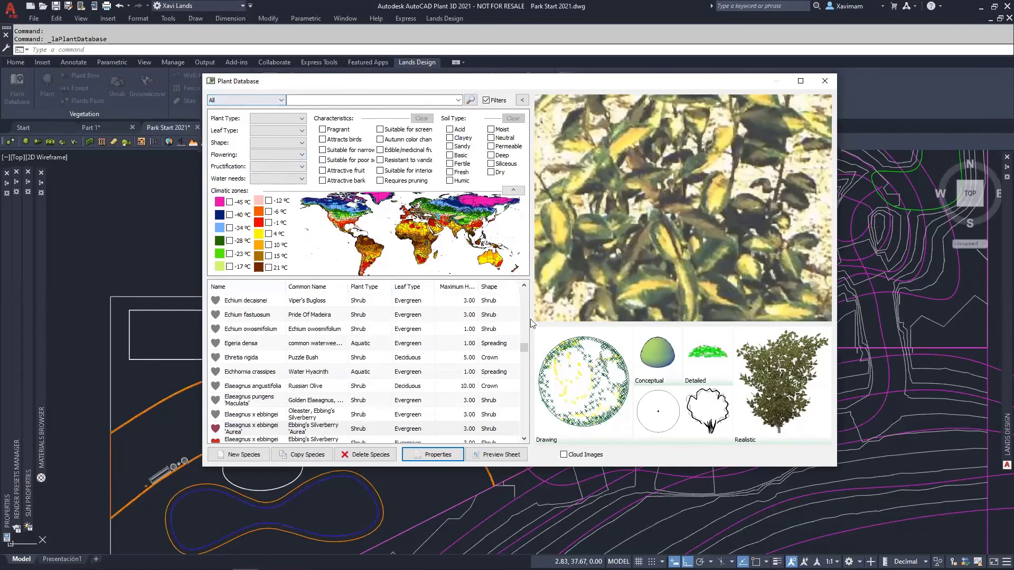
drag(526, 350, 525, 289)
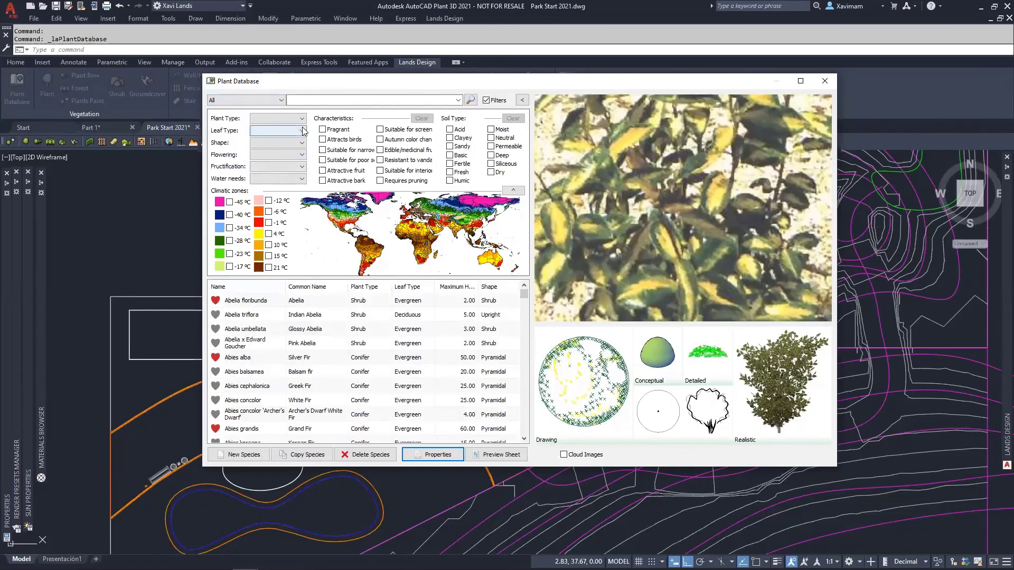
- Restrict the species list to Favorites and browse it from its beginning
click(280, 101)
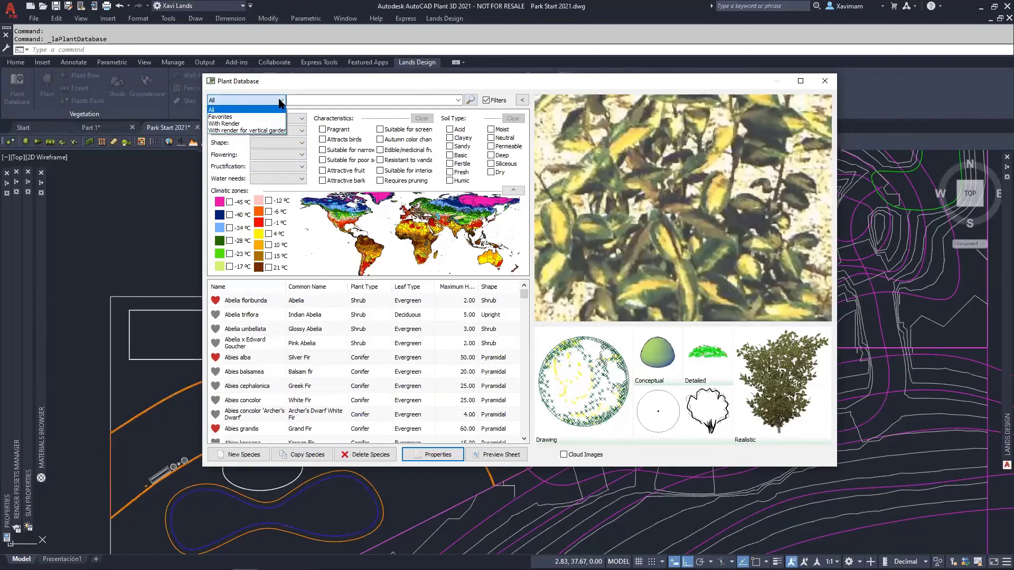
click(239, 118)
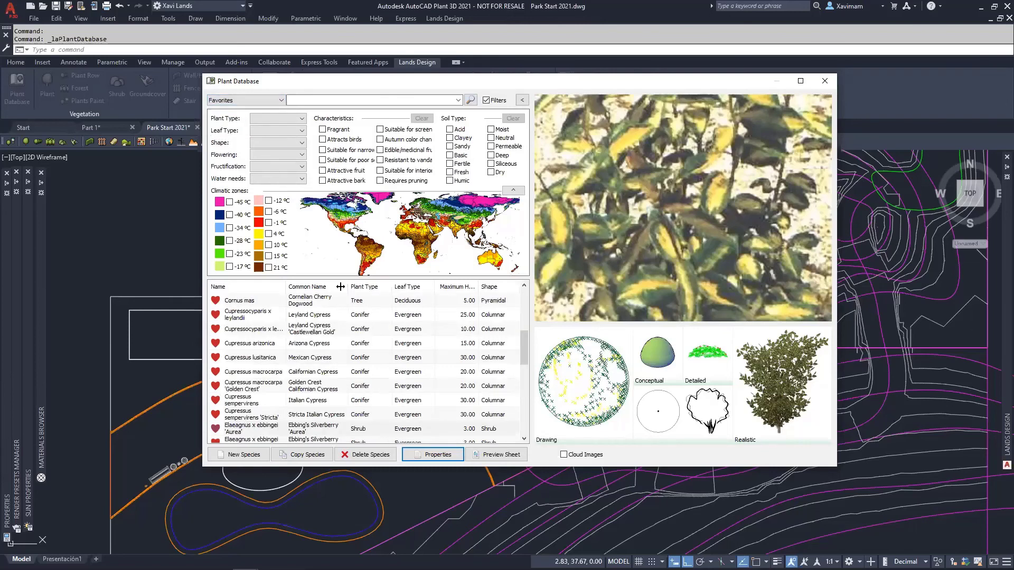
scroll(317, 344, up, 7)
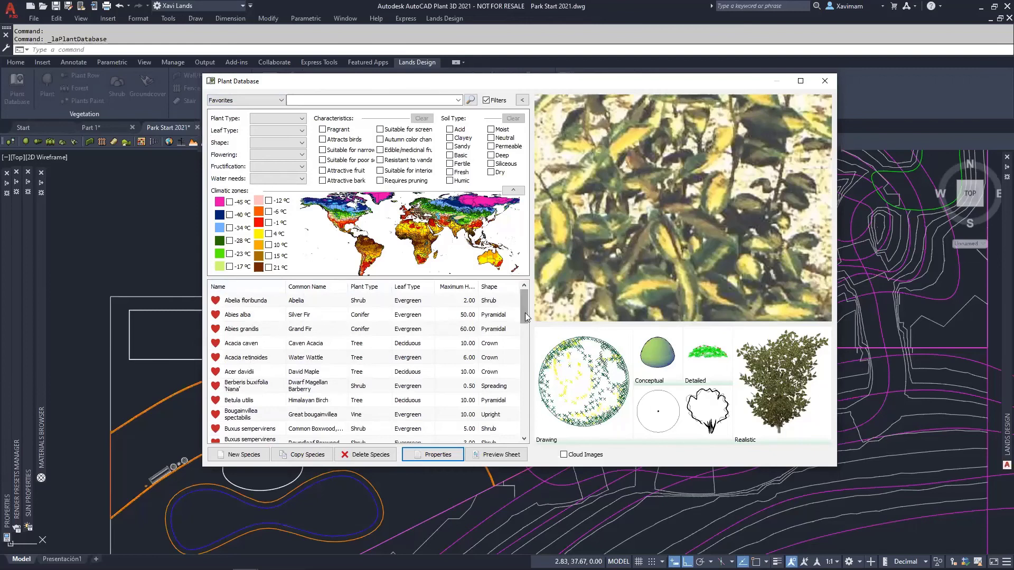
drag(525, 309, 514, 277)
- List the species With Render, followed by those With render for vertical garden, and browse the latter
click(239, 102)
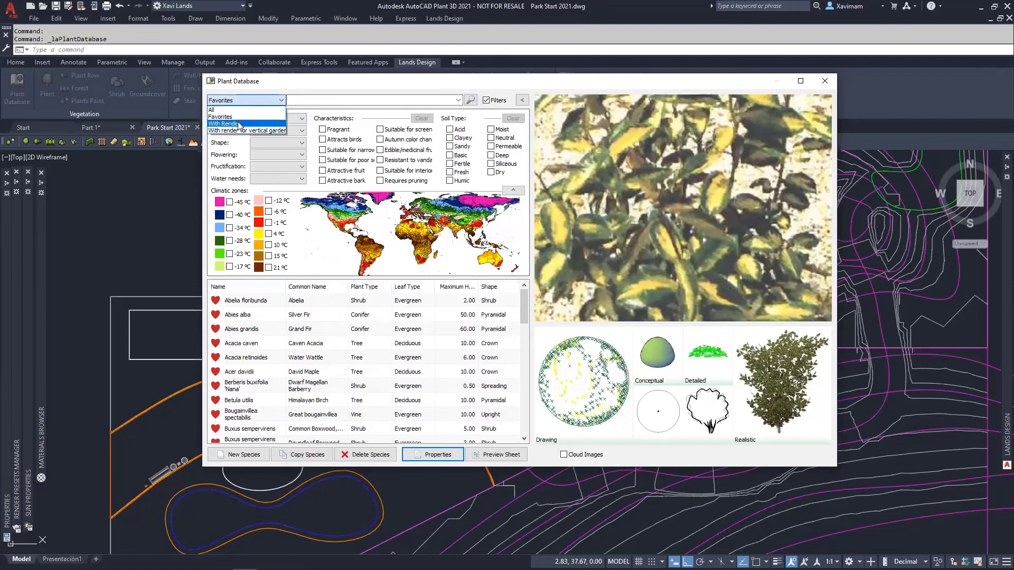
click(239, 125)
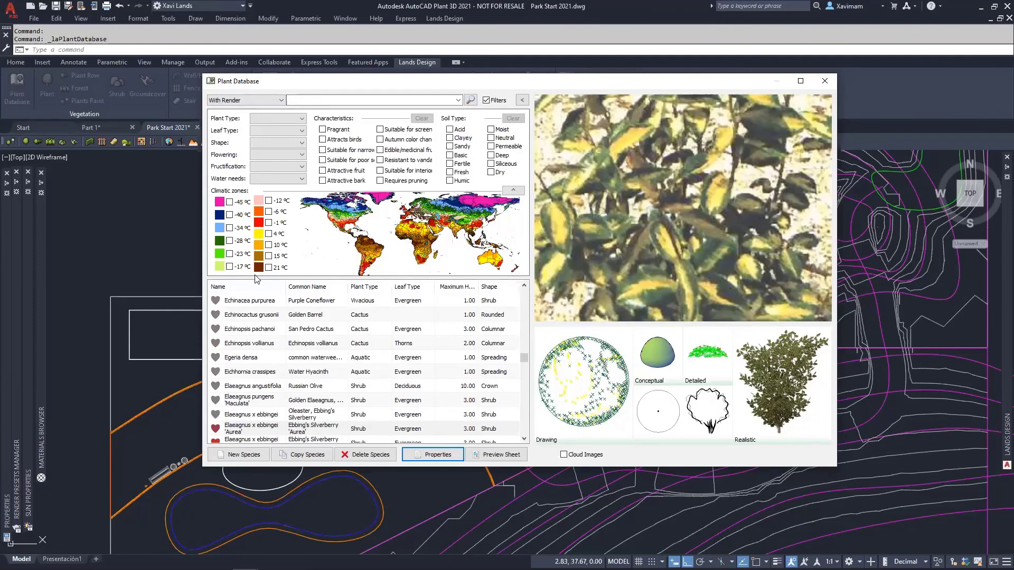
click(246, 100)
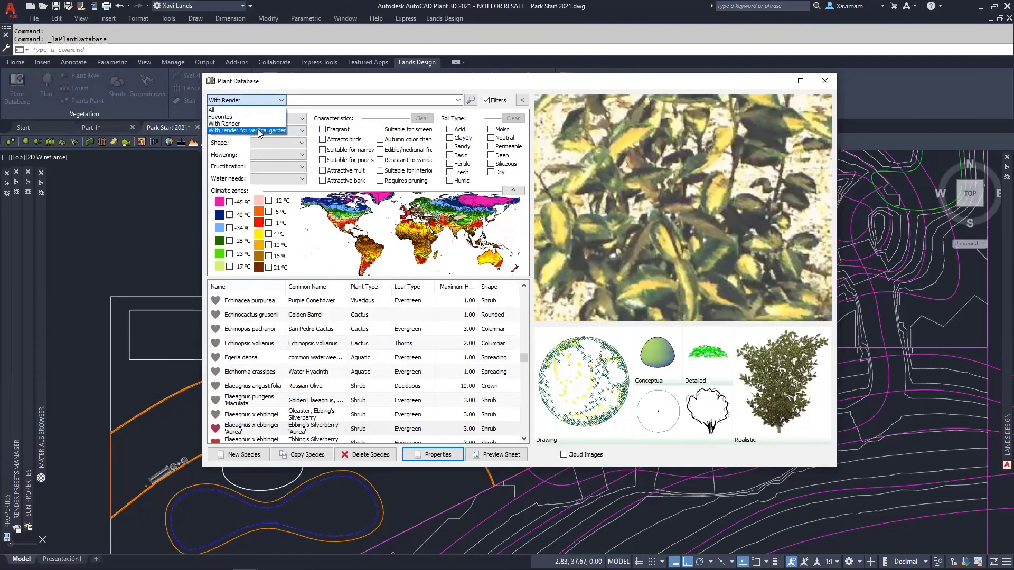
click(227, 132)
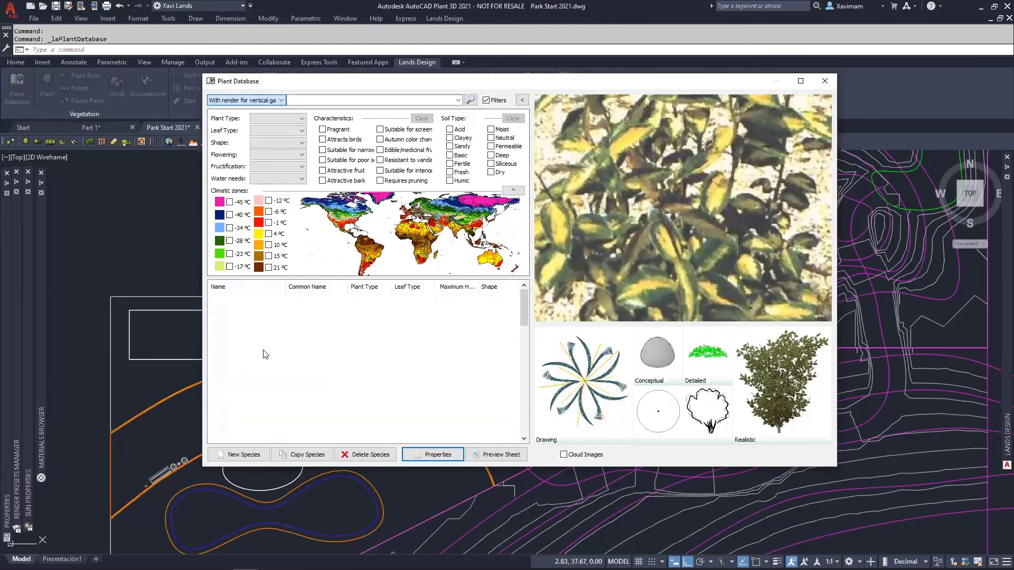
scroll(518, 340, down, 1)
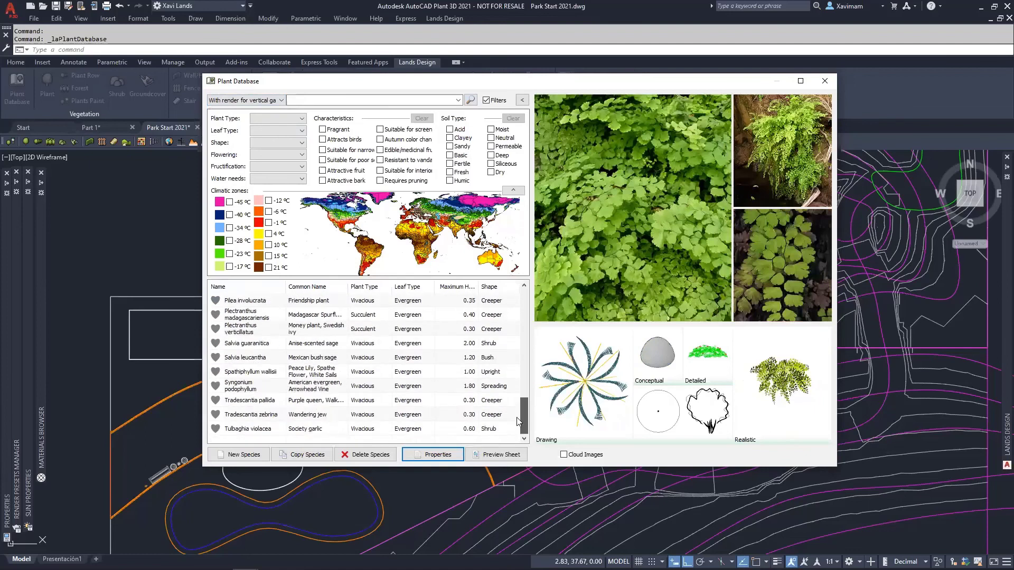
scroll(520, 417, up, 1)
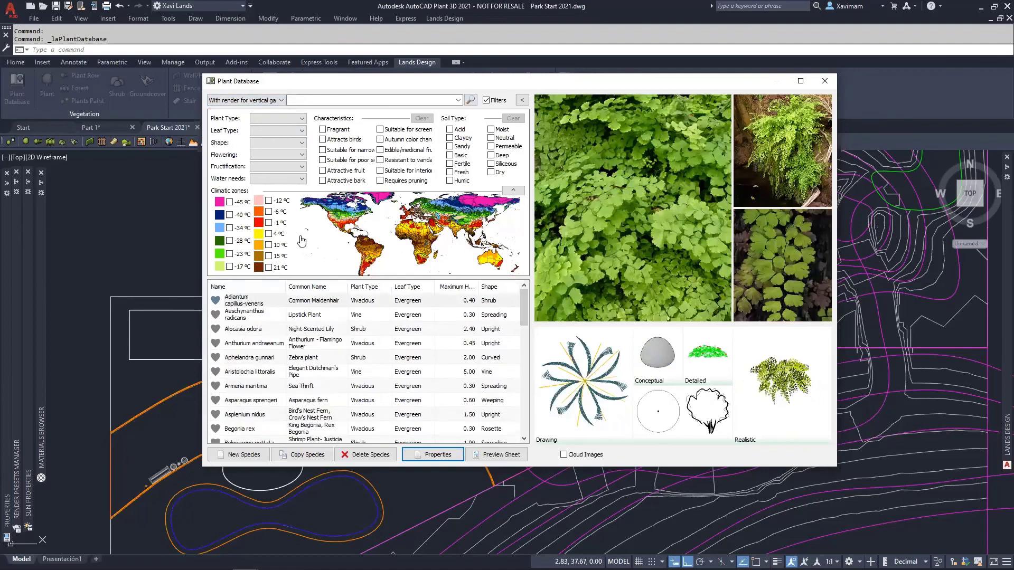
- Search for "bux" among the Favorites, extend the search to All species, and clear the search text
click(246, 100)
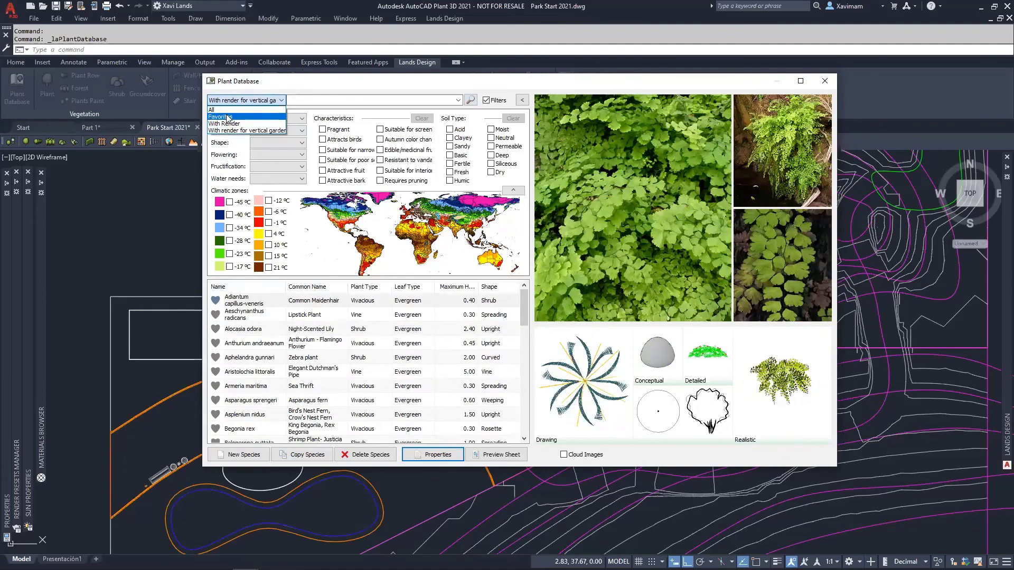
click(226, 116)
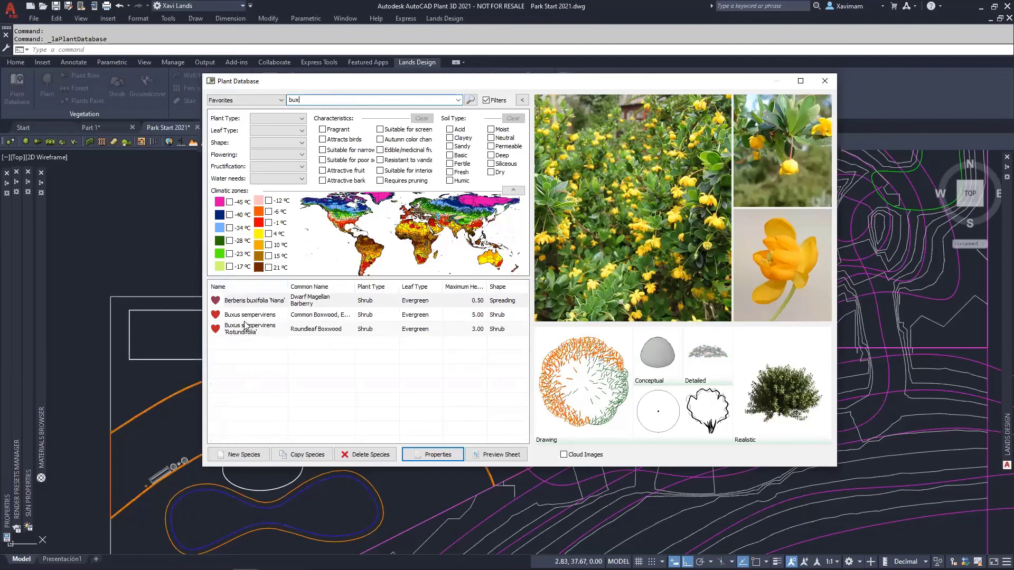
click(238, 101)
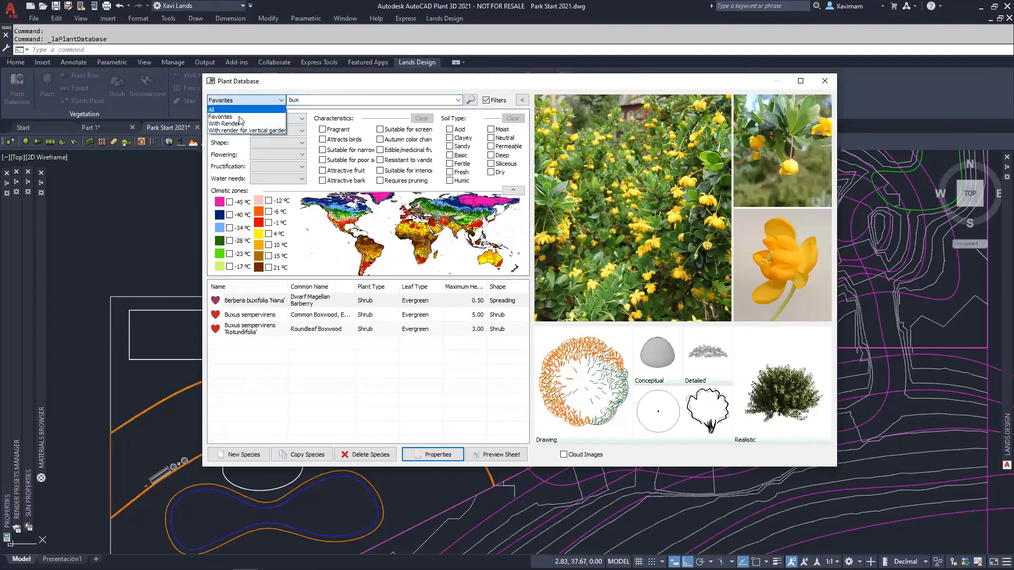
click(239, 110)
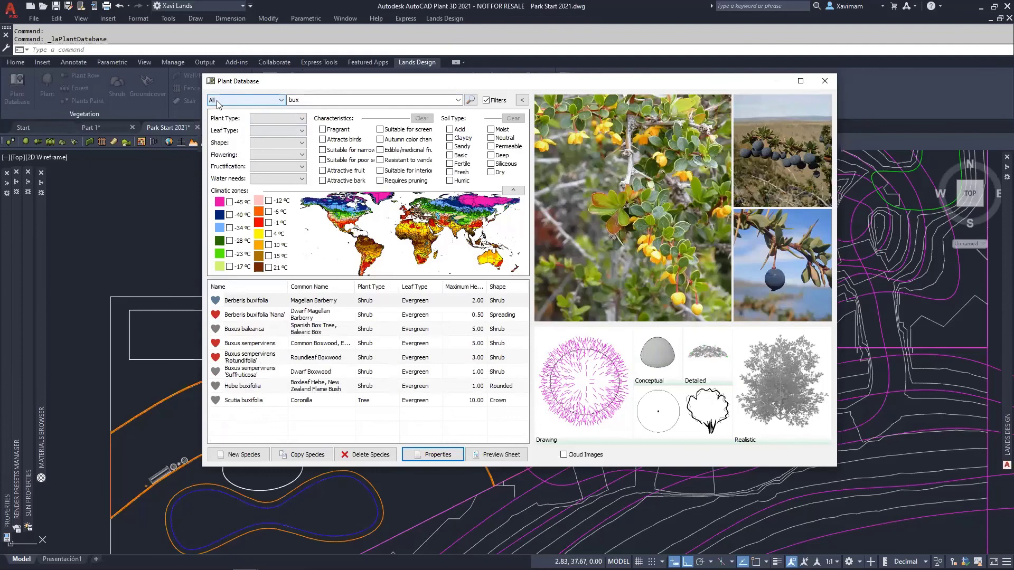
drag(310, 102, 278, 105)
key(BackSpace)
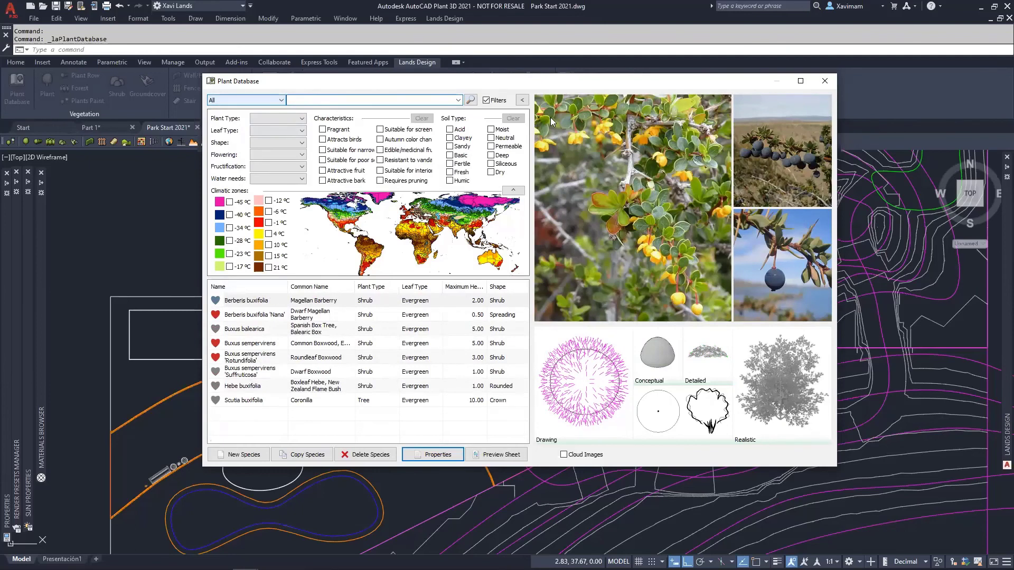
- Hide and restore the search filters, and check the options of the Plant Type, Leaf Type and Shape filters
click(486, 100)
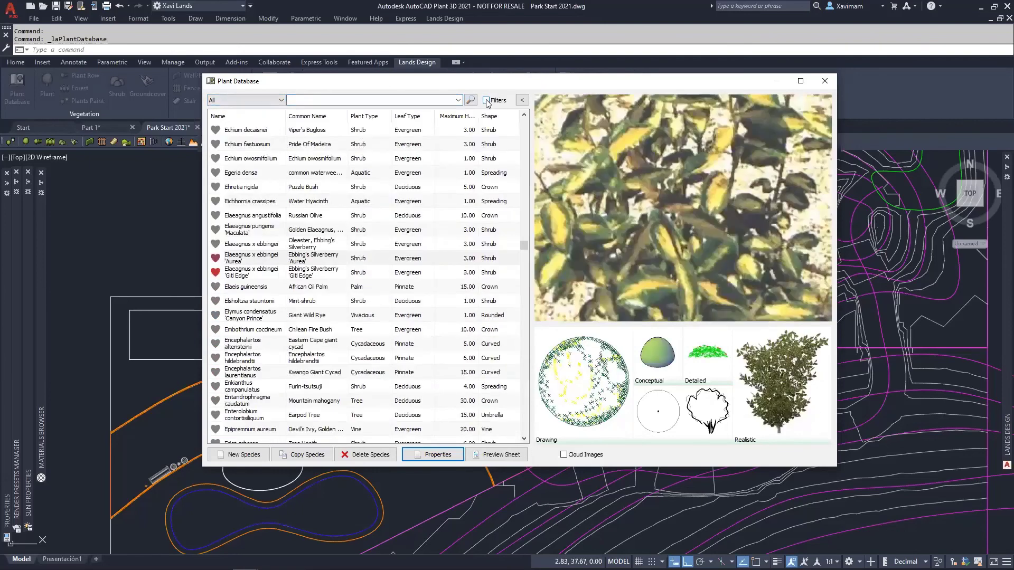
click(487, 100)
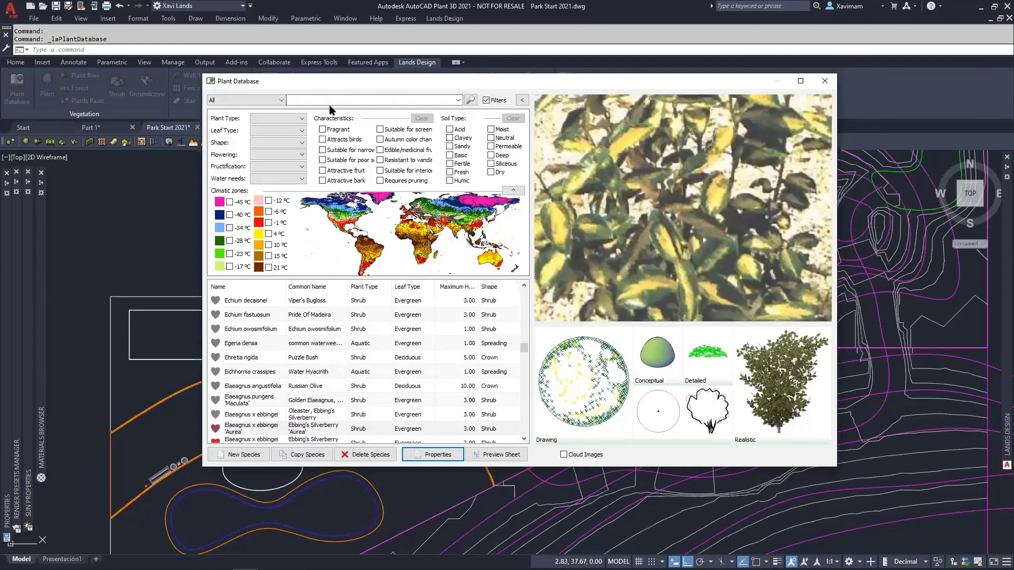
click(278, 119)
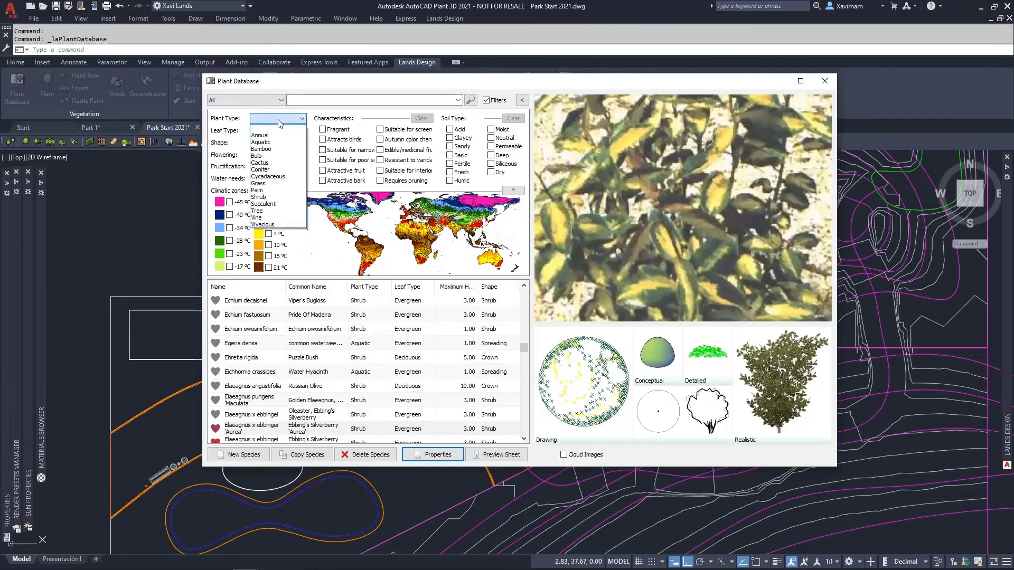
click(276, 132)
click(276, 132)
click(279, 136)
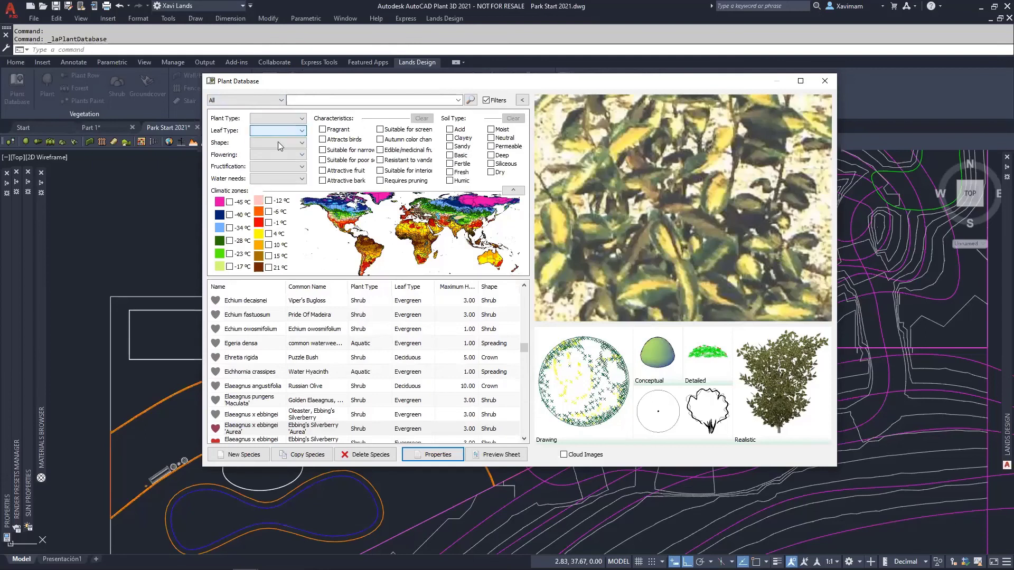
click(279, 144)
click(280, 144)
- Check the options available in the Flowering, Fructification and Water needs filters
click(281, 155)
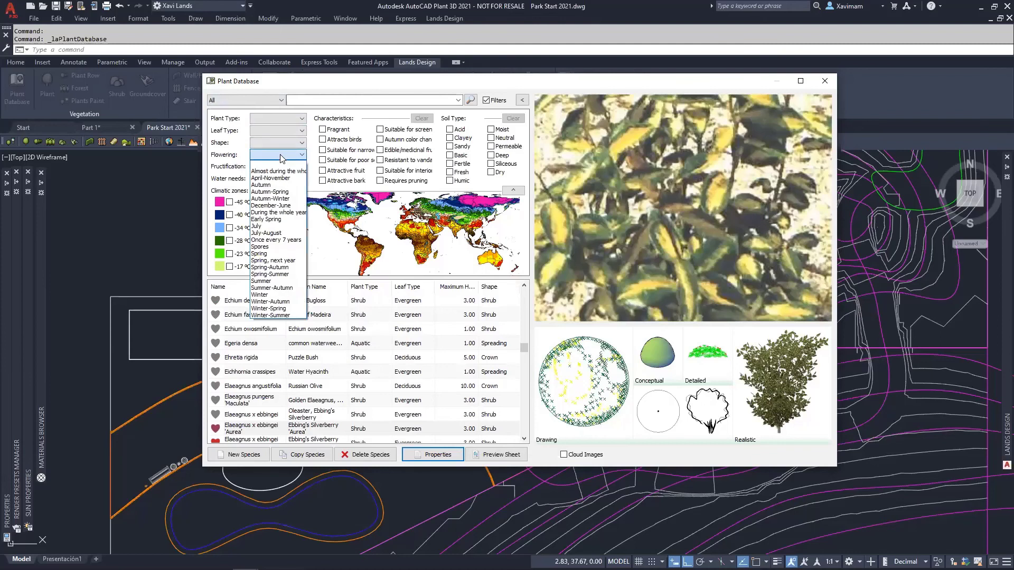
click(281, 156)
click(282, 168)
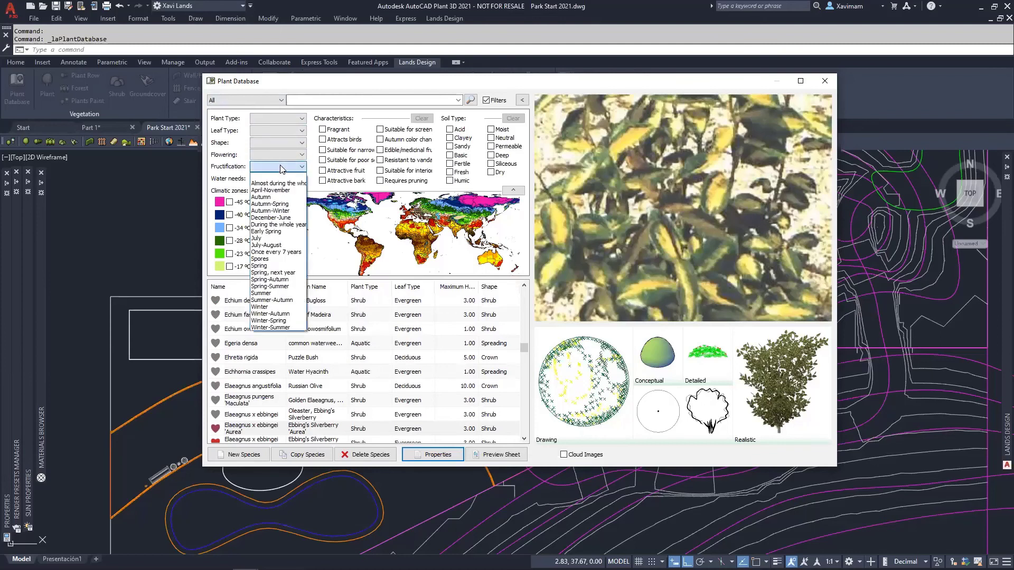
click(281, 168)
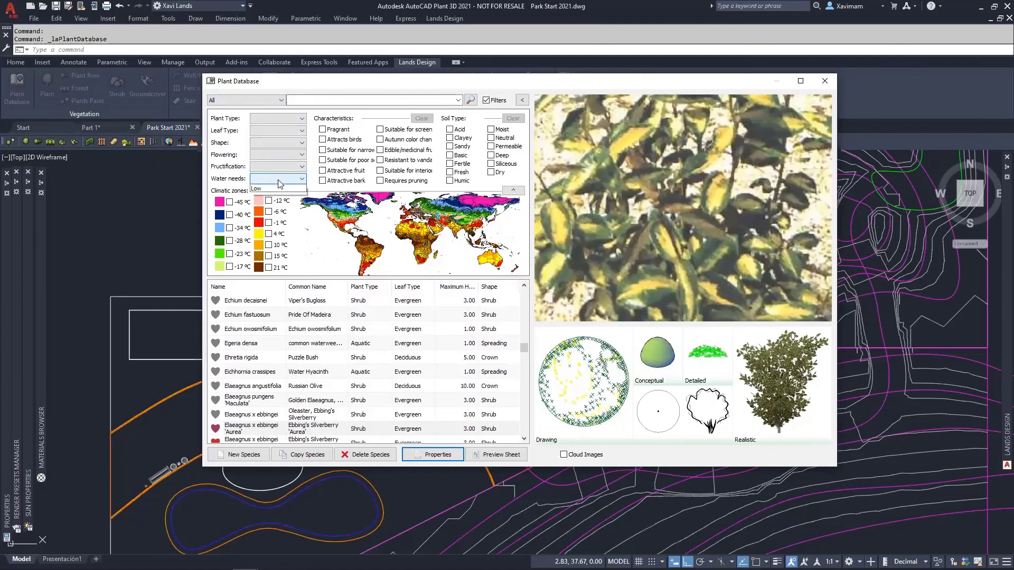
click(280, 181)
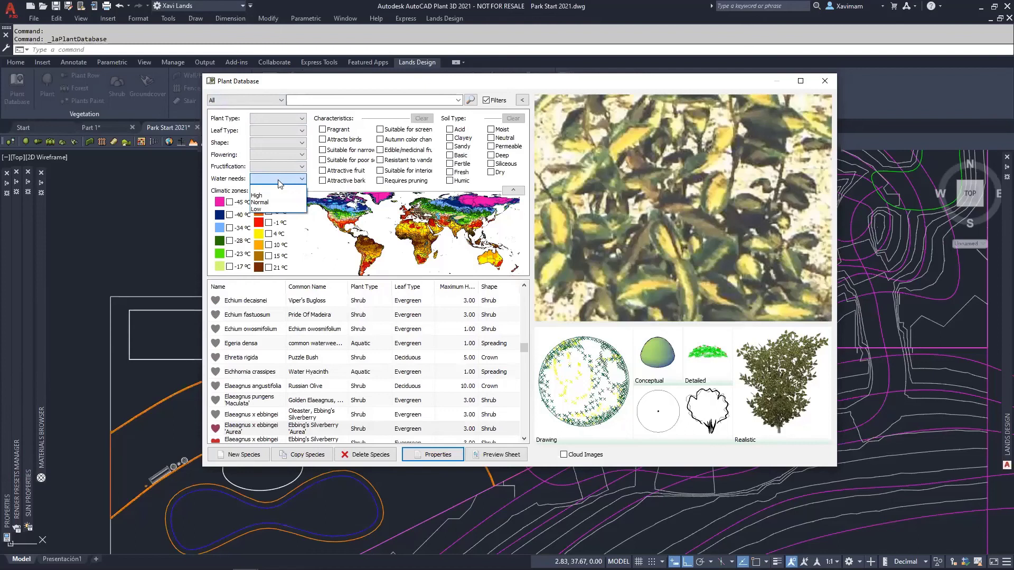
click(280, 180)
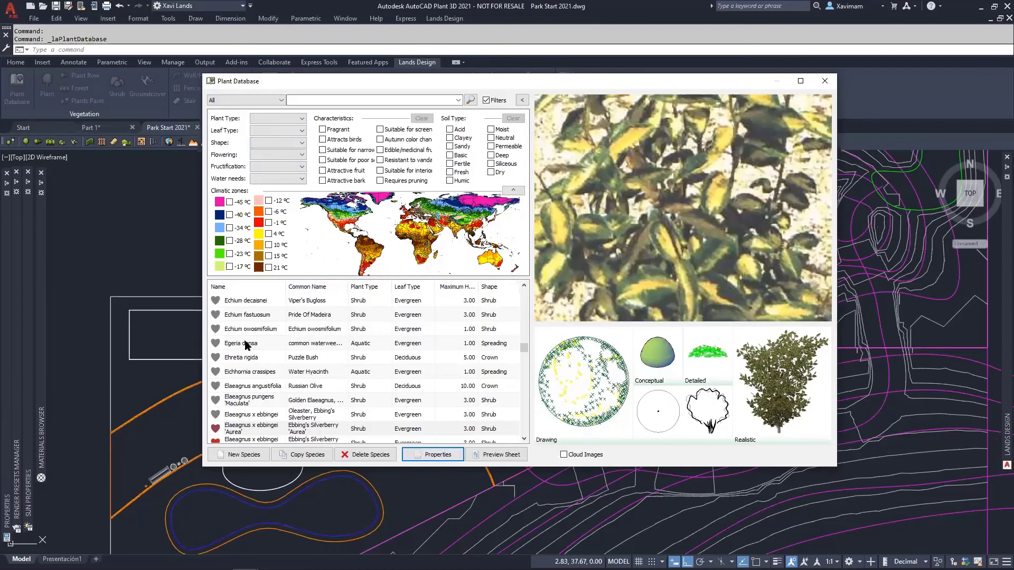
- Open the properties of Elaeagnus x ebbingei 'Aurea' and enable editing of its species data
click(252, 429)
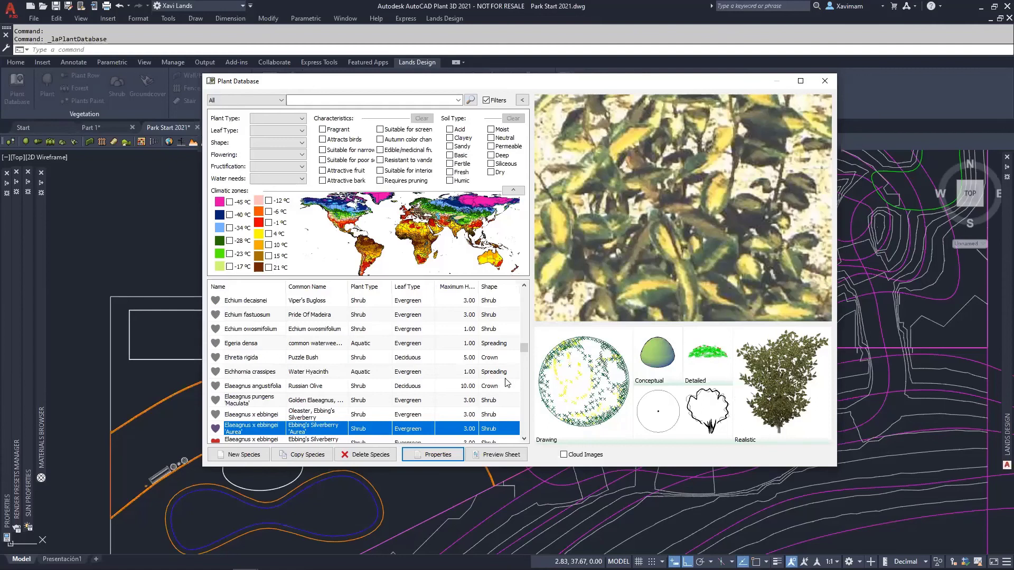
click(444, 457)
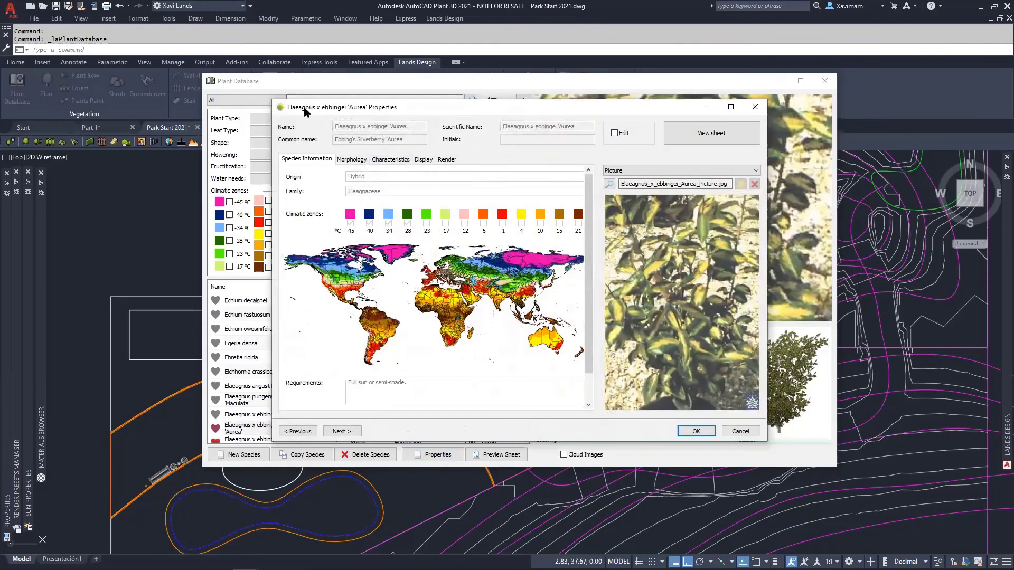
drag(304, 109, 313, 110)
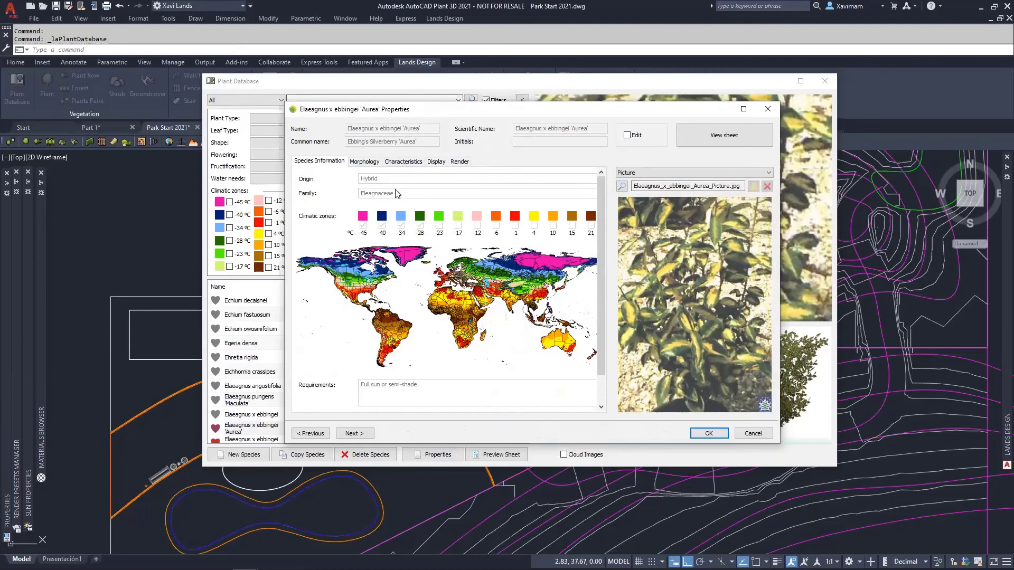
click(627, 136)
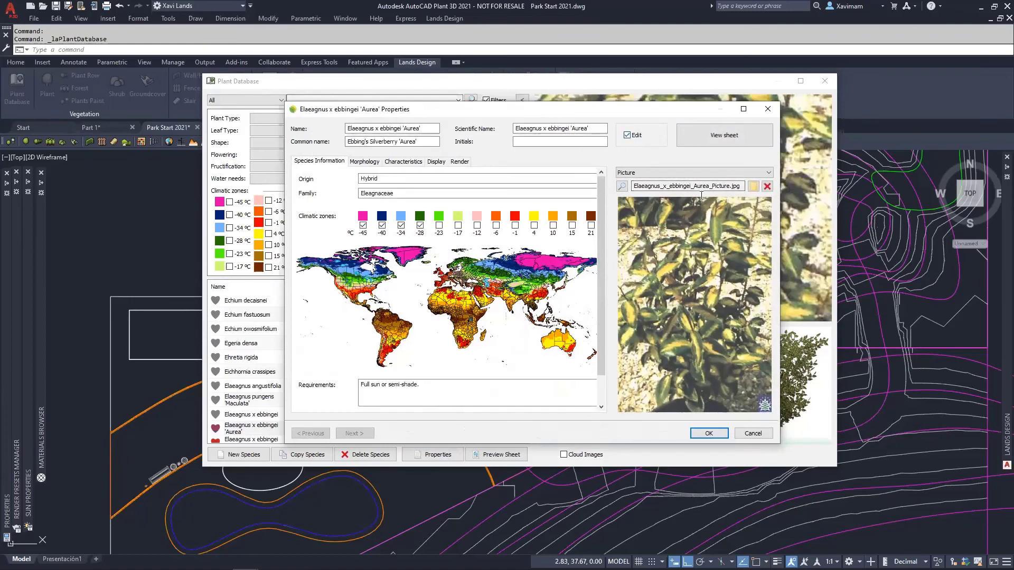
click(638, 173)
click(638, 171)
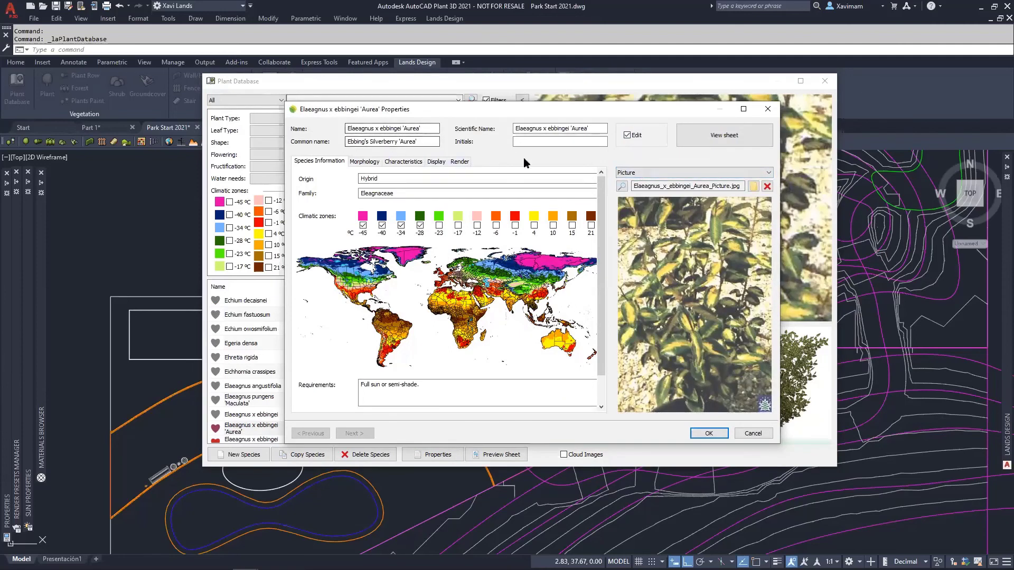
click(552, 141)
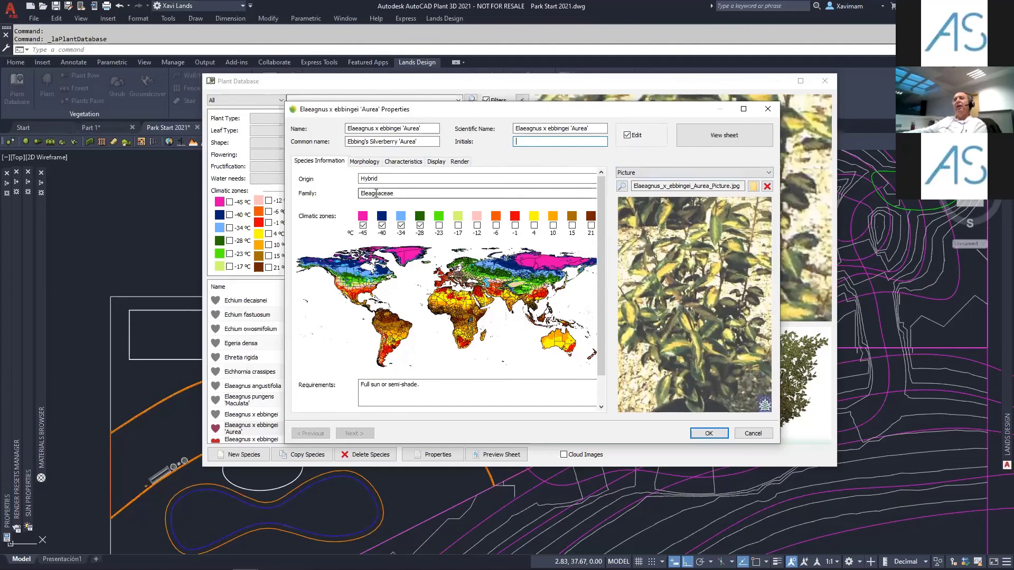
- Review the species' morphology down to its comments, its information sheet, and its characteristics
click(364, 162)
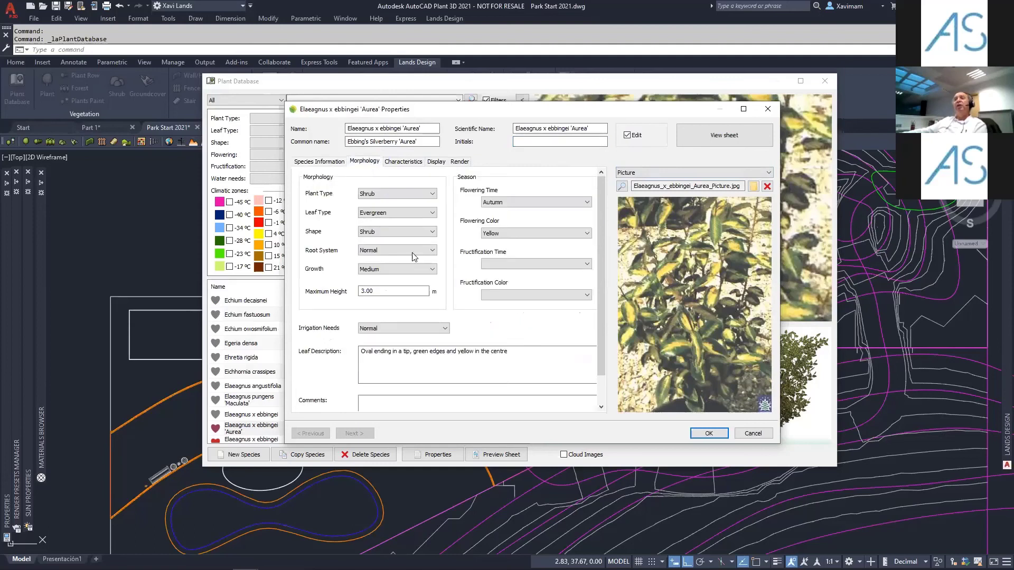
drag(601, 308, 596, 344)
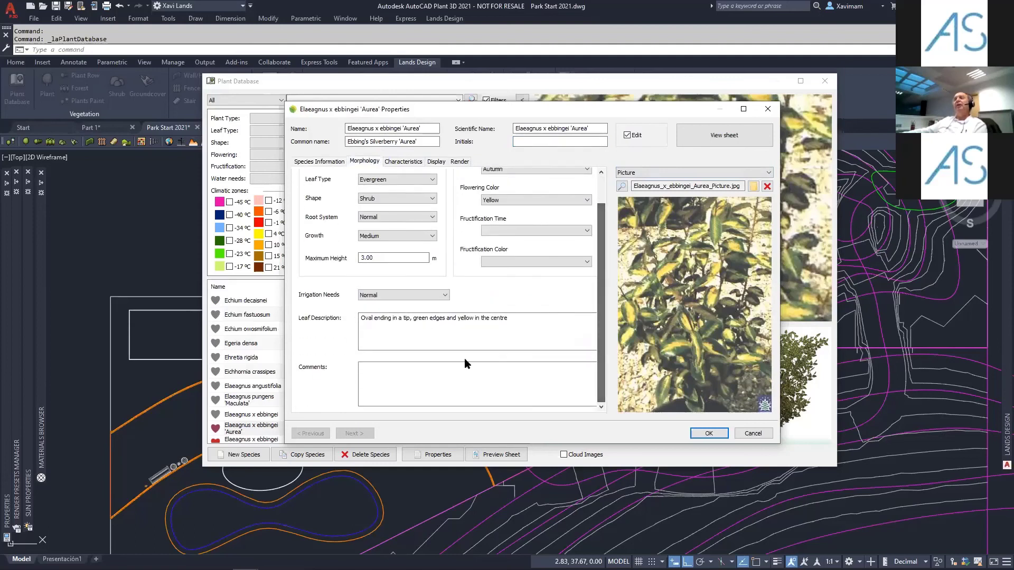
click(379, 371)
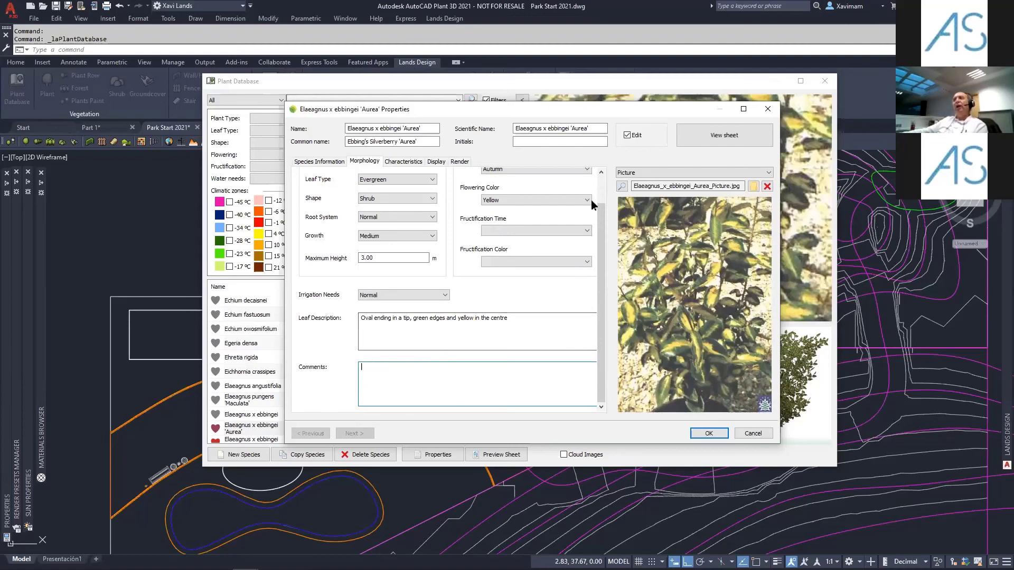
click(732, 137)
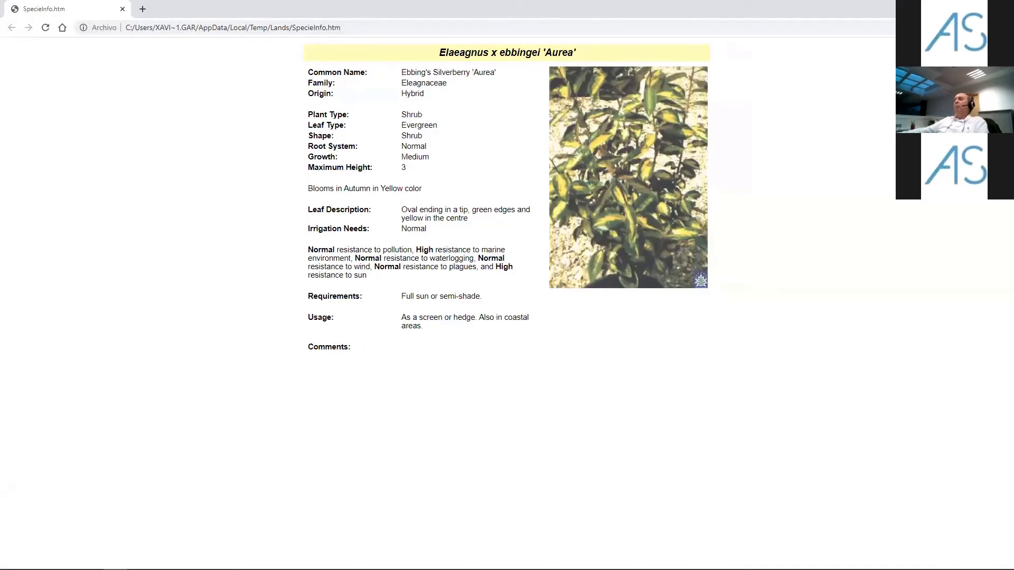
key(alt+Tab)
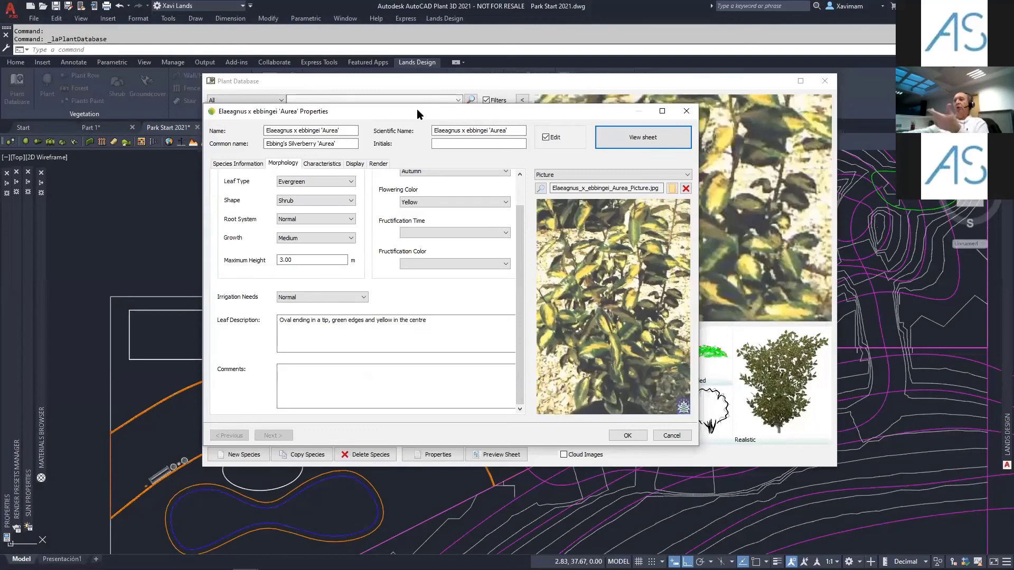
click(322, 164)
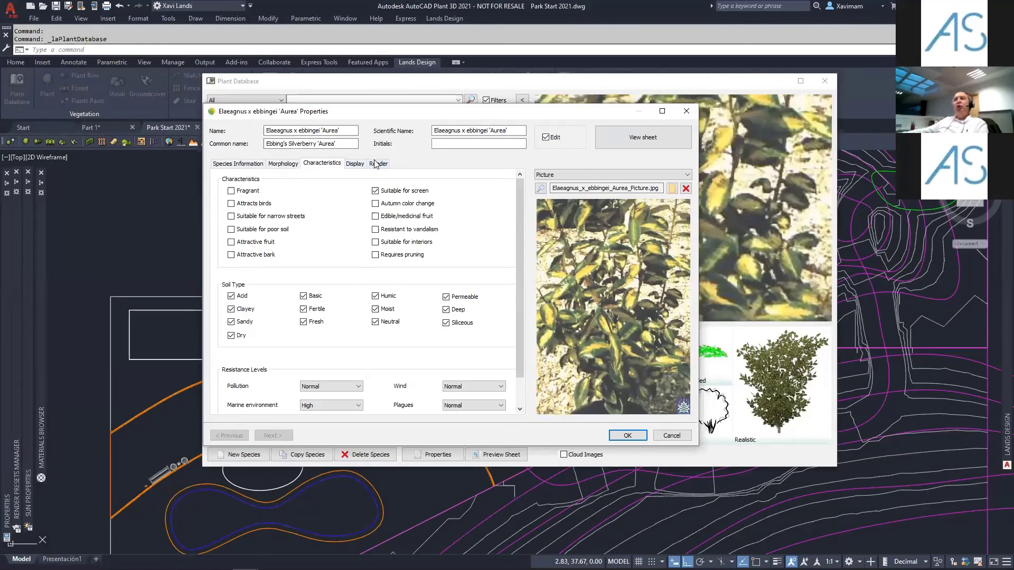
- Browse the Crowns blocks and assign Abelia floribunda as the species' 2D drawing block
click(355, 164)
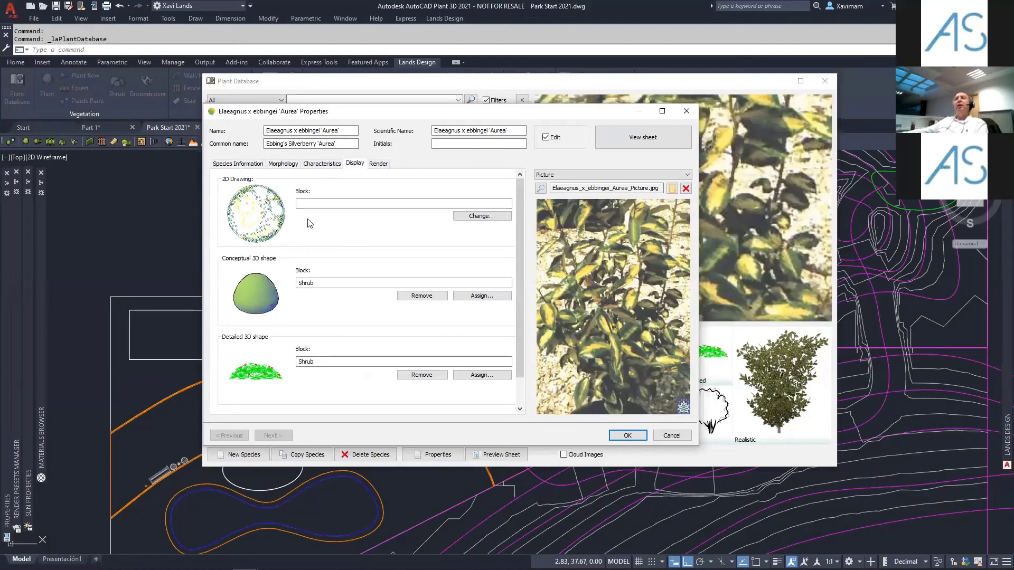
click(490, 217)
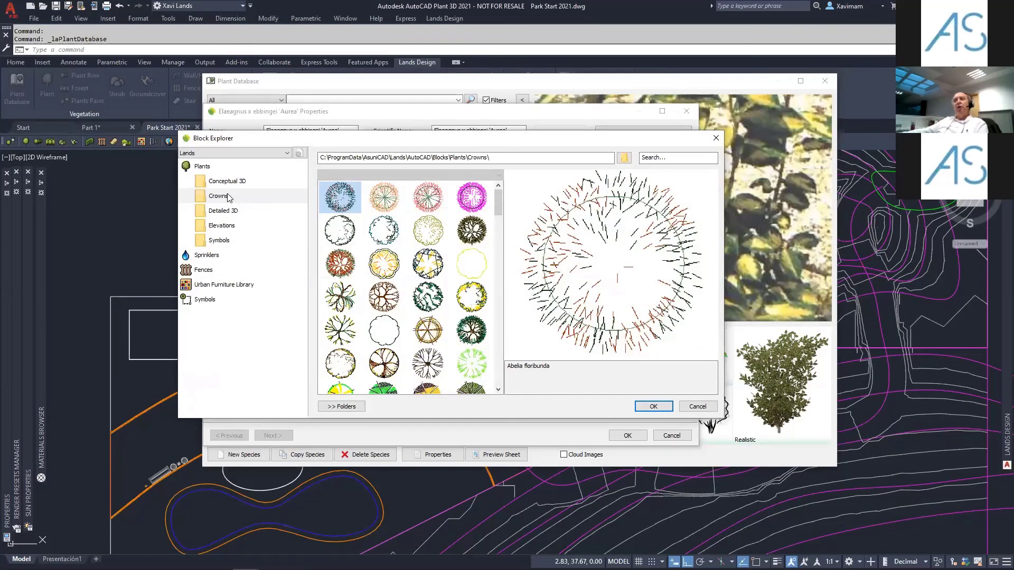
drag(498, 199, 489, 327)
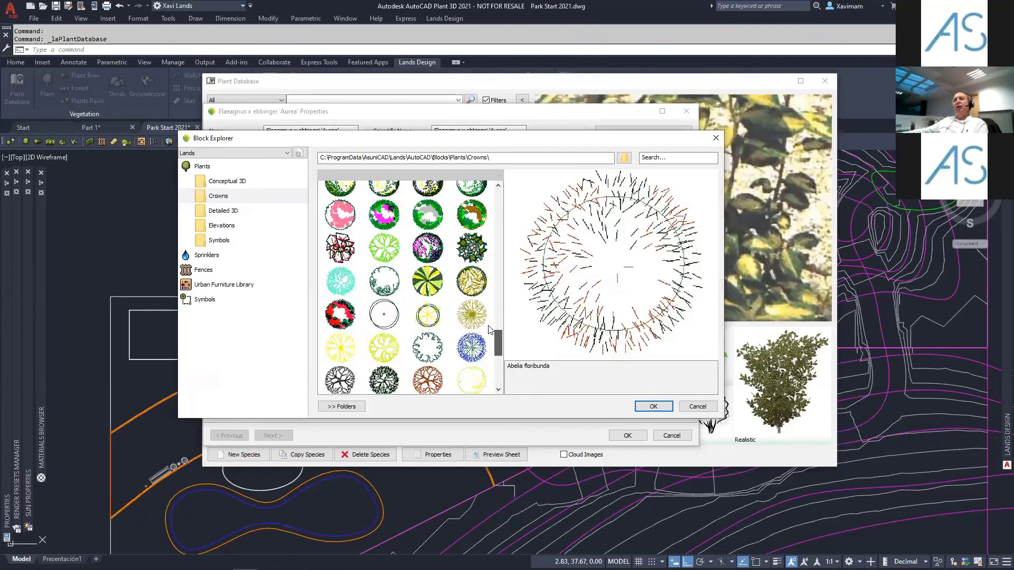
scroll(489, 327, up, 10)
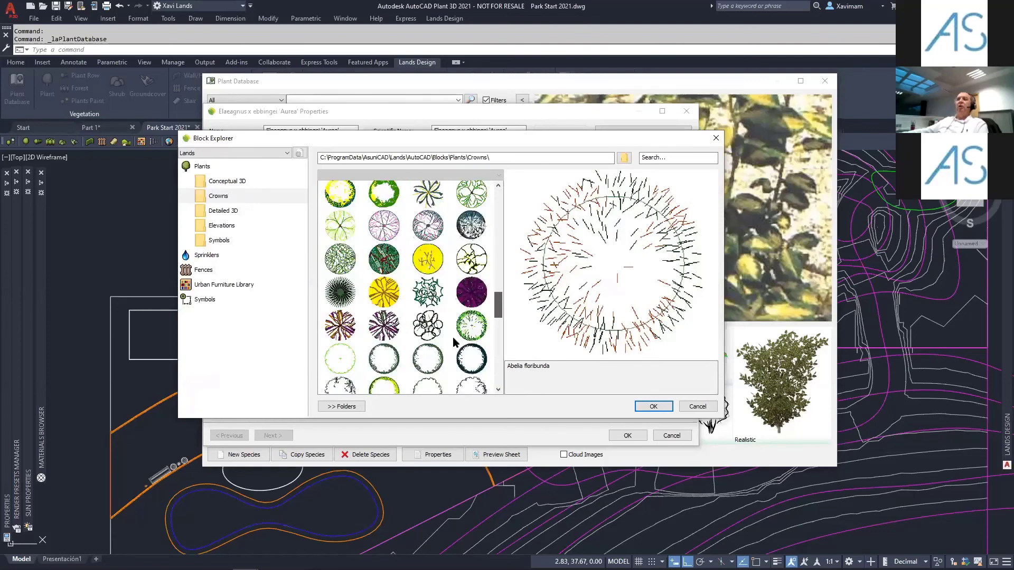
scroll(453, 342, up, 20)
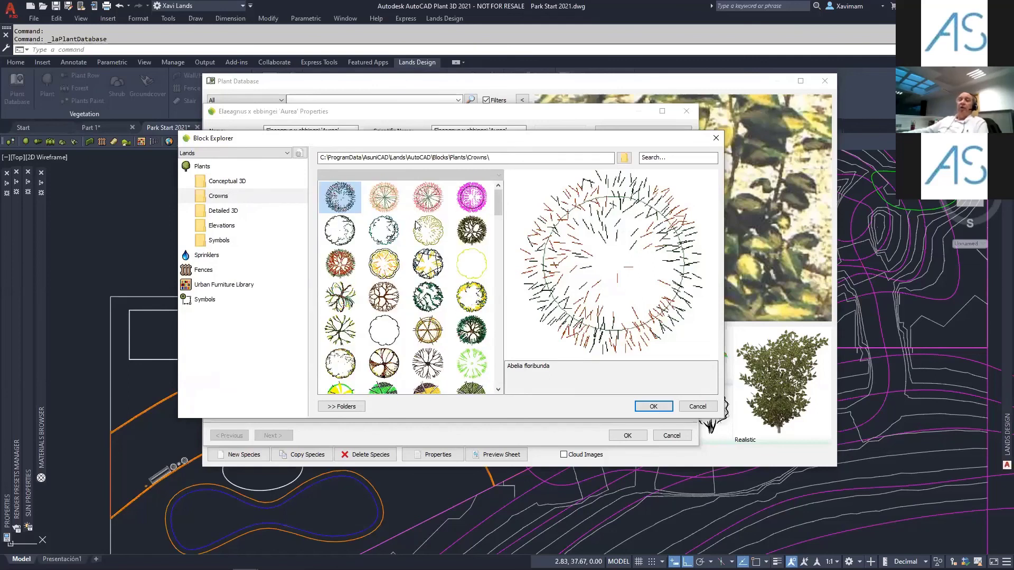
click(653, 407)
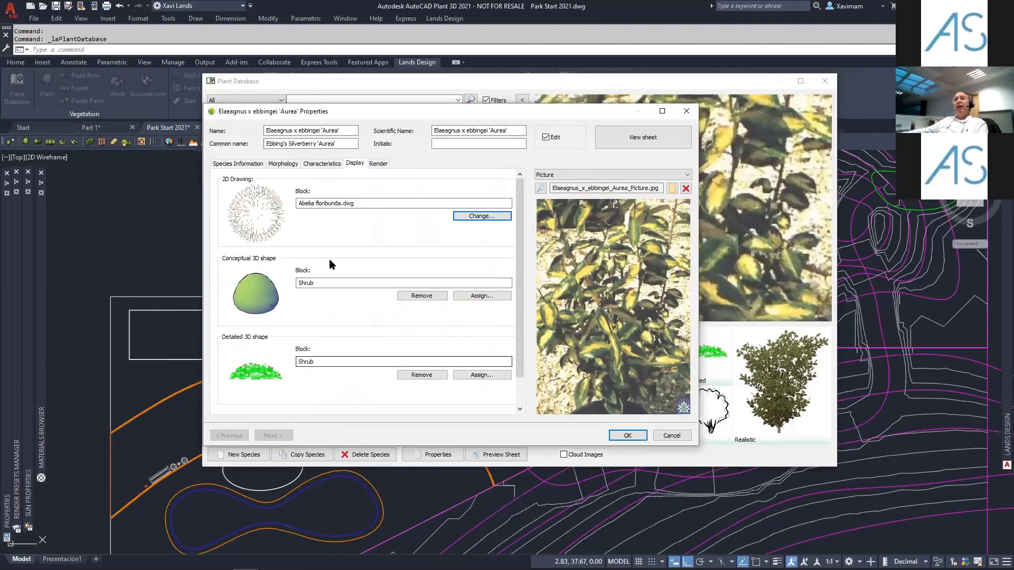
- Open the realistic plant in the Plant Editor and set Branch Length to 116, Angle to 99, Bending to 52 and Horizontal to 57
click(376, 164)
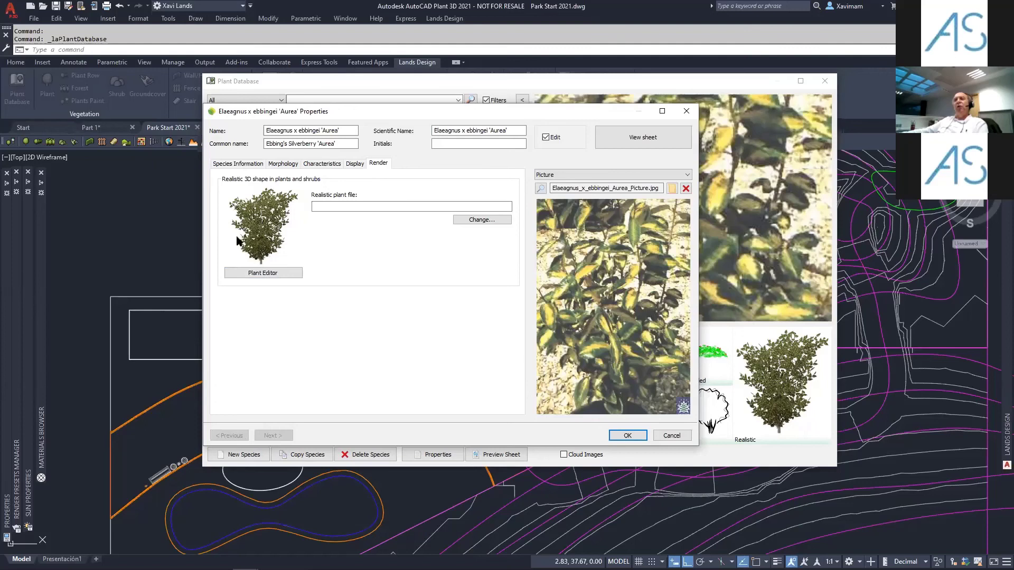
click(263, 274)
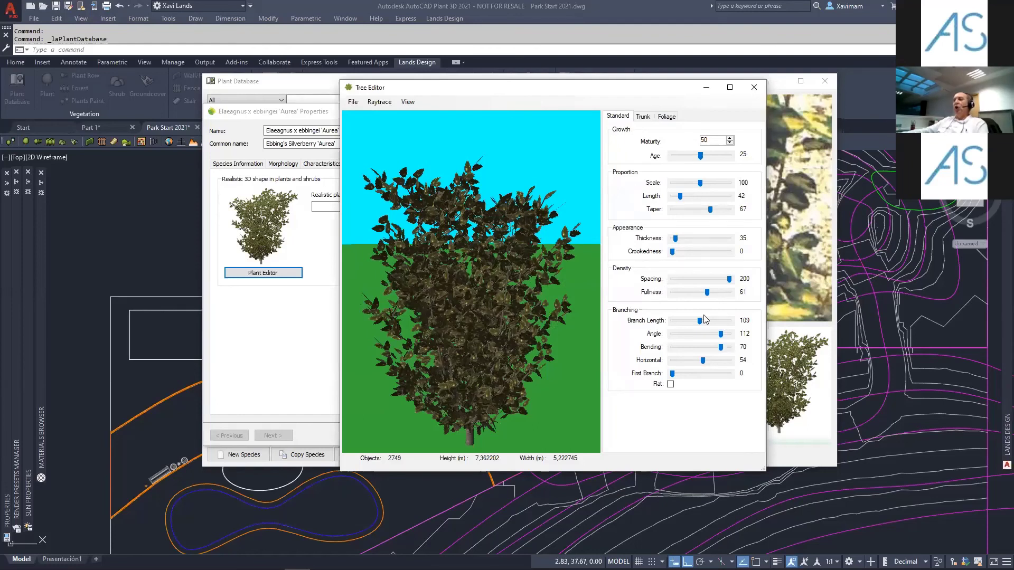
drag(701, 321, 714, 346)
drag(720, 335, 705, 356)
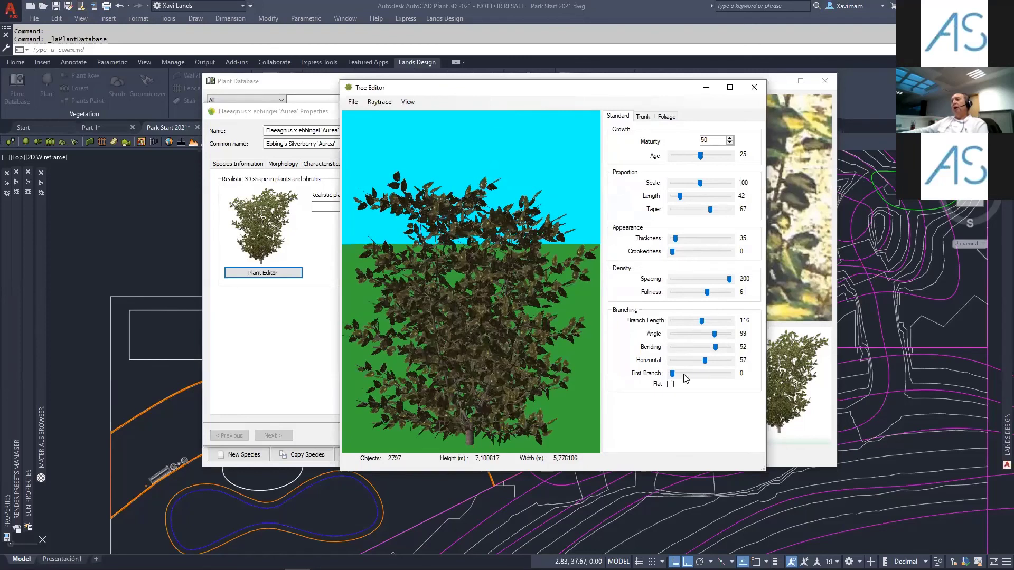
- Try different First Branch heights on the shrub and settle on a value of 6
click(686, 373)
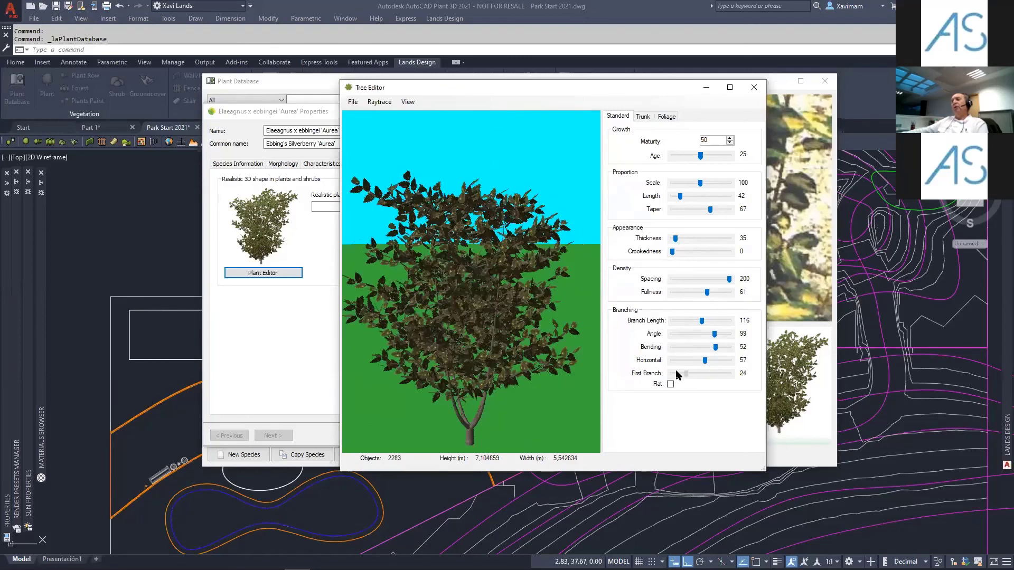
click(668, 373)
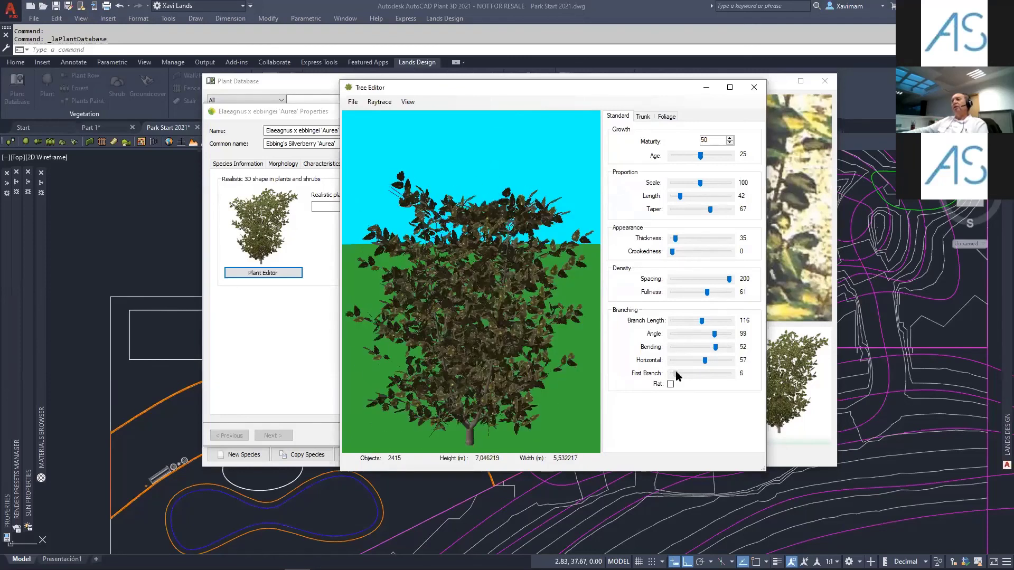
drag(676, 372, 660, 381)
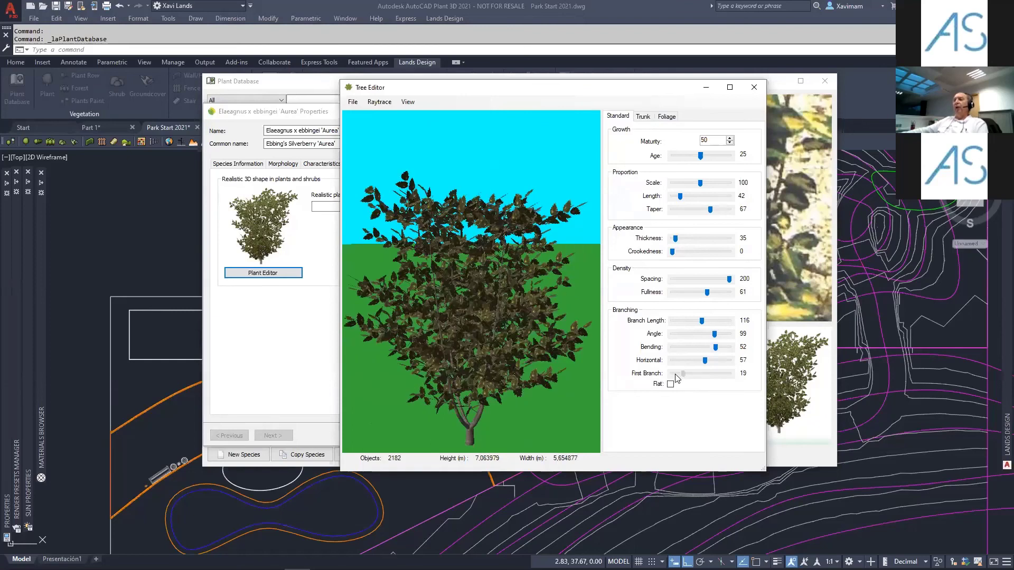
drag(682, 348, 699, 261)
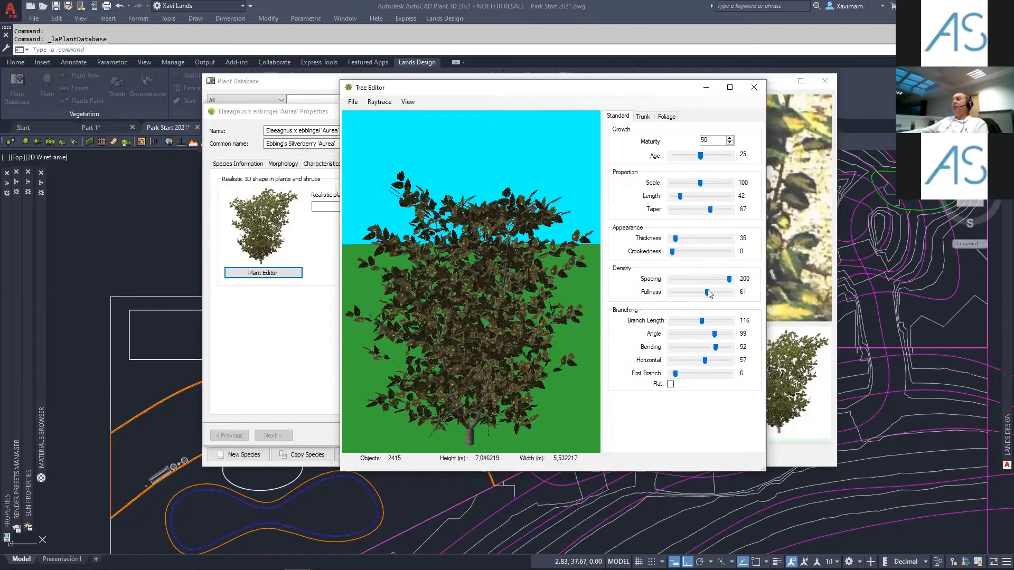
- Try a higher foliage fullness on the shrub, a trunk height of 53 and a wider trunk spread
drag(708, 293, 718, 296)
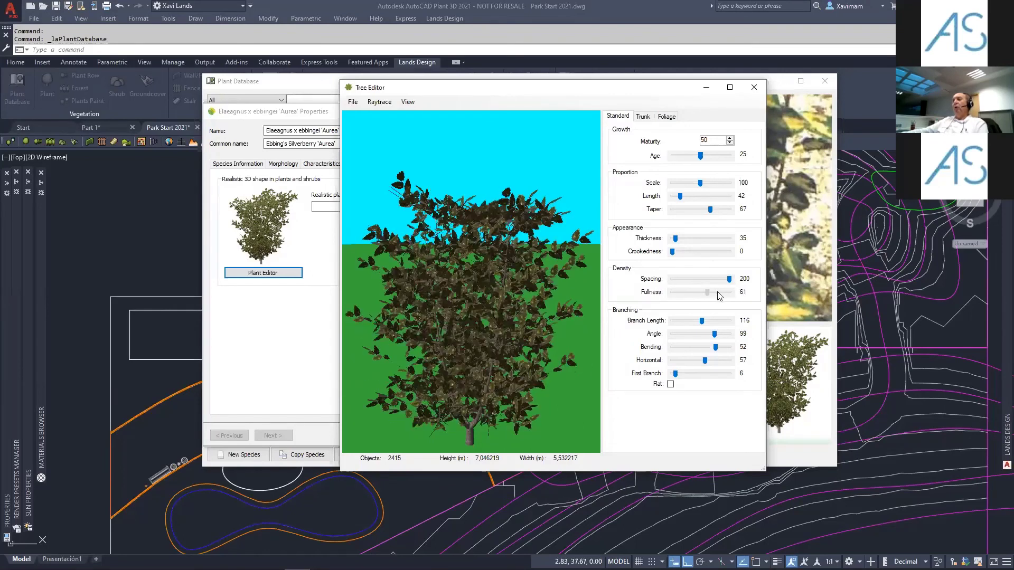
click(643, 117)
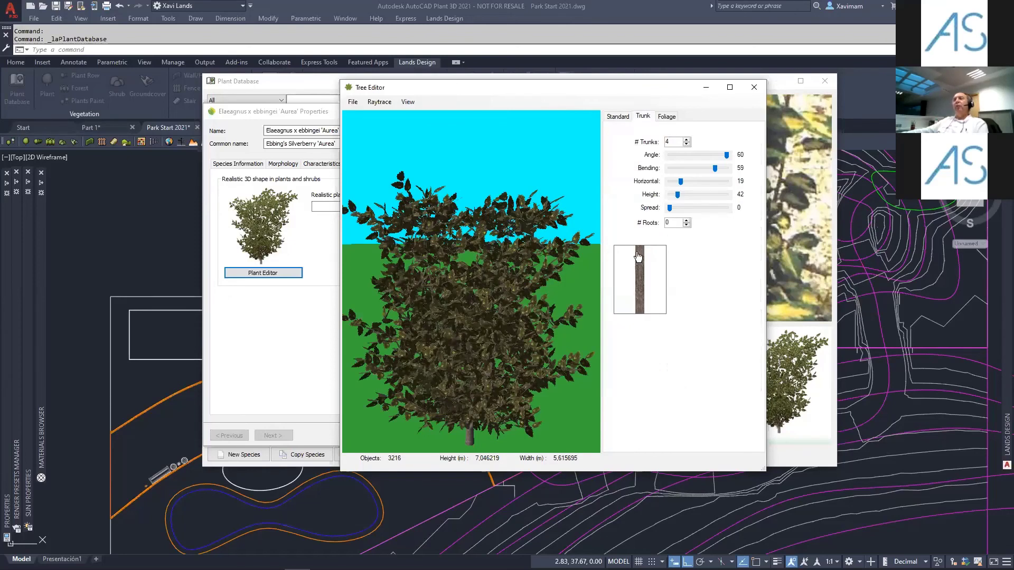
click(683, 198)
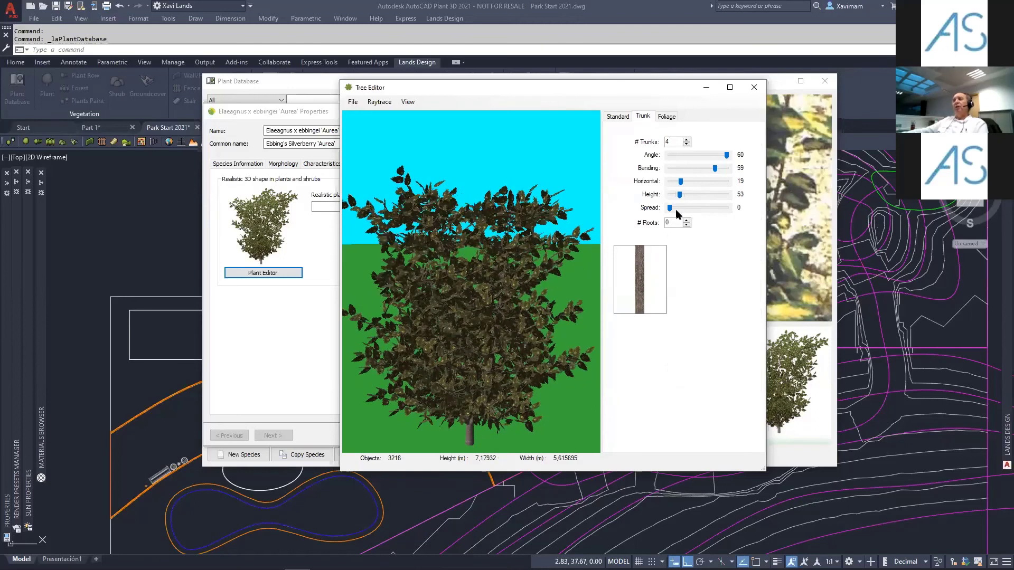
click(683, 210)
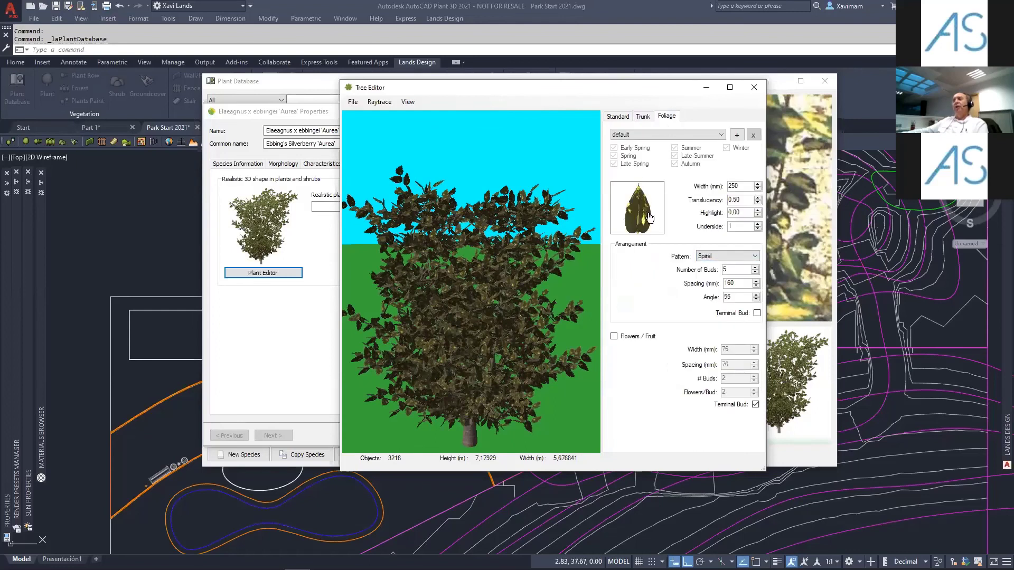
- Try the shrub with and without Flowers / Fruit in its foliage settings, ending with them off
click(615, 338)
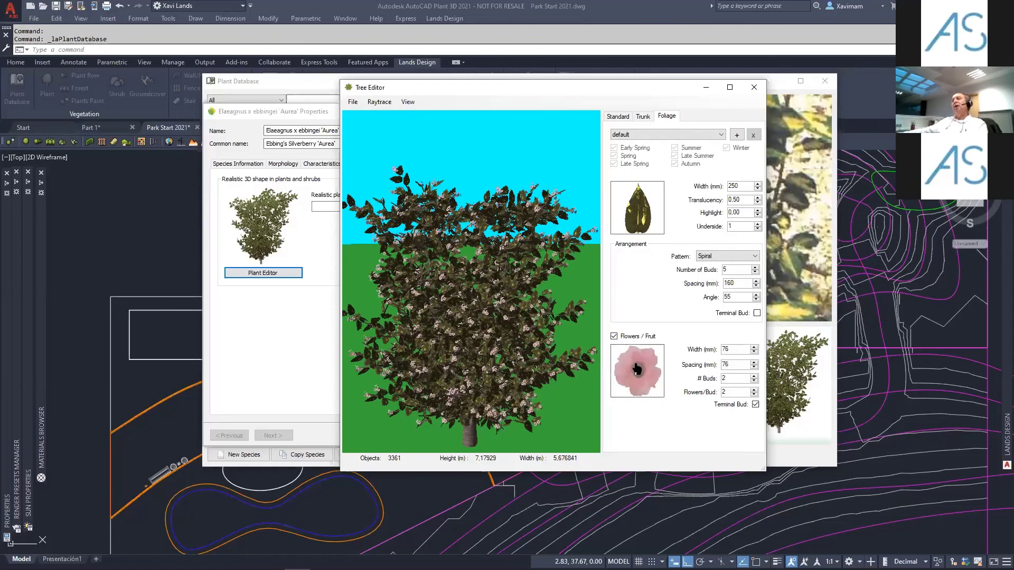
click(615, 337)
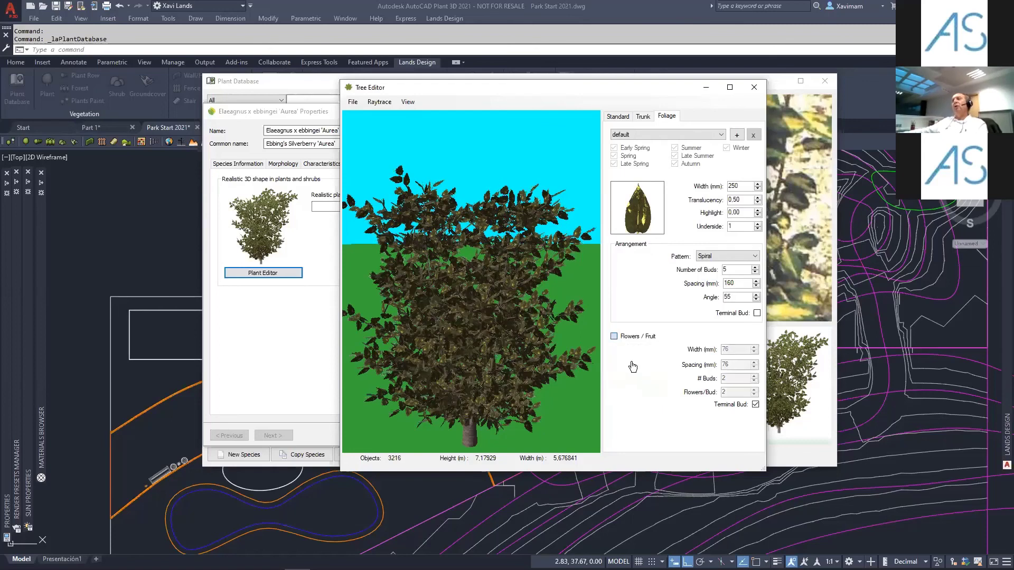
click(615, 337)
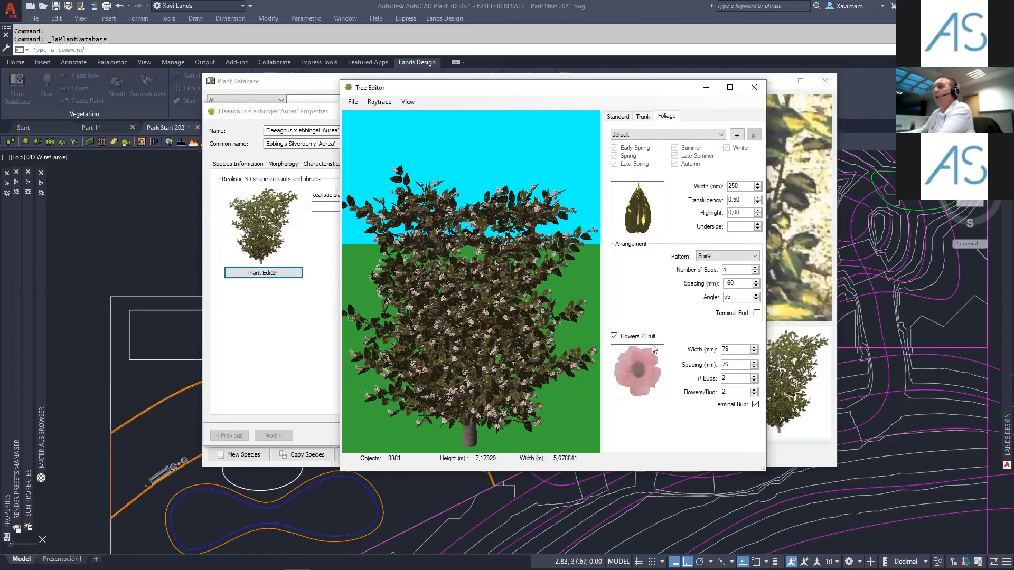
click(614, 337)
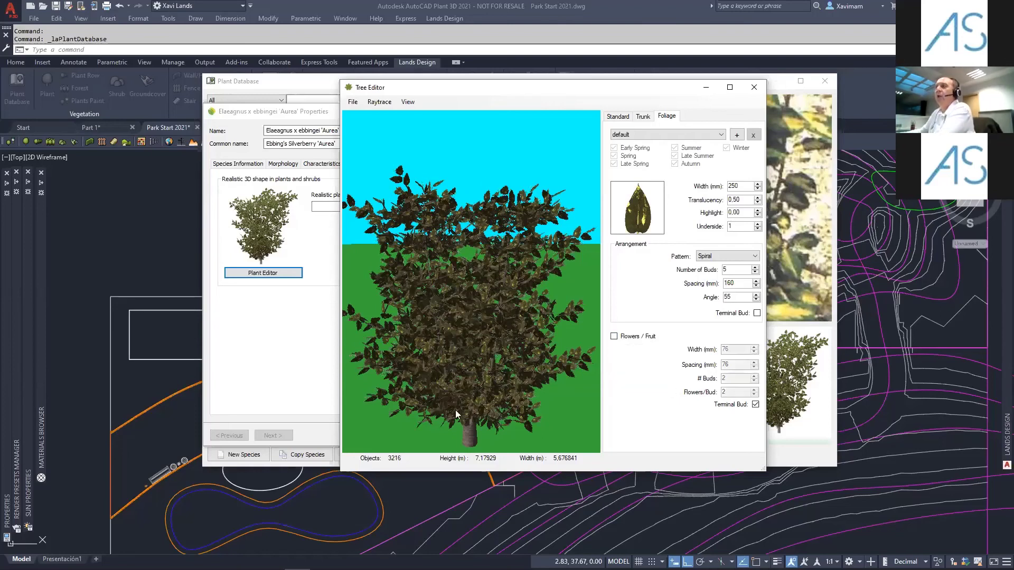
- Leave the Tree Editor without saving the changes, and close the species properties and the plant database
click(352, 103)
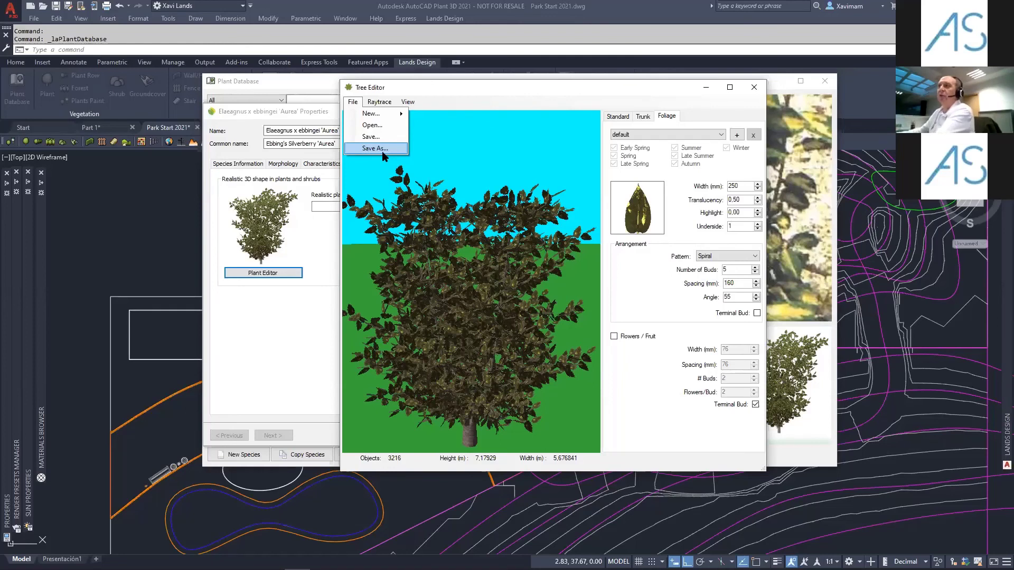
click(462, 90)
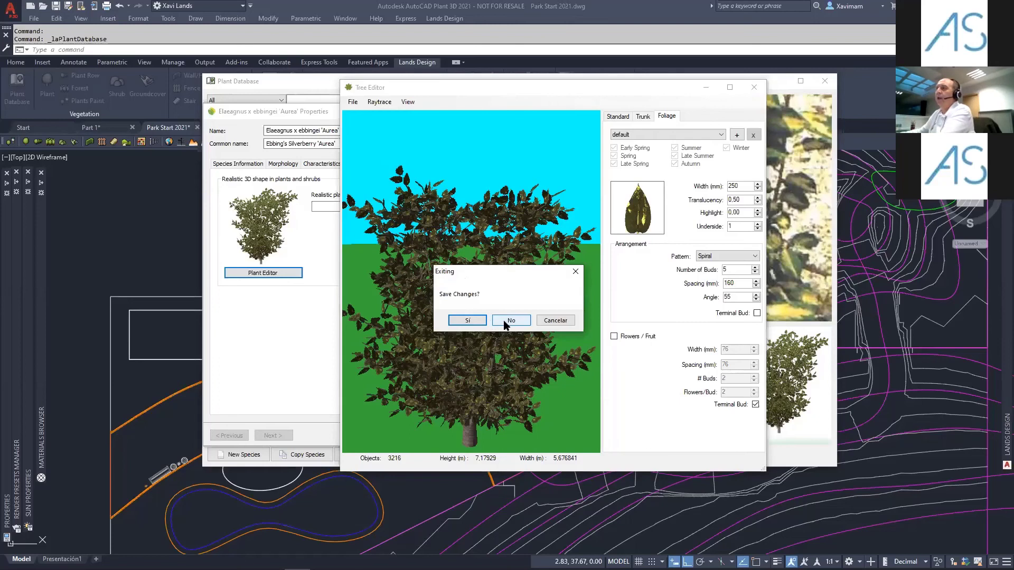
click(509, 322)
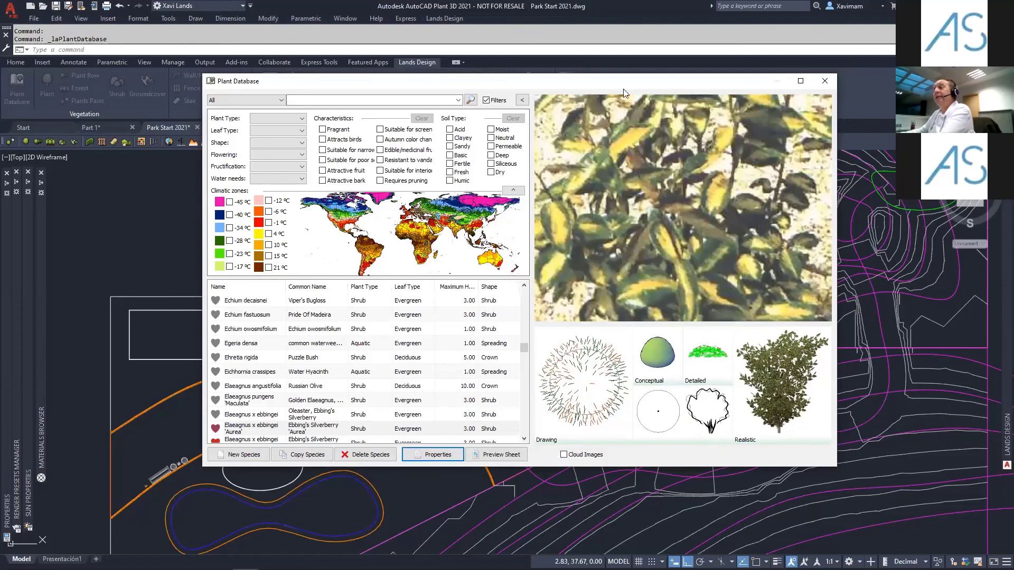
click(825, 81)
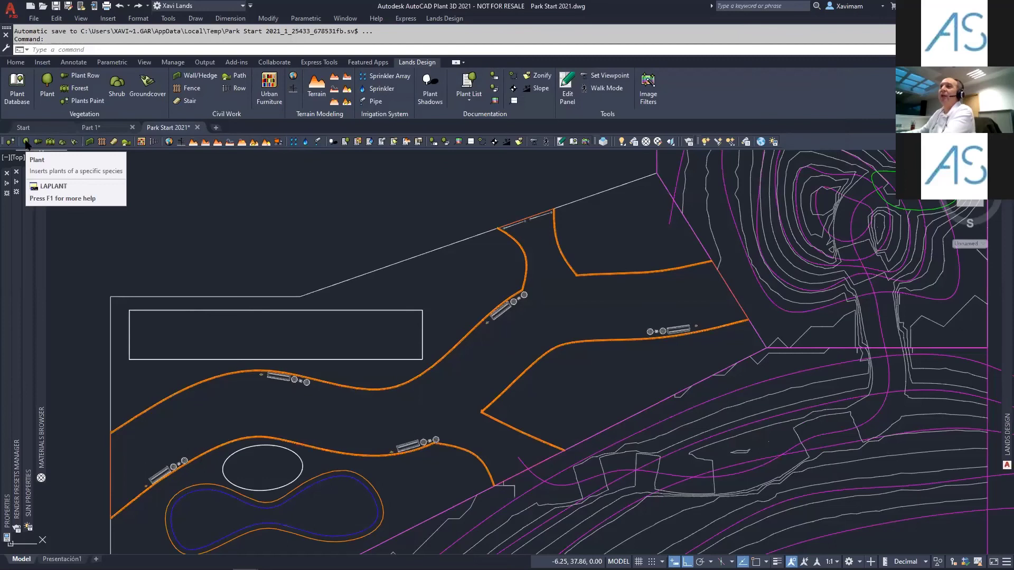
- Start inserting a plant and set its rendering to ignore the global season, with Early Spring as its season
click(47, 80)
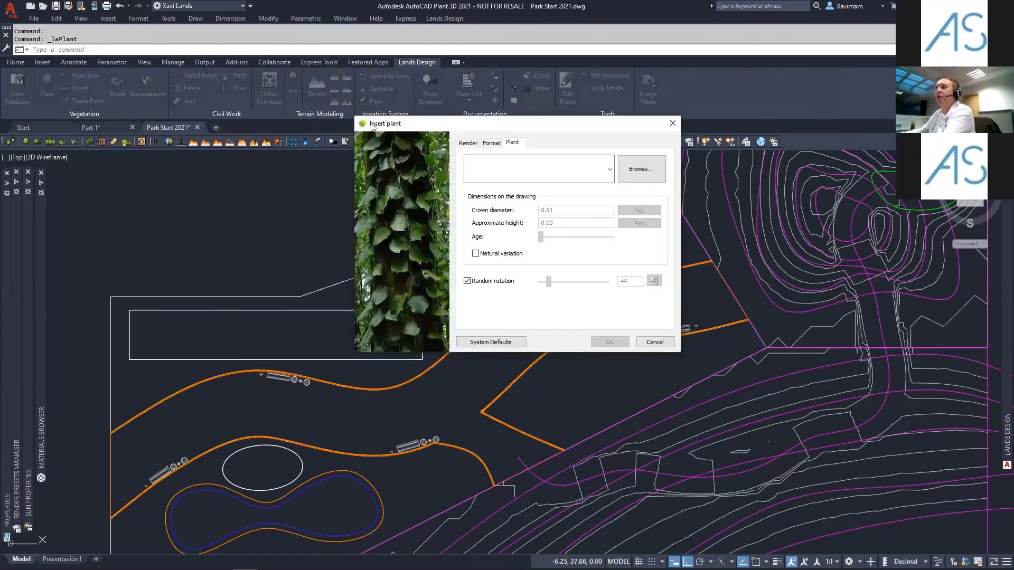
click(468, 143)
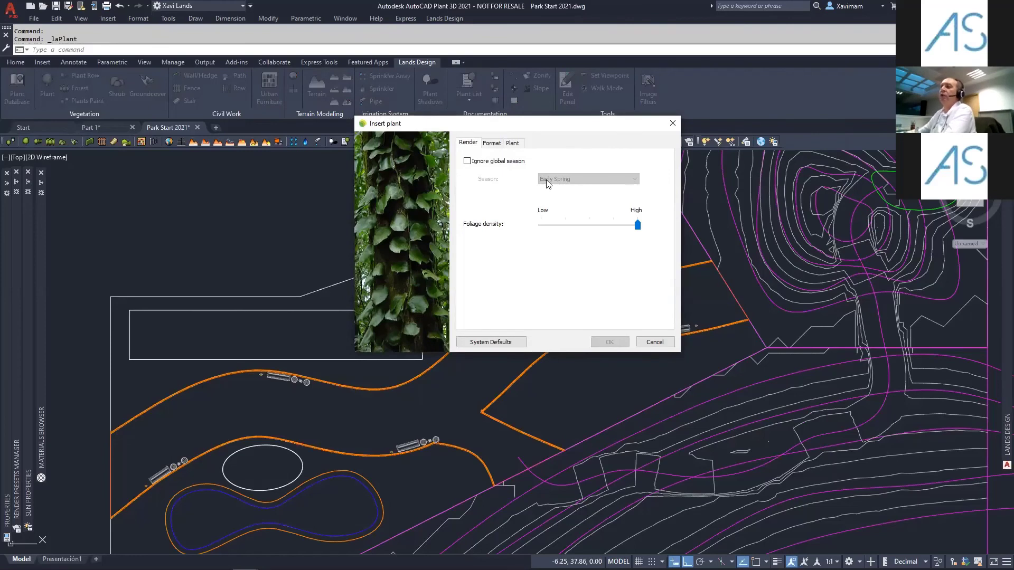
click(467, 161)
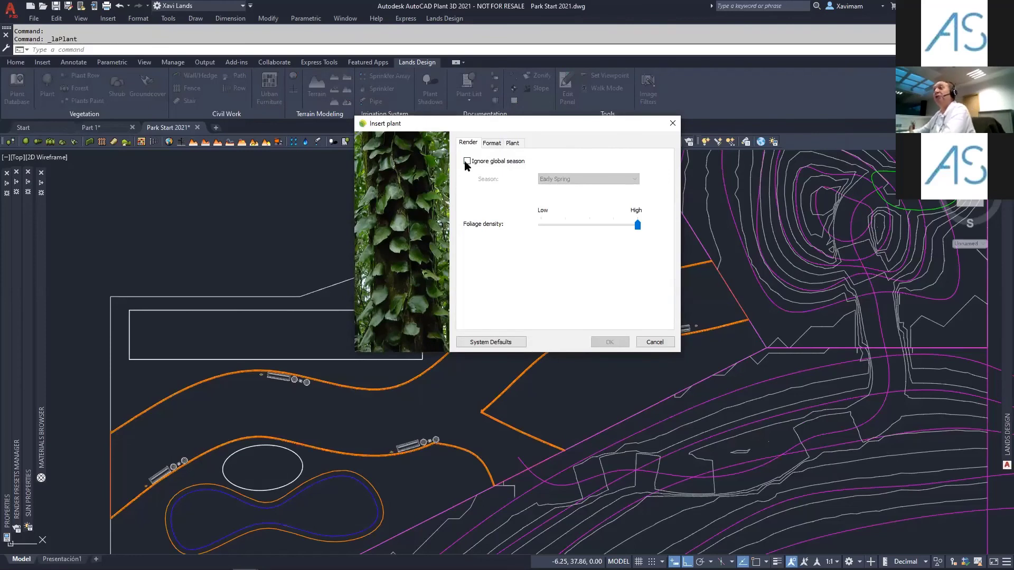
click(564, 180)
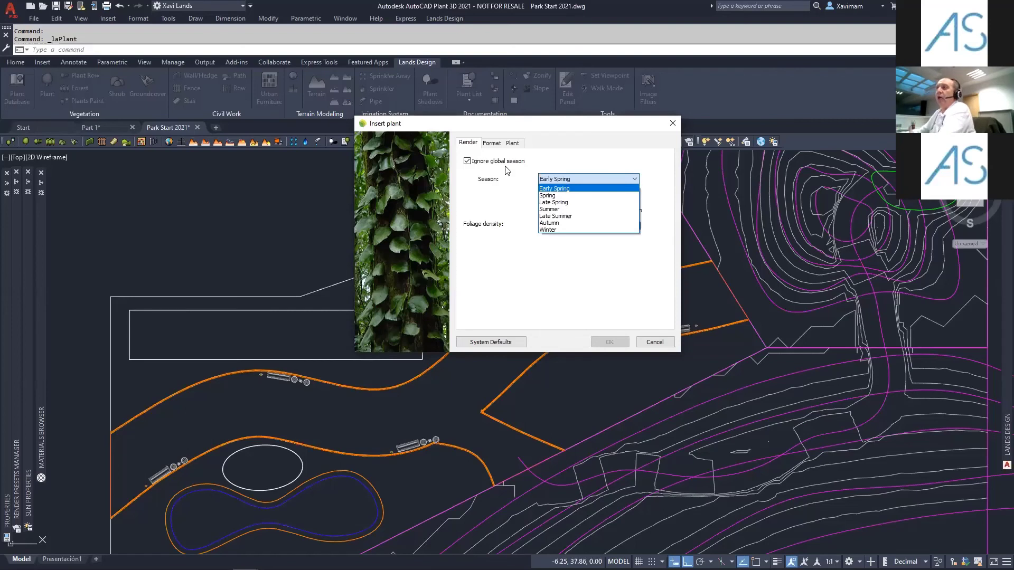
click(470, 161)
click(468, 161)
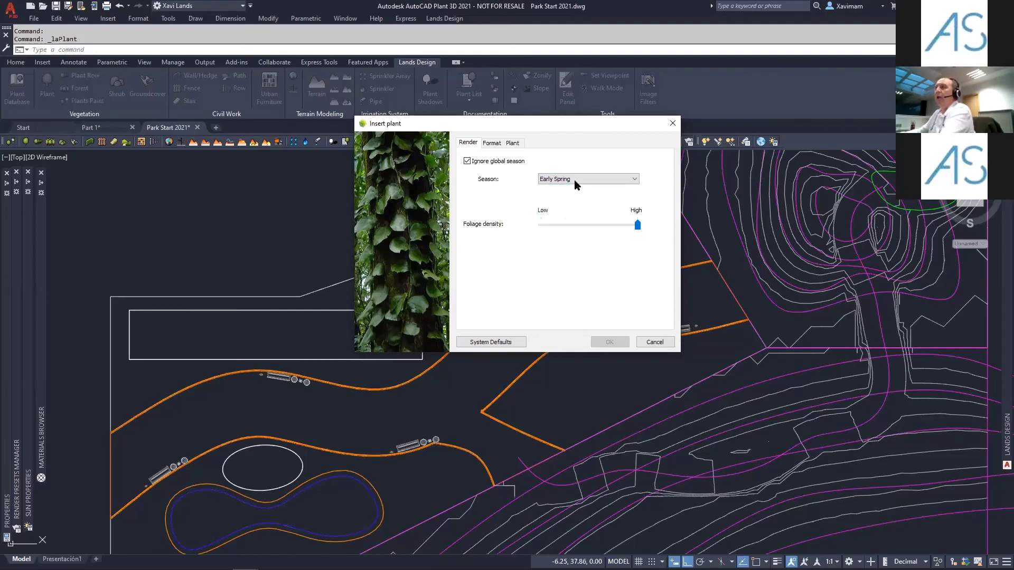
- Set the plant's caliber to the custom text Ref:FR123 and its presentation mode to Root ball
click(494, 143)
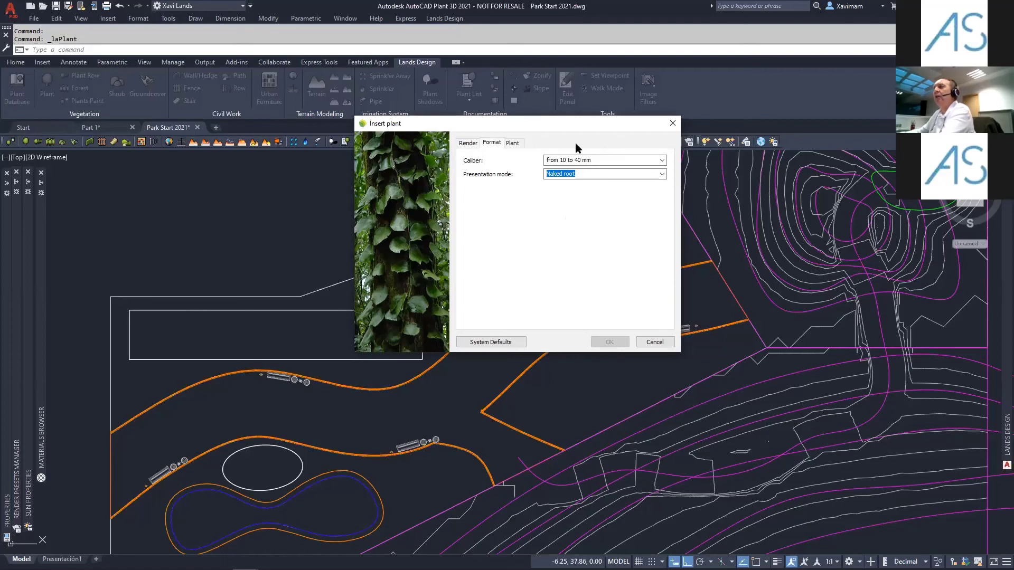
click(615, 159)
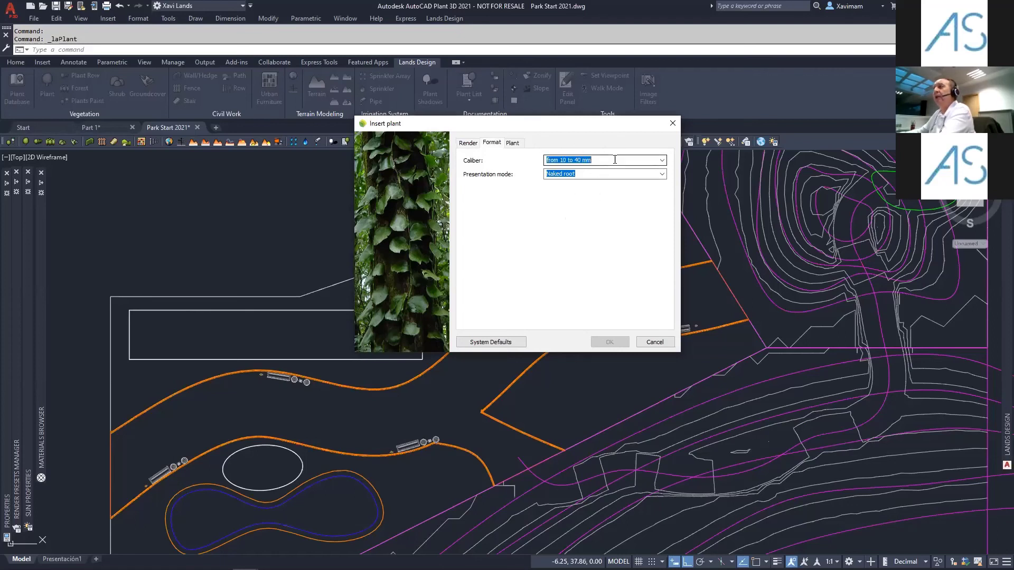
click(662, 162)
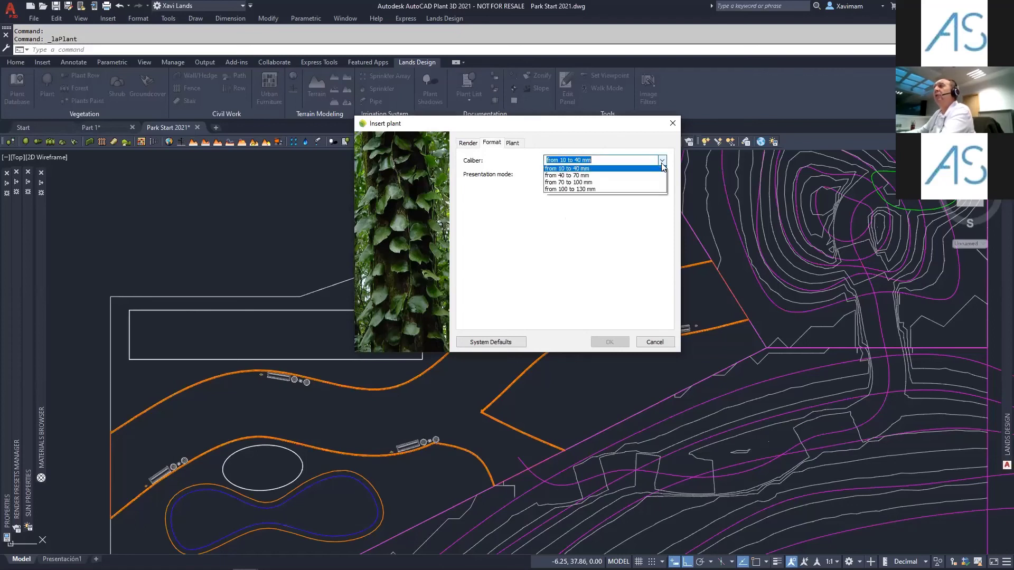
click(527, 163)
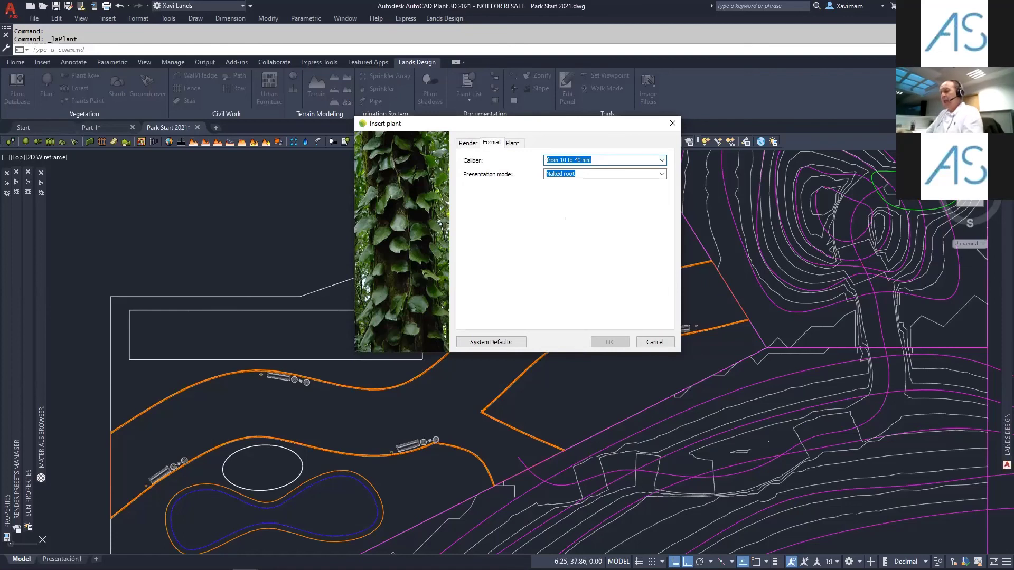
text(ref:)
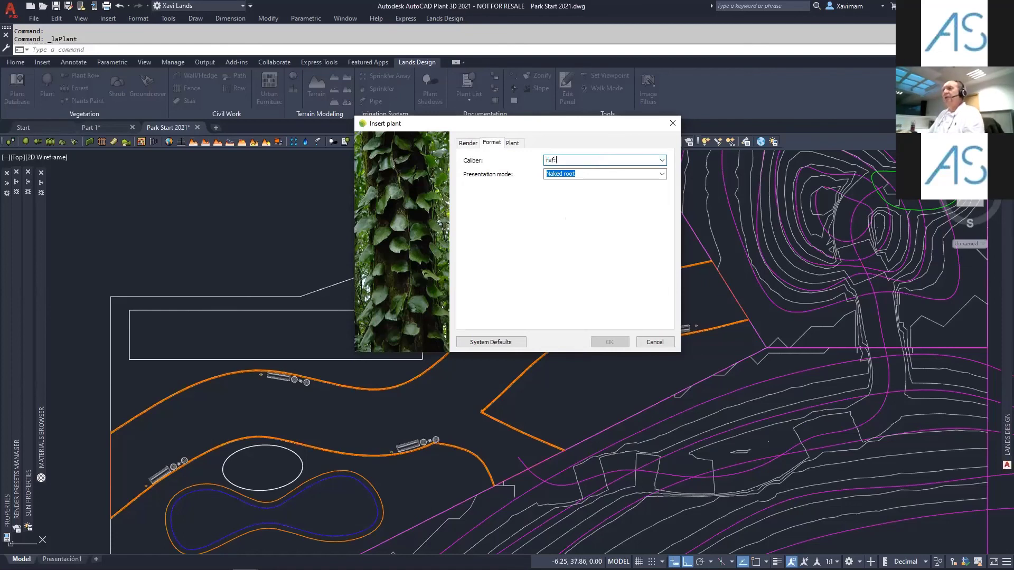
key(BackSpace)
key(BackSpace)
key(BackSpace)
key(BackSpace)
text(R)
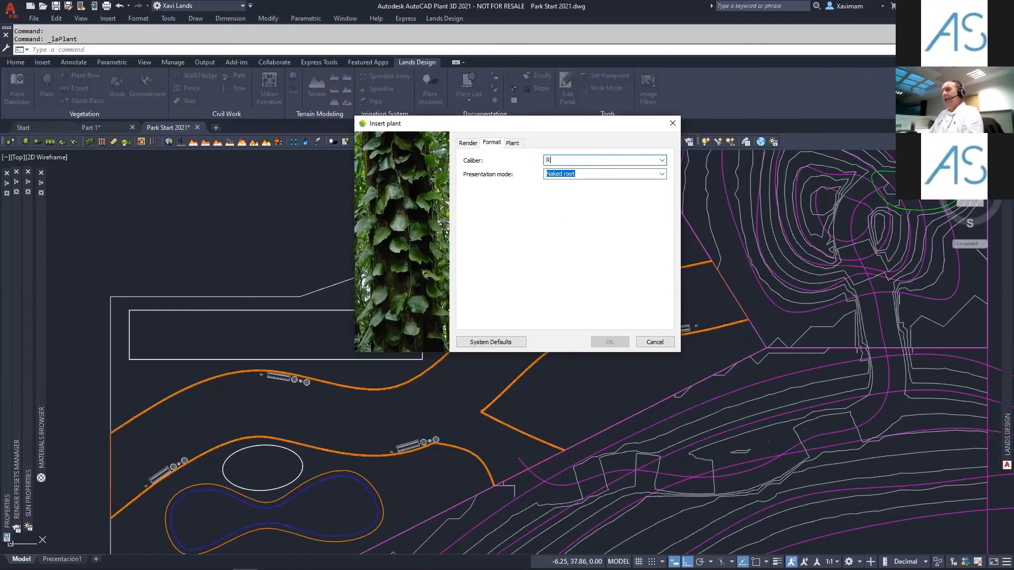
text(ef:)
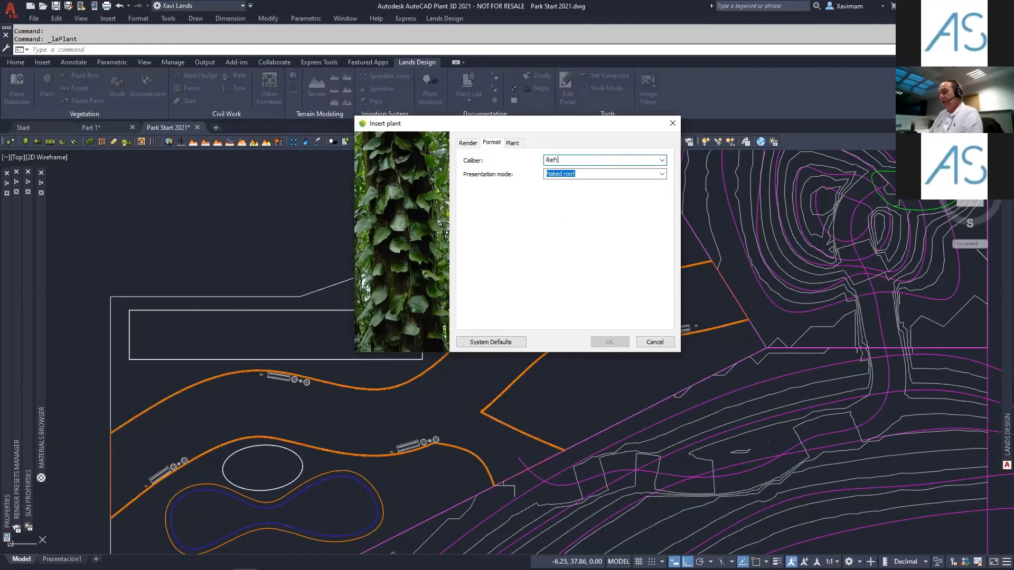
text(FR123)
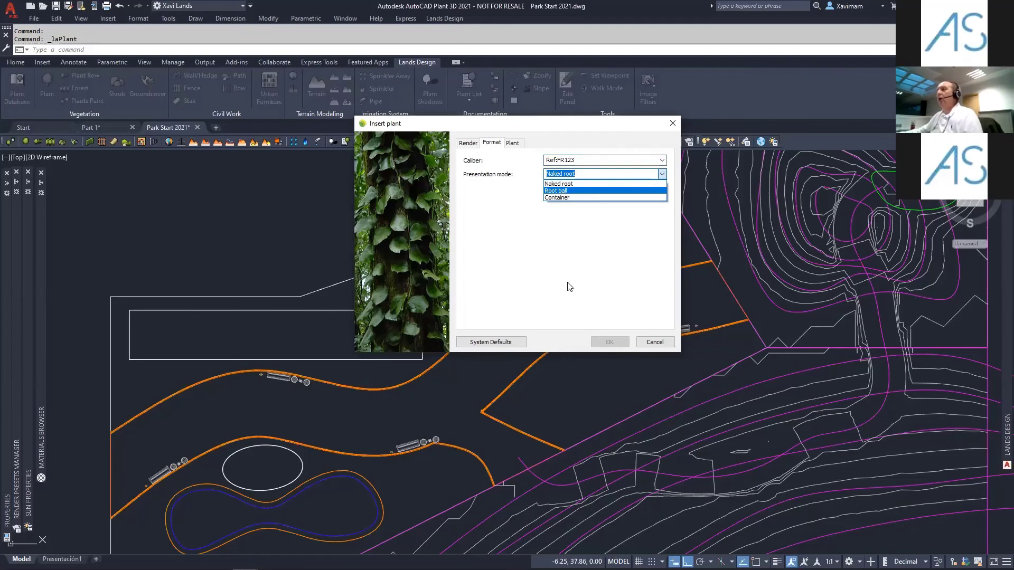
key(Return)
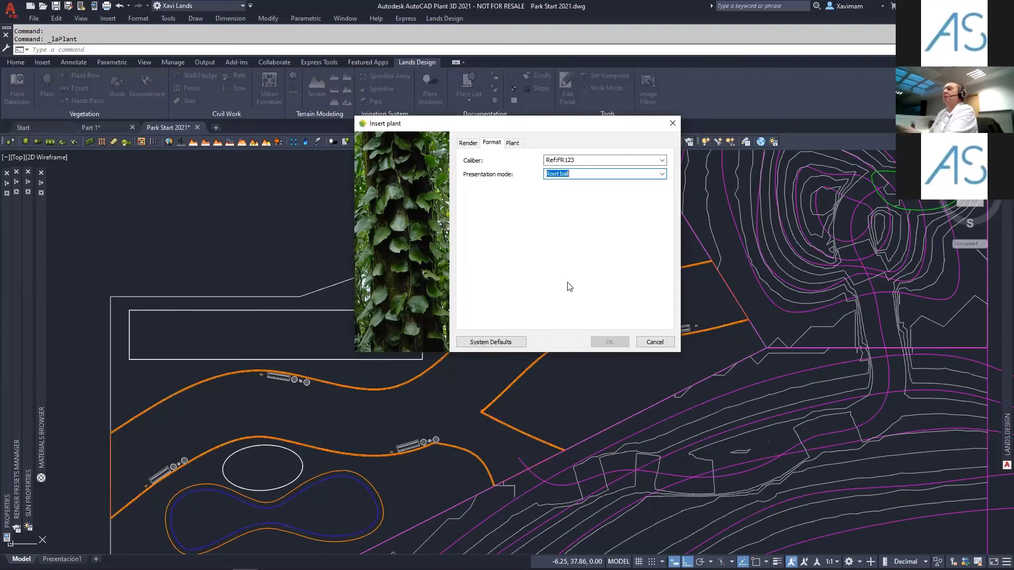
- Choose Cupressocyparis x leylandi 'Castlewellan Gold' from the favorite species as the plant to insert
click(512, 142)
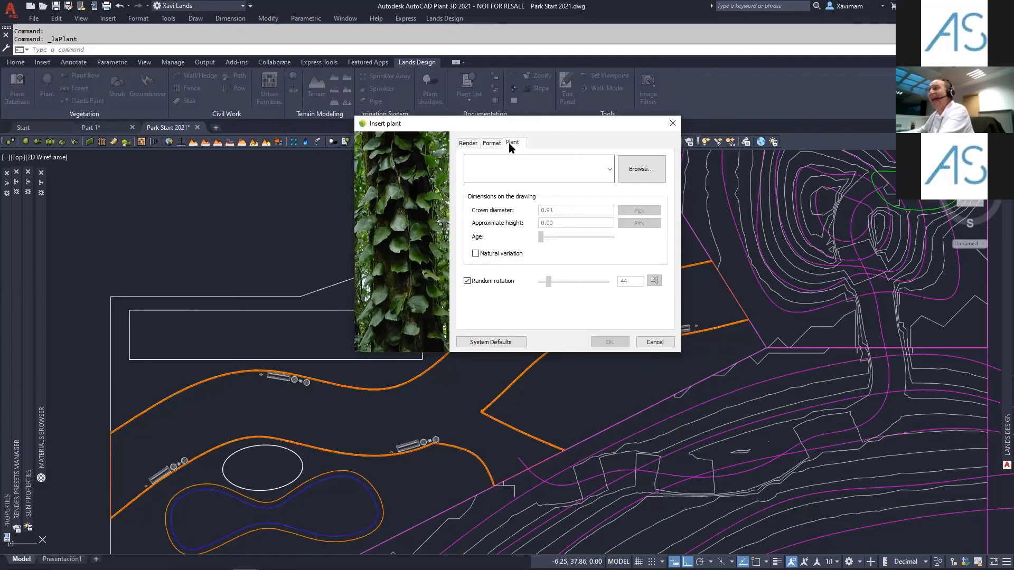
click(639, 177)
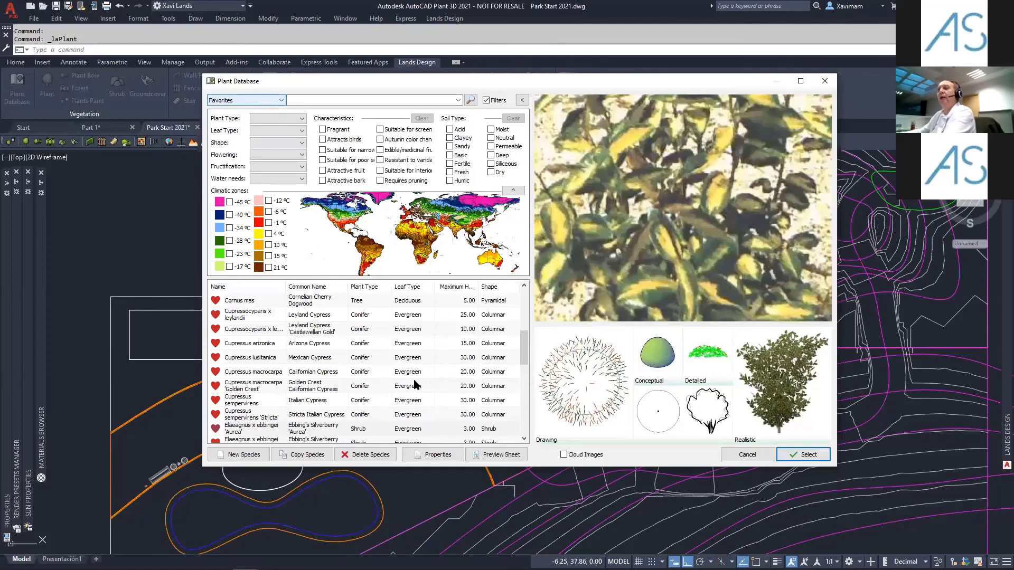
click(253, 346)
click(254, 331)
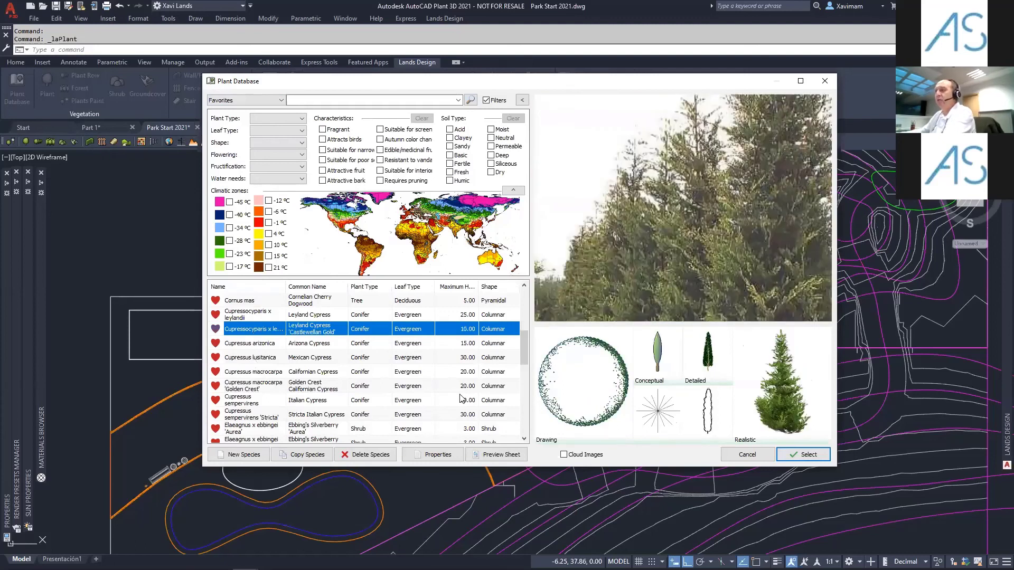
click(804, 456)
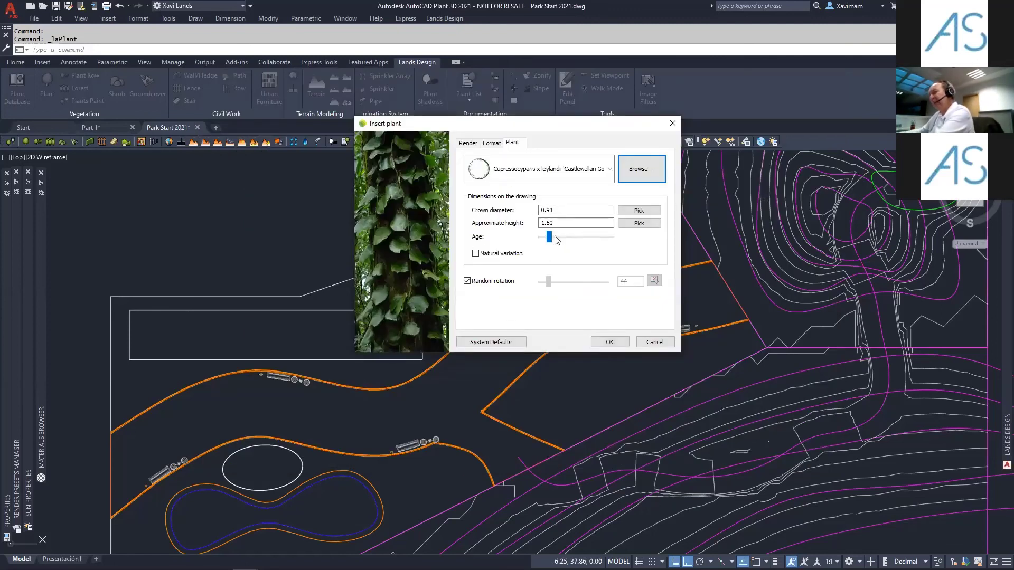
- Try several ages for the cypress and settle on a crown diameter of 2.90 and an approximate height of 6.26
mouse_move(549, 238)
mouse_down()
mouse_move(588, 238)
mouse_move(559, 238)
mouse_up()
click(539, 237)
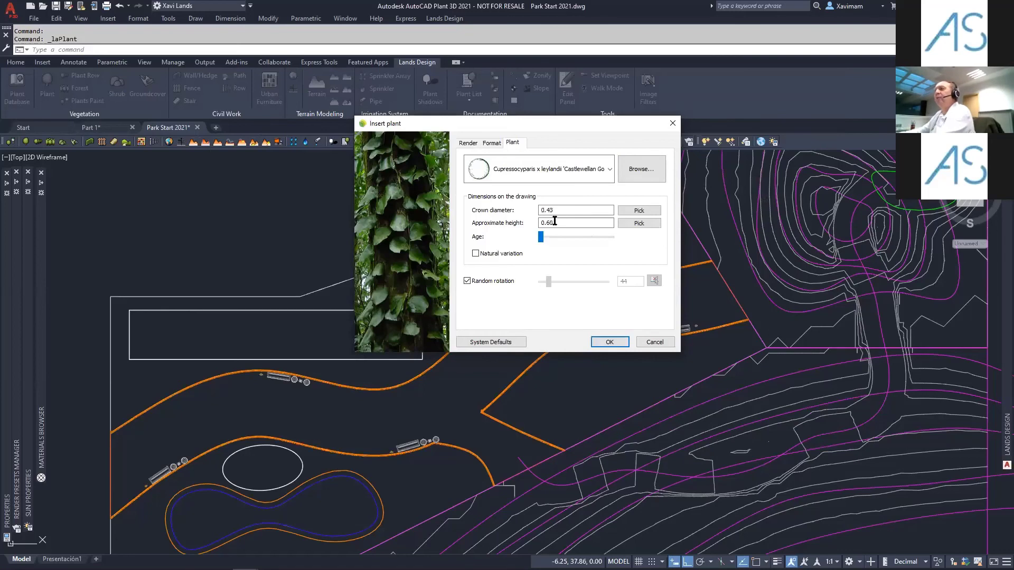
drag(541, 238, 624, 243)
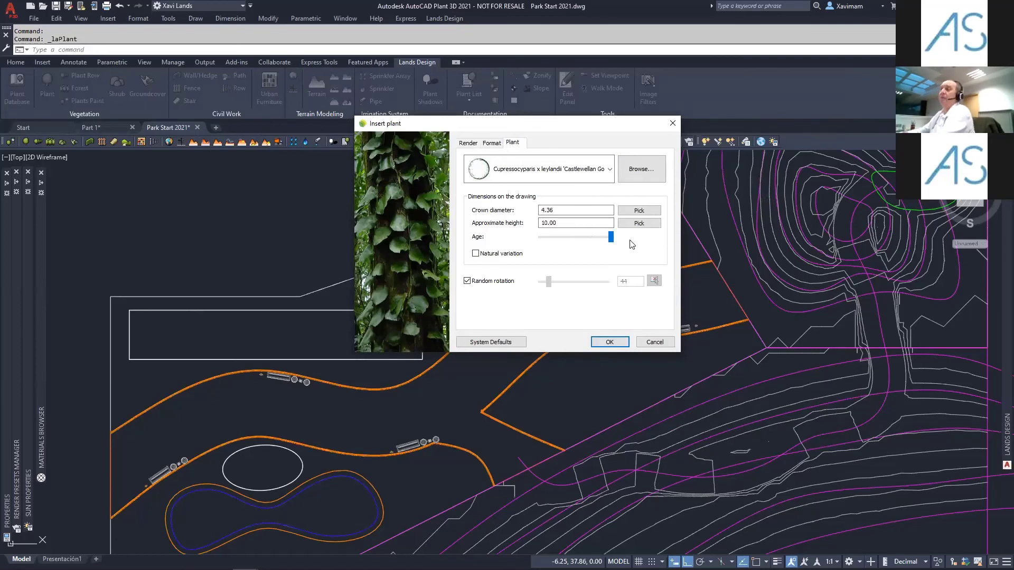
click(549, 224)
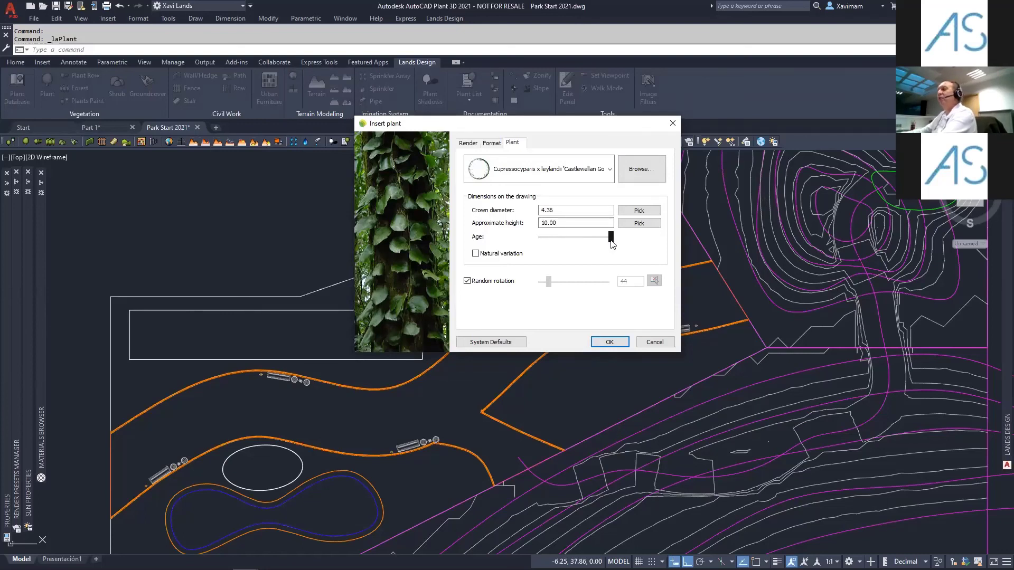
drag(611, 241, 583, 243)
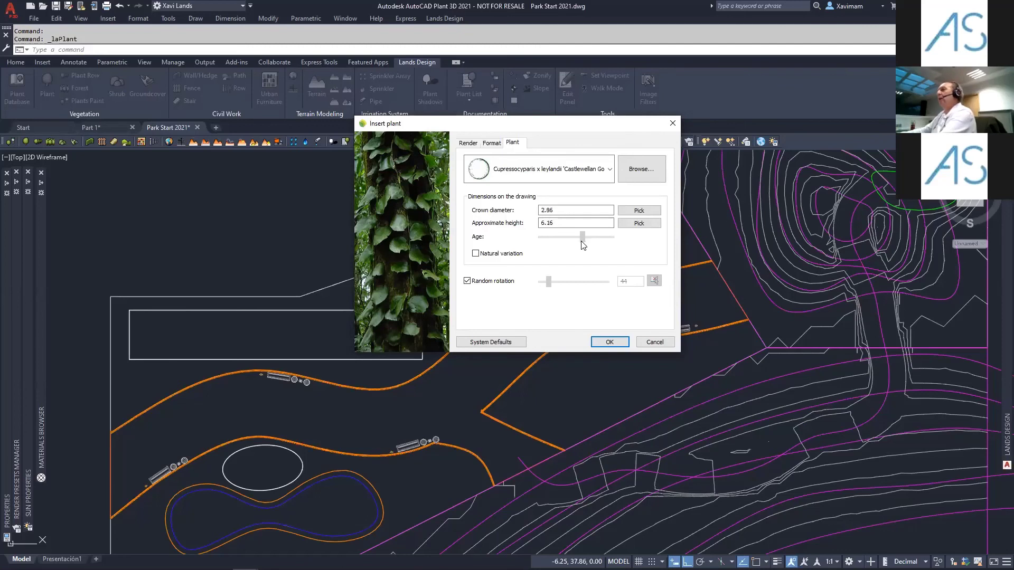
drag(584, 244, 585, 244)
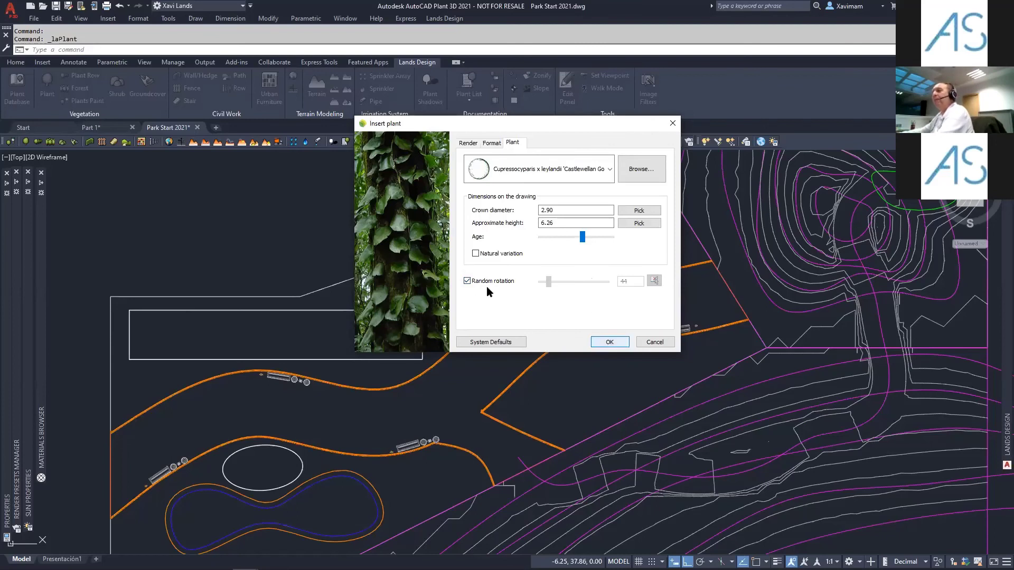
- Confirm the cypress settings and place six trees beside the park paths, near the path ends and bends
click(610, 342)
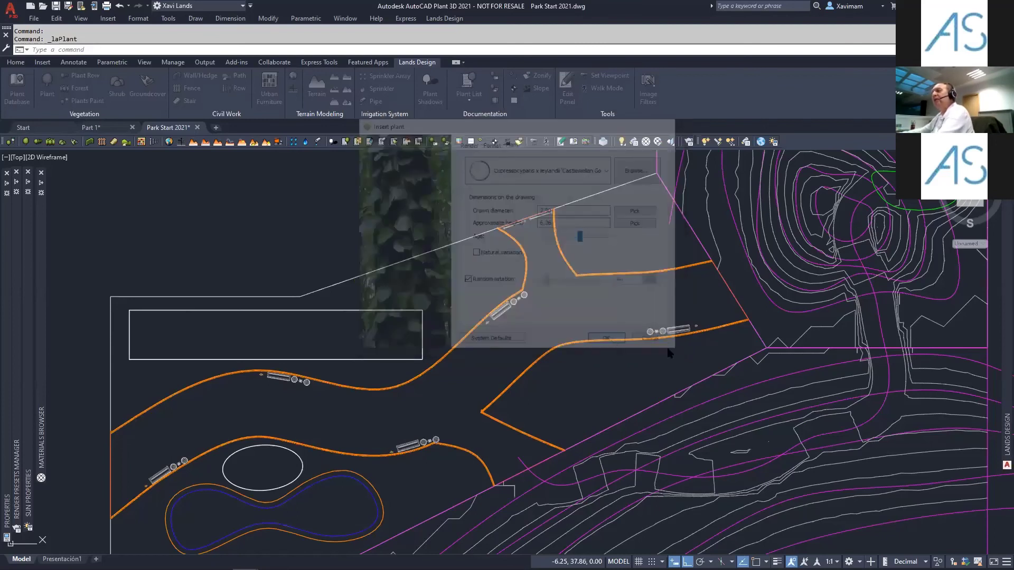
click(733, 348)
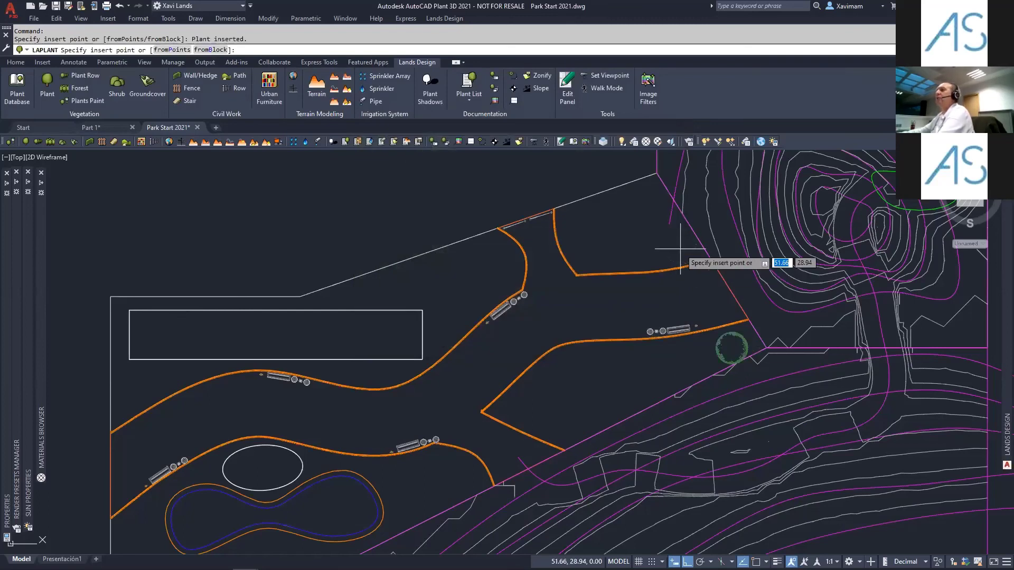
click(681, 249)
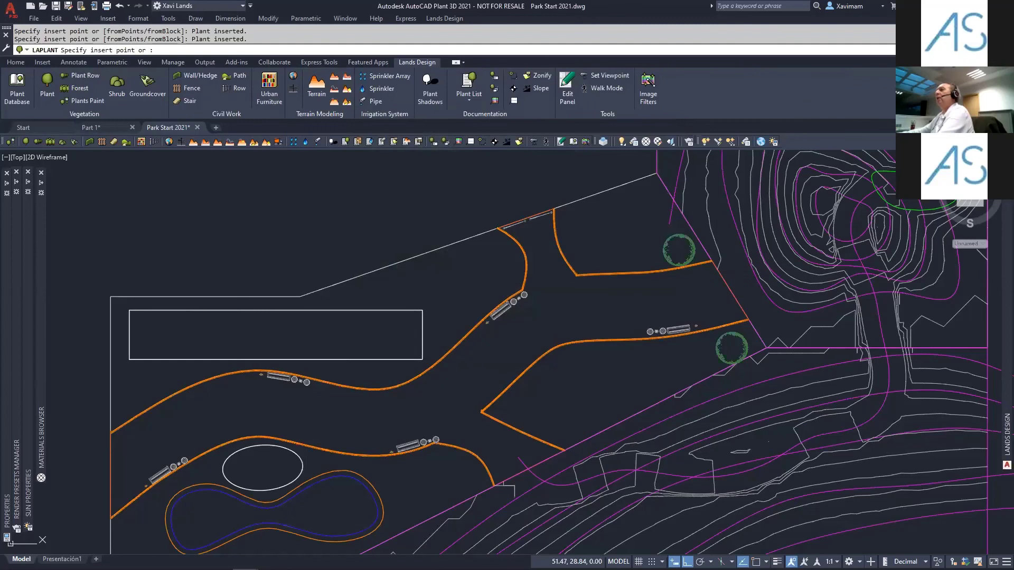
click(500, 275)
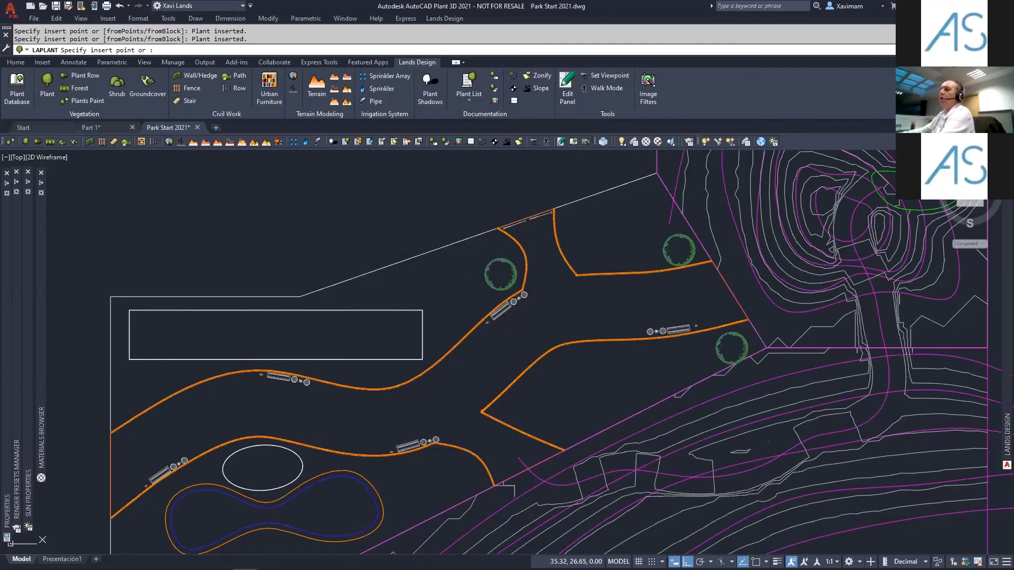
click(521, 406)
middle_drag(255, 398, 370, 336)
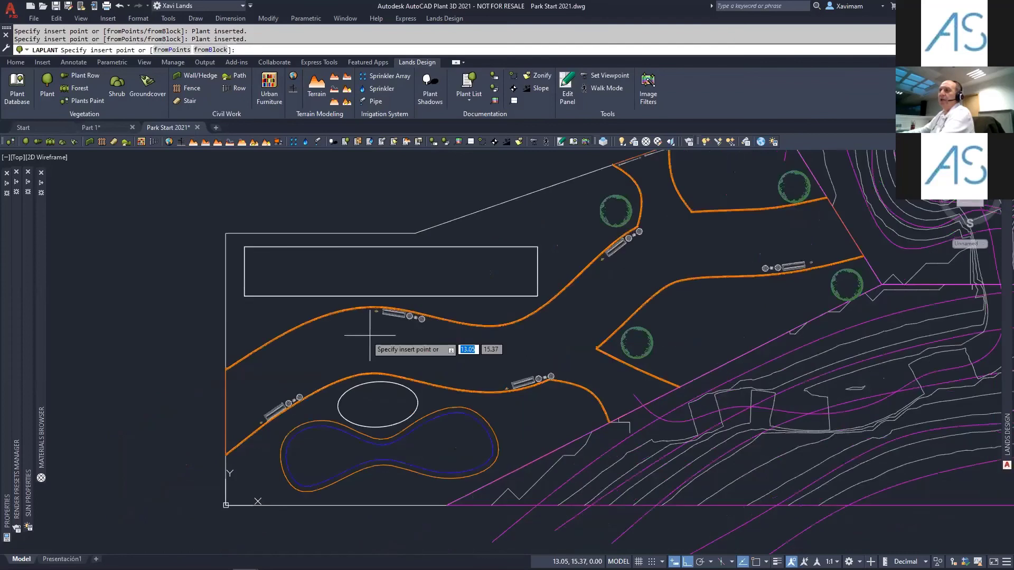
click(249, 328)
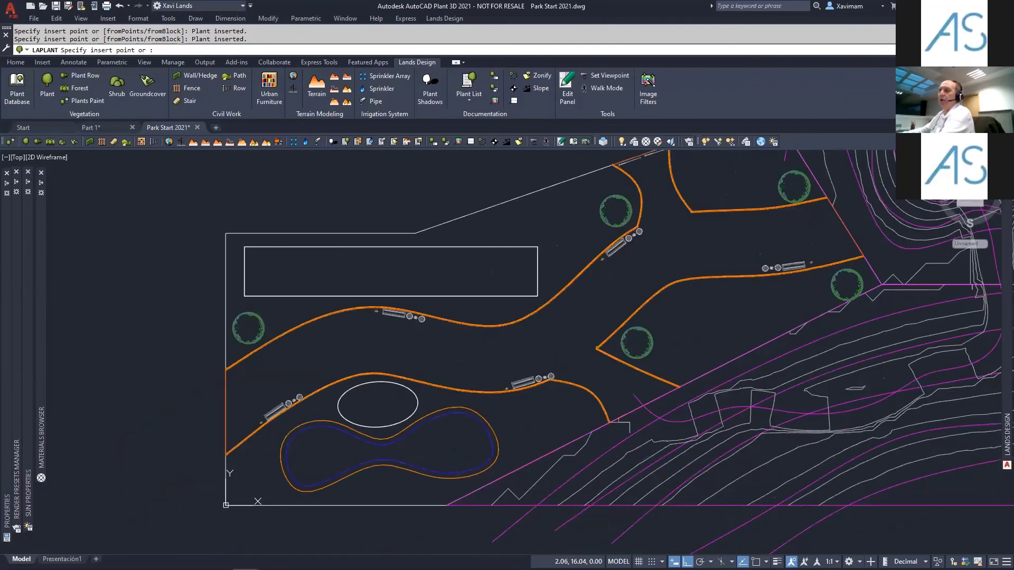
click(255, 459)
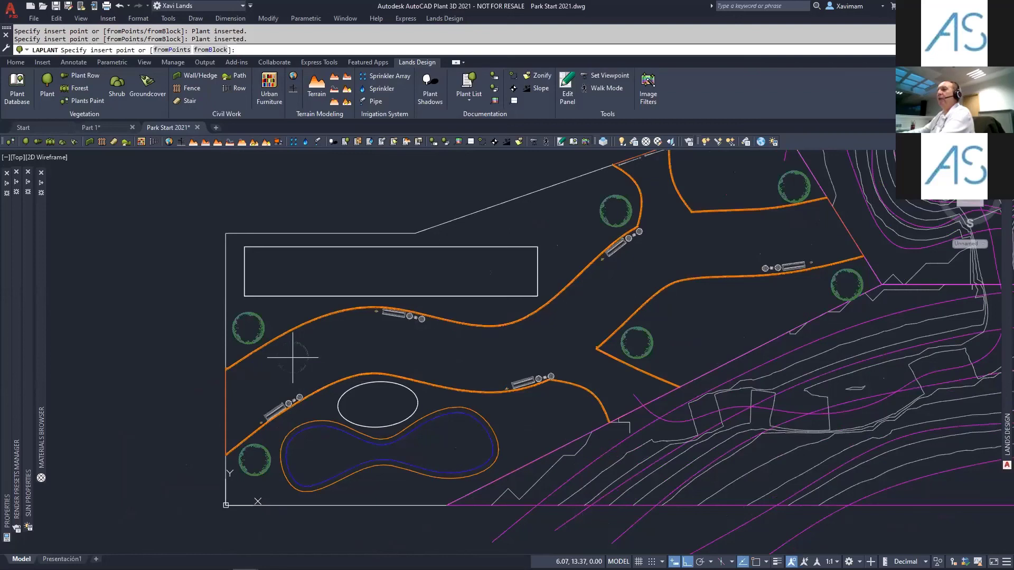
key(Return)
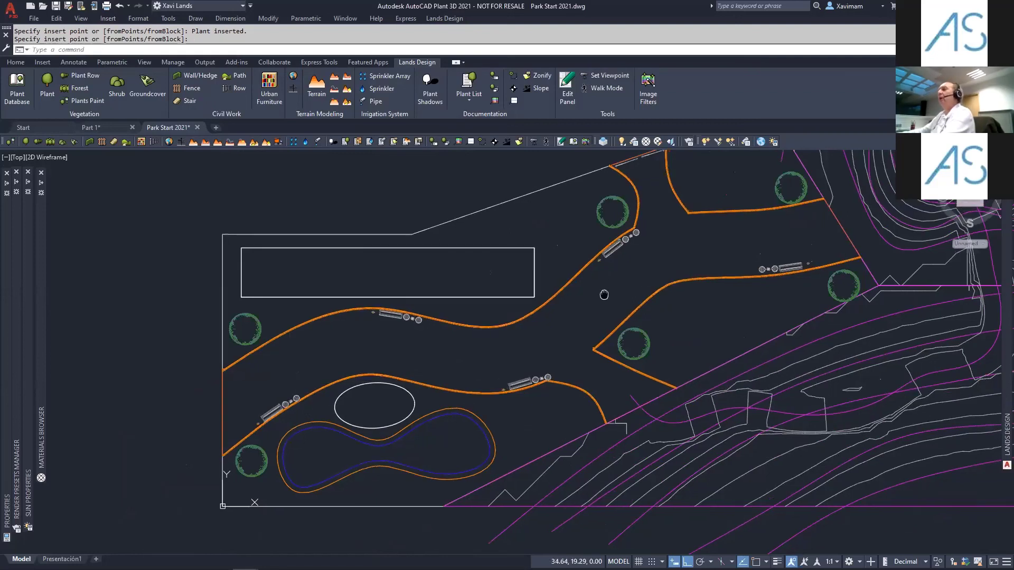
- Switch the drawing to 3D display and examine the placed cypresses in an orbited view of the park
middle_drag(606, 292, 493, 315)
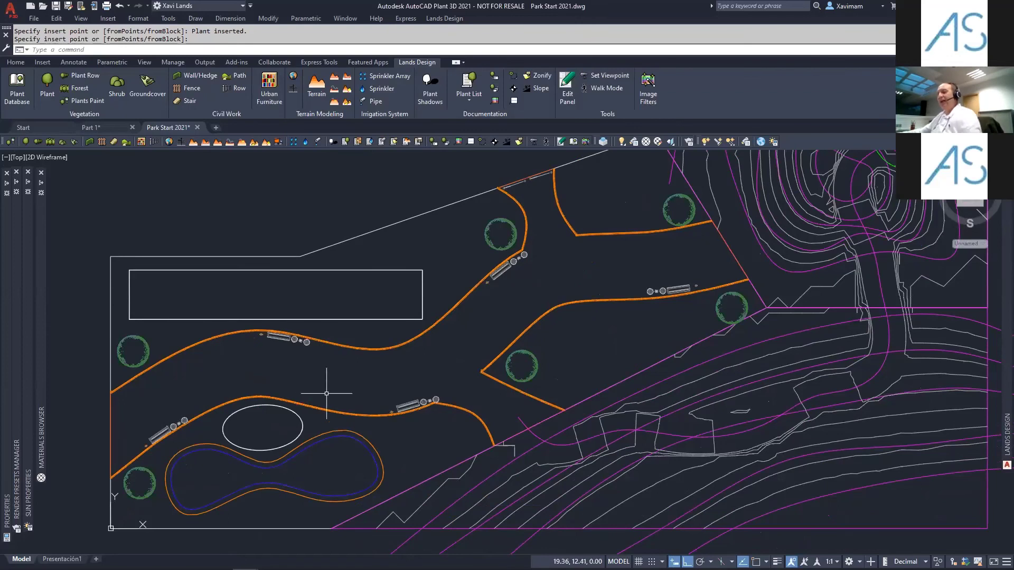
mouse_move(314, 415)
shift+middle_down()
mouse_move(419, 372)
mouse_move(449, 274)
mouse_move(465, 279)
shift+middle_up()
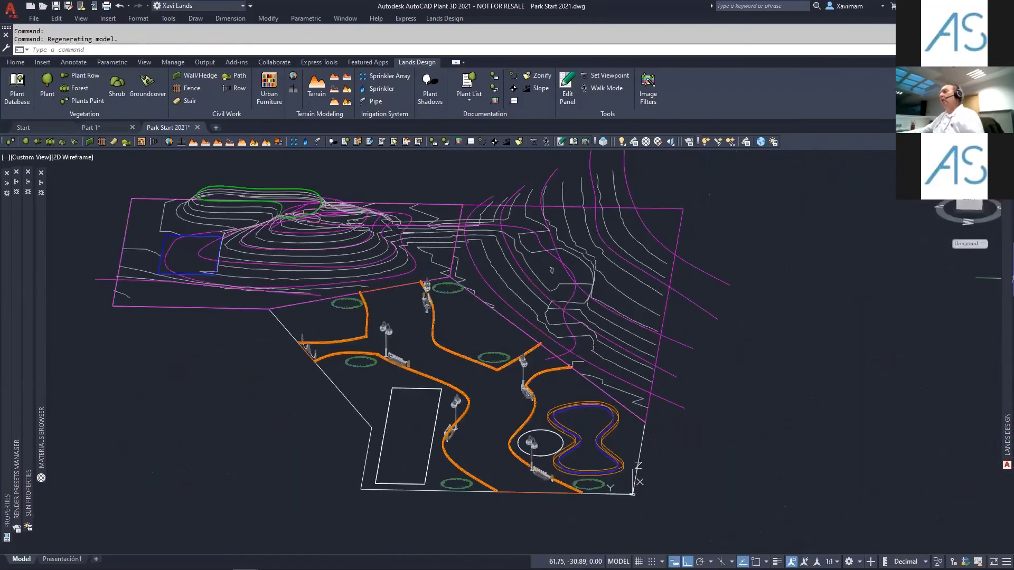
mouse_move(1004, 286)
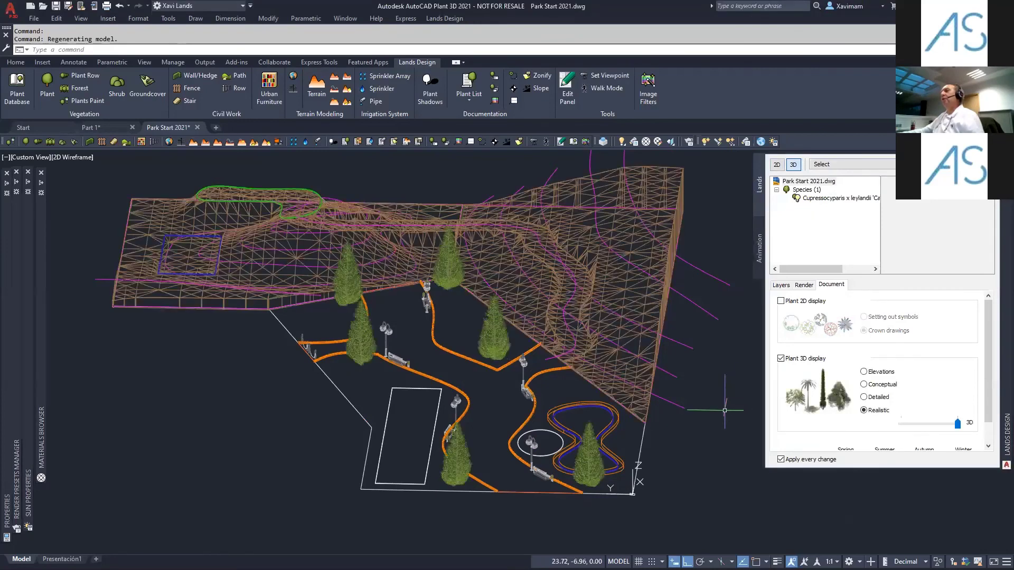
scroll(542, 470, up, 5)
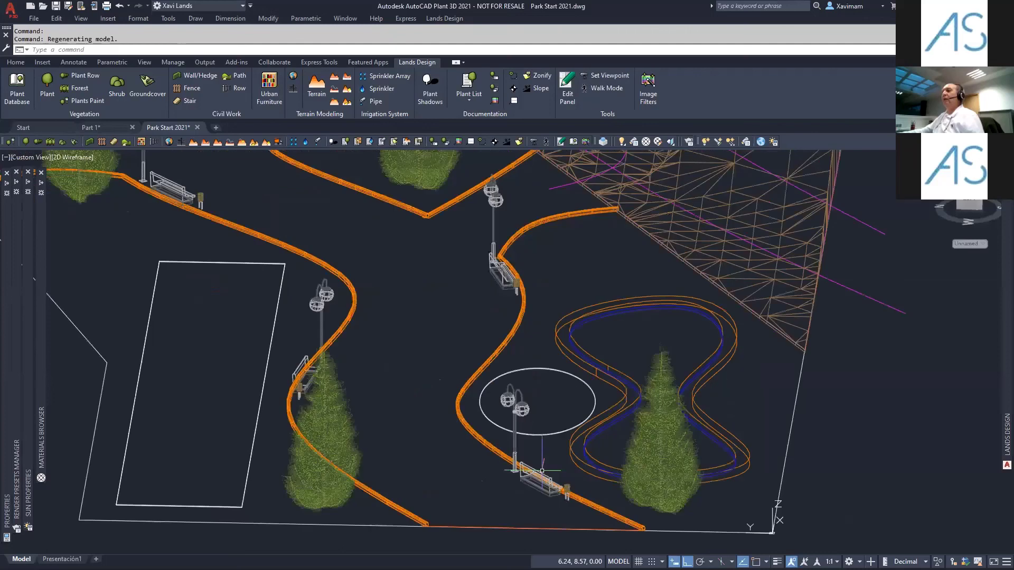
middle_drag(541, 470, 652, 437)
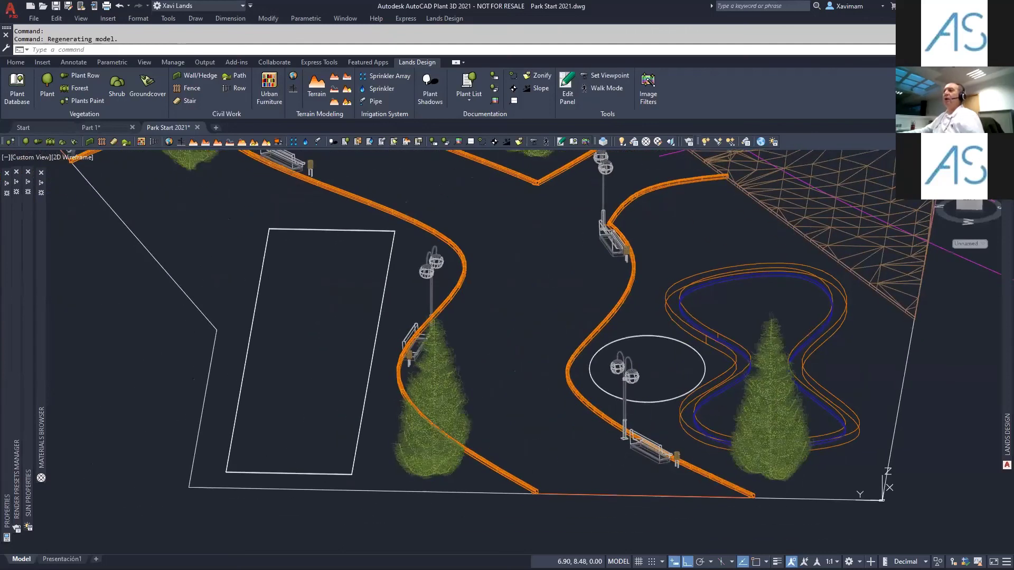
middle_drag(575, 445, 544, 479)
scroll(539, 458, down, 3)
middle_drag(518, 396, 505, 457)
- Set the two selected cypresses to crown diameter 2.48 and approximate height 5.18 by age, and replace their random rotation with 270
mouse_move(1001, 373)
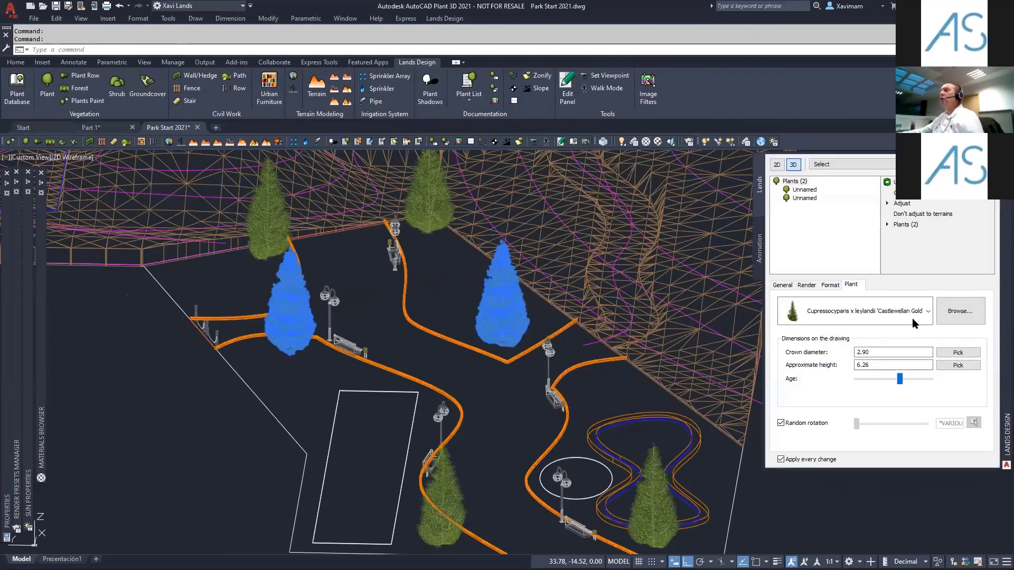
middle_drag(643, 346, 539, 353)
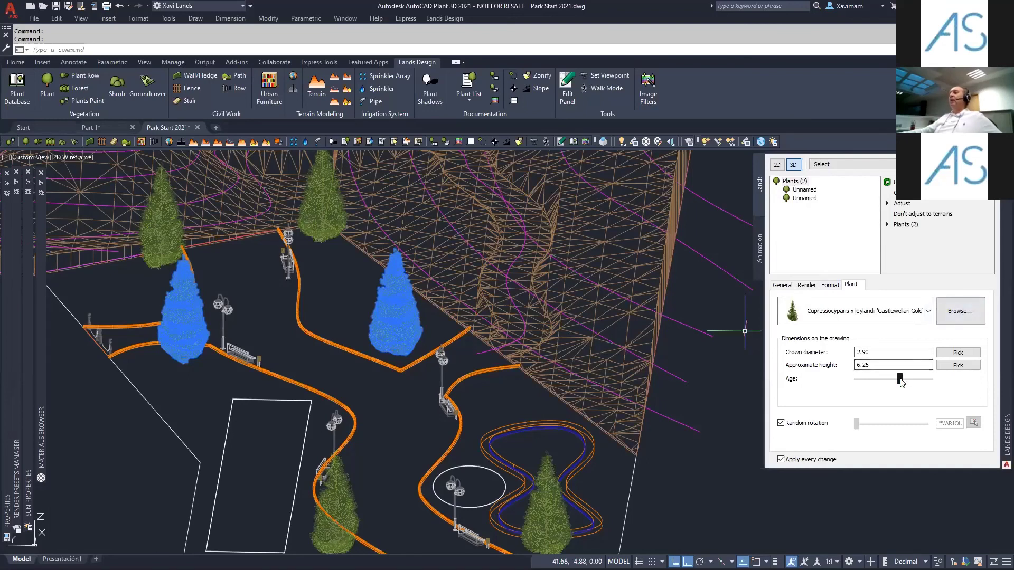
drag(899, 379, 893, 379)
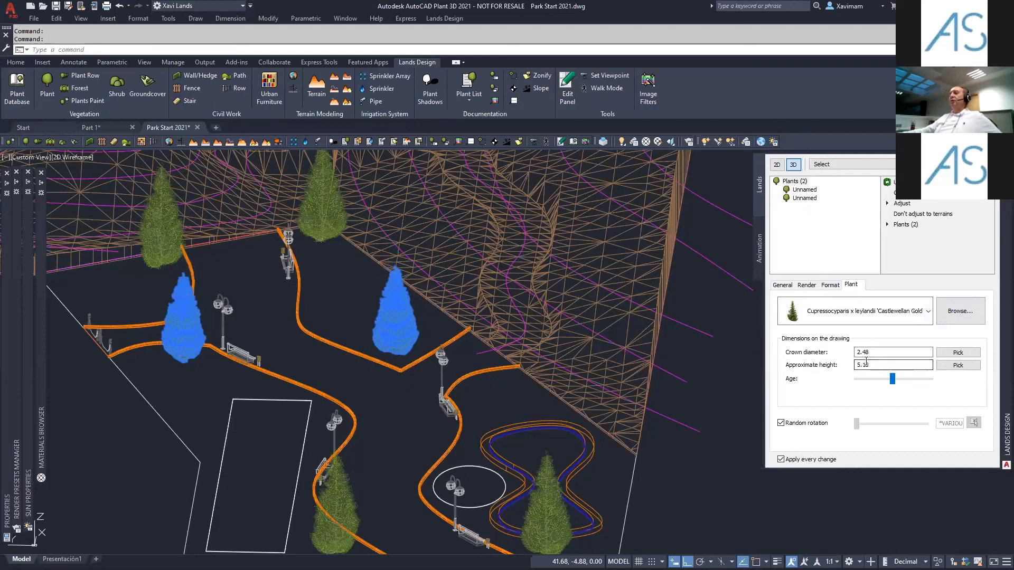
click(787, 424)
drag(856, 425, 901, 427)
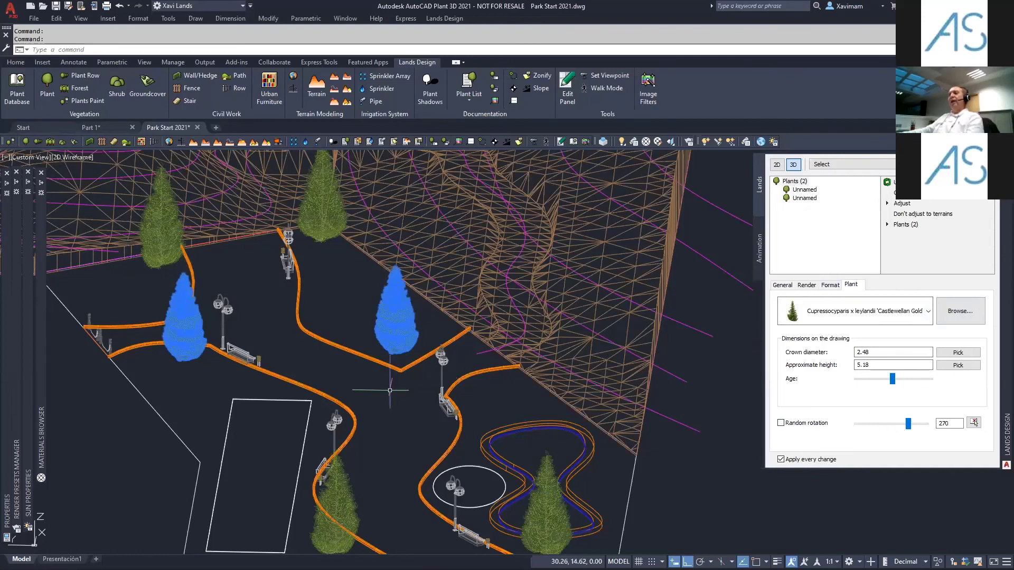
key(Escape)
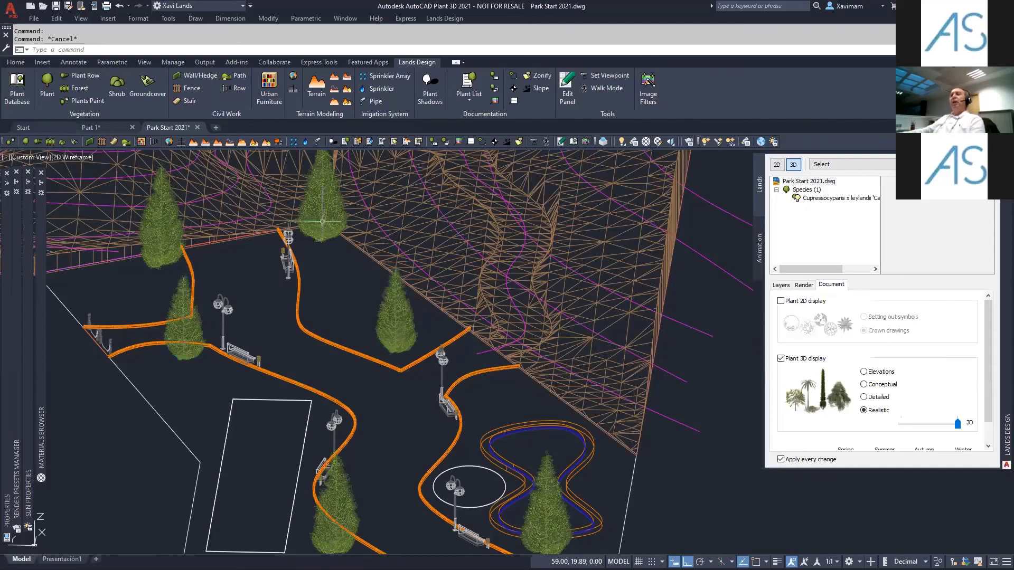
- Reduce the age of the cypress beside the terrain's edge to crown diameter 2.21 and approximate height 4.52
click(319, 232)
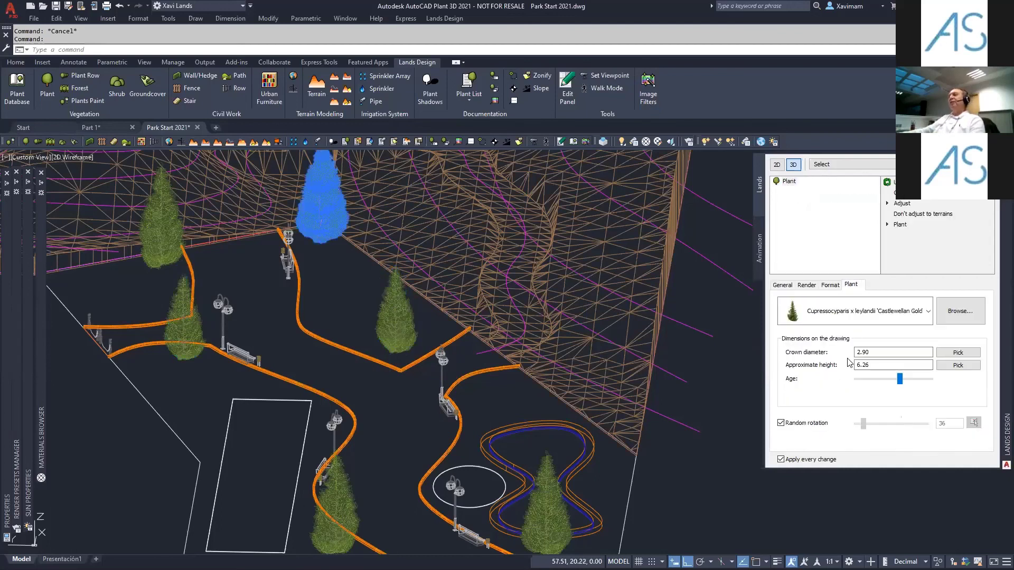
drag(900, 384, 890, 383)
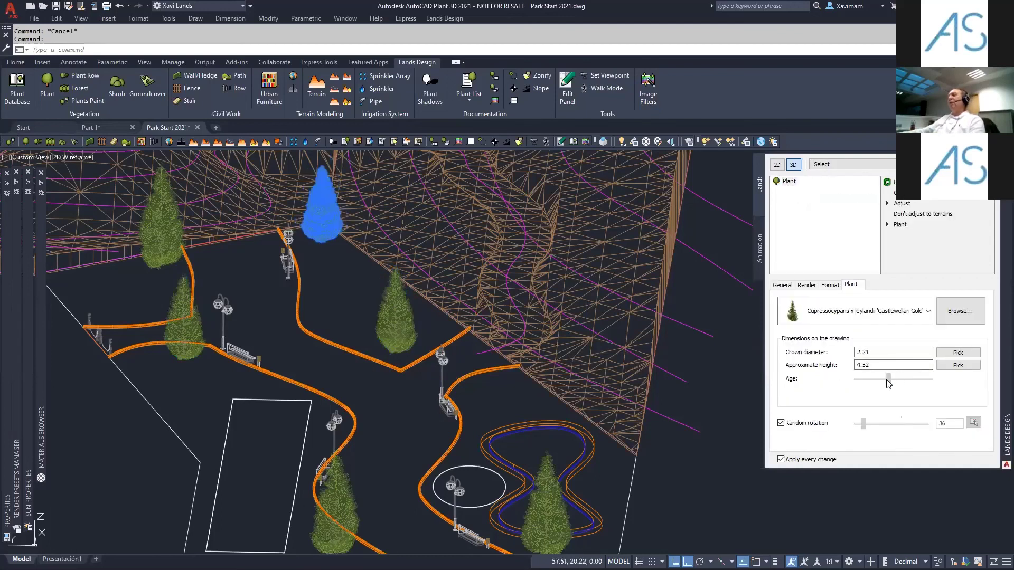
click(338, 502)
key(Escape)
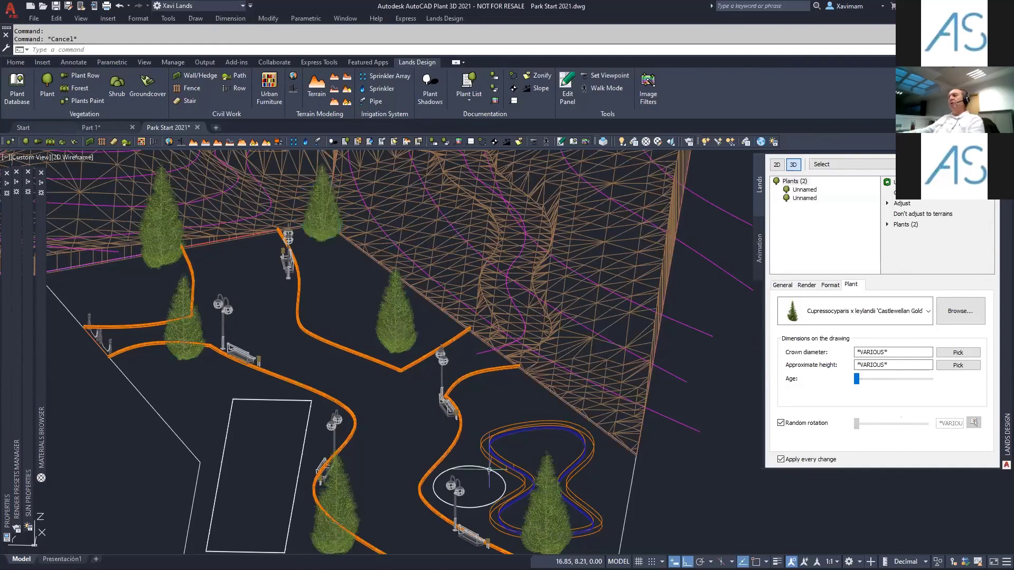
- Increase the age of the cypress near the white rectangle to crown diameter 3.35 and approximate height 7.47
click(340, 495)
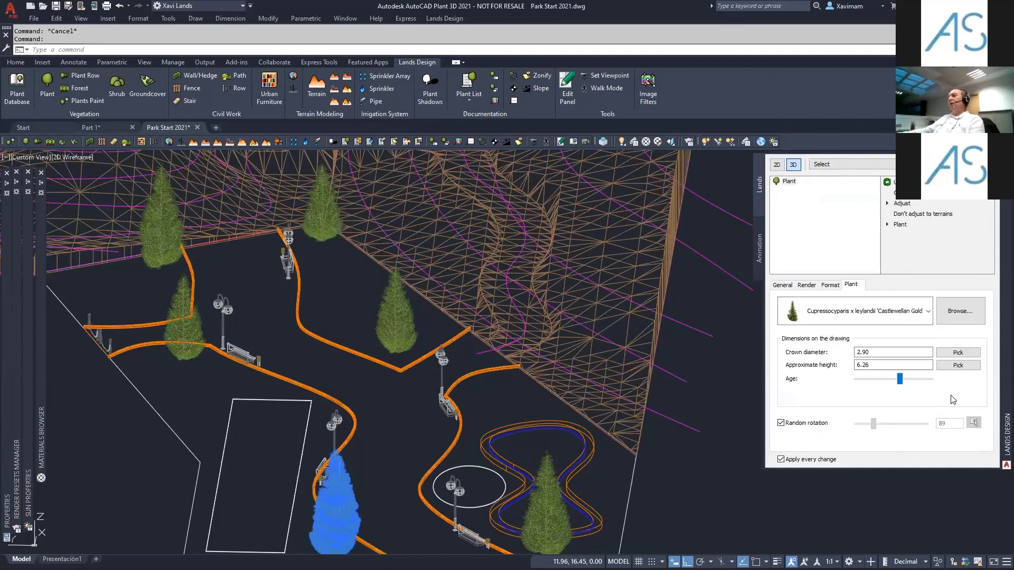
drag(900, 378, 911, 384)
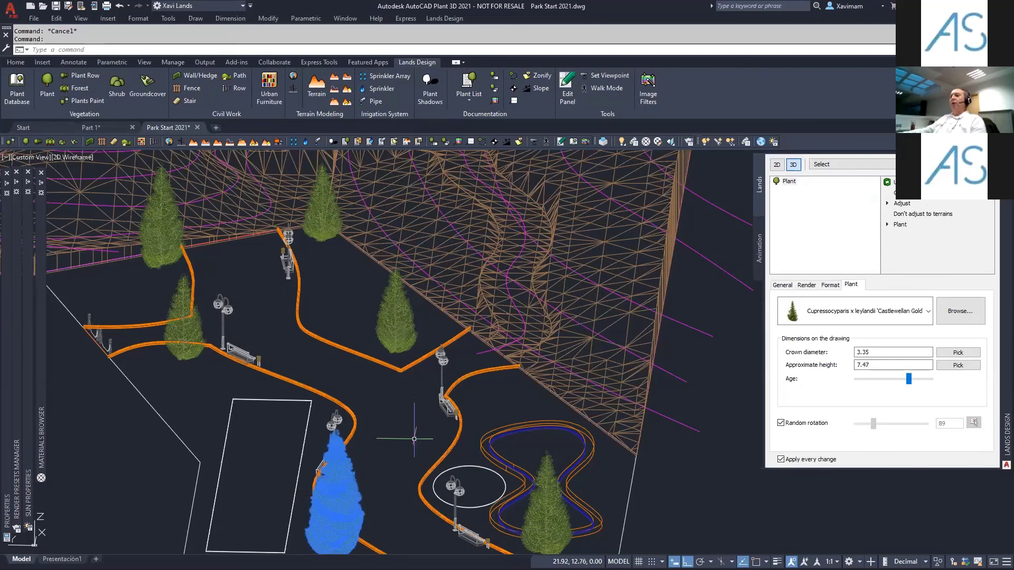
middle_drag(423, 429, 465, 384)
key(Escape)
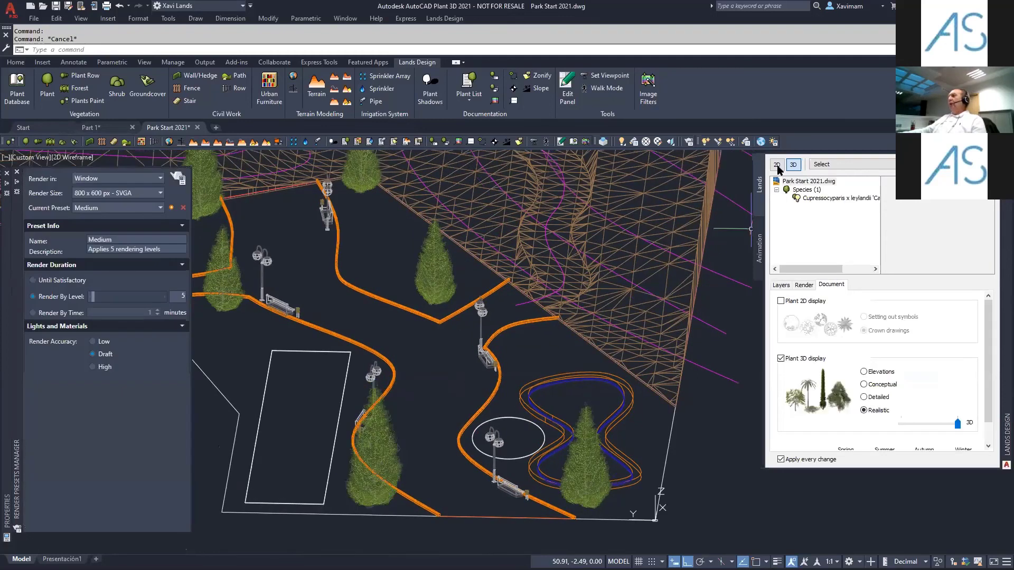
- Return the drawing to 2D display and the Top view, framing the upper part of the park
click(777, 166)
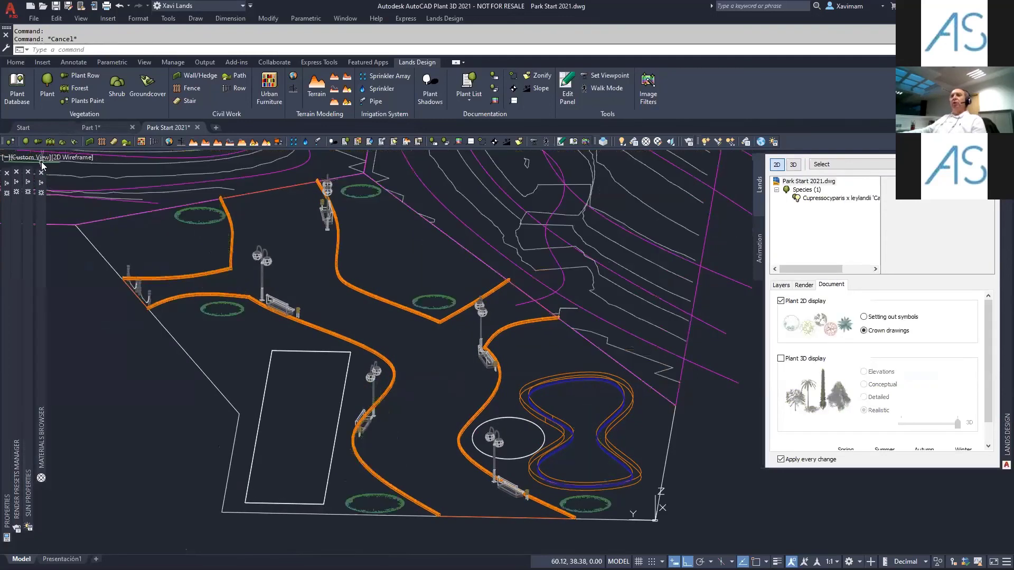
click(37, 158)
click(61, 185)
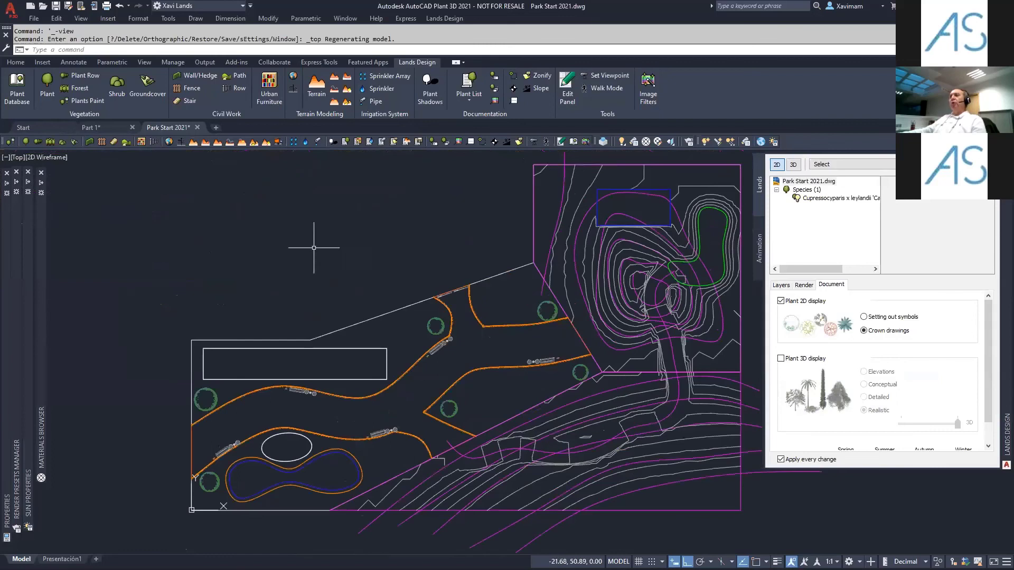
scroll(417, 298, up, 4)
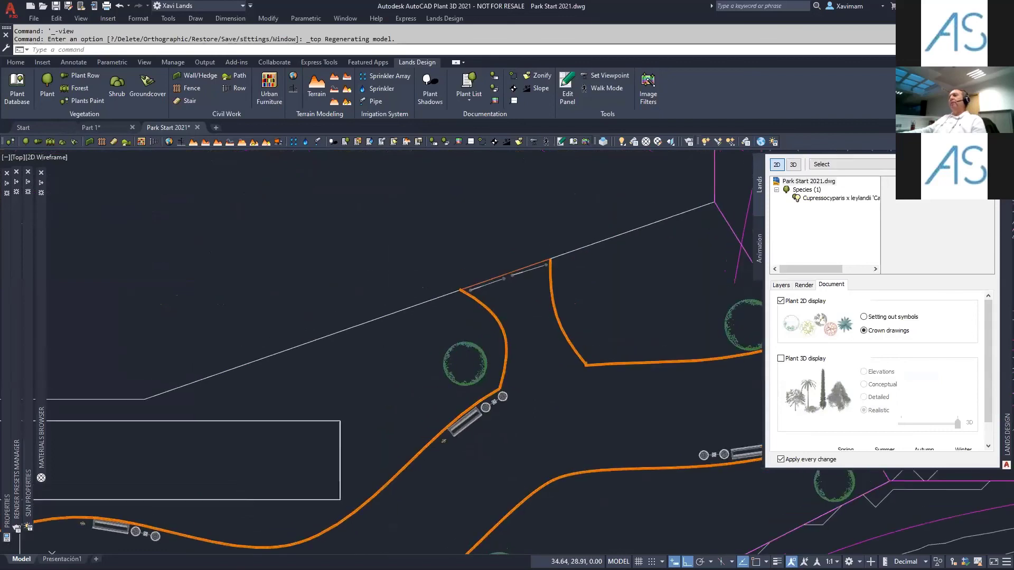
scroll(464, 305, down, 2)
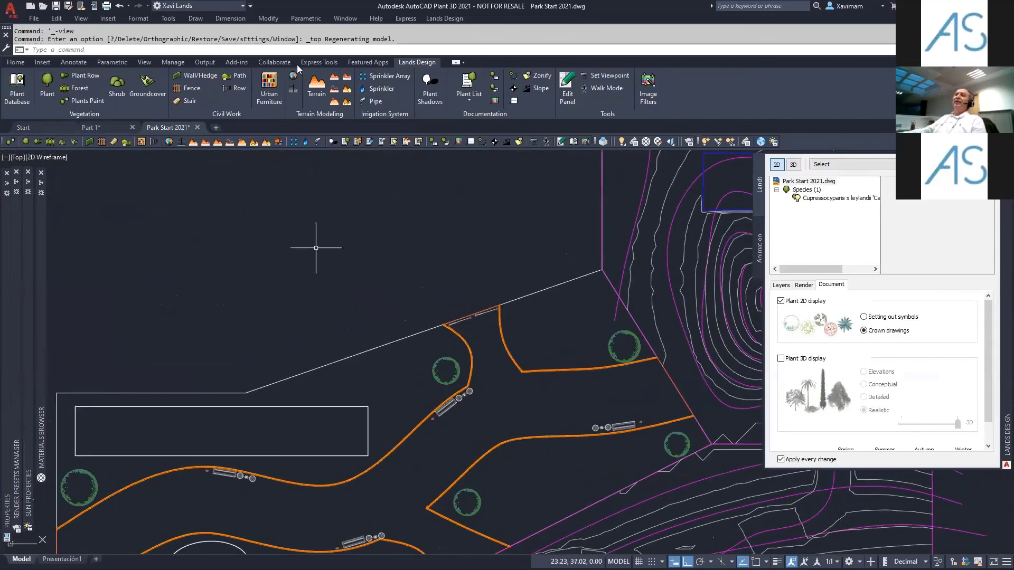
- Start inserting a plant row and choose Callistemon citrinus as its species by searching the favorites for "cit"
click(66, 80)
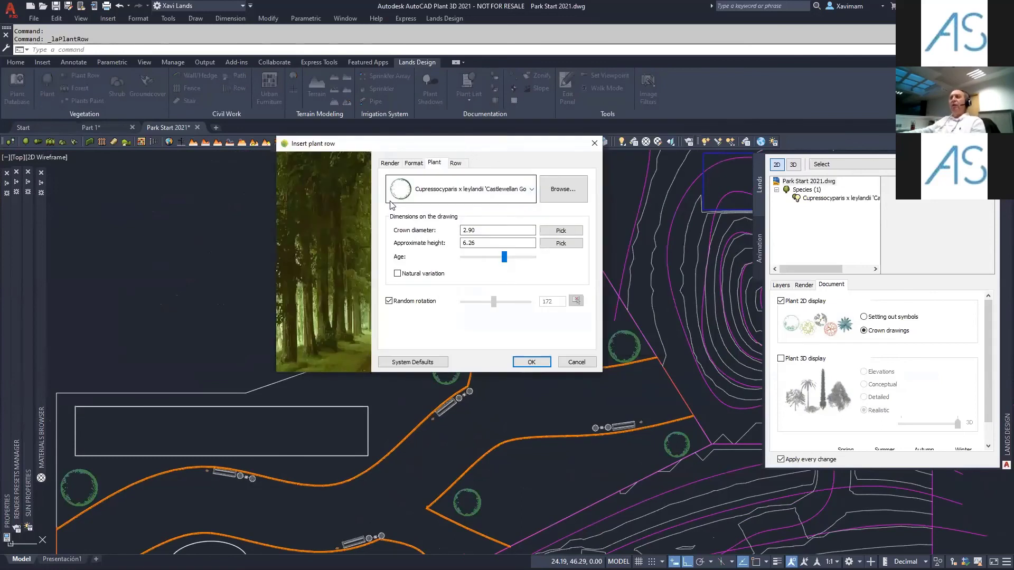
click(456, 164)
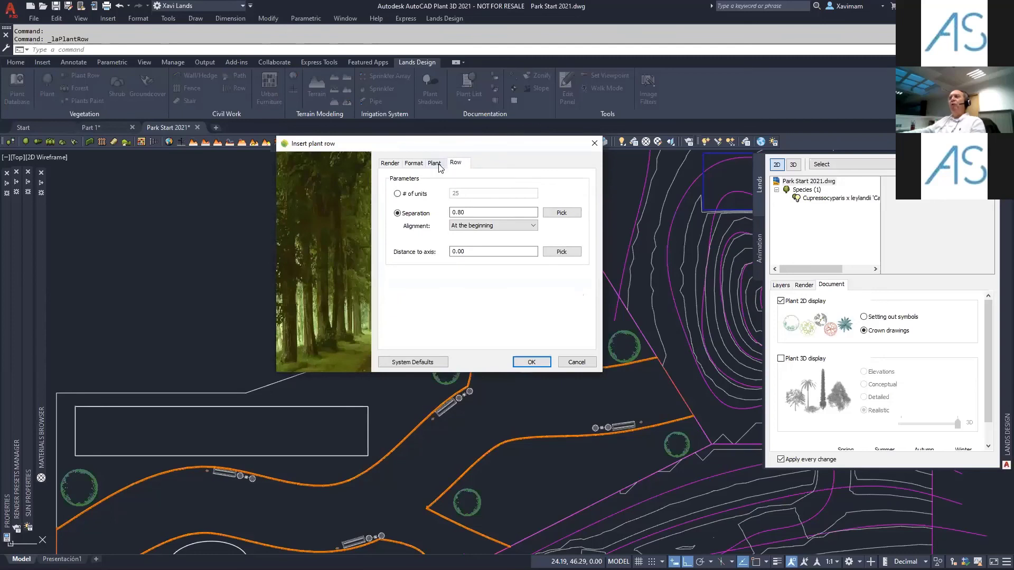
click(439, 165)
click(569, 196)
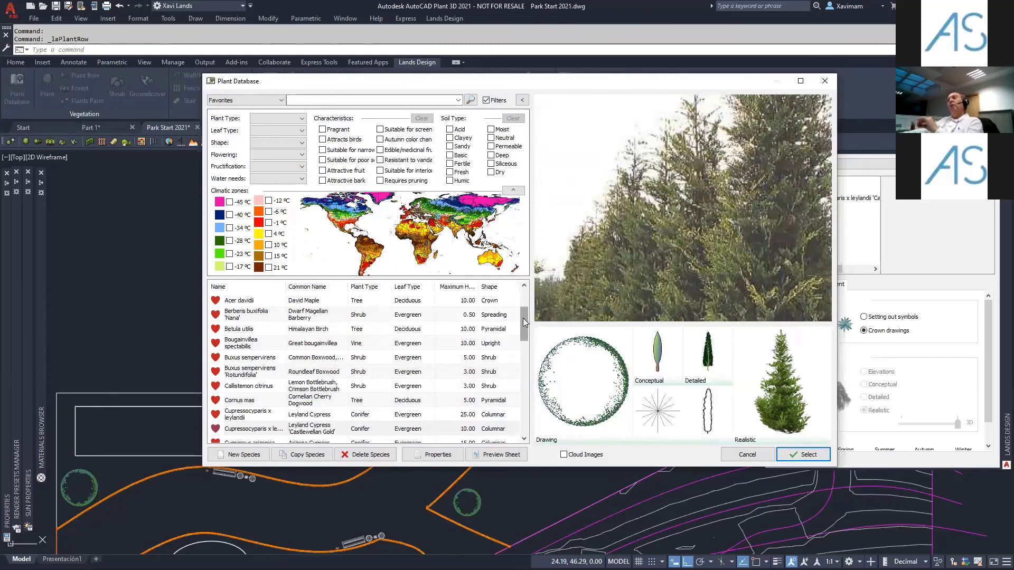
click(325, 98)
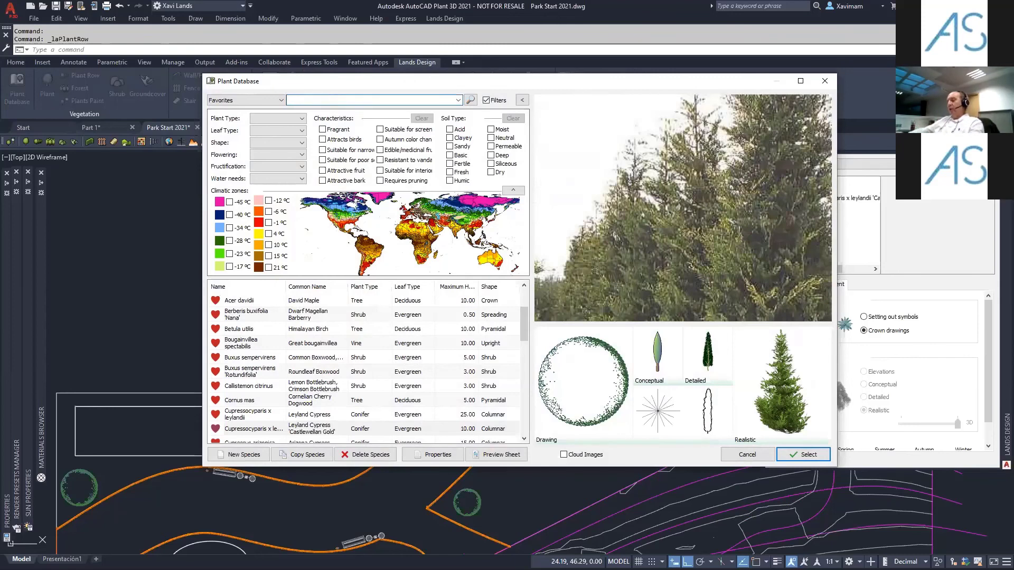
text(citr)
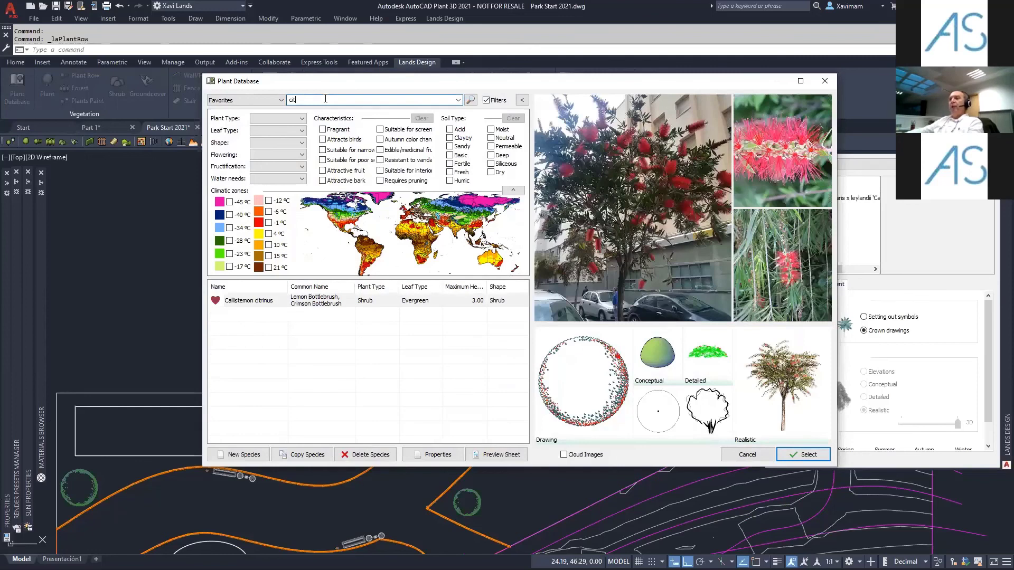
click(247, 305)
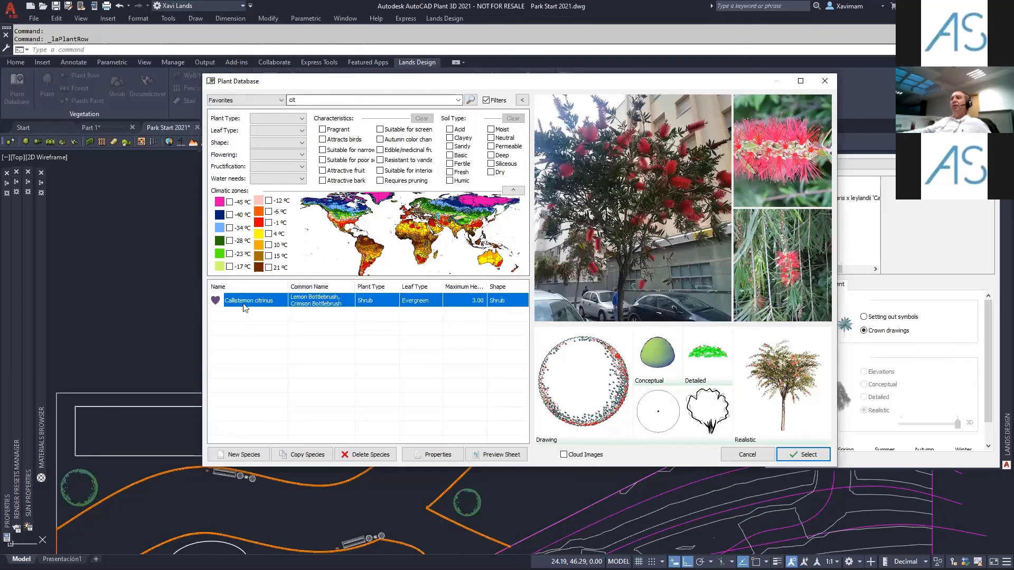
click(803, 455)
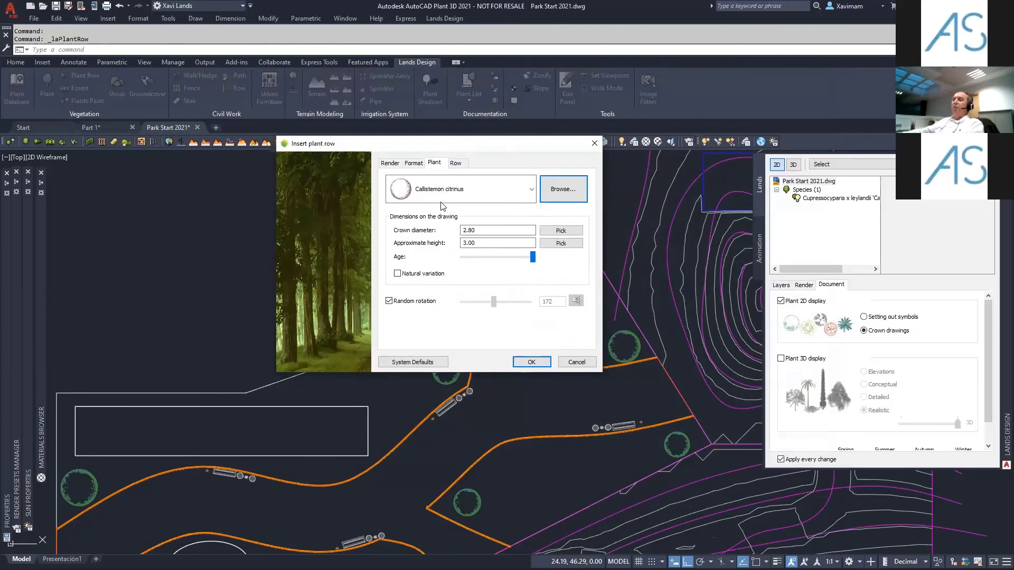
click(455, 164)
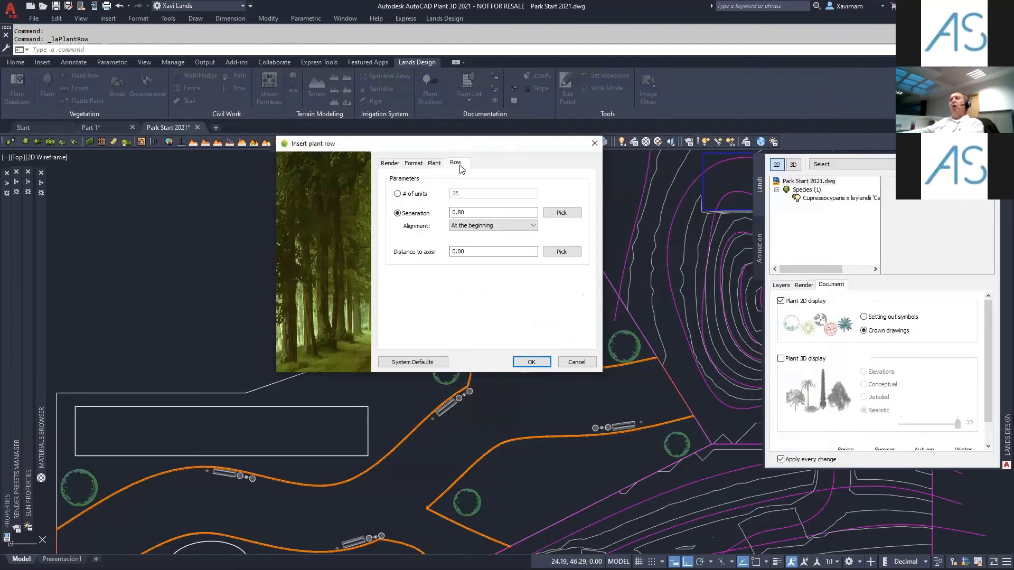
click(419, 197)
click(460, 193)
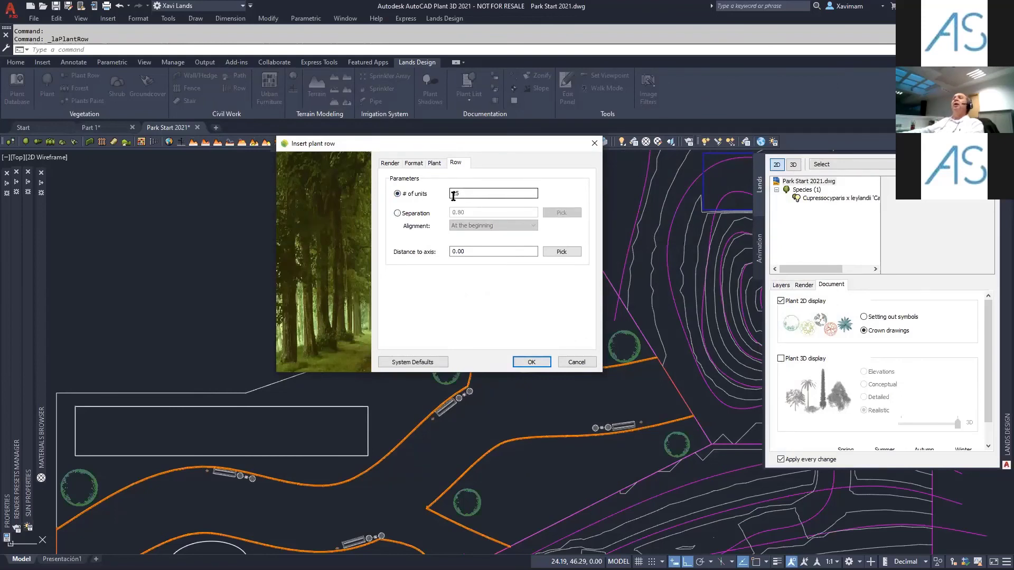
click(412, 214)
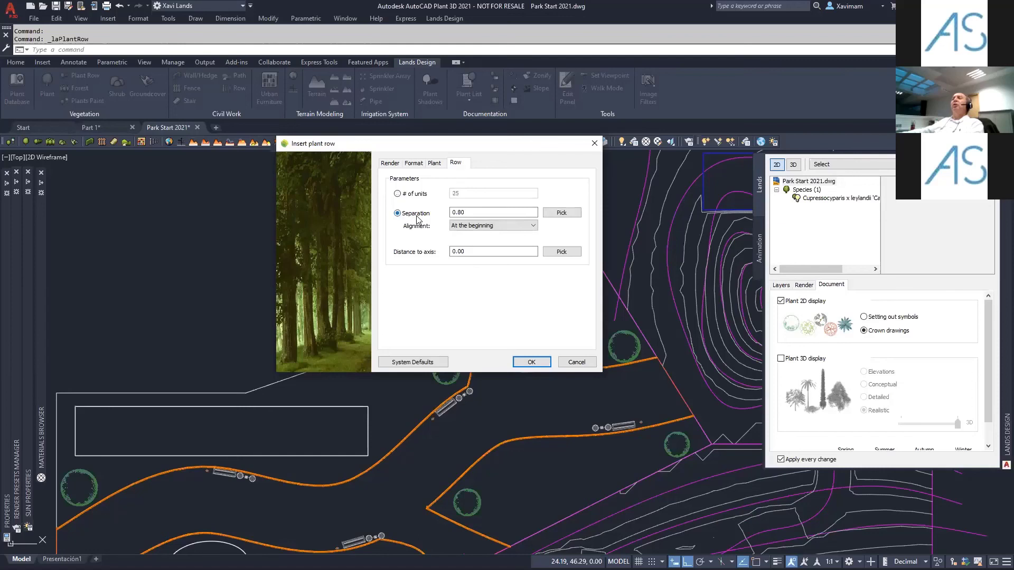
click(435, 164)
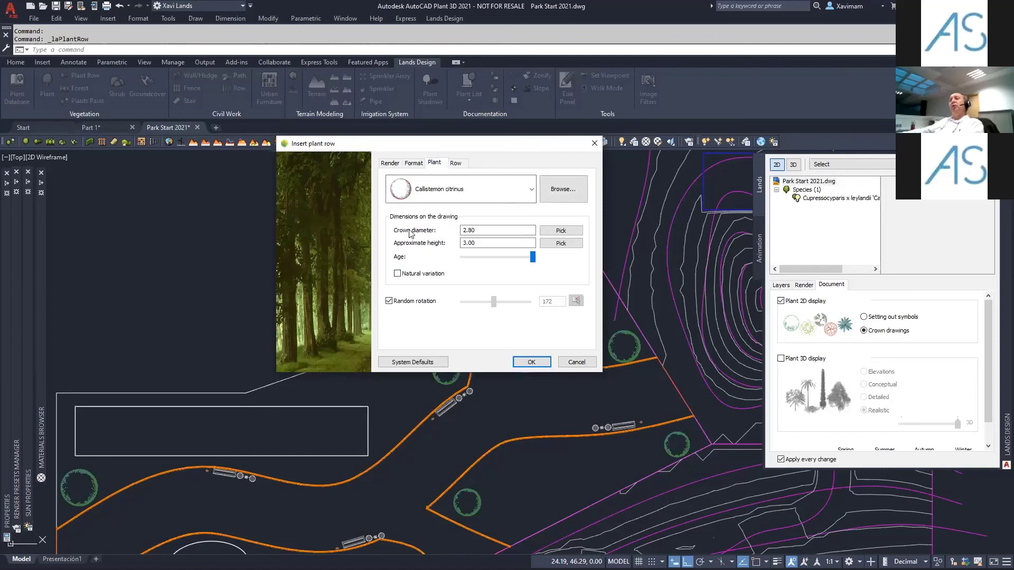
- Set the plant row's separation to 2.50 and accept the row settings
click(456, 163)
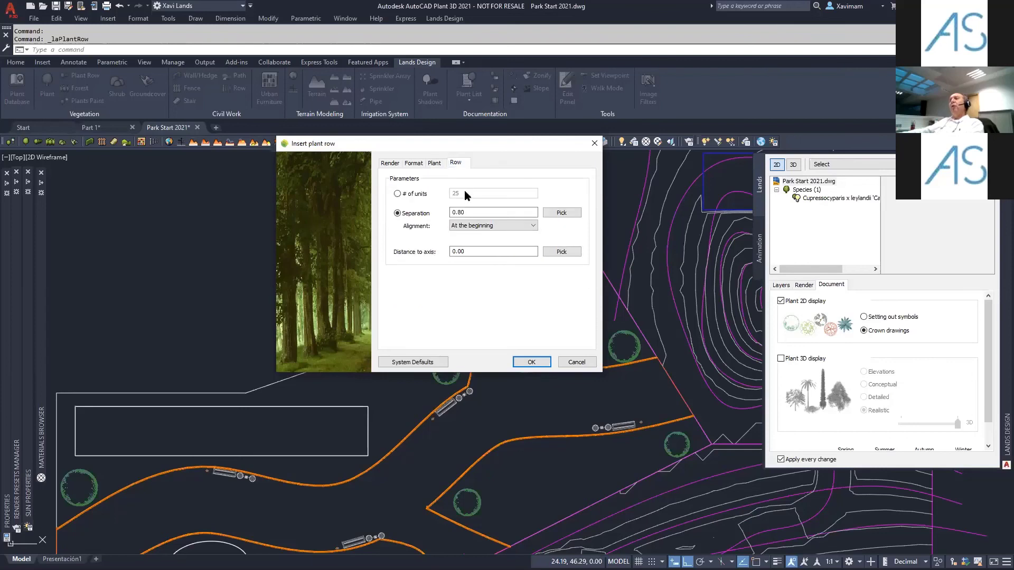
double_click(449, 212)
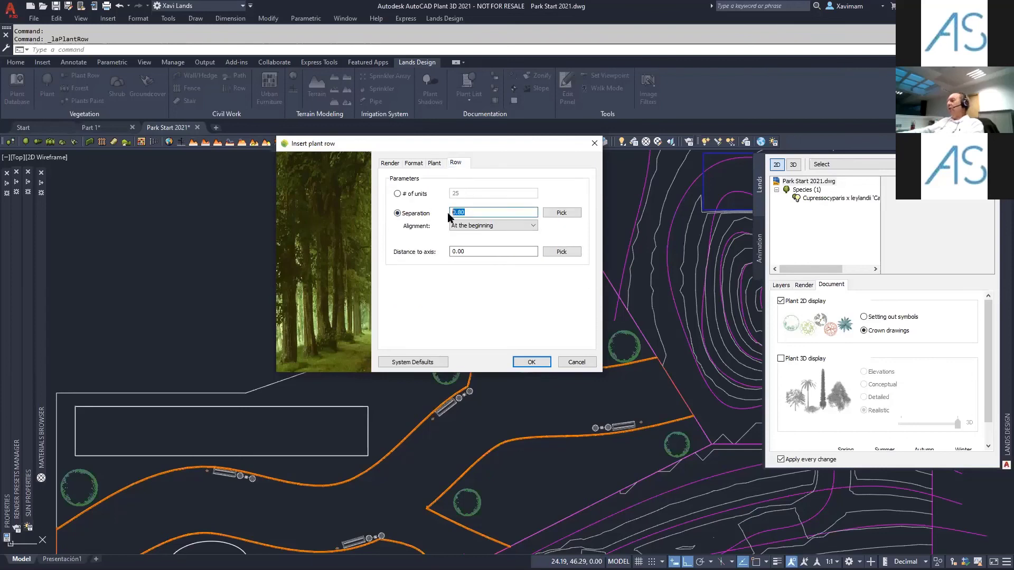
text(2.5)
click(530, 362)
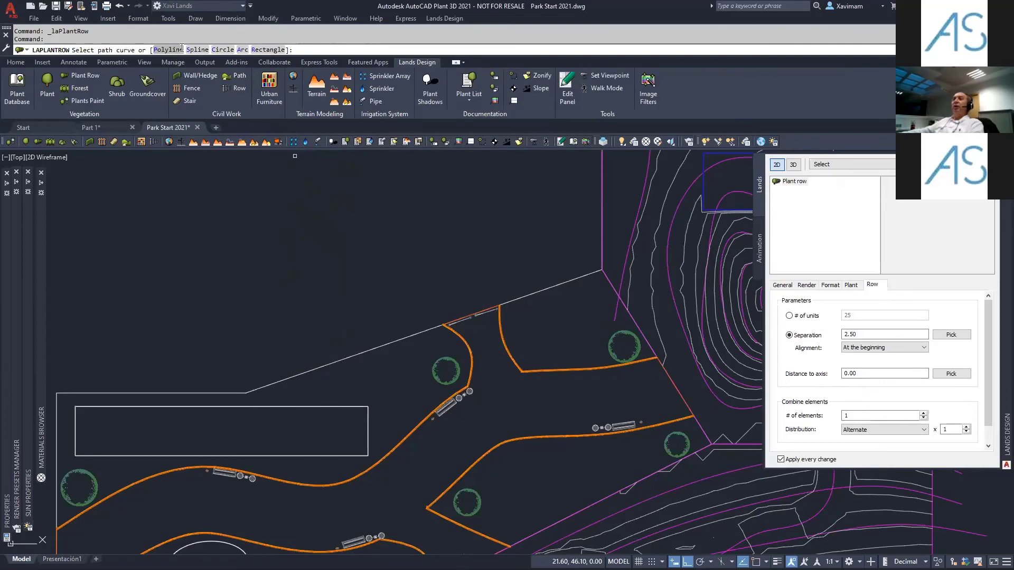
- With ortho off, draw the row's path as a polyline about 12.6 long at about 20°, just inside the sloping boundary above the white rectangle
click(166, 49)
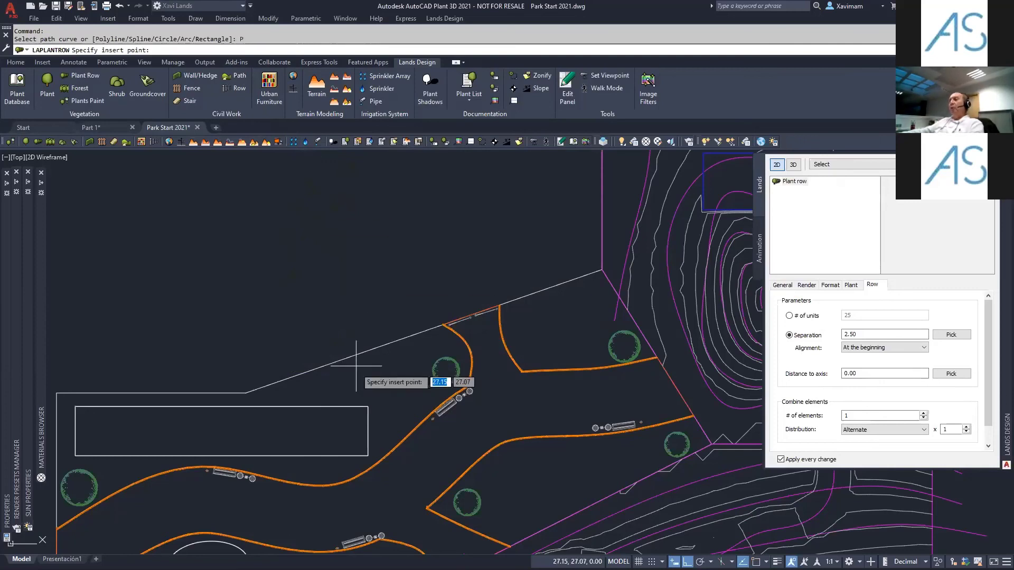
click(308, 389)
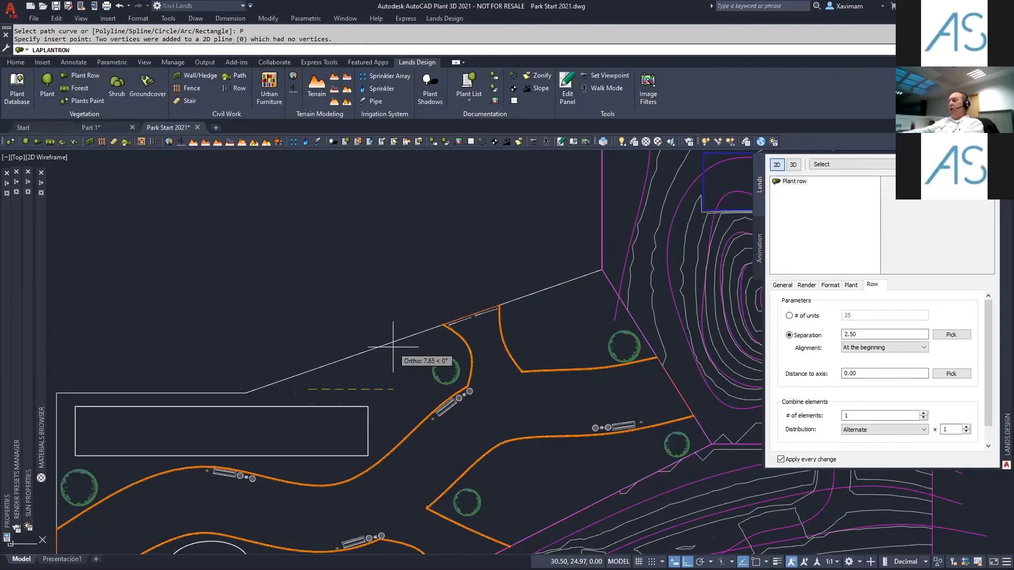
key(F8)
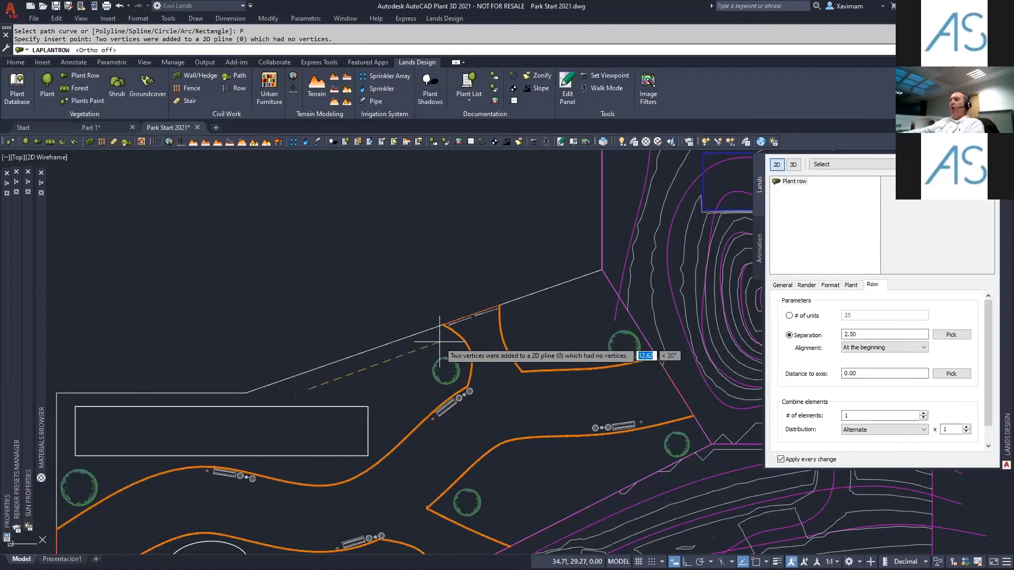
click(439, 341)
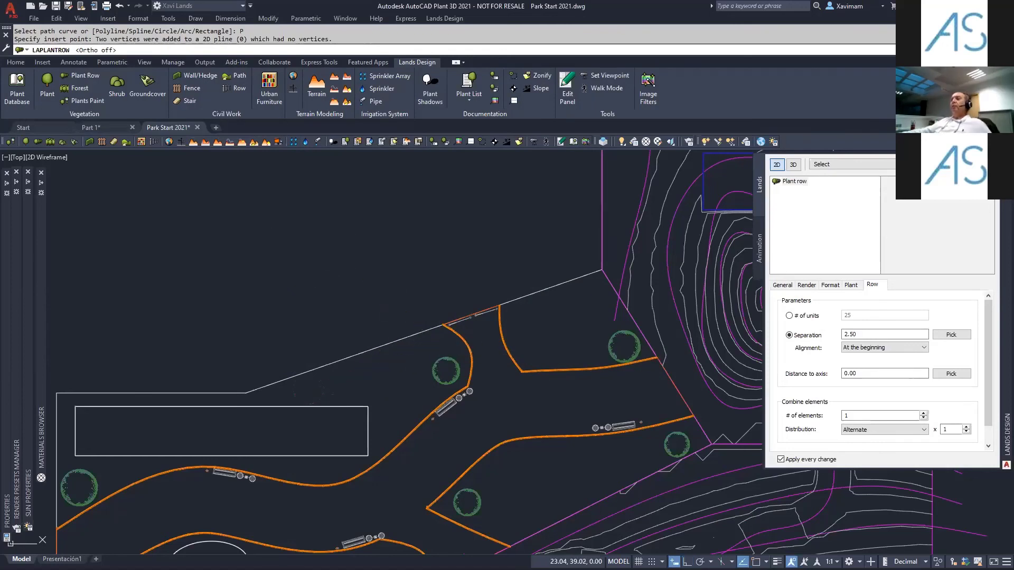
key(Return)
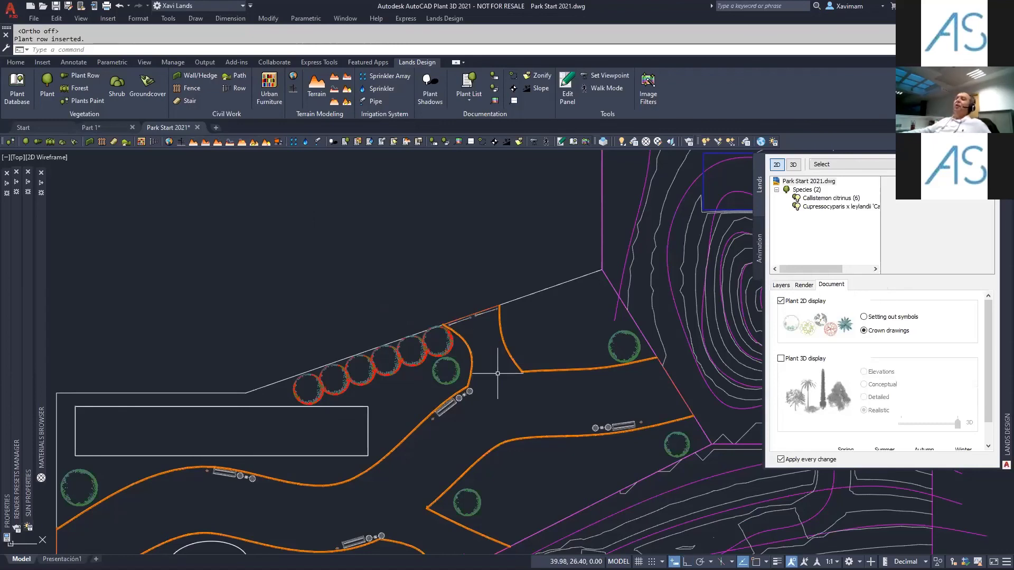
- Review the inserted Callistemon row's plant dimensions and row parameters
click(366, 381)
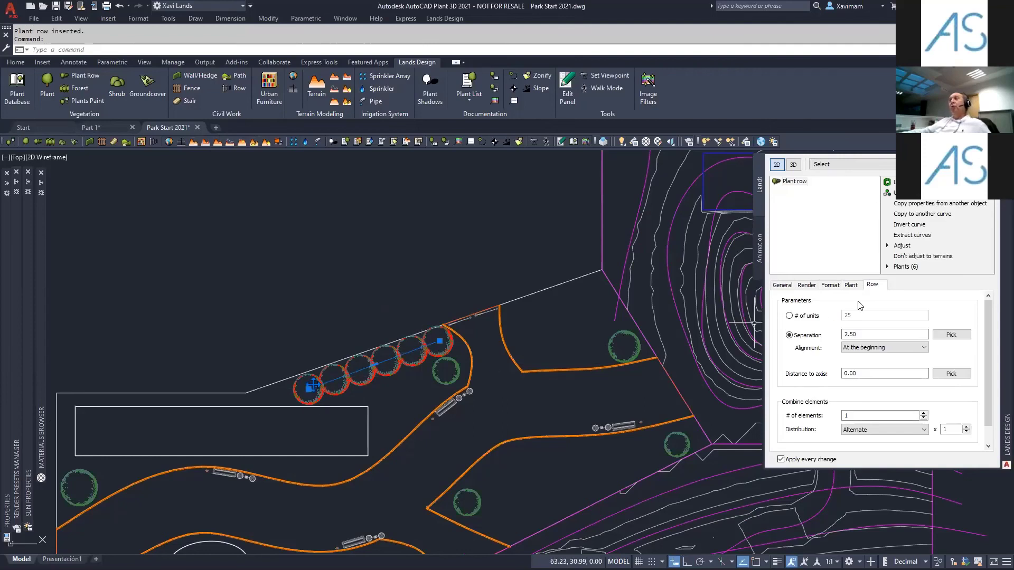
click(851, 285)
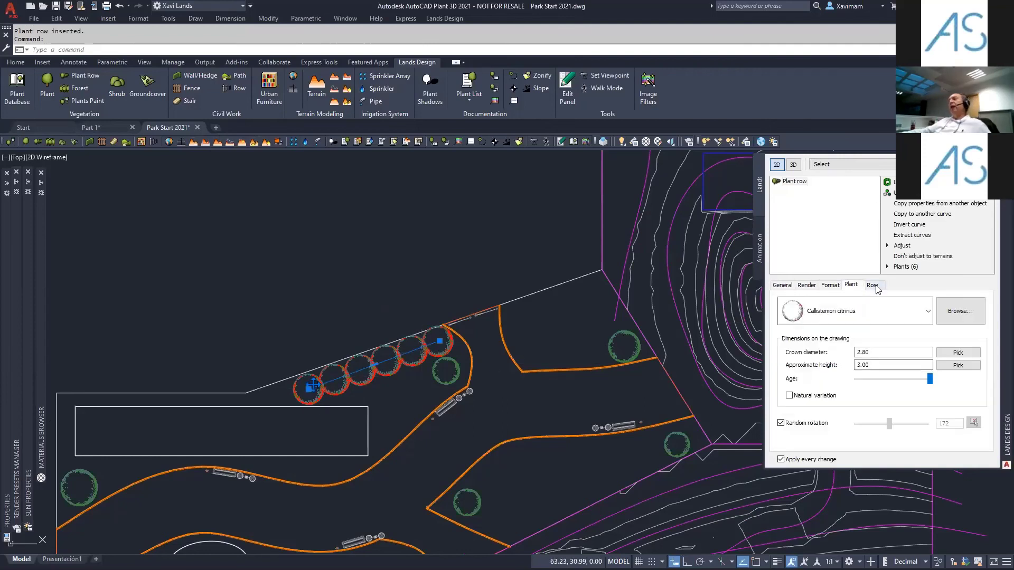
click(873, 285)
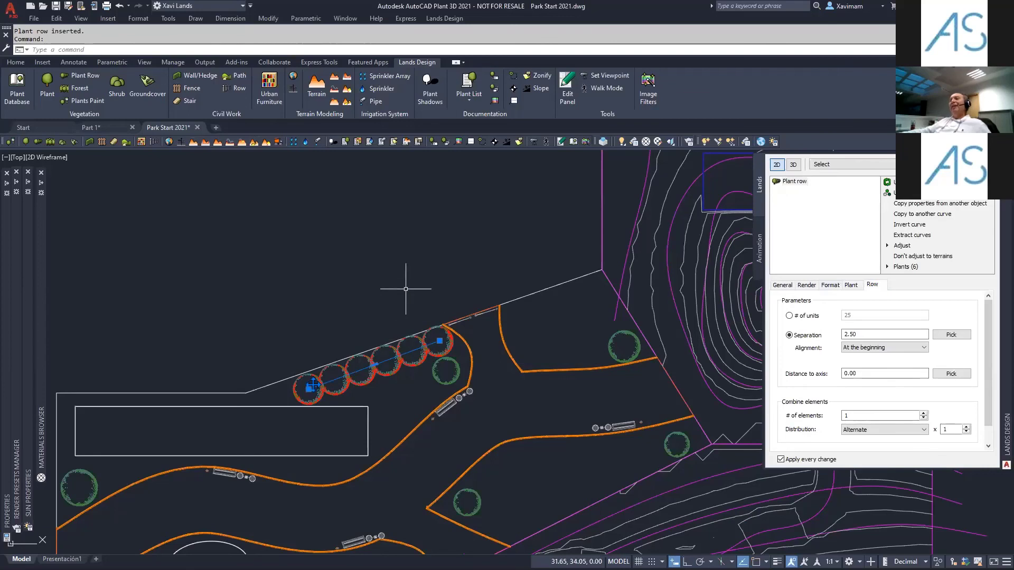
key(Escape)
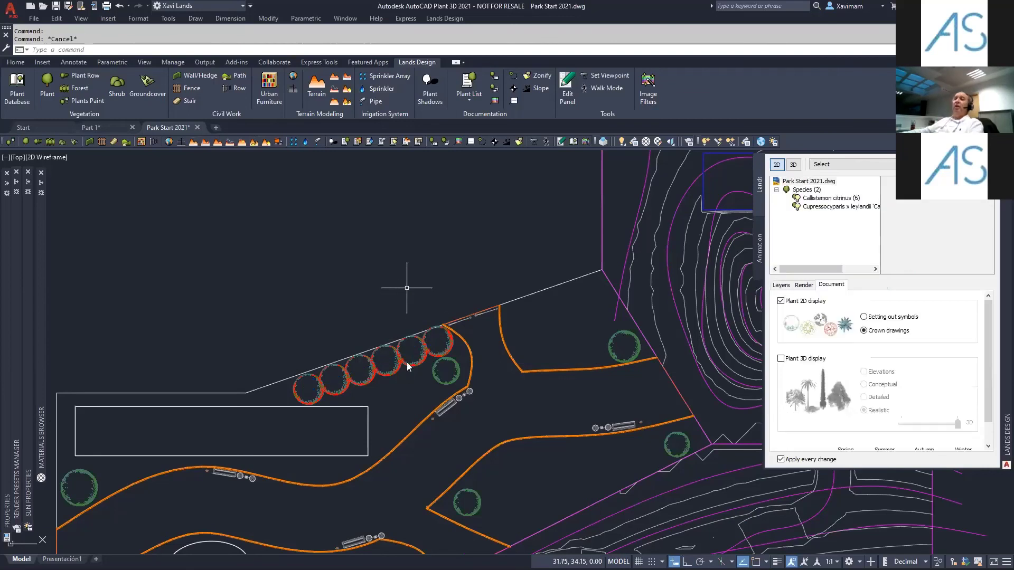
- Copy the Callistemon row along the sloping boundary to the other side of the park entrance
click(269, 19)
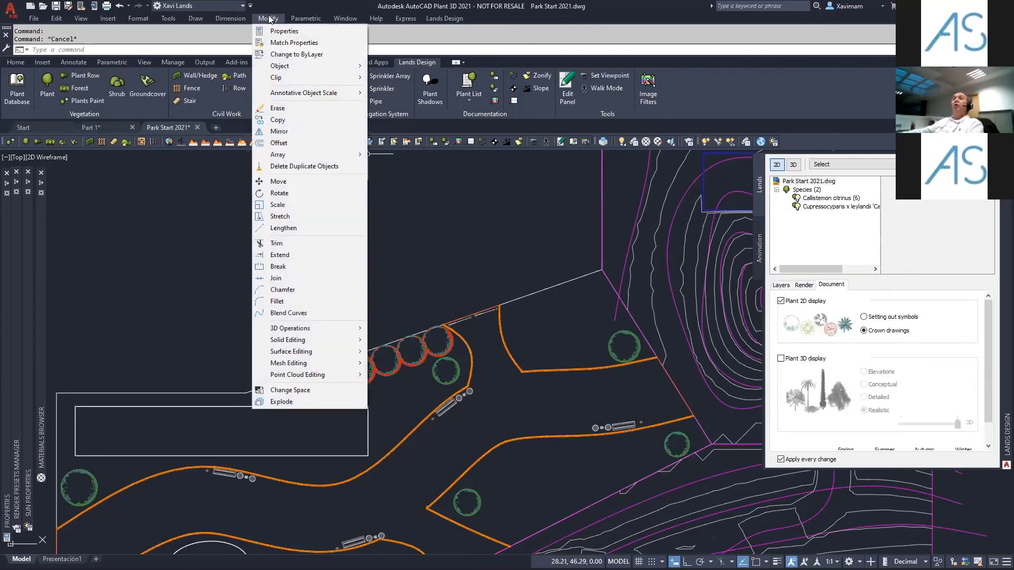
click(278, 120)
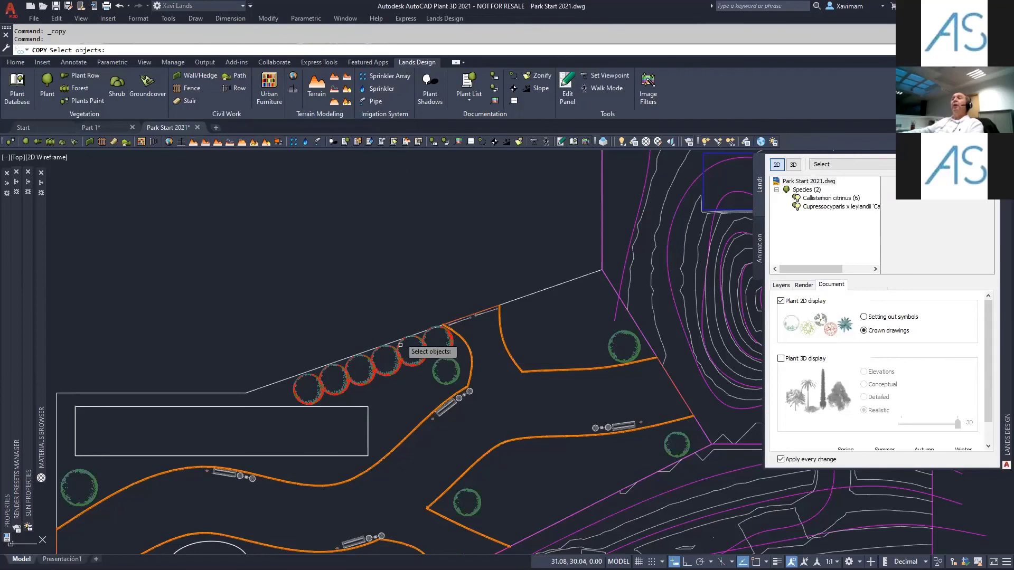
click(391, 371)
click(391, 371)
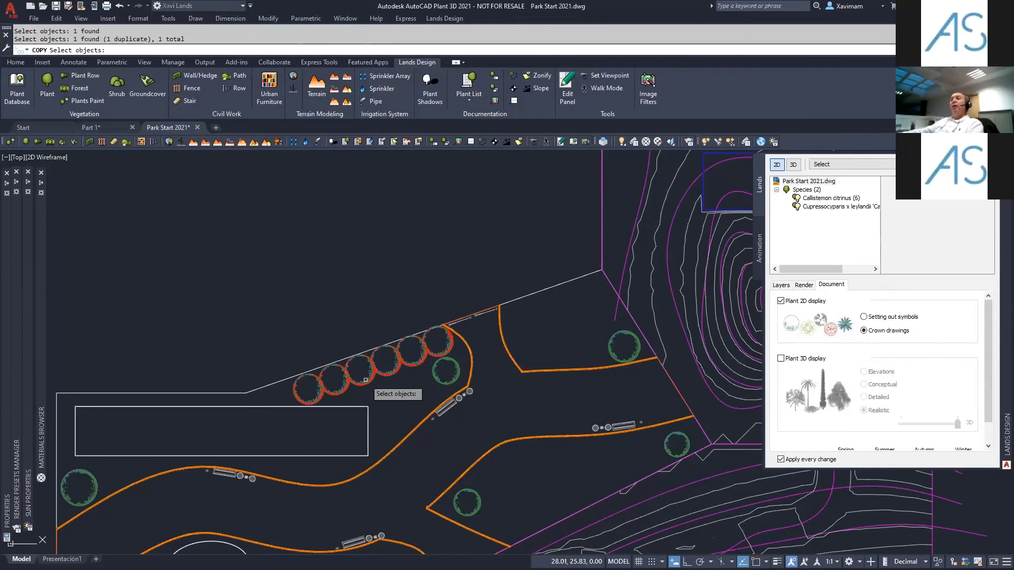
key(Return)
click(354, 341)
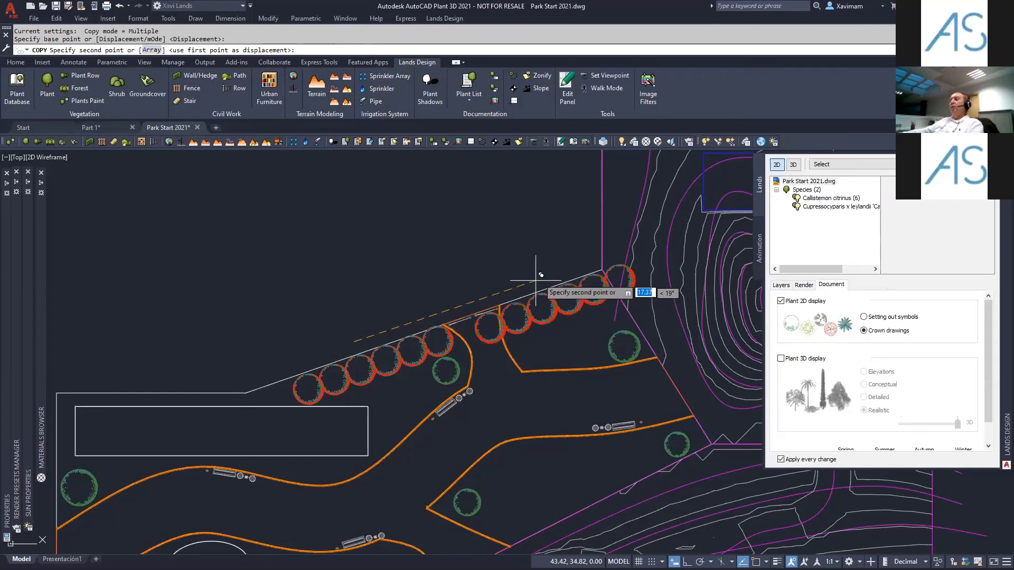
click(564, 274)
key(Return)
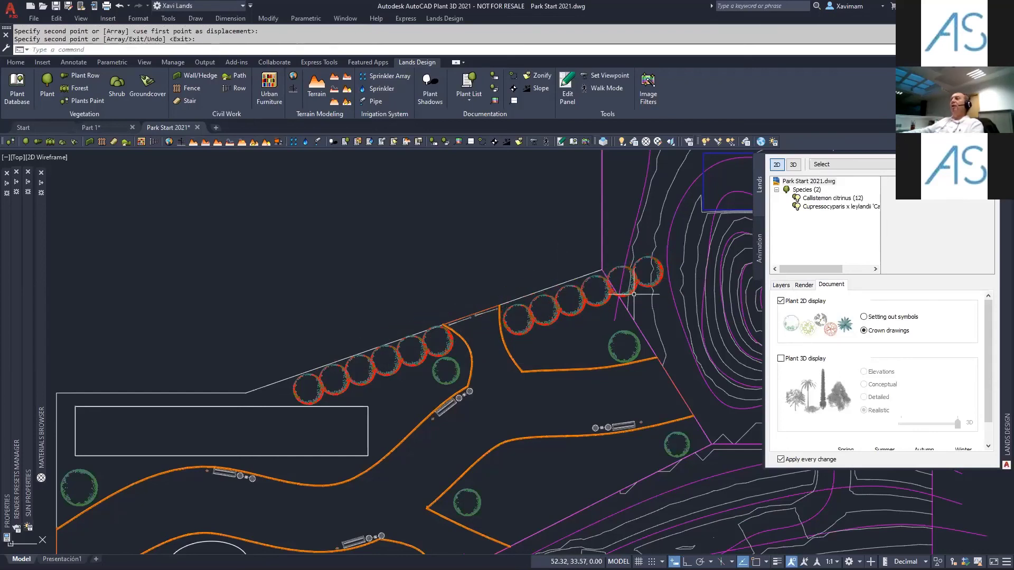
- Shorten the copied row by stretching its far end back inside the park's boundary corner
scroll(633, 295, up, 4)
mouse_move(586, 312)
middle_down()
mouse_move(539, 355)
mouse_move(486, 363)
middle_up()
click(454, 335)
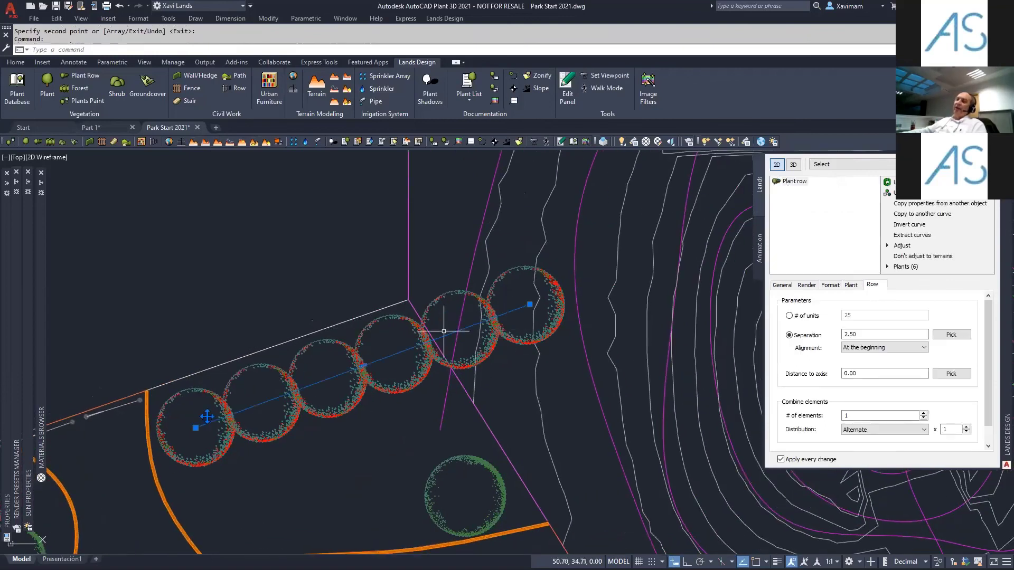
click(530, 304)
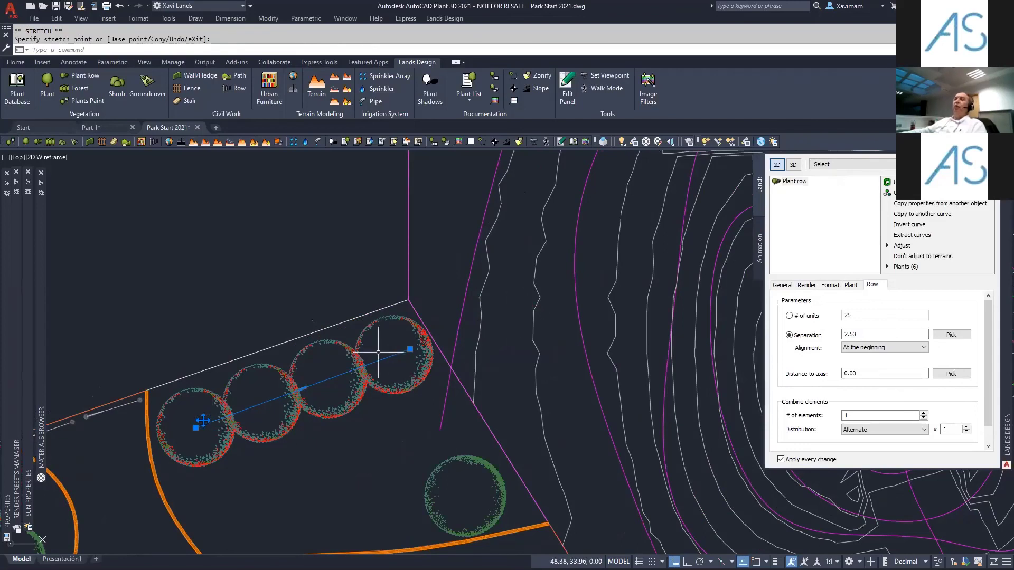
- Reduce the age of the copied row's plants to crown diameter 2.13 and approximate height 2.28
scroll(378, 353, down, 4)
mouse_move(373, 369)
middle_down()
mouse_move(468, 308)
mouse_move(454, 323)
middle_up()
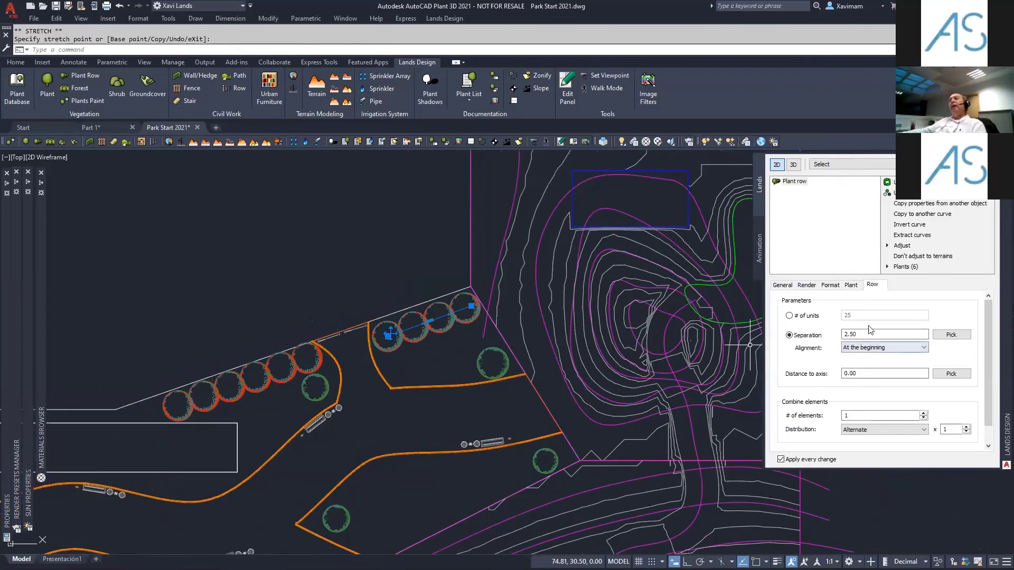
click(851, 285)
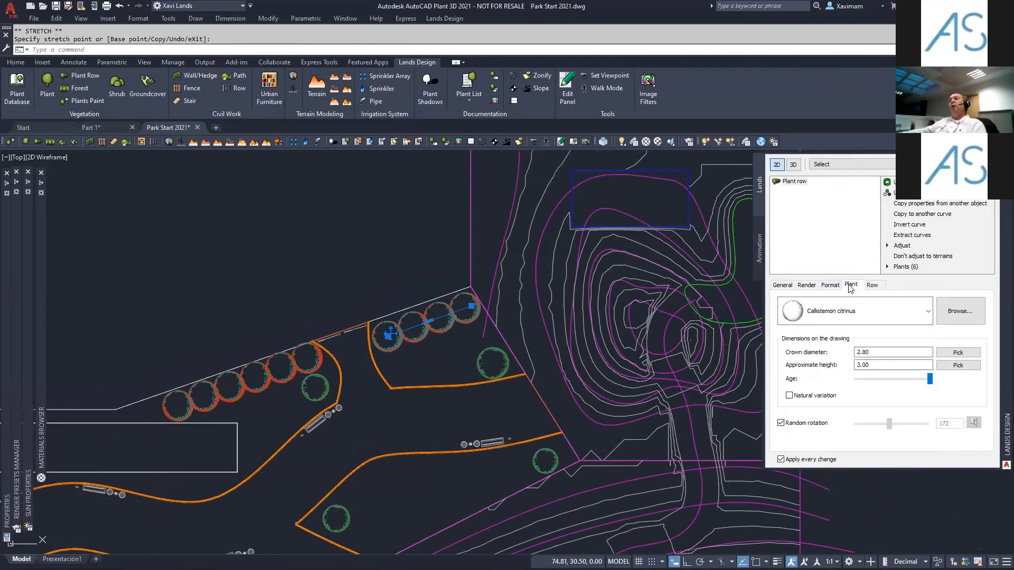
drag(929, 379, 916, 384)
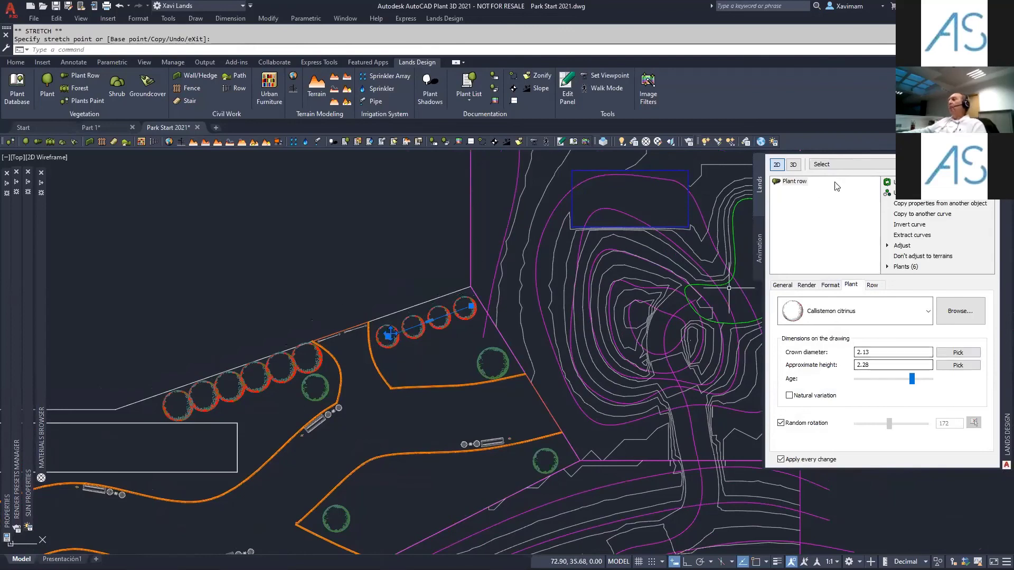
- Set the copied row's separation to 2.00 and deselect it
click(872, 285)
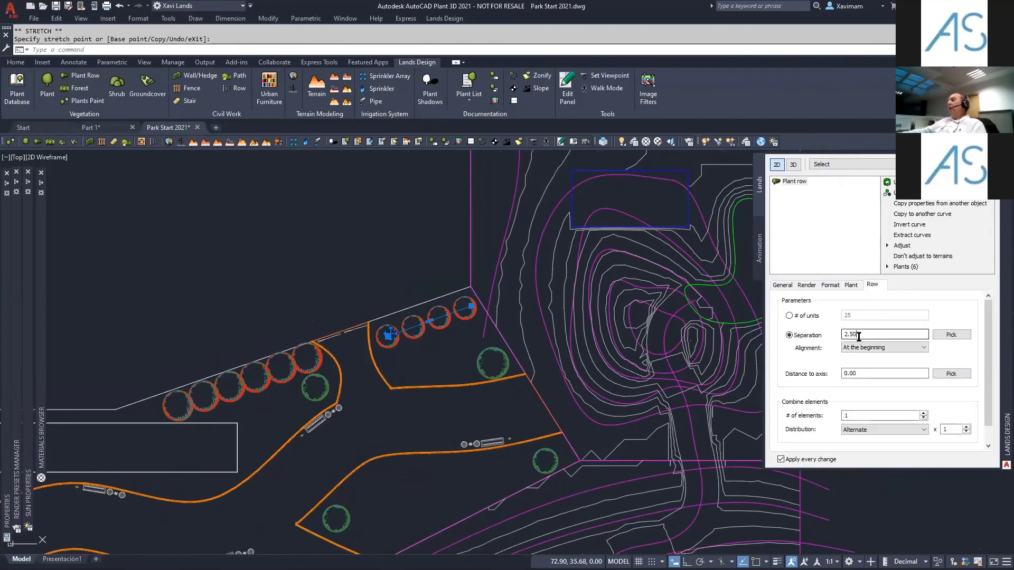
text(2)
key(Return)
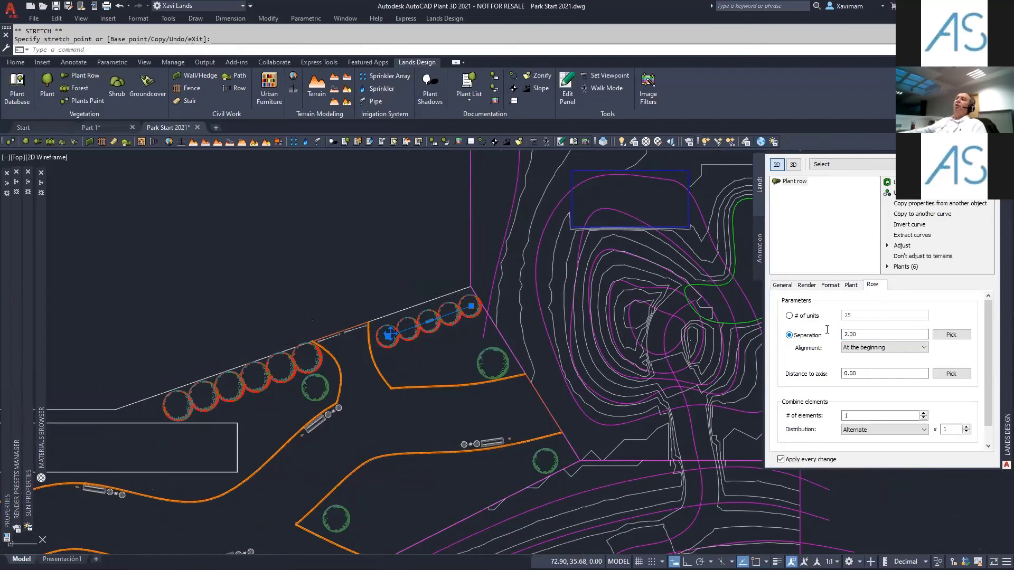
key(Escape)
key(Escape)
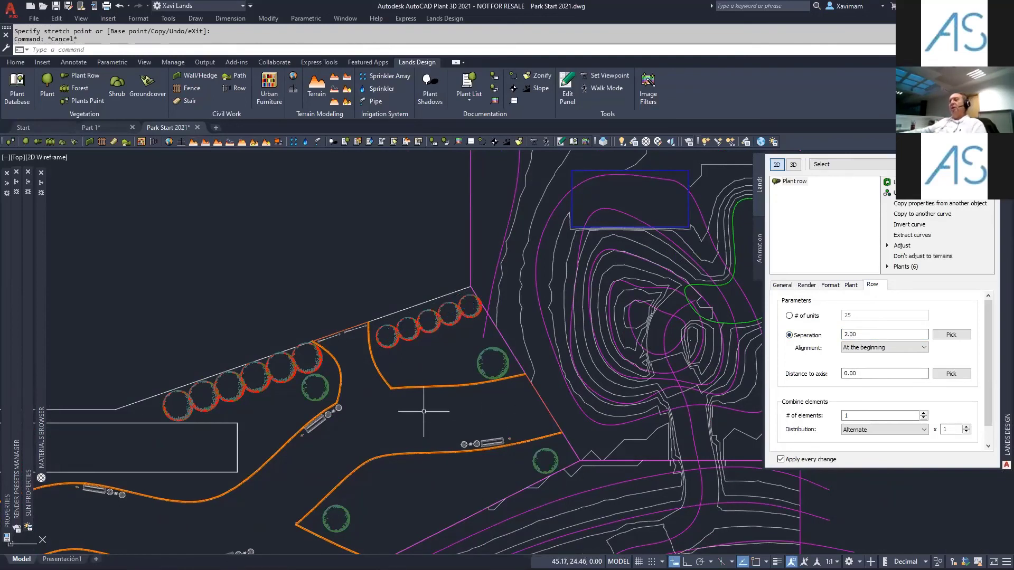
- Save the drawing under the new name Park Start 2021V2.dwg in the Lands Design folder
scroll(418, 414, down, 2)
middle_drag(495, 371, 503, 343)
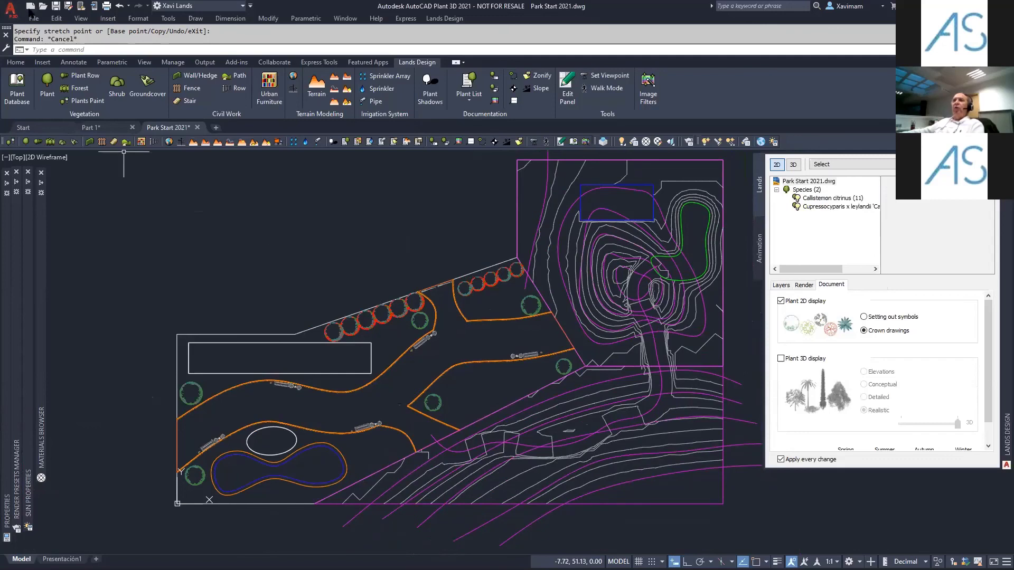
click(14, 19)
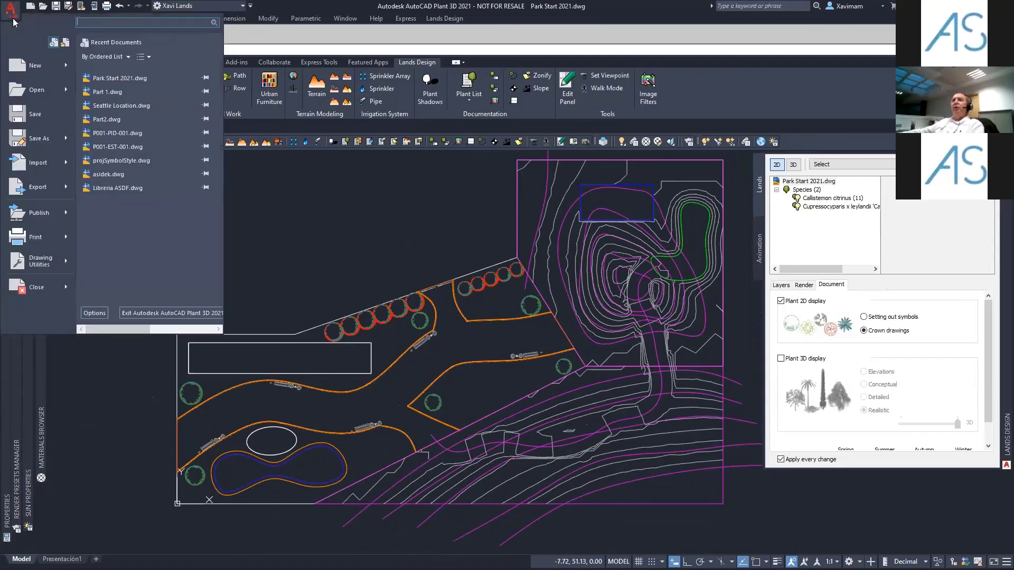
click(42, 142)
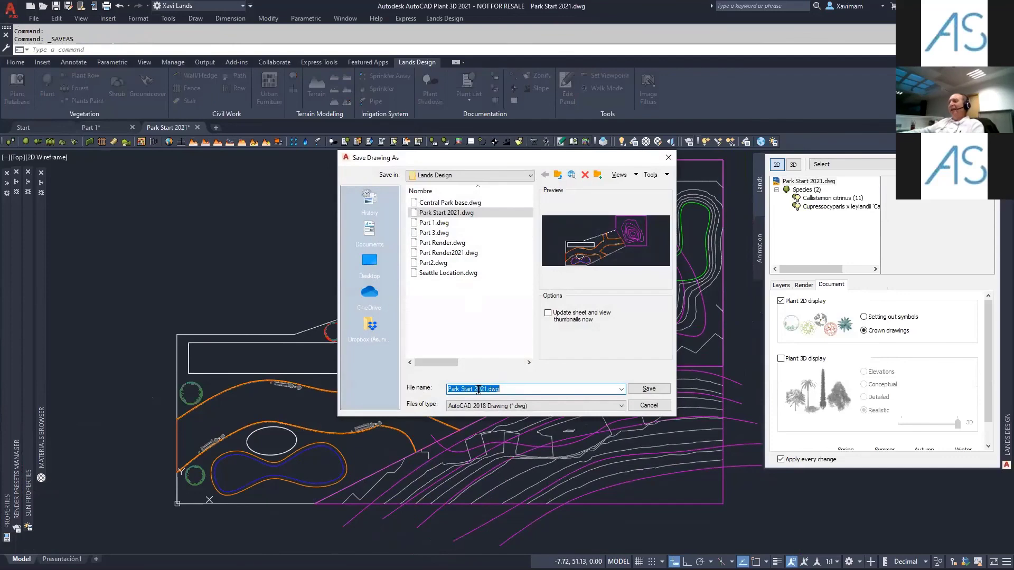
click(487, 390)
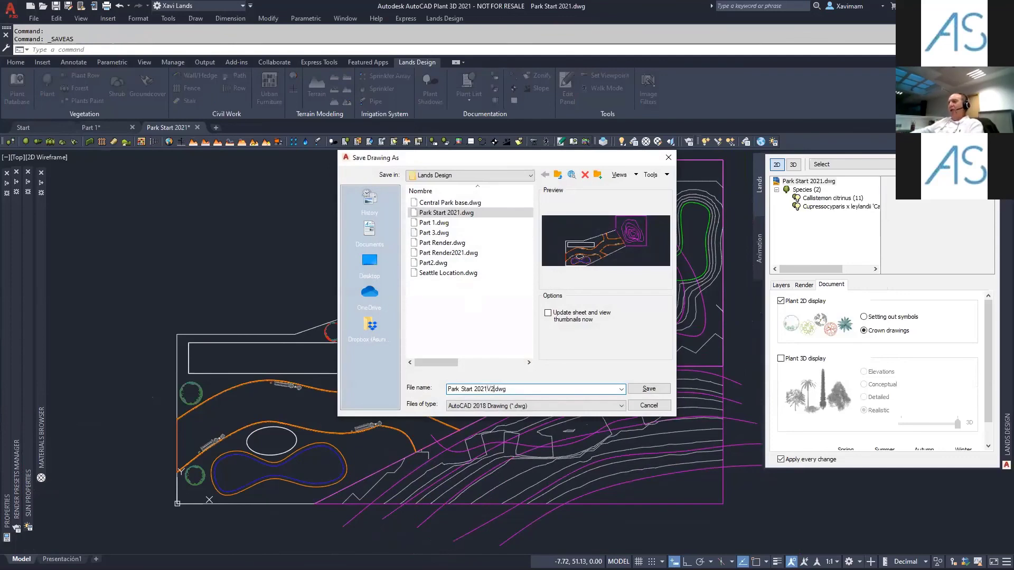
click(649, 389)
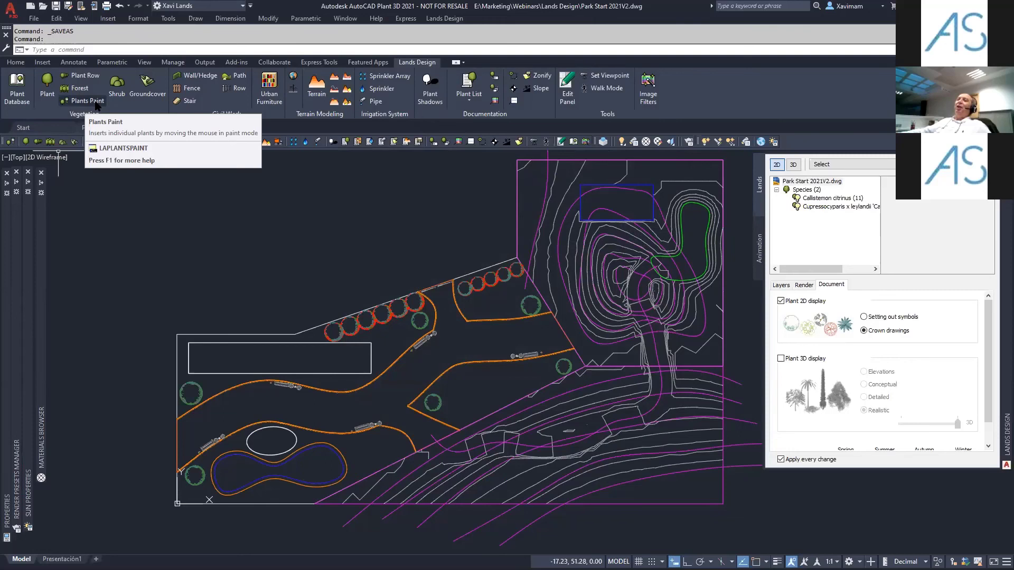
- Start a shrub group of Buxus sempervirens 'Rotundifolia' with crown diameter 0.79 and approximate height 1.09
click(119, 89)
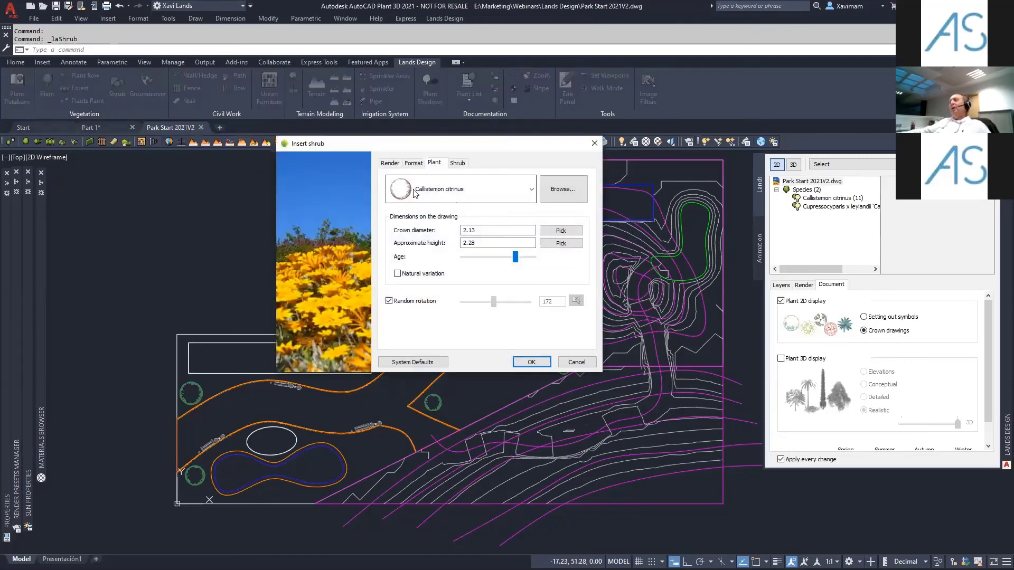
click(581, 198)
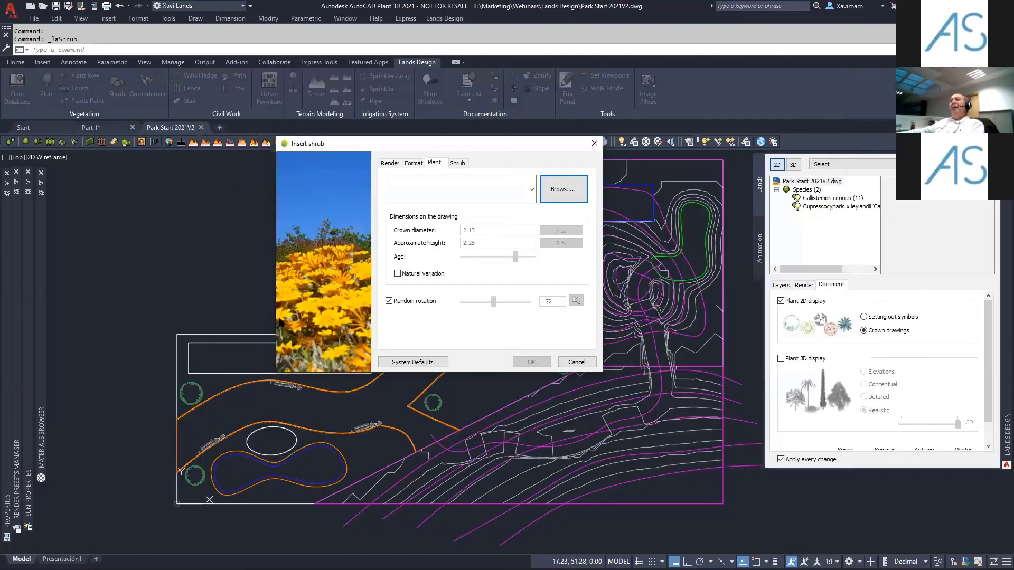
drag(432, 144, 310, 73)
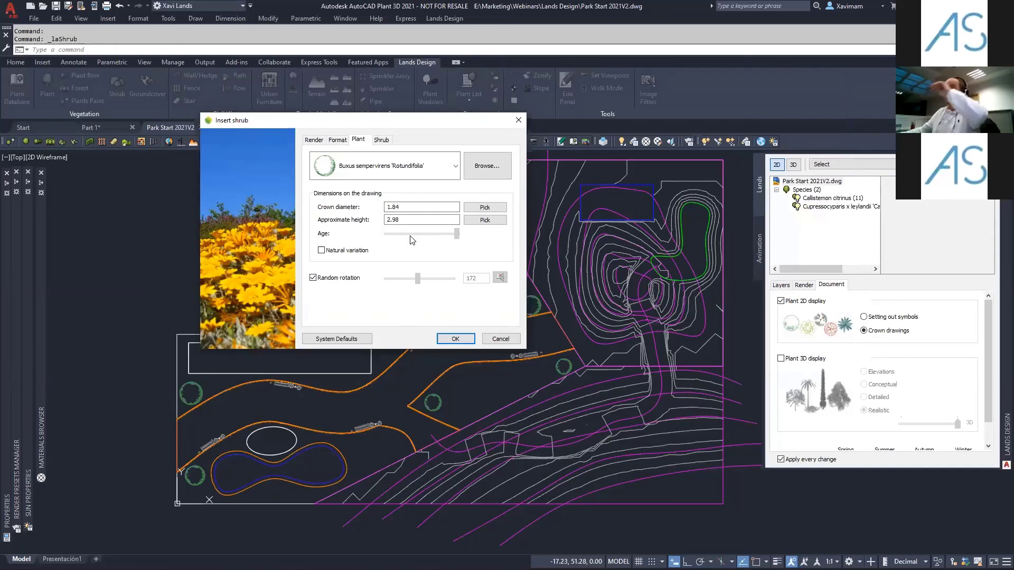
drag(407, 236, 410, 203)
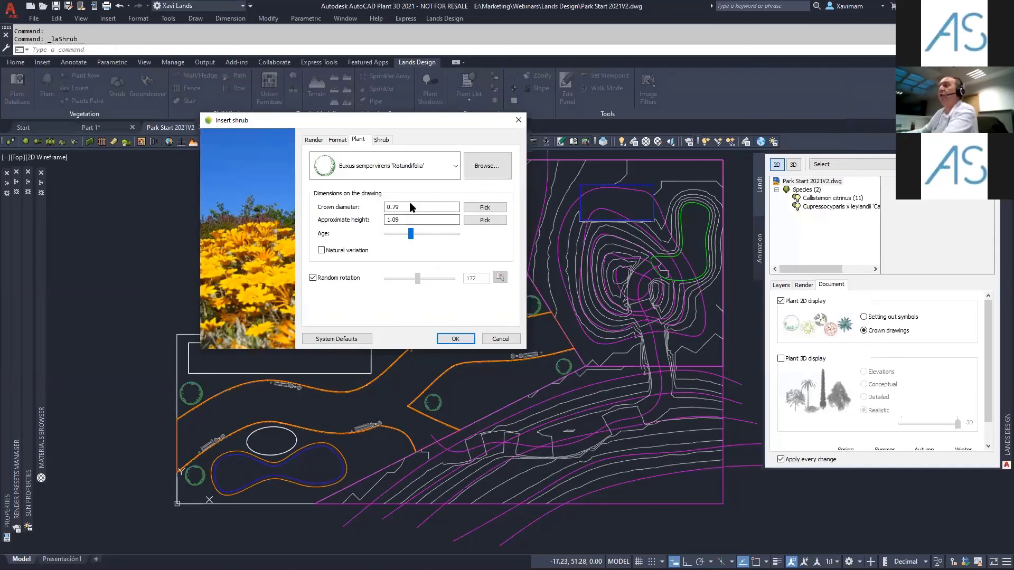
- Set the shrub group's hatch to Color 60 and its distribution to per square meter with a density of 4 units/m2
click(380, 140)
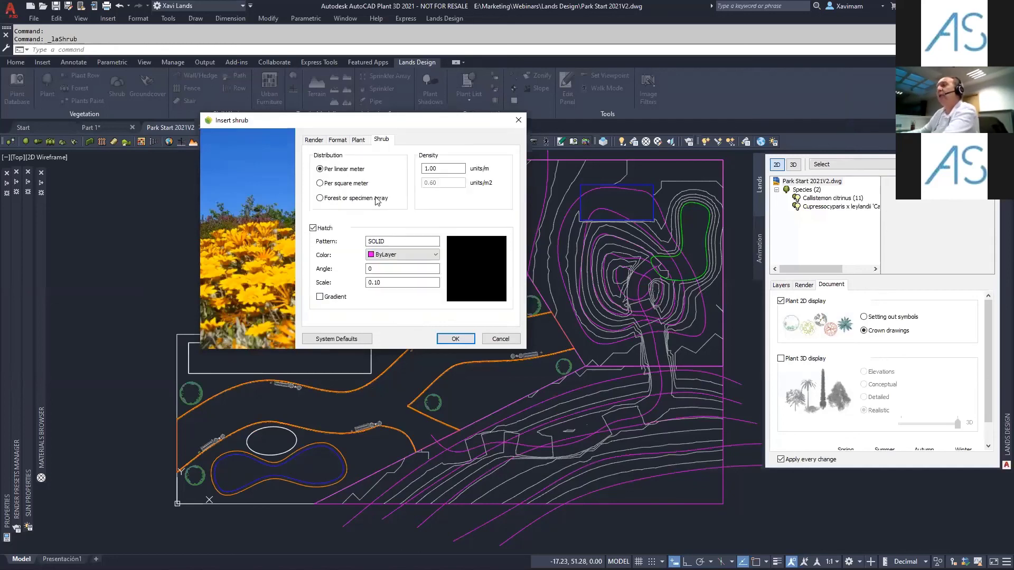
click(405, 254)
click(391, 341)
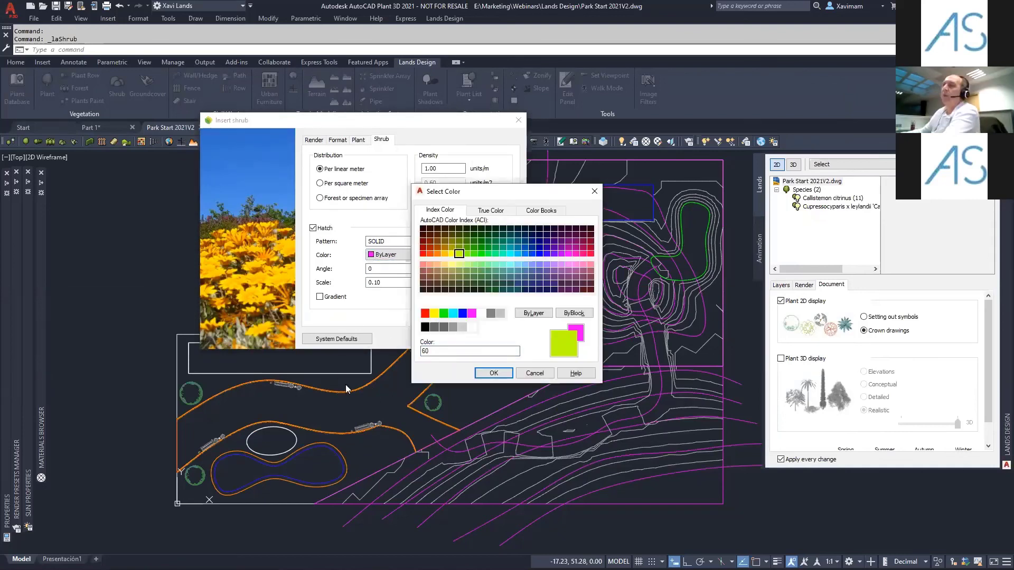
click(493, 375)
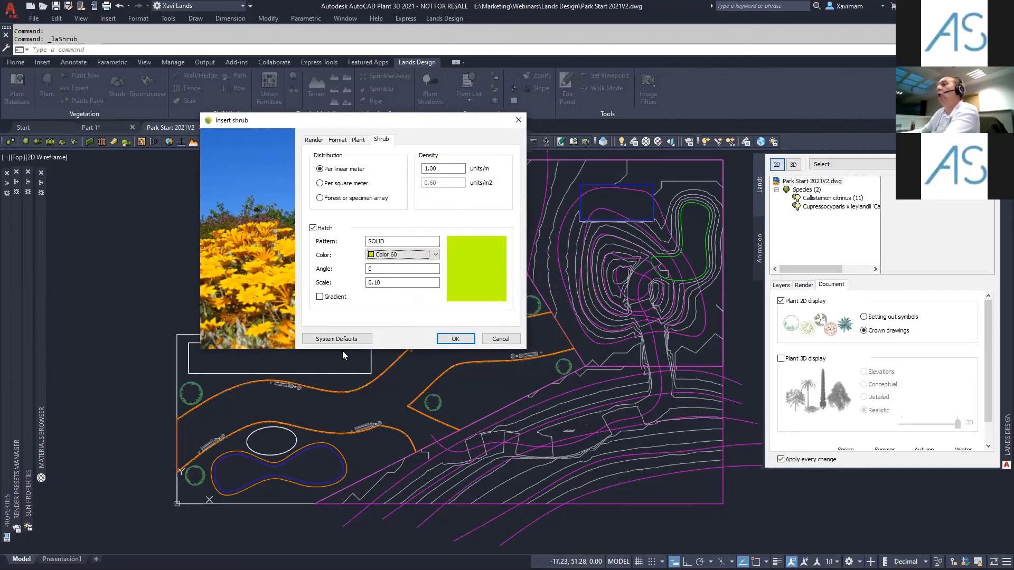
click(338, 183)
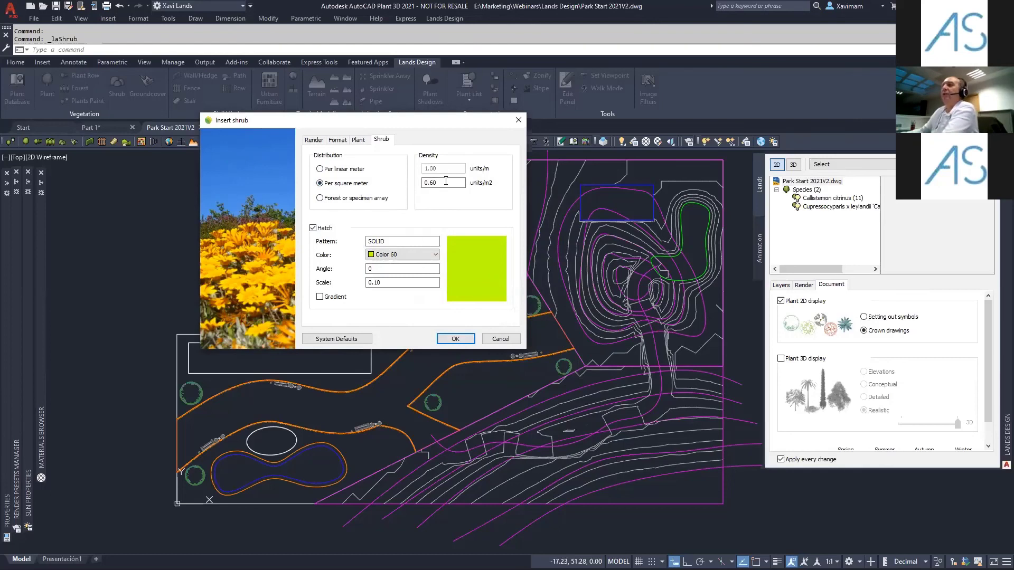
double_click(445, 181)
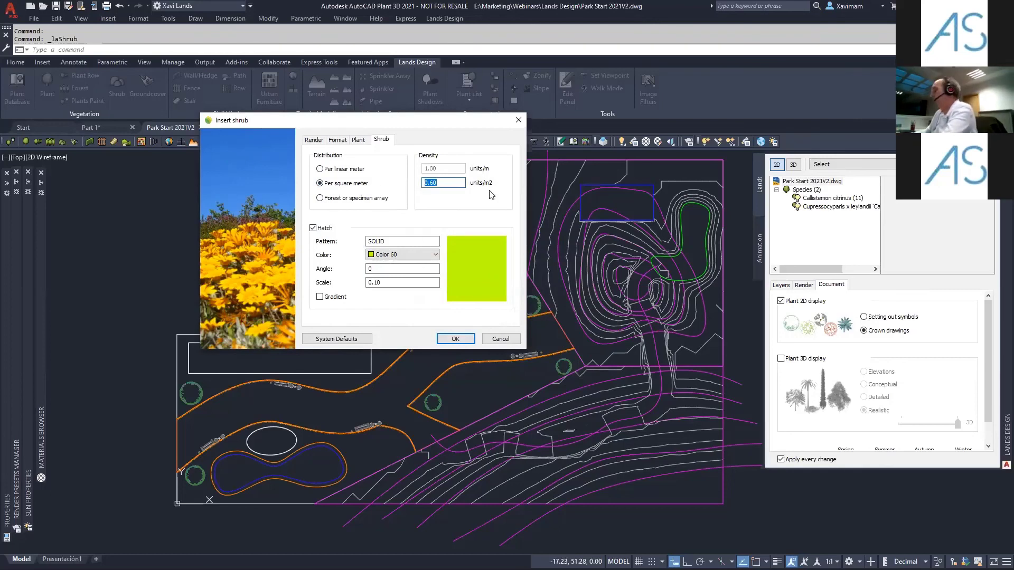
text(4)
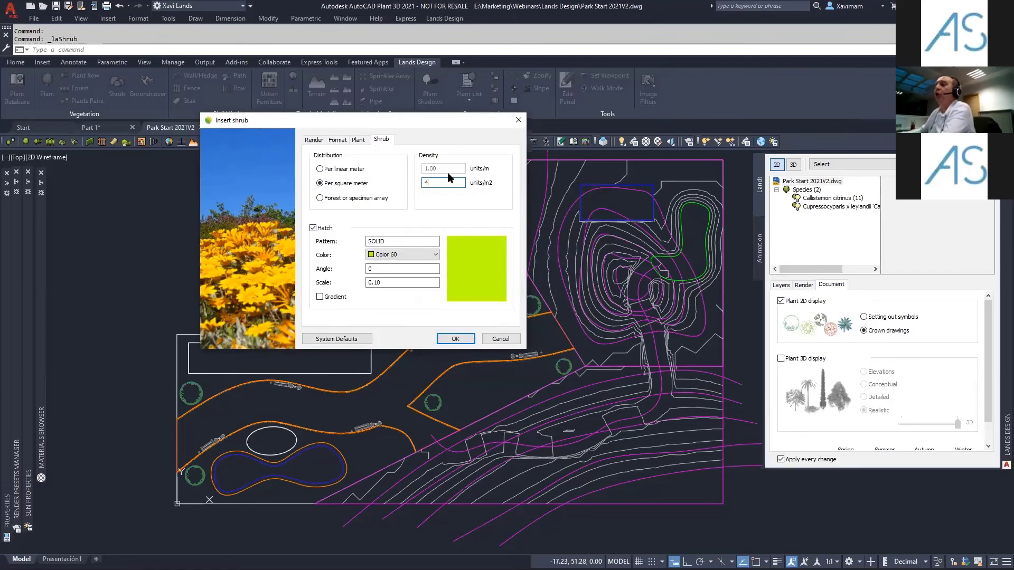
- Insert the shrub group using the long white rectangle above the upper path as its path curve
click(455, 339)
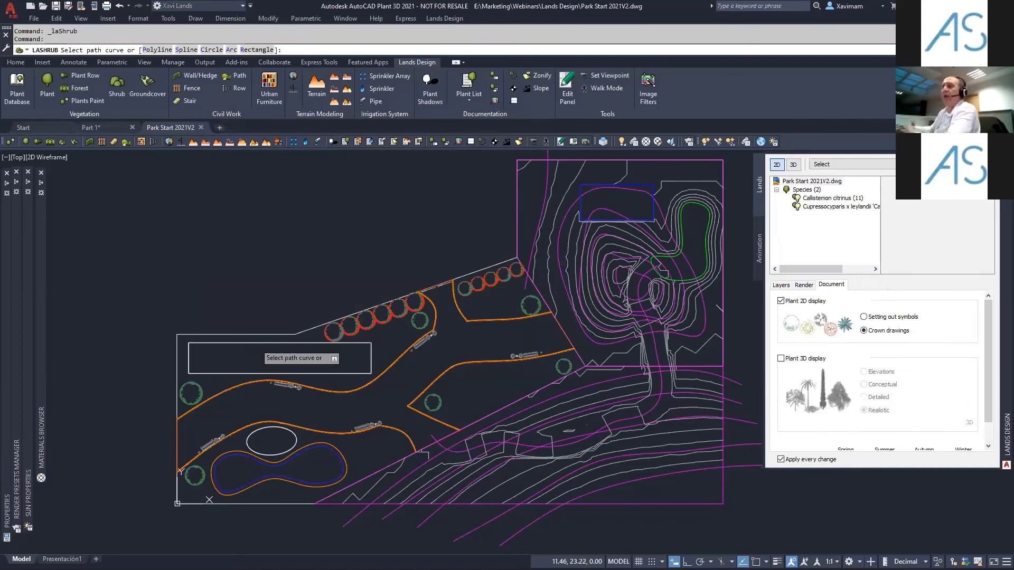
click(256, 343)
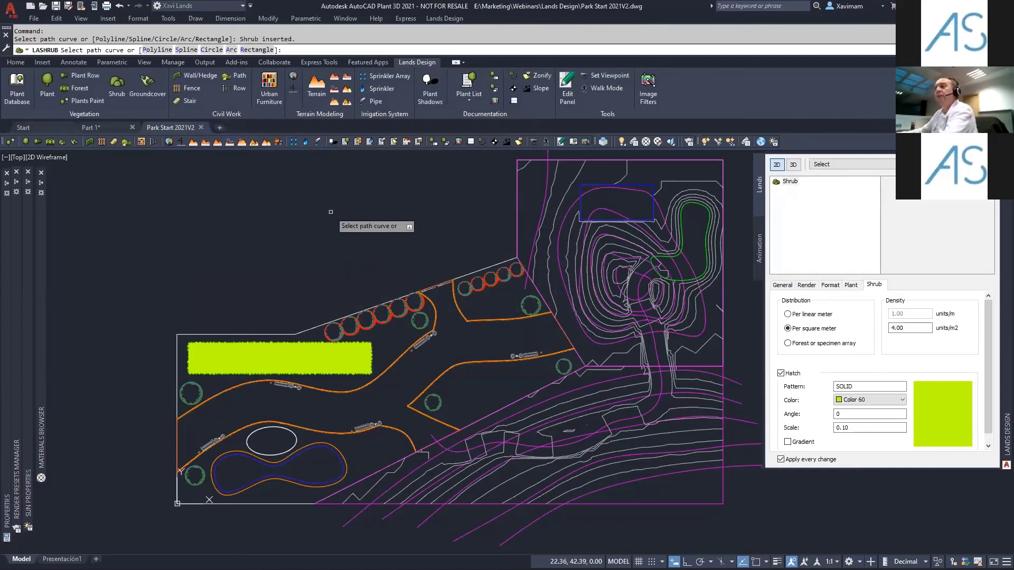
key(Return)
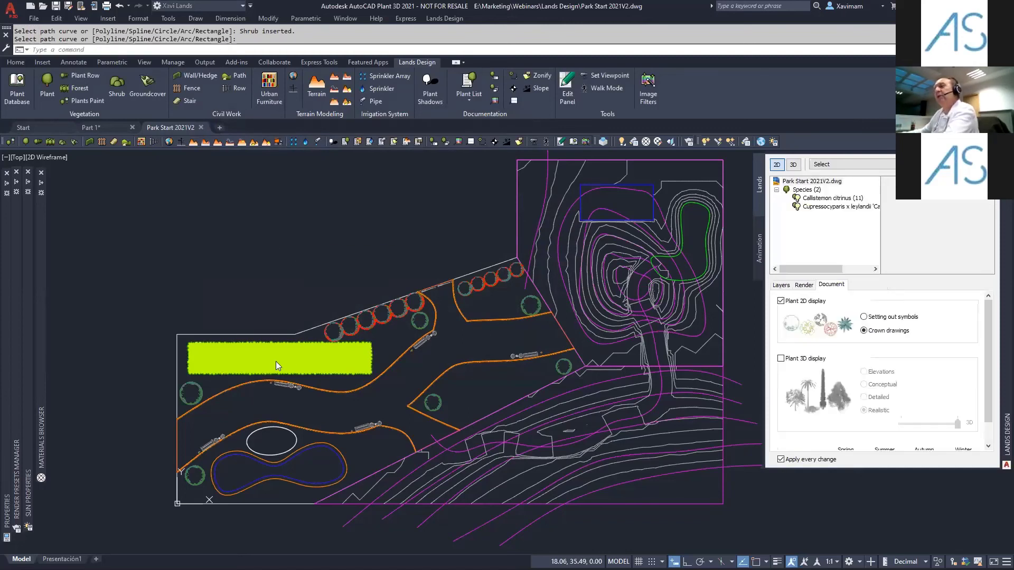
- Examine the outline and corners of the inserted shrub group up close and within the surrounding park plan
scroll(277, 358, up, 6)
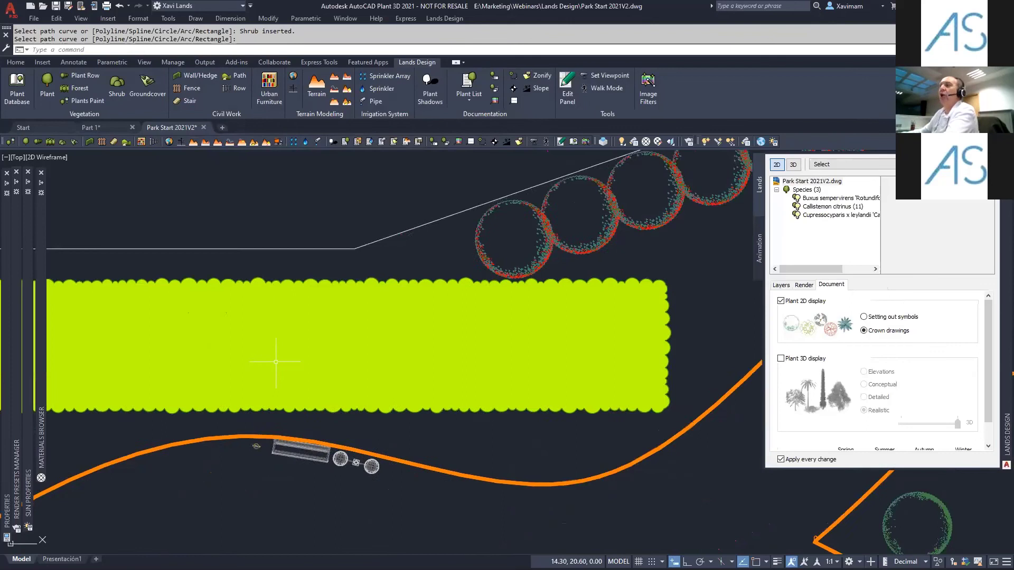
scroll(352, 317, down, 2)
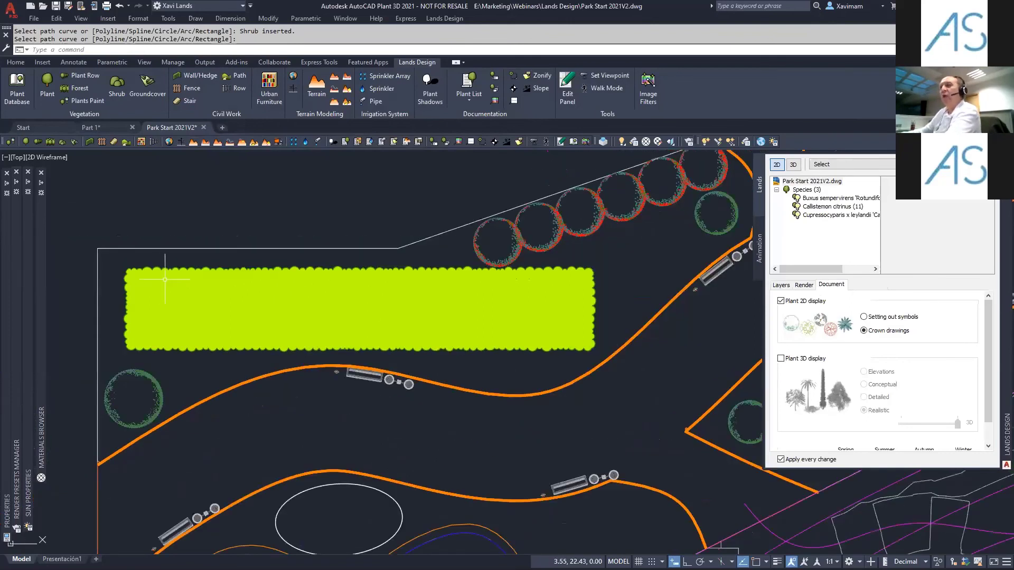
scroll(591, 328, up, 5)
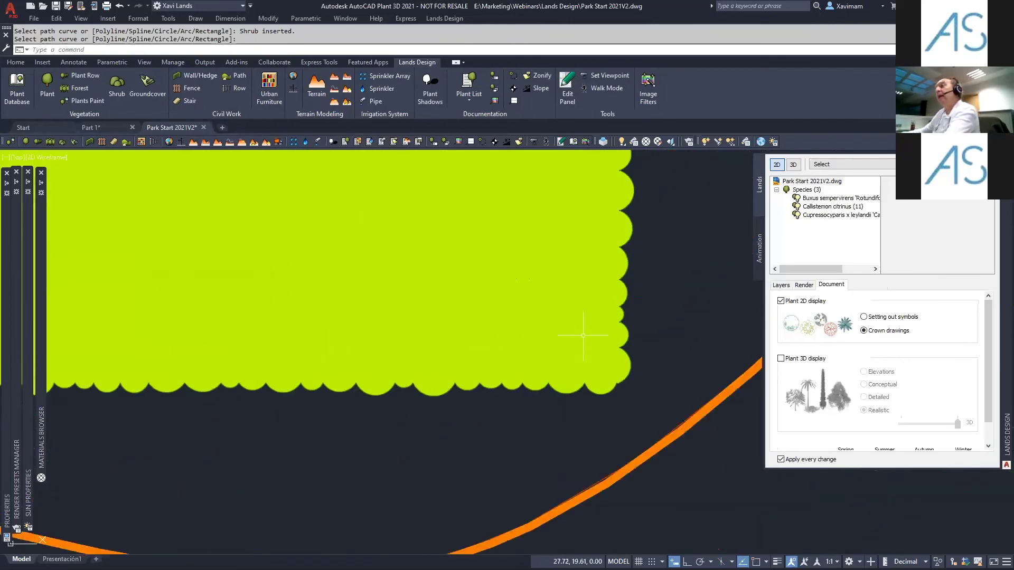
scroll(385, 408, down, 1)
scroll(385, 408, down, 3)
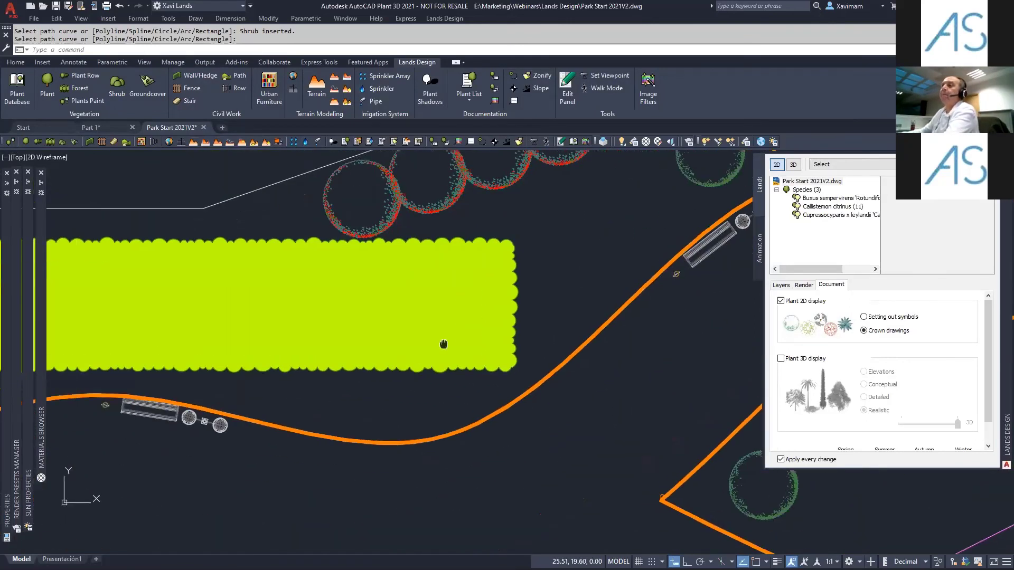
middle_drag(485, 330, 514, 363)
middle_drag(360, 329, 348, 276)
scroll(348, 276, down, 2)
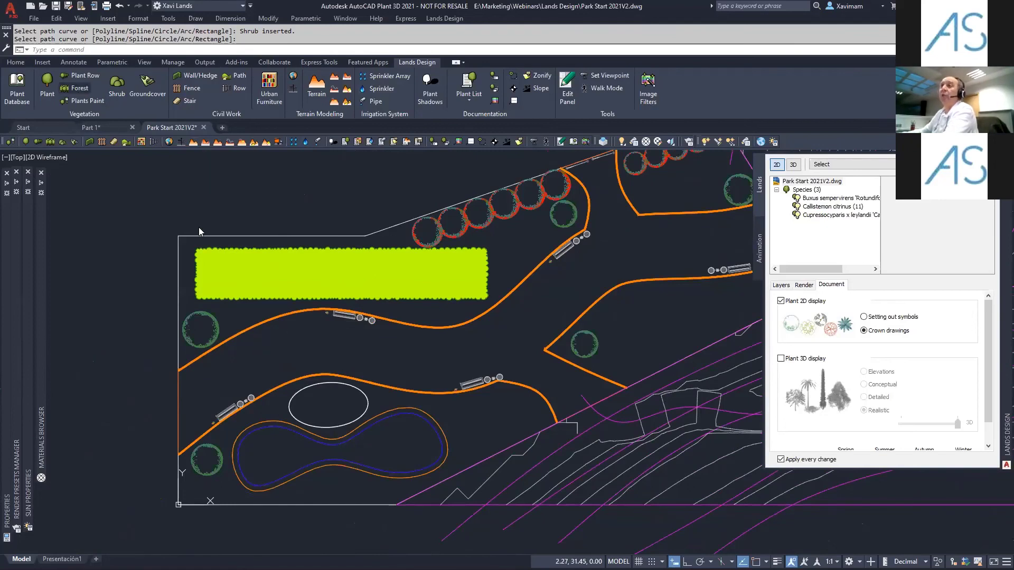
- Start a forest of Rosa rugosa, chosen from the favorites filtered by Shrub, with crown diameter 0.93 and approximate height 0.88
click(79, 90)
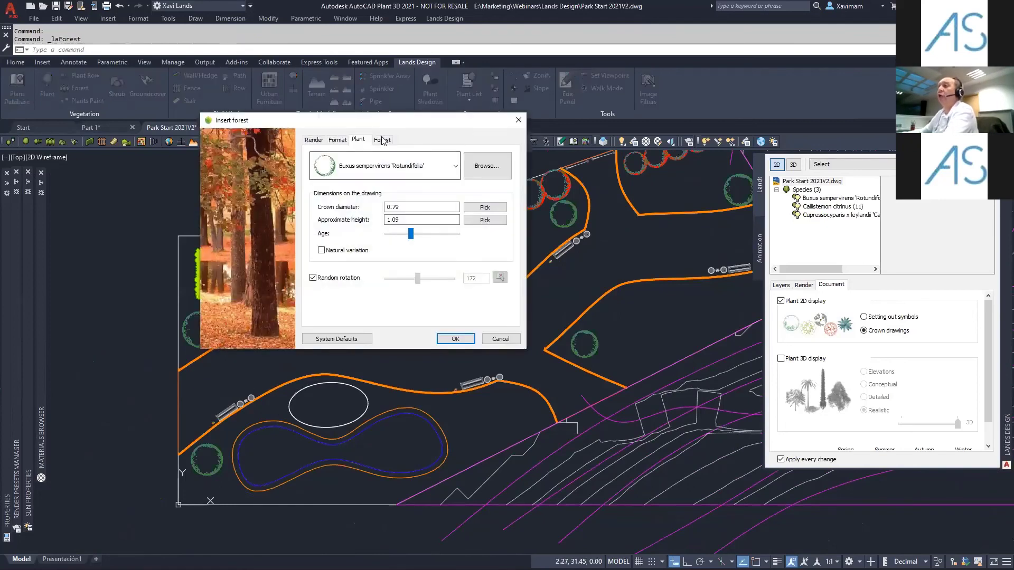
click(494, 169)
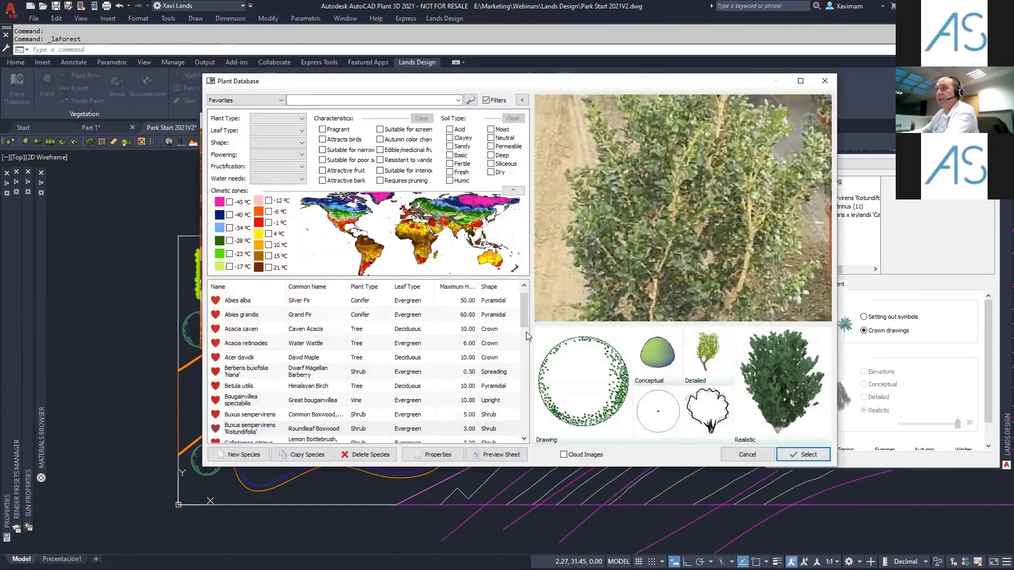
drag(524, 308, 529, 368)
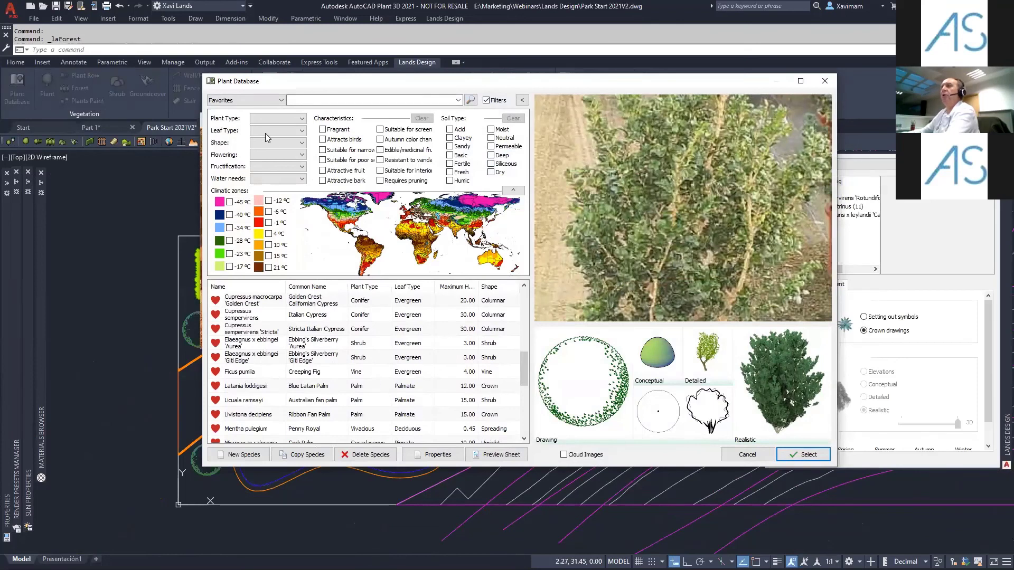
click(280, 119)
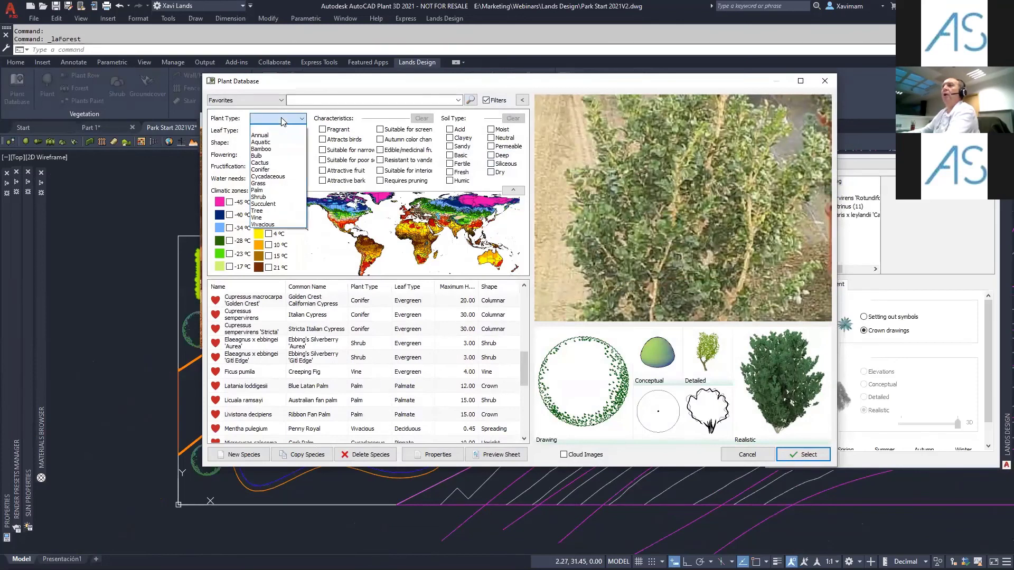
click(278, 197)
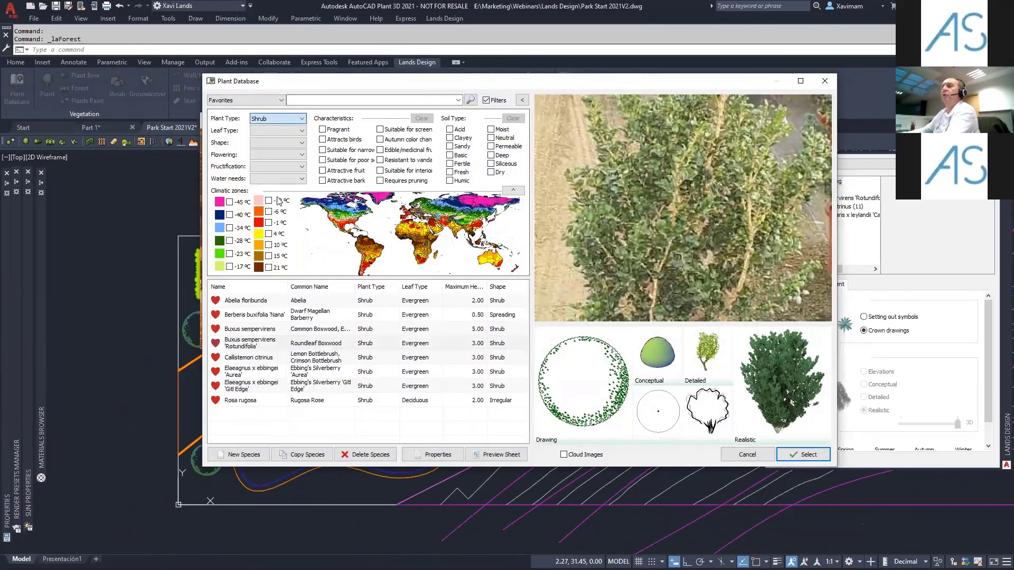
click(258, 402)
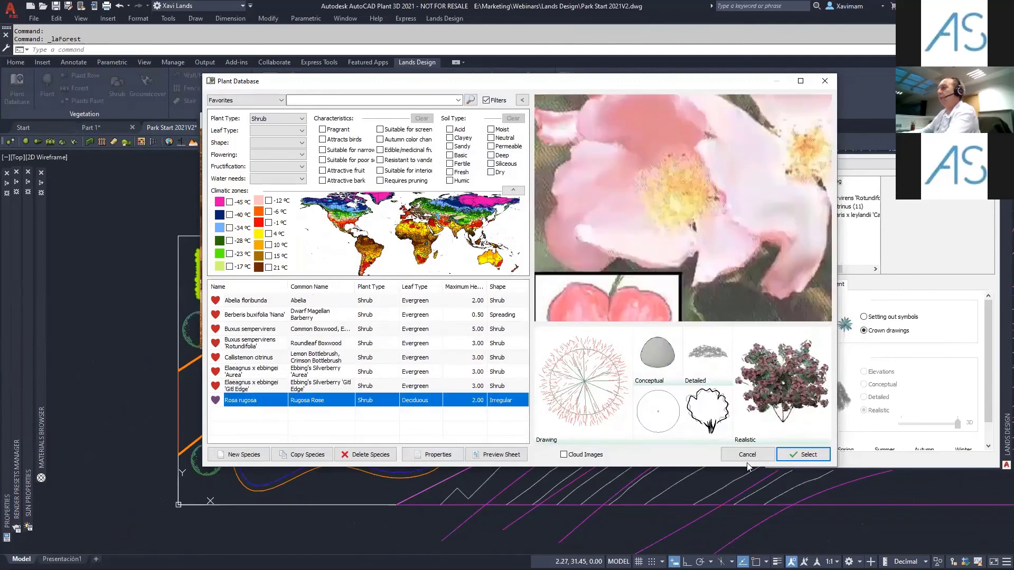
click(804, 455)
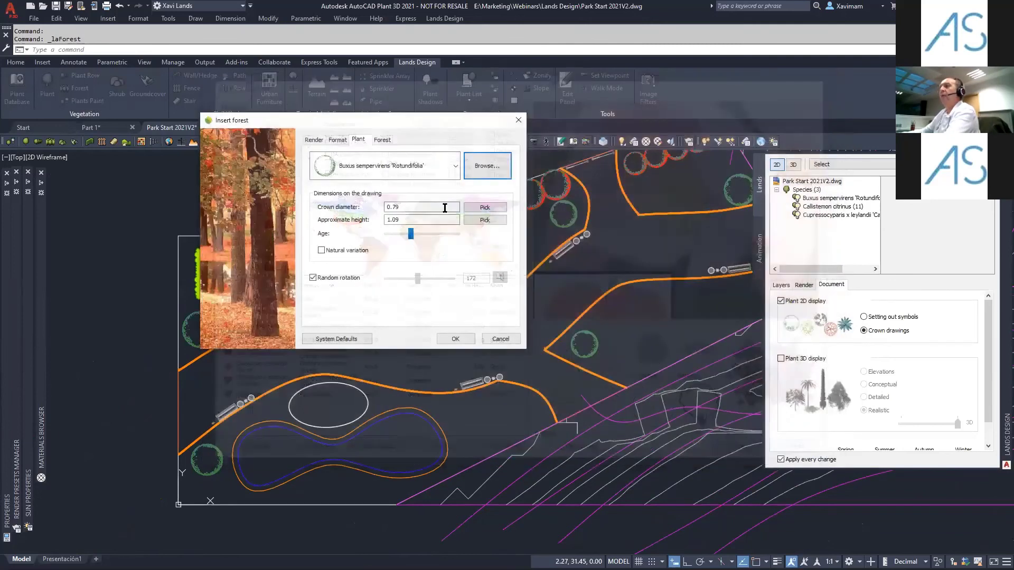
drag(410, 232, 415, 234)
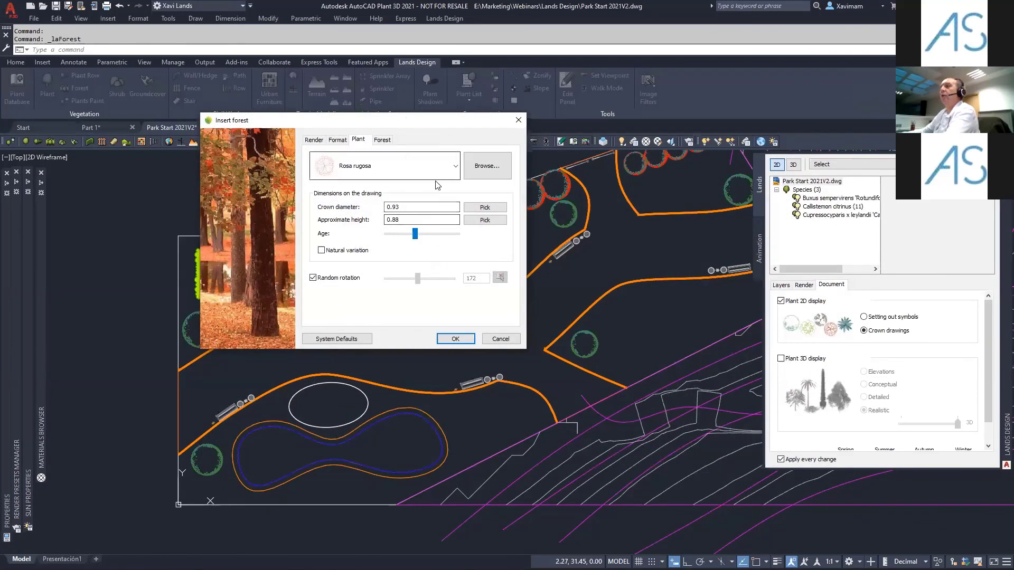
- Set the forest to an array with Triangular (equilateral) spacing of 1.00
click(383, 141)
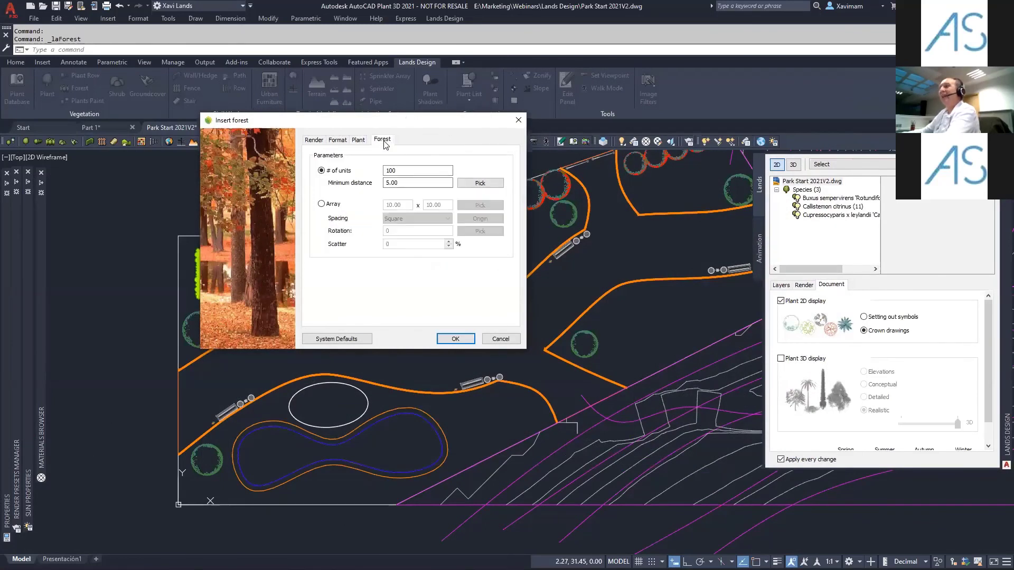
click(322, 205)
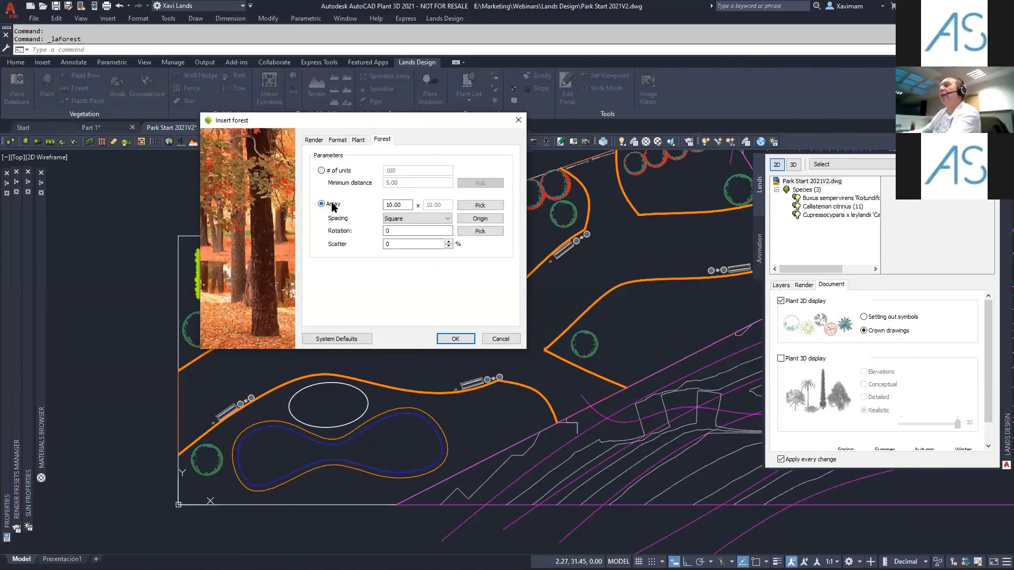
click(401, 219)
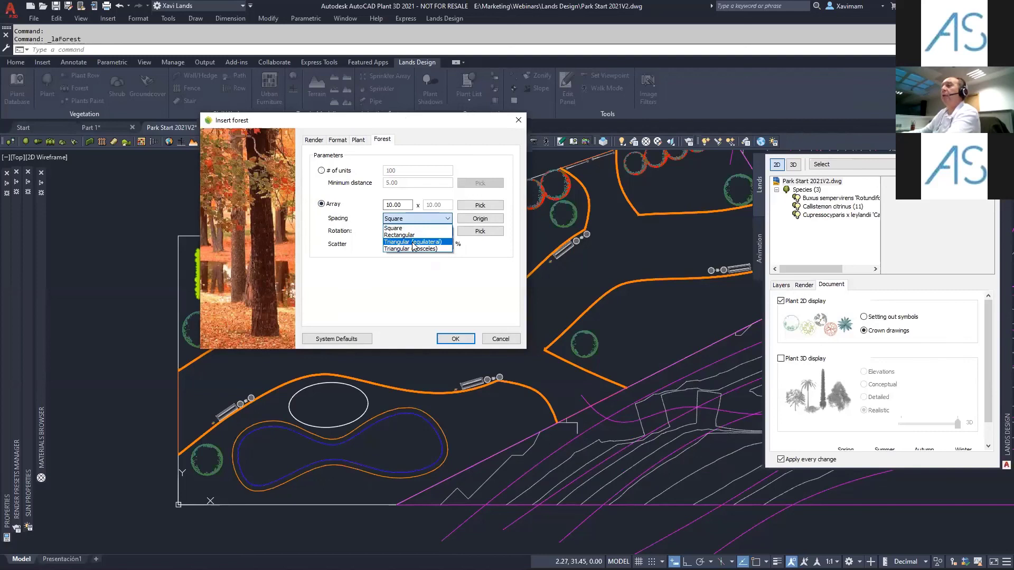
click(414, 243)
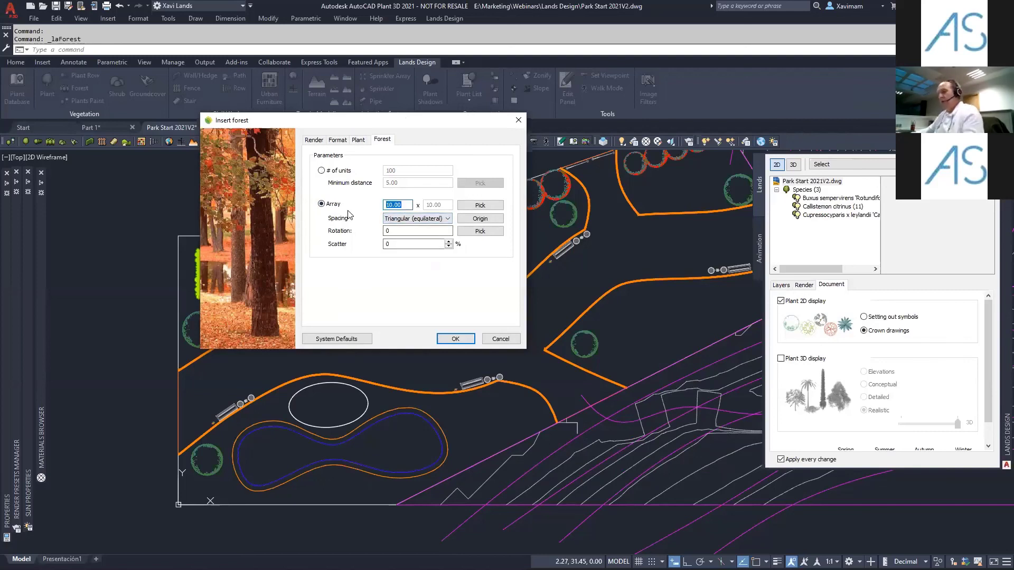
text(1)
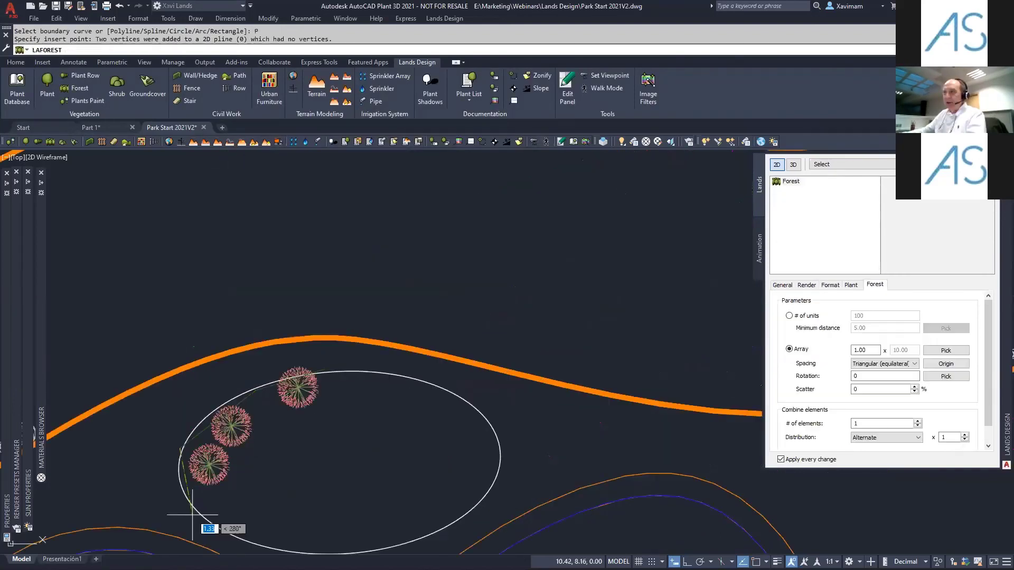
- Trace the white ellipse above the pond with a polyline boundary and finish inserting the Rosa rugosa forest
click(196, 517)
click(276, 550)
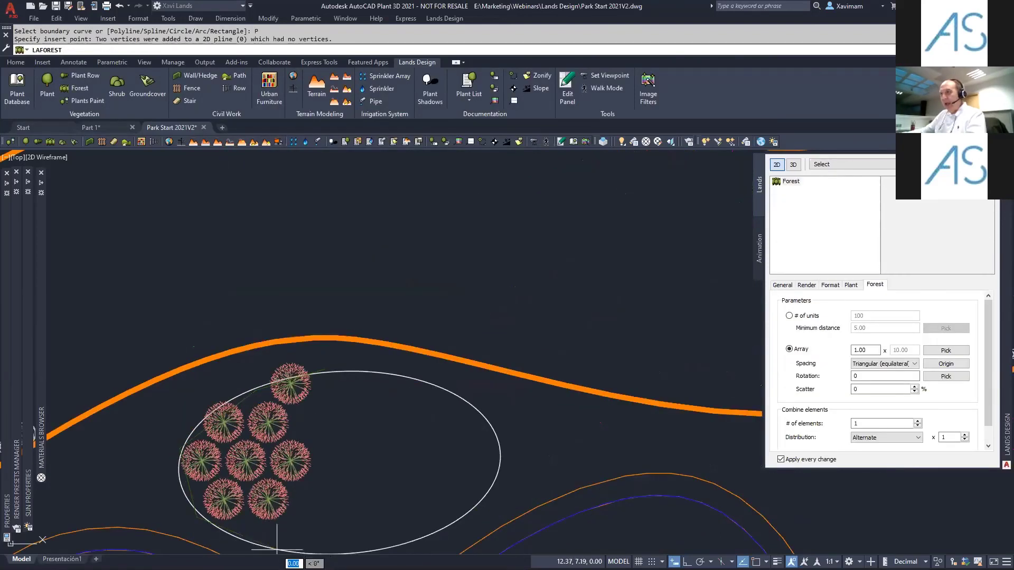
click(378, 549)
click(455, 524)
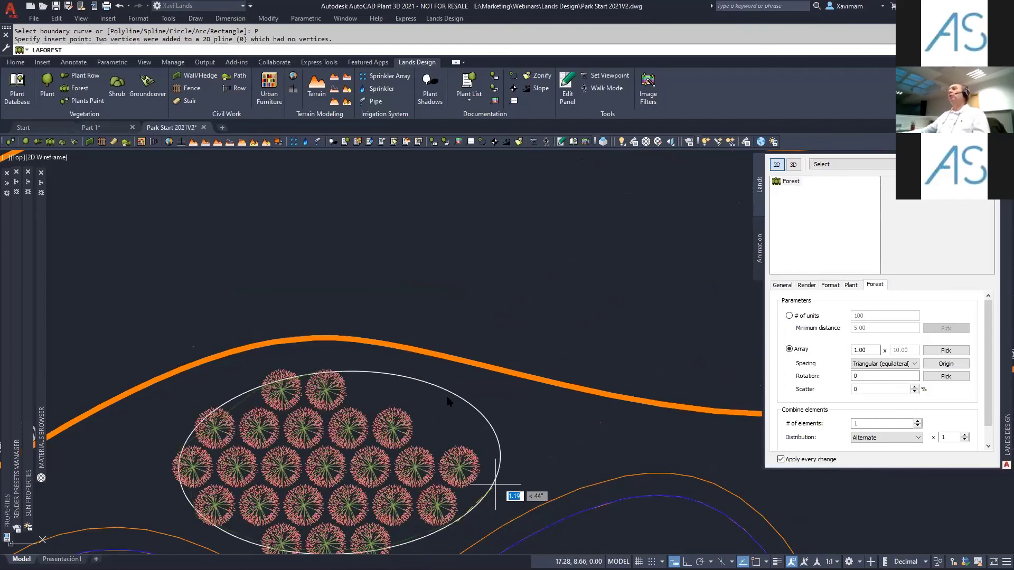
click(495, 440)
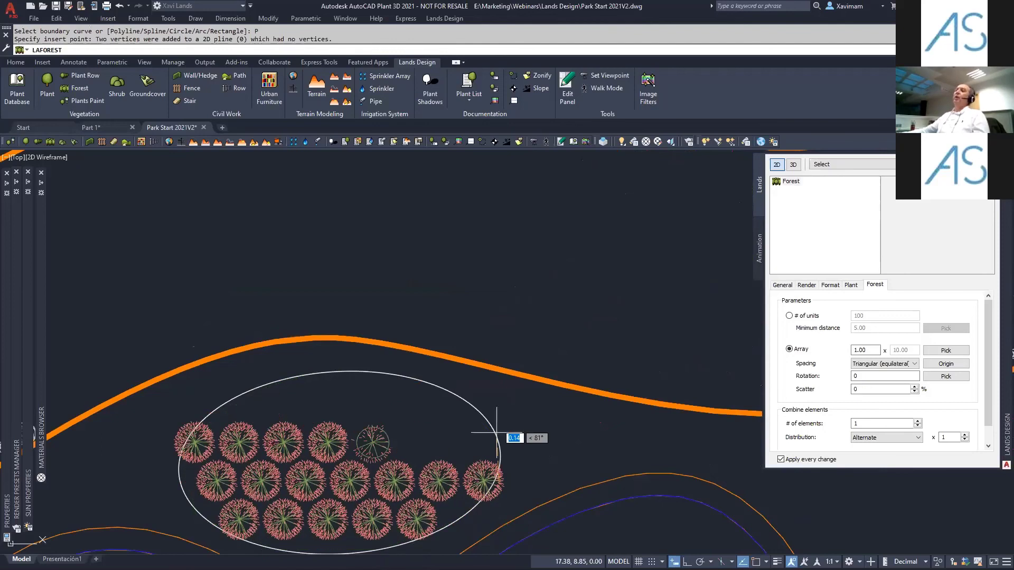
click(475, 413)
key(Return)
scroll(429, 410, down, 3)
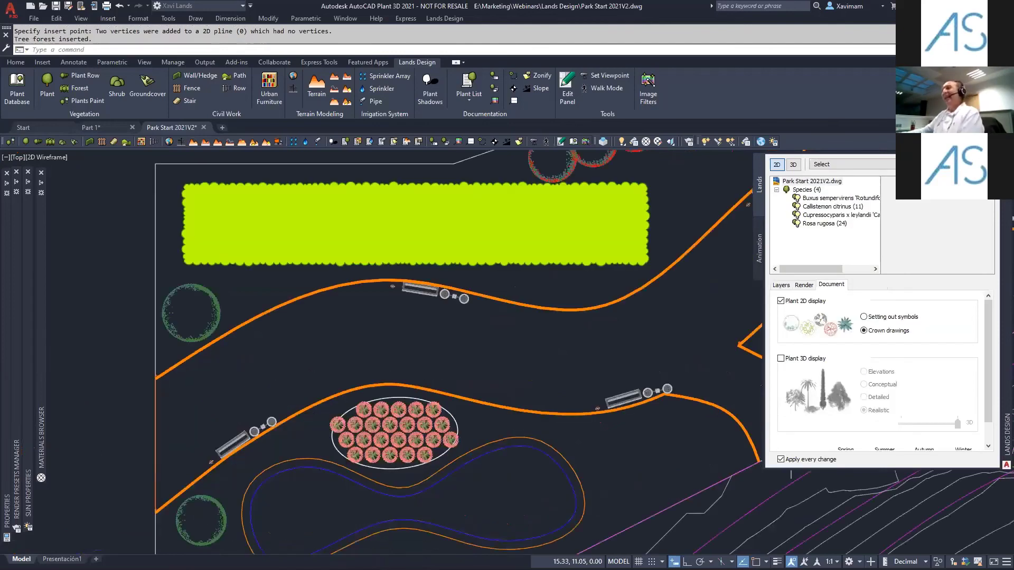
- Start another forest and clear the Shrub plant type filter from the favorites in the plant database
scroll(466, 333, down, 3)
mouse_move(467, 333)
middle_down()
mouse_move(278, 366)
mouse_move(352, 374)
middle_up()
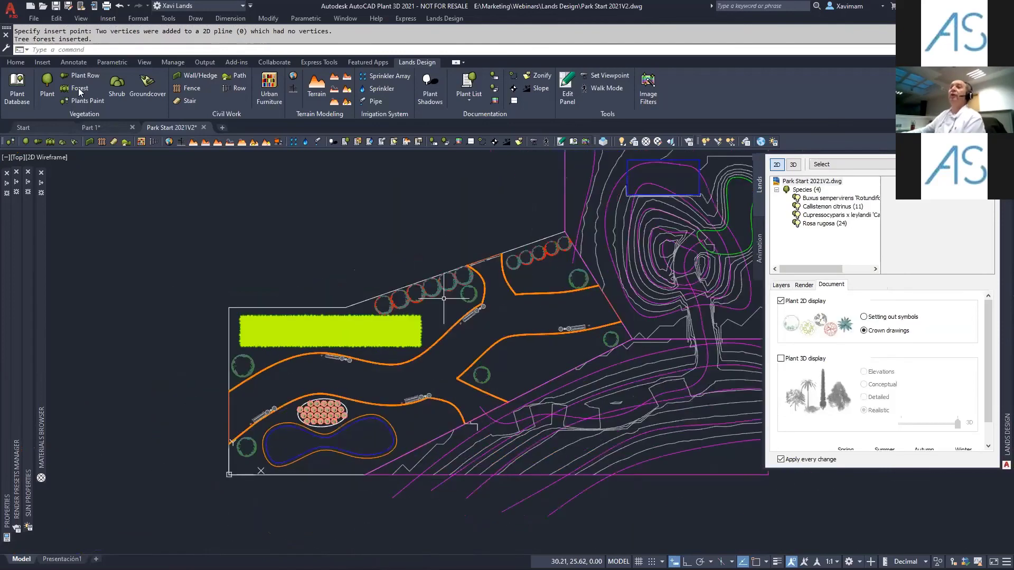
middle_drag(585, 235, 372, 322)
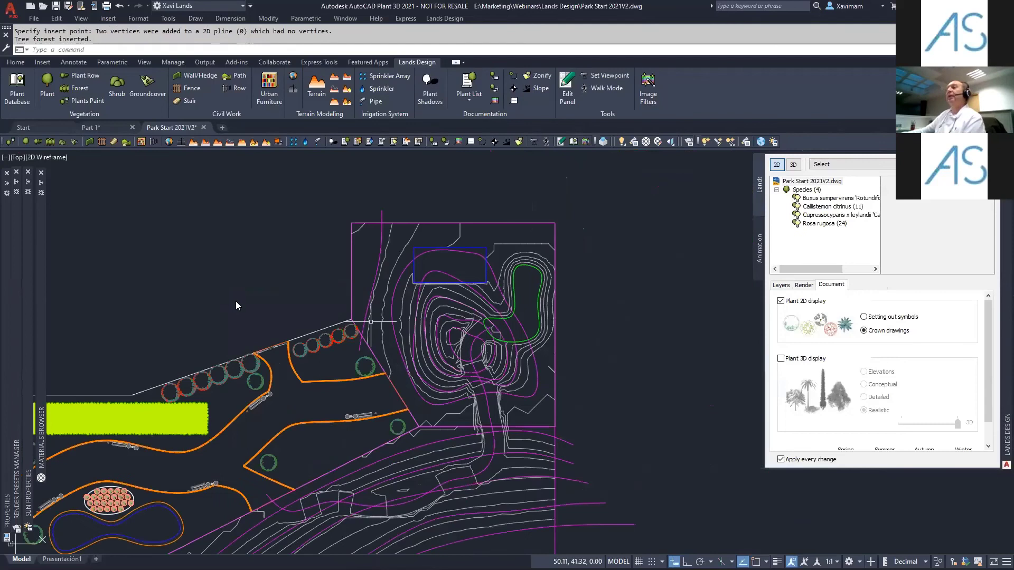
click(80, 88)
click(490, 169)
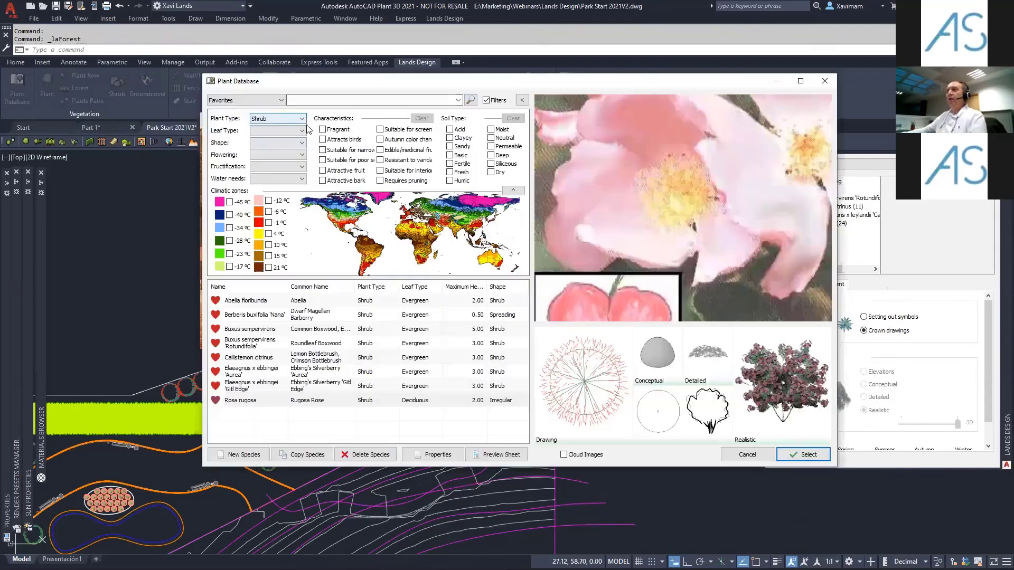
click(278, 119)
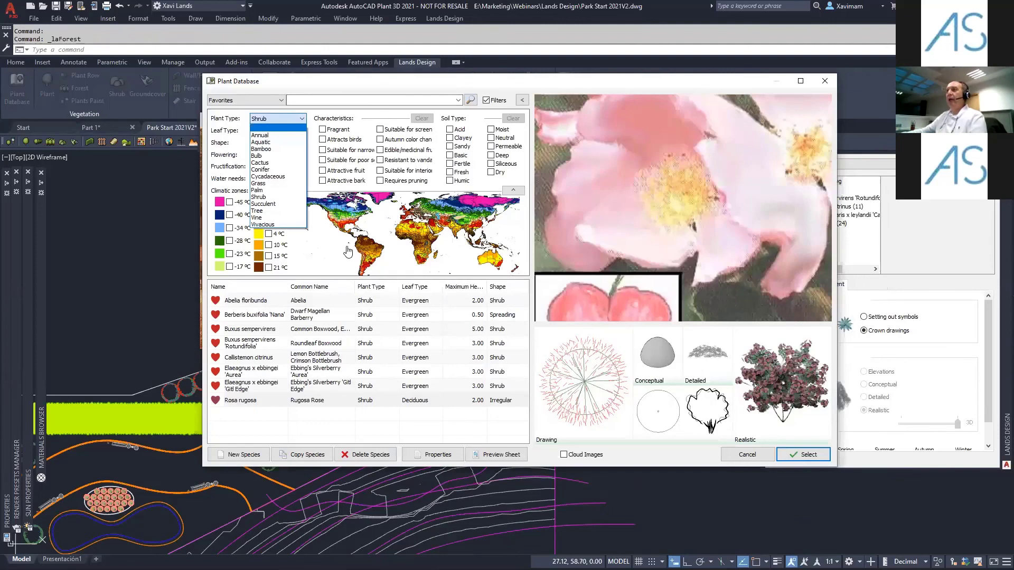
click(279, 128)
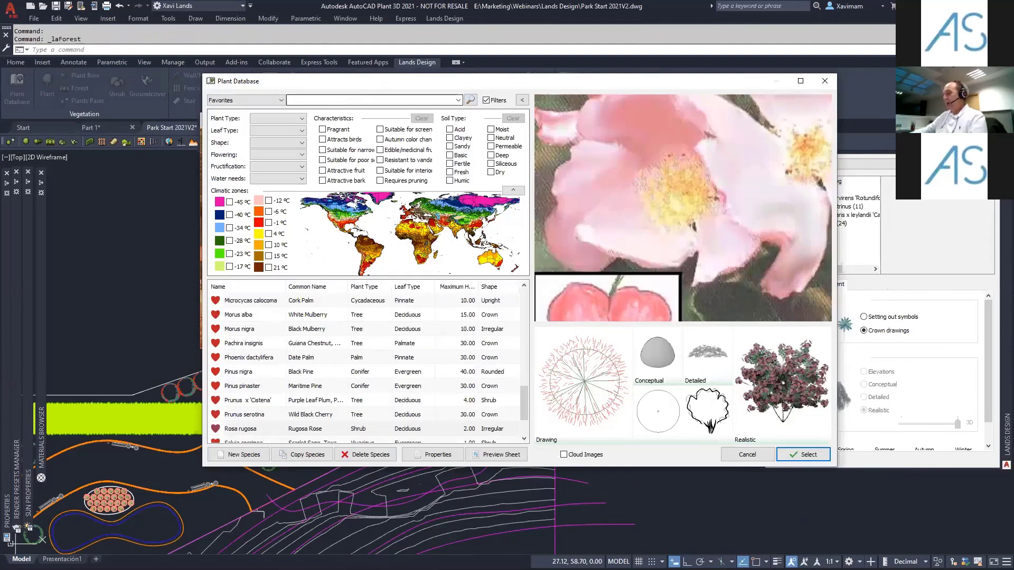
- Search the favorites for "pin", choose Pinus nigra, and adjust its age to a crown diameter of 4.69 and approximate height of 8.00
click(338, 101)
text(pin)
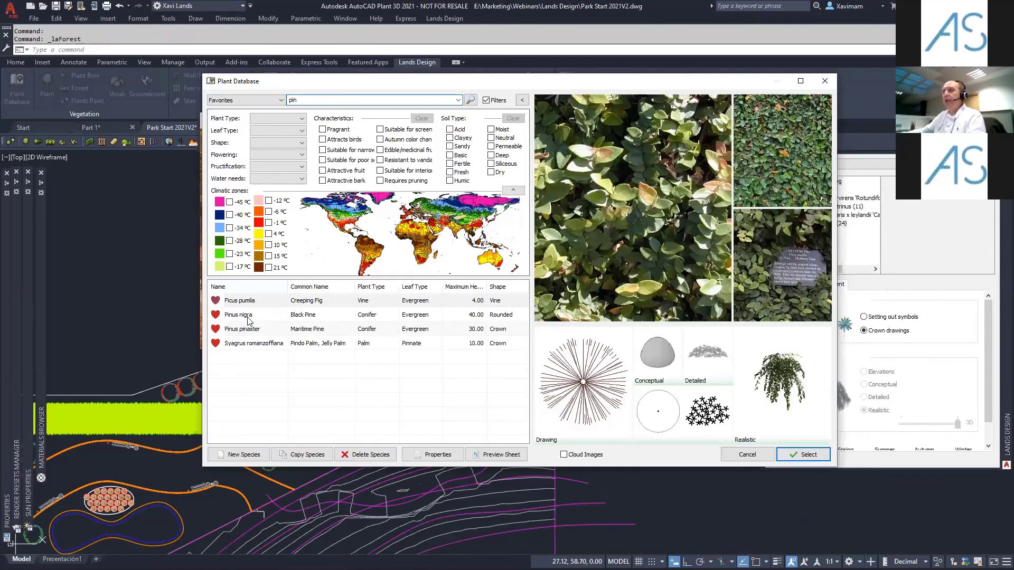
key(Down)
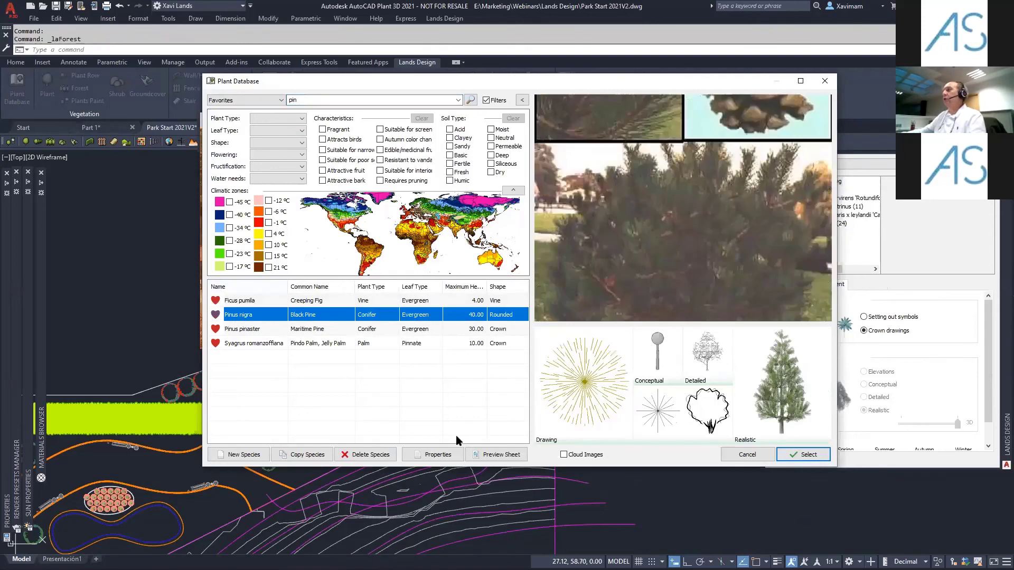
click(808, 455)
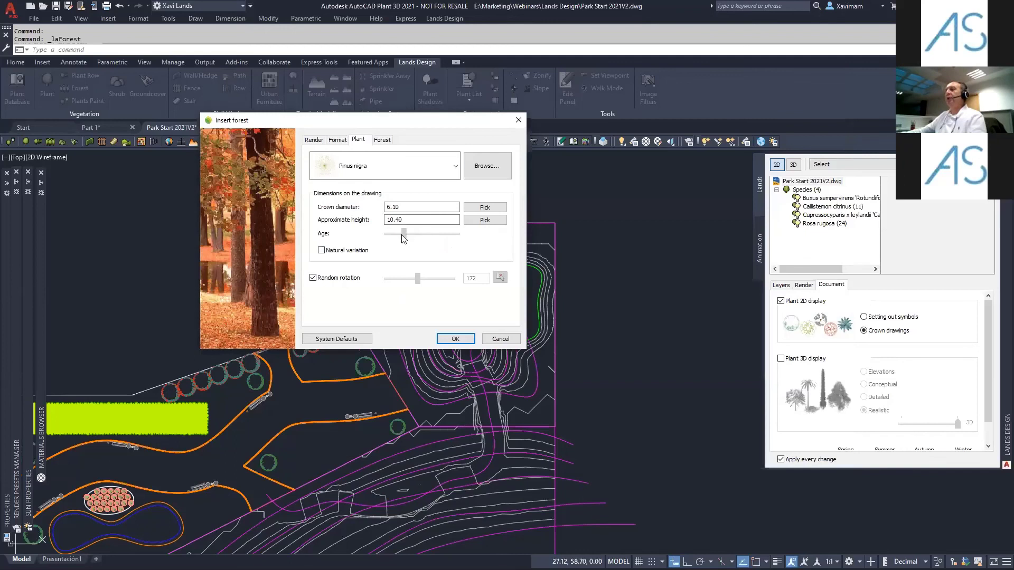
click(409, 234)
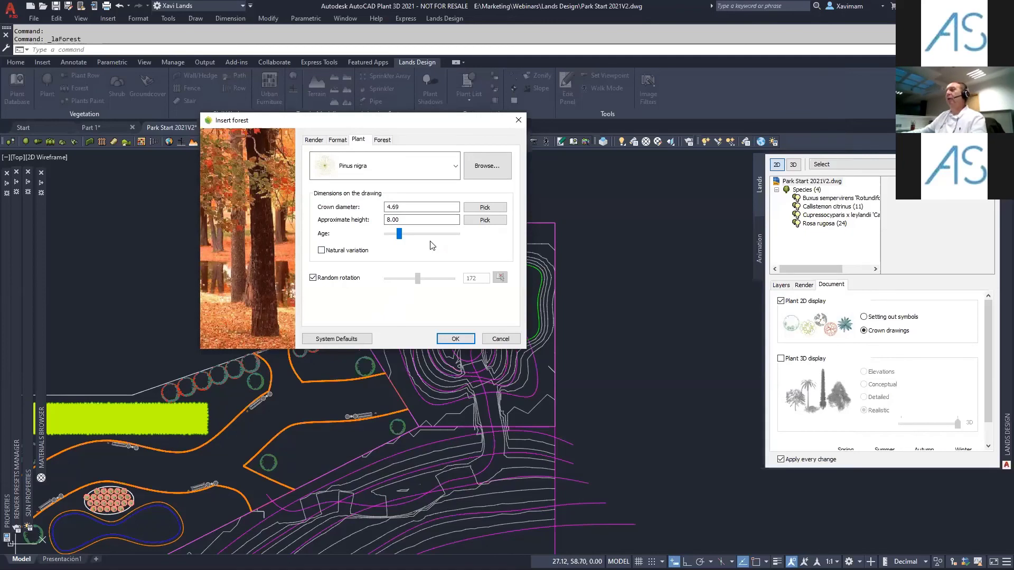
- Define the pine forest by 100 units with a minimum distance of 4 and accept the forest settings
click(383, 141)
click(321, 171)
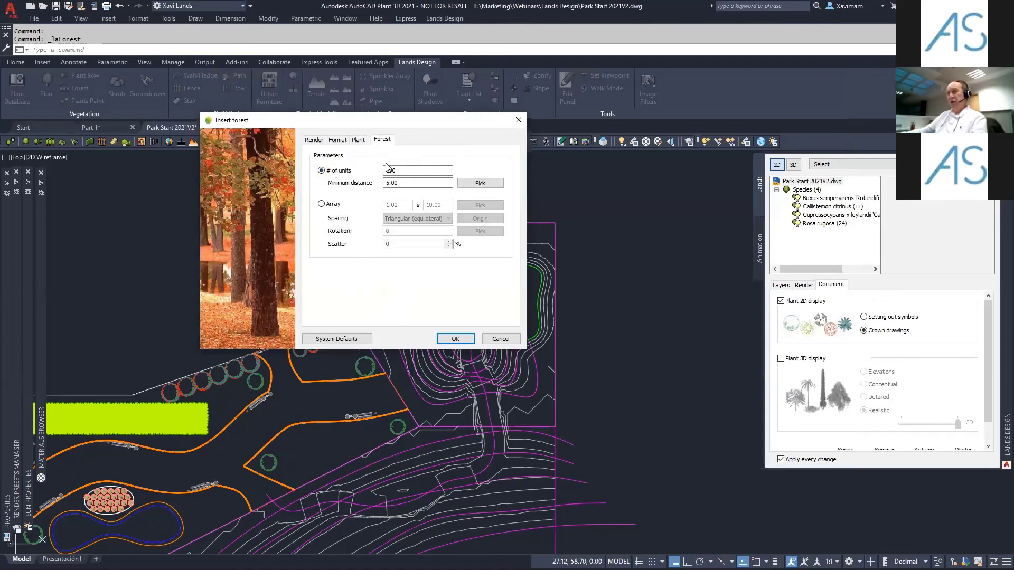
click(396, 172)
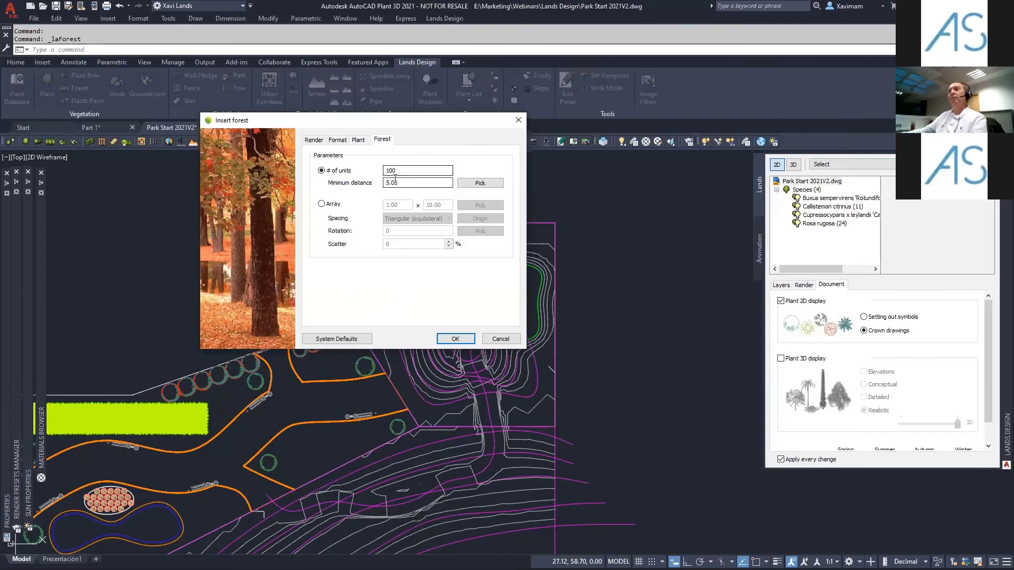
click(358, 139)
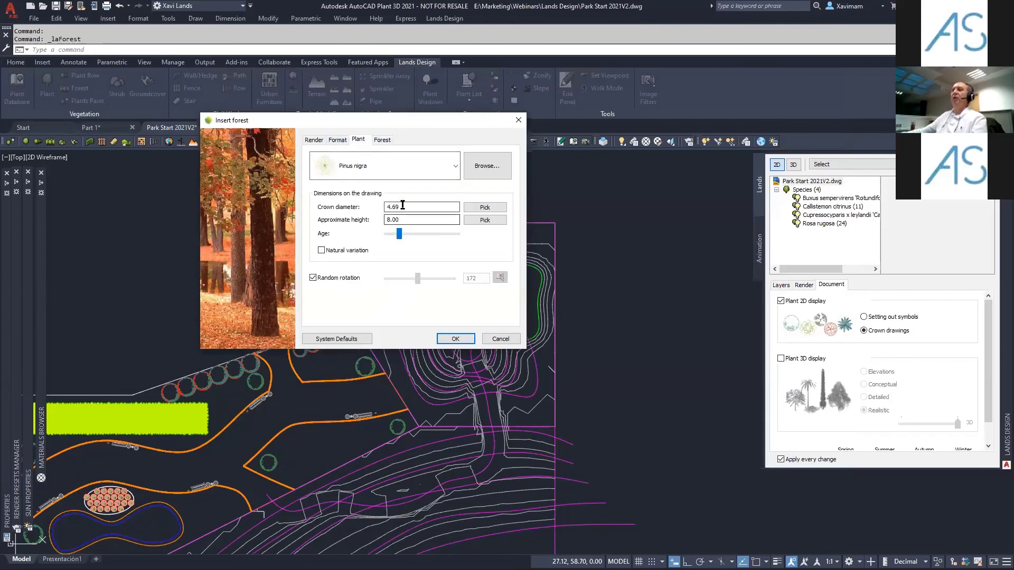
click(382, 141)
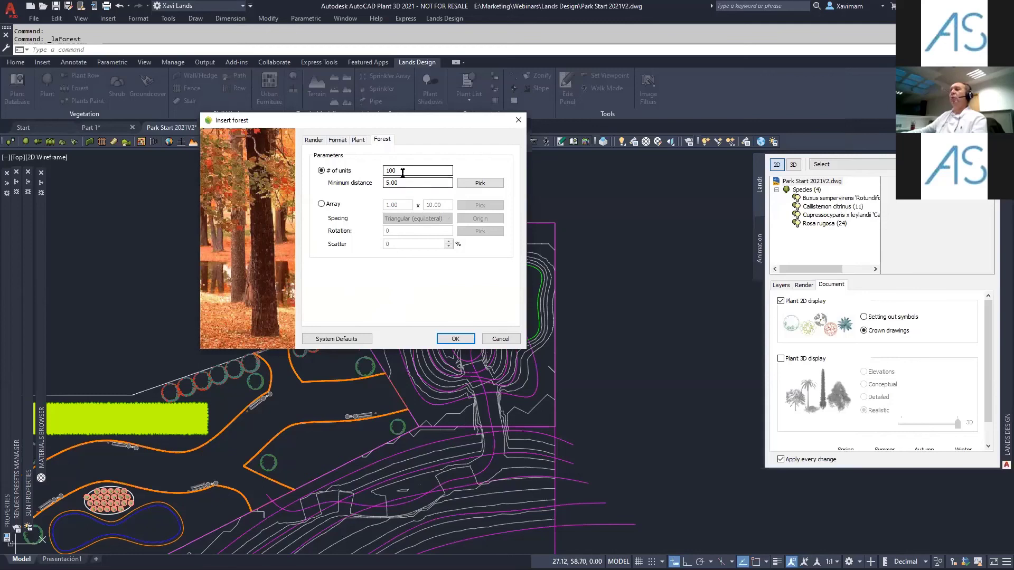
text(4)
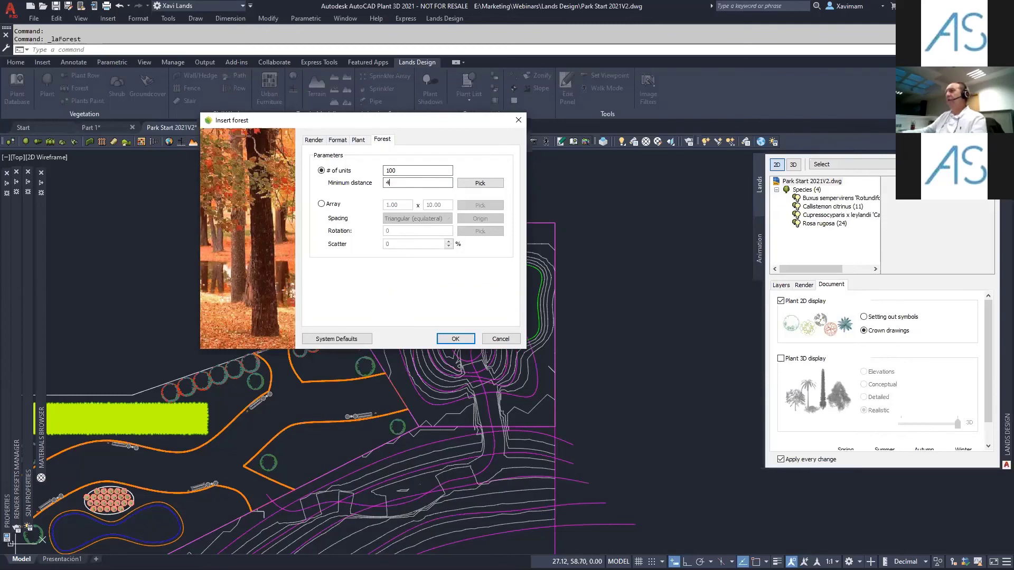
click(443, 341)
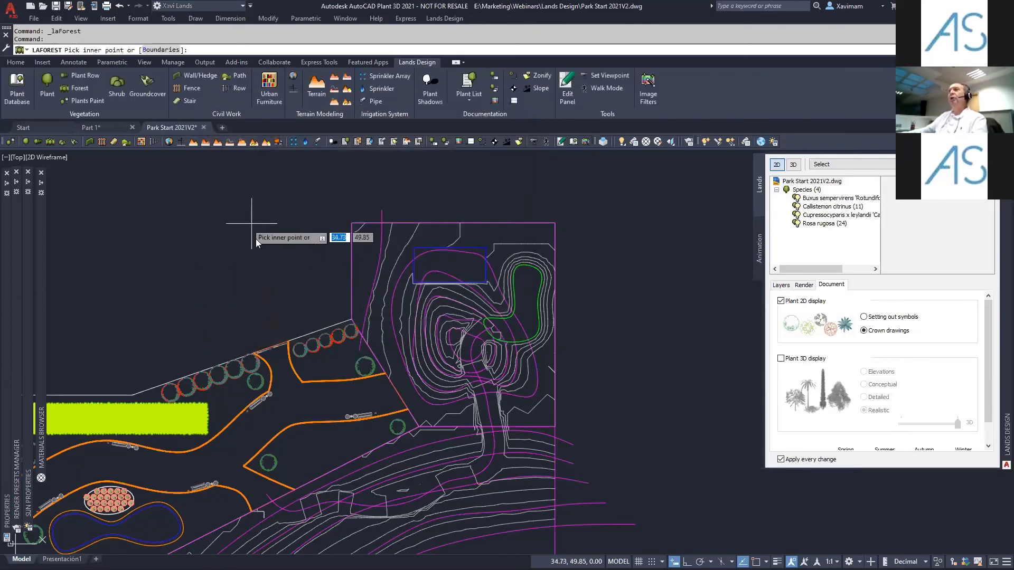
- Trace a polyline boundary along the western side of the hill, passing below the blue rectangle, and finish inserting the Pinus nigra forest
click(167, 50)
click(180, 49)
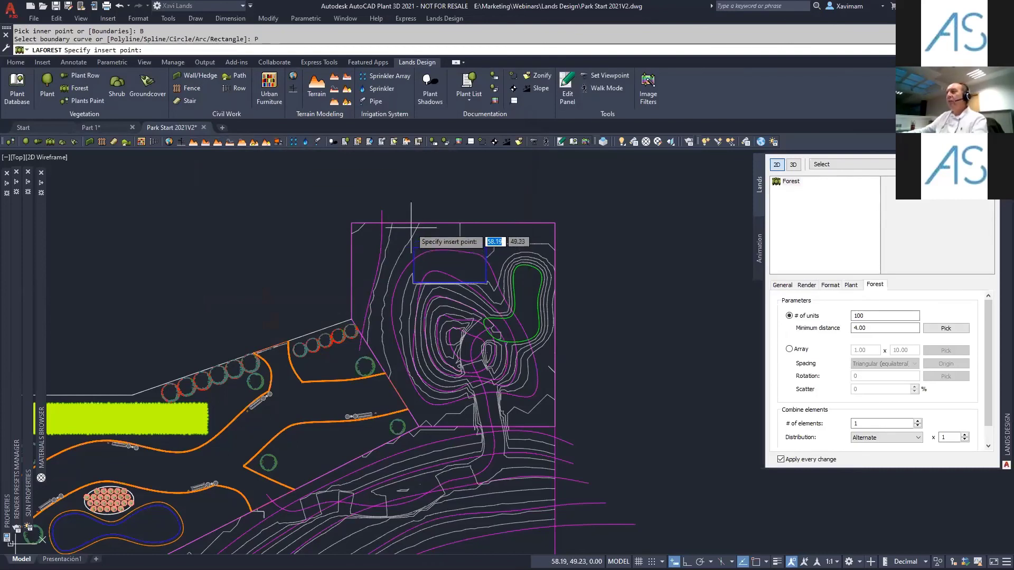
click(411, 226)
click(357, 230)
click(360, 309)
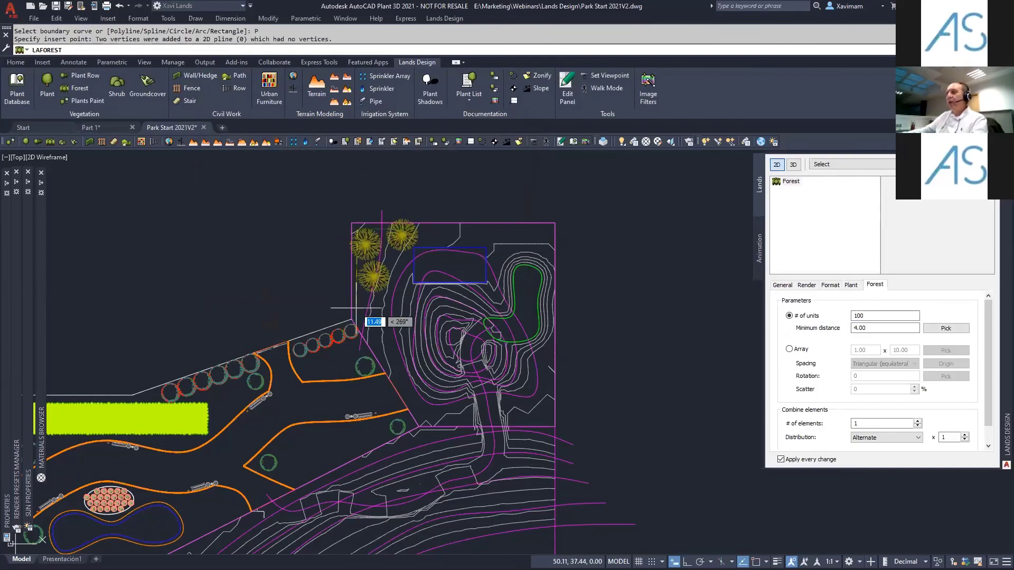
click(421, 452)
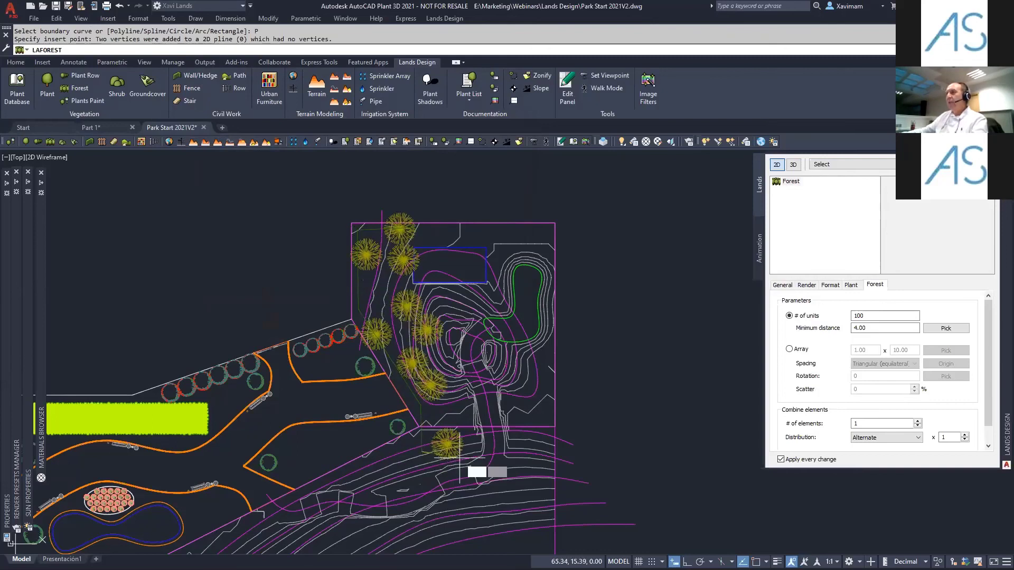
click(471, 441)
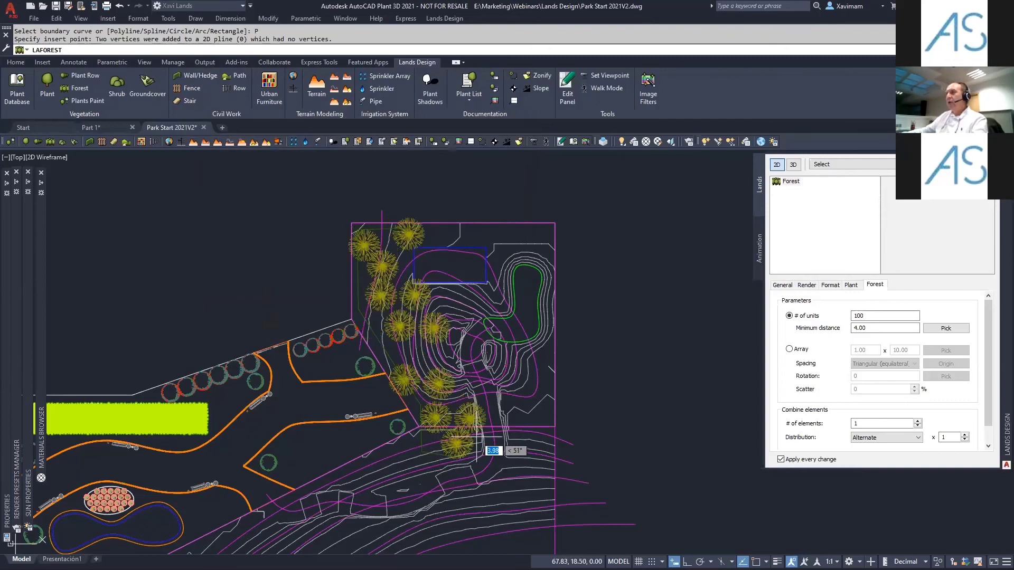
click(458, 326)
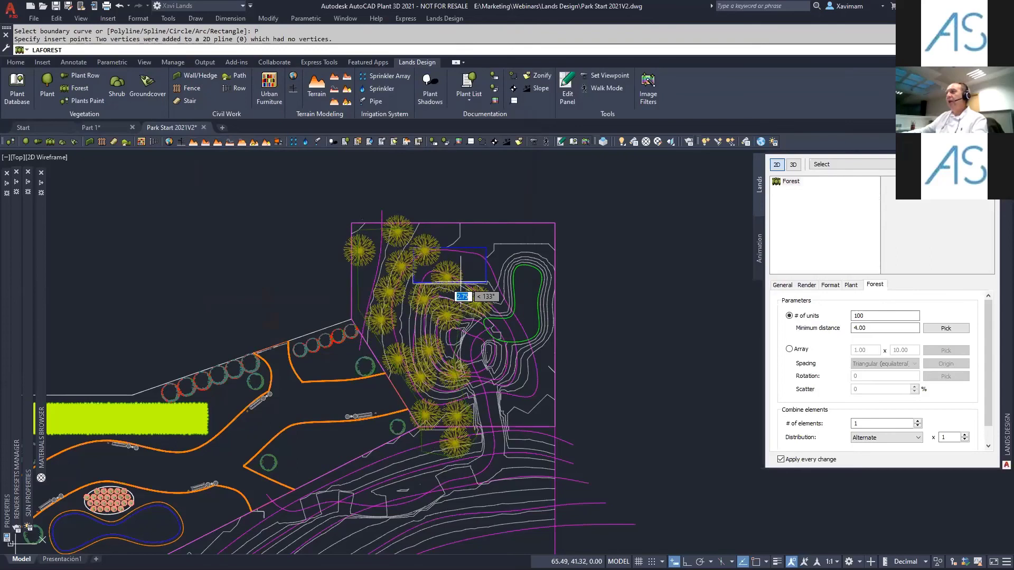
click(401, 290)
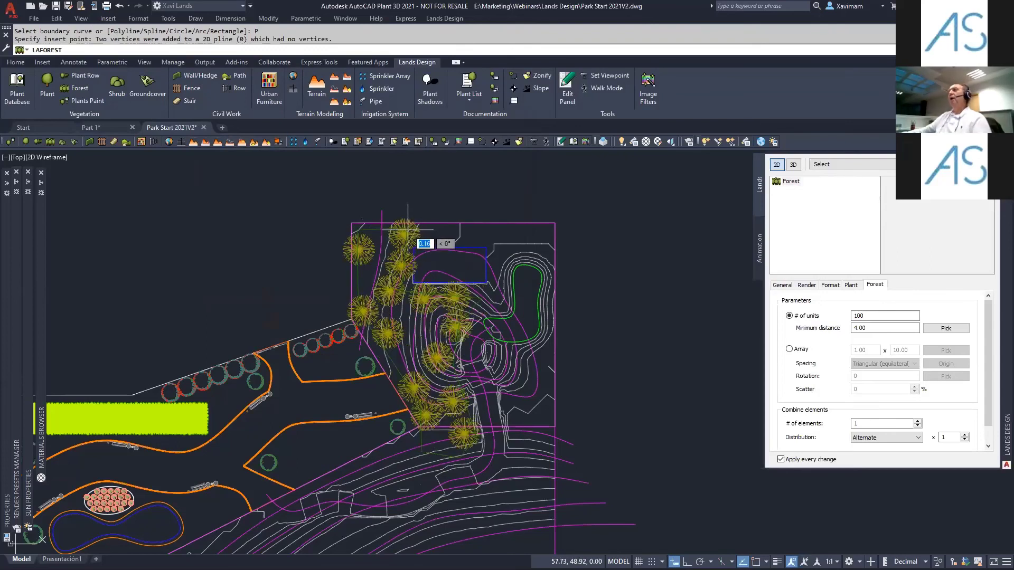
key(Return)
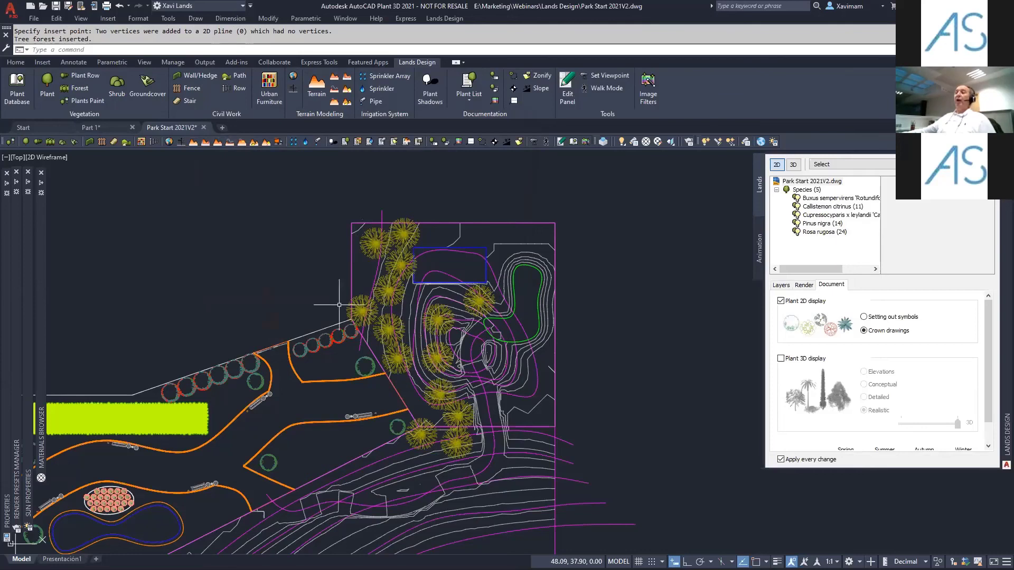
- Try a minimum distance of 2.00 on the inserted Pinus nigra forest and settle on 3.00
click(362, 297)
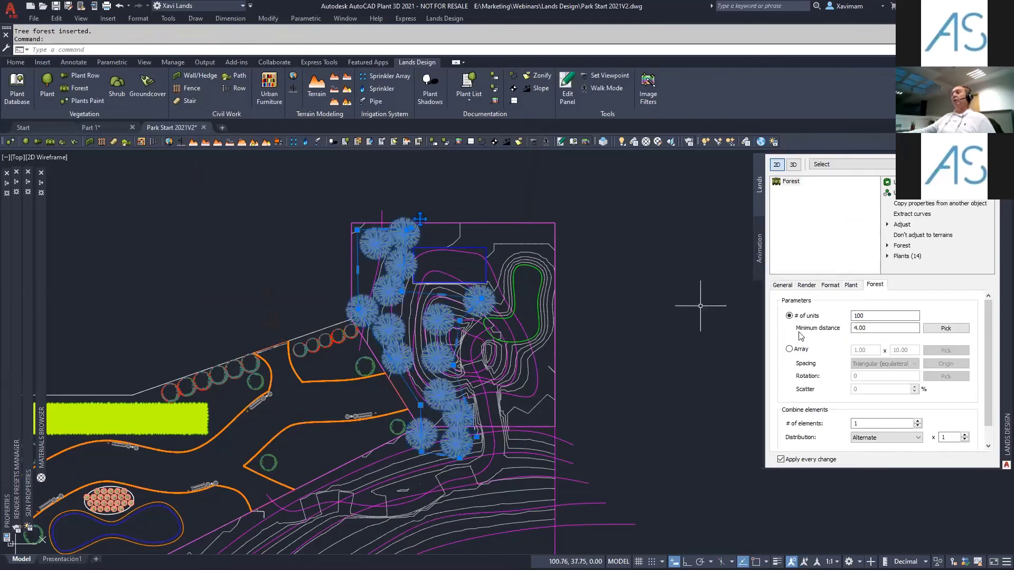
double_click(873, 329)
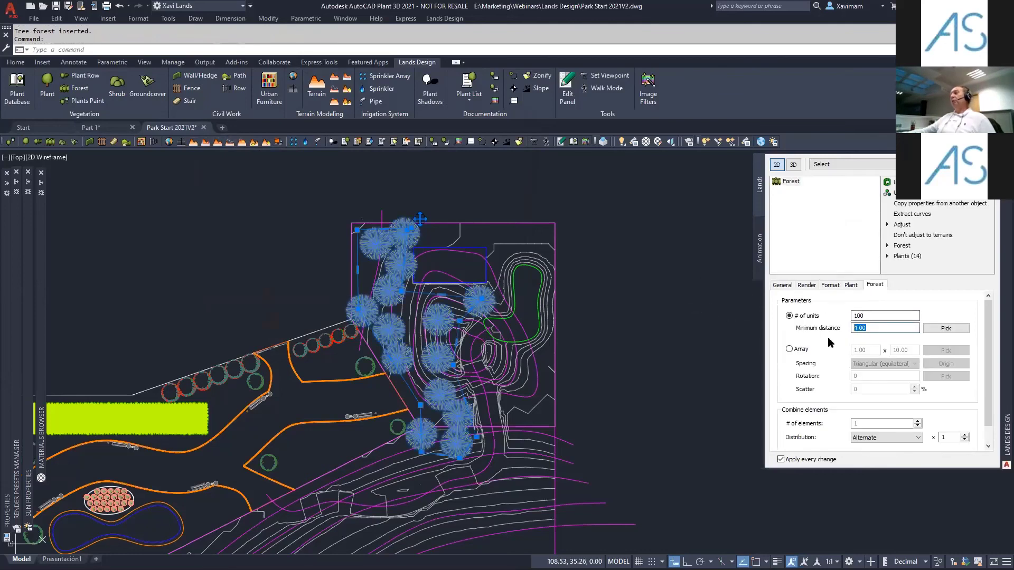
text(2.00)
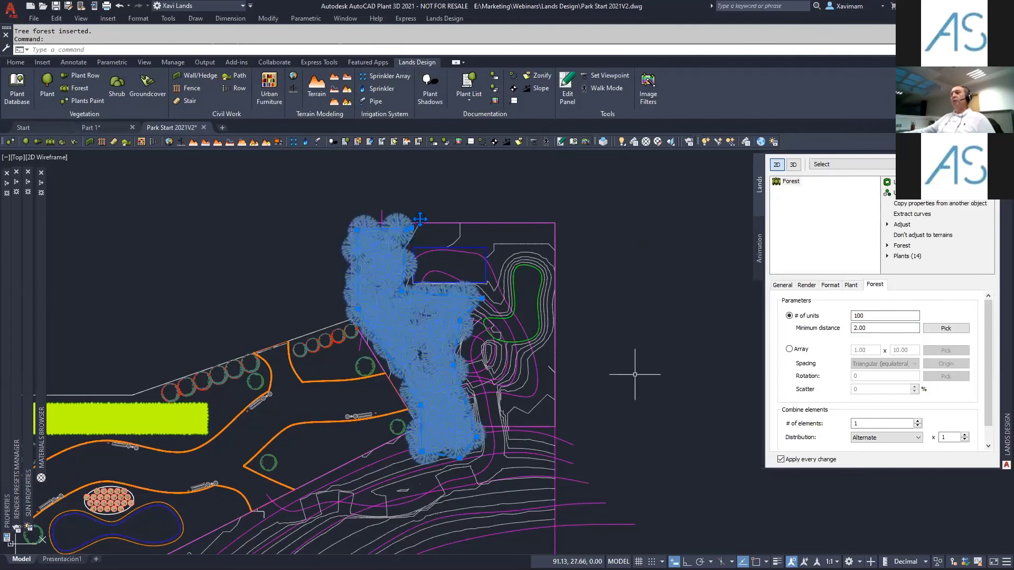
double_click(861, 330)
text(3.00)
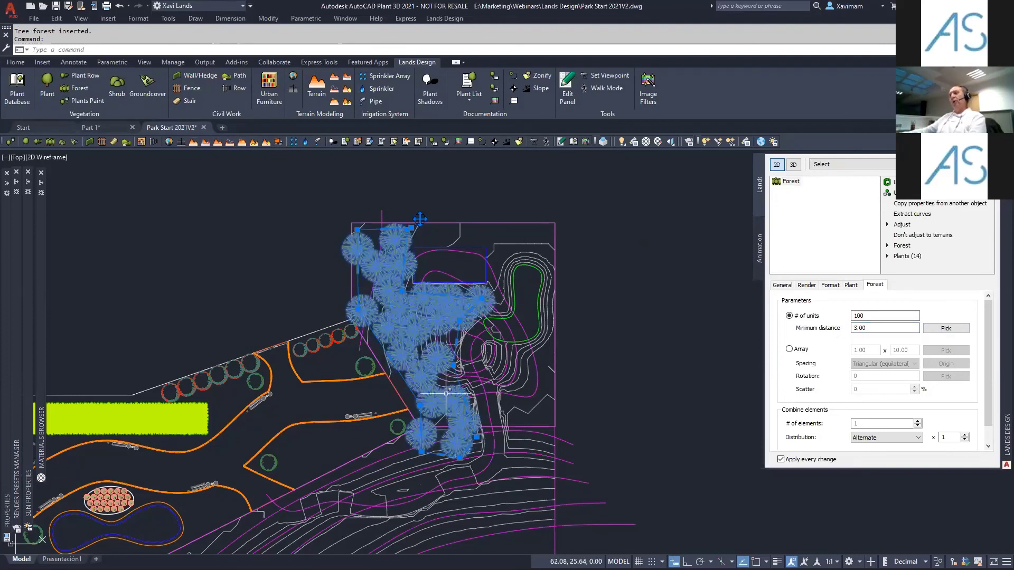
key(Escape)
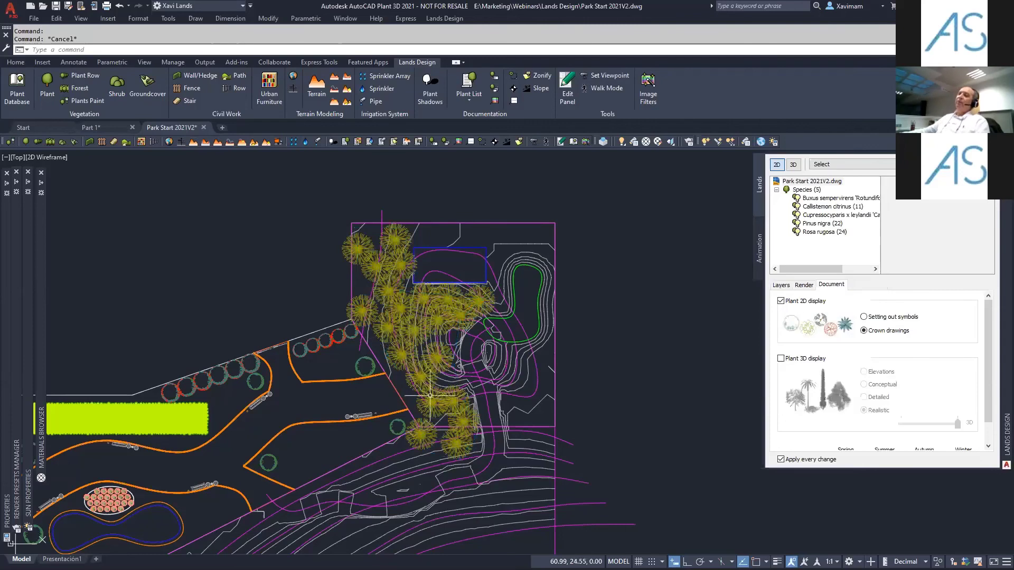
mouse_move(432, 405)
middle_down()
mouse_move(498, 296)
mouse_move(535, 311)
mouse_move(522, 369)
middle_up()
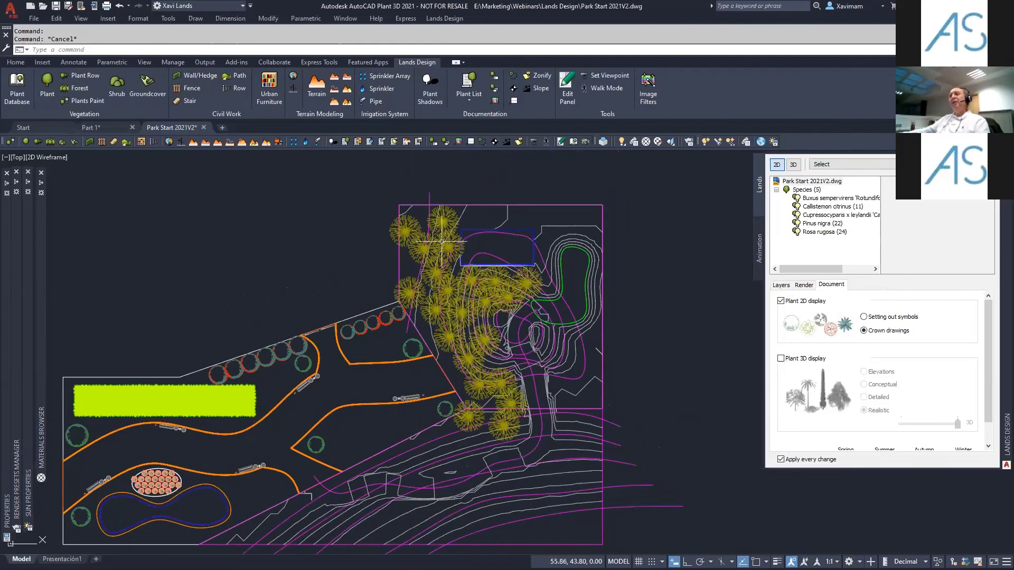
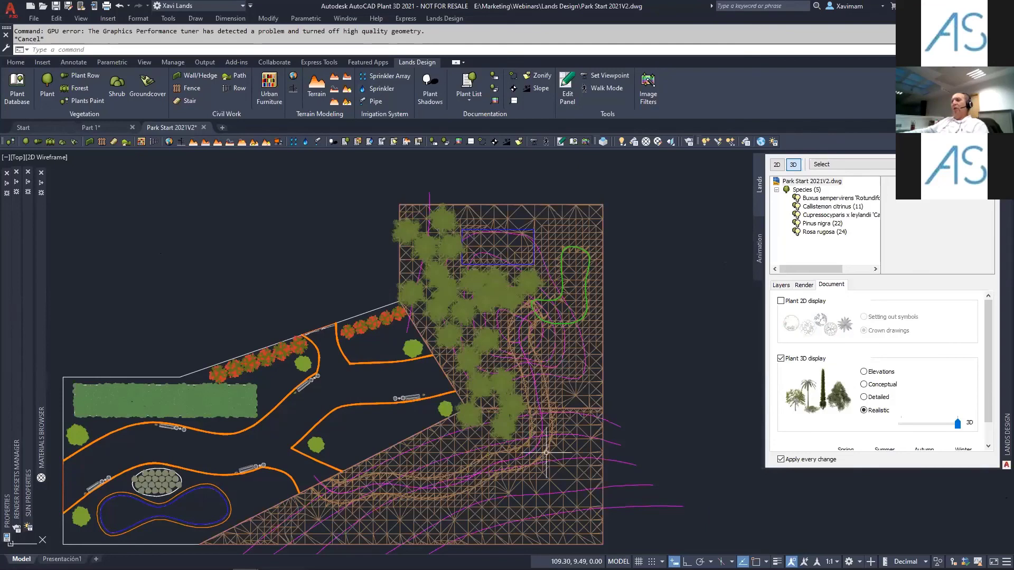
- Set the density of the long Buxus shrub group to 2 units per square metre in the 3D view
shift+middle_drag(433, 317, 440, 299)
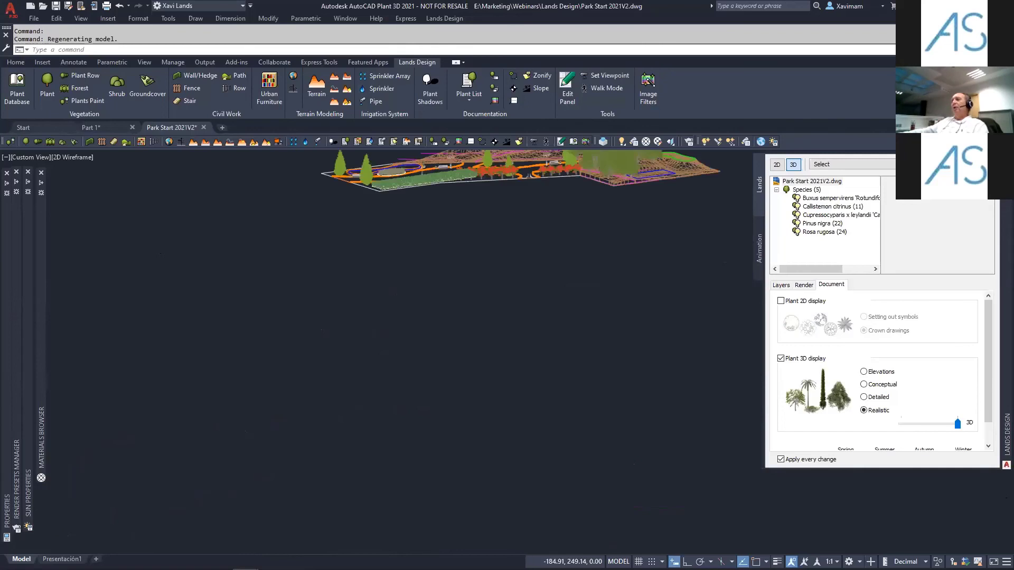
middle_click(475, 338)
middle_click(474, 337)
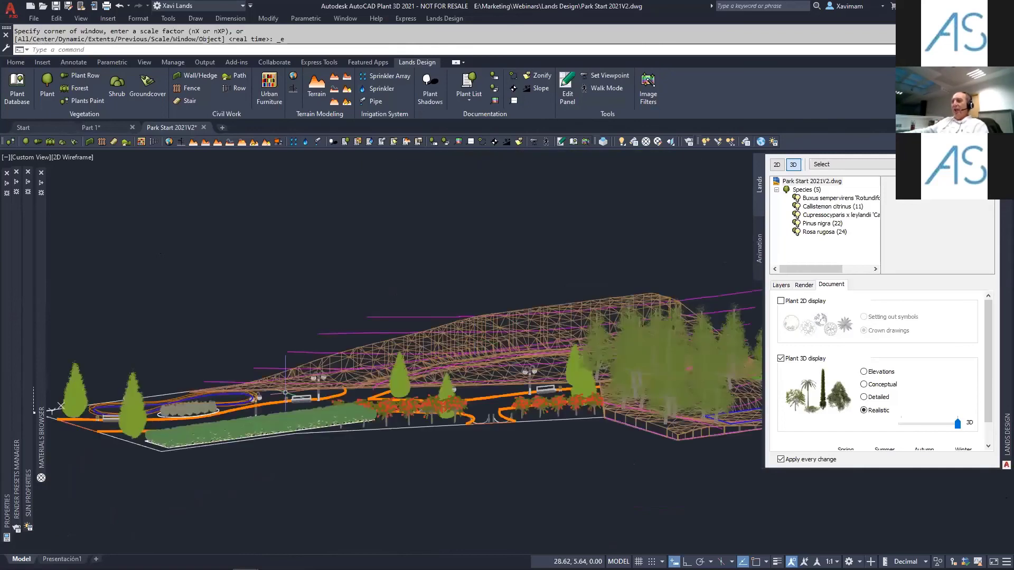
scroll(336, 409, up, 2)
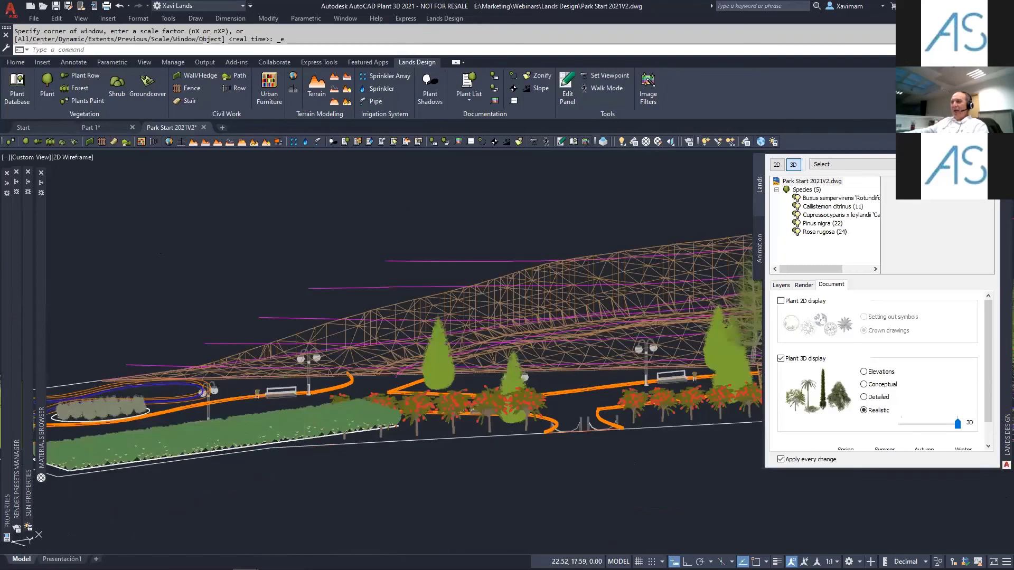
click(336, 411)
click(911, 328)
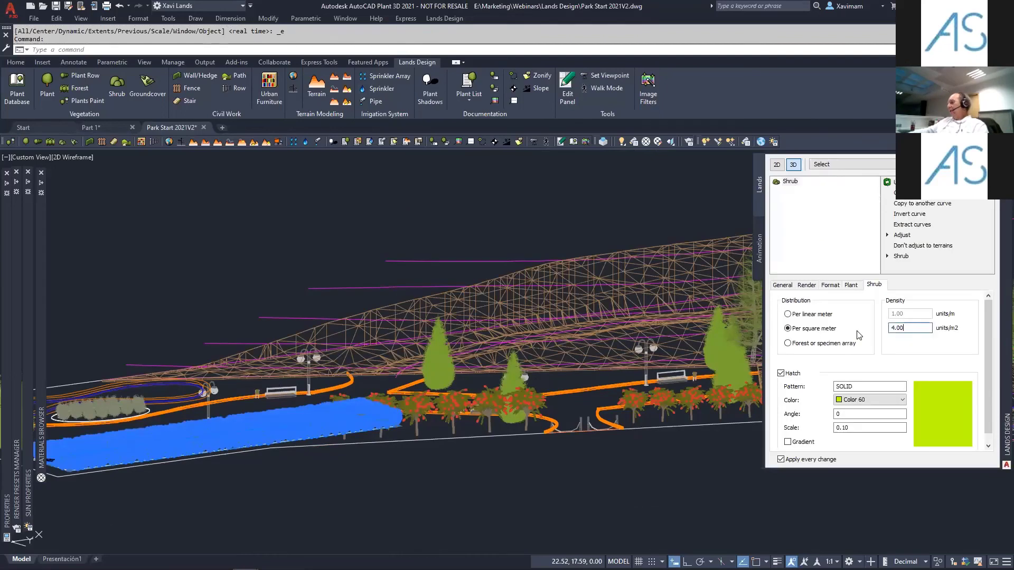
key(ctrl+a)
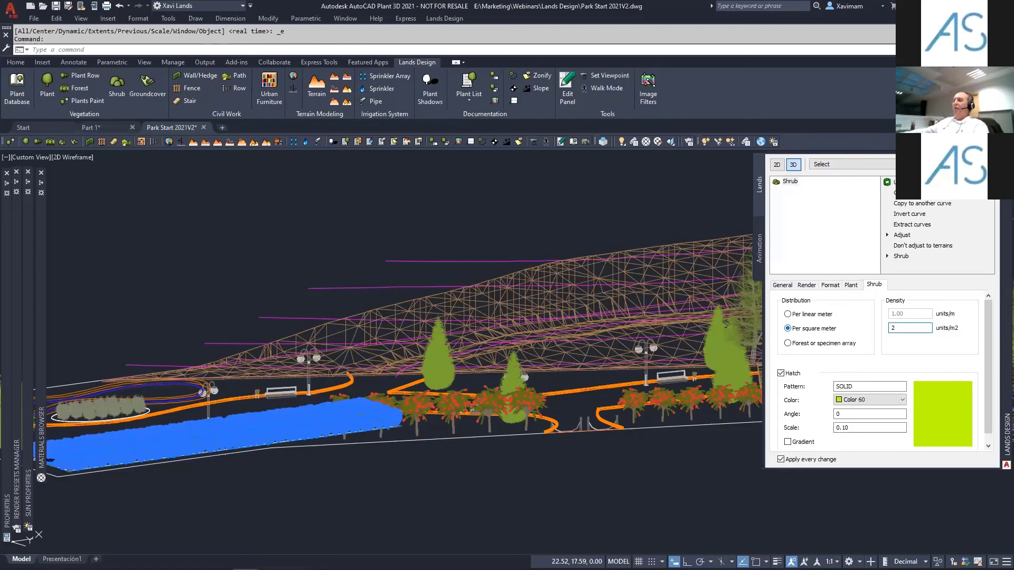
middle_drag(624, 374, 429, 337)
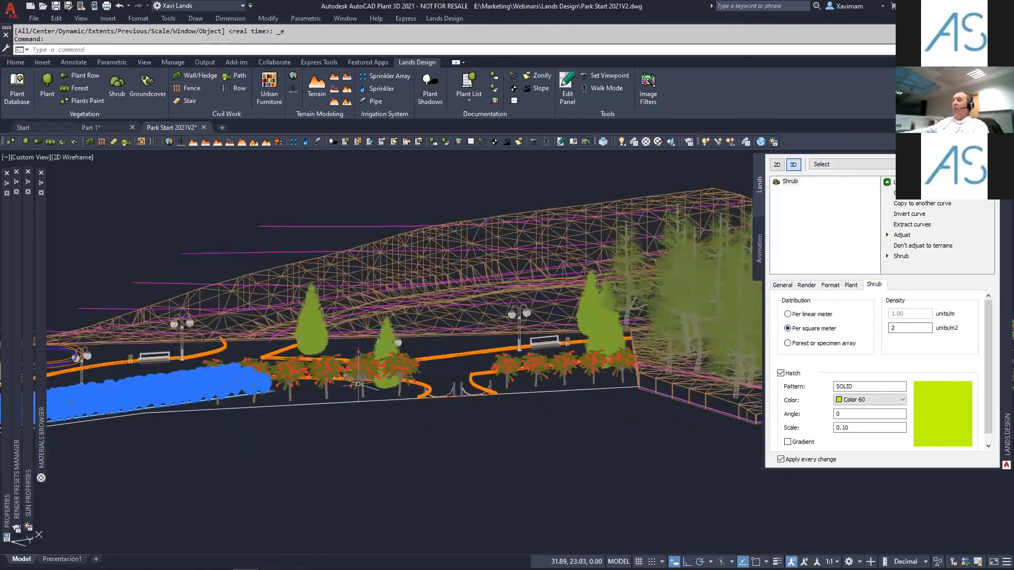
- Set the density of the long Buxus shrub group to 3 units per square metre
double_click(899, 328)
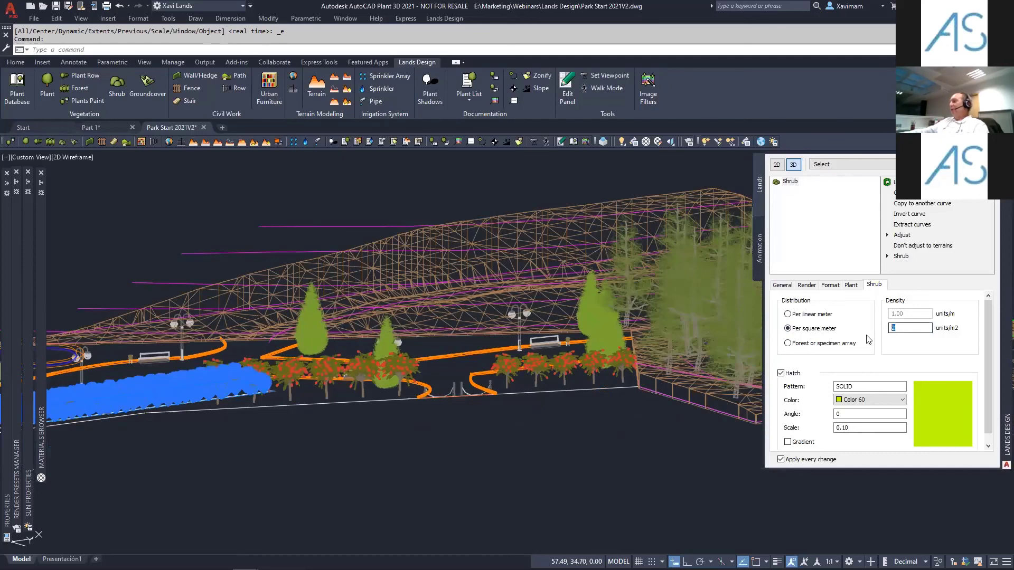
text(3)
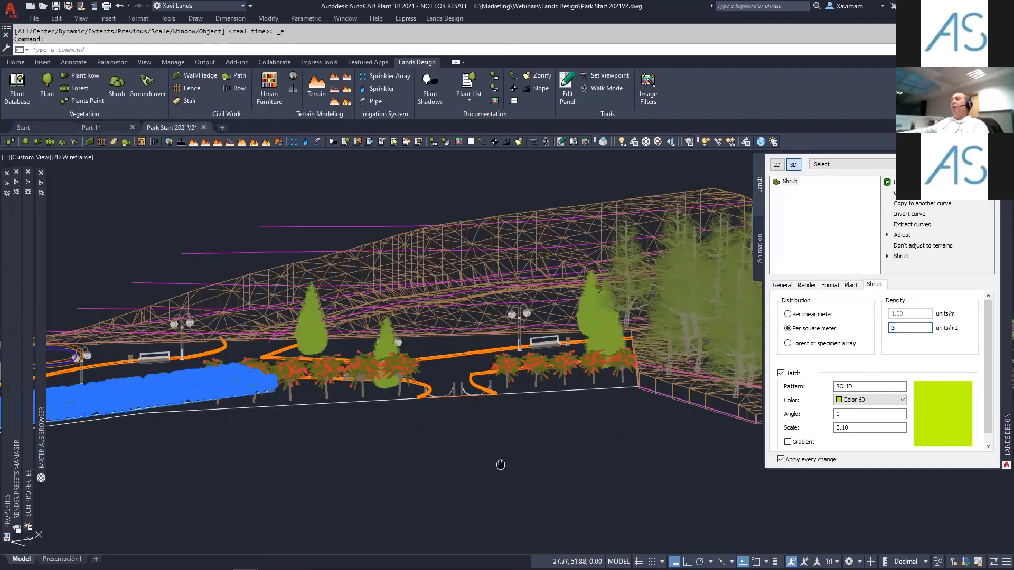
shift+middle_drag(501, 465, 272, 483)
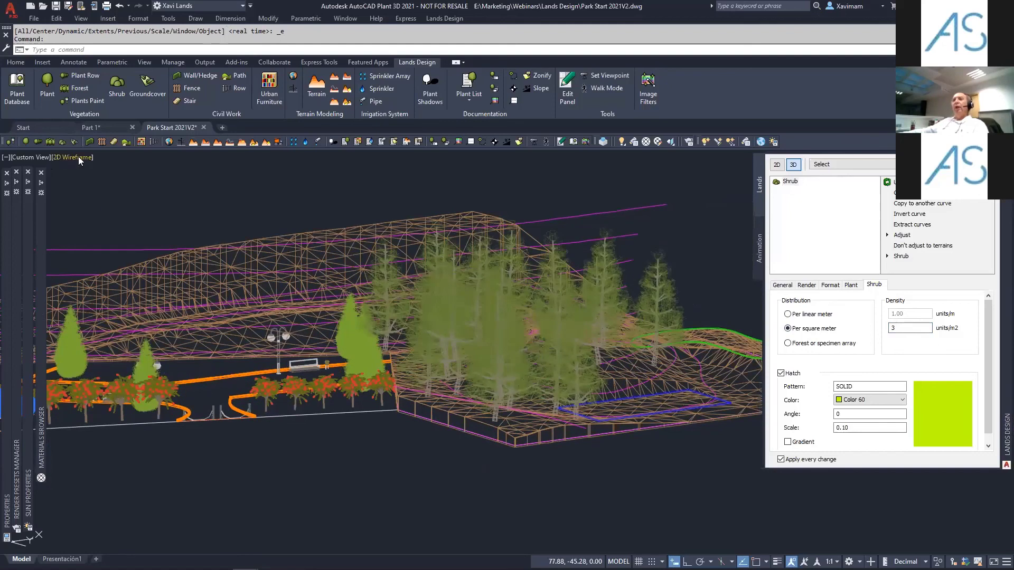
- Display the park in the Shaded visual style and inspect the pine forest on the hill from the park side
click(79, 156)
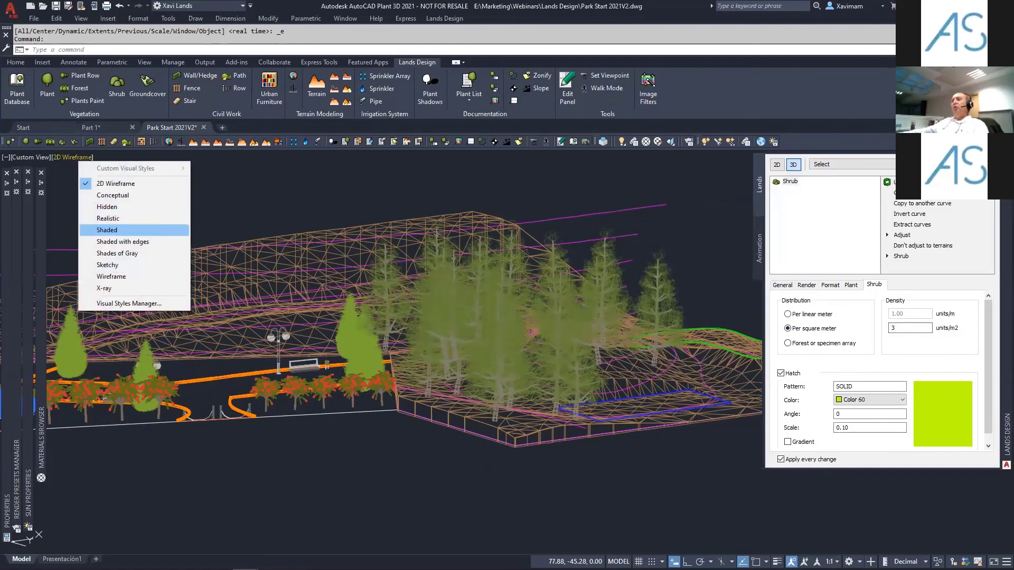
click(106, 230)
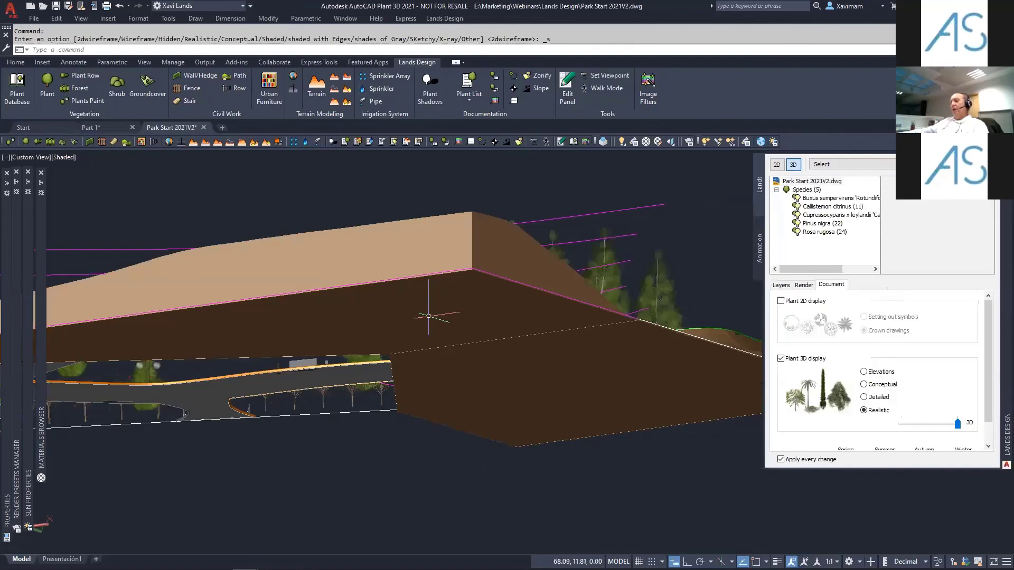
shift+middle_drag(429, 324, 431, 285)
shift+middle_drag(441, 406, 523, 387)
middle_drag(272, 302, 509, 391)
middle_drag(396, 388, 626, 367)
middle_drag(277, 411, 509, 360)
scroll(383, 390, up, 4)
scroll(508, 360, down, 3)
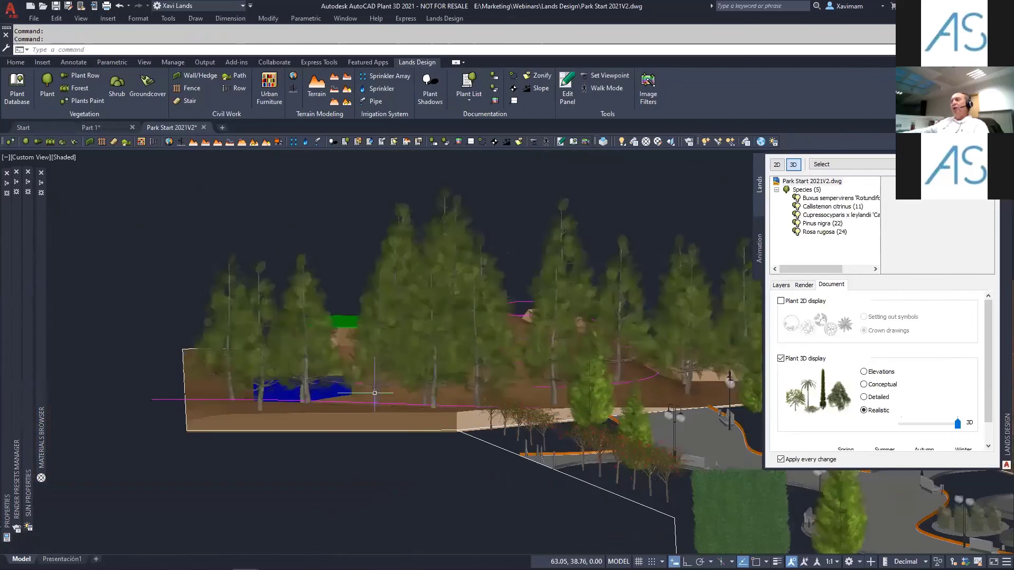
click(507, 360)
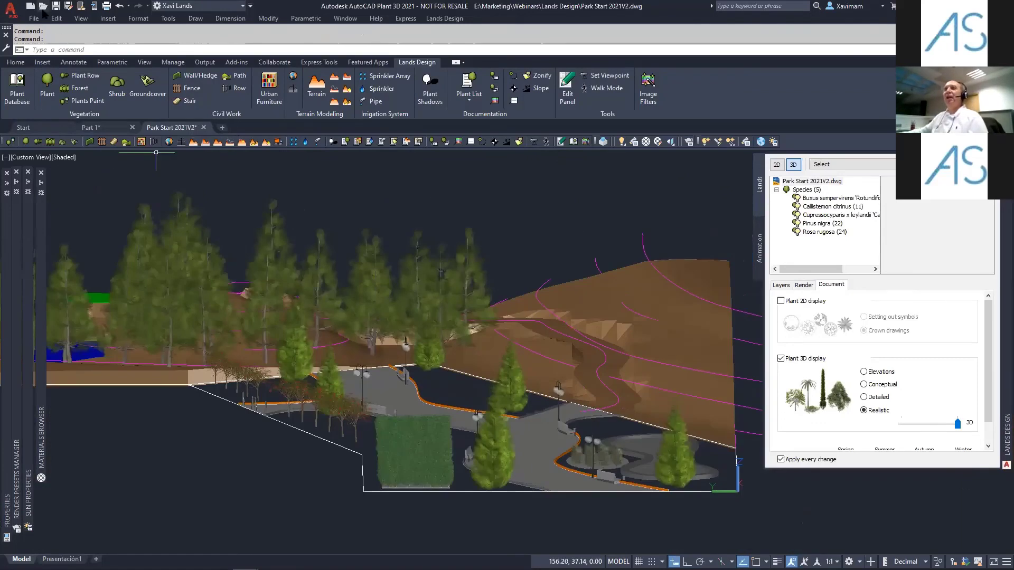
- Create a new drawing from the Lands Design - Meters.dwt template in the Lands template folder
click(10, 10)
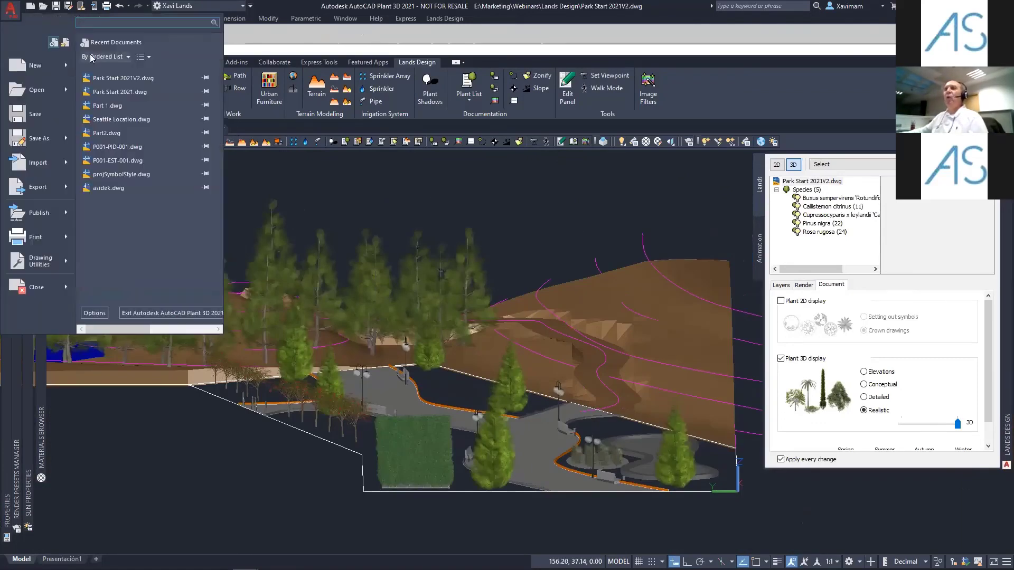
click(50, 62)
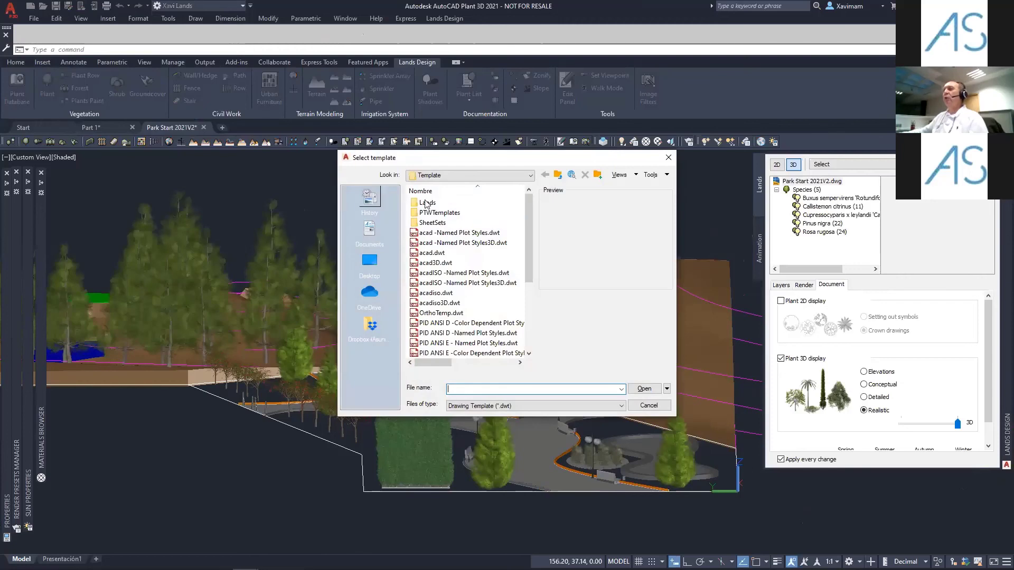
double_click(429, 204)
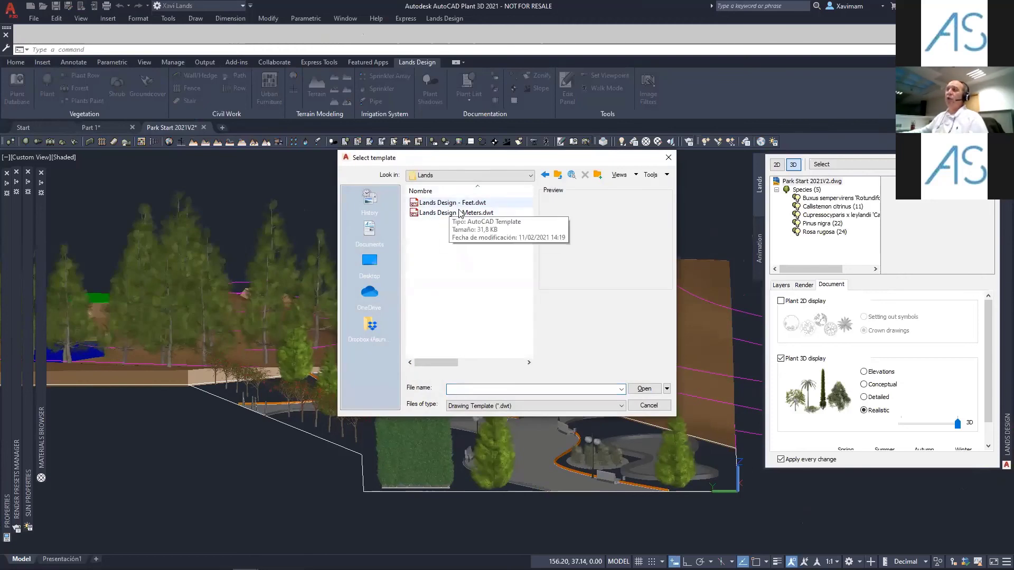
double_click(476, 213)
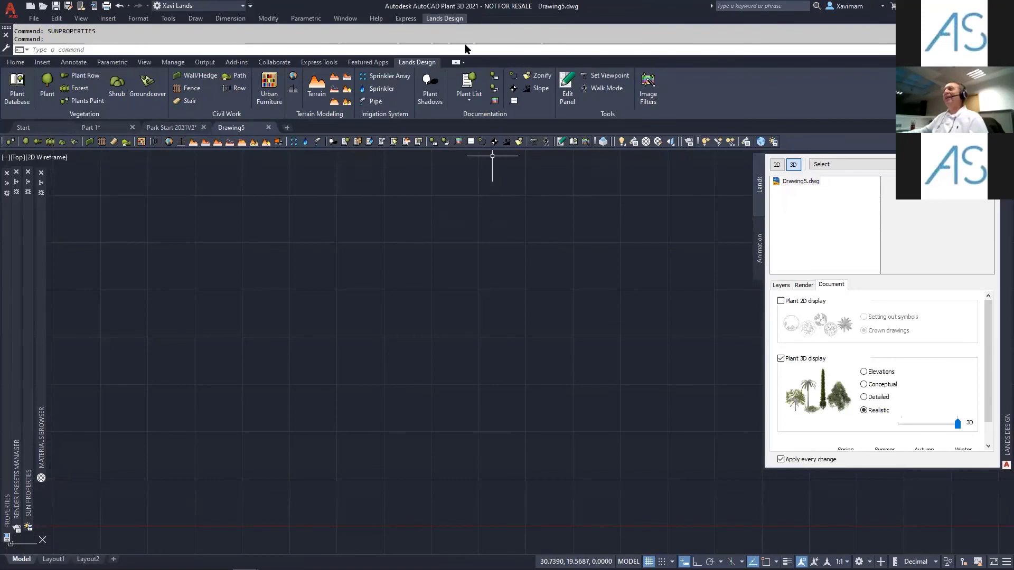
- Start the Lands Design terrain modeling command that imports Earth's elevation data
click(444, 18)
mouse_move(455, 31)
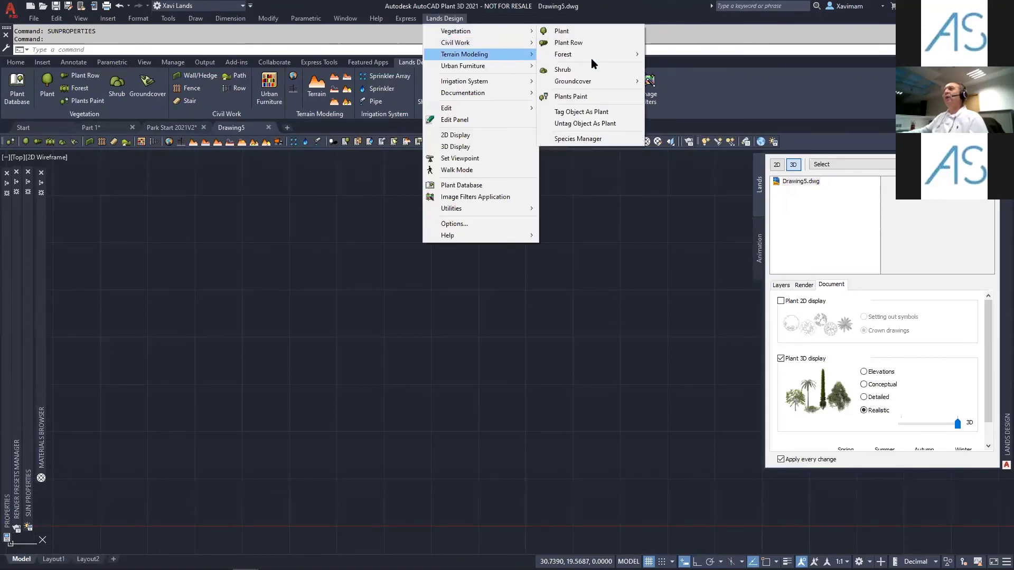
mouse_move(465, 54)
click(585, 66)
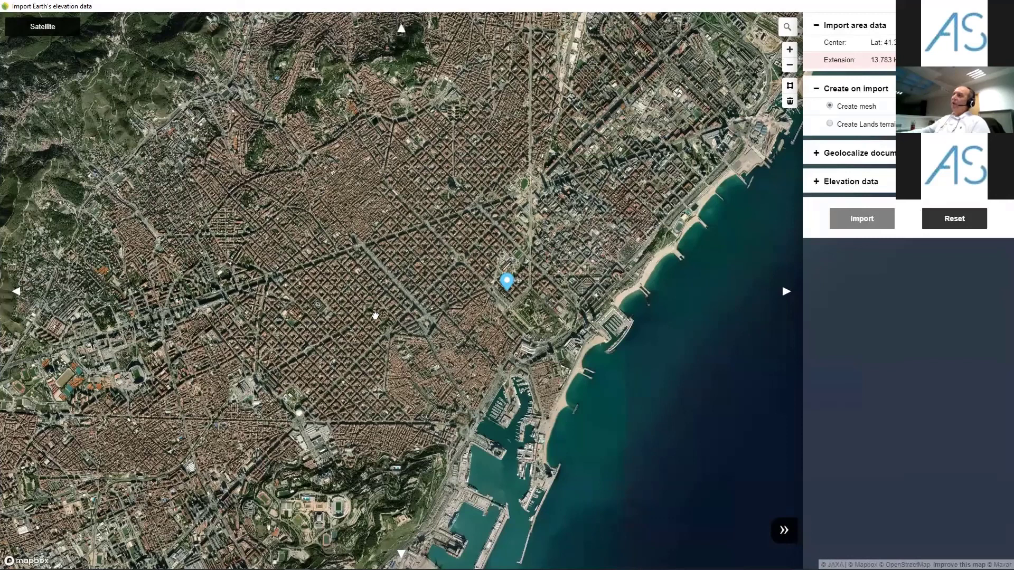
- Frame the sandy square in the wooded city park on the satellite map as an import area about 603 m in extension
scroll(375, 286, up, 3)
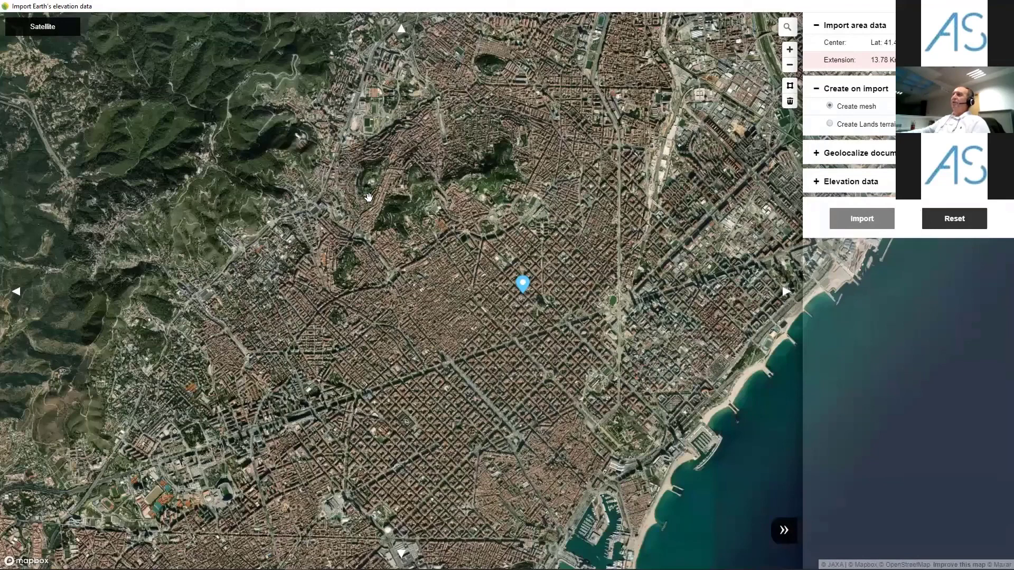
scroll(299, 194, up, 3)
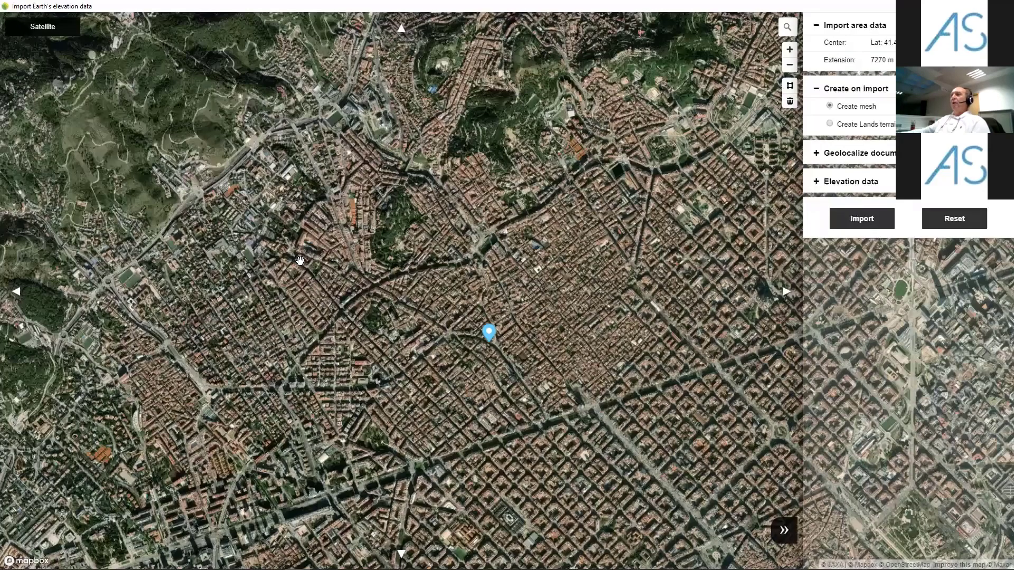
drag(353, 325, 374, 349)
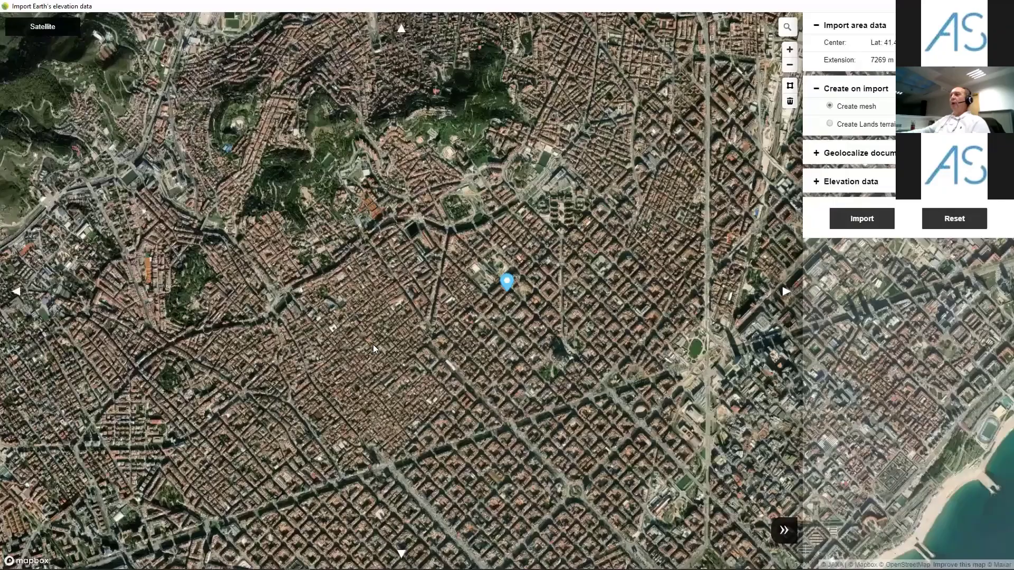
scroll(419, 299, up, 6)
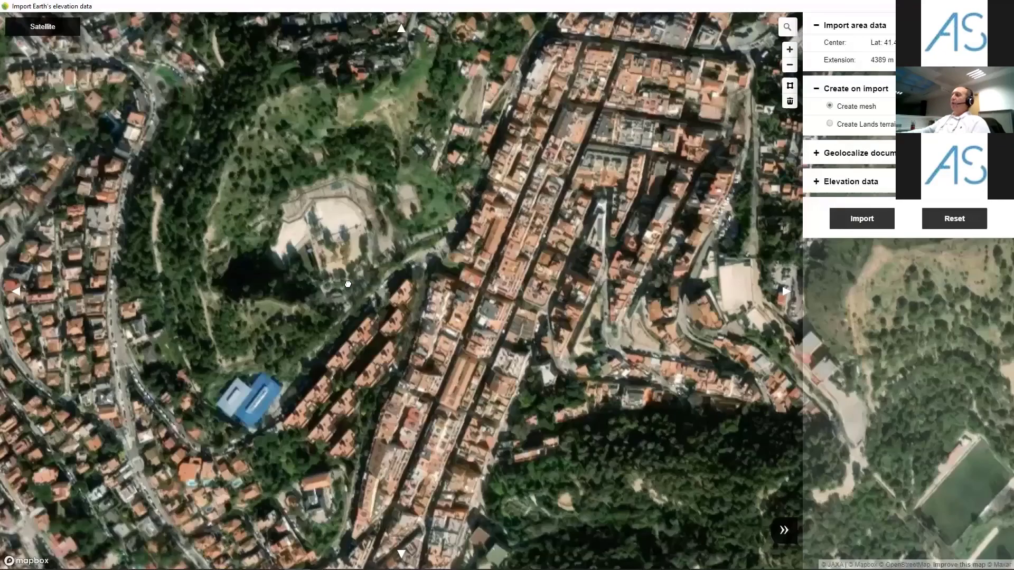
scroll(420, 299, up, 3)
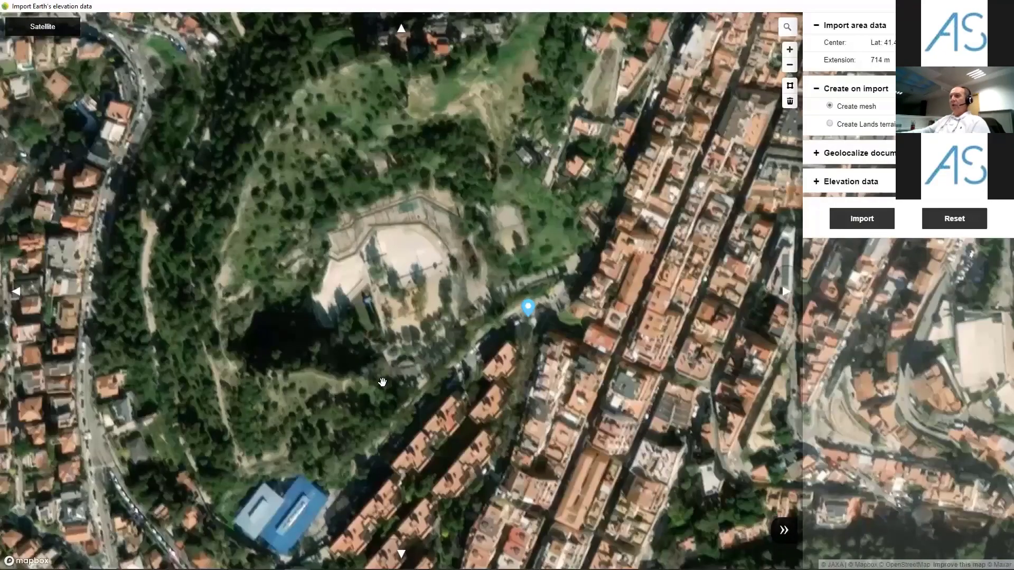
drag(481, 424, 334, 321)
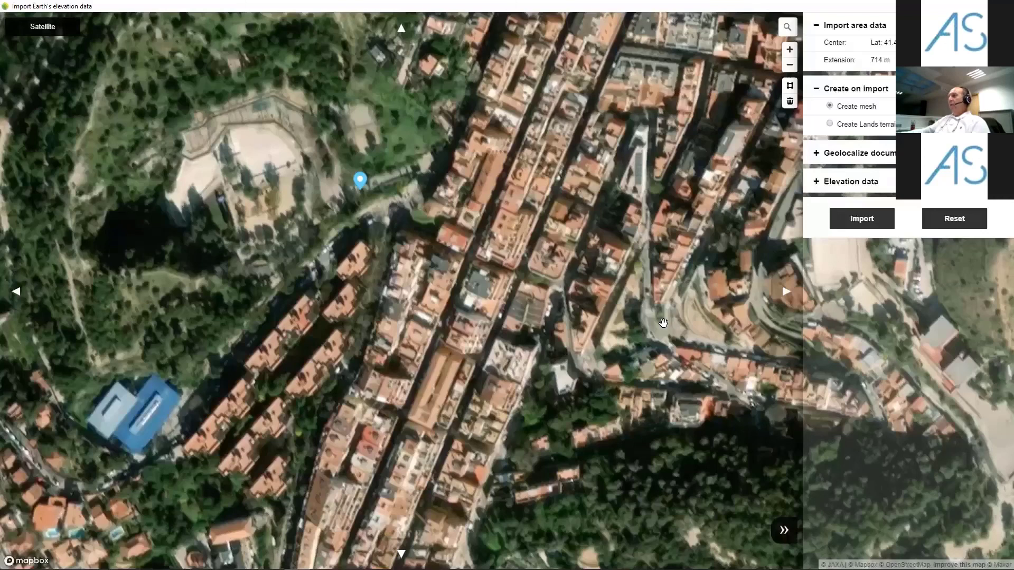
scroll(660, 325, down, 4)
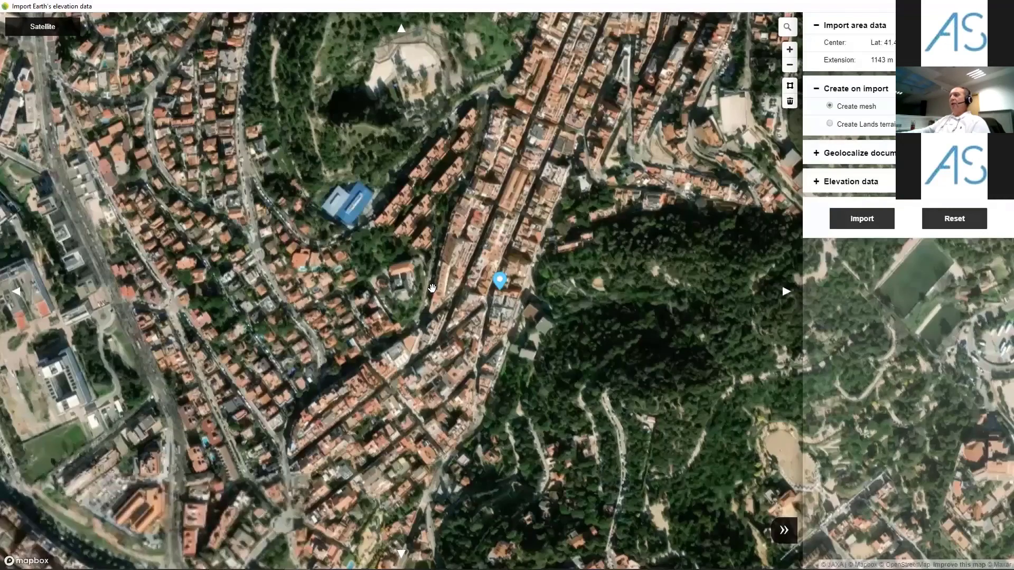
scroll(472, 303, down, 3)
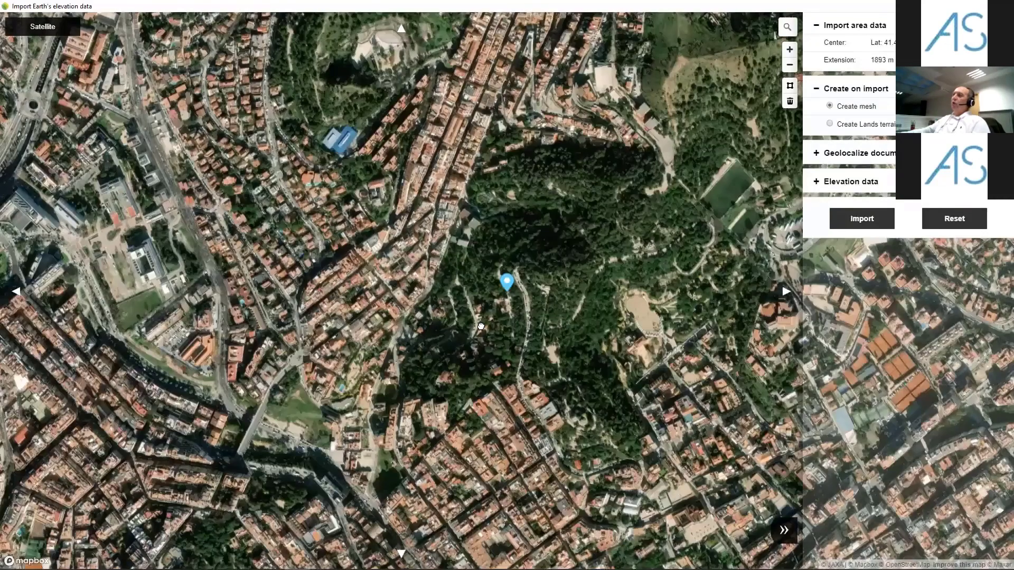
scroll(480, 325, up, 3)
scroll(524, 282, up, 5)
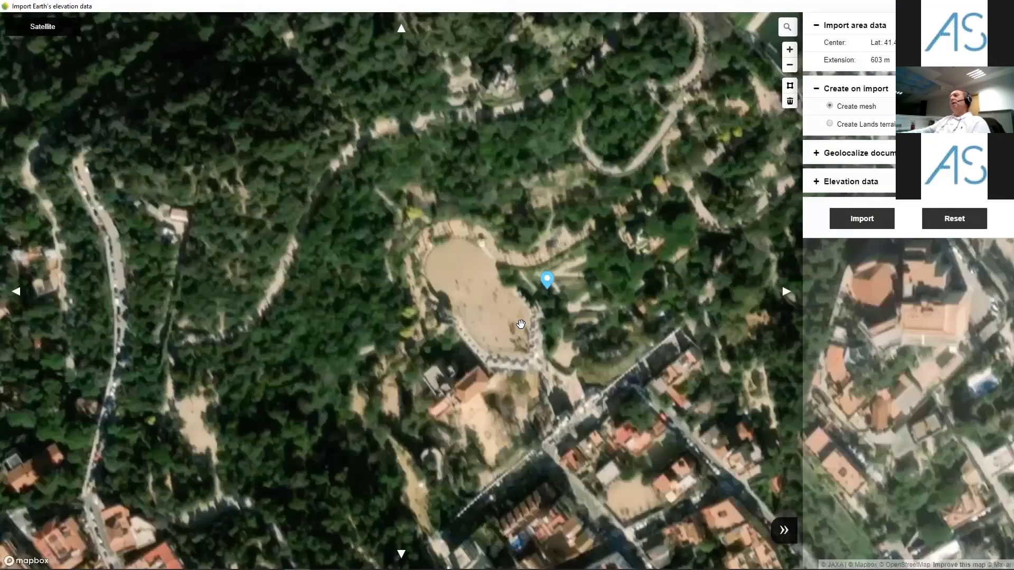
- Choose to create a Lands terrain, set the elevation data accuracy to 16 m per sample, and import it
click(826, 182)
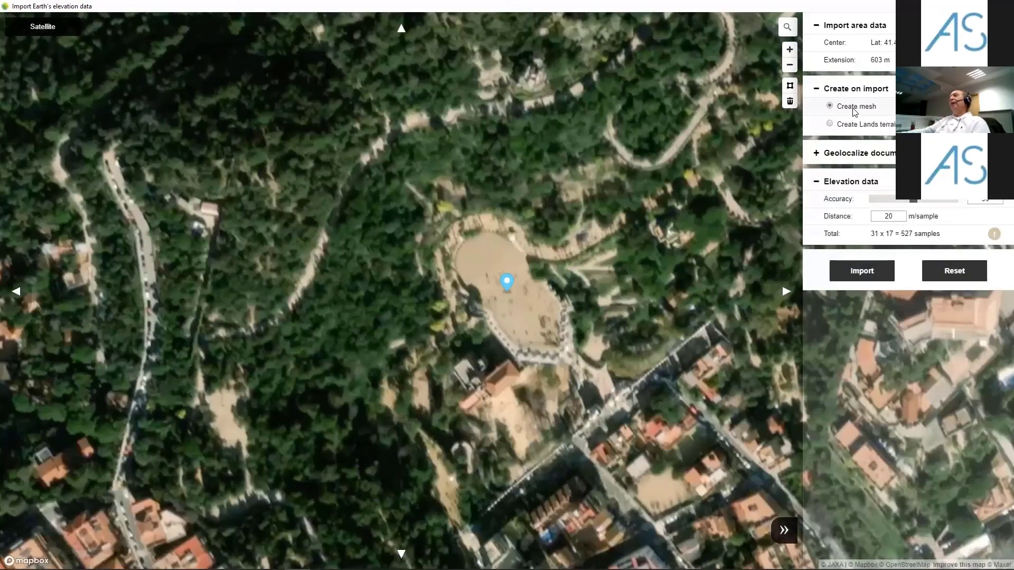
click(855, 125)
double_click(897, 215)
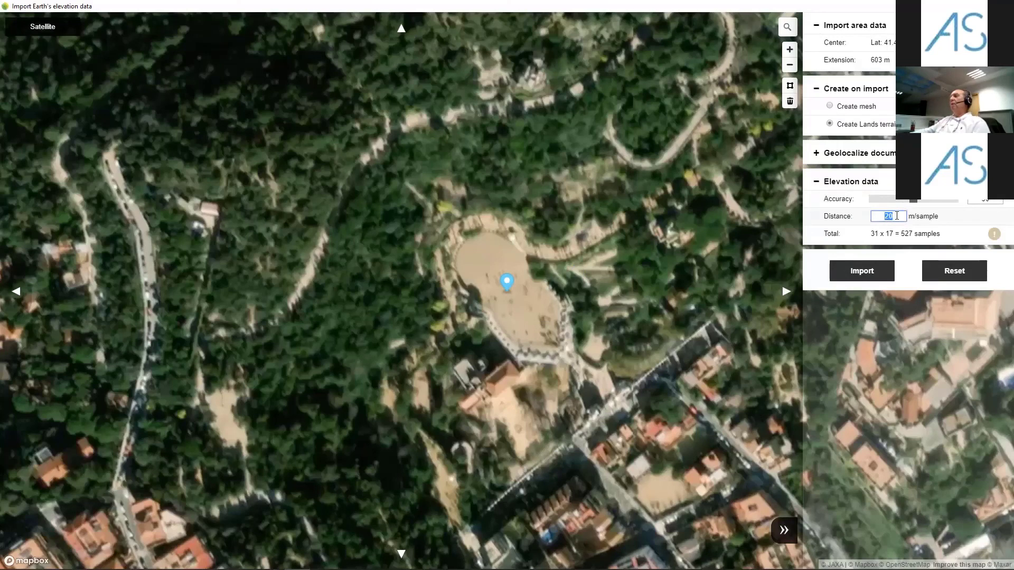
text(1)
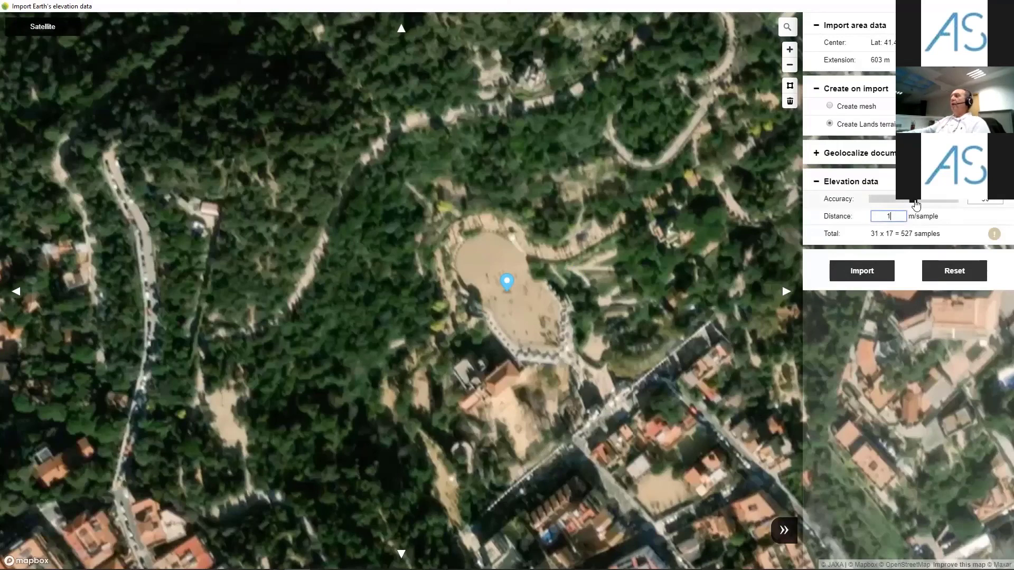
drag(916, 204, 933, 200)
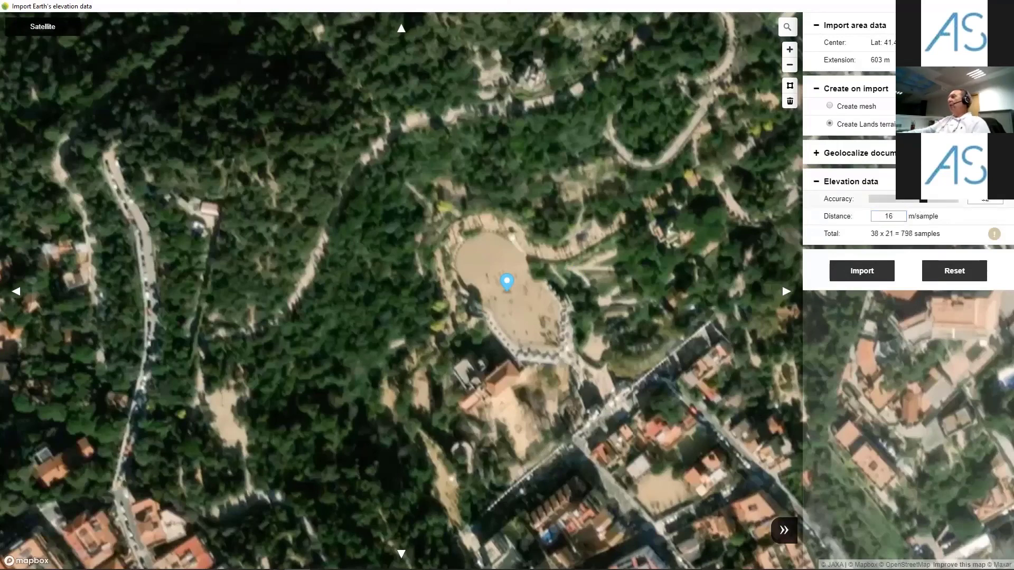
click(858, 273)
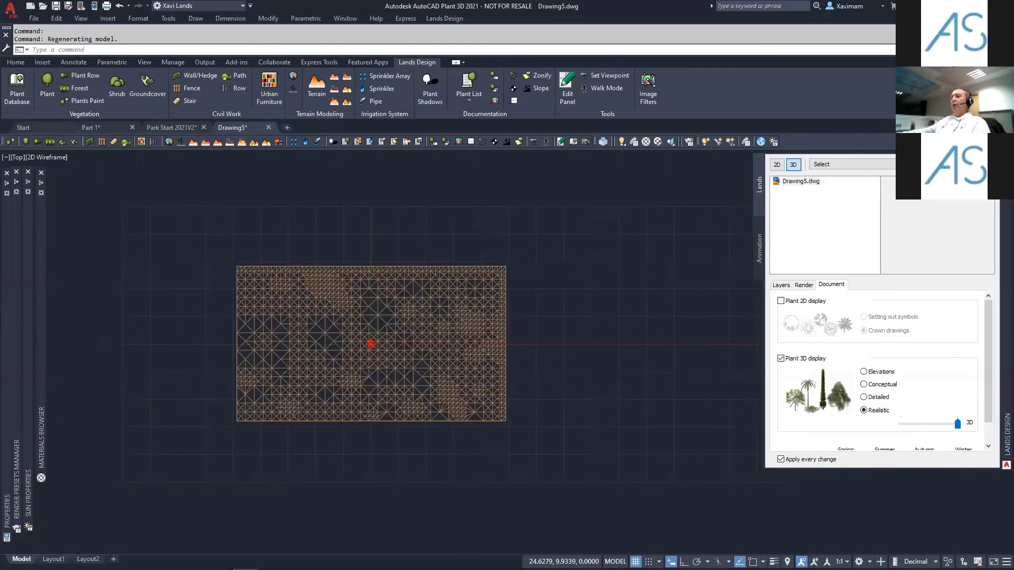
- View the imported terrain in 3D and display it in the Shaded visual style
shift+middle_drag(435, 350, 443, 256)
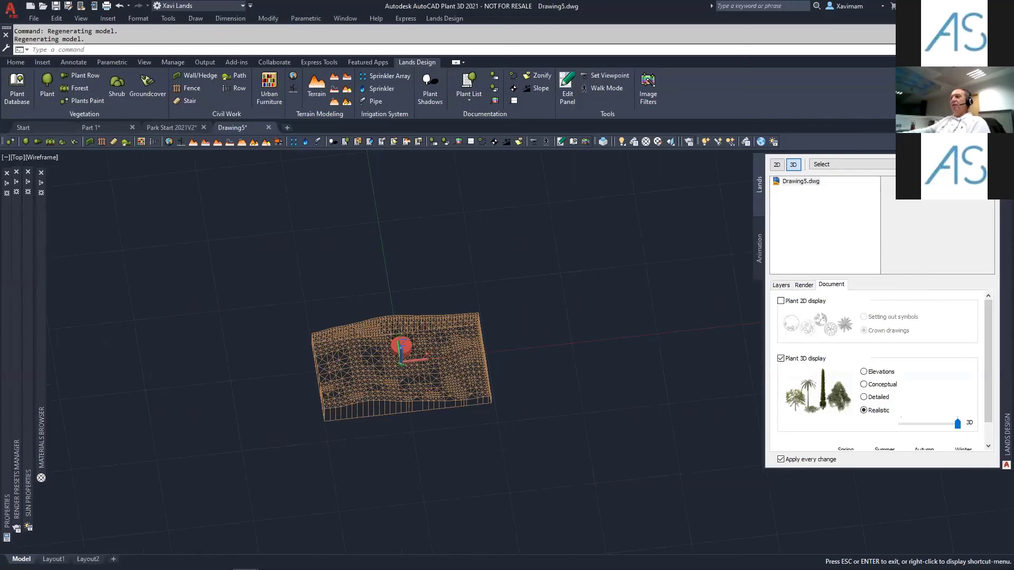
scroll(402, 343, up, 3)
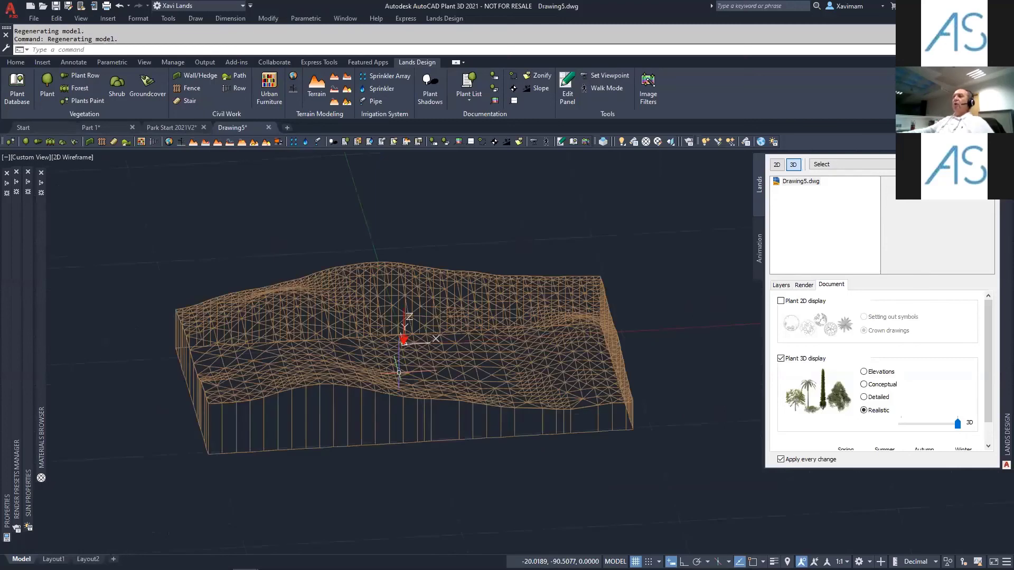
scroll(403, 340, up, 2)
middle_drag(428, 350, 383, 379)
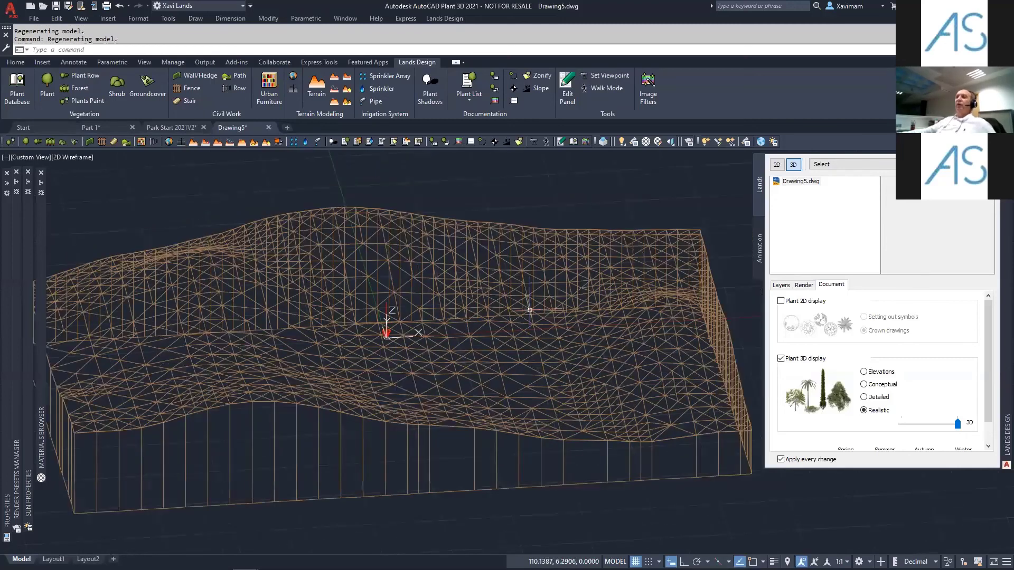
click(75, 159)
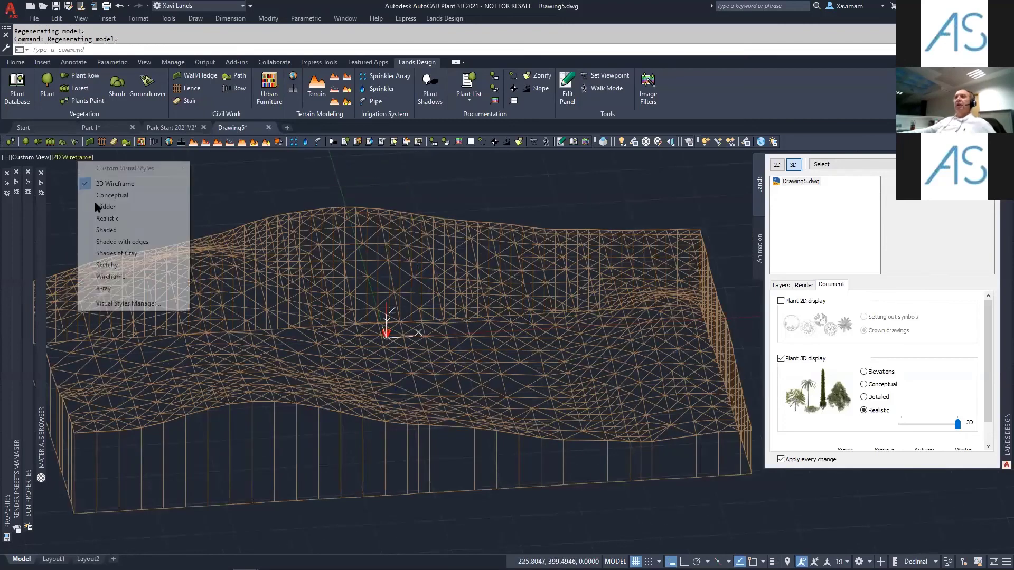
click(106, 230)
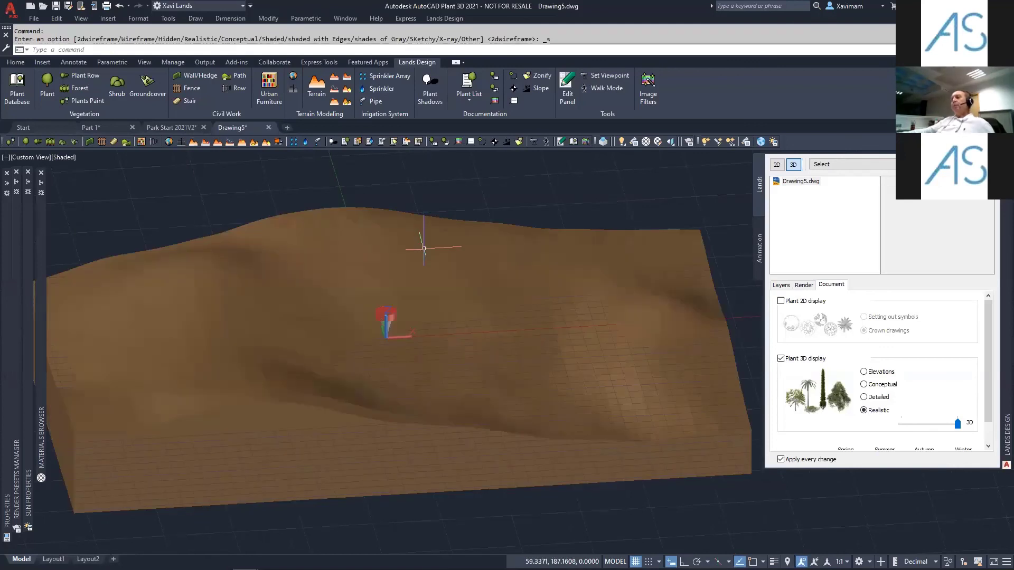
- Select the imported terrain with a selection window to show its terrain settings
middle_drag(480, 378, 494, 405)
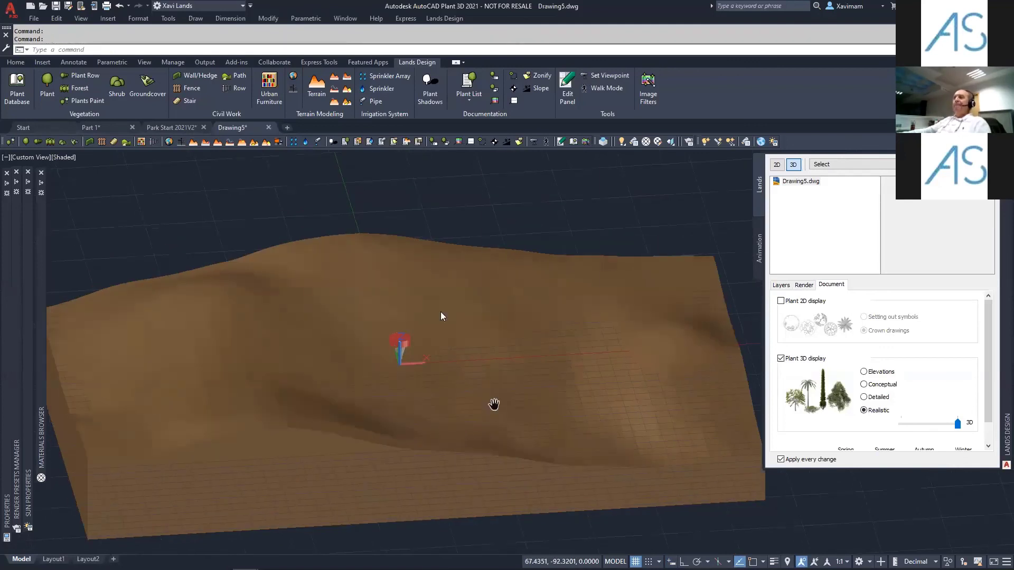
shift+right_click(494, 404)
click(457, 208)
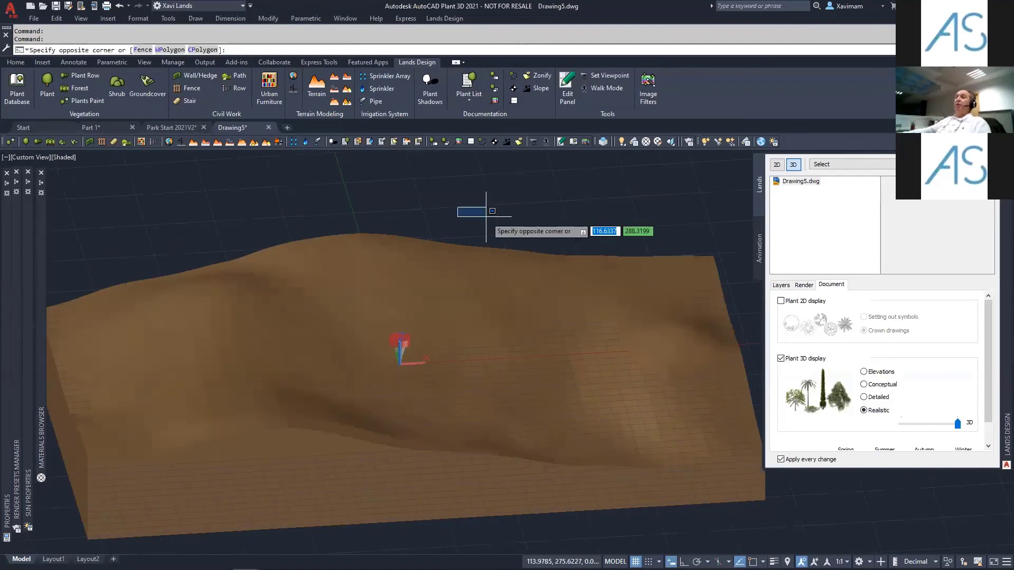
click(444, 301)
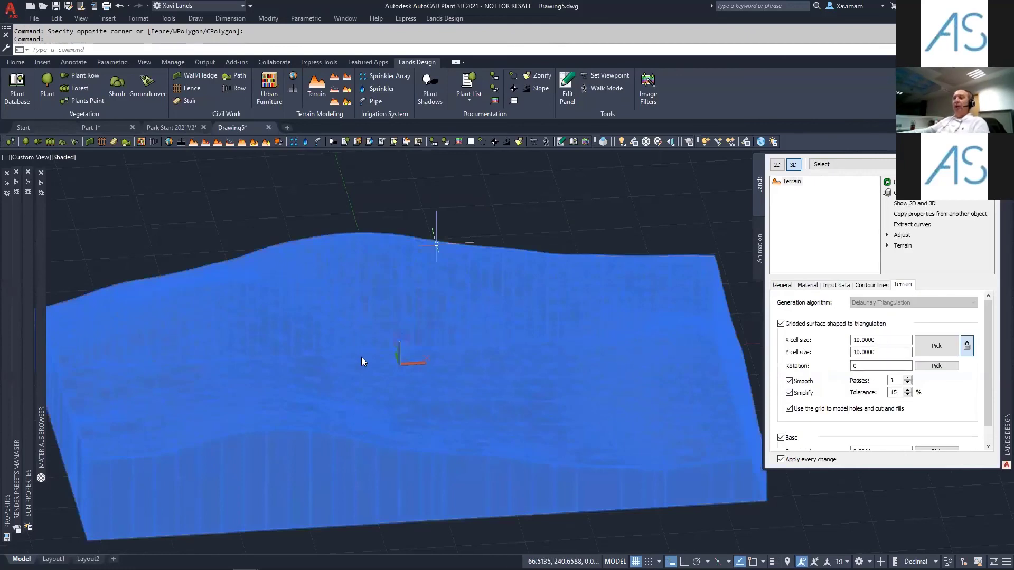
key(Escape)
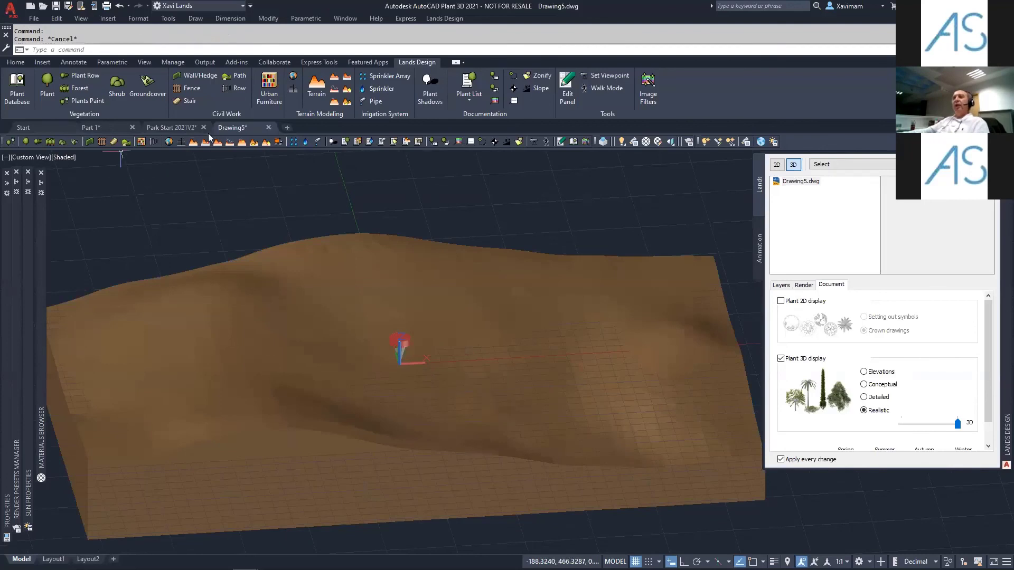
click(177, 128)
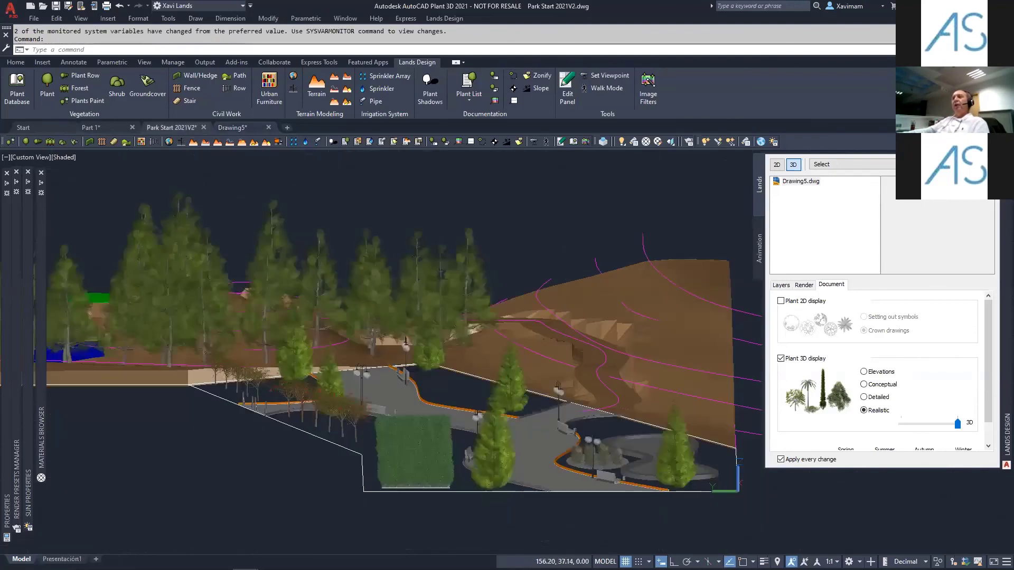
click(288, 127)
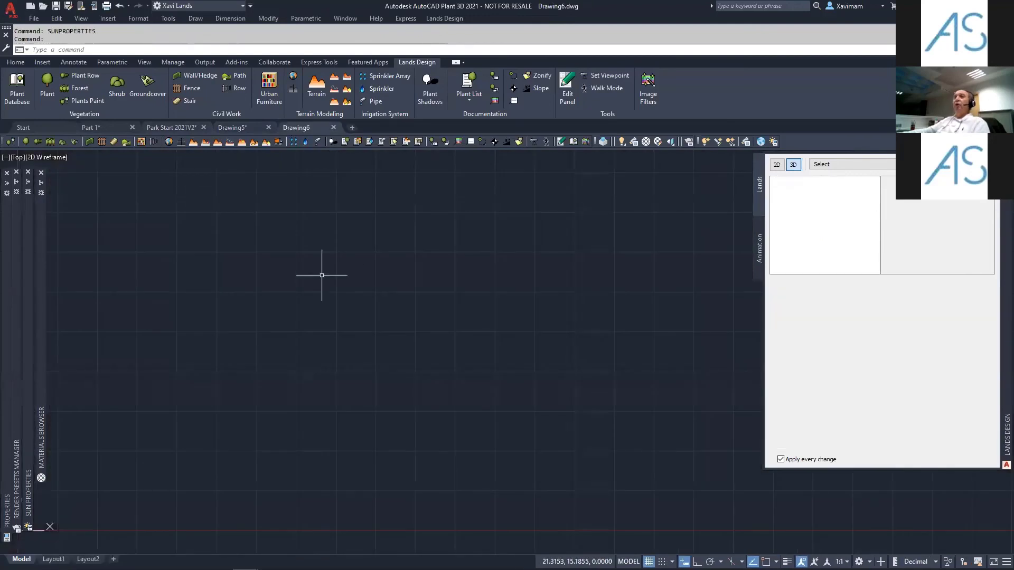
key(ctrl+F4)
- Open the drawing Seattle Location.dwg from the Lands Design folder
click(43, 6)
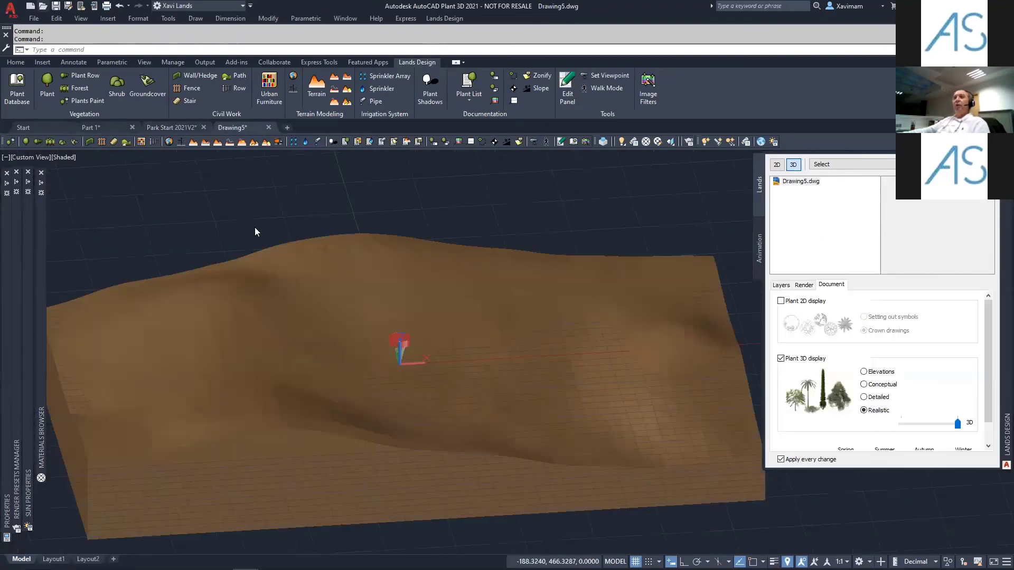
click(455, 203)
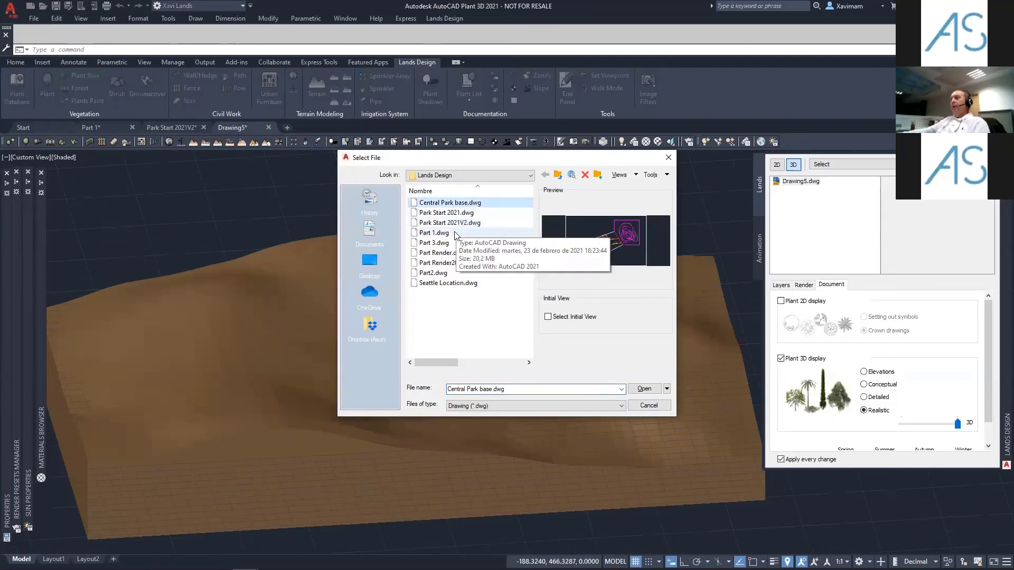
click(447, 284)
click(644, 389)
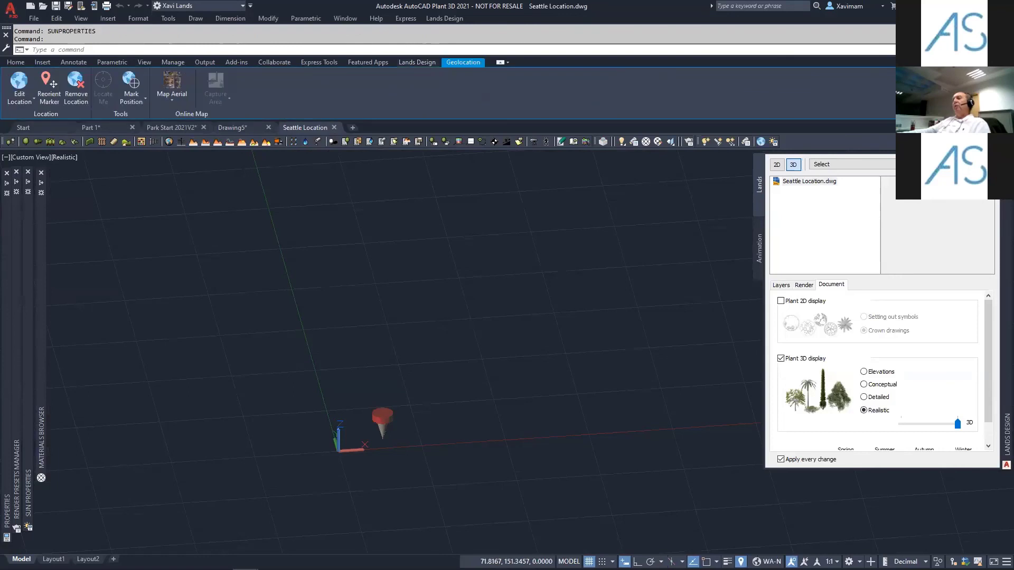
- Examine the aerial map of Seattle from the waterfront park at the geographic marker to the city centre and surrounding neighbourhoods
scroll(405, 347, down, 2)
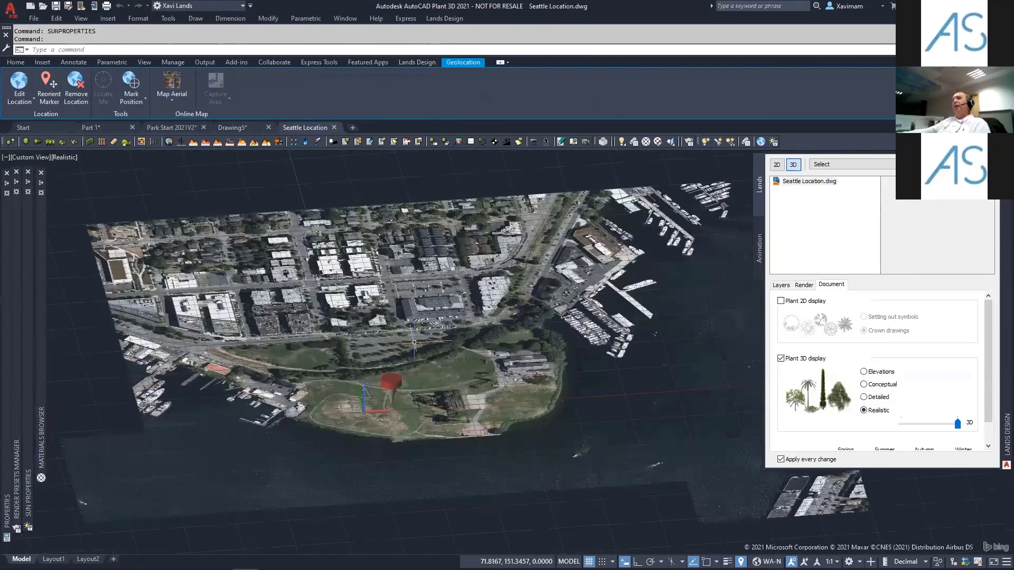
scroll(415, 342, down, 3)
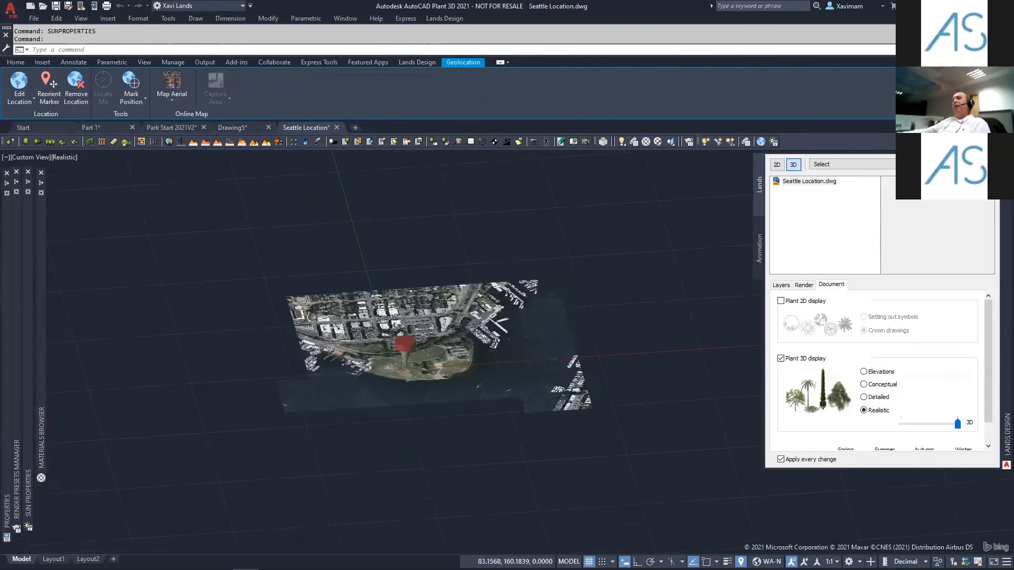
scroll(426, 396, down, 2)
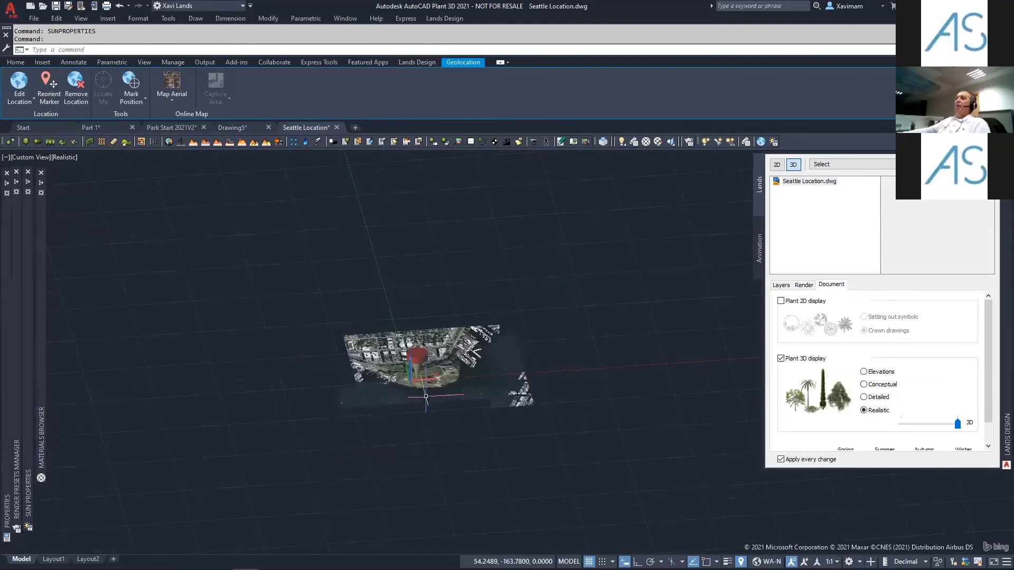
middle_drag(425, 396, 313, 180)
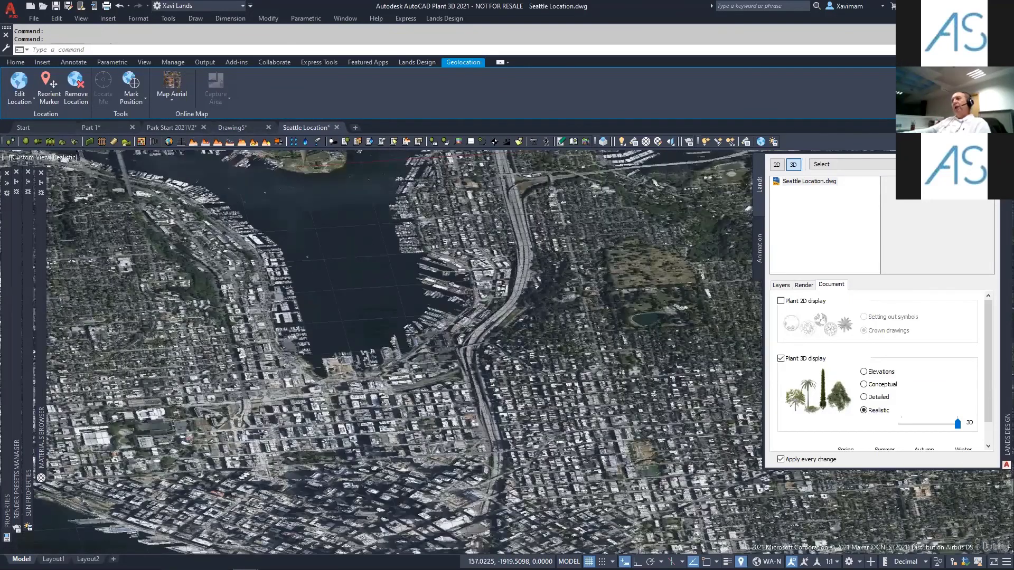
scroll(382, 354, down, 2)
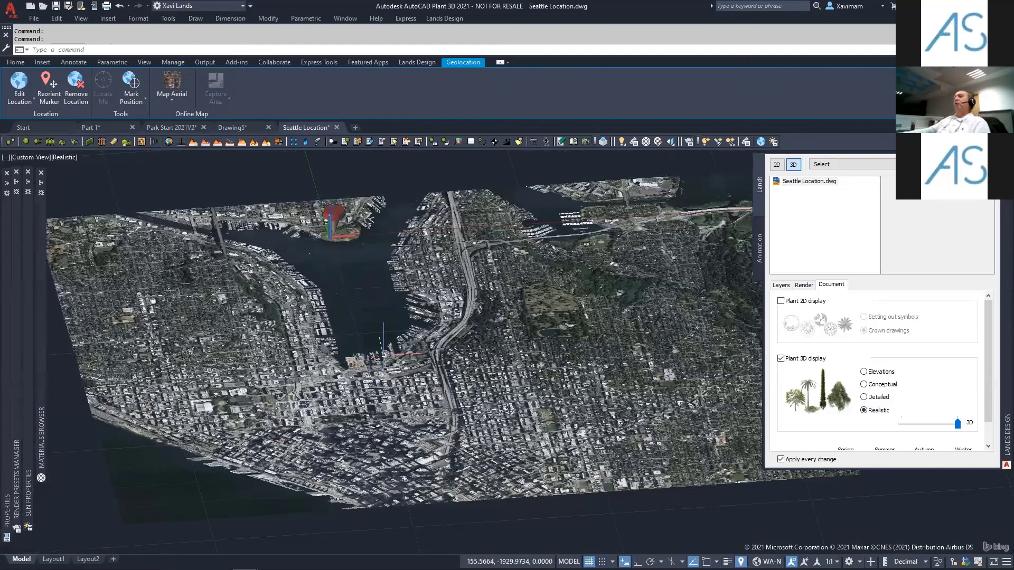
scroll(383, 354, up, 2)
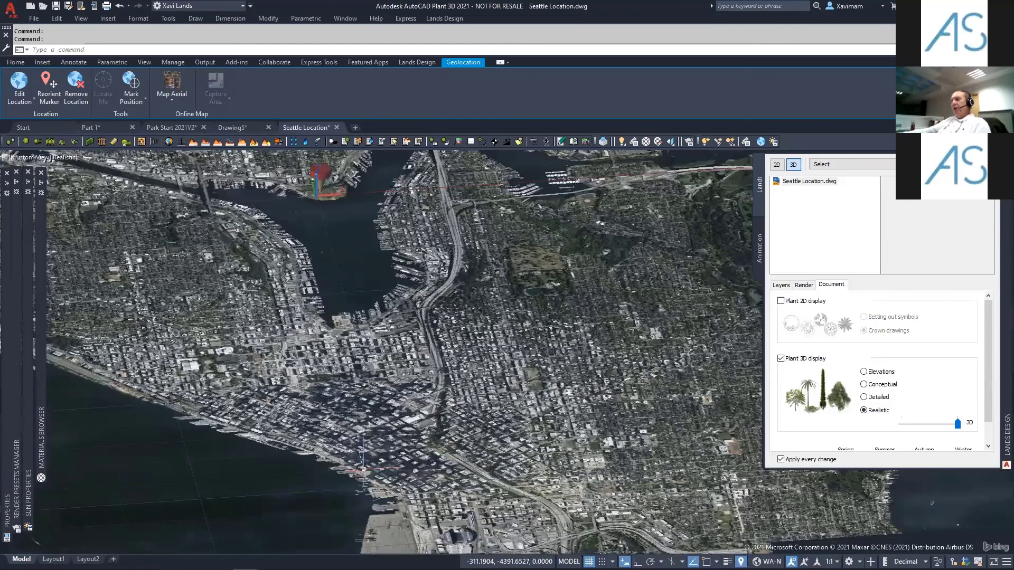
scroll(349, 438, up, 3)
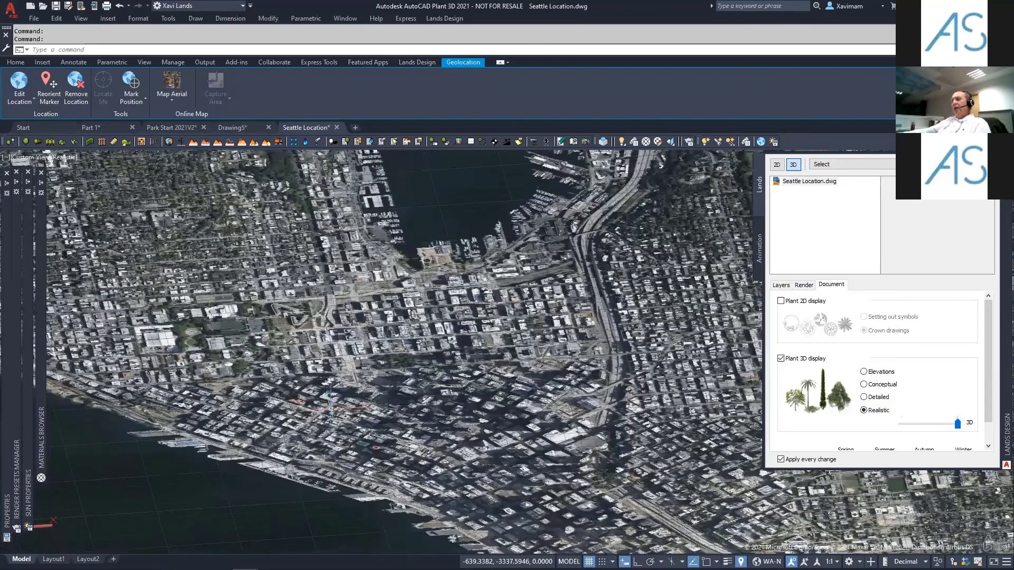
scroll(330, 407, up, 3)
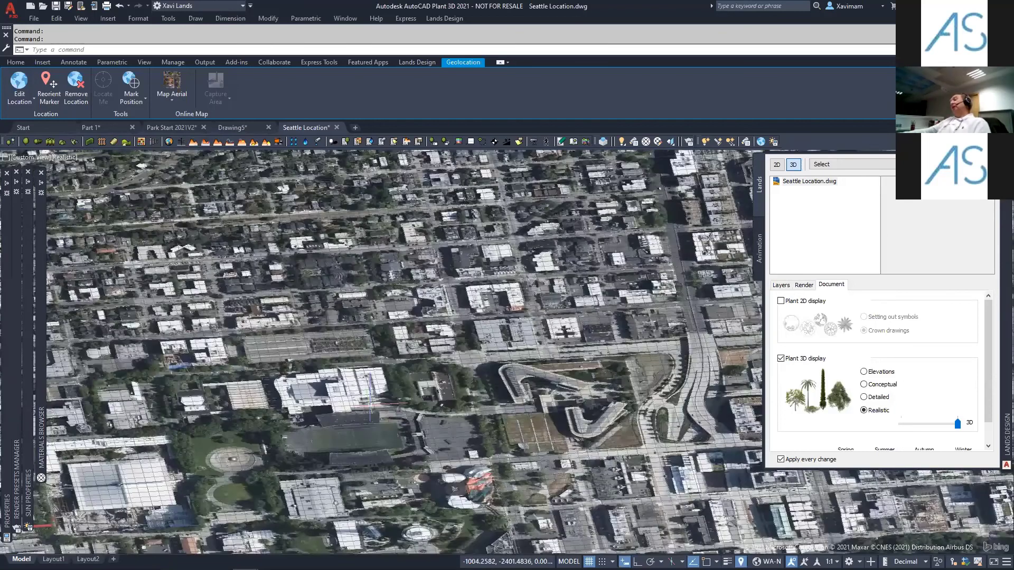
scroll(463, 450, down, 3)
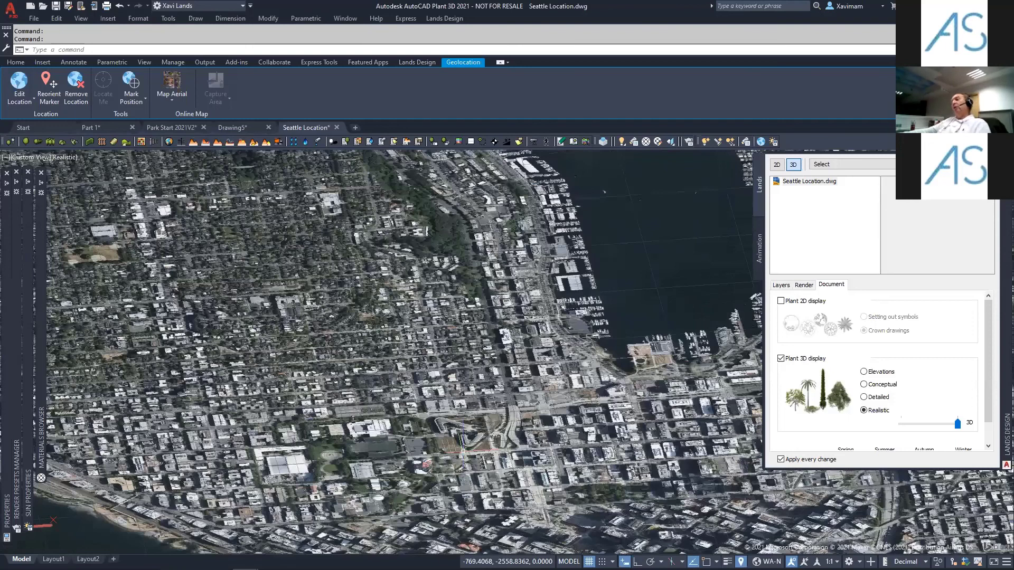
scroll(415, 366, down, 3)
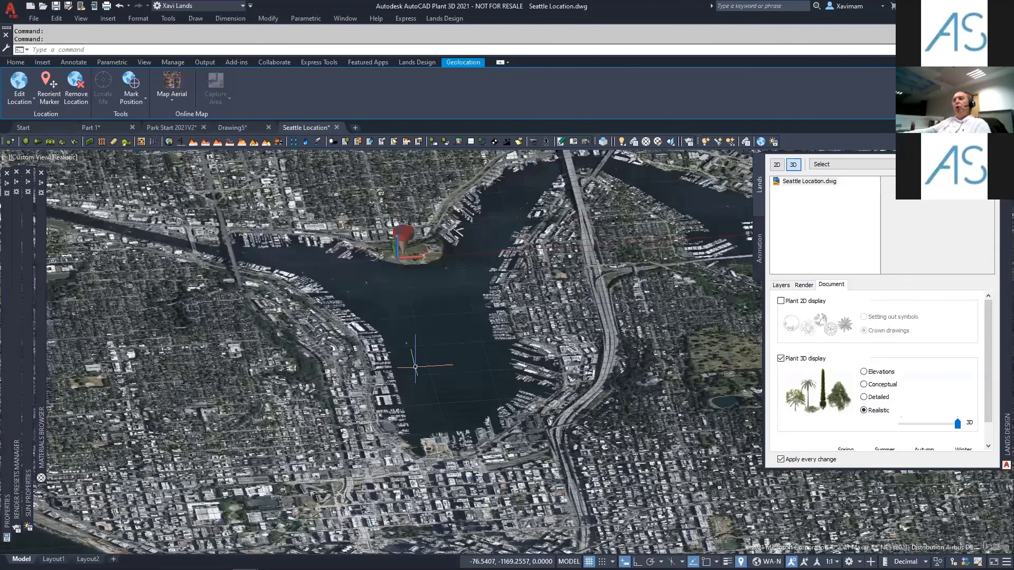
middle_drag(415, 367, 405, 405)
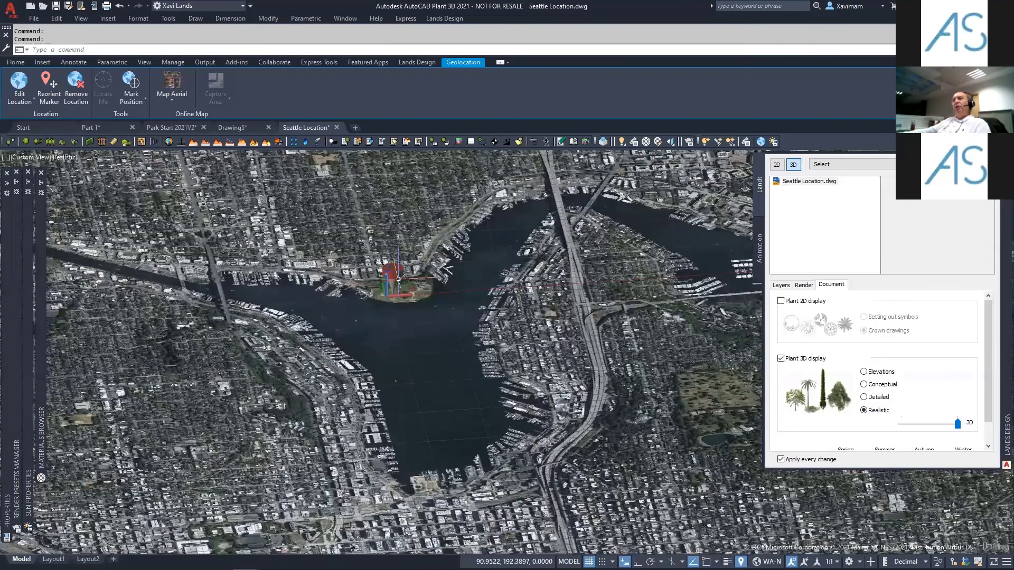
- Start inserting Abies alba plants in the park, raising their age to a crown diameter of 4.6202 and an approximate height of 8.6354
scroll(398, 279, up, 5)
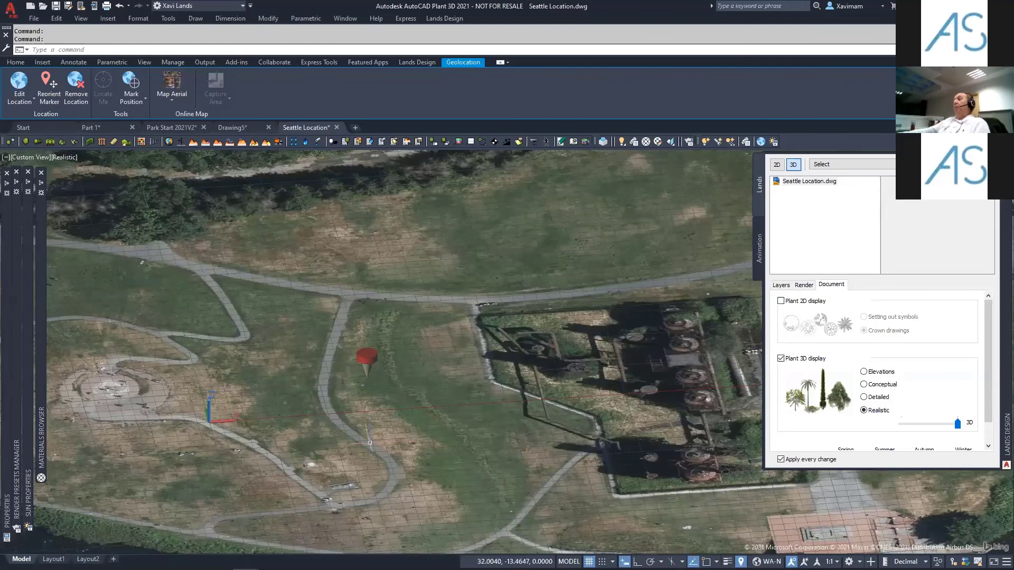
click(407, 63)
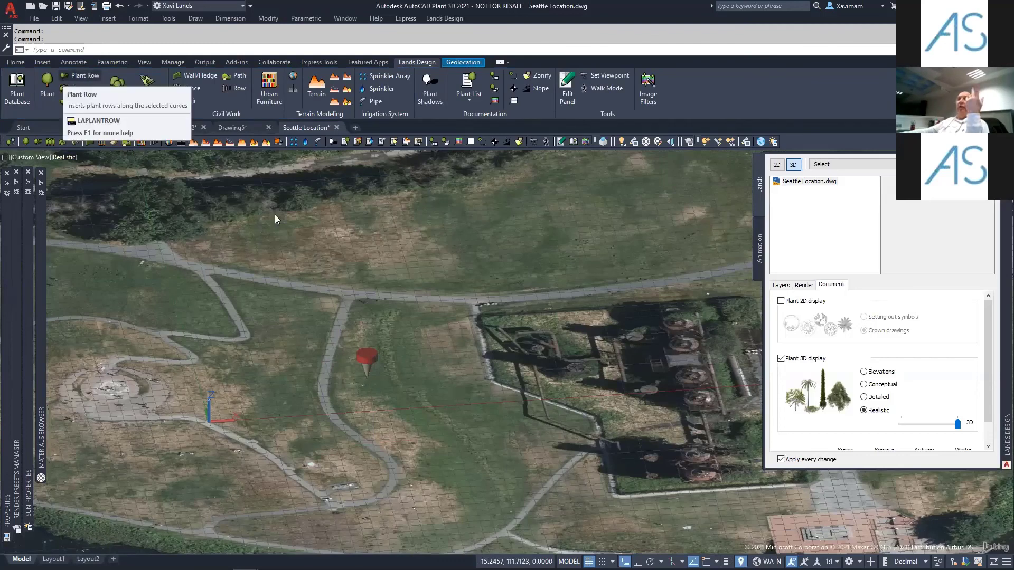
click(48, 85)
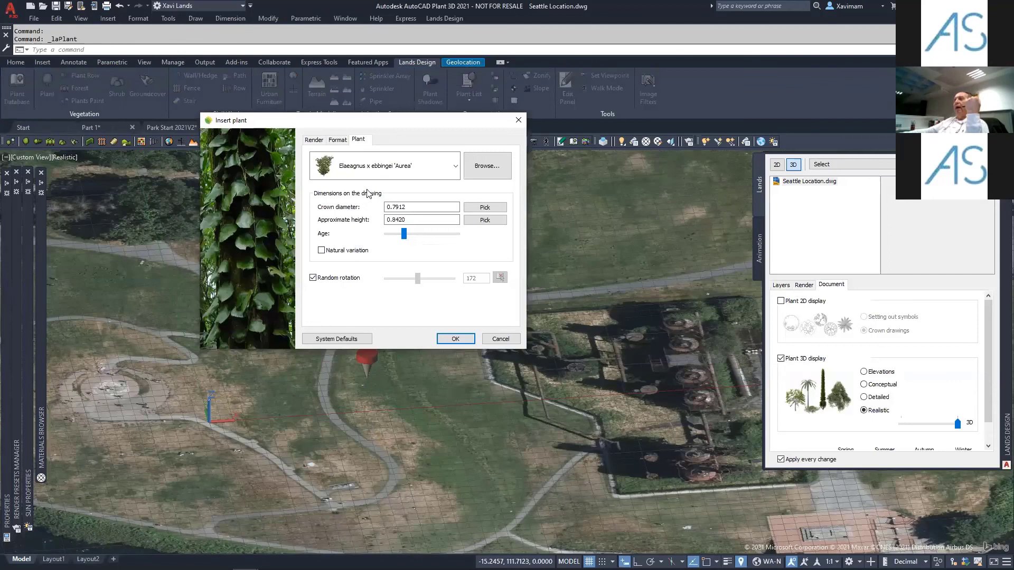
click(368, 172)
click(367, 194)
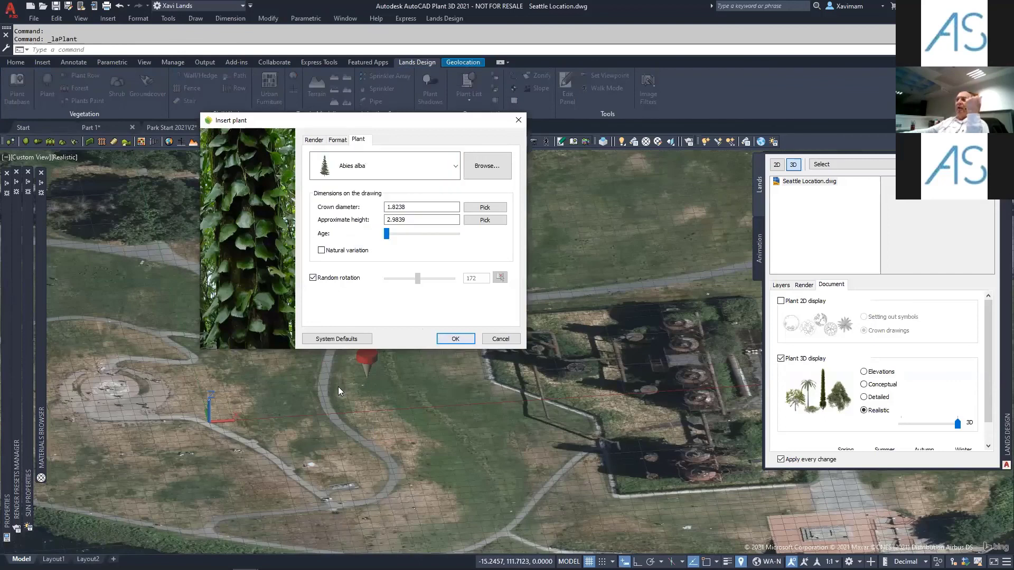
click(456, 339)
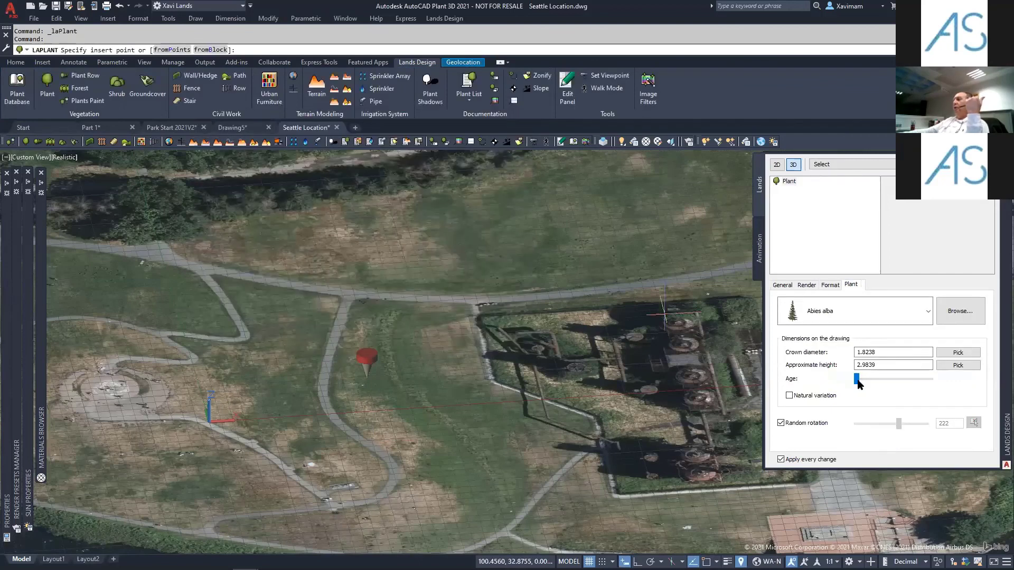
drag(857, 383, 867, 383)
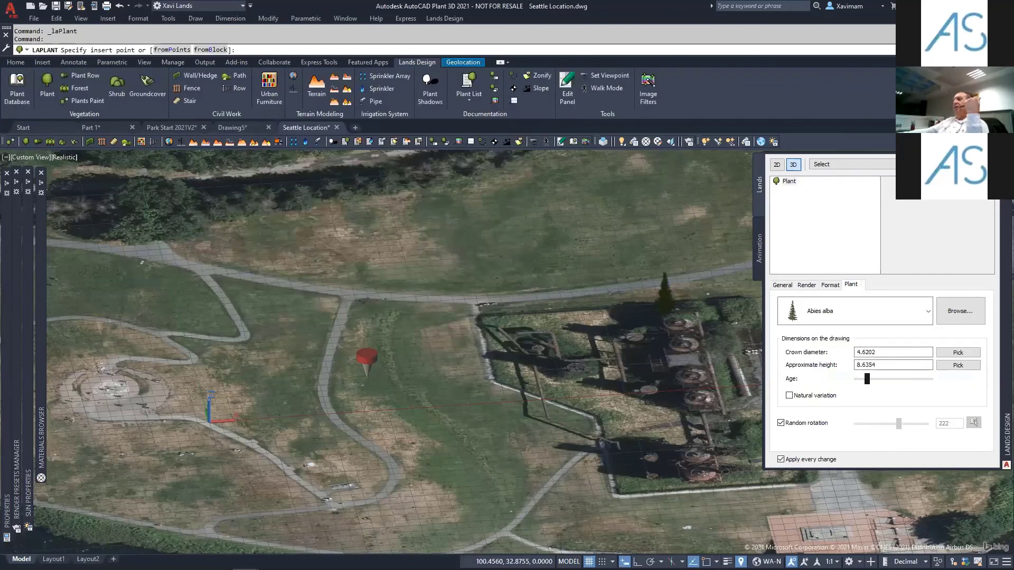
- Place four Abies alba trees in a row along the curving path, on the same side as the geographic marker
scroll(368, 425, up, 3)
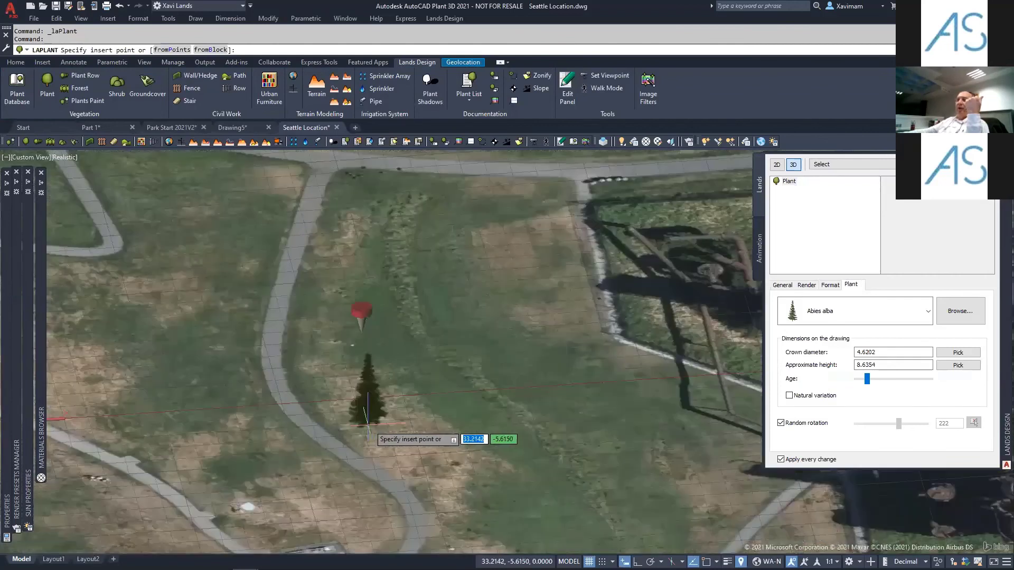
click(368, 424)
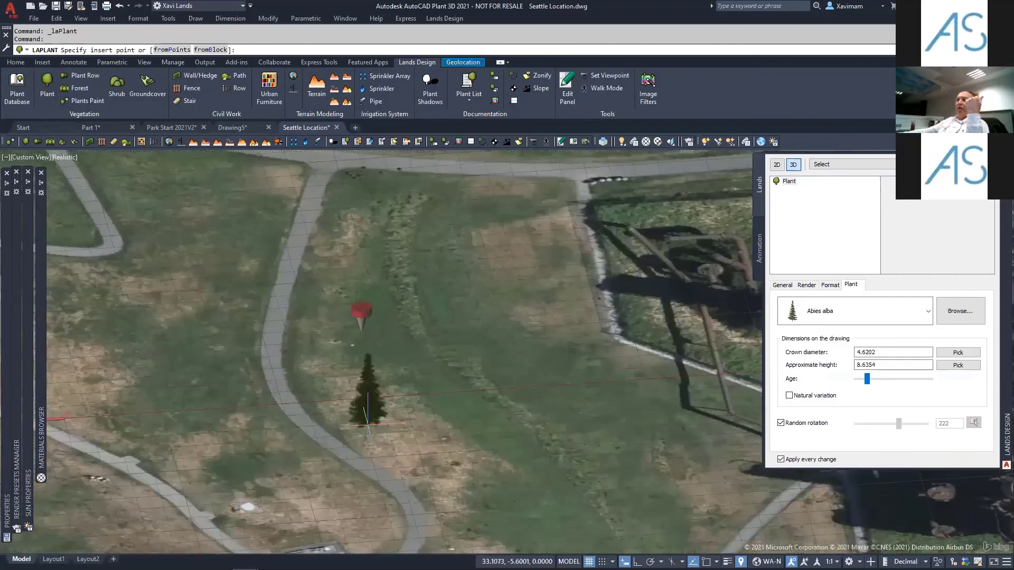
click(337, 392)
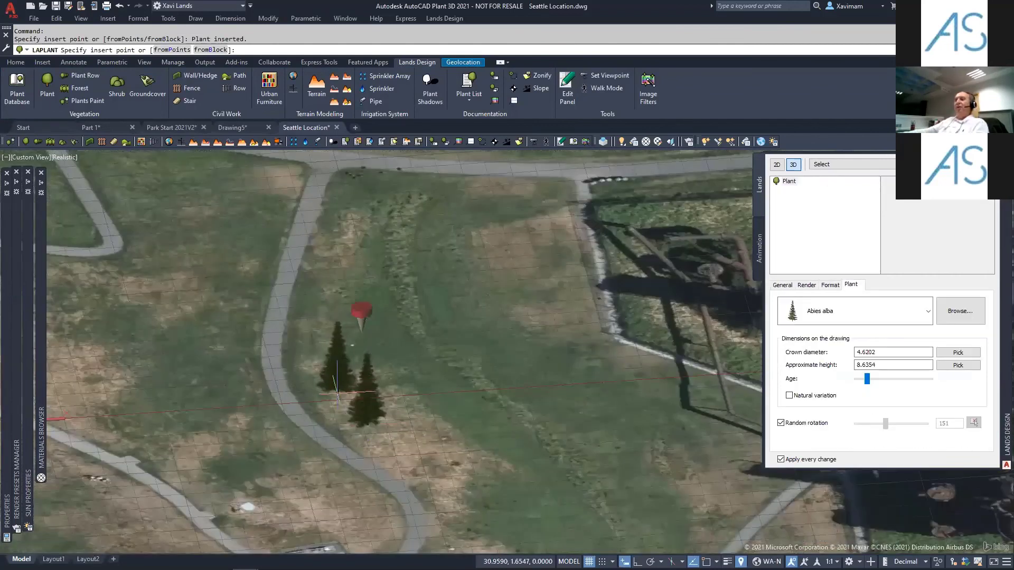
click(318, 334)
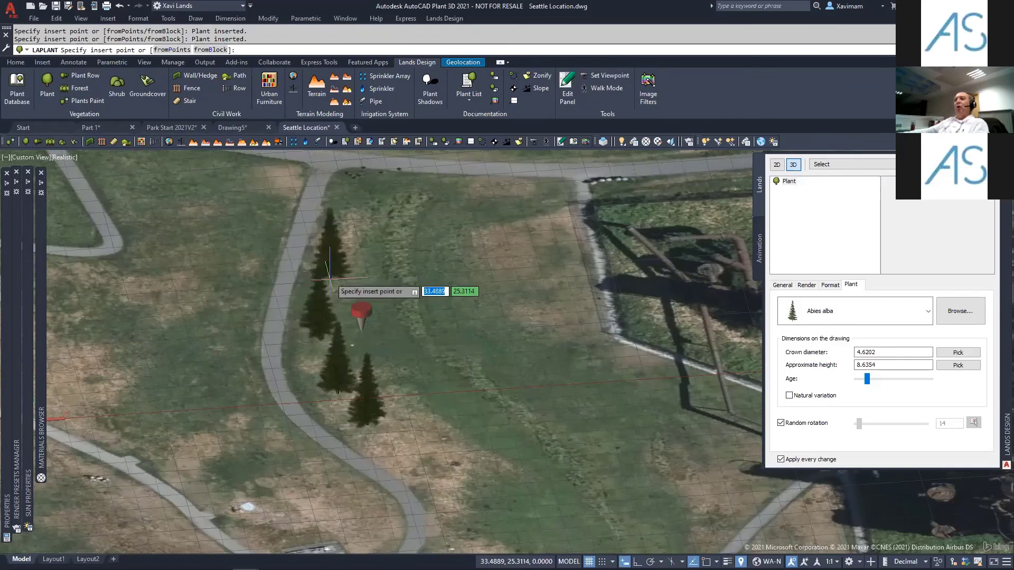
click(330, 280)
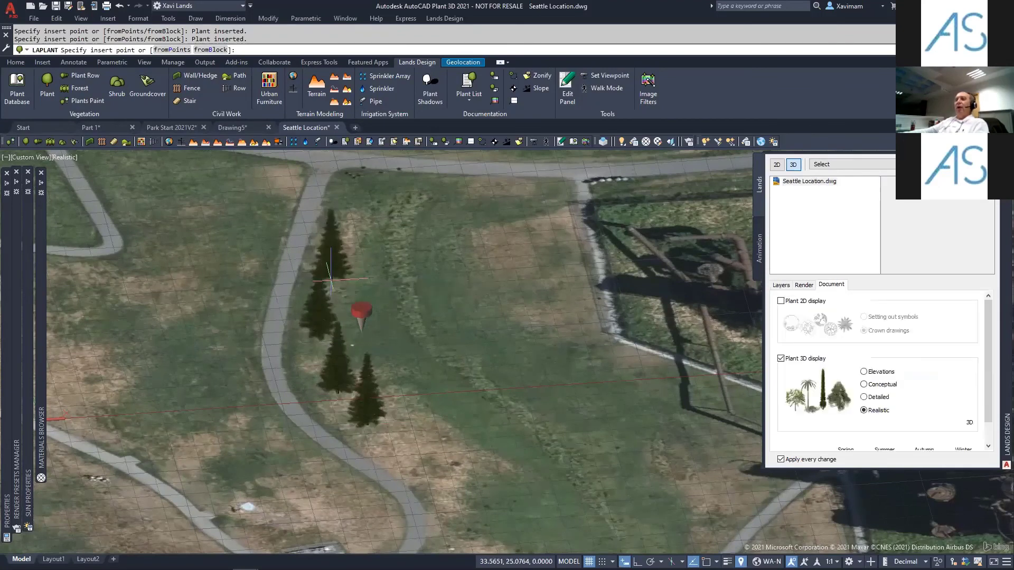
- Place four more Abies alba trees in a row across the curving path from the geographic marker and finish planting
click(239, 270)
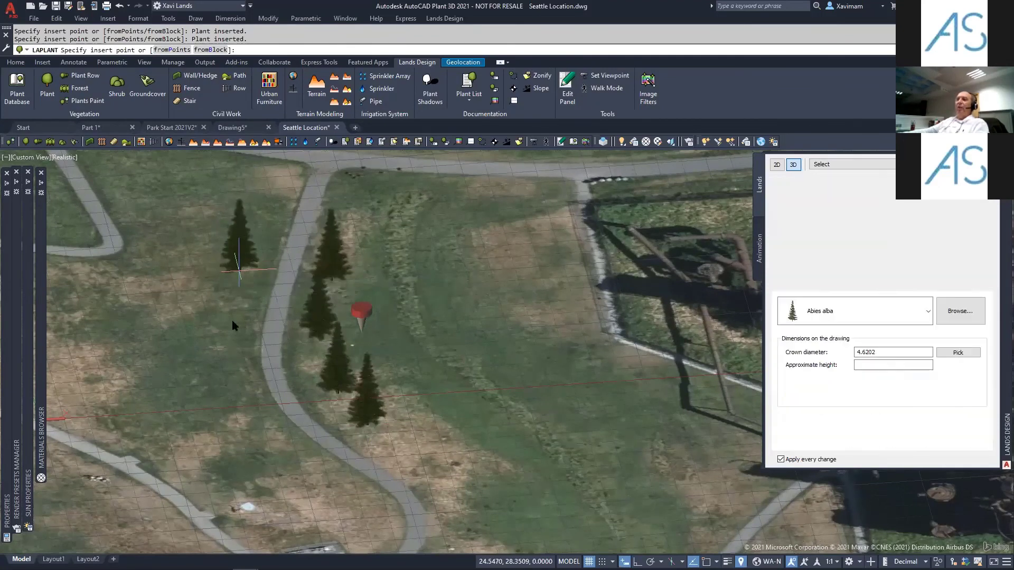
click(229, 316)
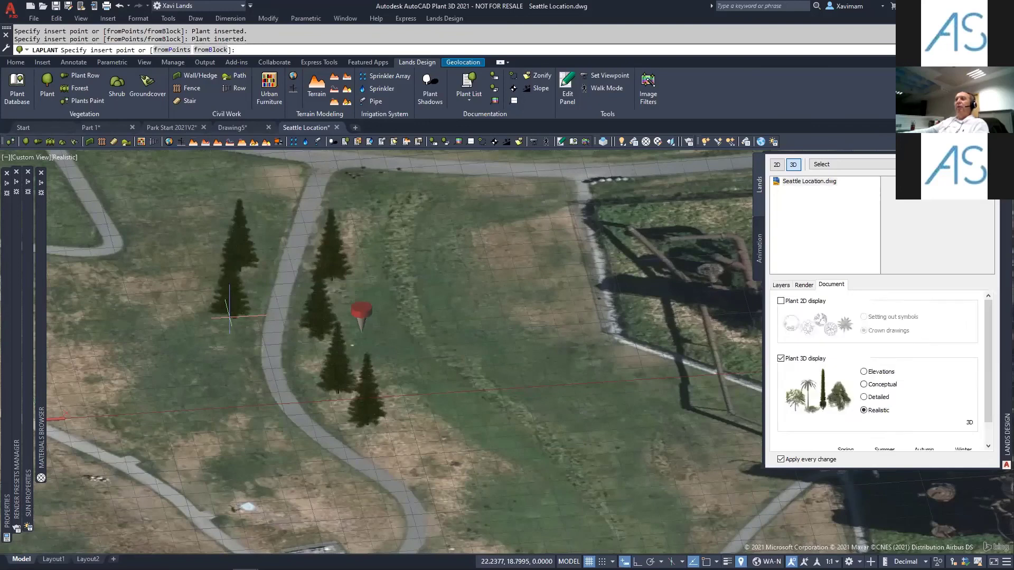
click(223, 350)
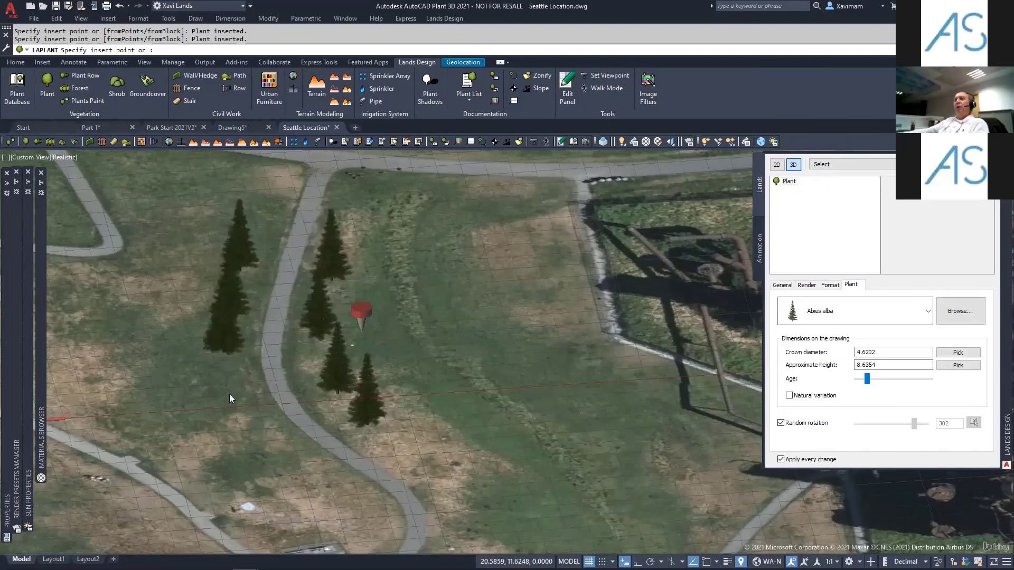
click(229, 391)
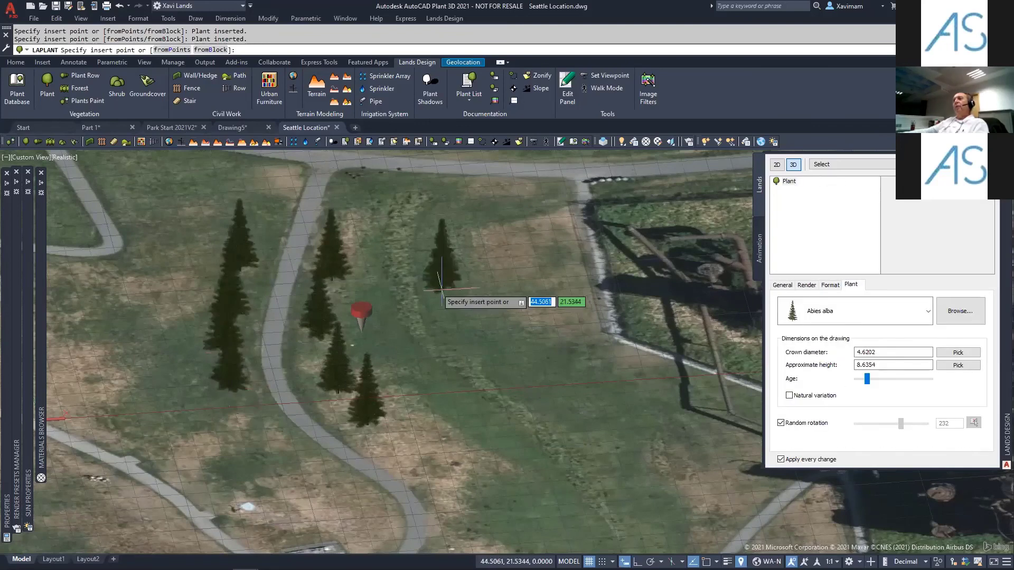
key(Escape)
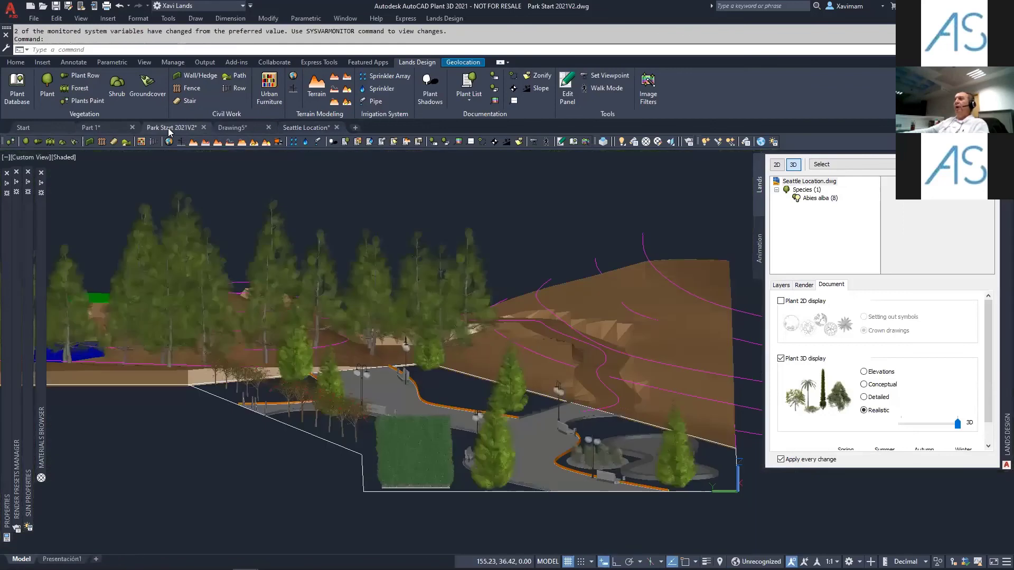
- Return to the park drawing, switch to AutoCAD 2020, and open Park Start 2021V2.dwg there from the Lands Design folder
click(168, 128)
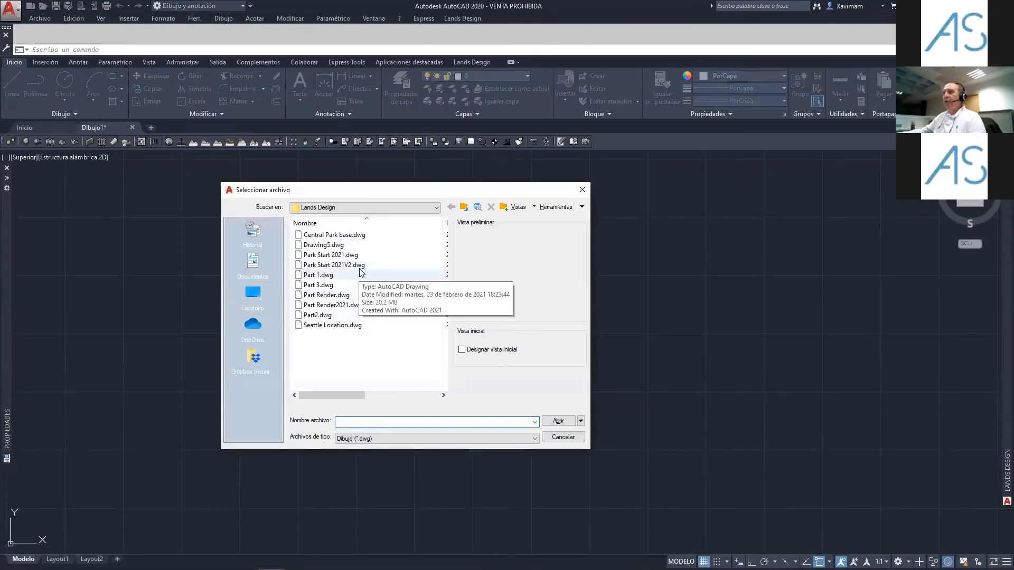
click(361, 267)
click(557, 420)
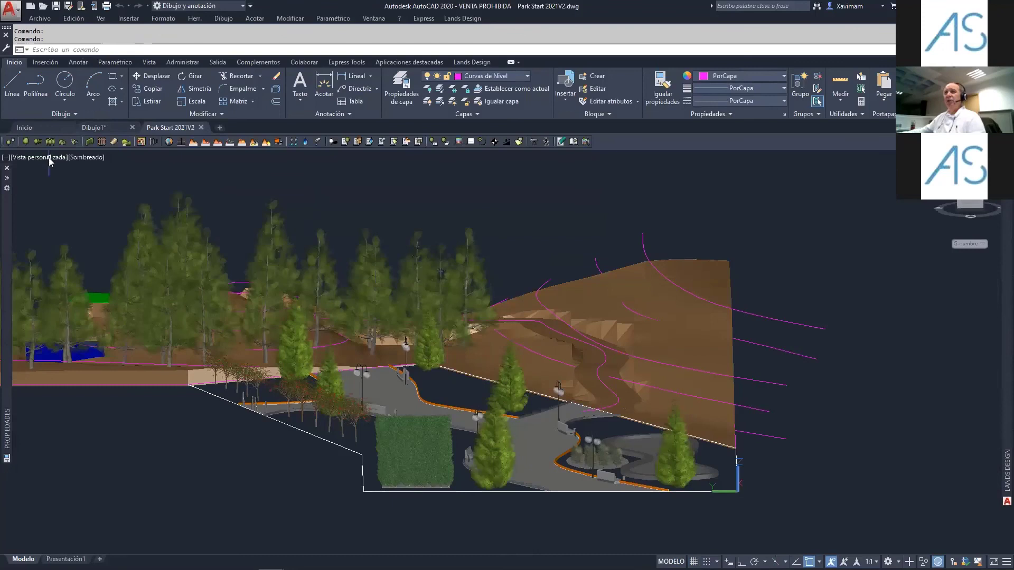
- Switch the park to the top view and insert a plant list in the empty area beside the terrain
click(48, 158)
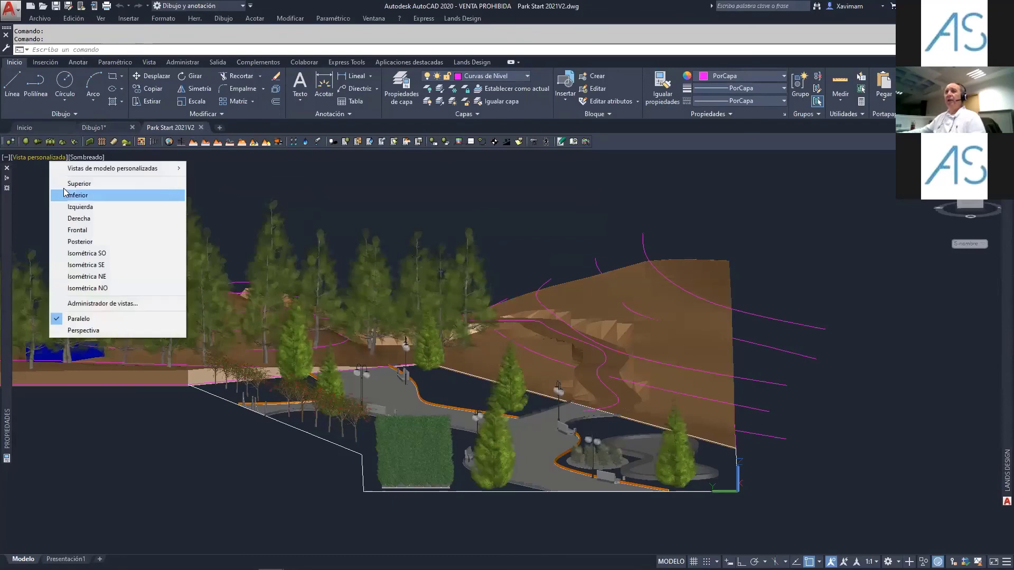
click(76, 184)
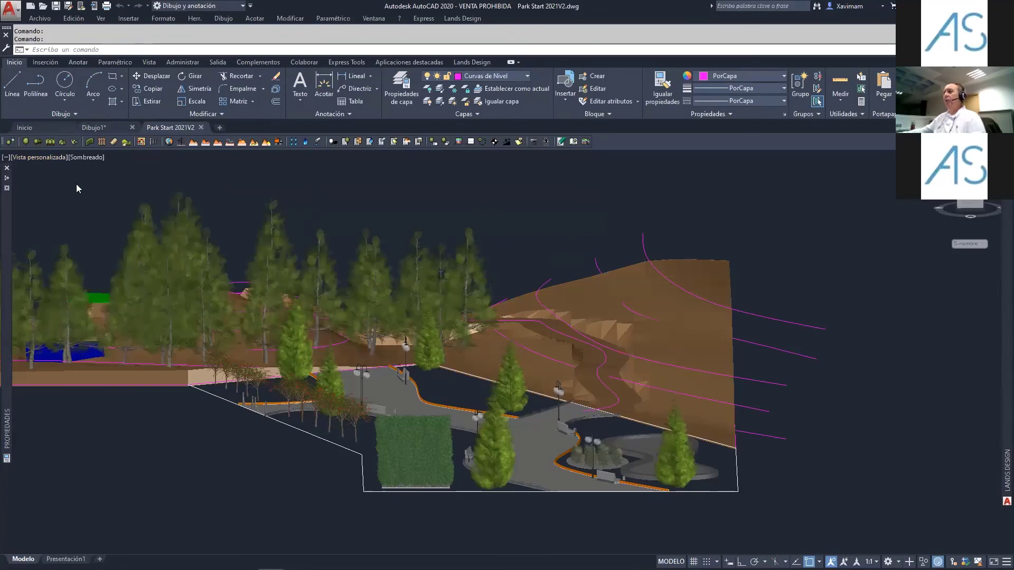
click(462, 19)
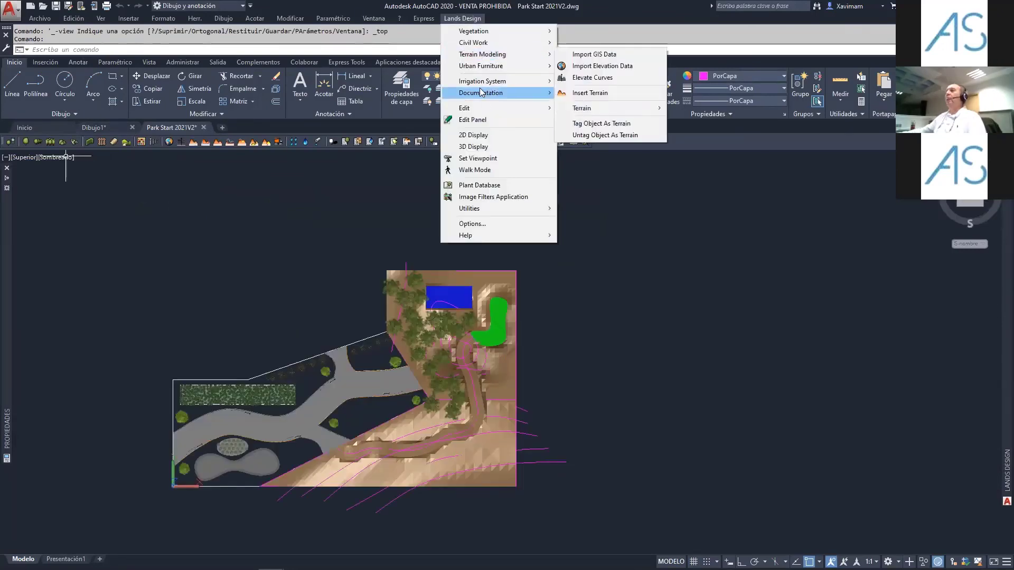
mouse_move(491, 96)
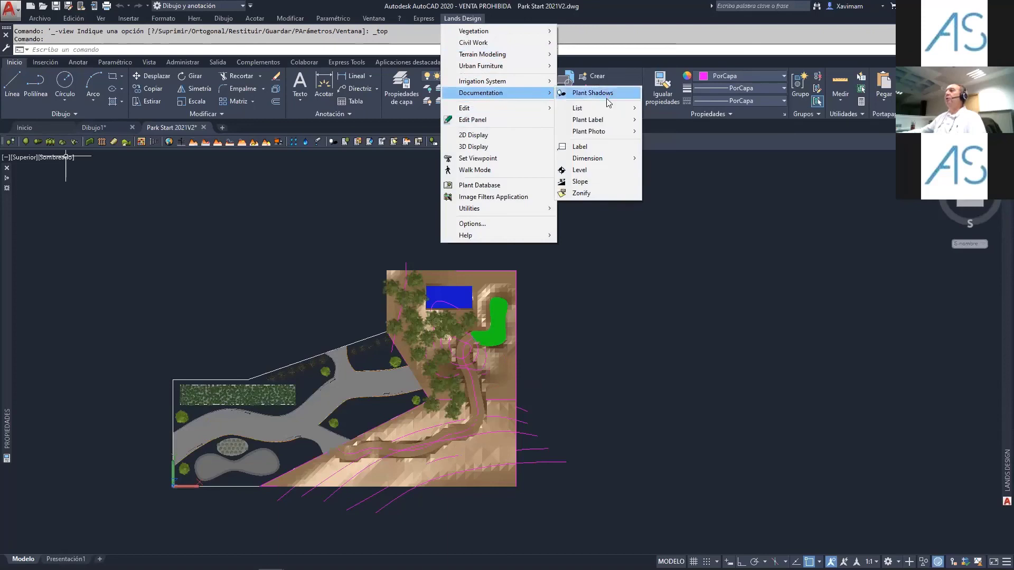
mouse_move(608, 108)
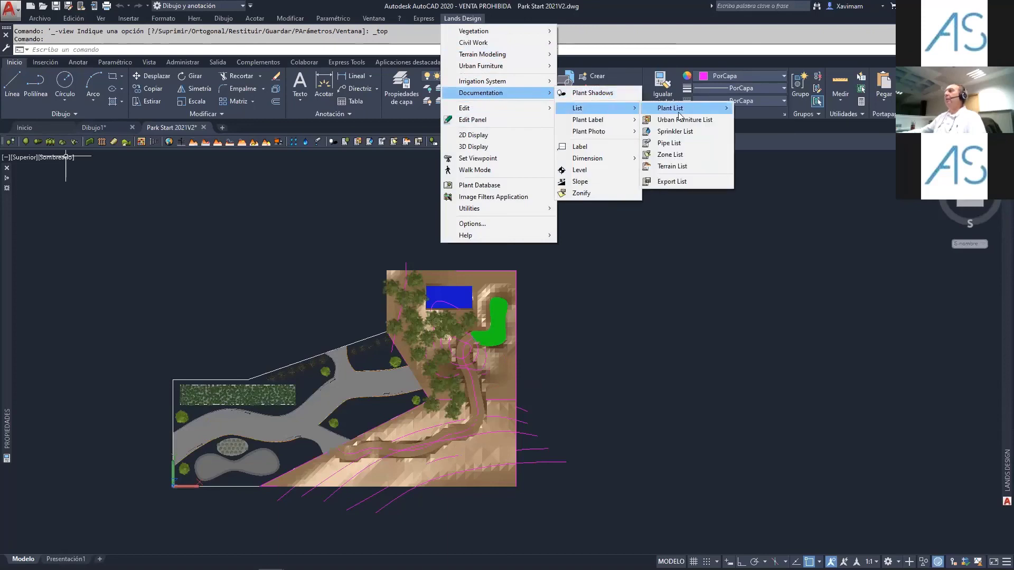
mouse_move(681, 109)
click(762, 112)
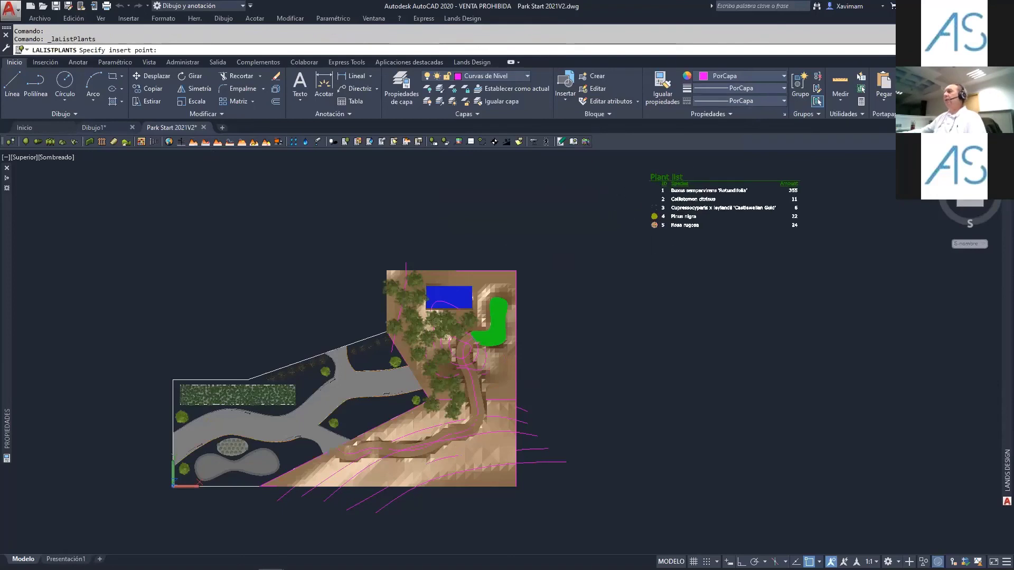
click(649, 229)
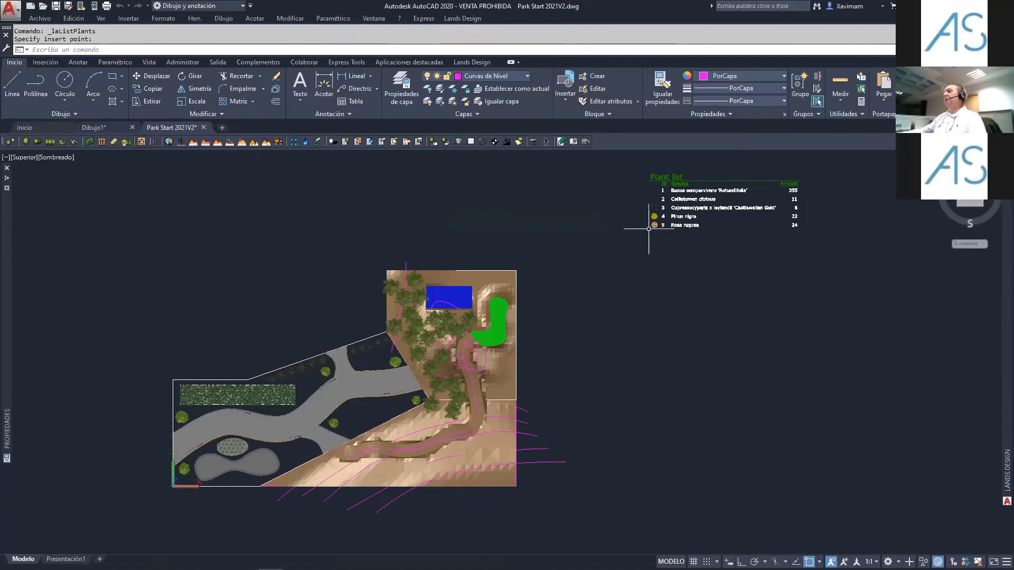
- Select the plant list and review its general properties and table format settings
scroll(693, 208, up, 3)
mouse_move(694, 208)
middle_down()
mouse_move(632, 278)
mouse_move(398, 320)
mouse_move(333, 349)
middle_up()
scroll(610, 274, up, 3)
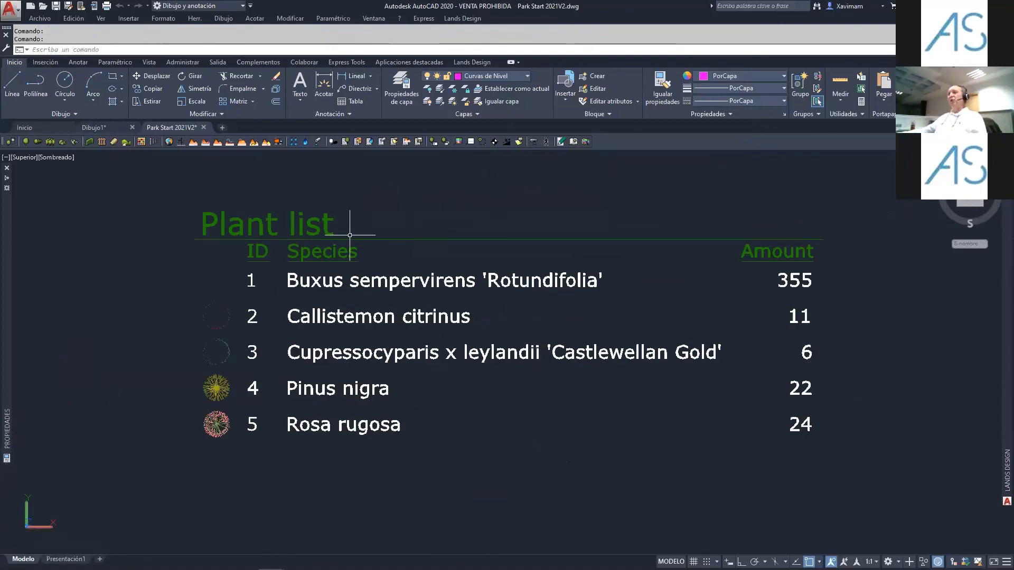
middle_drag(388, 244, 322, 237)
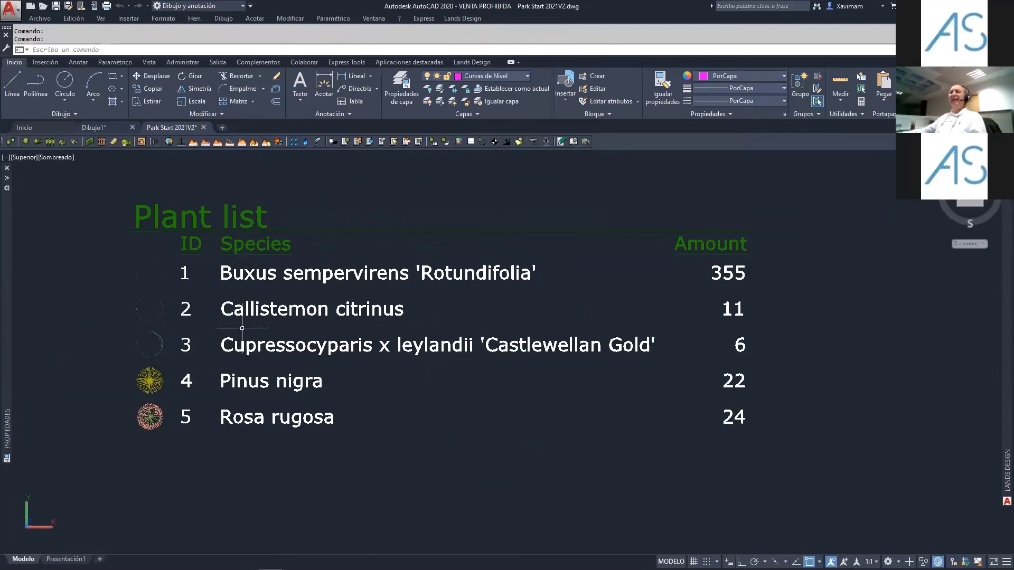
click(272, 305)
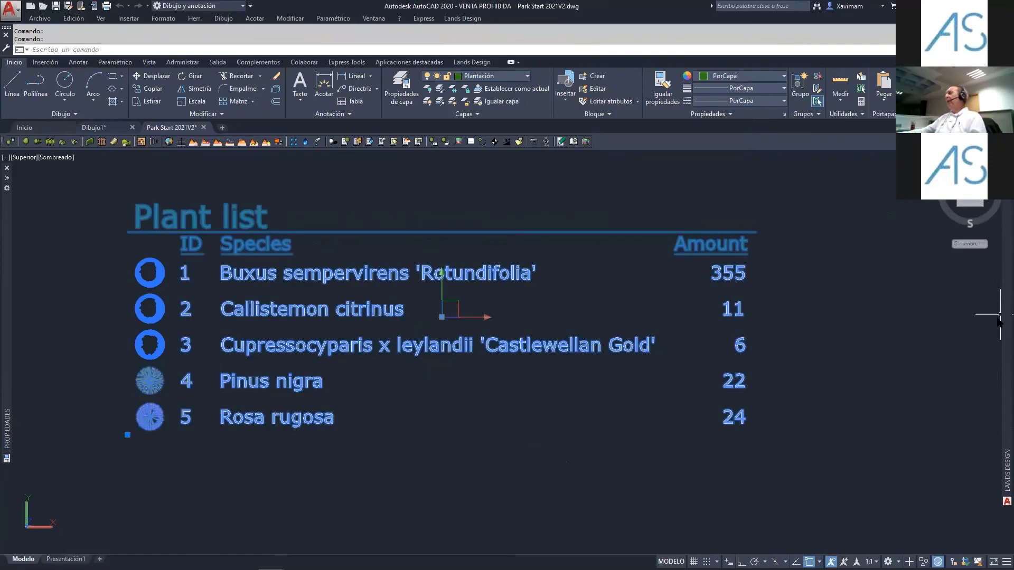
mouse_move(1001, 317)
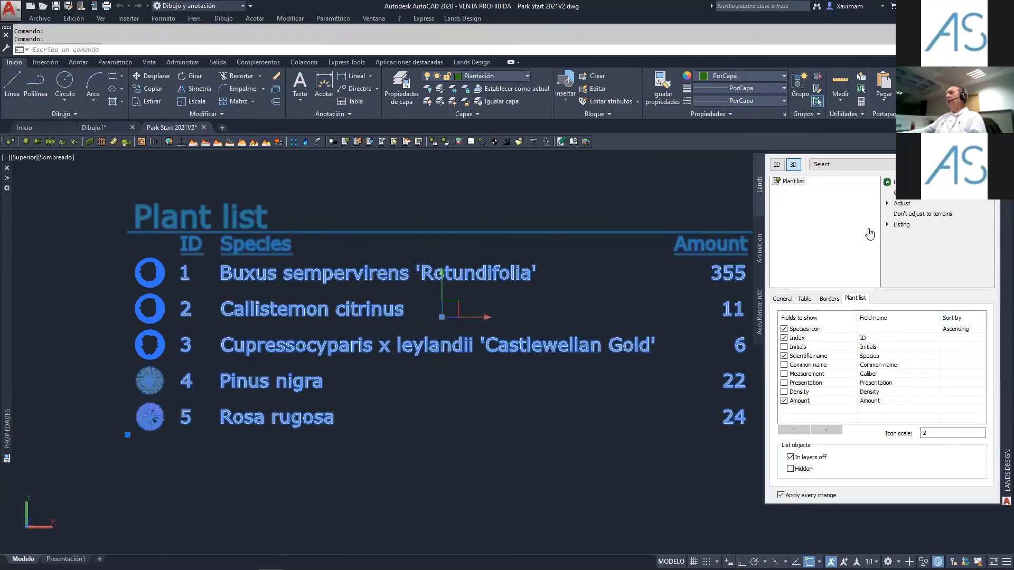
click(778, 301)
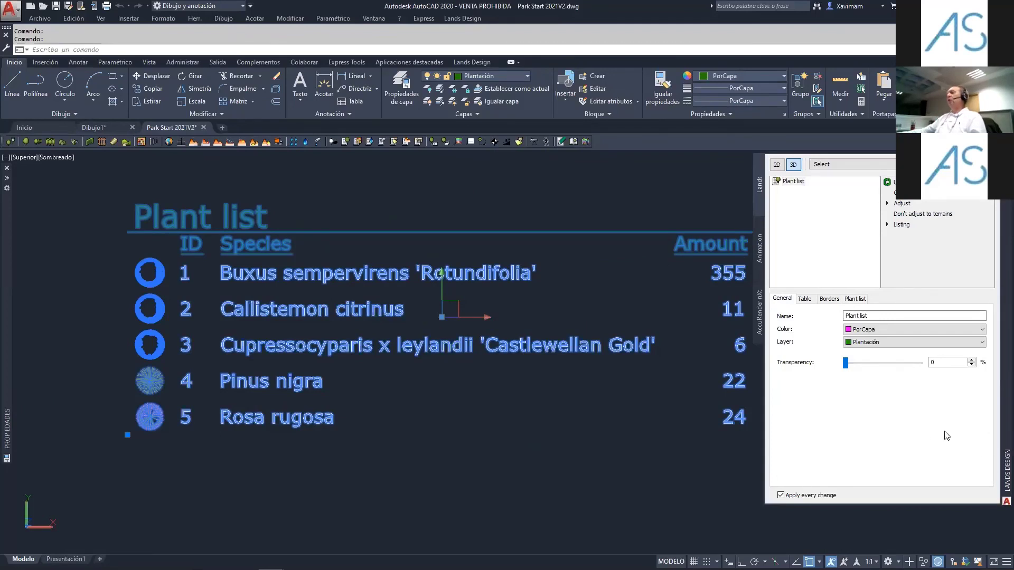
click(805, 299)
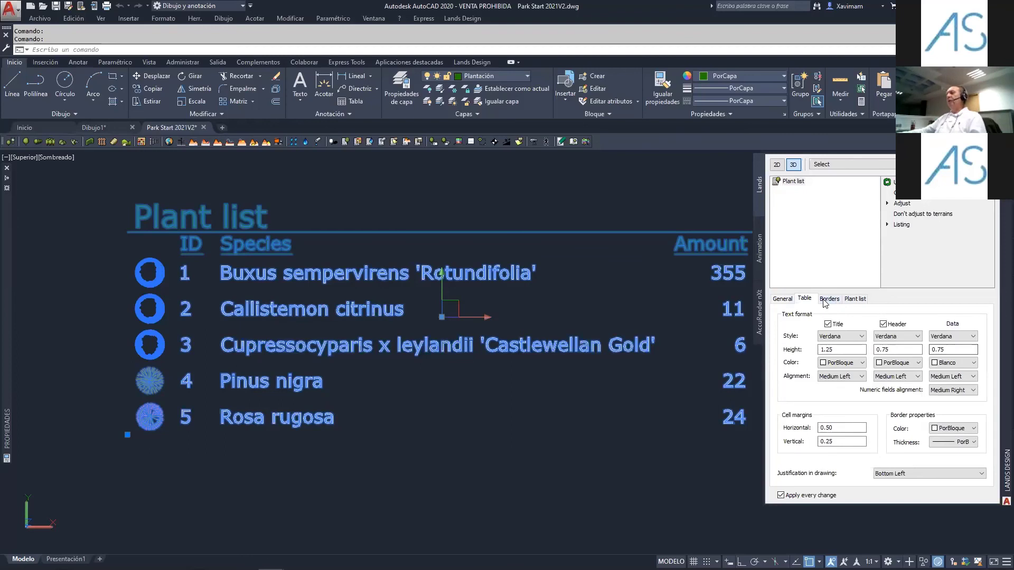
- Give the plant list horizontal borders between all rows and vertical borders between its columns
click(827, 300)
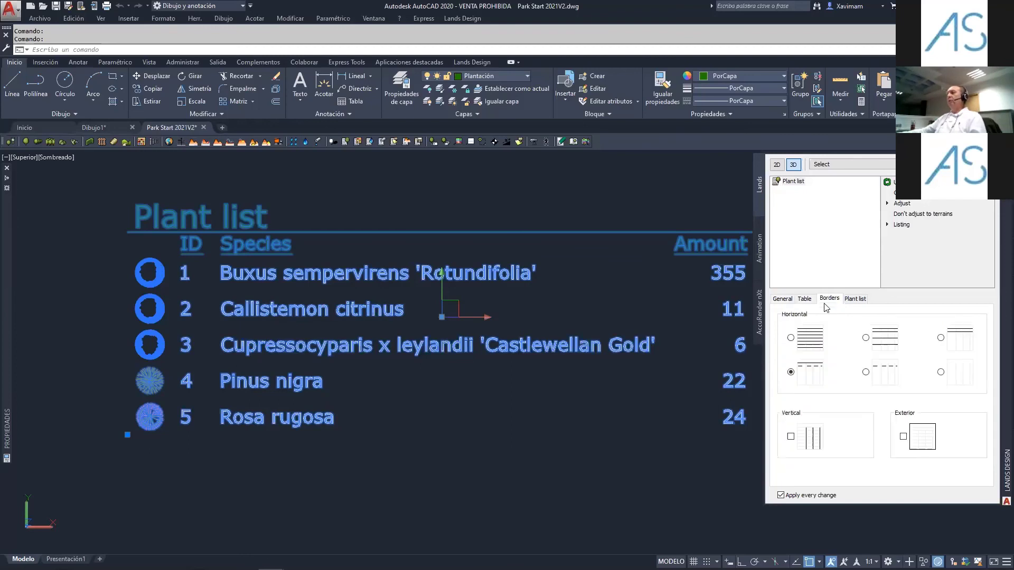
click(903, 437)
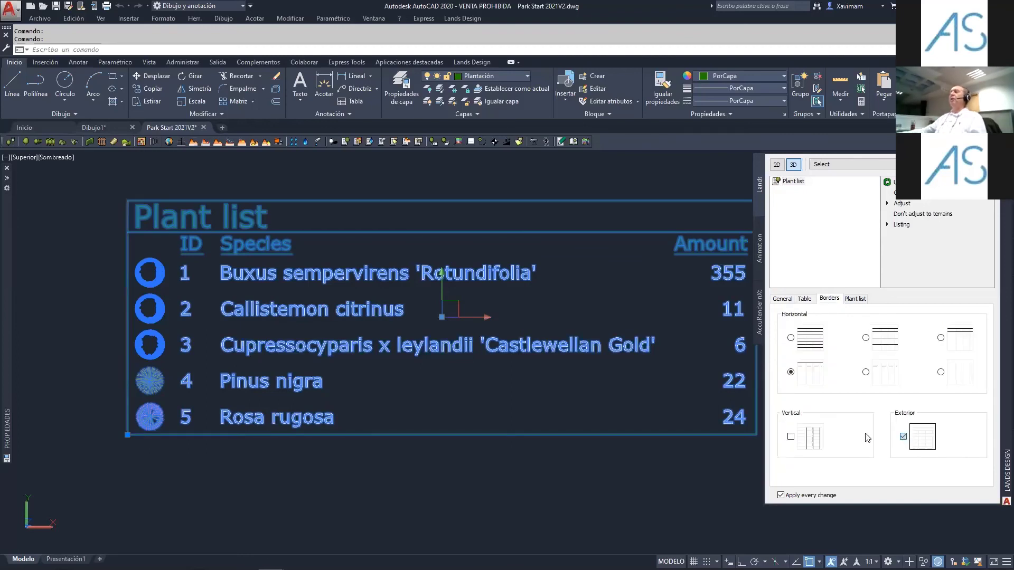
click(791, 339)
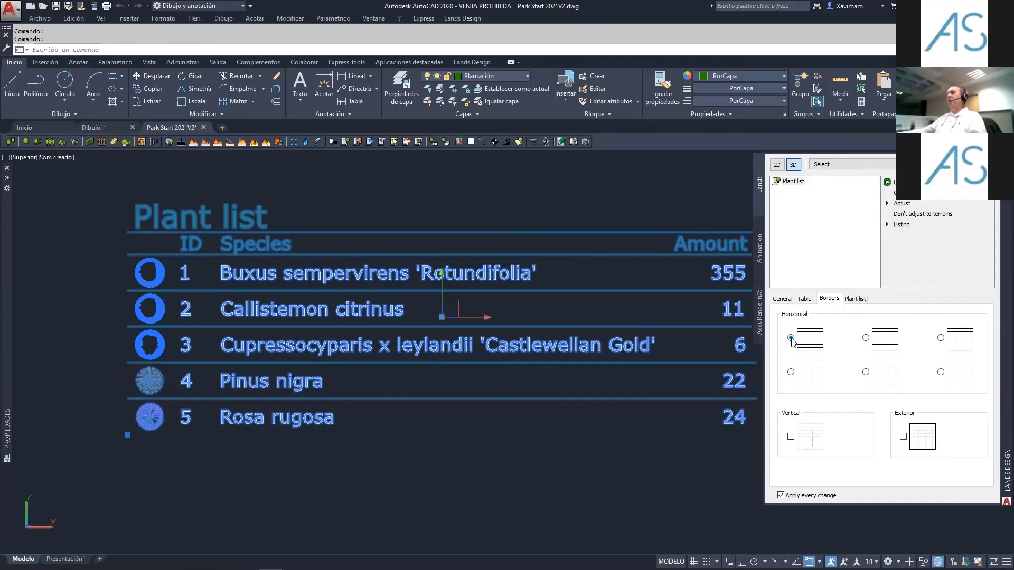
click(791, 437)
- Add the Density field to the plant list
click(854, 299)
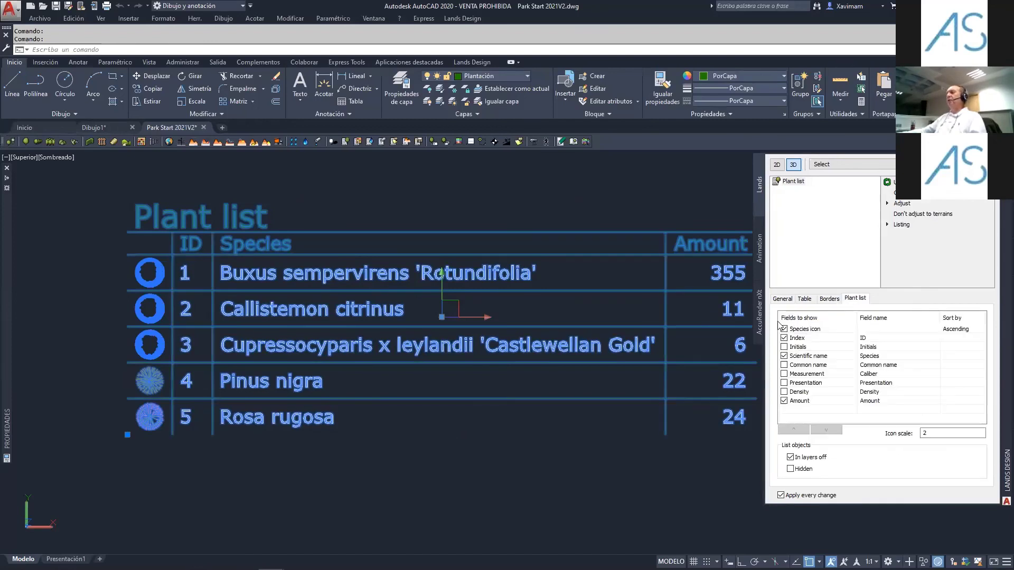
click(784, 338)
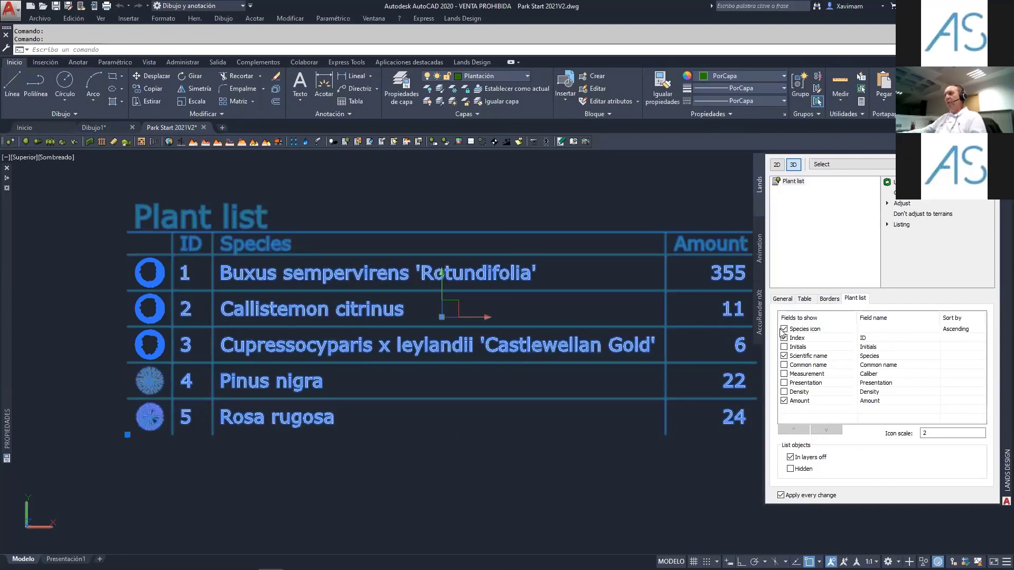
click(785, 393)
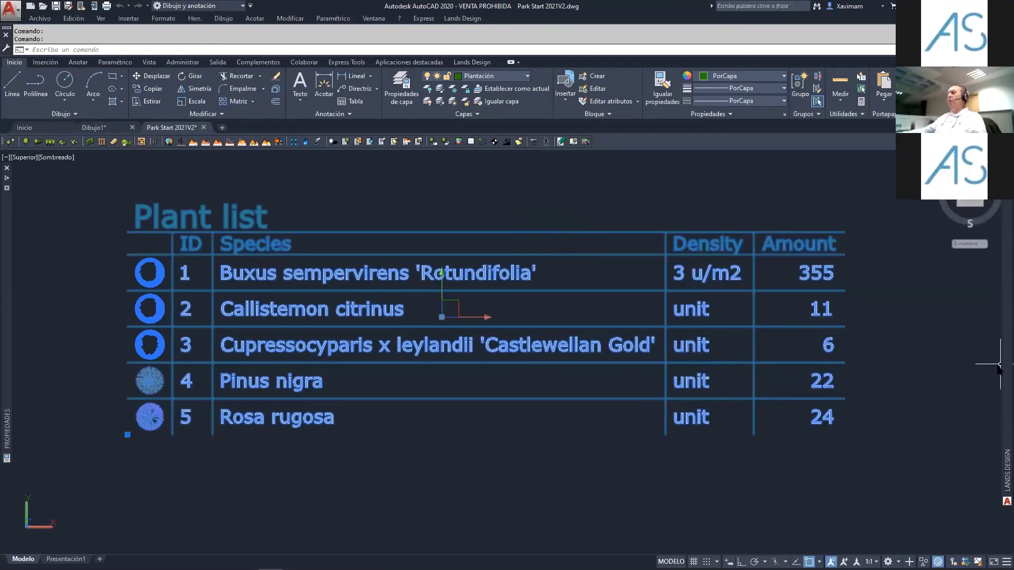
- Enable the exterior border around the plant list and deselect it
mouse_move(1000, 372)
click(827, 300)
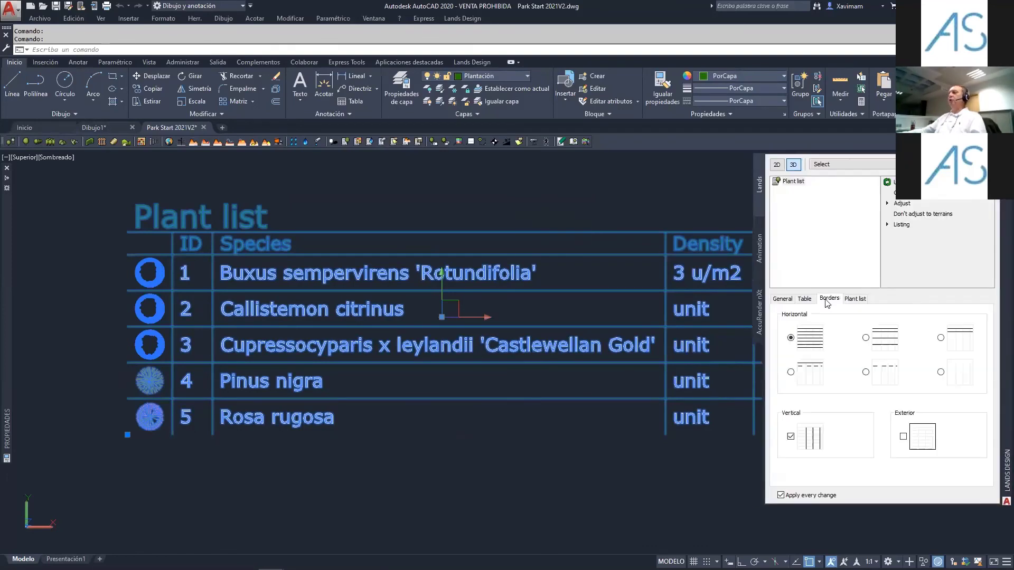
click(904, 439)
scroll(579, 310, down, 2)
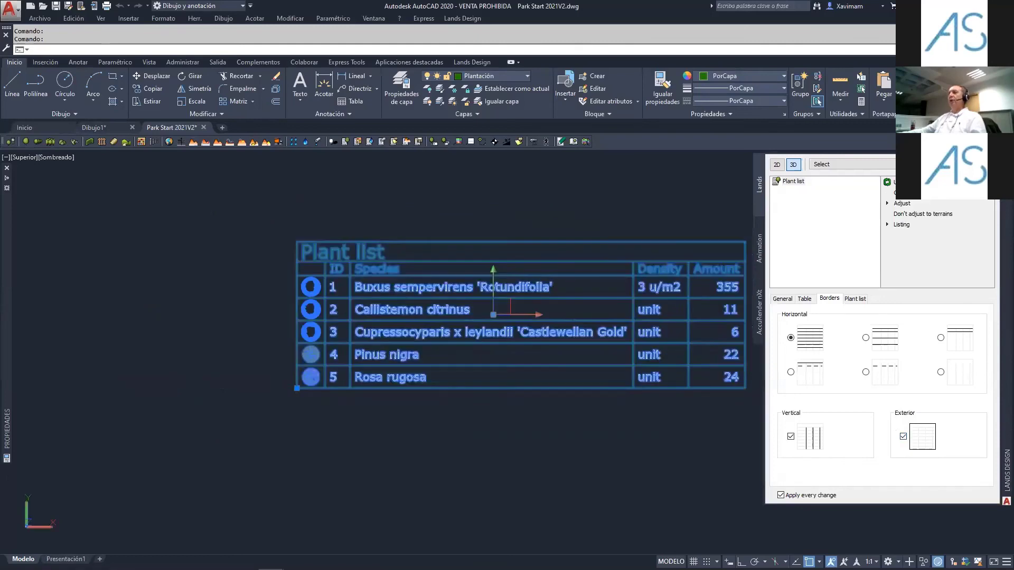
middle_drag(585, 233, 544, 243)
key(Escape)
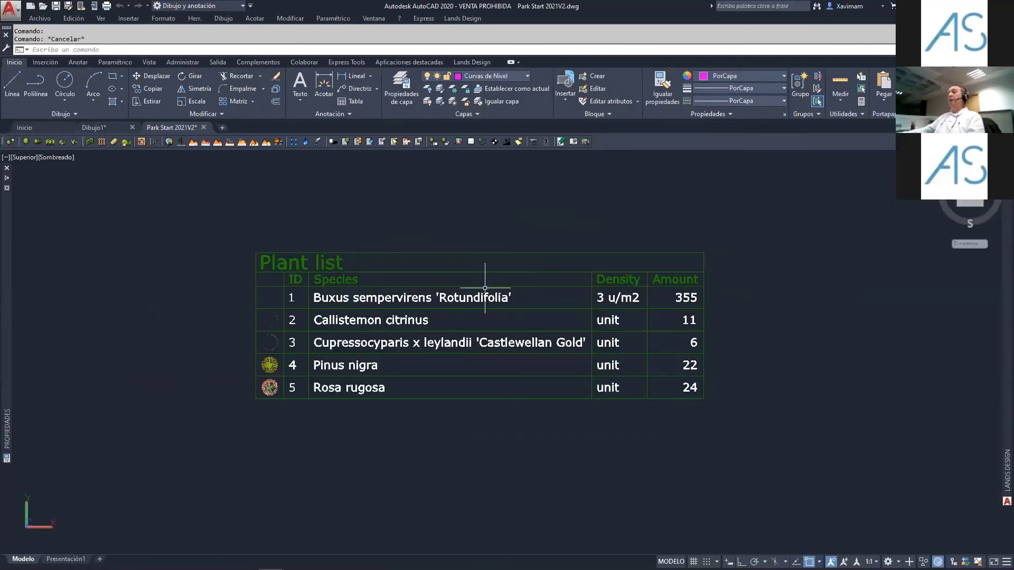
- Export the plant list as an HTML page named Plant list.htm in the Materiales folder and close the export listing
click(518, 235)
click(484, 277)
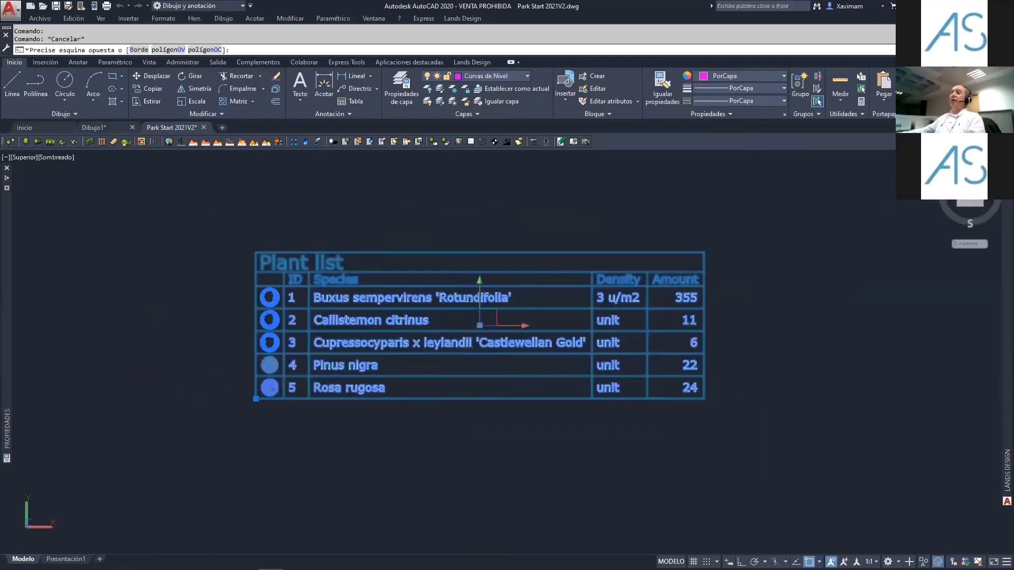
right_click(482, 282)
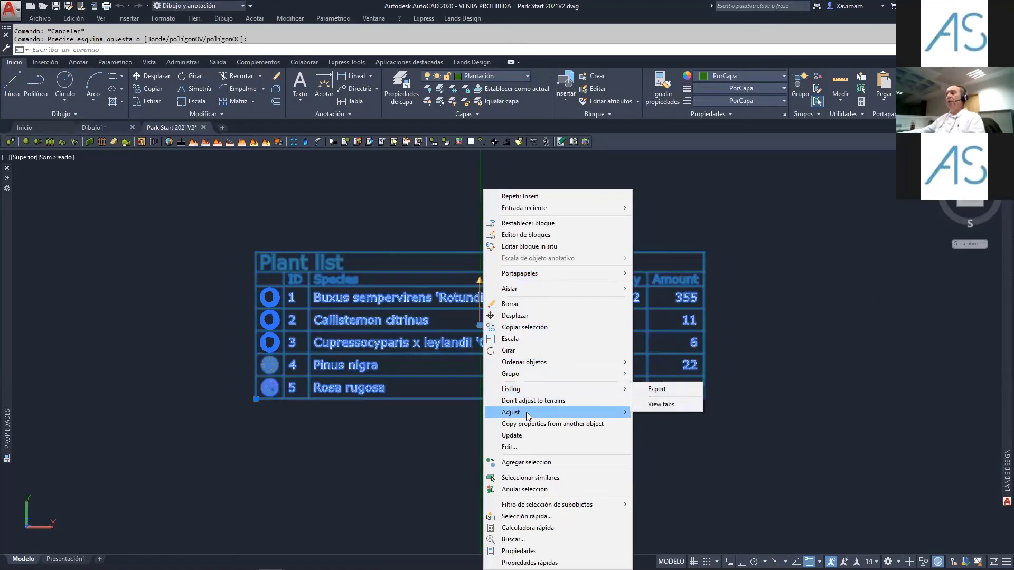
mouse_move(526, 390)
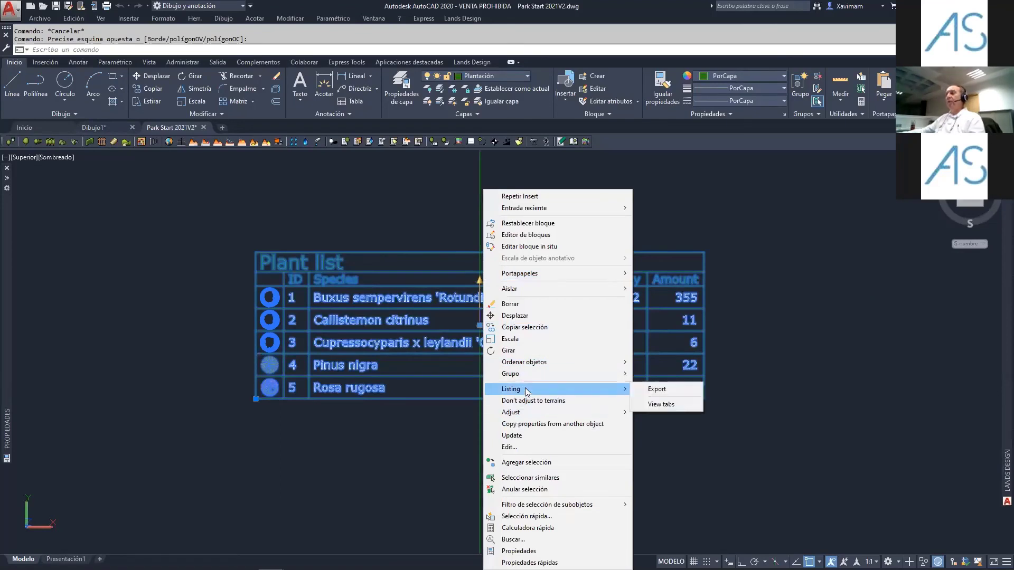
click(674, 386)
click(378, 199)
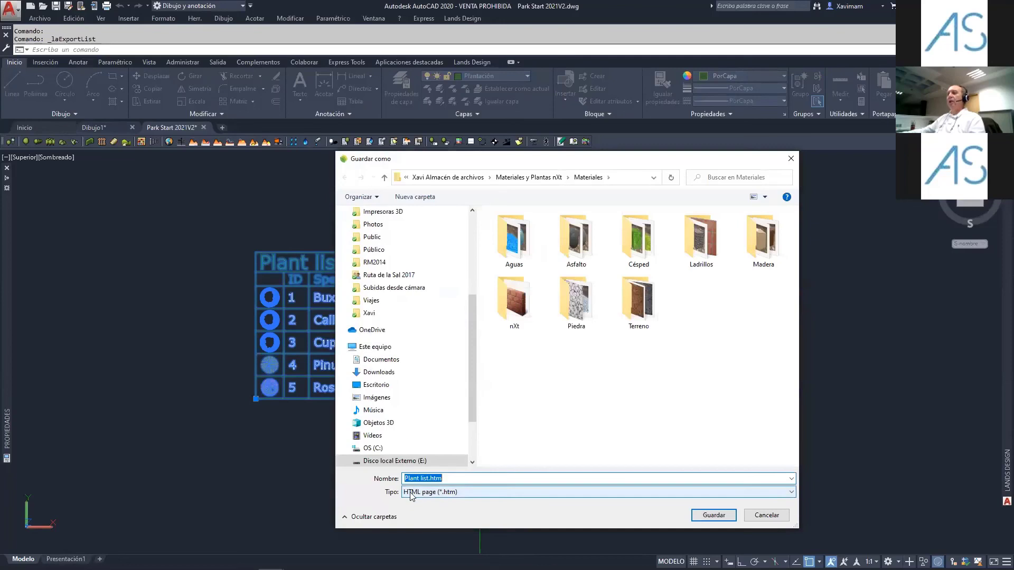
click(438, 492)
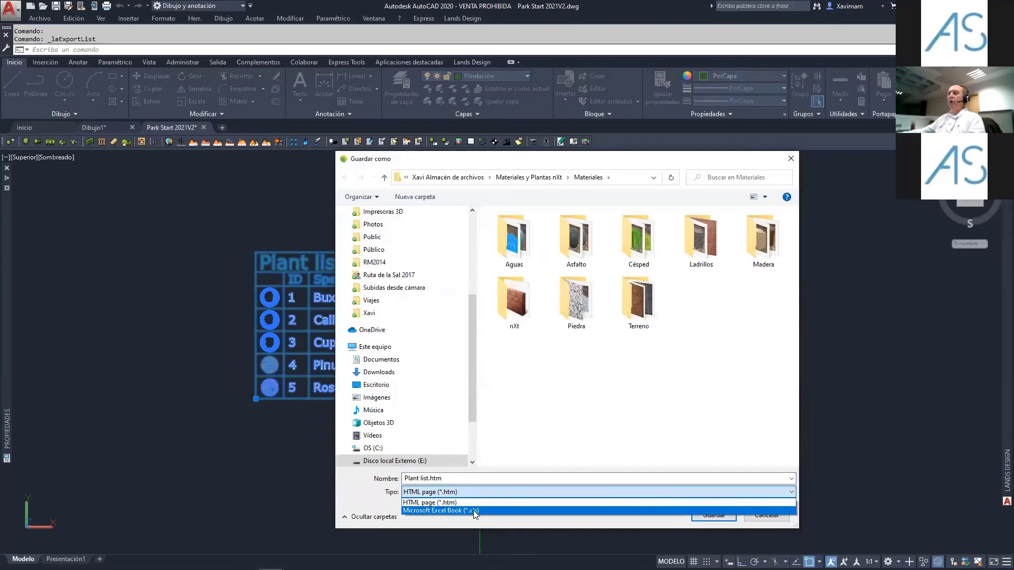
click(722, 522)
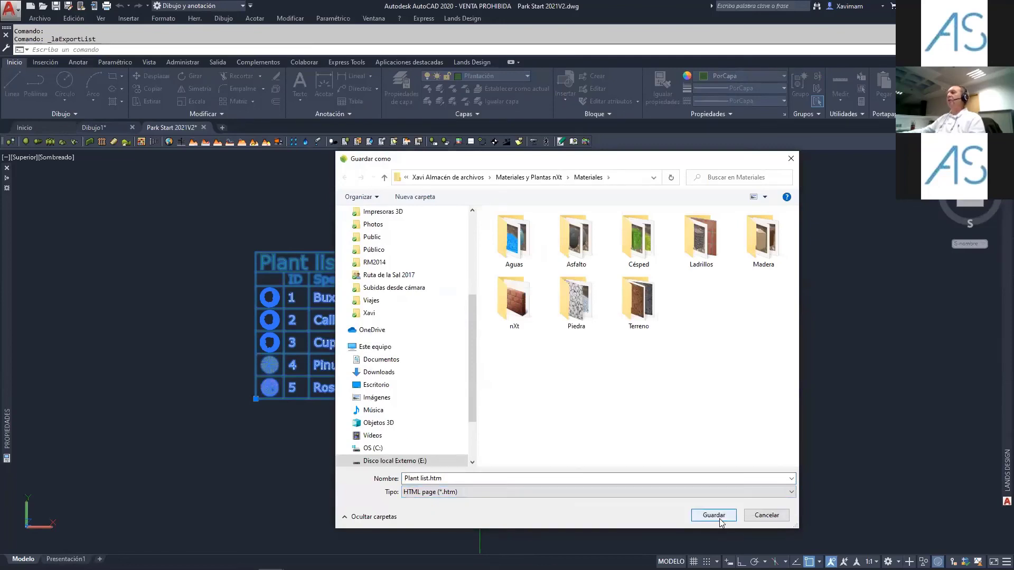
click(720, 518)
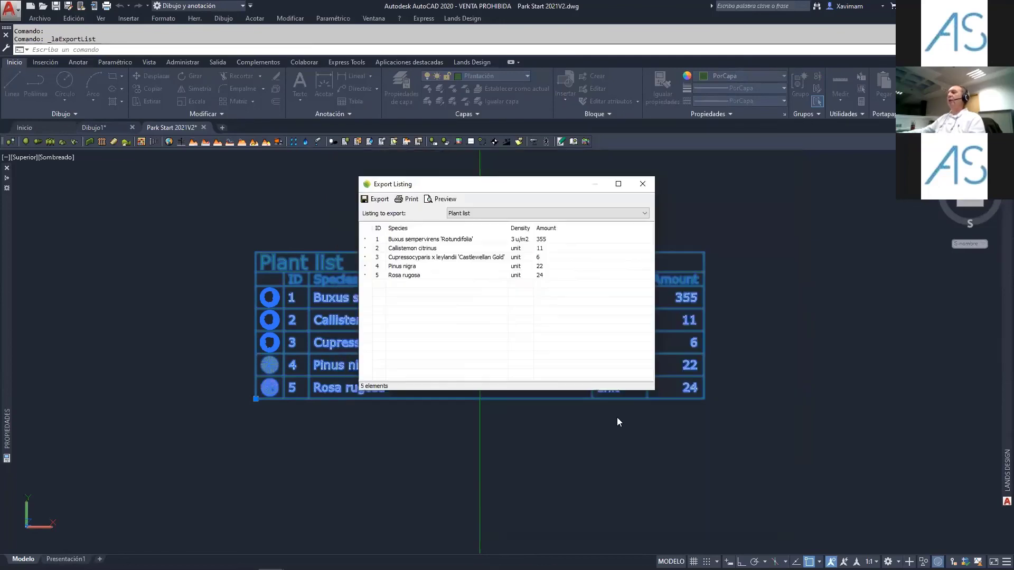
click(643, 184)
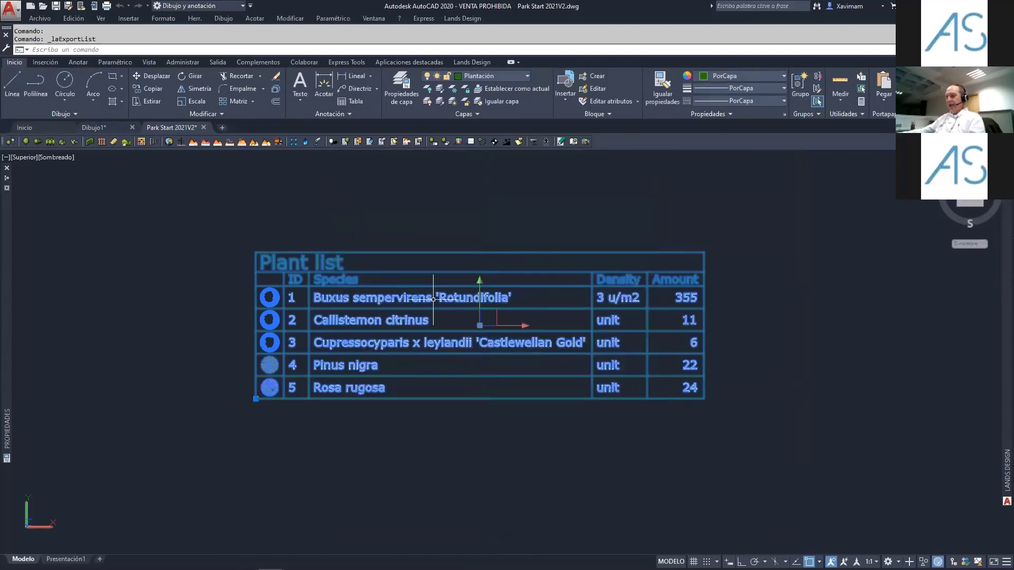
- Return to the park plan and try to freeze the Curvas de Nivel layer
key(Escape)
scroll(434, 300, down, 2)
mouse_move(412, 342)
middle_down()
mouse_move(652, 233)
mouse_move(675, 232)
middle_up()
scroll(595, 256, down, 2)
scroll(595, 255, up, 2)
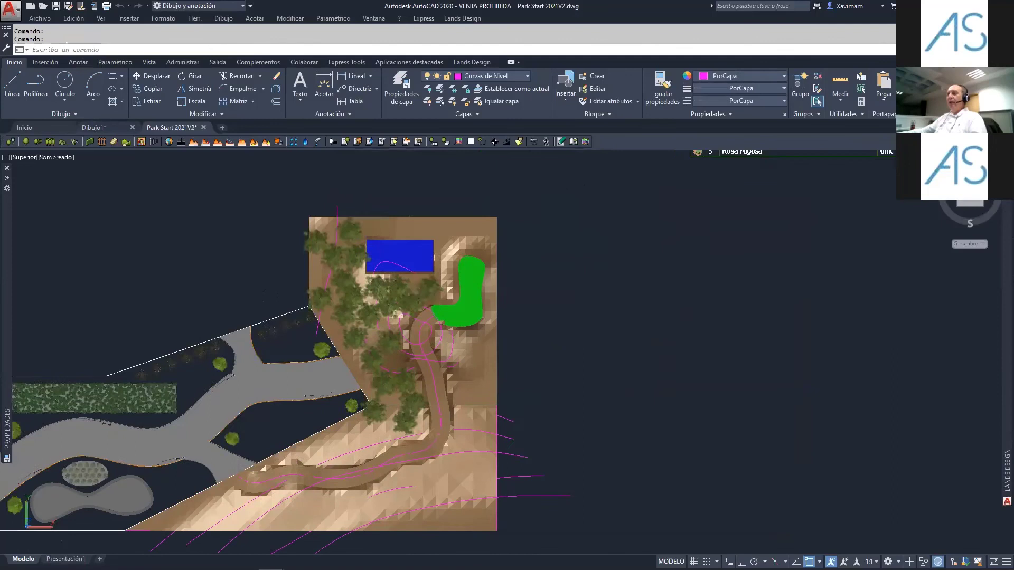
middle_drag(456, 325, 649, 261)
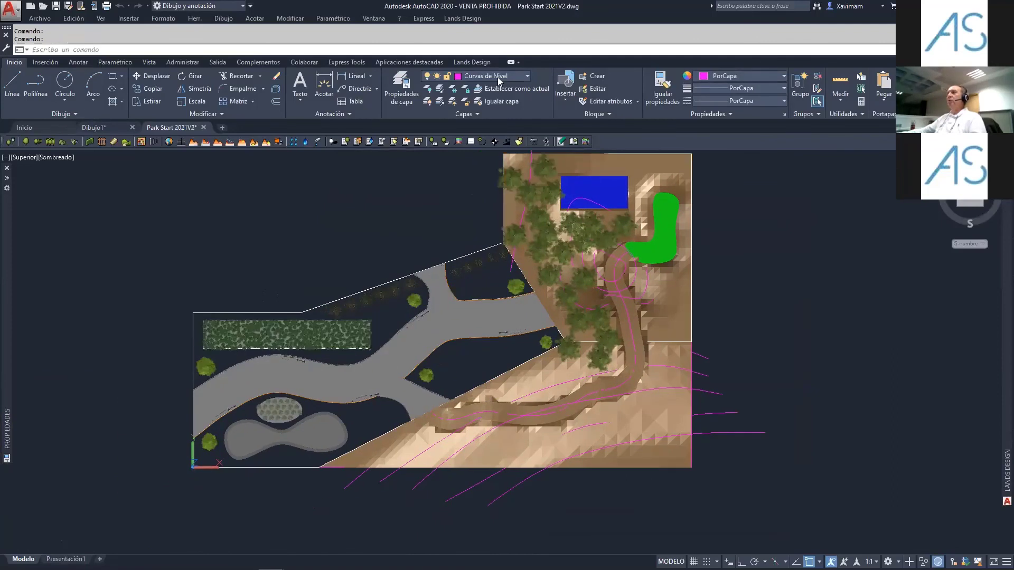
click(511, 75)
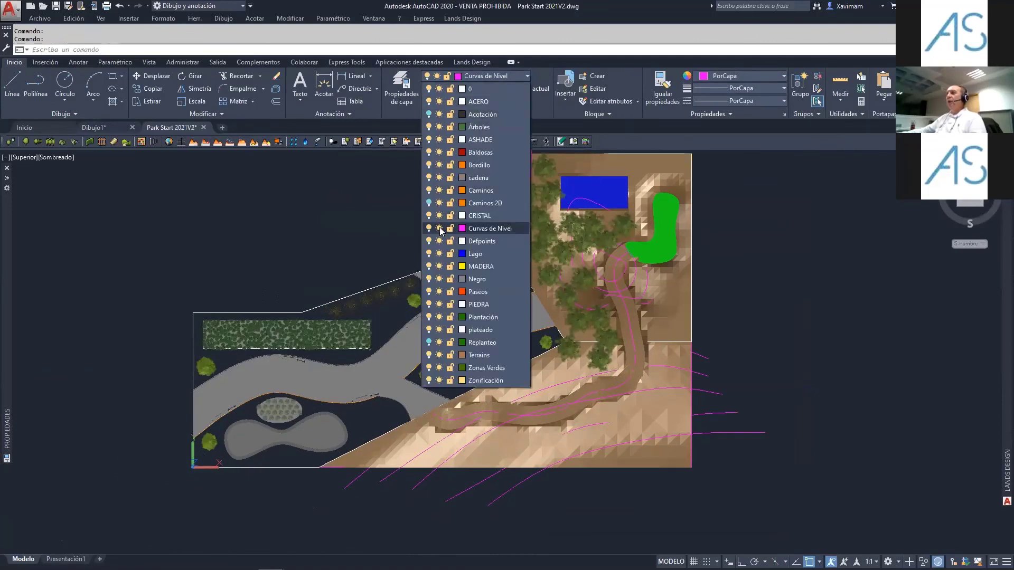
click(438, 228)
click(572, 304)
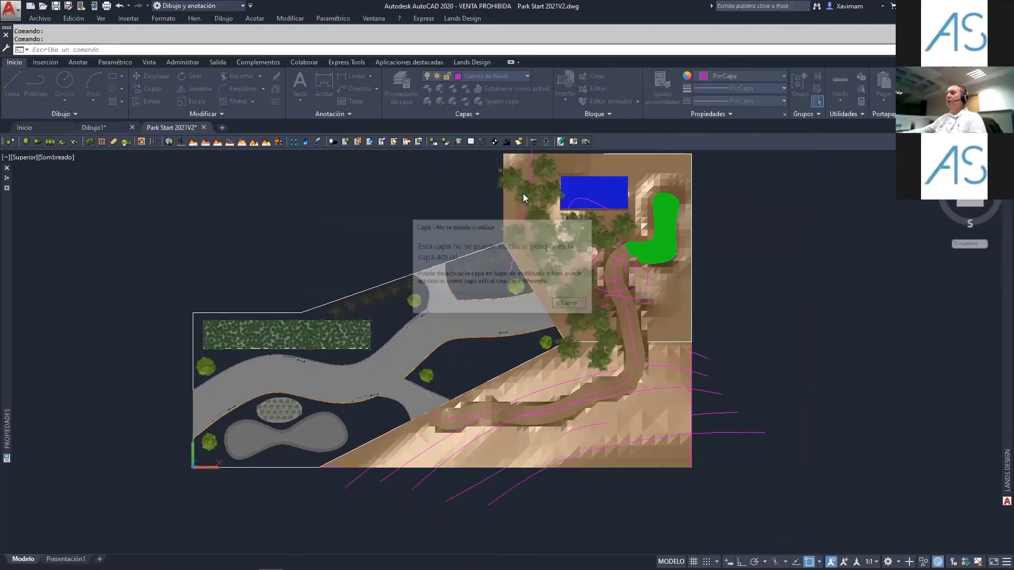
- Make layer 0 current and freeze the Curvas de Nivel layer
click(507, 77)
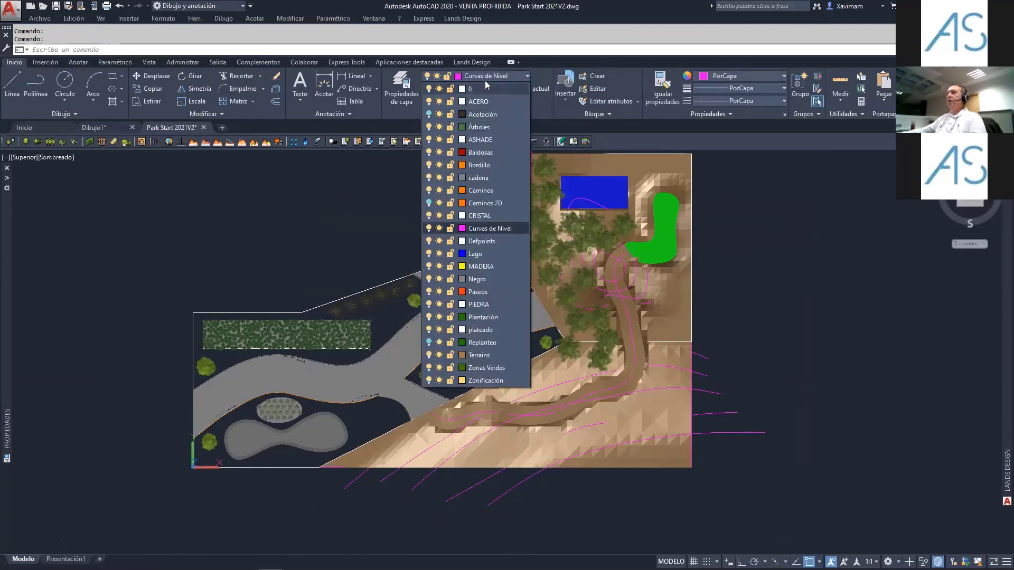
click(476, 89)
click(488, 76)
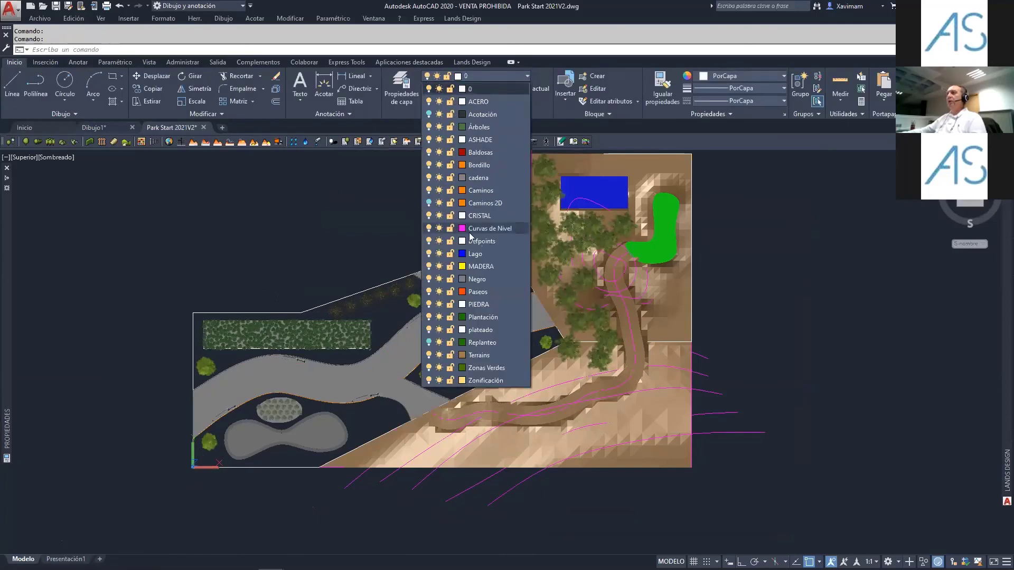
click(439, 229)
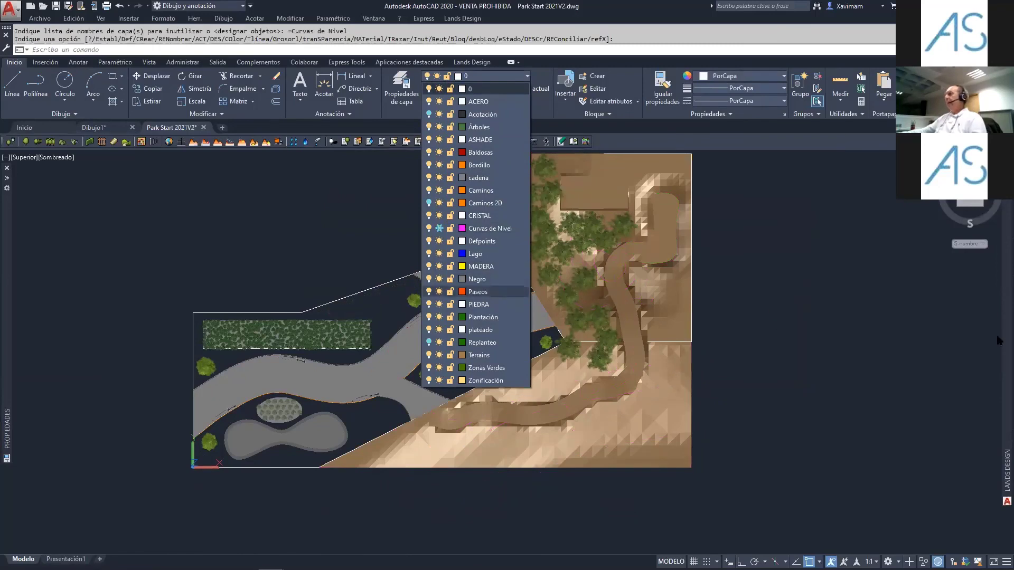
click(328, 206)
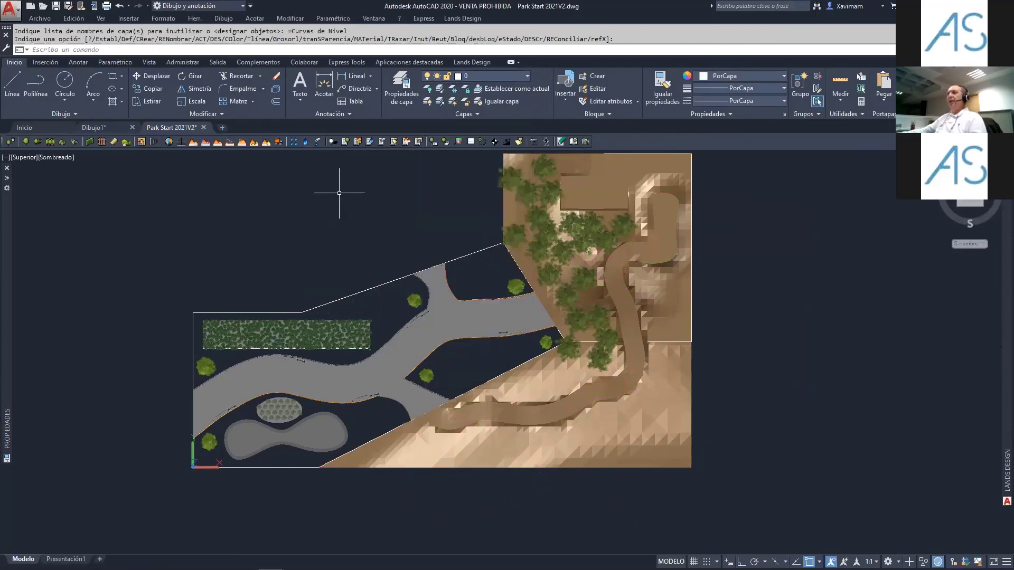
- Set a viewpoint from the west end of the main path, targeting the trees on the terrain's western side
click(476, 62)
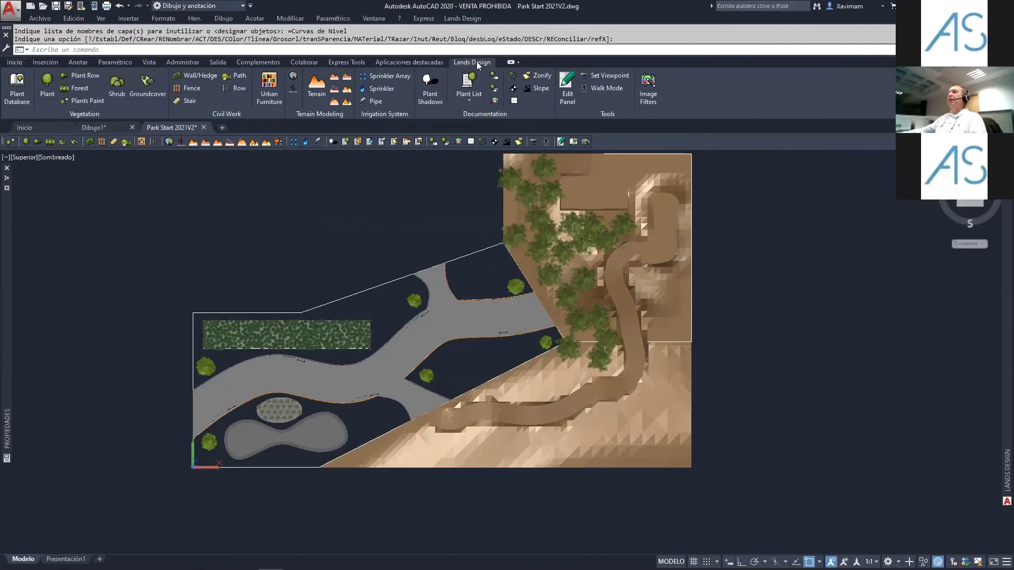
click(462, 19)
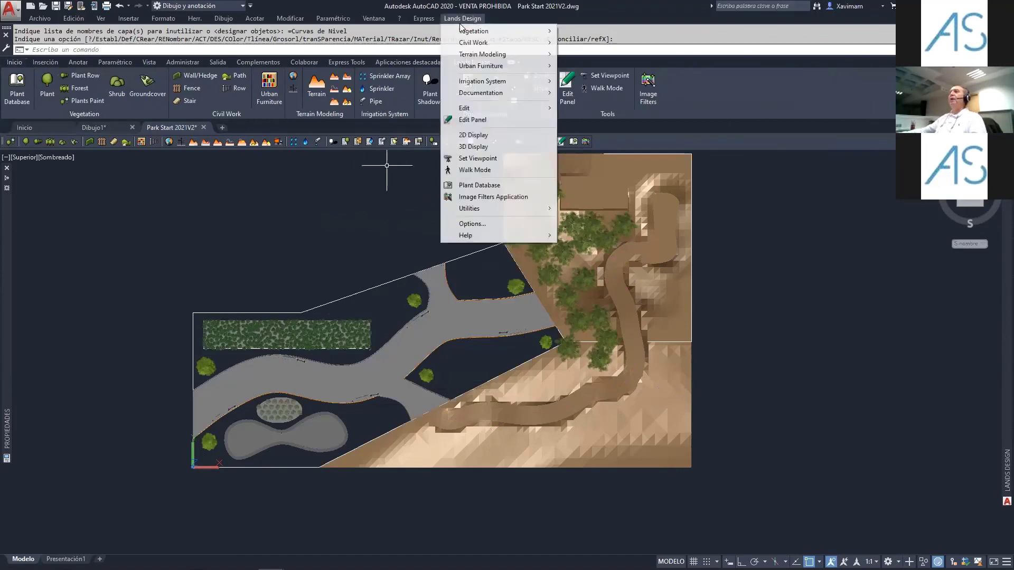
click(478, 158)
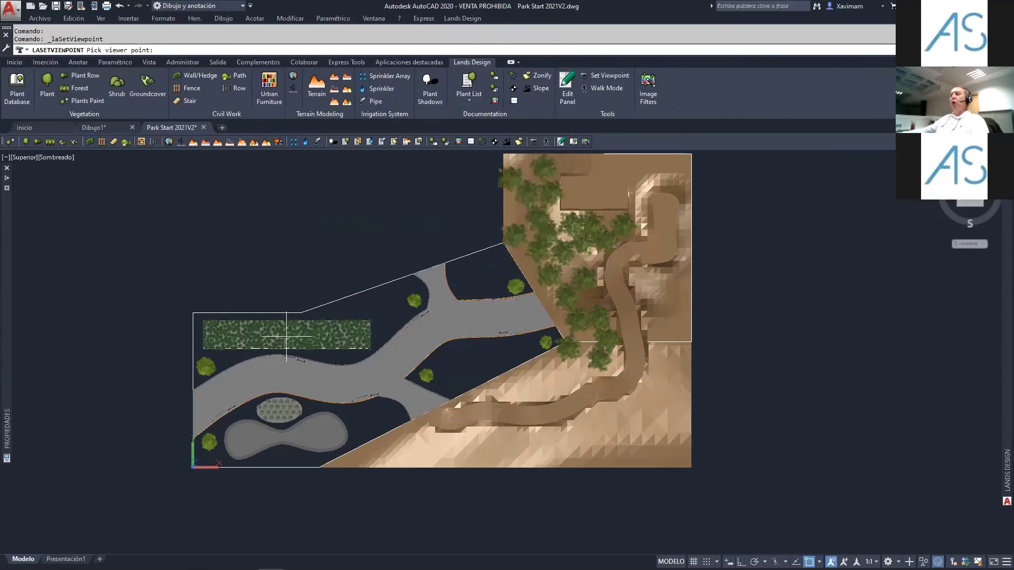
click(217, 395)
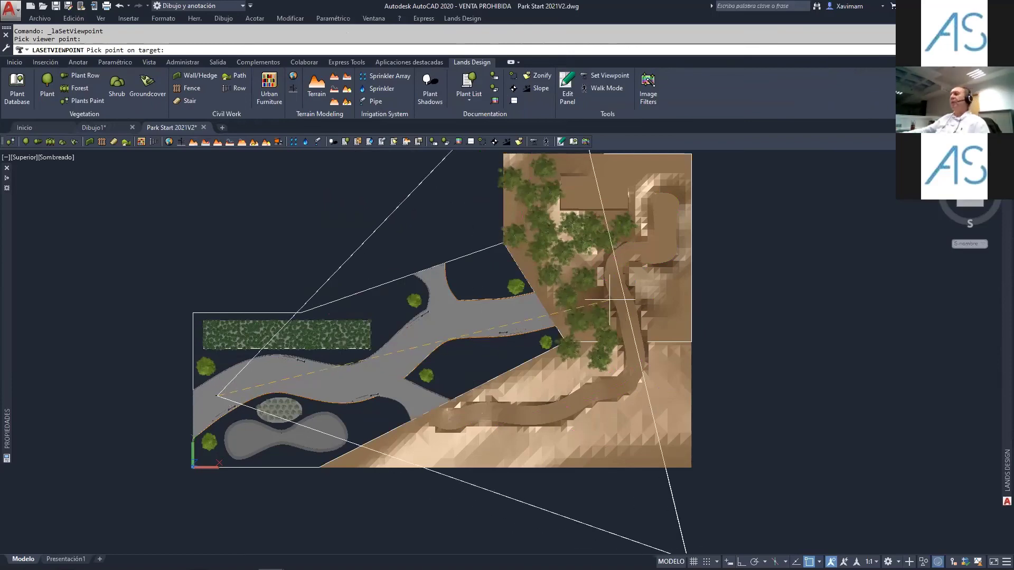
click(588, 277)
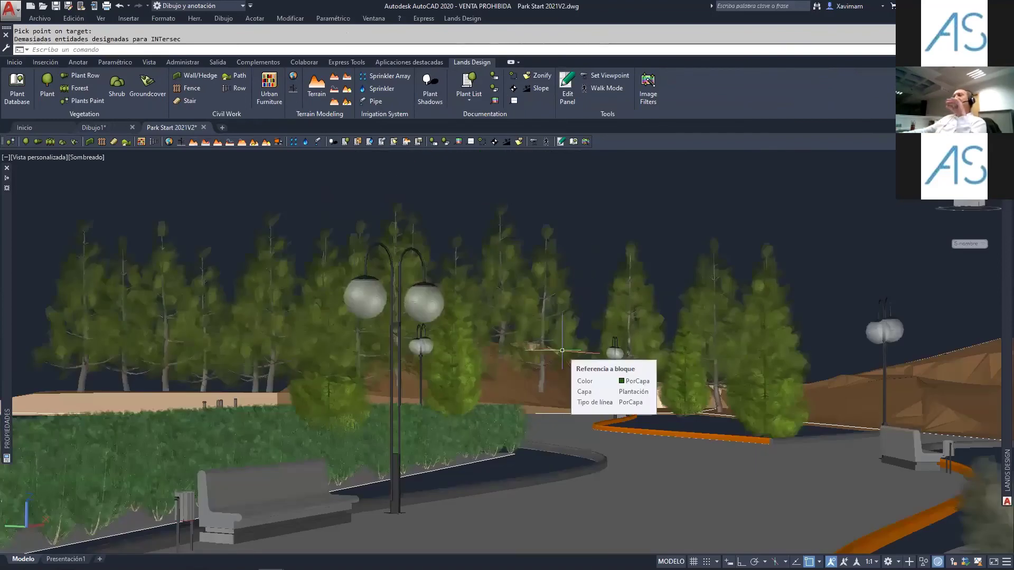
- Add a ground plane to the park scene with the AccuRender nXt widgets
mouse_move(1006, 285)
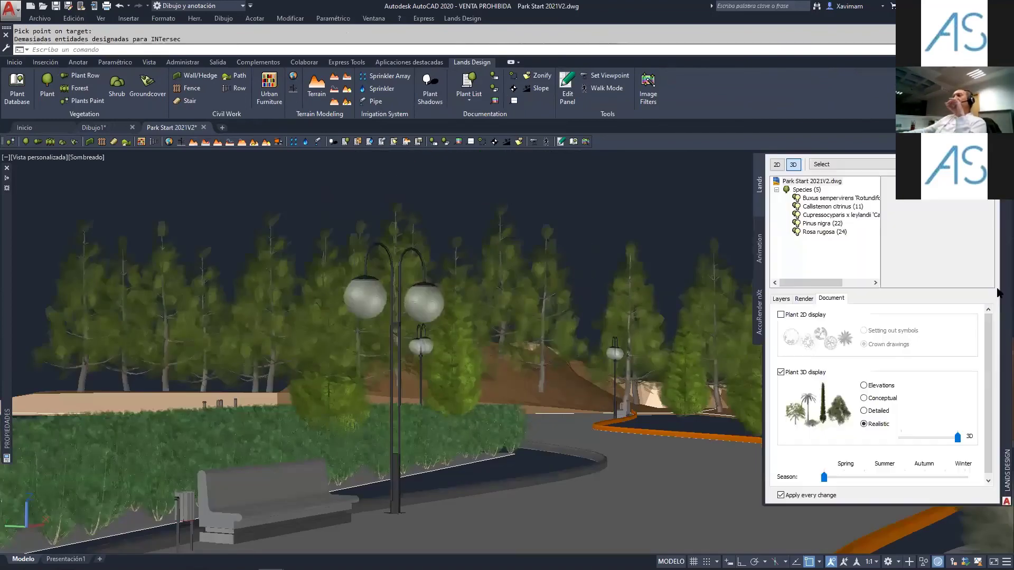
click(758, 323)
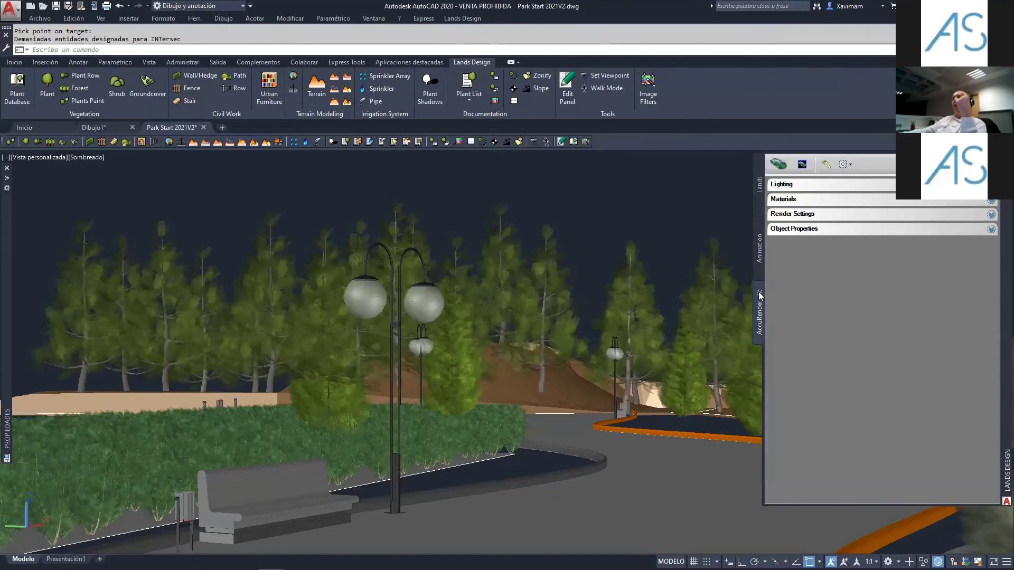
click(850, 167)
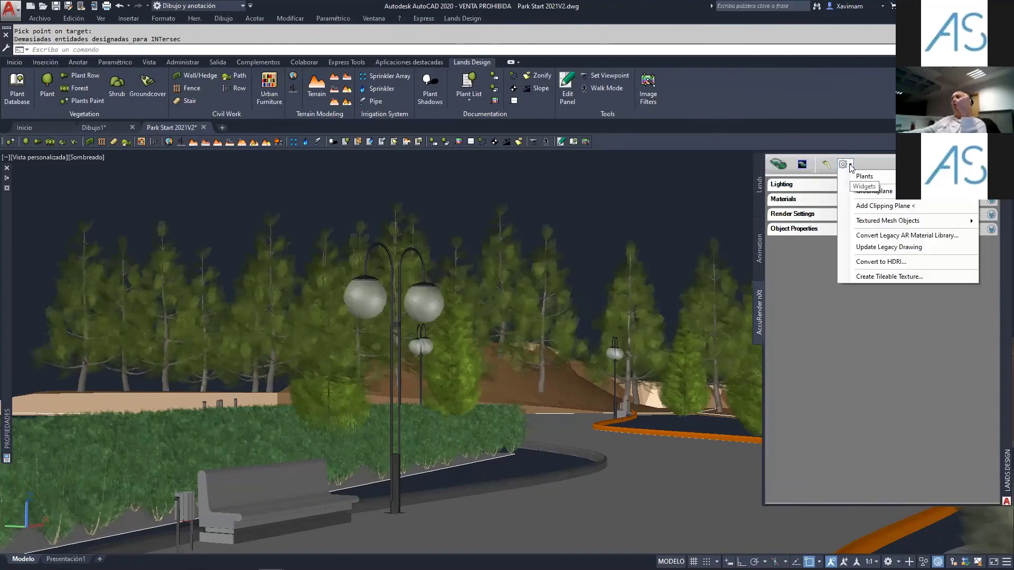
click(872, 192)
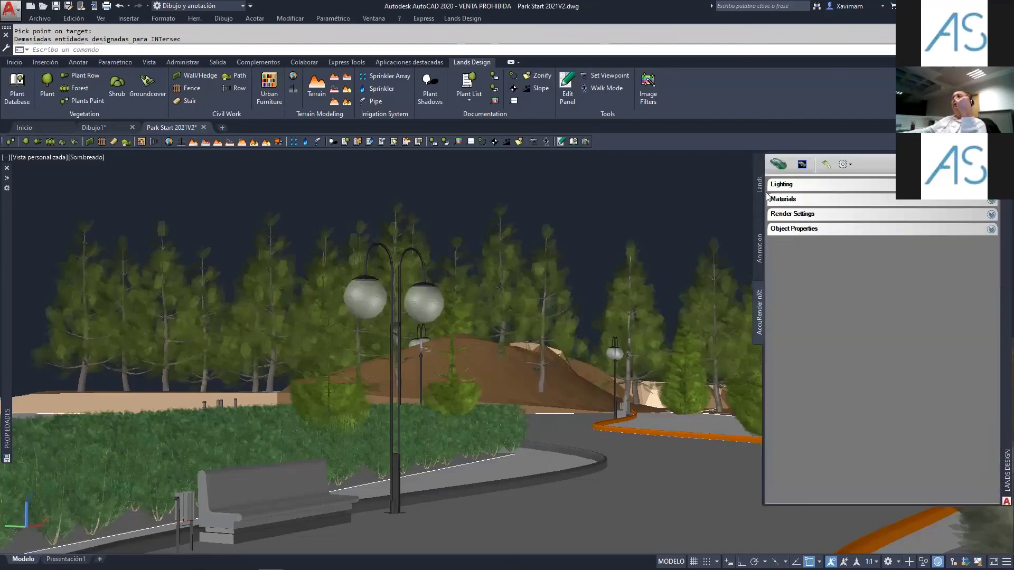
- Set the render resolution to 1920 x 1080 pixels
click(779, 164)
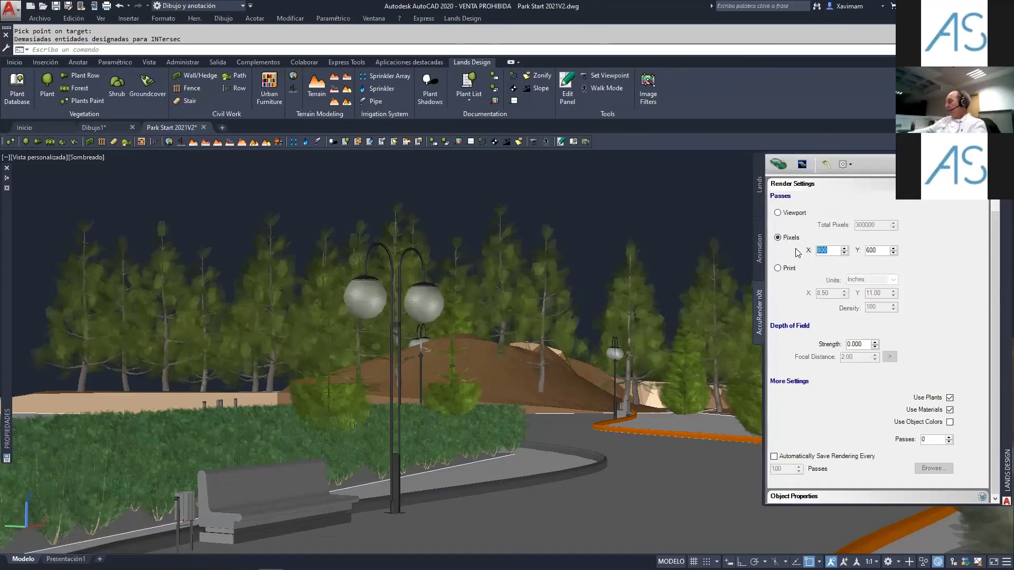
text(1920)
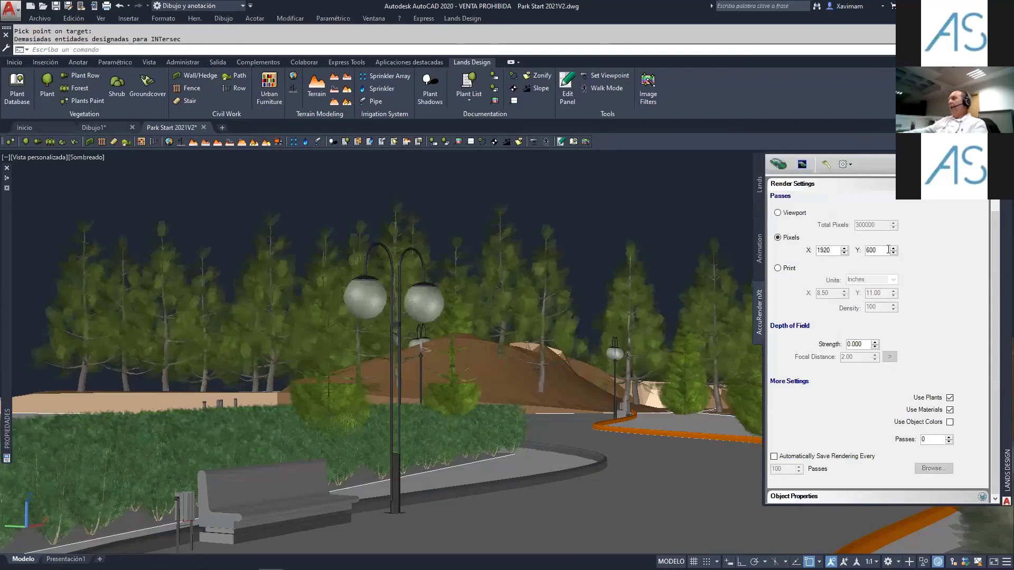
key(Tab)
text(1)
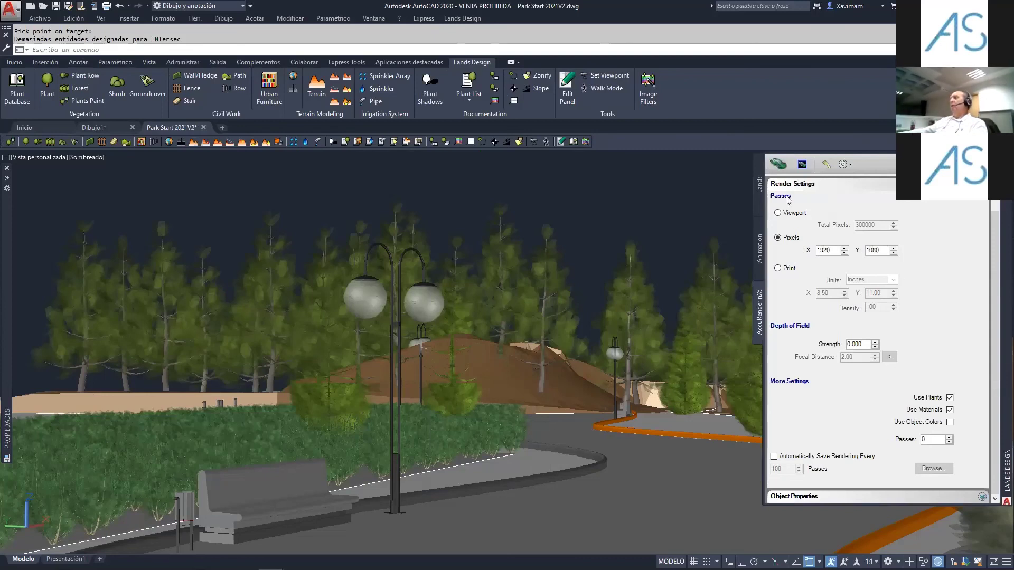
- Render the park view, enlarge the image to inspect it while it computes, and close the rendering
click(779, 165)
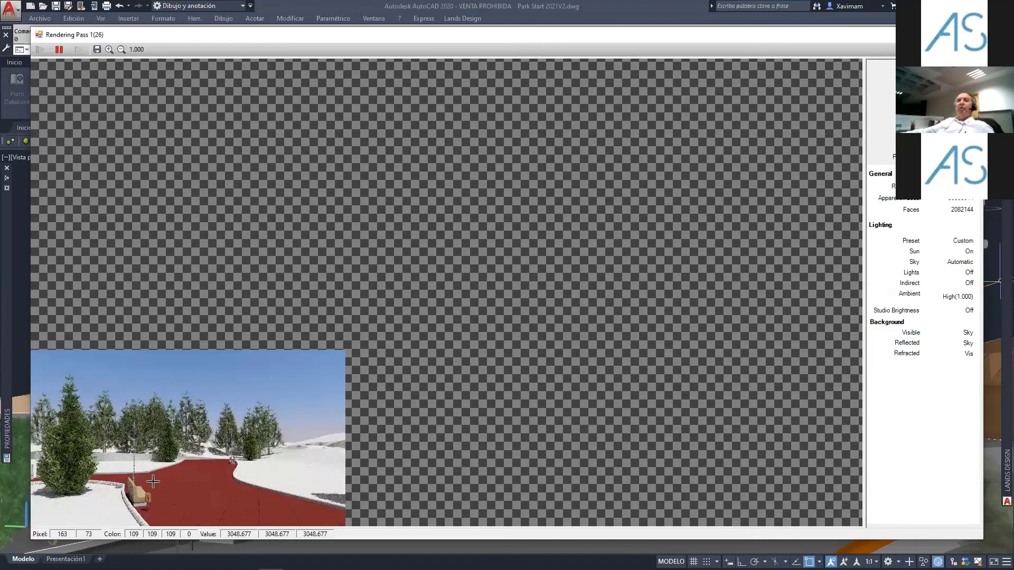
click(109, 50)
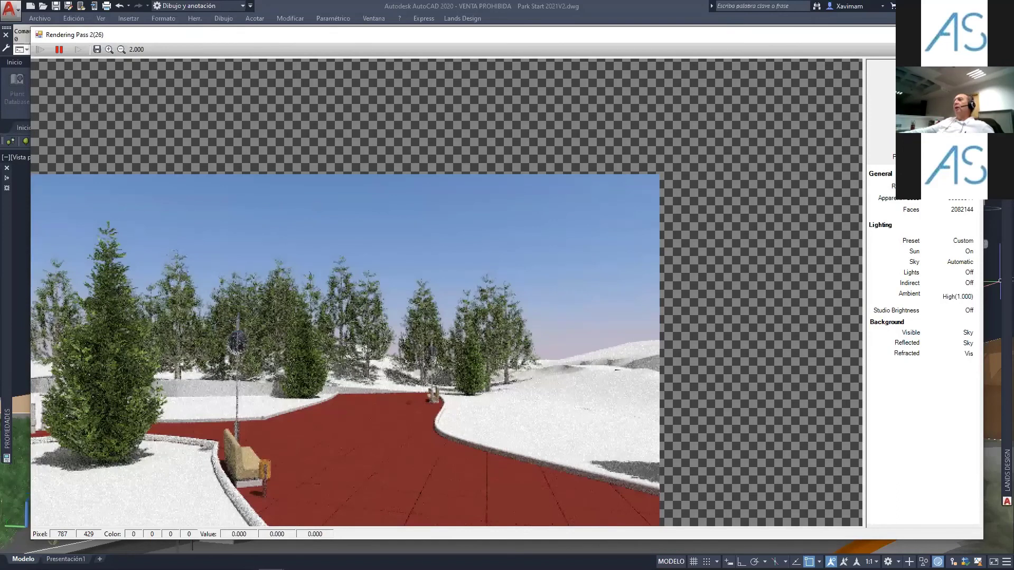
drag(983, 27, 786, 144)
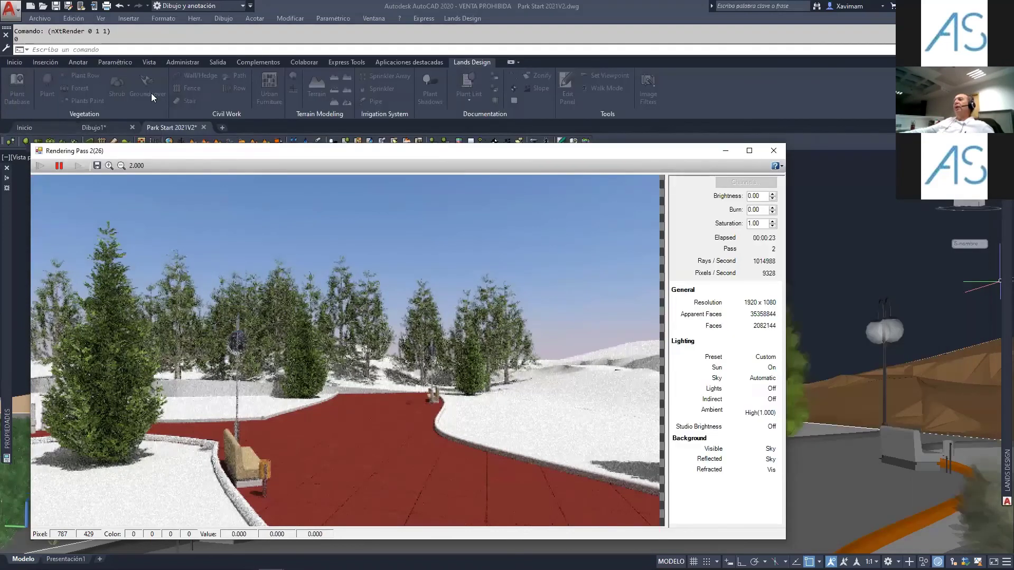
drag(90, 151, 152, 82)
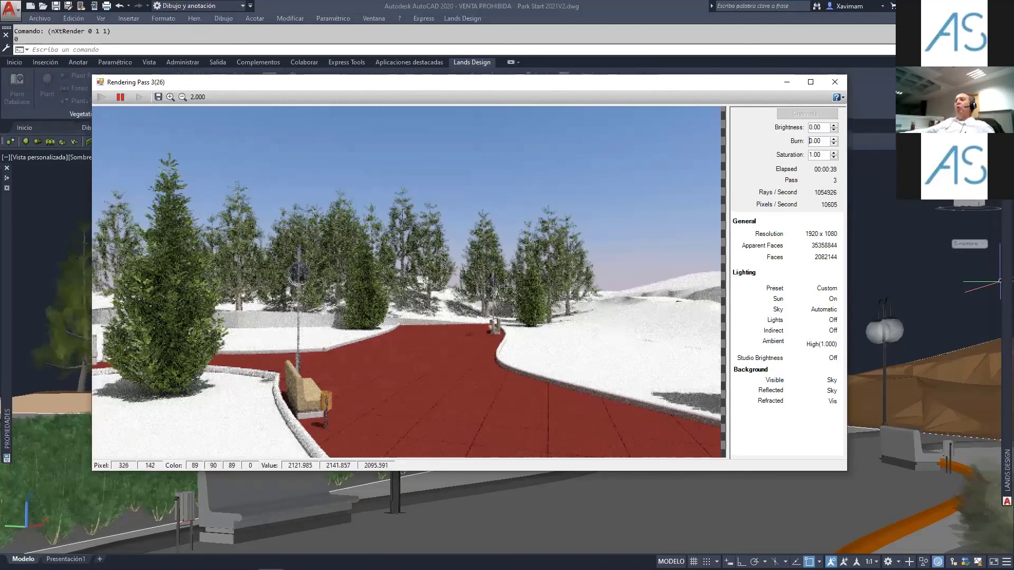
click(835, 83)
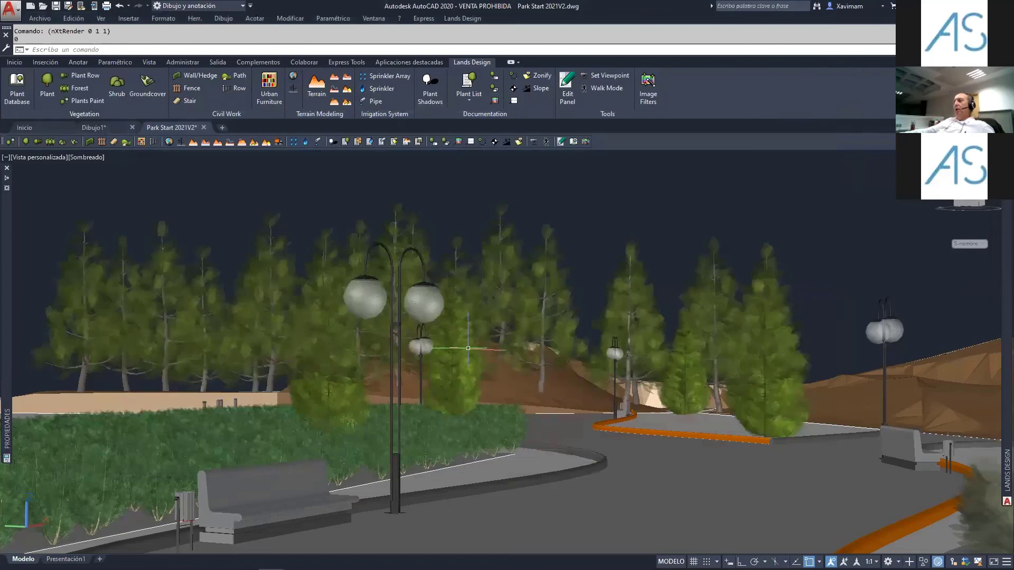
- Open the WalkAbout preview and walk it back and around to frame the planting bed, path, hedge and trees
scroll(465, 374, down, 3)
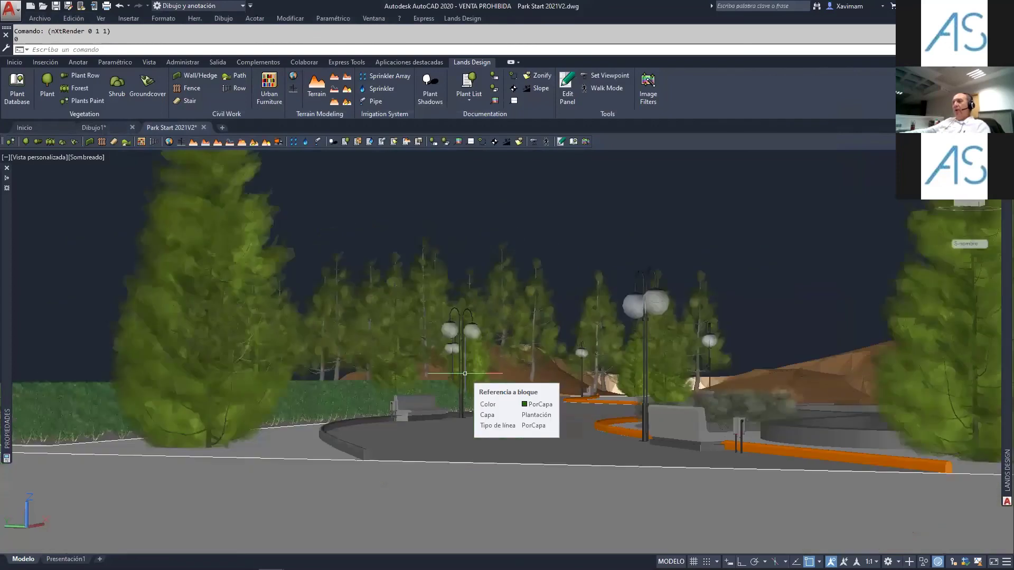
mouse_move(496, 358)
middle_down()
mouse_move(467, 365)
mouse_move(482, 378)
mouse_move(478, 364)
middle_up()
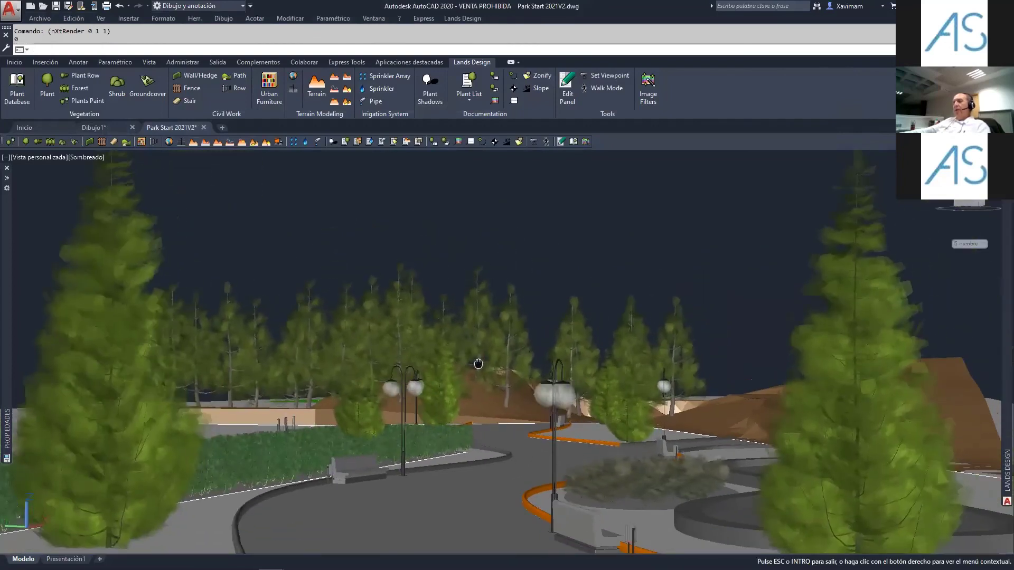
key(Escape)
mouse_move(998, 287)
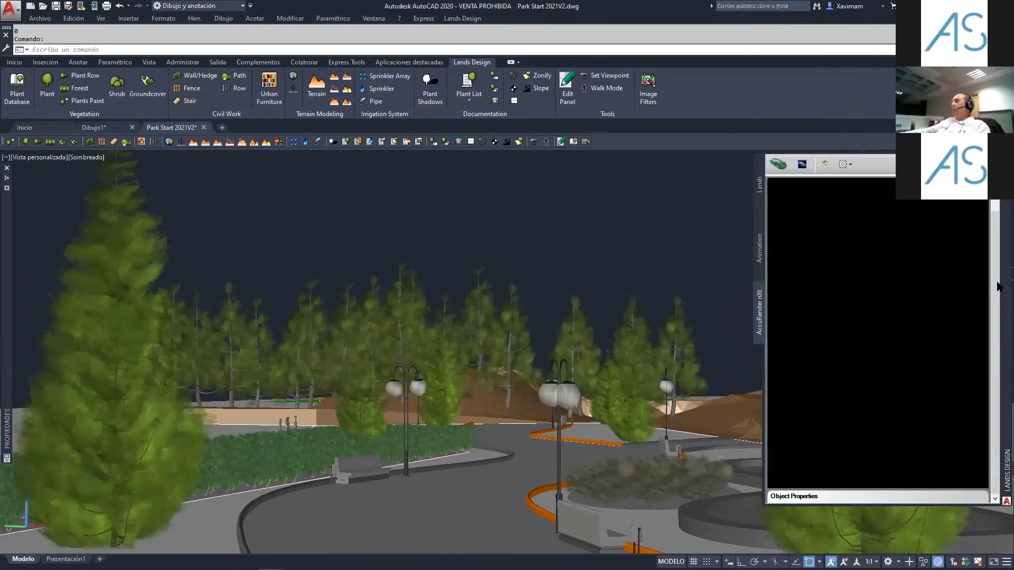
click(826, 166)
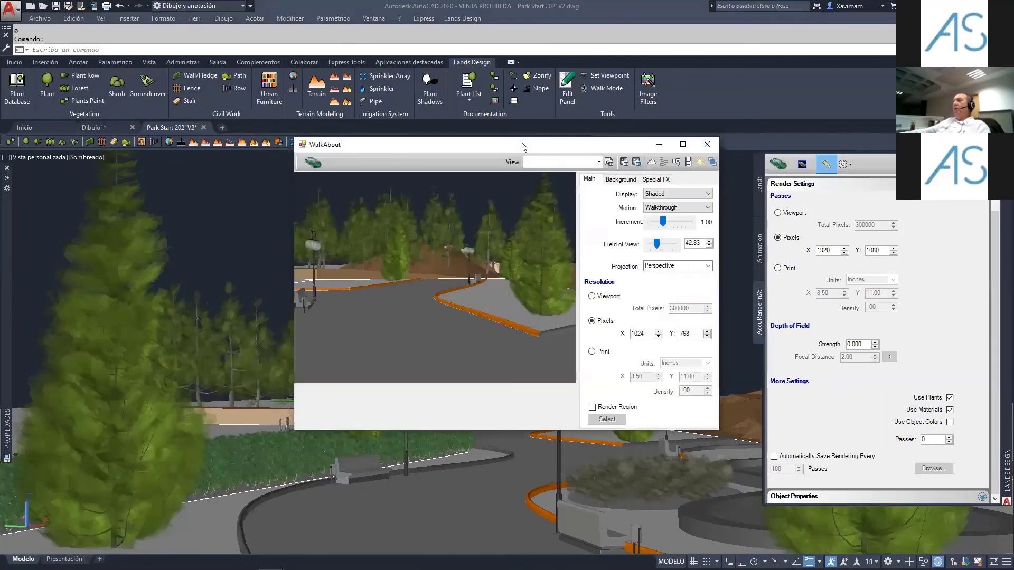
drag(521, 147, 467, 149)
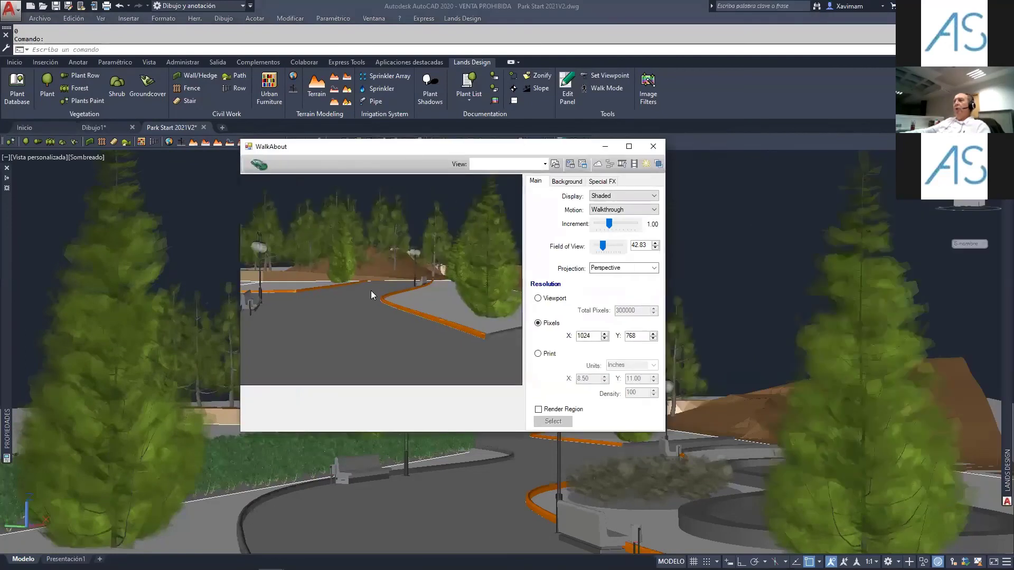
scroll(370, 296, down, 8)
scroll(370, 294, down, 8)
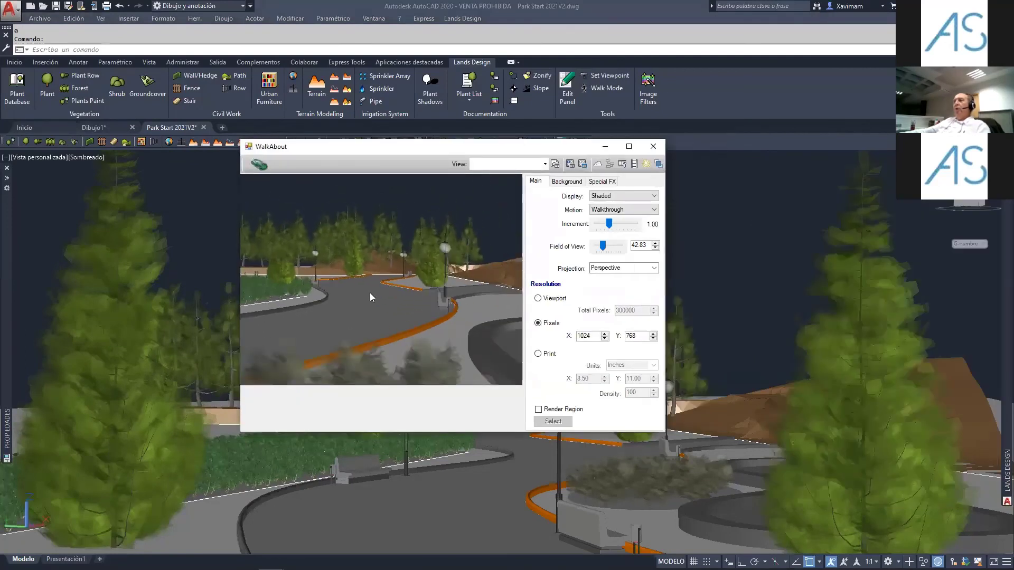
drag(317, 317, 291, 322)
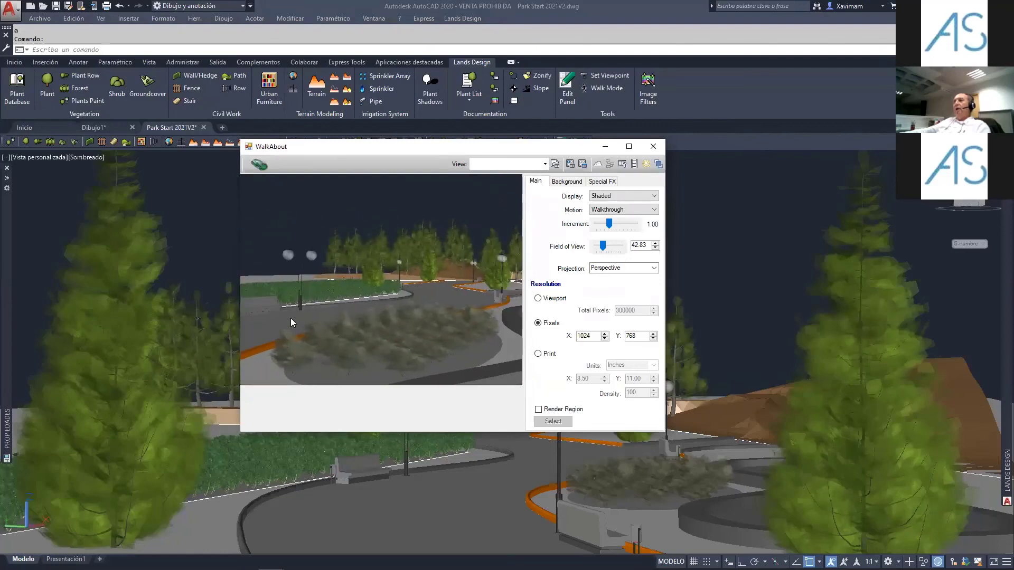
- Enable a background image for the WalkAbout view and load Cloud5.JPG from the Images > Sky&Clouds folder
click(577, 183)
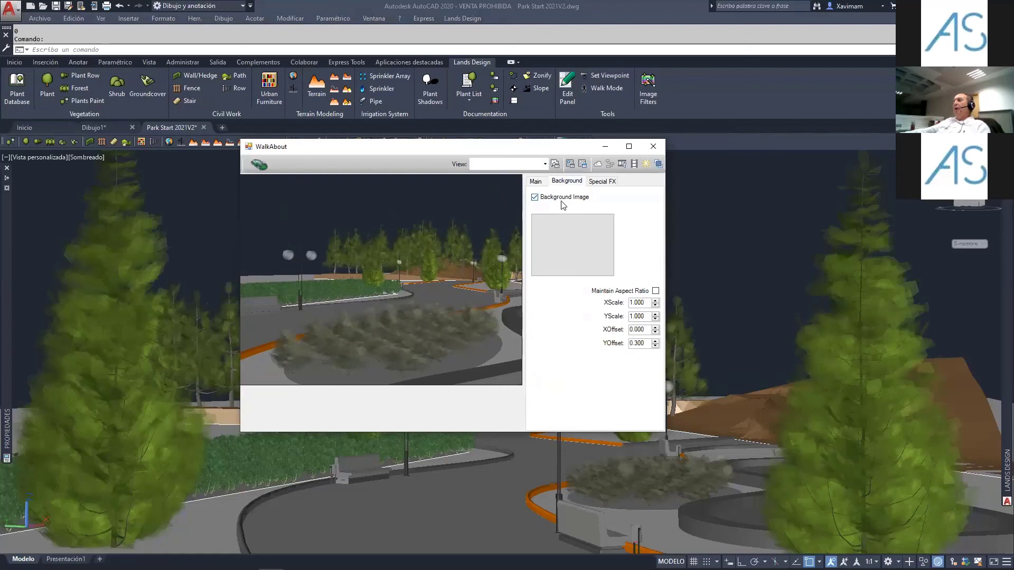
click(566, 252)
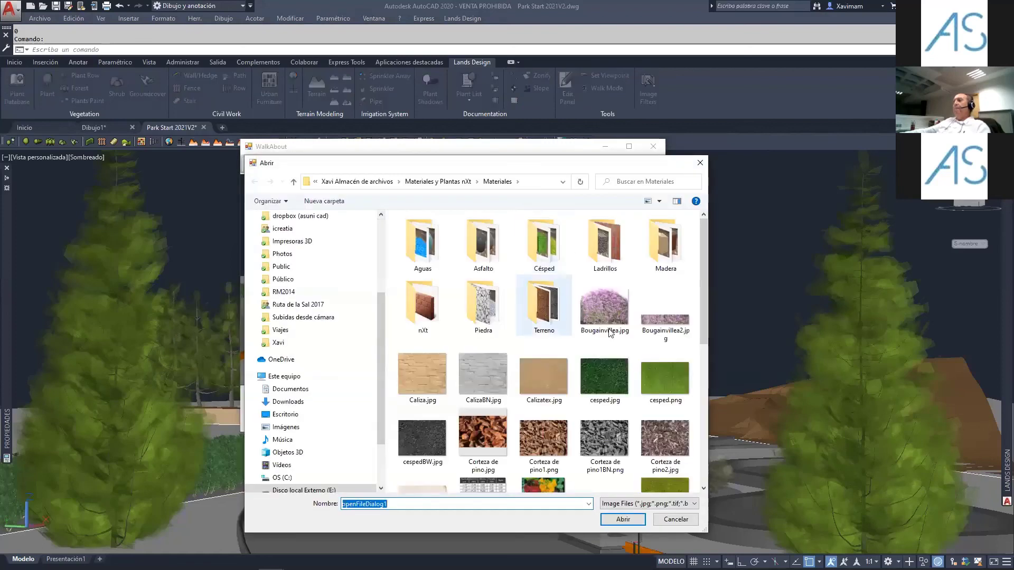
mouse_move(701, 290)
mouse_down()
mouse_move(700, 330)
mouse_move(700, 286)
mouse_up()
click(438, 182)
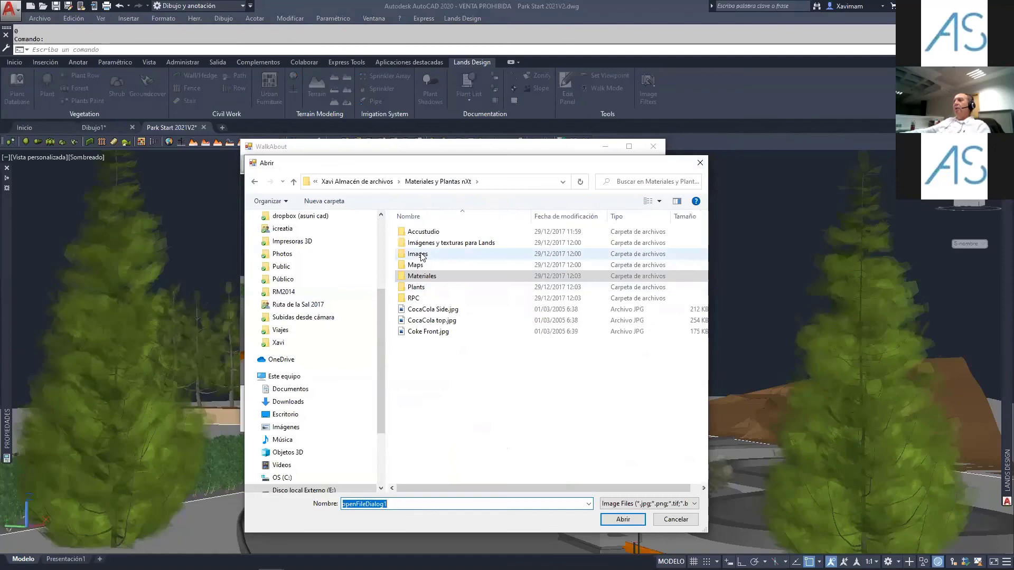
click(422, 255)
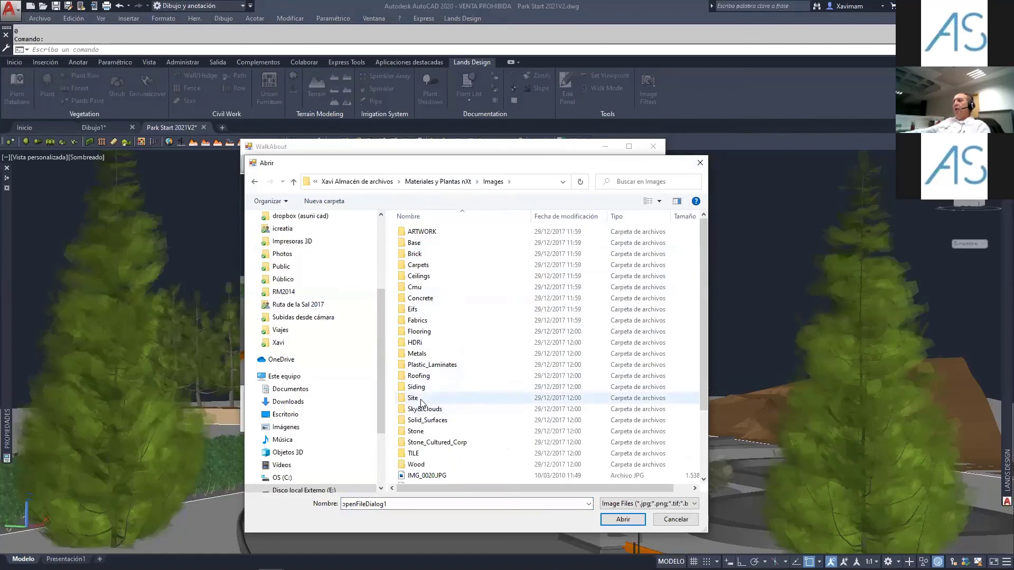
double_click(427, 409)
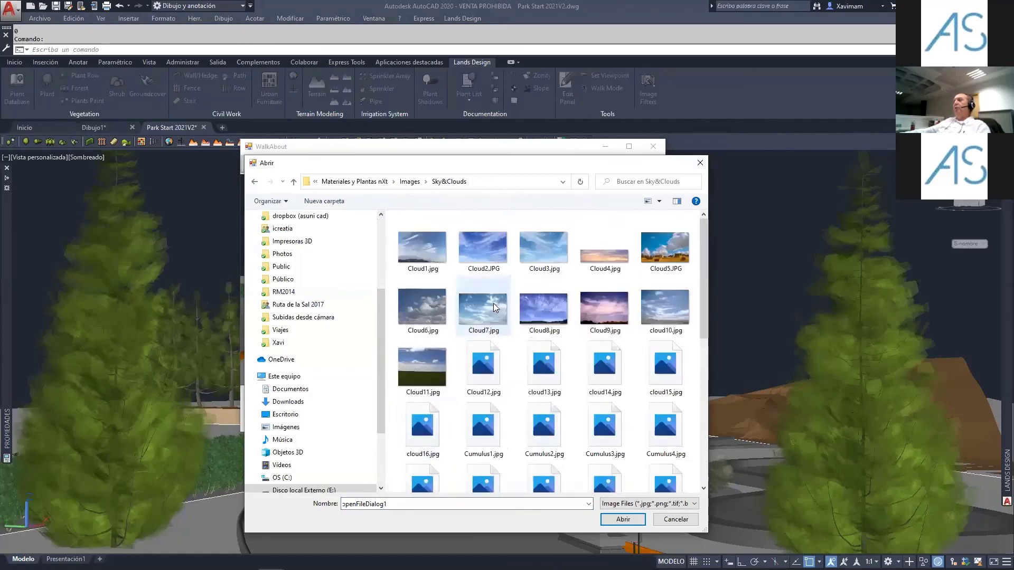
click(664, 248)
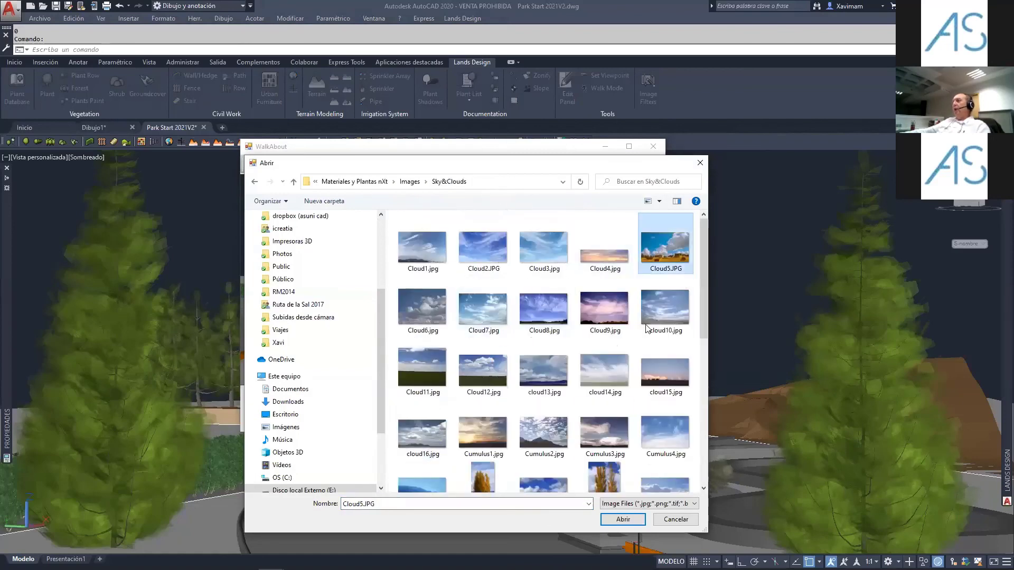
click(623, 519)
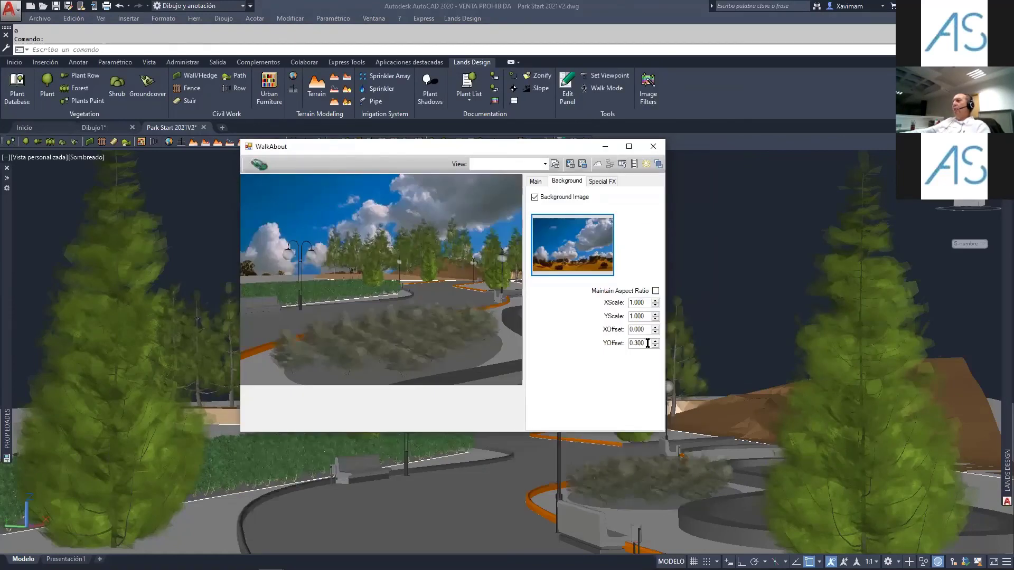
- Set the vertical offset of the WalkAbout background image to 0.5 and close the preview
drag(640, 343, 635, 344)
text(5)
click(642, 330)
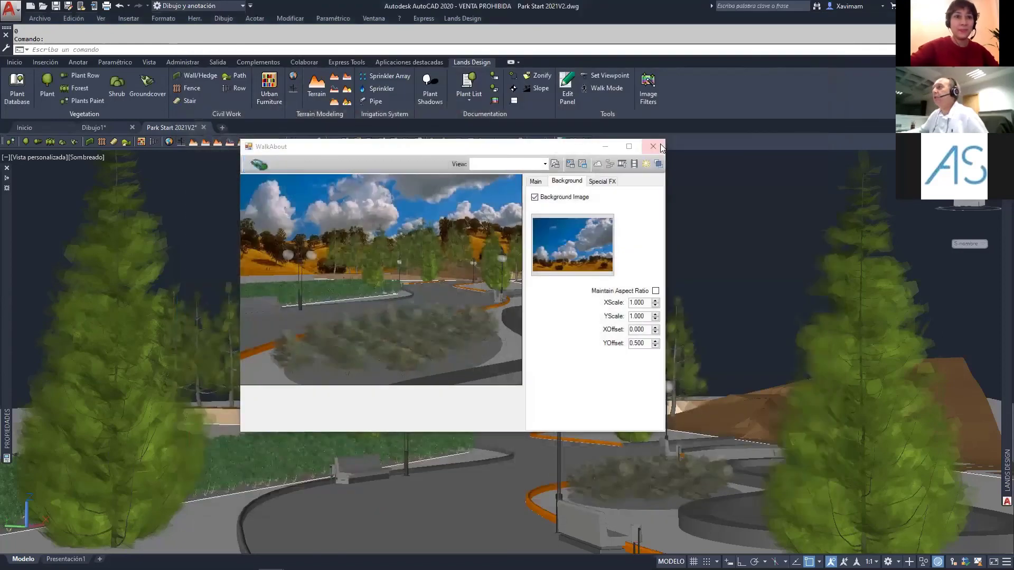
click(653, 146)
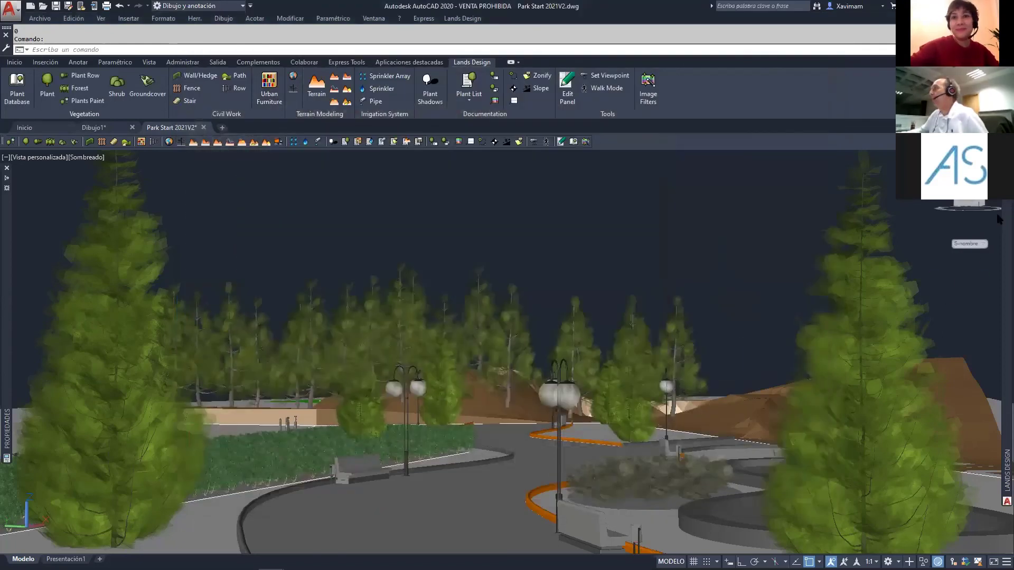
- Assign the Tierra Oscura material from the AccuRender nXt material library to the Terrains layer of the hills behind the park
mouse_move(998, 221)
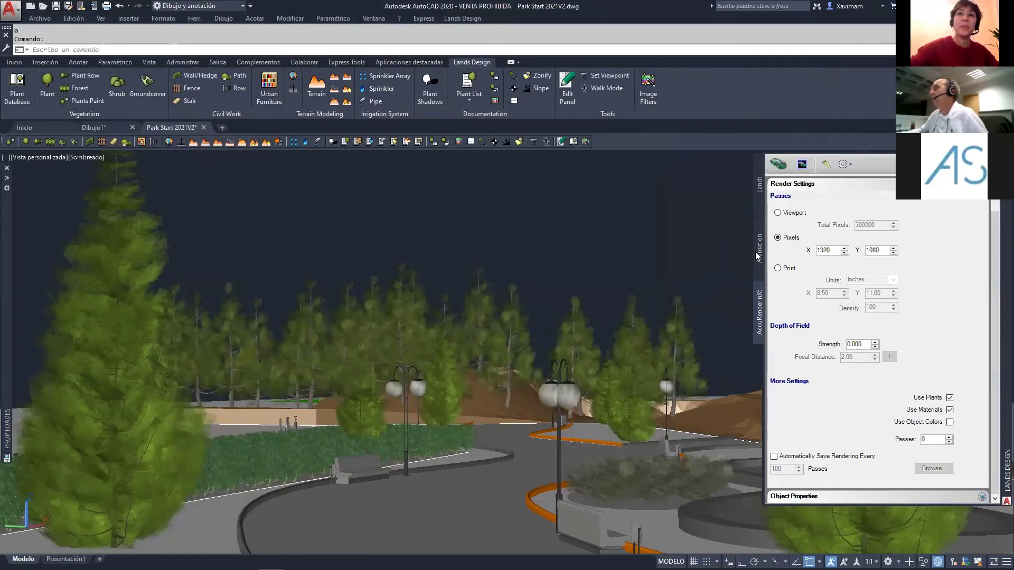
click(797, 183)
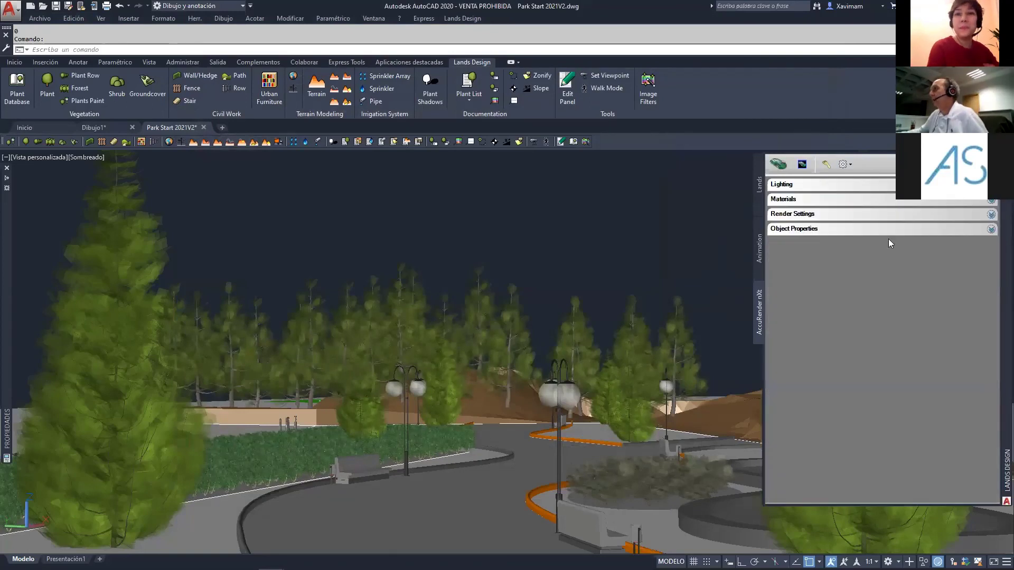
click(827, 198)
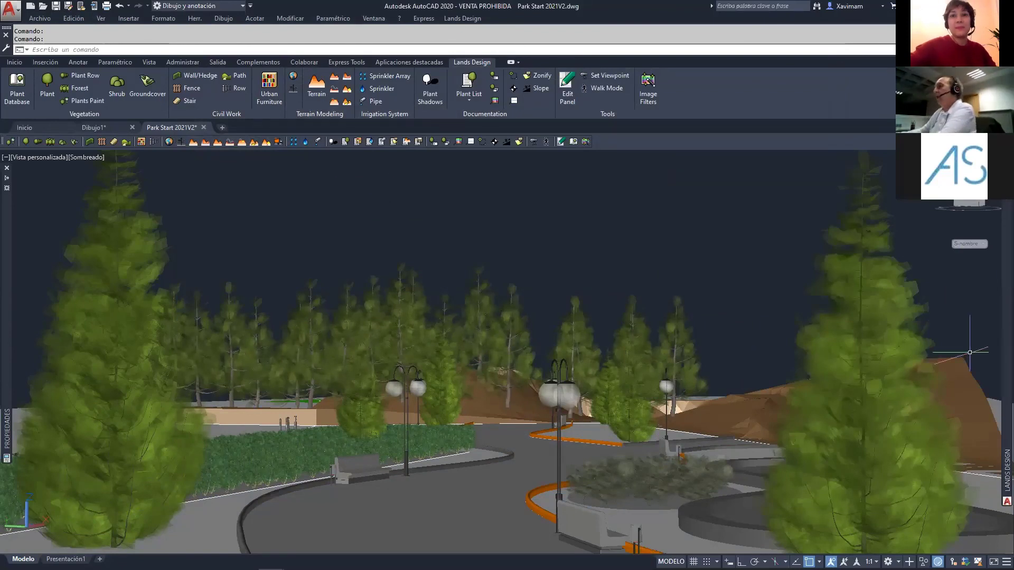
mouse_move(998, 307)
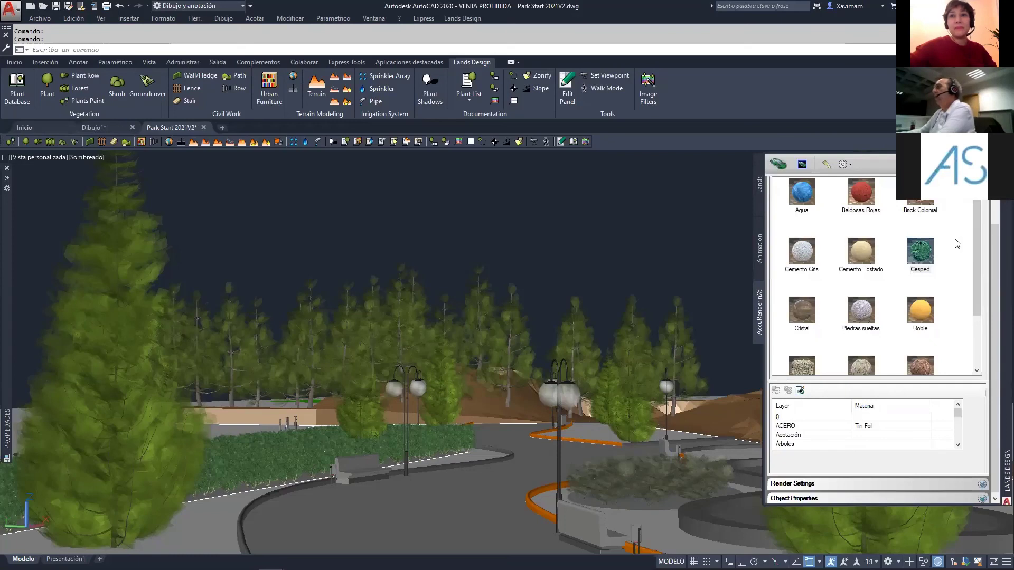
drag(977, 288, 972, 338)
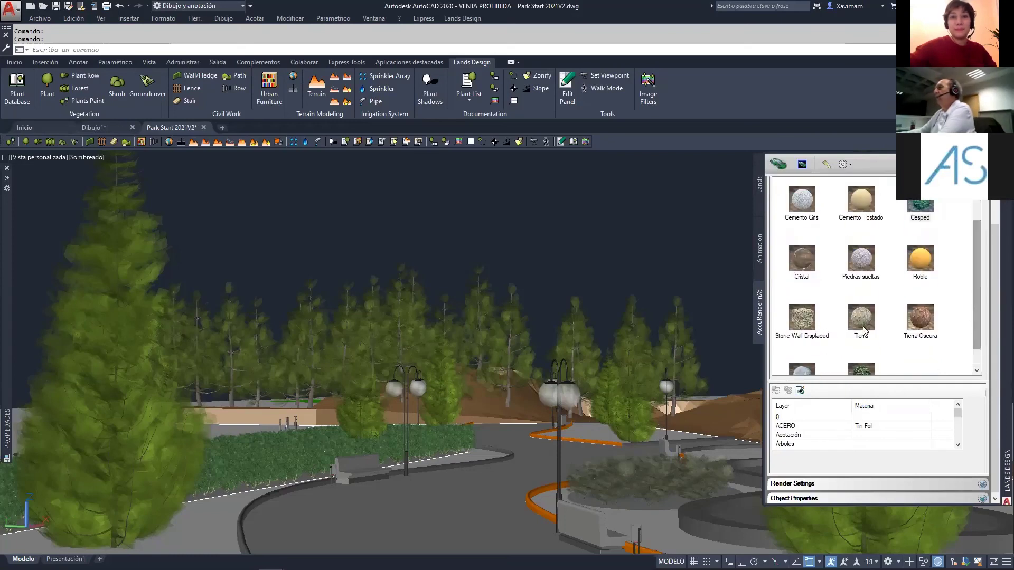
drag(920, 319, 734, 405)
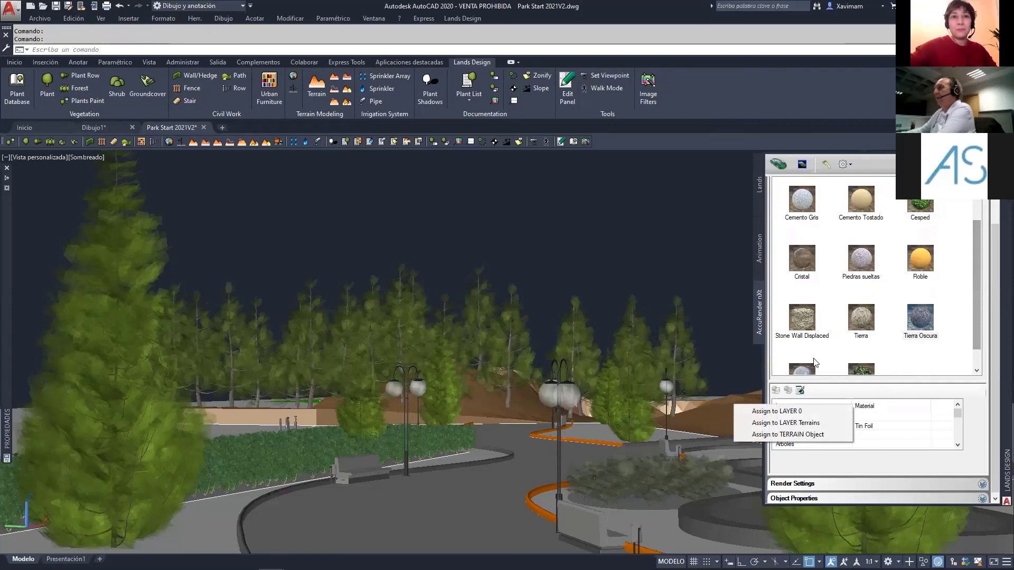
drag(918, 318, 522, 401)
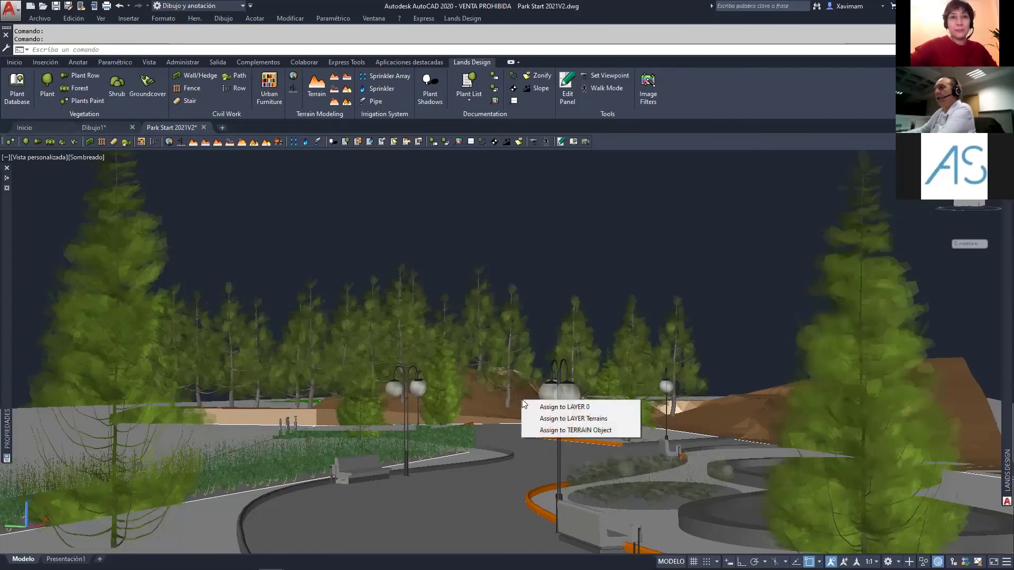
click(571, 431)
- Try to apply the Cesped material to the ground surface beside the path
mouse_move(999, 338)
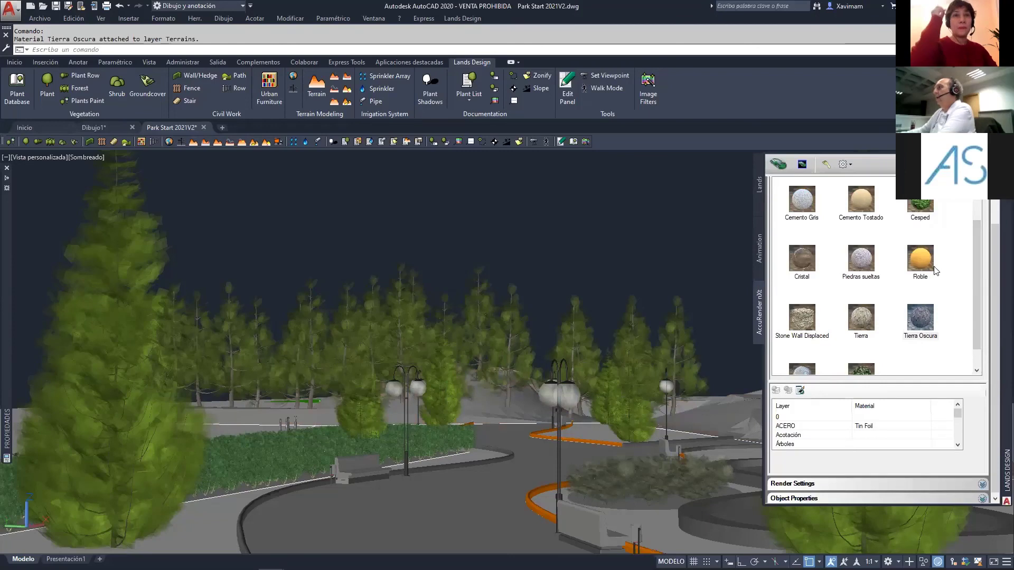
scroll(916, 227, up, 1)
scroll(874, 344, up, 1)
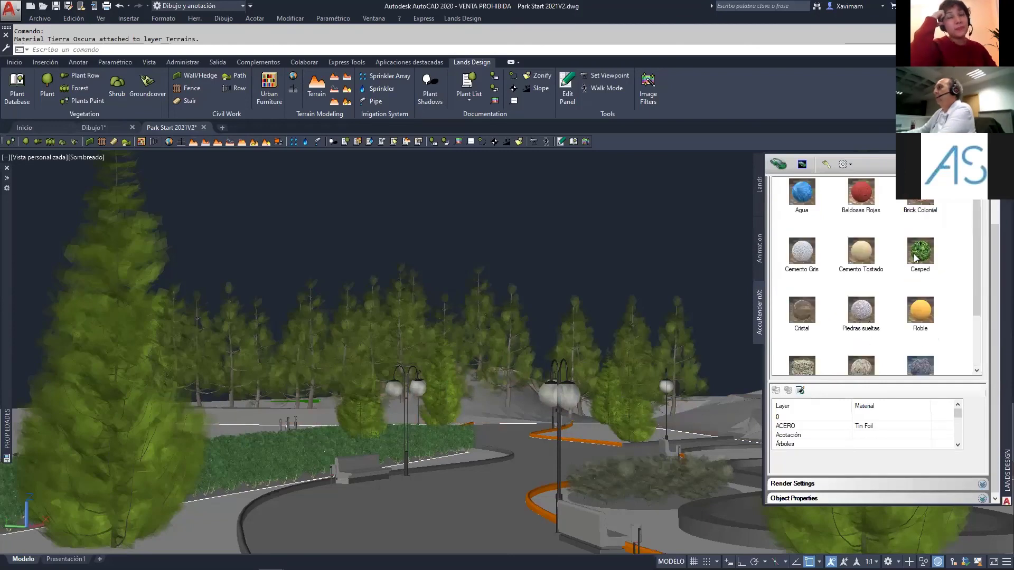
drag(921, 251, 203, 528)
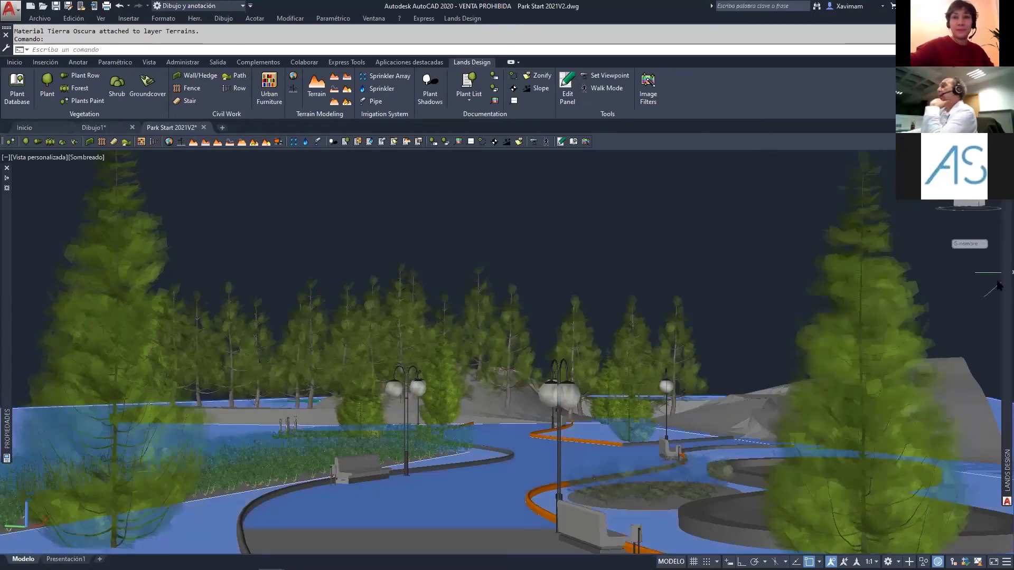
- Reopen the WalkAbout preview to check the park view with the changed materials and the sky background
mouse_move(1000, 288)
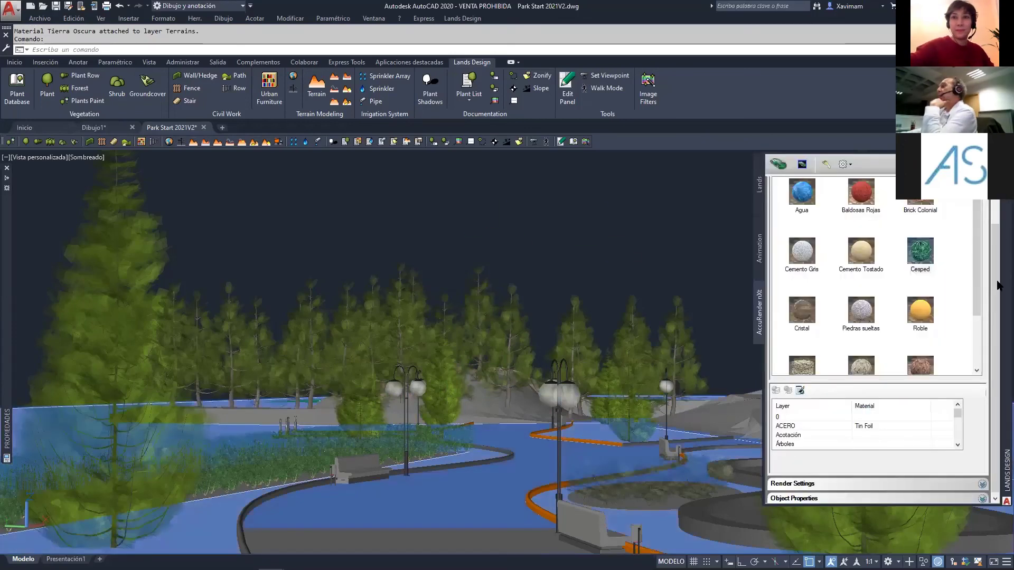
click(827, 166)
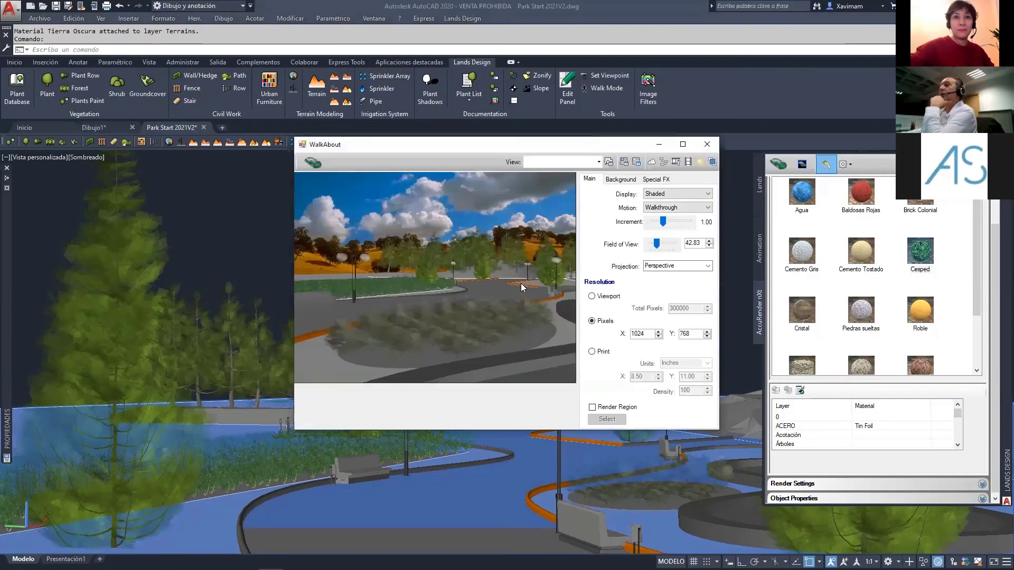
click(640, 161)
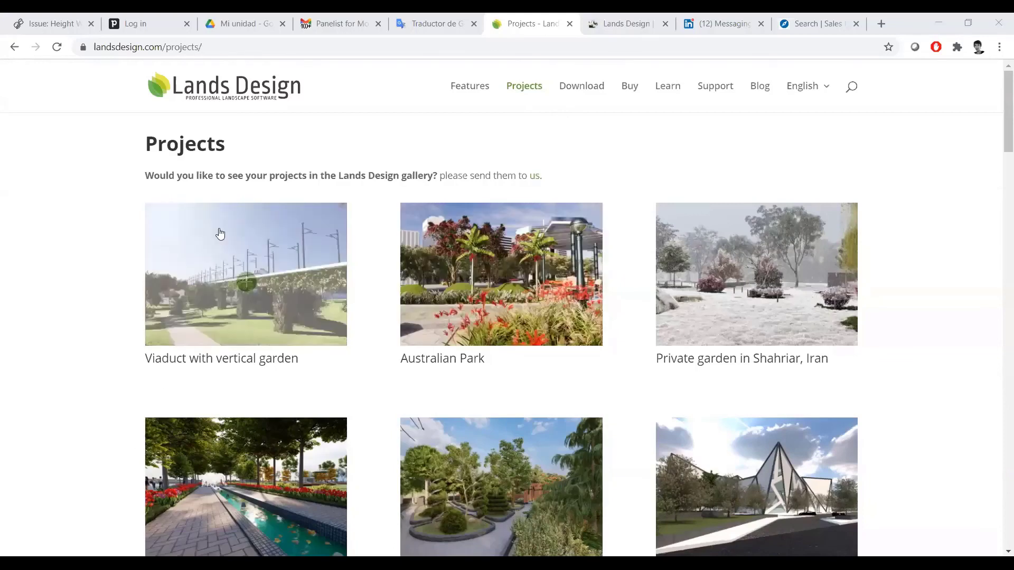
- Browse the Projects gallery on the Lands Design website in the browser and return to its beginning
scroll(507, 369, down, 4)
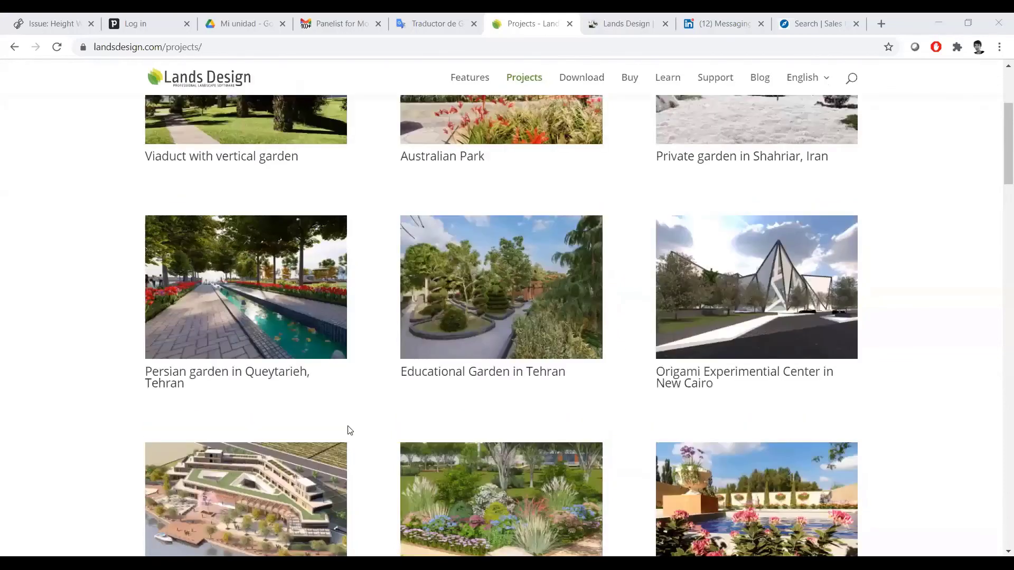
scroll(389, 421, down, 1)
scroll(382, 434, down, 2)
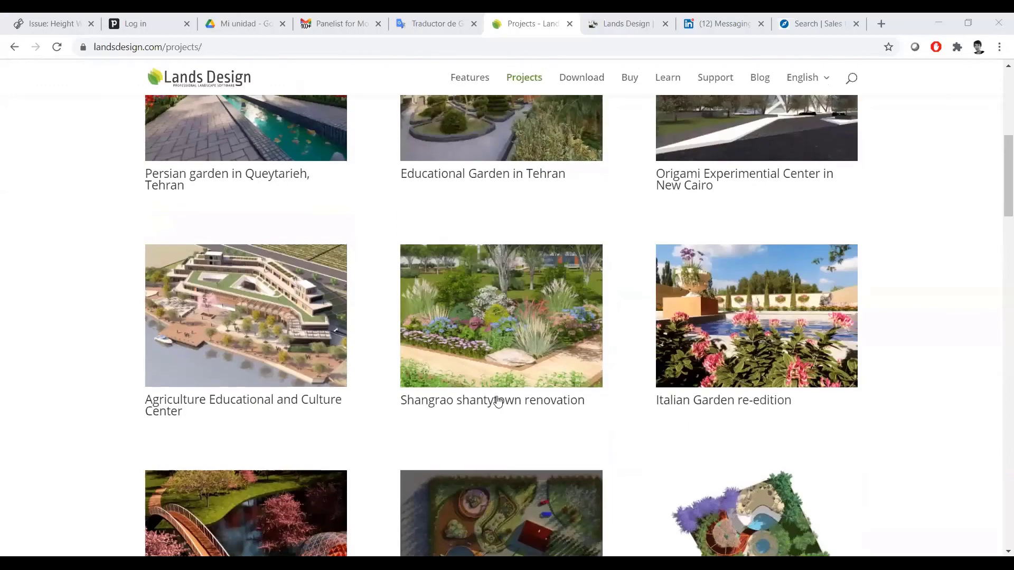
scroll(418, 411, up, 3)
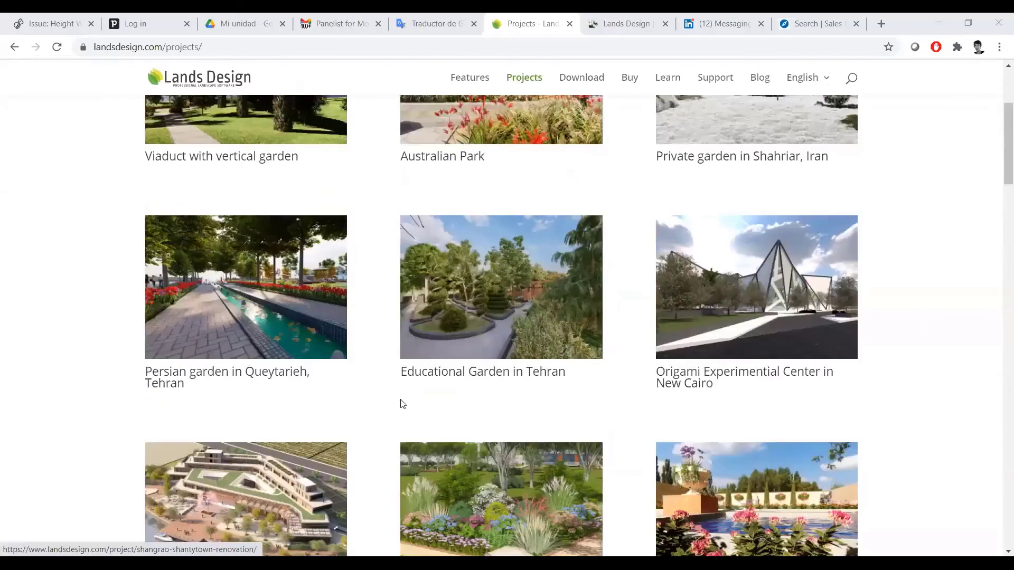
scroll(401, 401, up, 3)
scroll(401, 404, down, 1)
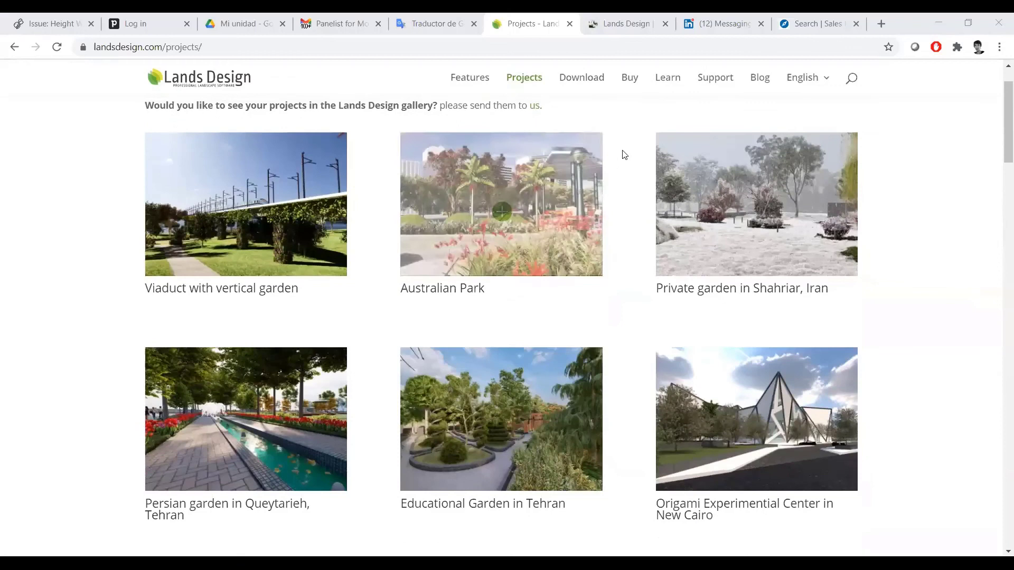
scroll(580, 97, up, 1)
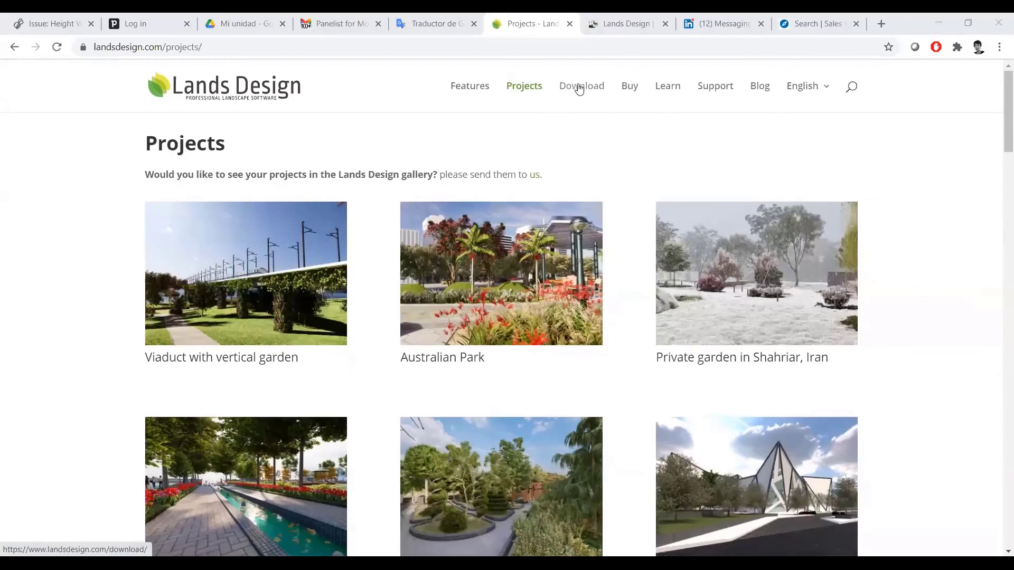
- View the Download page with the trial versions and the Support page of the Lands Design website
click(580, 89)
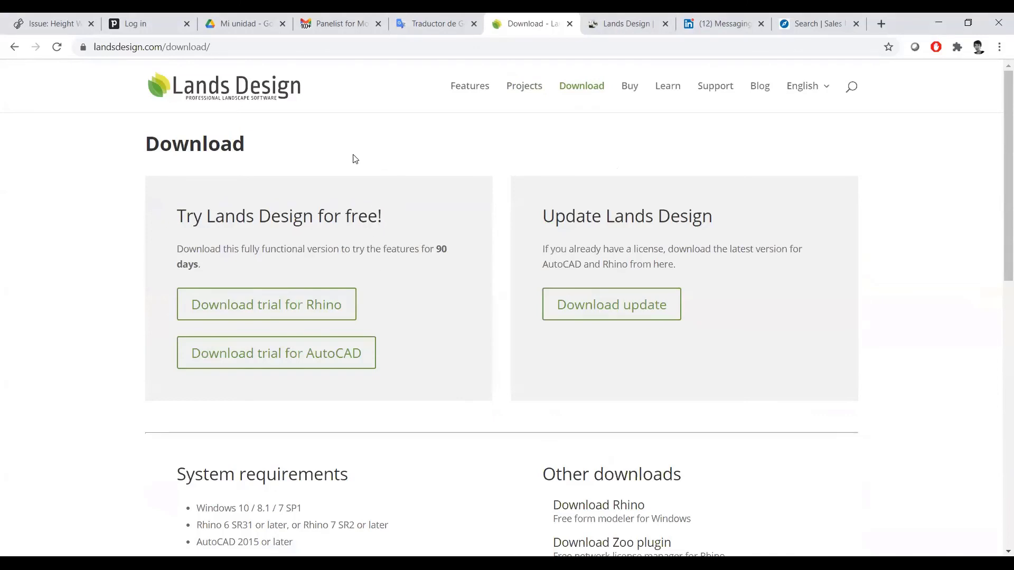
click(714, 89)
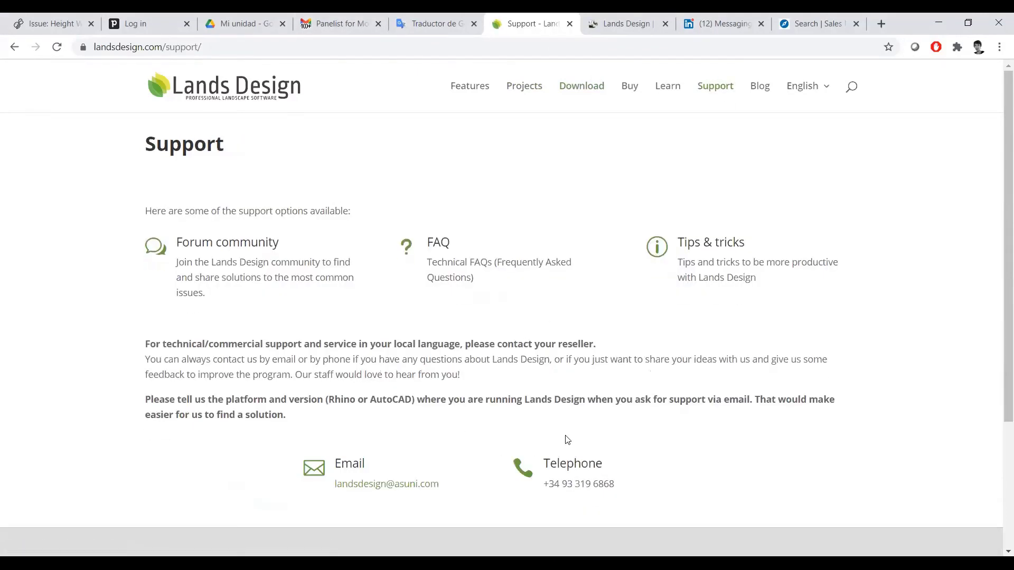